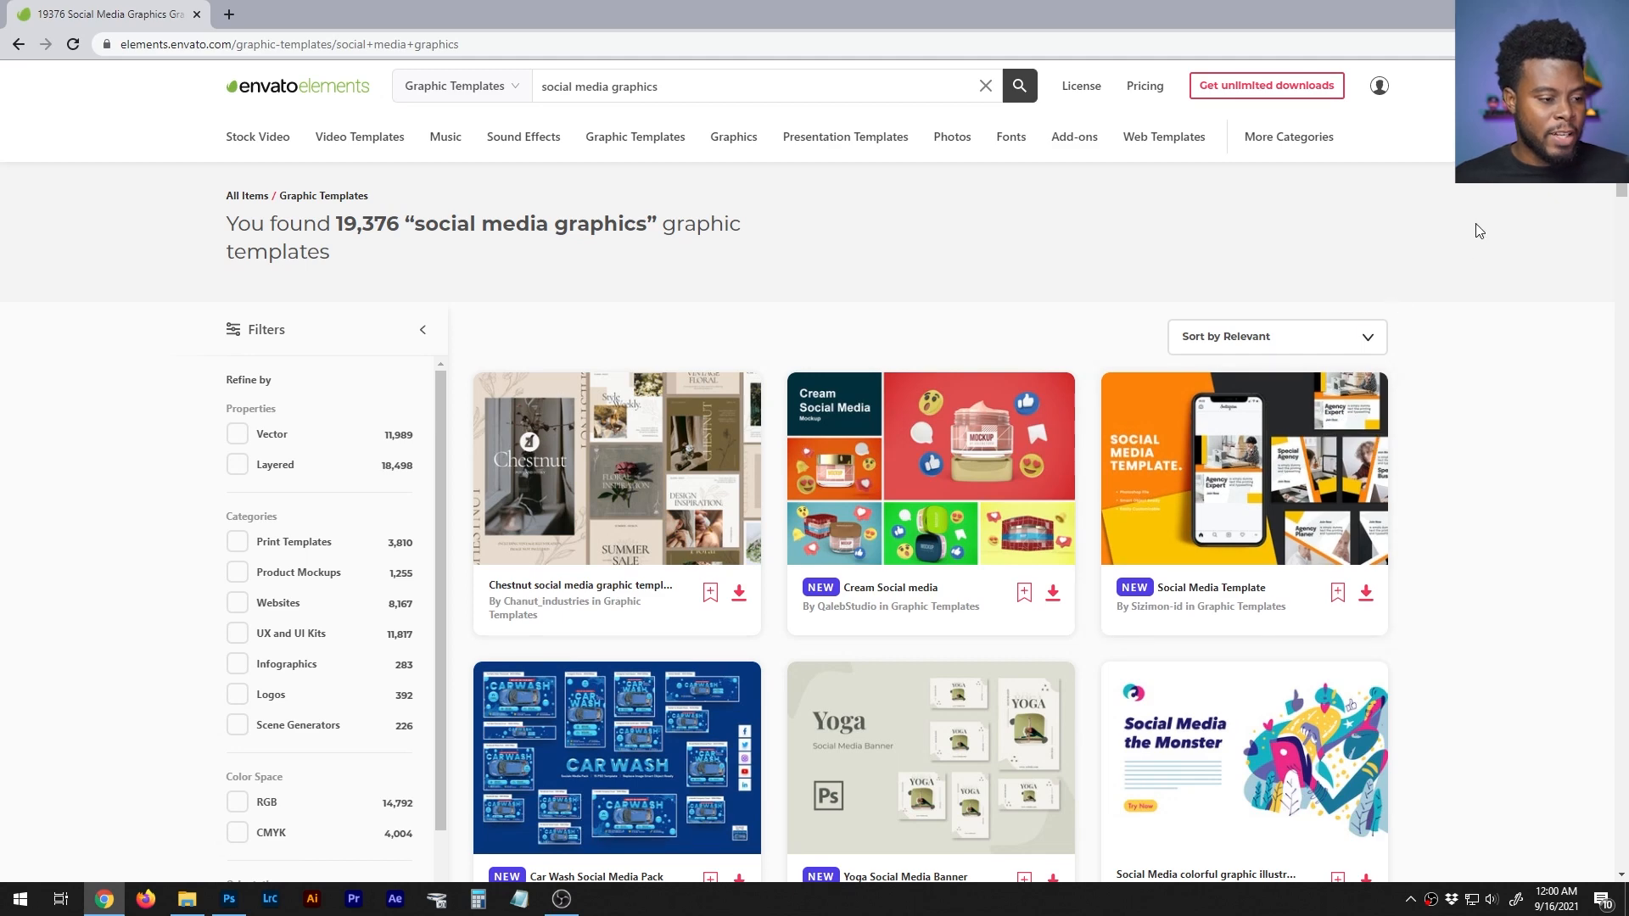
- Open the orange Social Media Template by Sizimon-id from the search results in a new tab
scroll(1473, 229, "down", 1)
scroll(1370, 563, "up", 1)
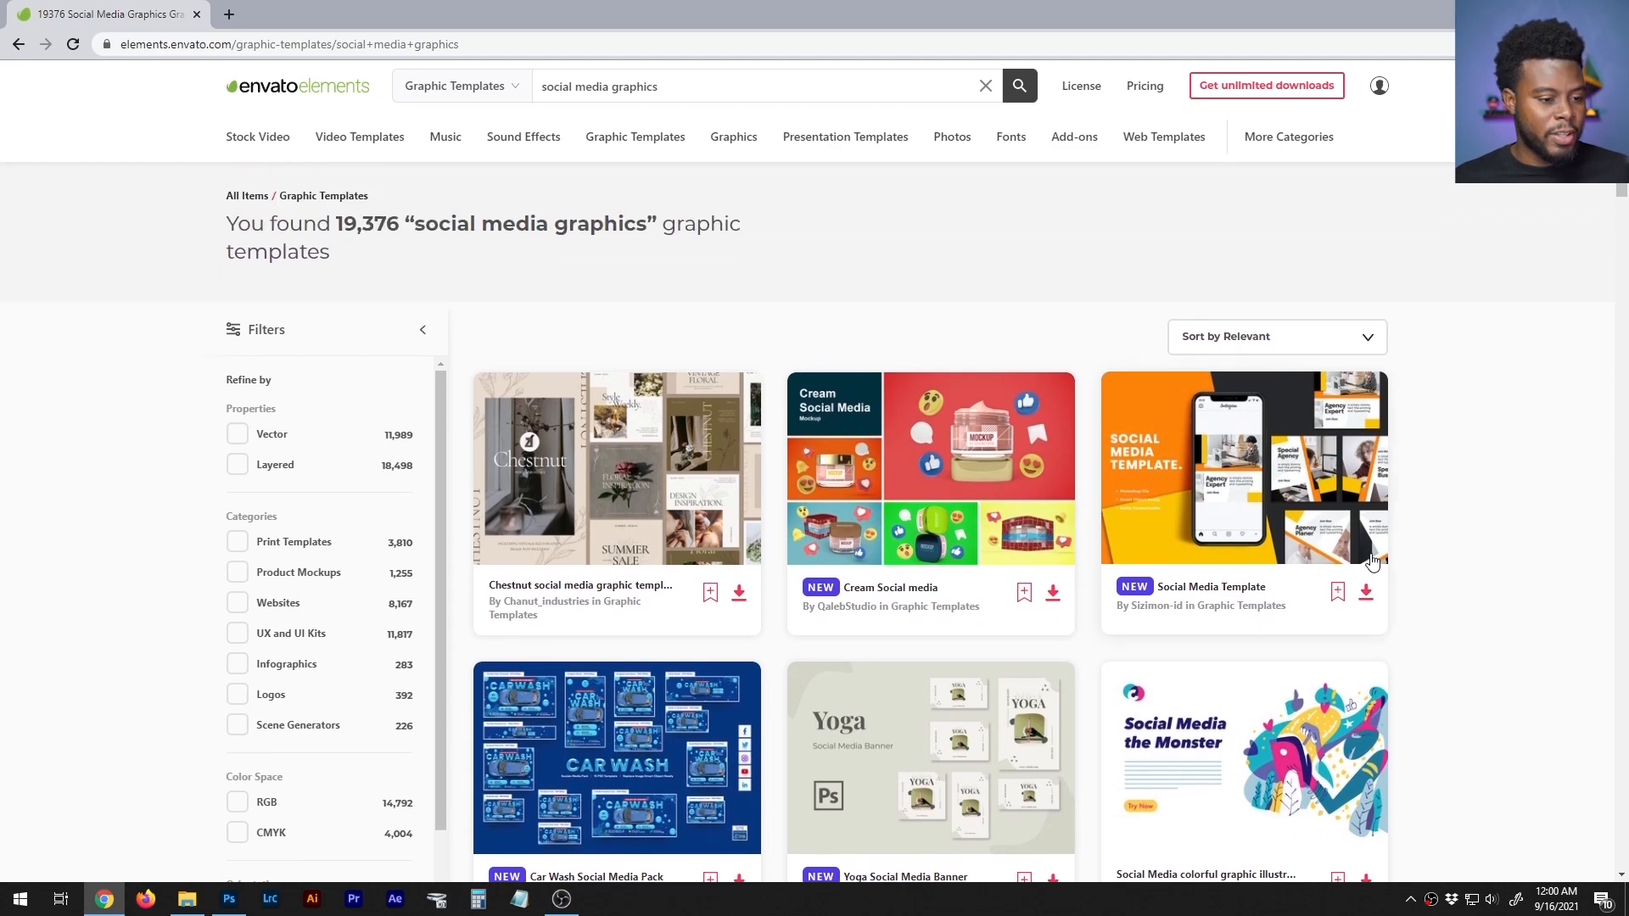
scroll(1373, 563, "down", 1)
scroll(1375, 564, "up", 1, "ctrl")
scroll(1391, 561, "up", 1, "ctrl")
scroll(1480, 517, "down", 2)
scroll(1519, 511, "up", 2)
middle_click(1531, 515)
- Open the invisualstudio Social Media Pack, the yellow Social Media Template and the red curvedesign Social Media Pack in separate new tabs
scroll(1578, 382, "down", 1)
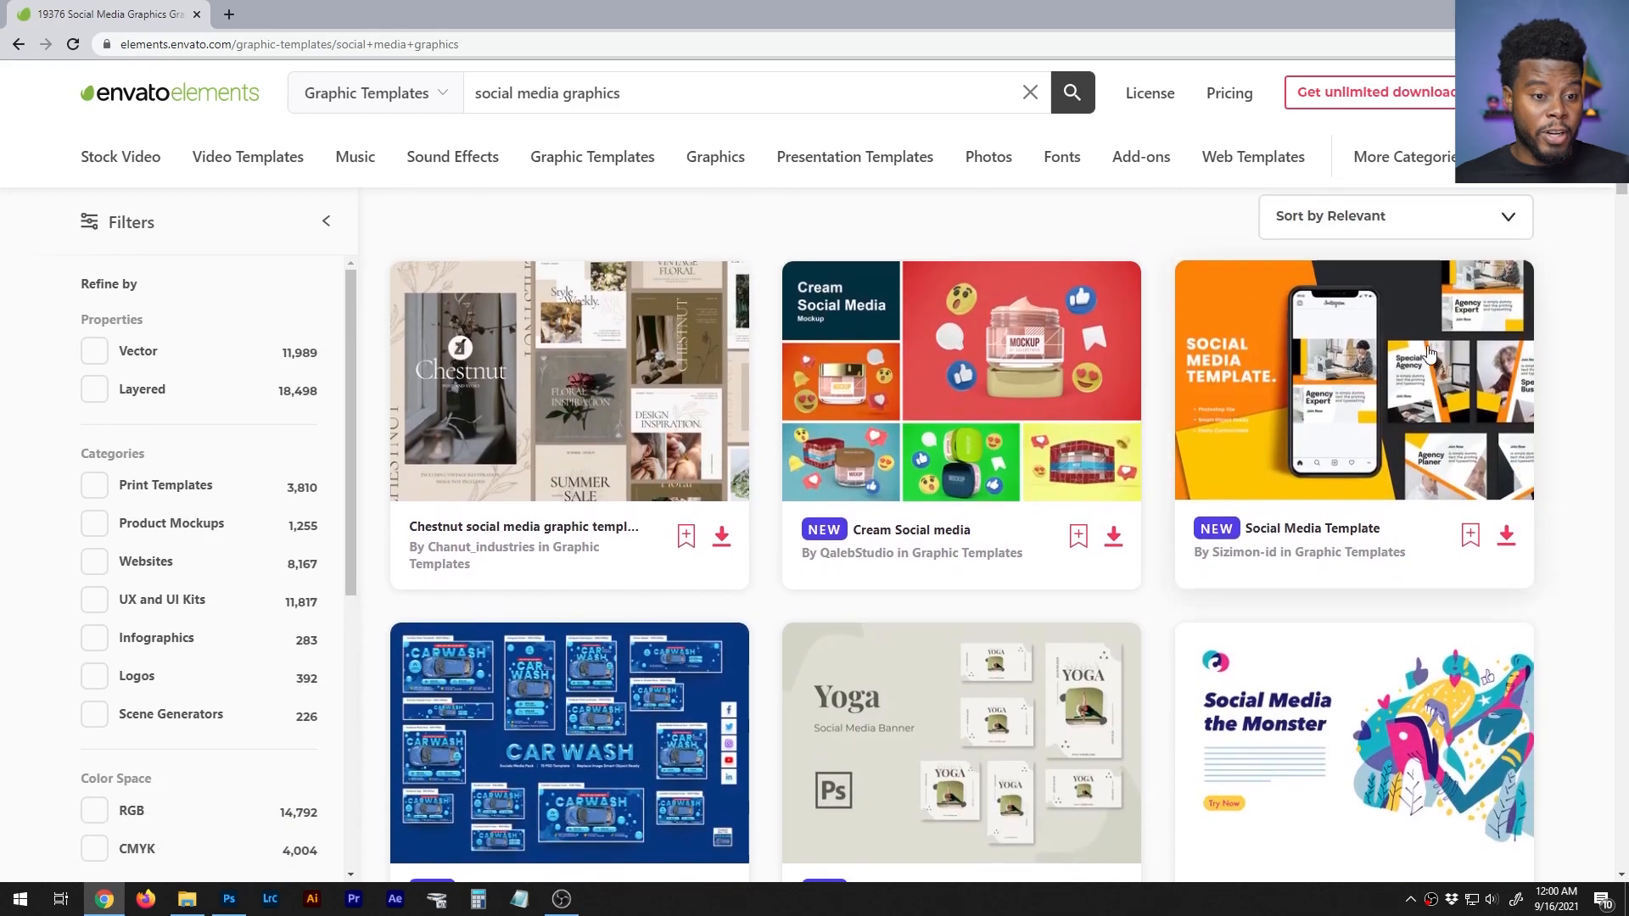
scroll(1586, 368, "down", 3)
scroll(1586, 368, "down", 5)
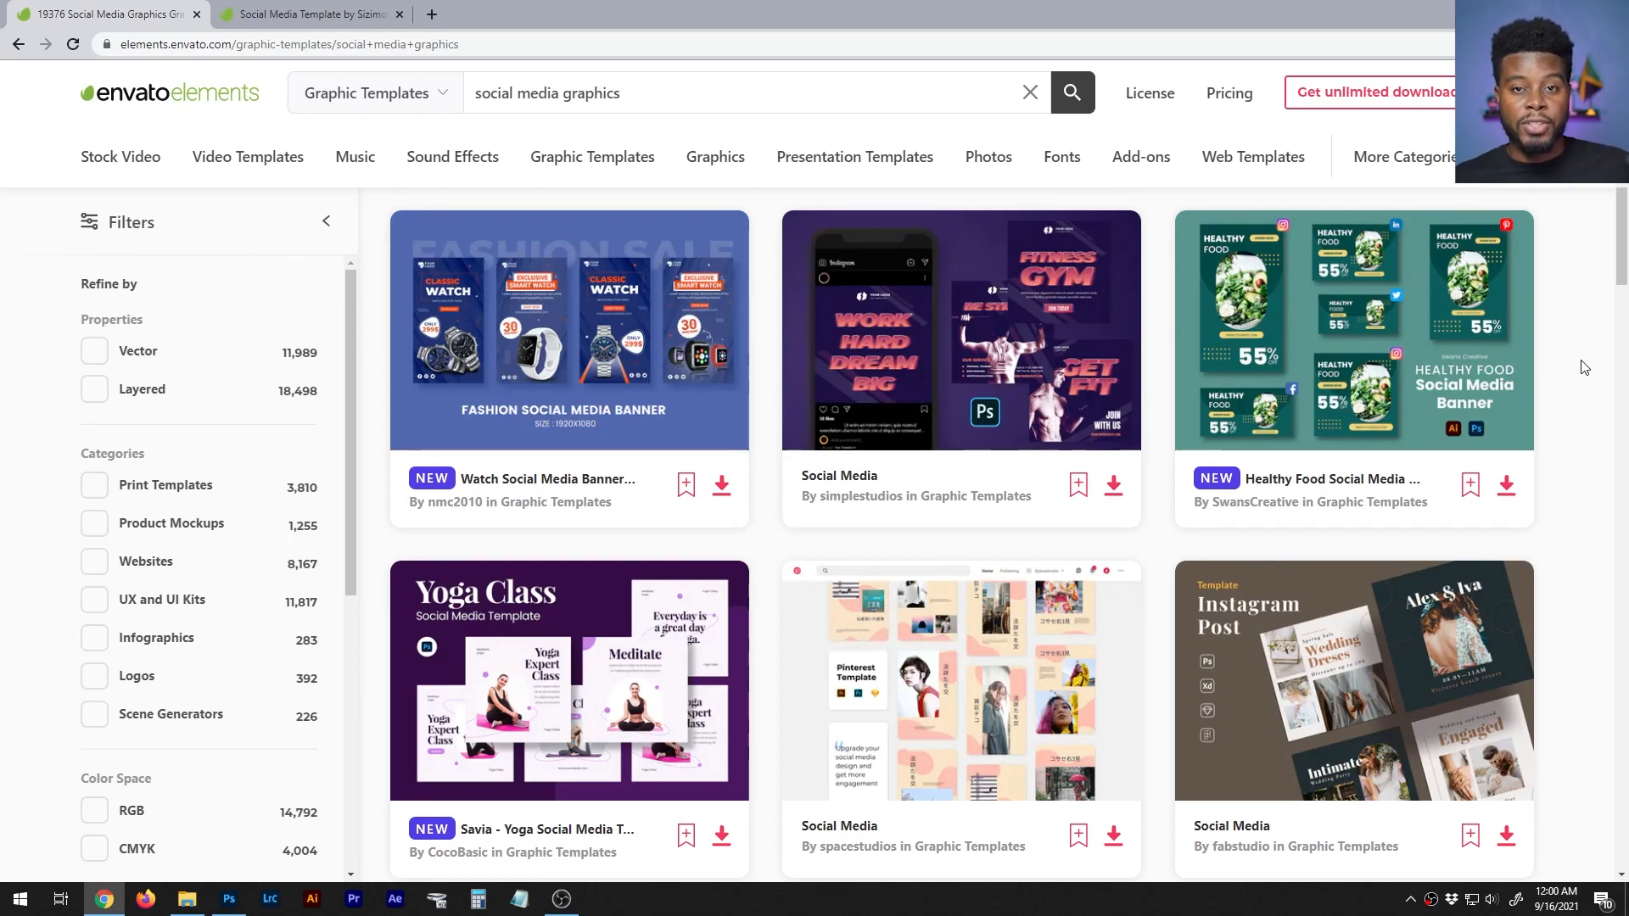
scroll(1598, 365, "down", 4)
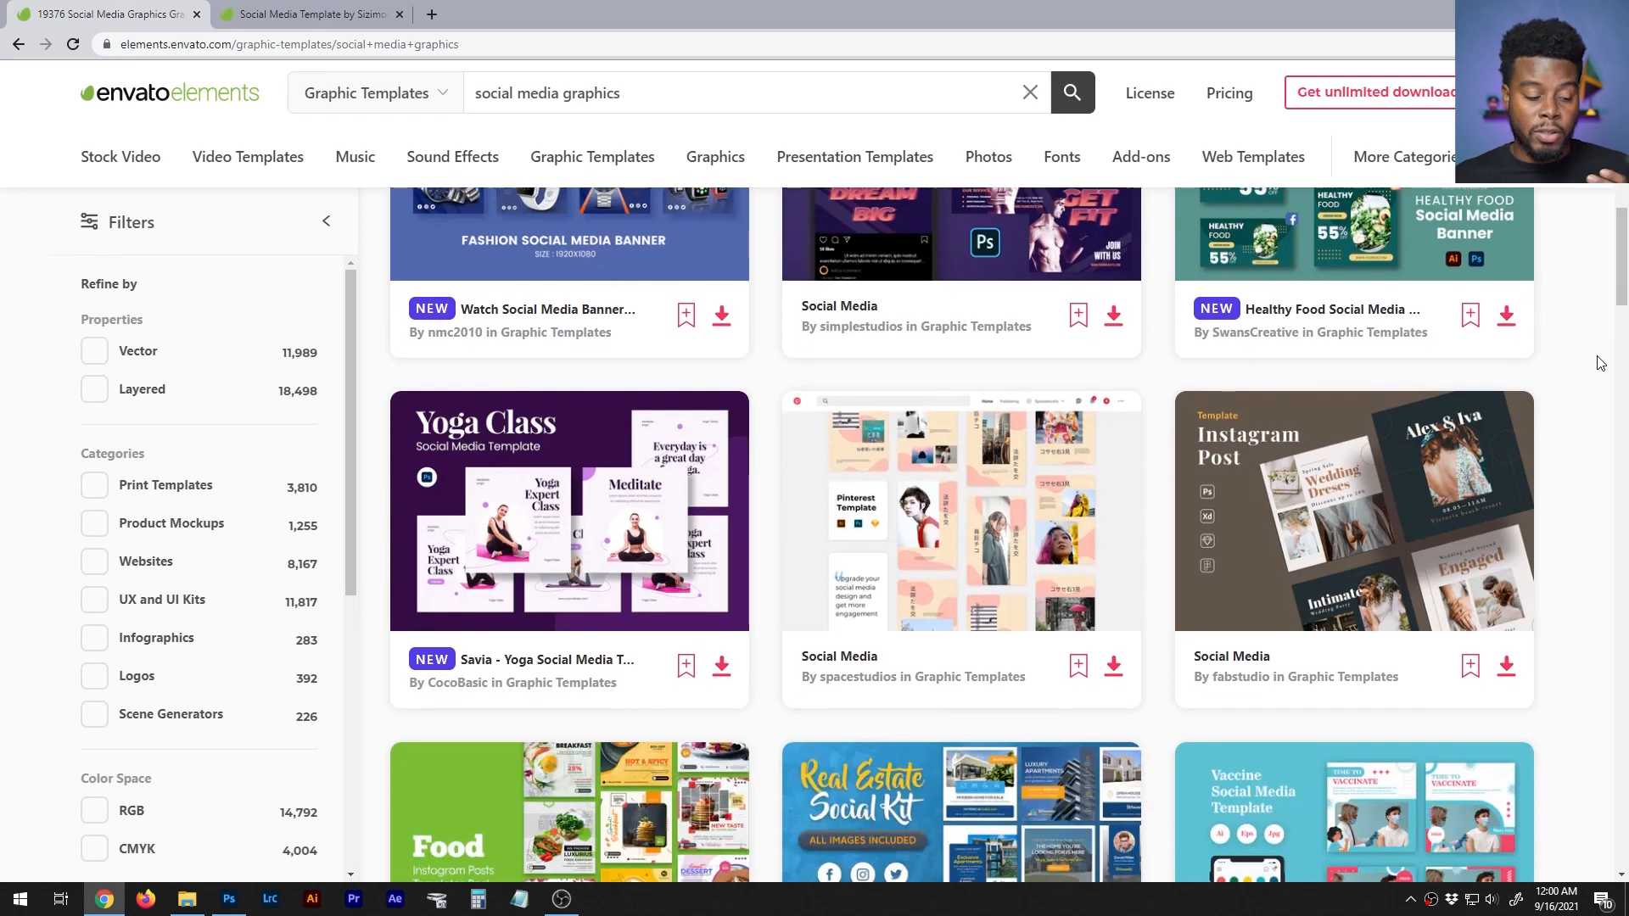
scroll(1599, 366, "down", 4)
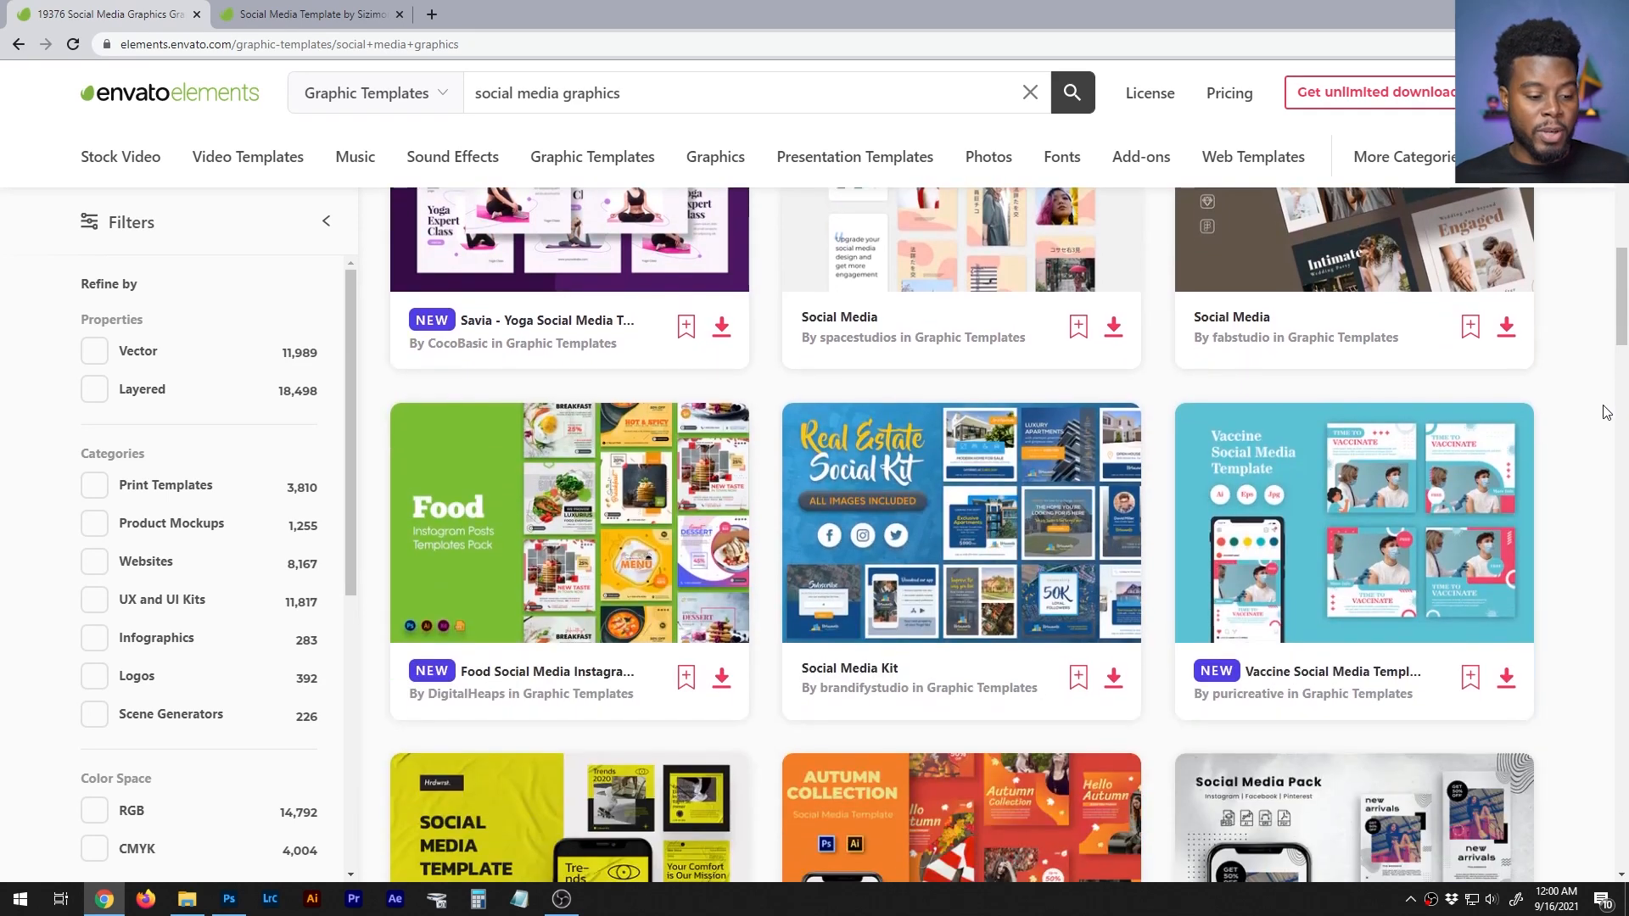
scroll(1606, 412, "down", 2)
middle_click(1426, 495)
middle_click(604, 563)
scroll(1586, 339, "down", 8)
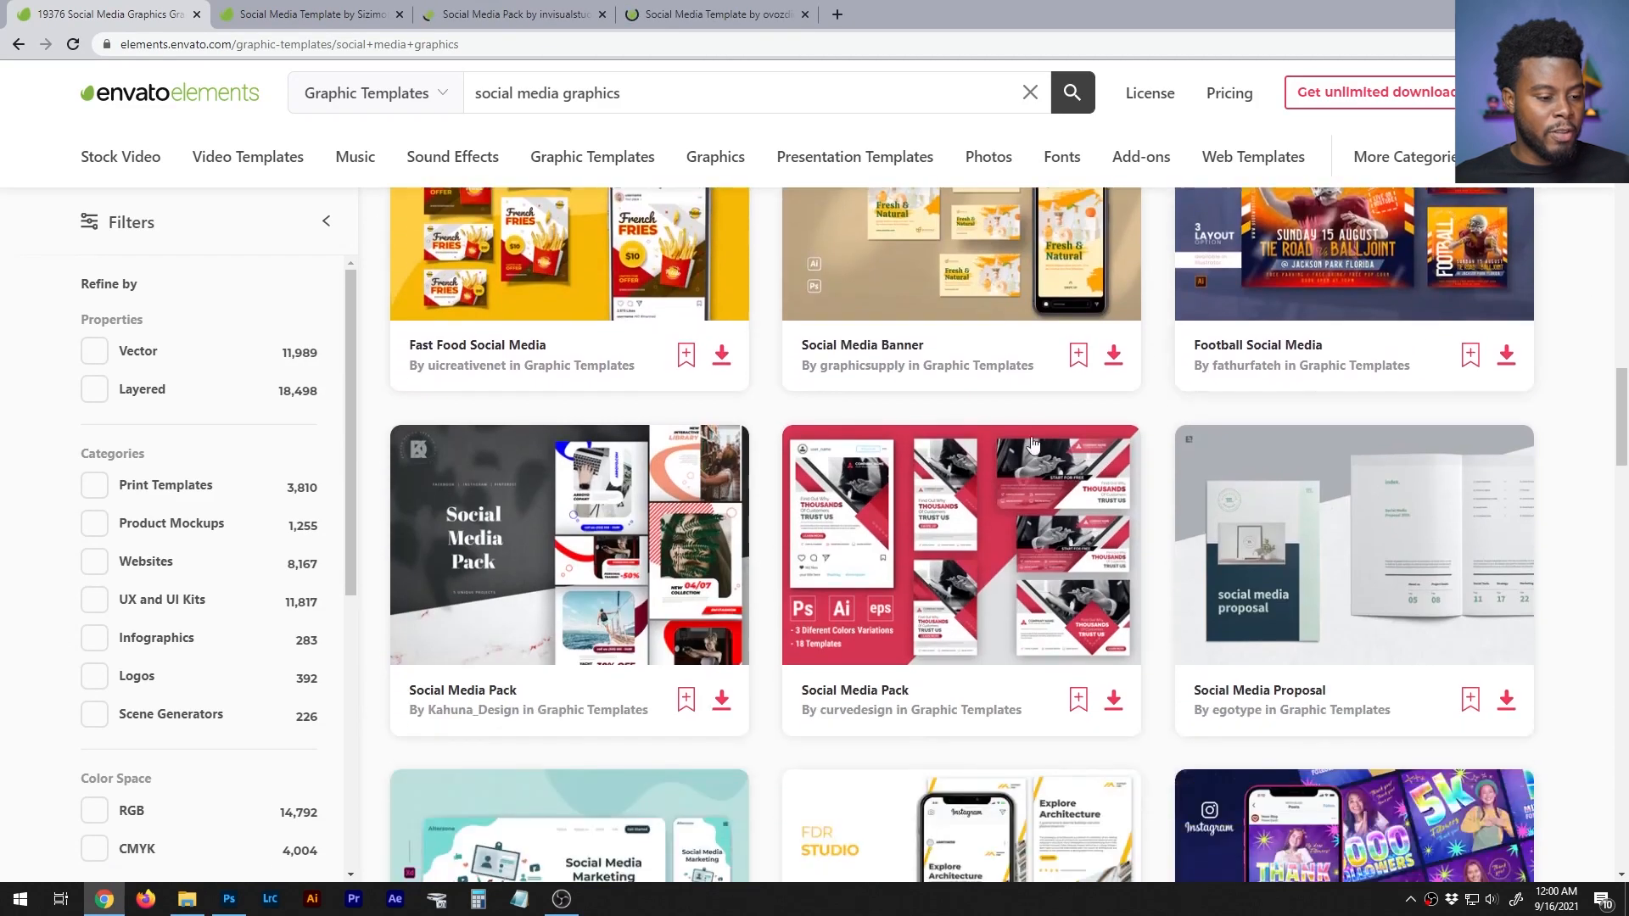
middle_click(1004, 424)
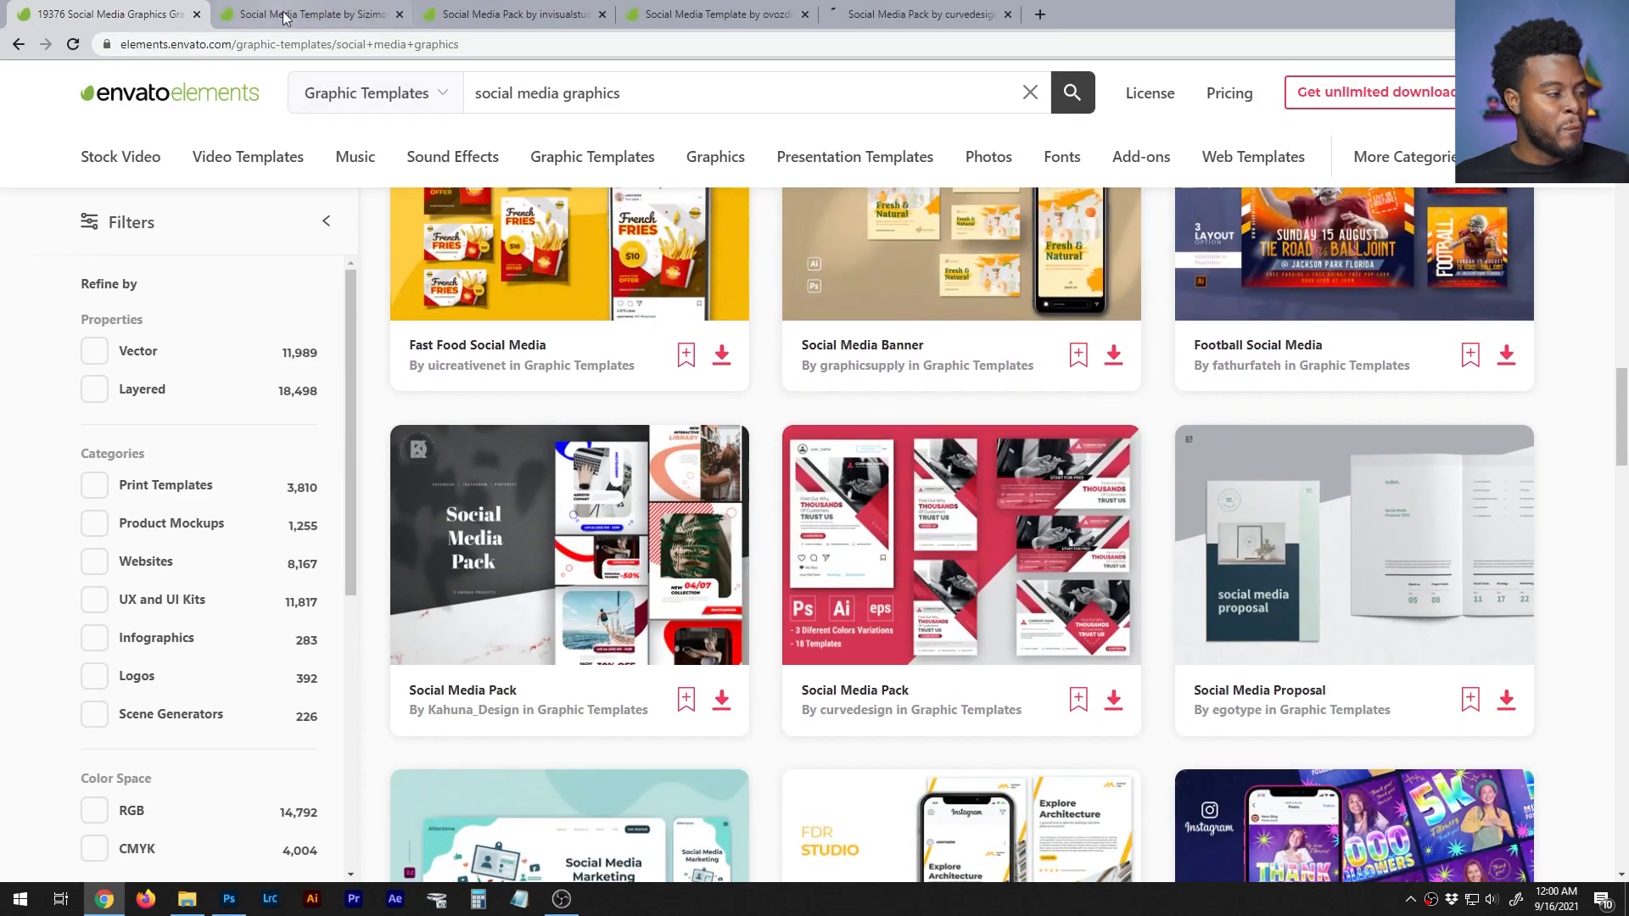
- View the orange Social Media Template's page in full screen and look through its first two enlarged preview images
left_click(305, 14)
scroll(887, 208, "down", 1)
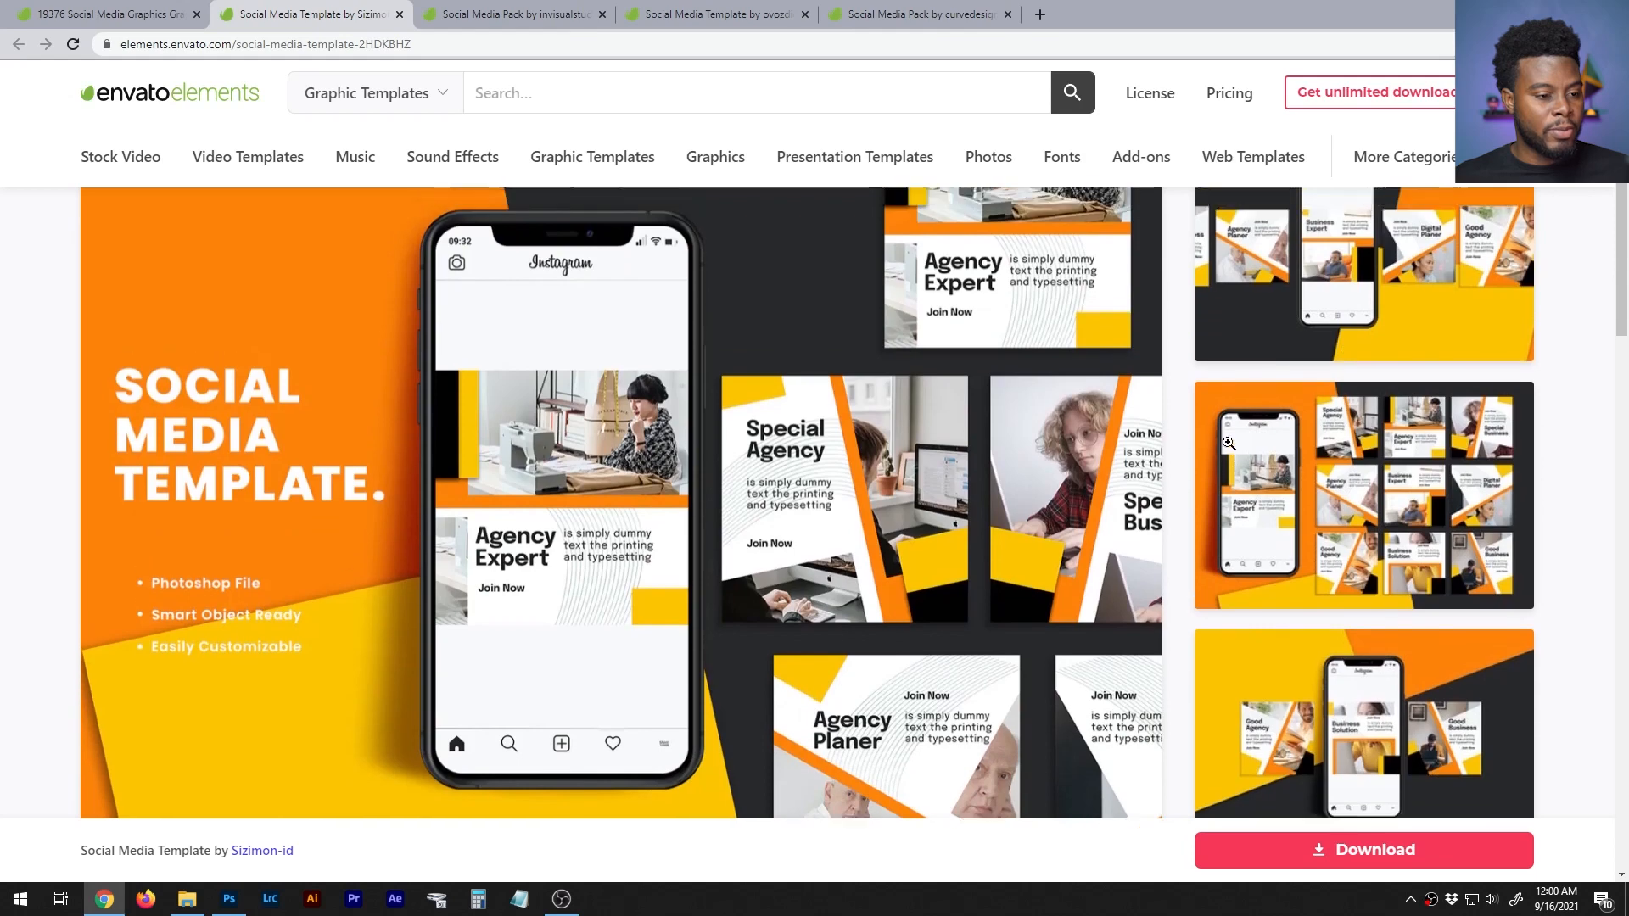
scroll(1183, 339, "up", 2)
key("F11")
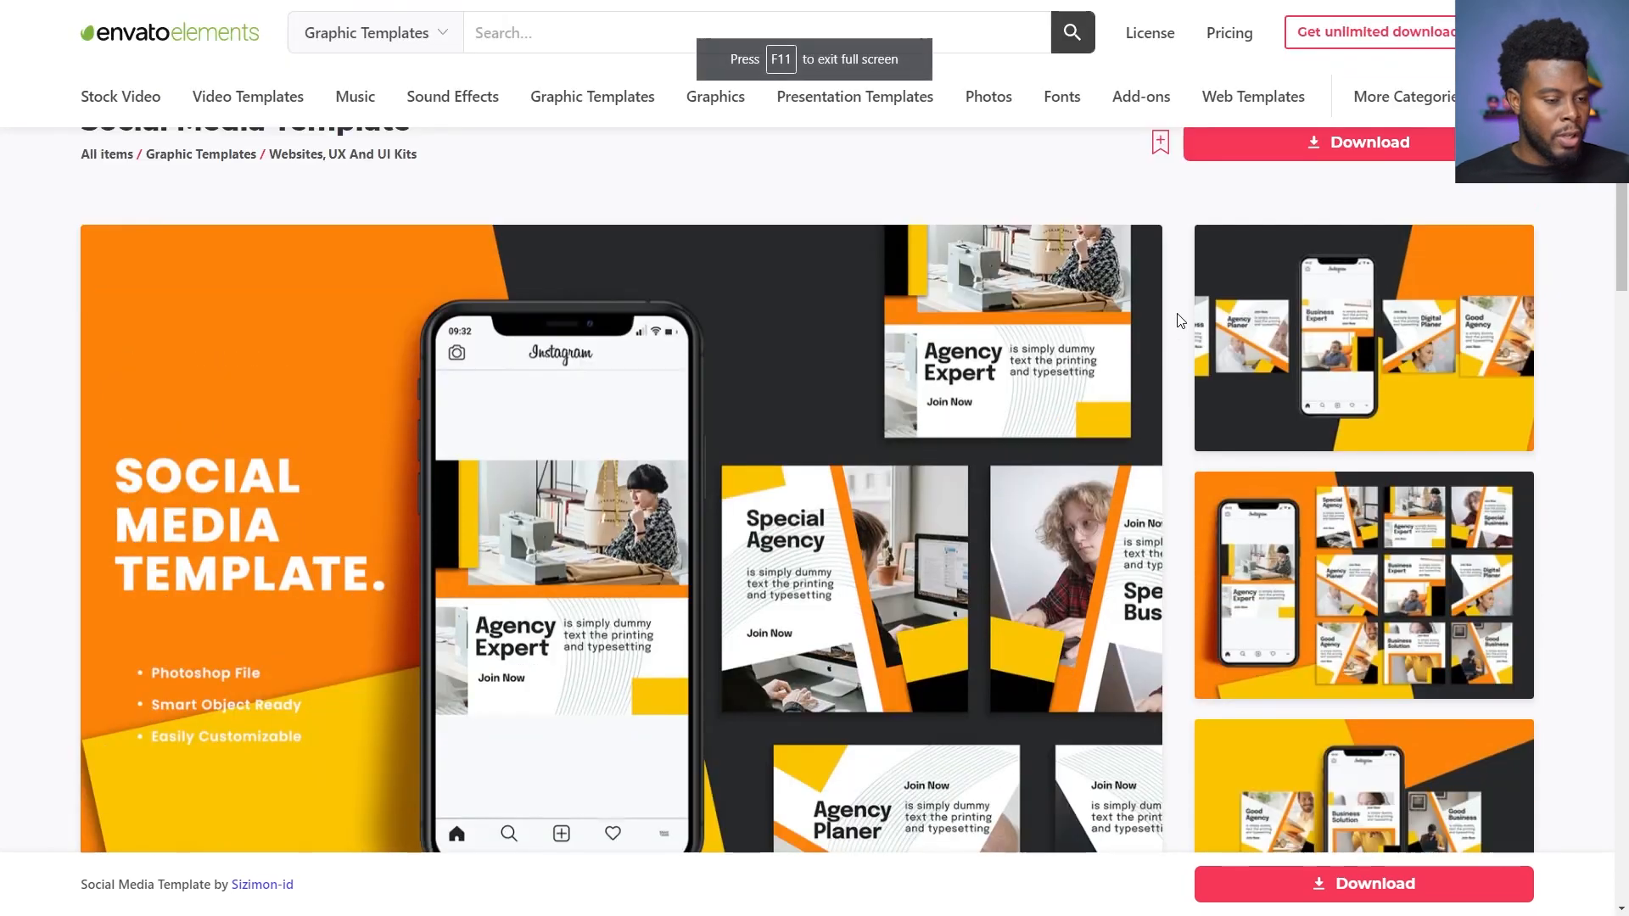
scroll(1583, 328, "down", 1)
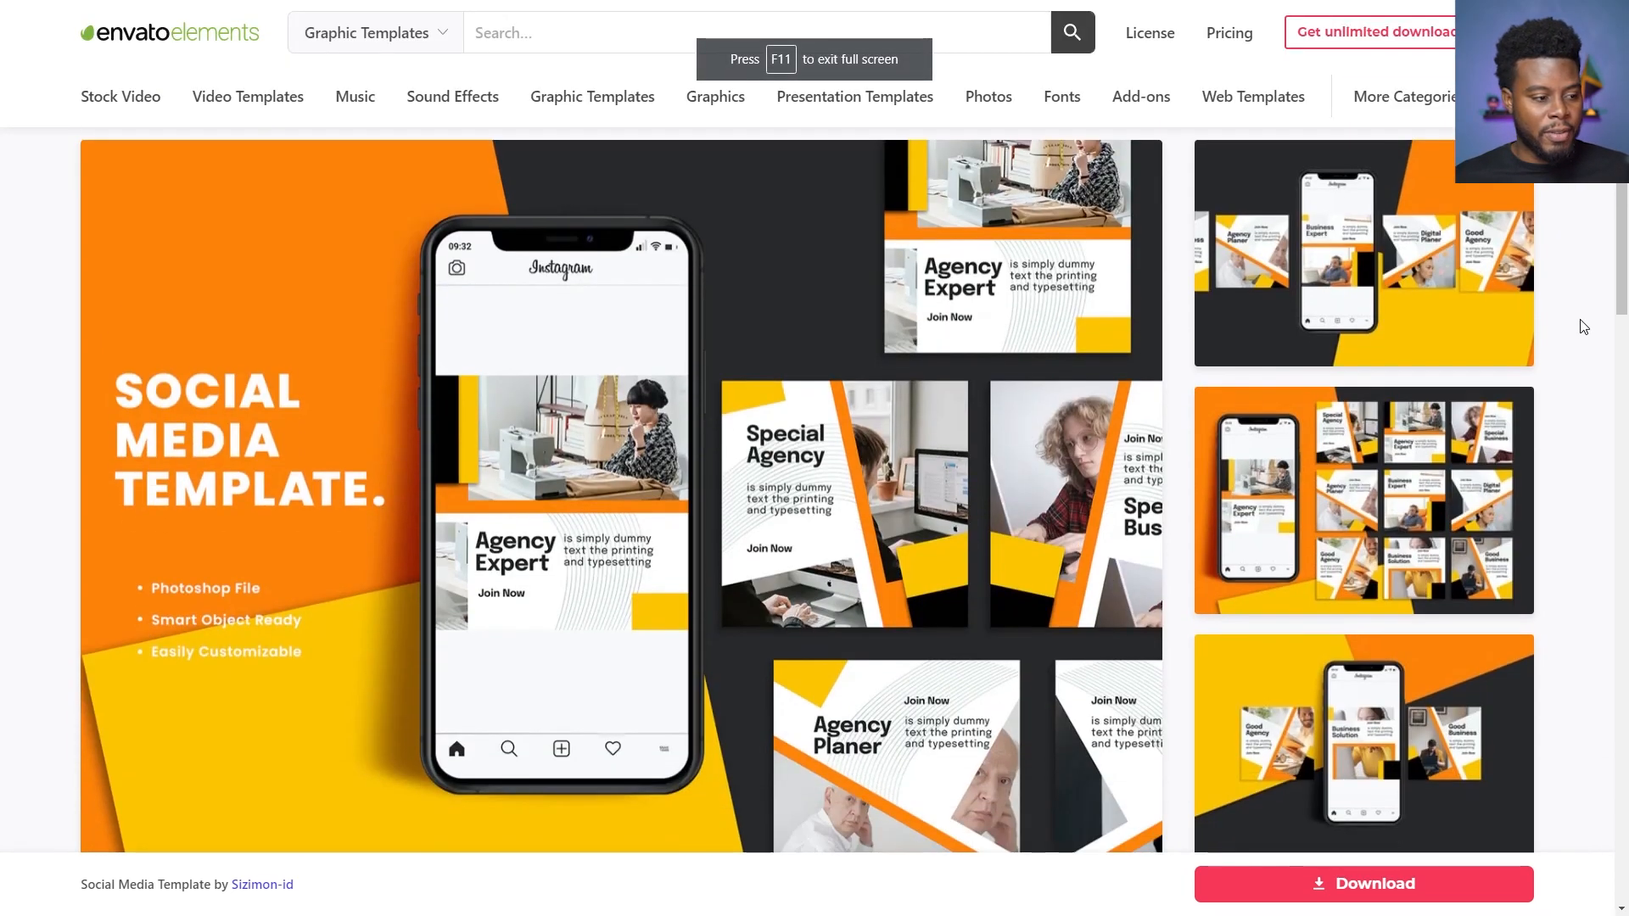
left_click(782, 323)
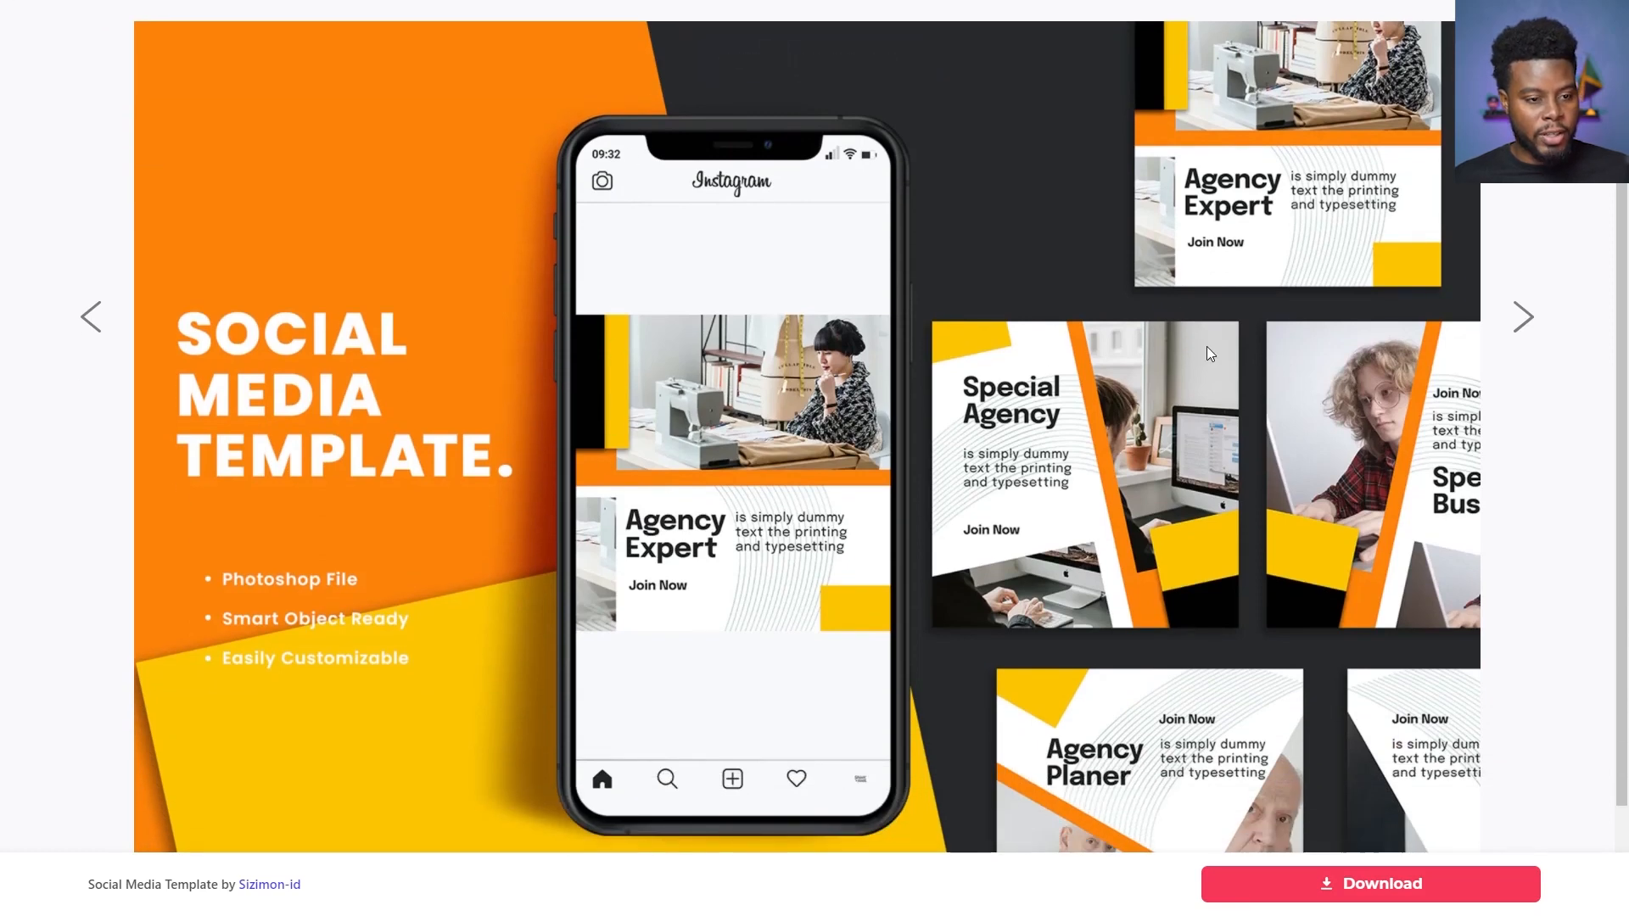
scroll(1283, 362, "up", 2)
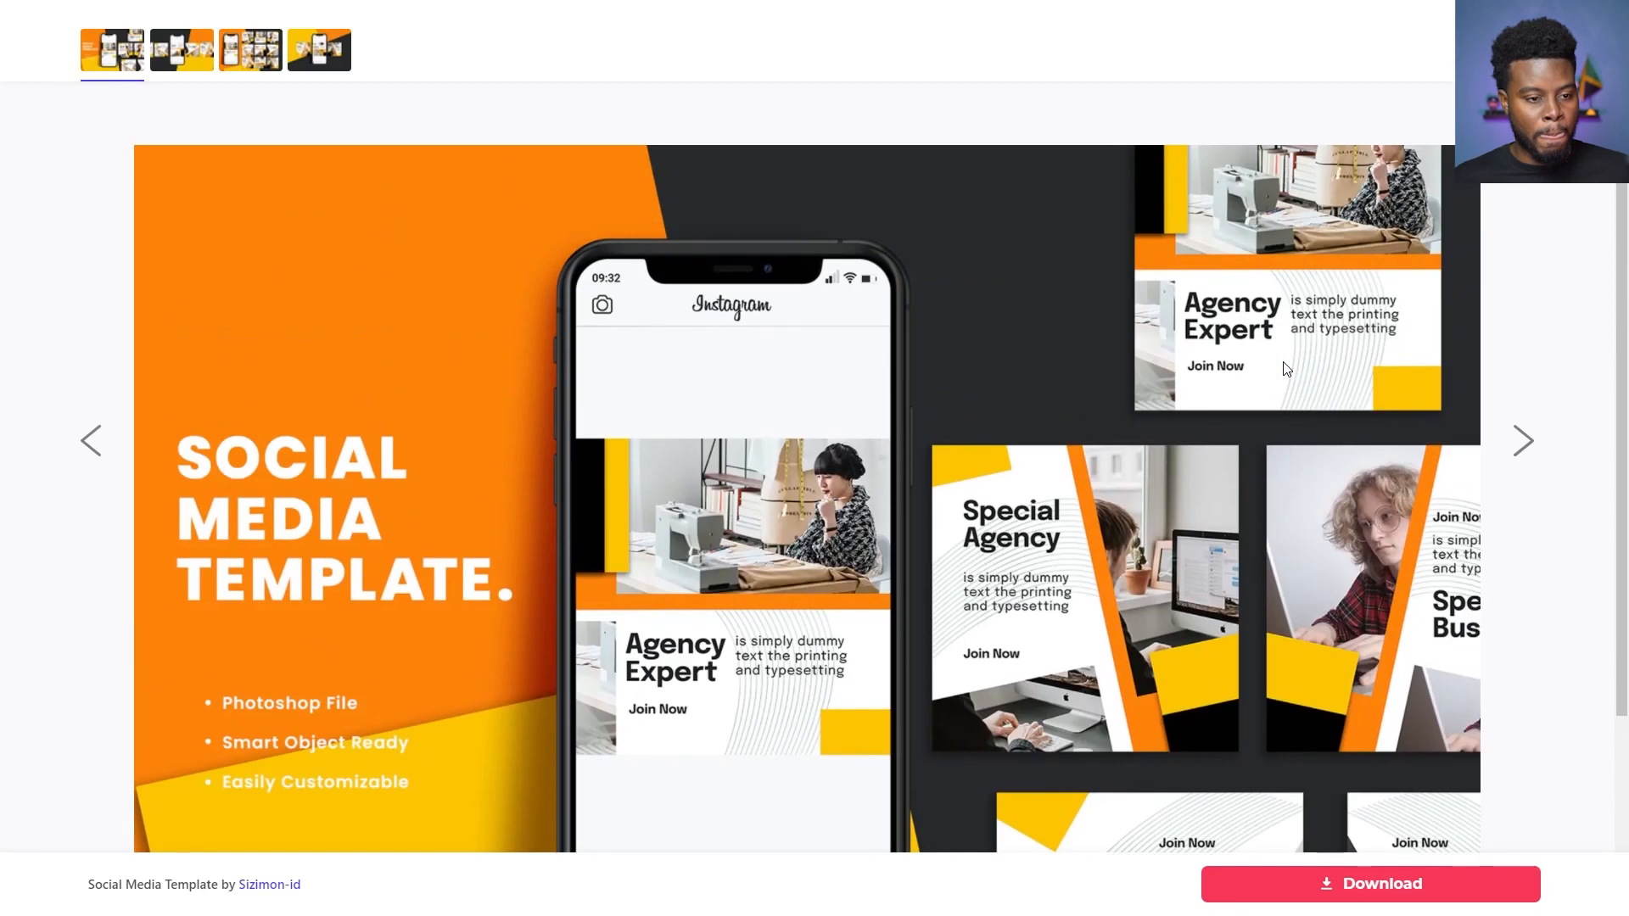
left_click(183, 53)
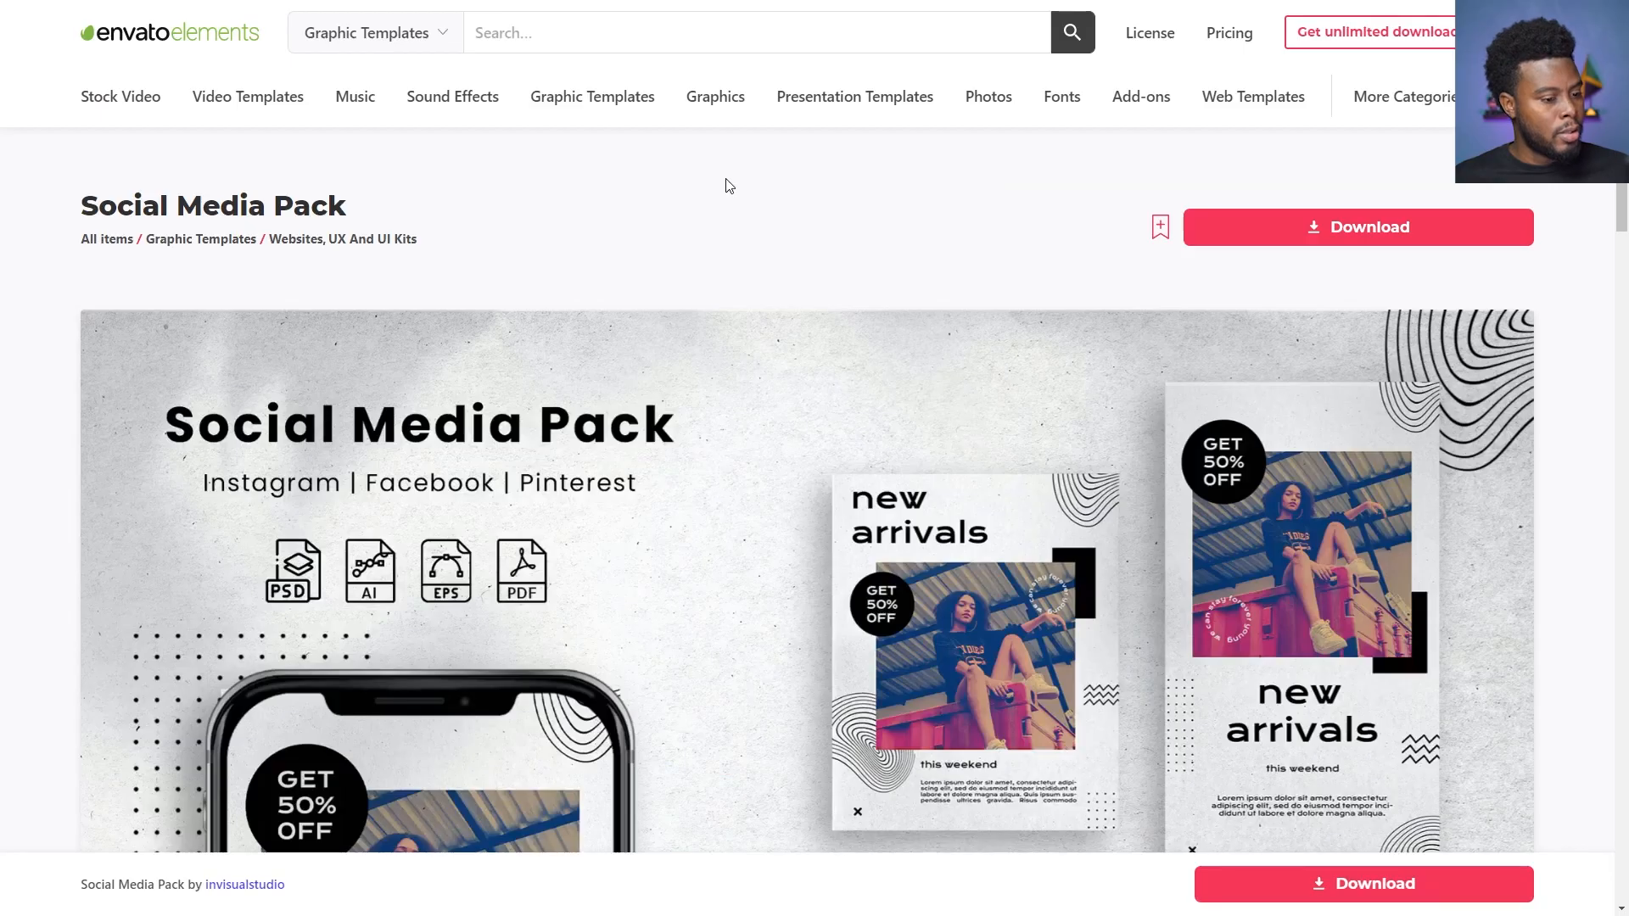
- Examine the layouts and supported file formats on the invisualstudio Social Media Pack page
scroll(724, 181, "down", 2)
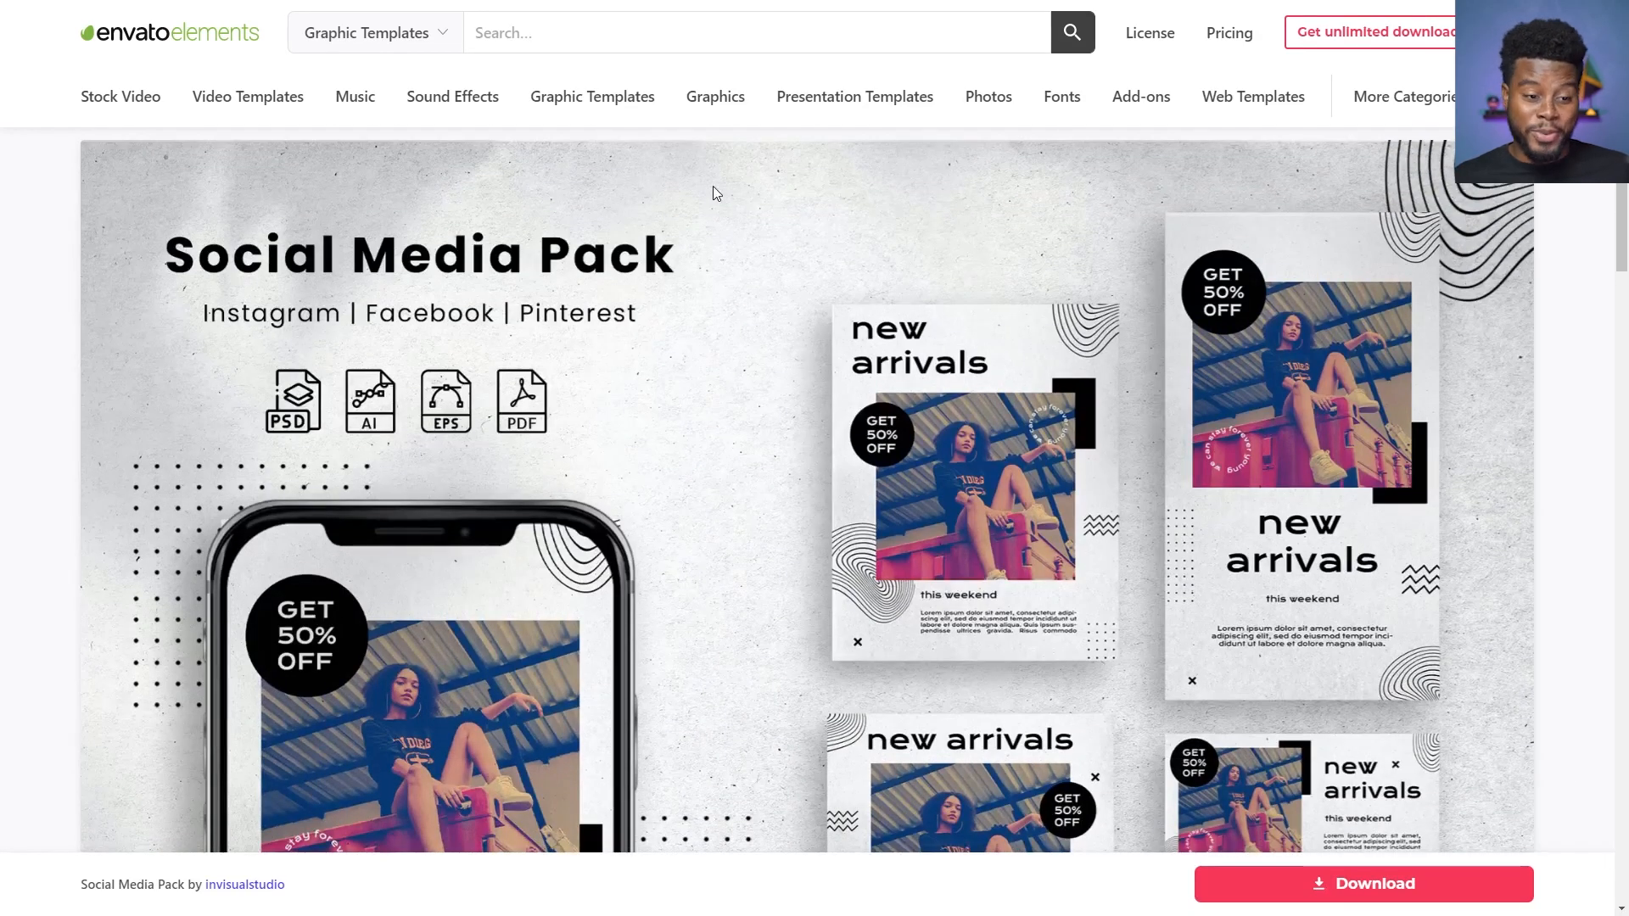
scroll(713, 186, "down", 1)
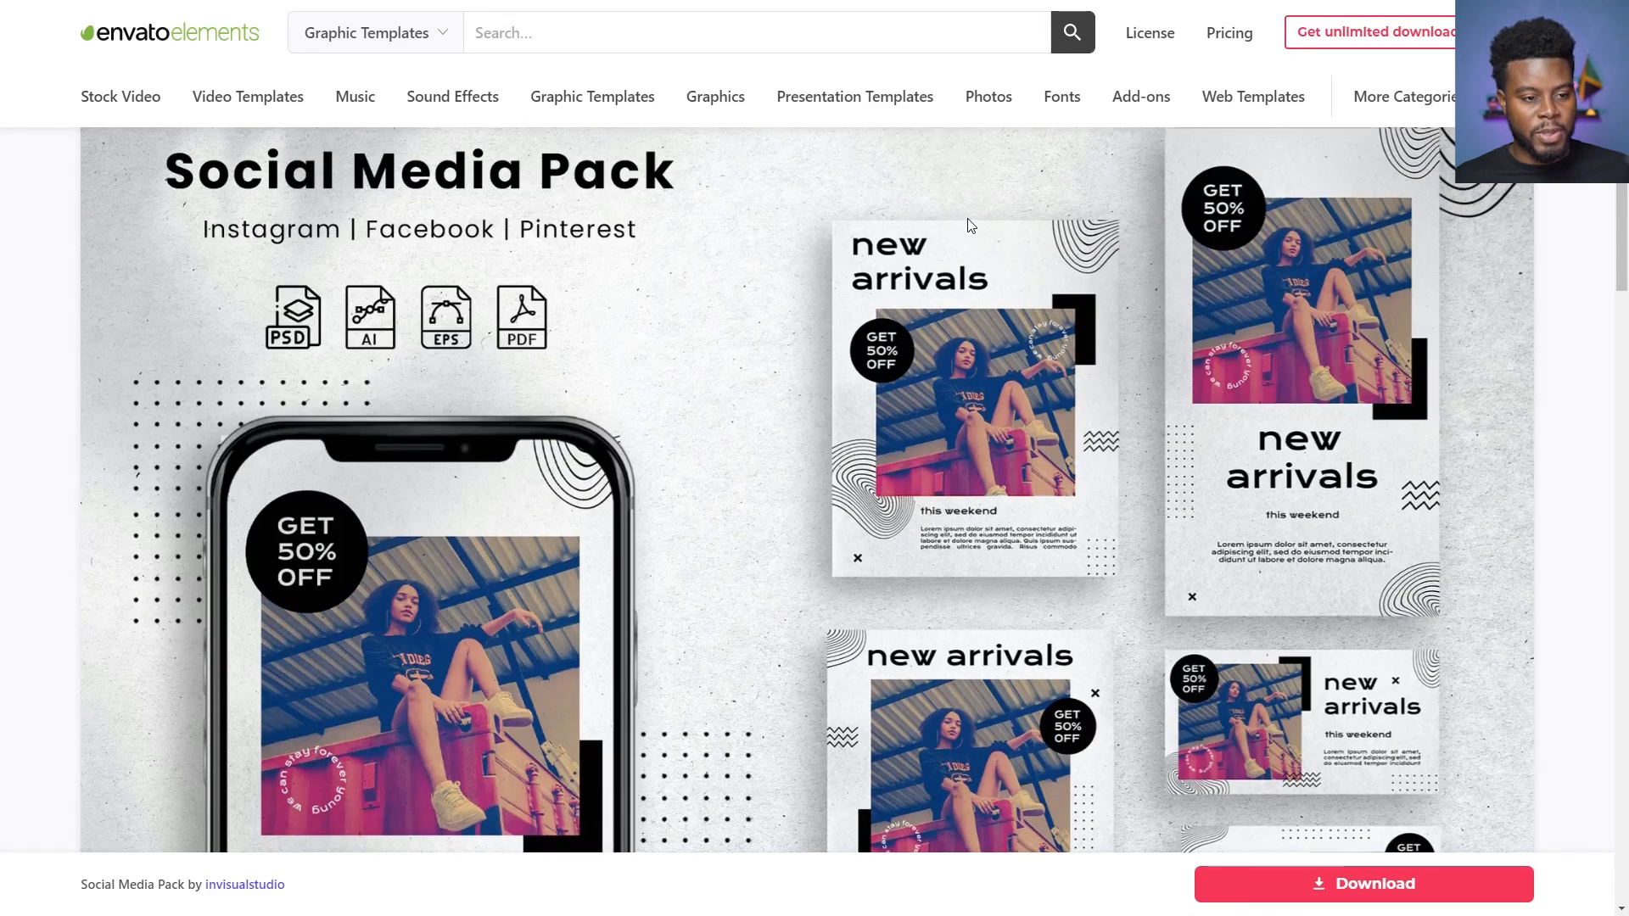
scroll(1060, 225, "up", 1)
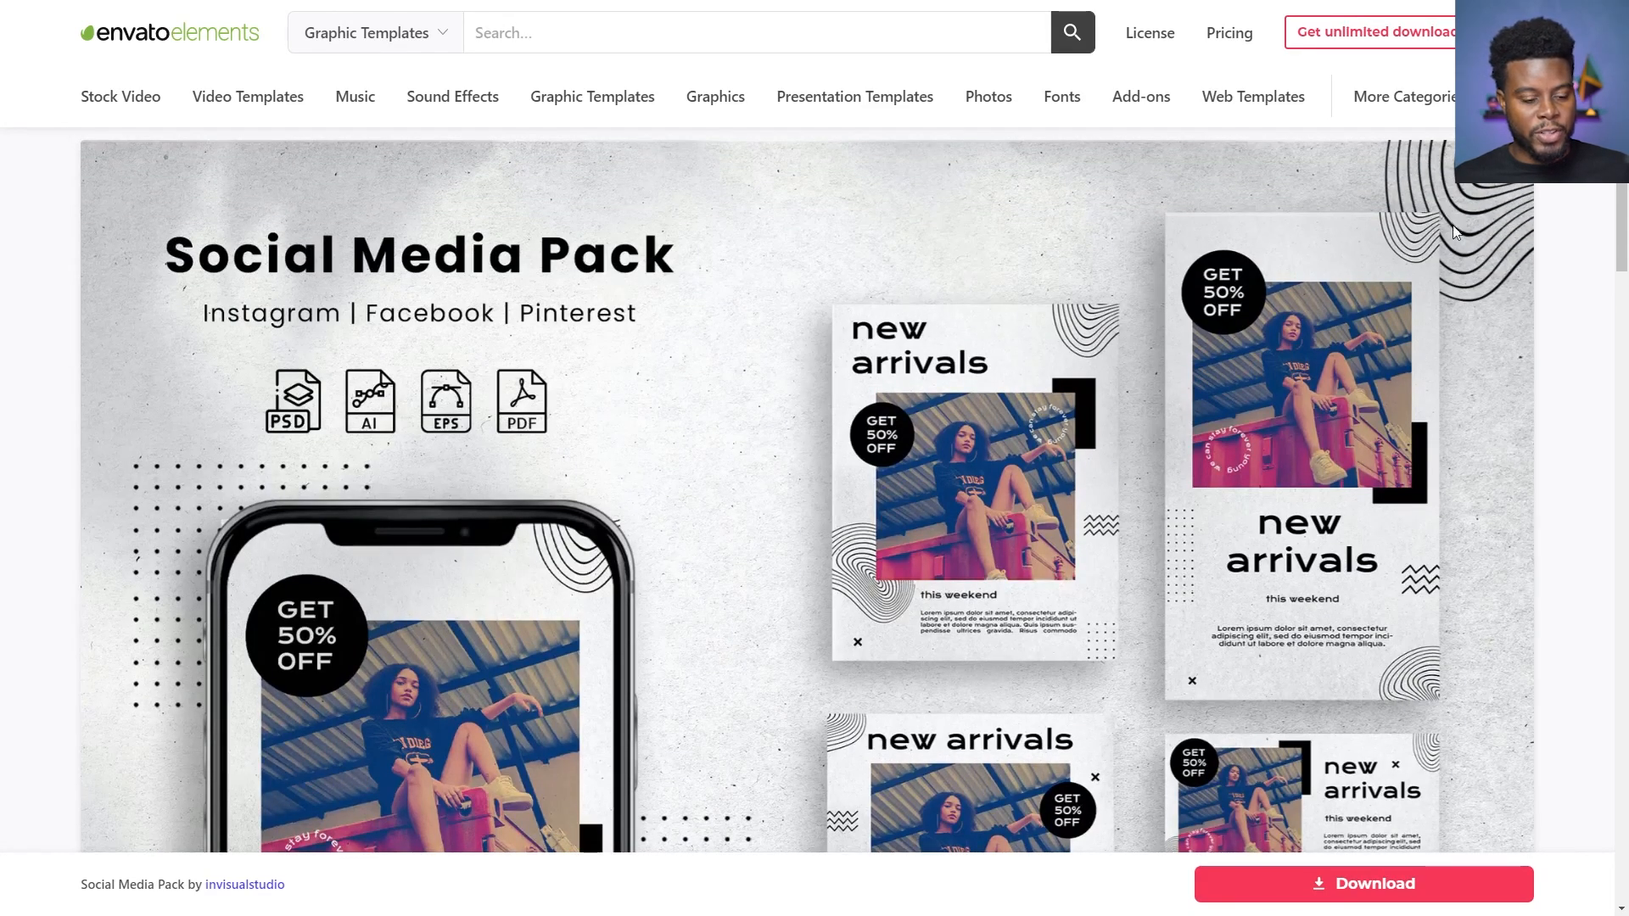
scroll(1458, 588, "down", 5)
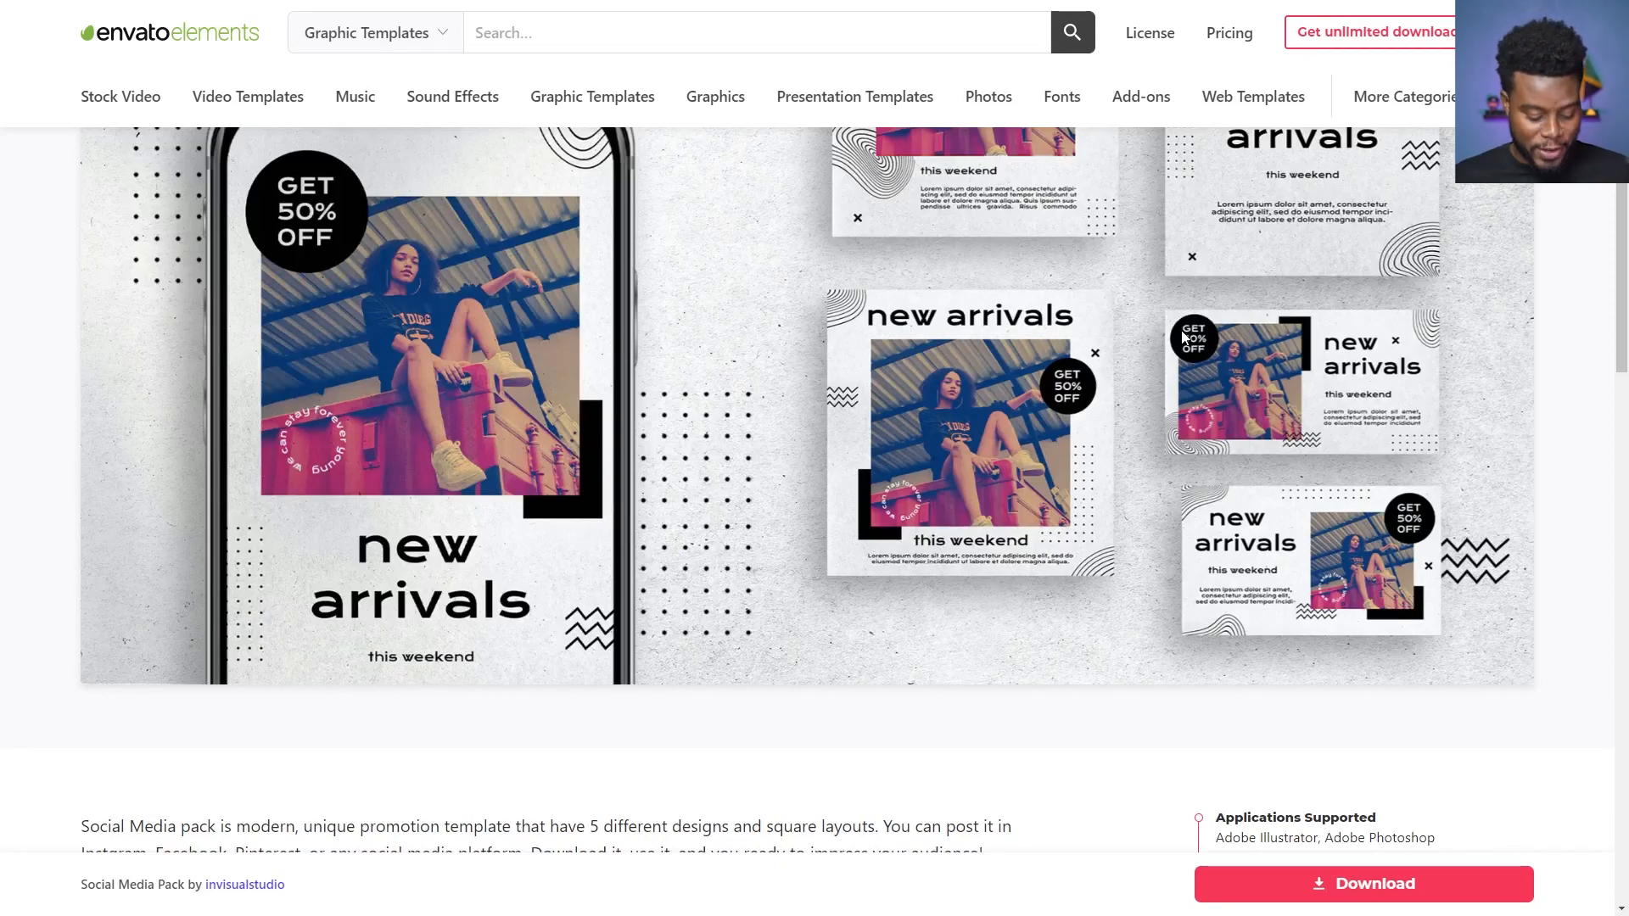
- Return to the social media graphics results and filter them to Adobe Photoshop support and Square orientation
key("alt+Left")
scroll(829, 364, "up", 13)
scroll(858, 366, "up", 15)
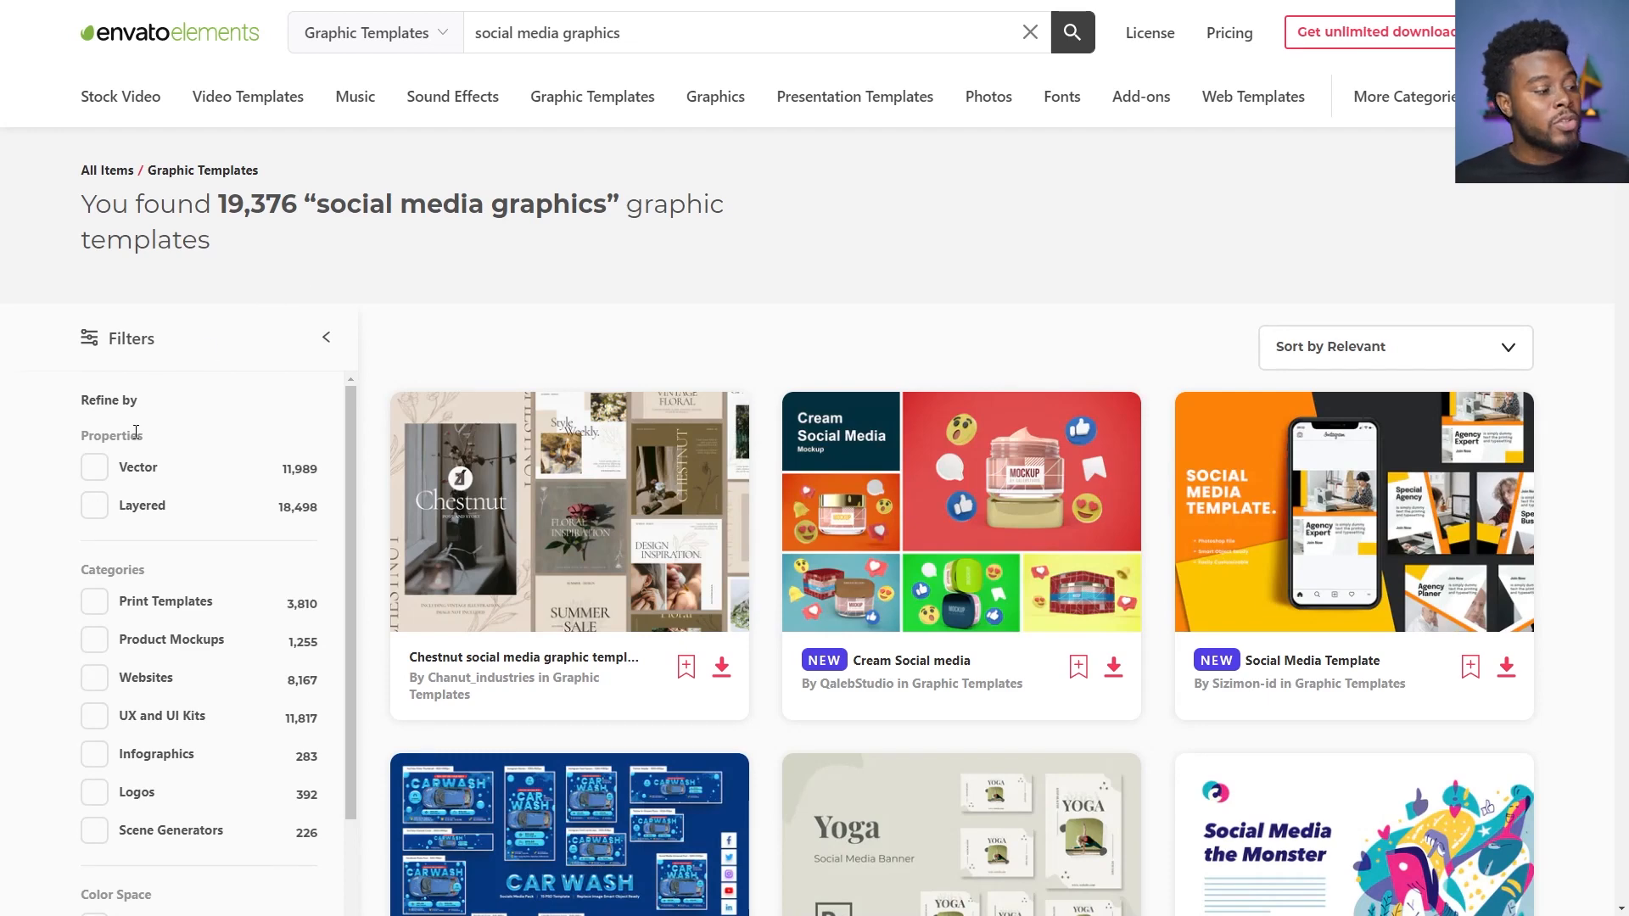
scroll(61, 416, "down", 3)
scroll(378, 399, "down", 5)
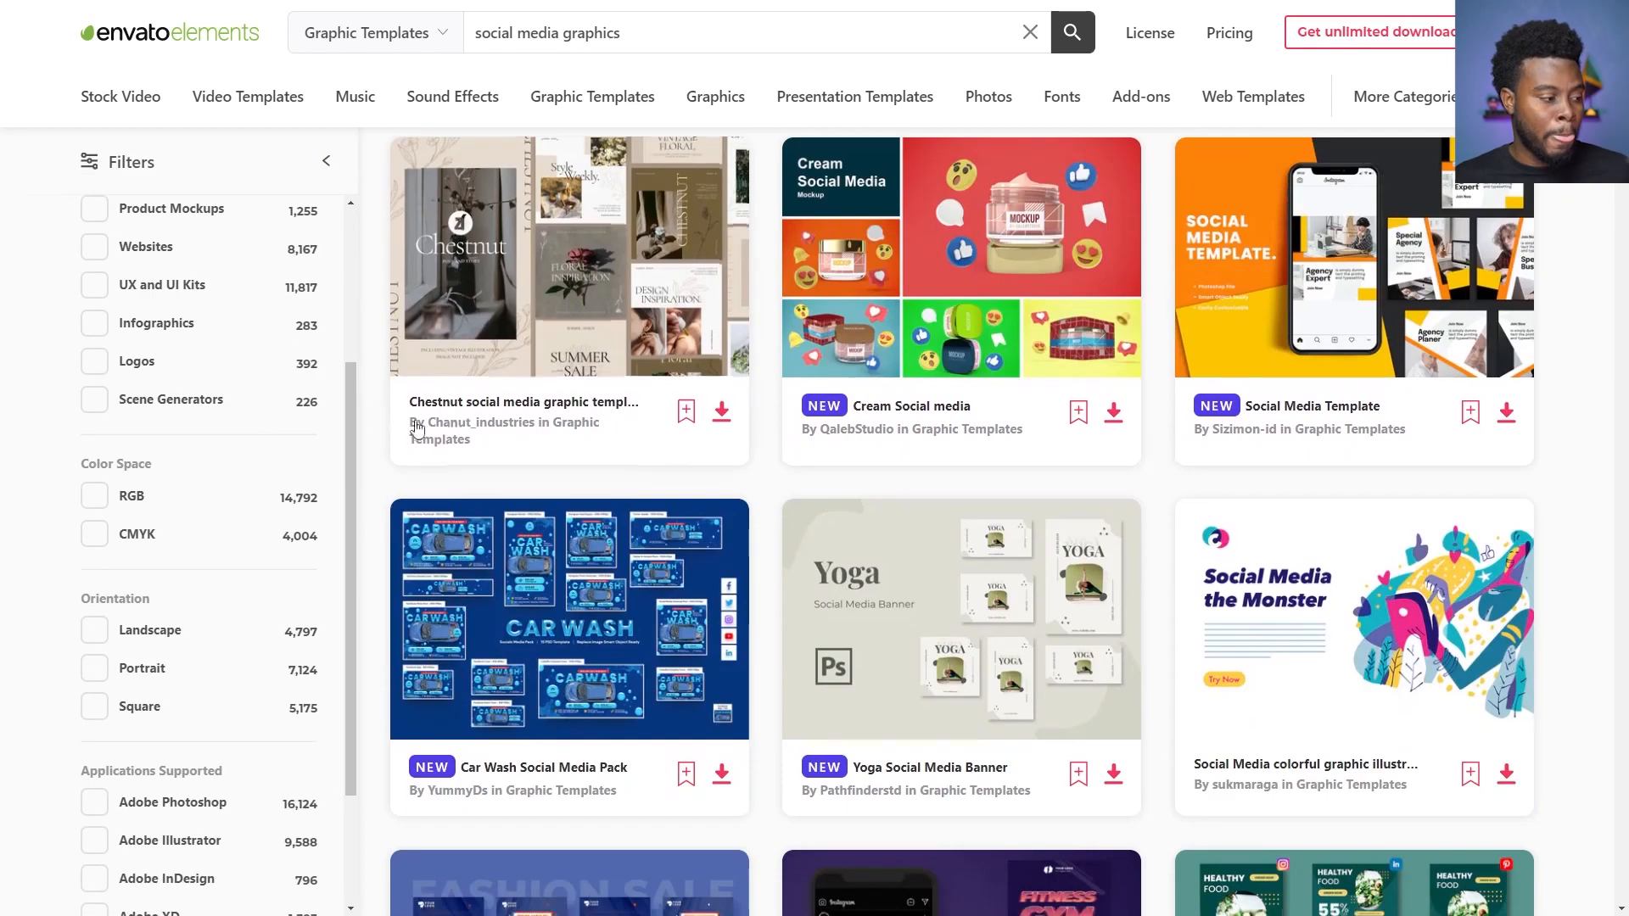
scroll(378, 399, "down", 2)
scroll(244, 399, "down", 2)
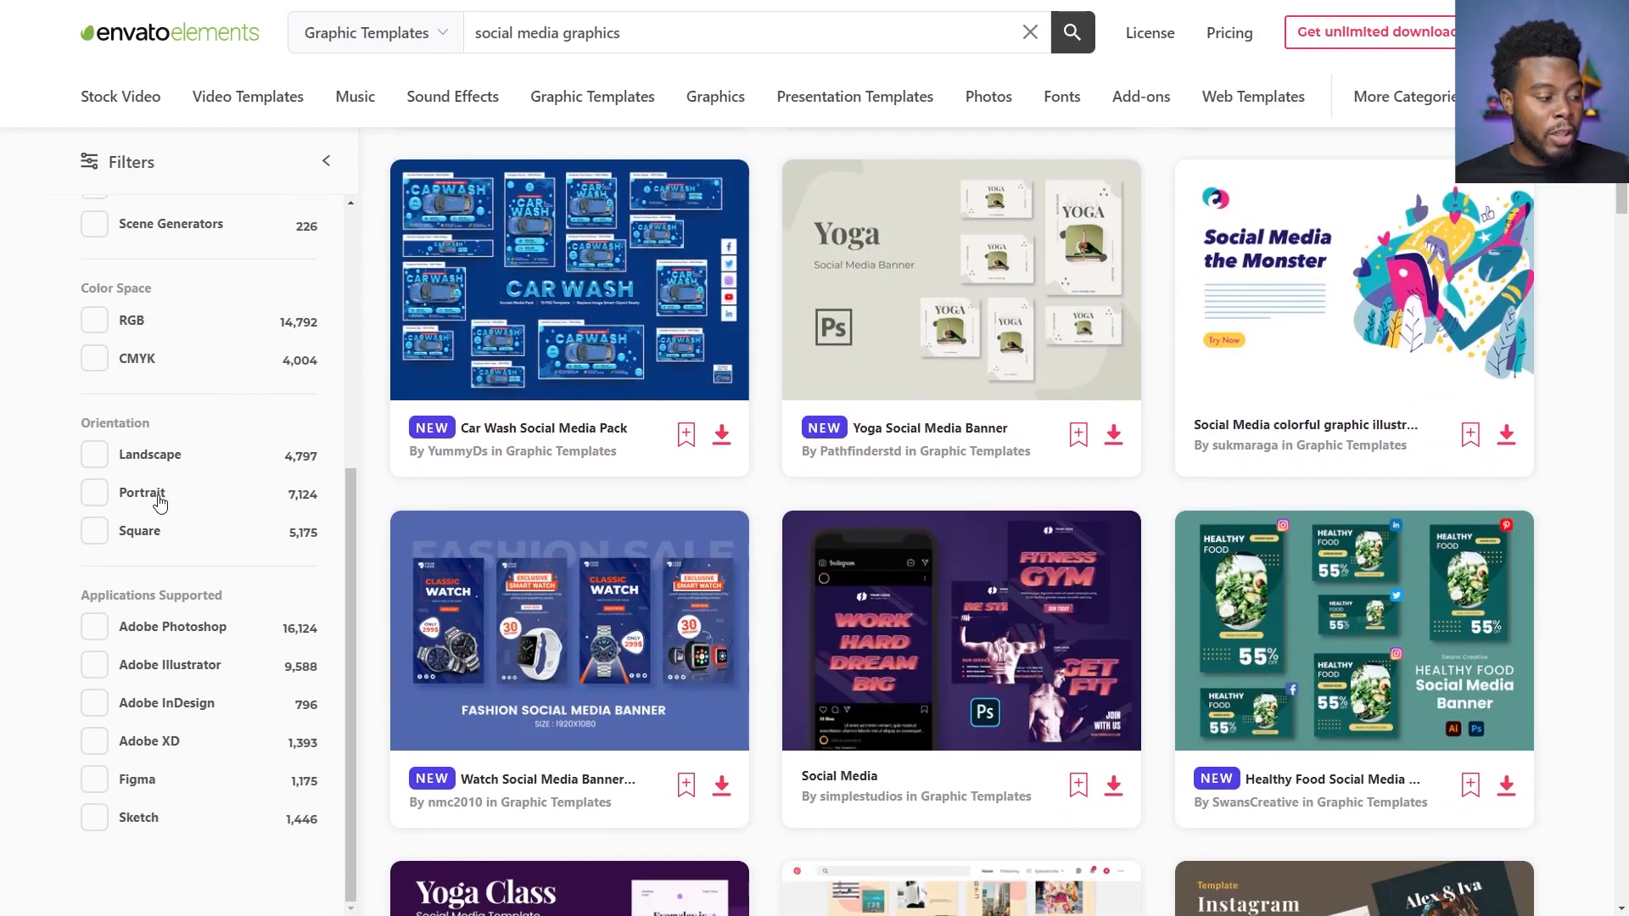
left_click(95, 628)
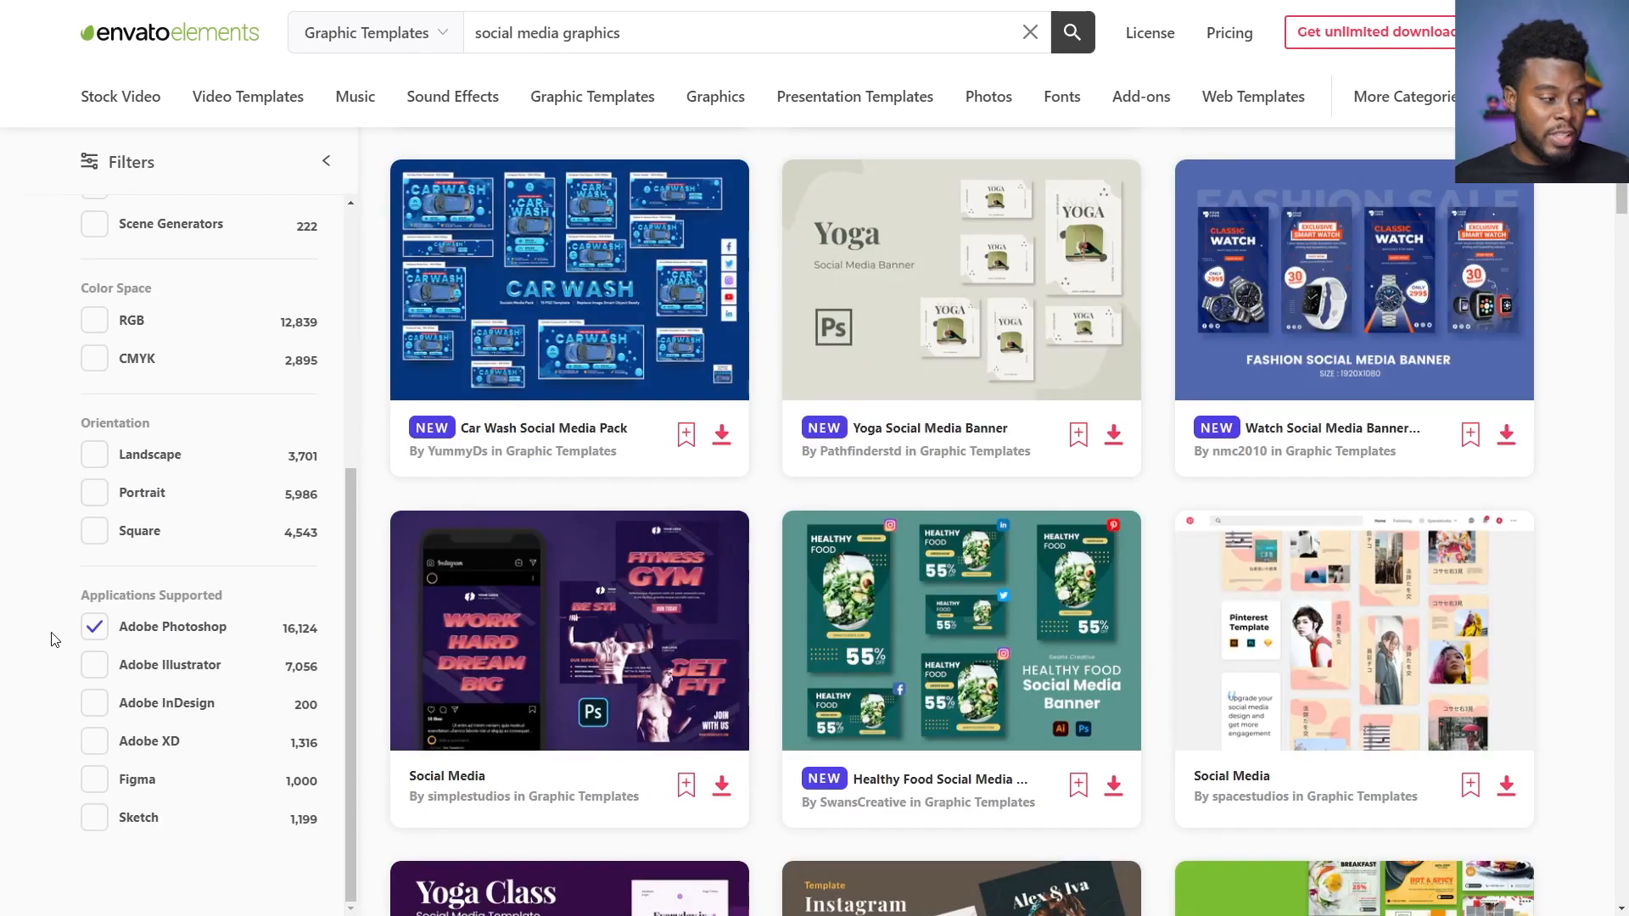
scroll(5, 648, "up", 1)
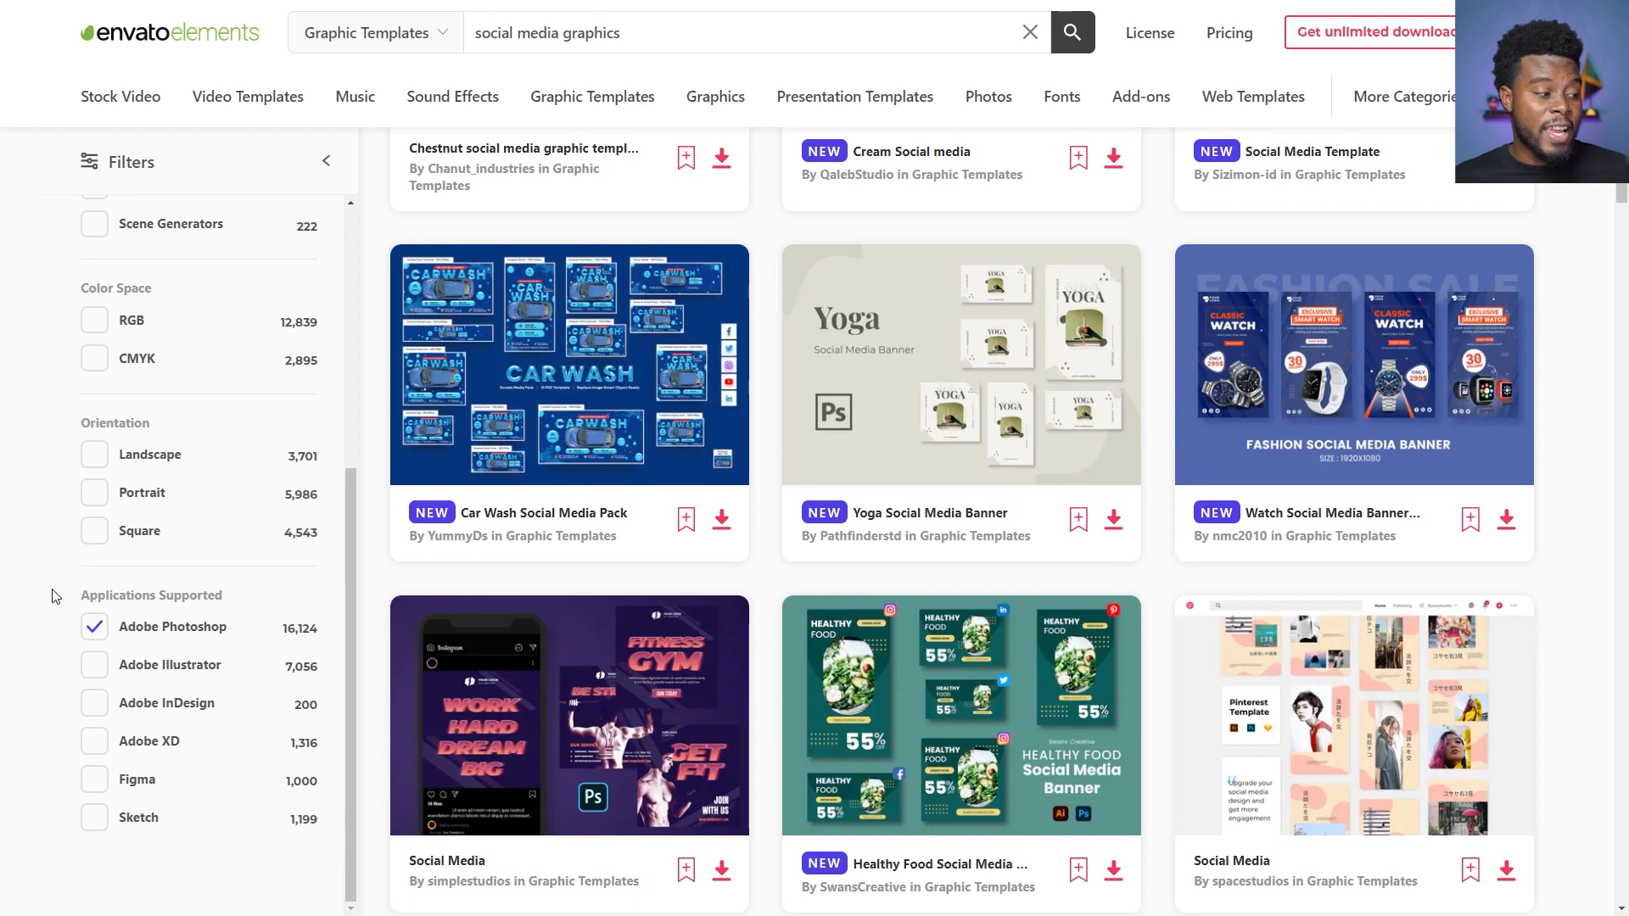
left_click(94, 536)
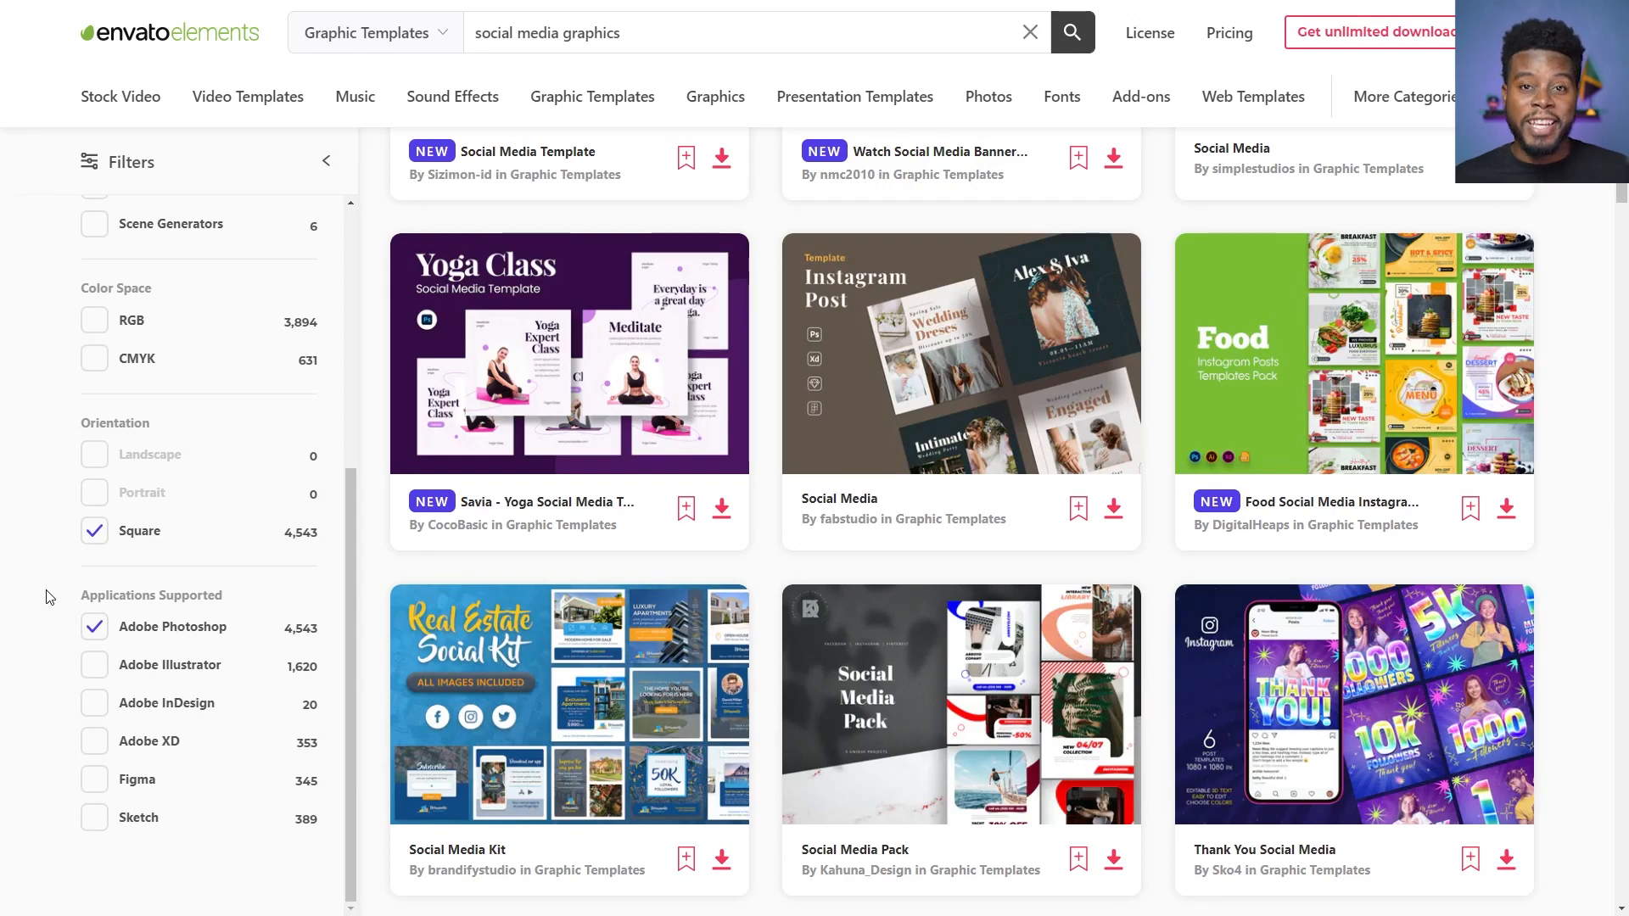
- Look over the filtered results and go back to the invisualstudio Social Media Pack page
scroll(45, 551, "up", 5)
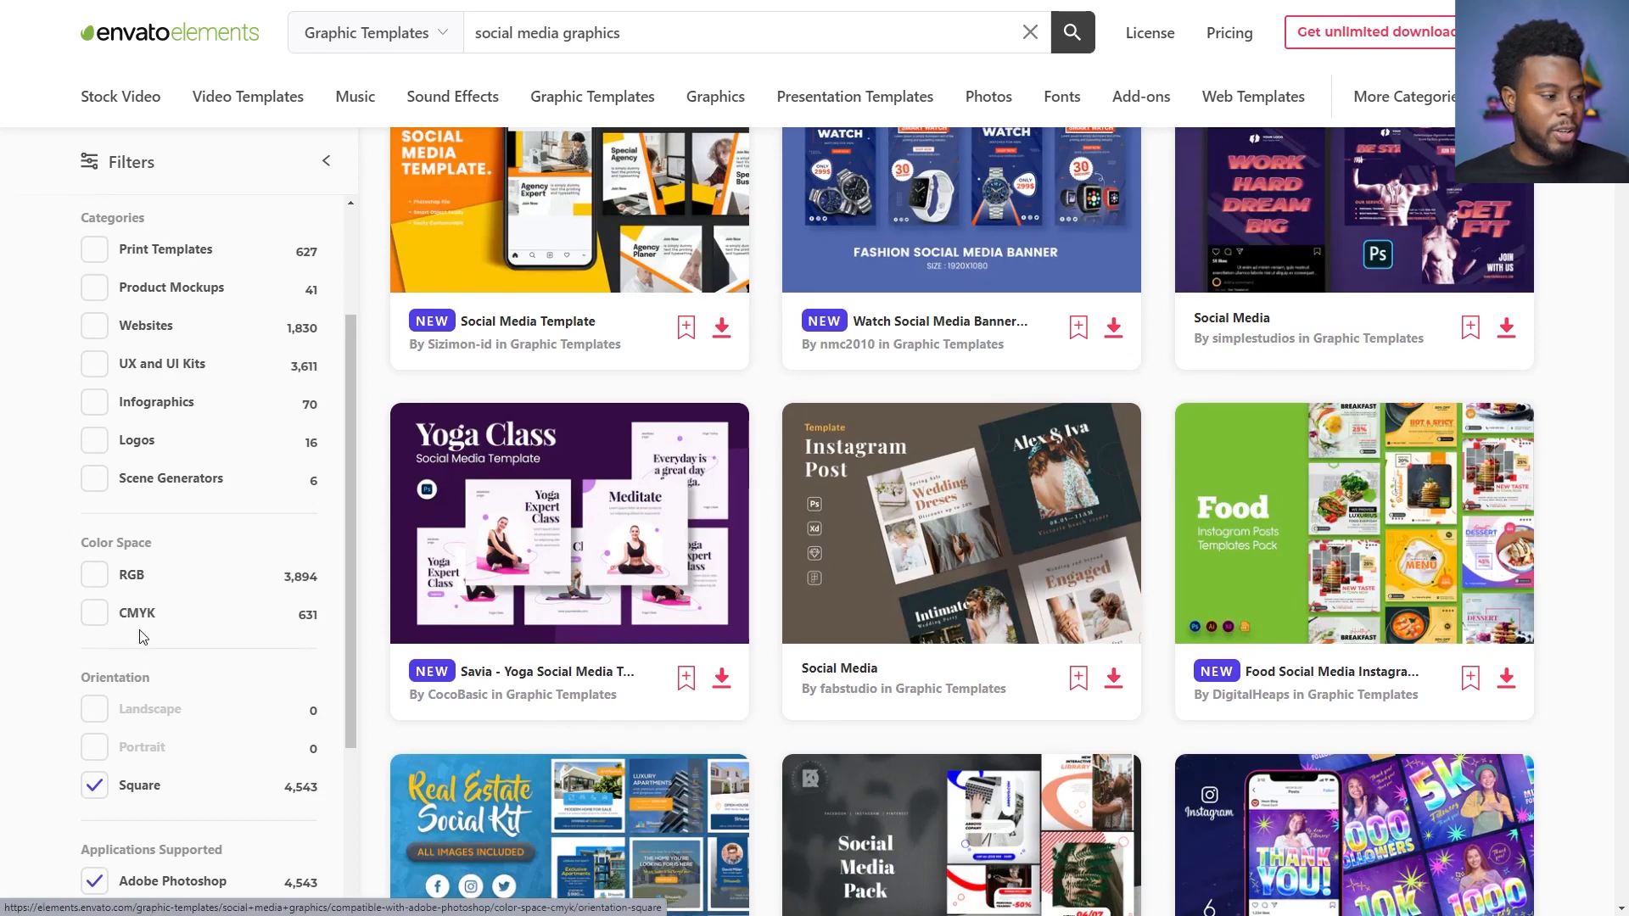
scroll(143, 637, "up", 5)
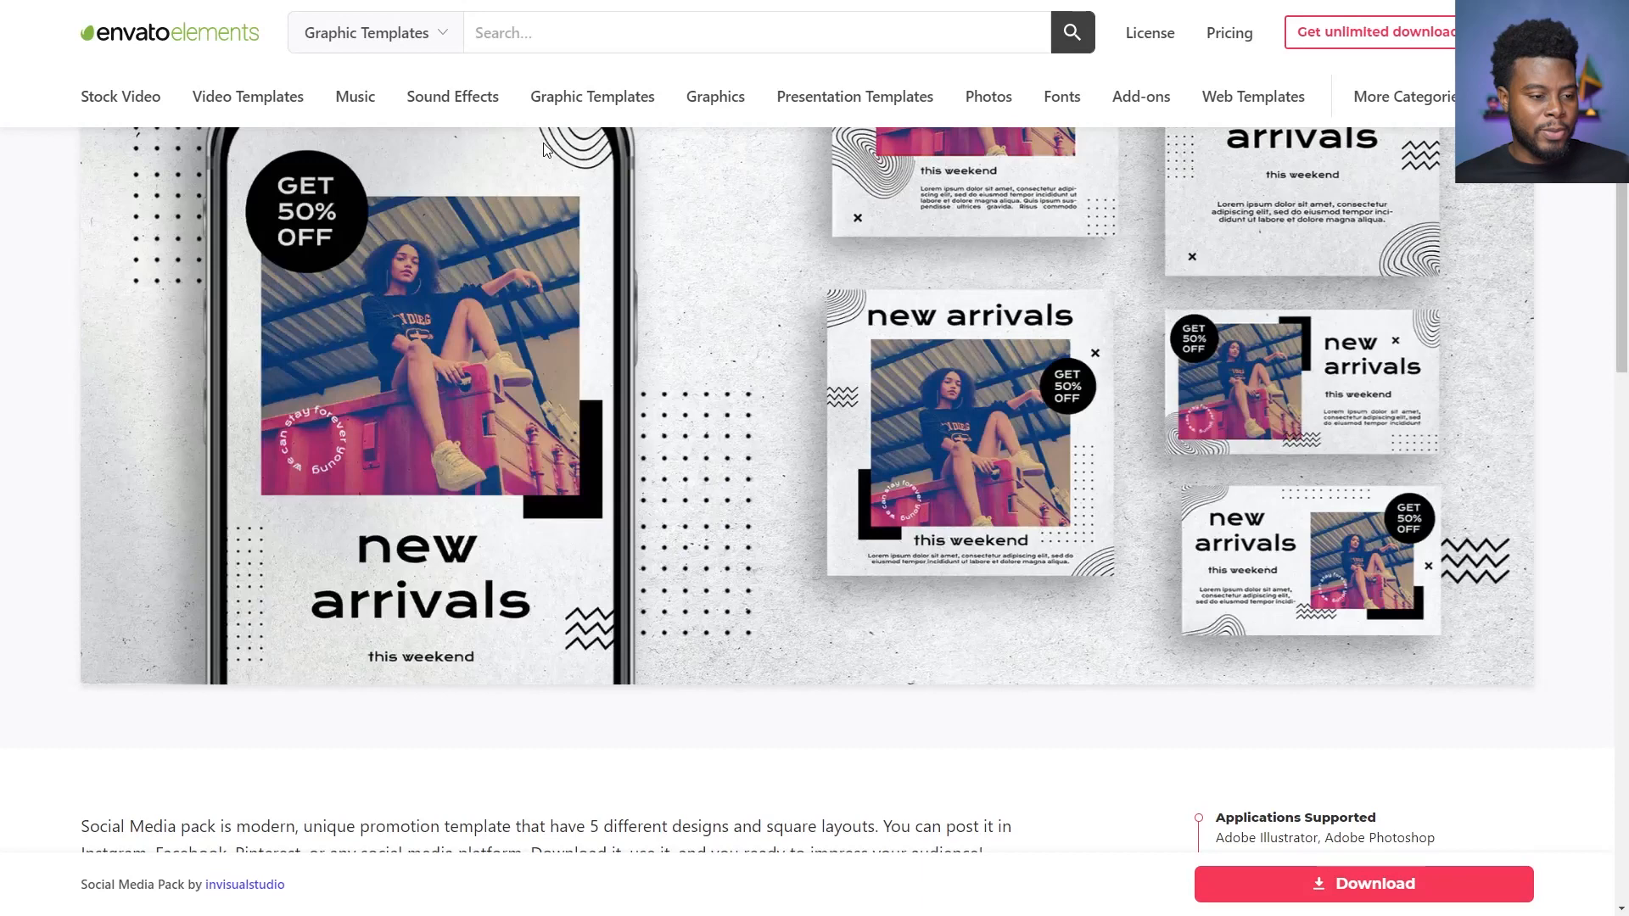
scroll(547, 150, "up", 1)
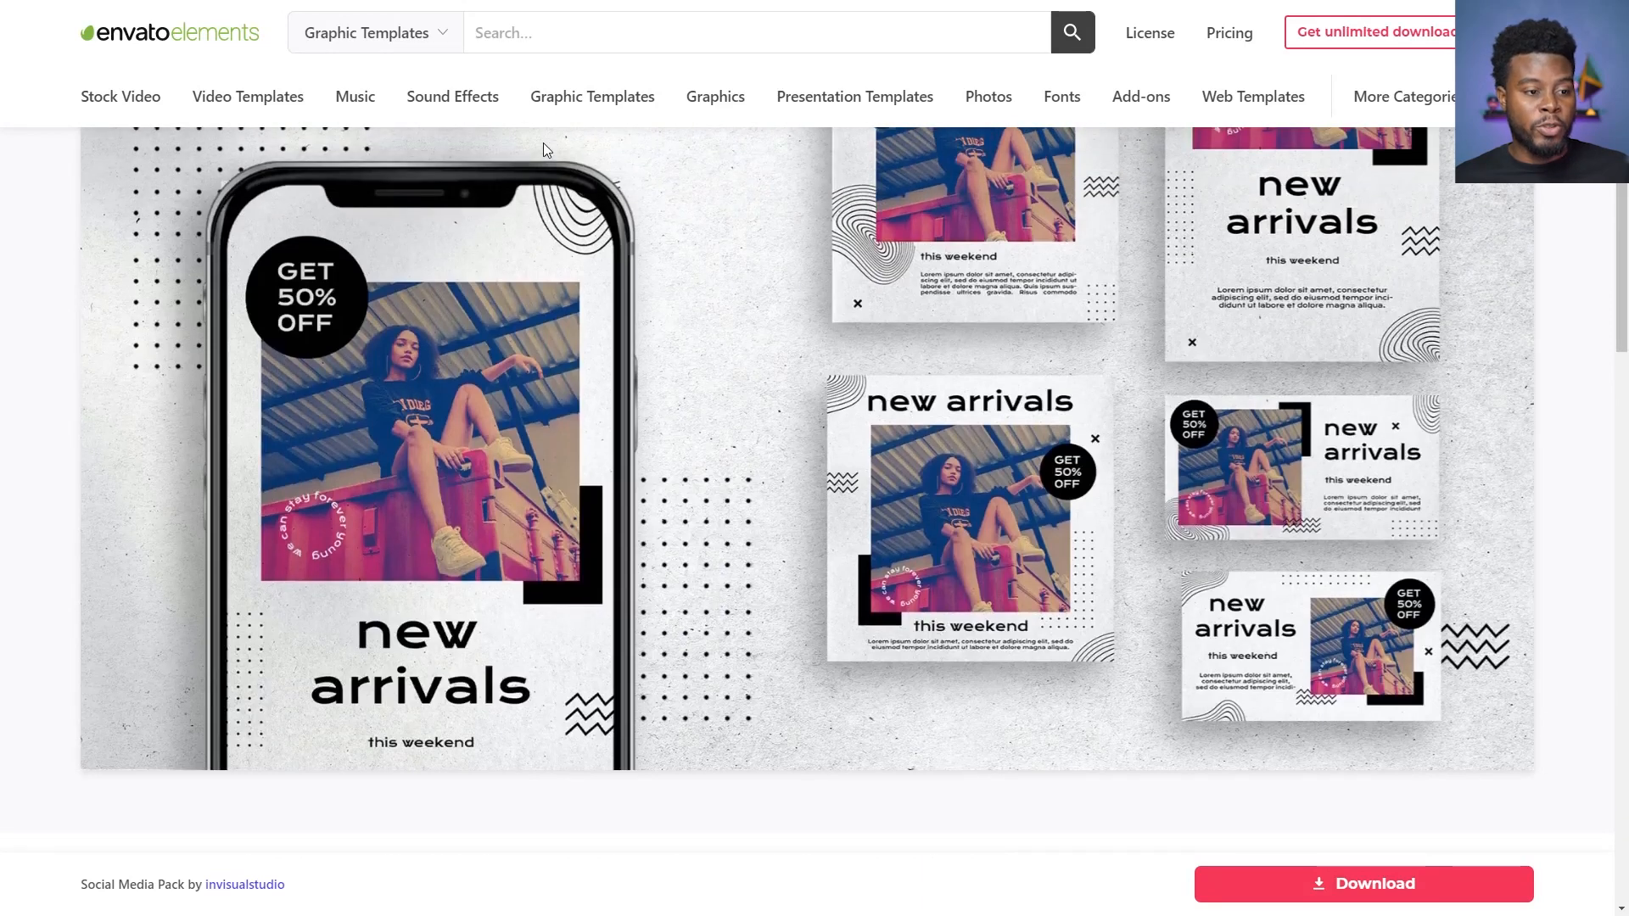
scroll(547, 150, "up", 1)
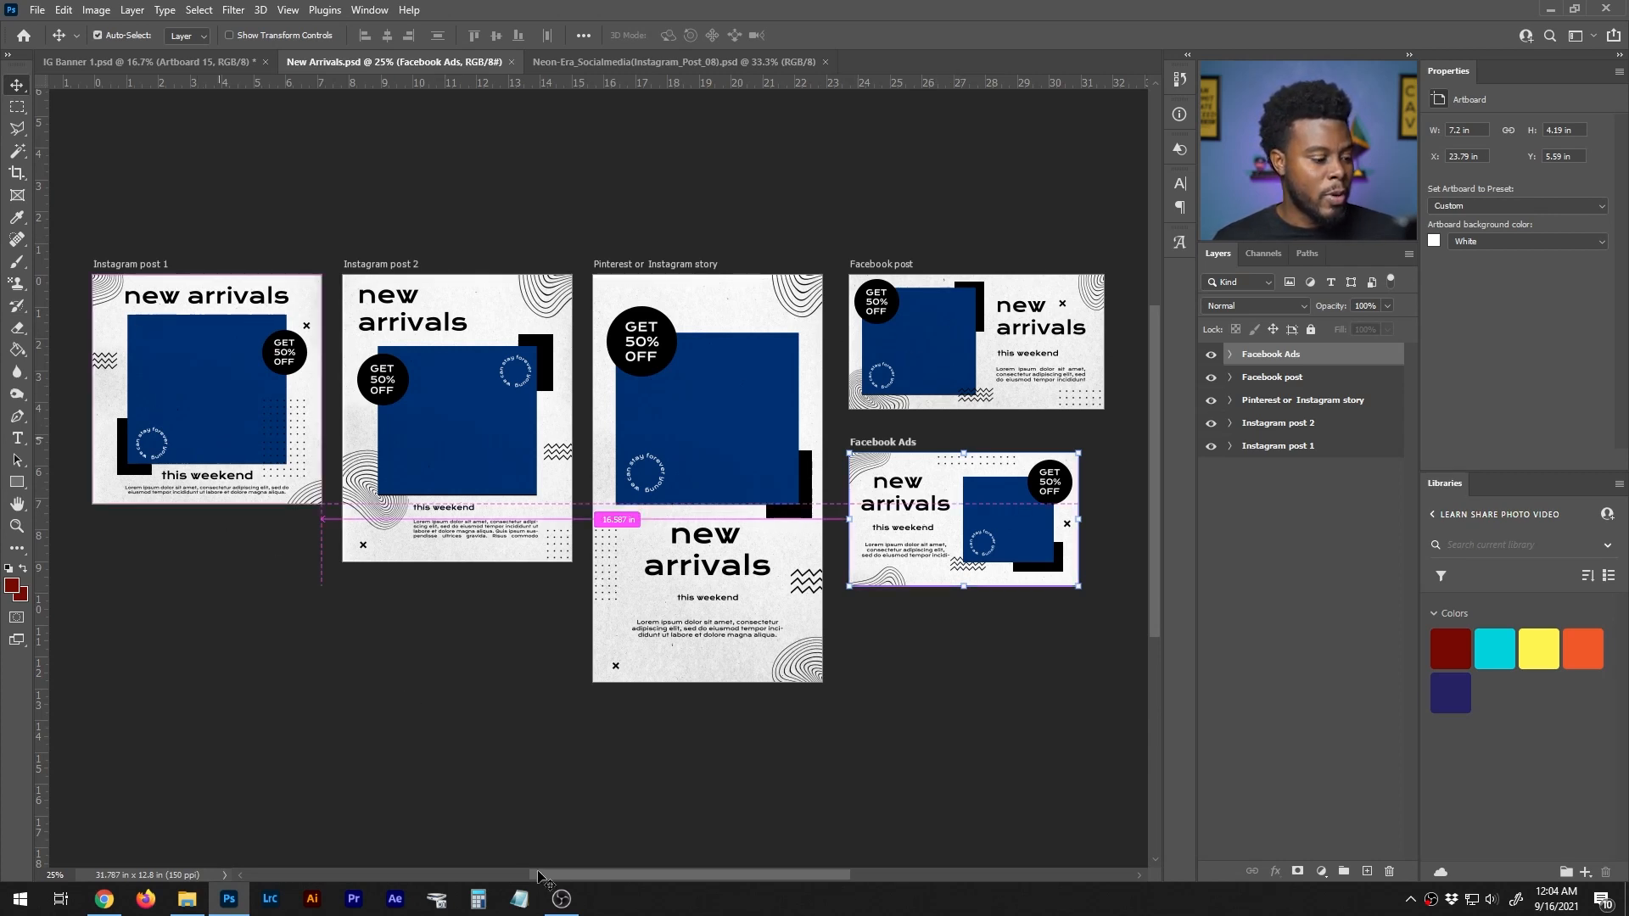
- Switch to Photoshop and inspect the artboards in New Arrivals.psd, from Instagram post 1 to the Facebook layouts
scroll(582, 874, "left", 3)
left_click_drag(582, 872, 537, 872)
key("ctrl")
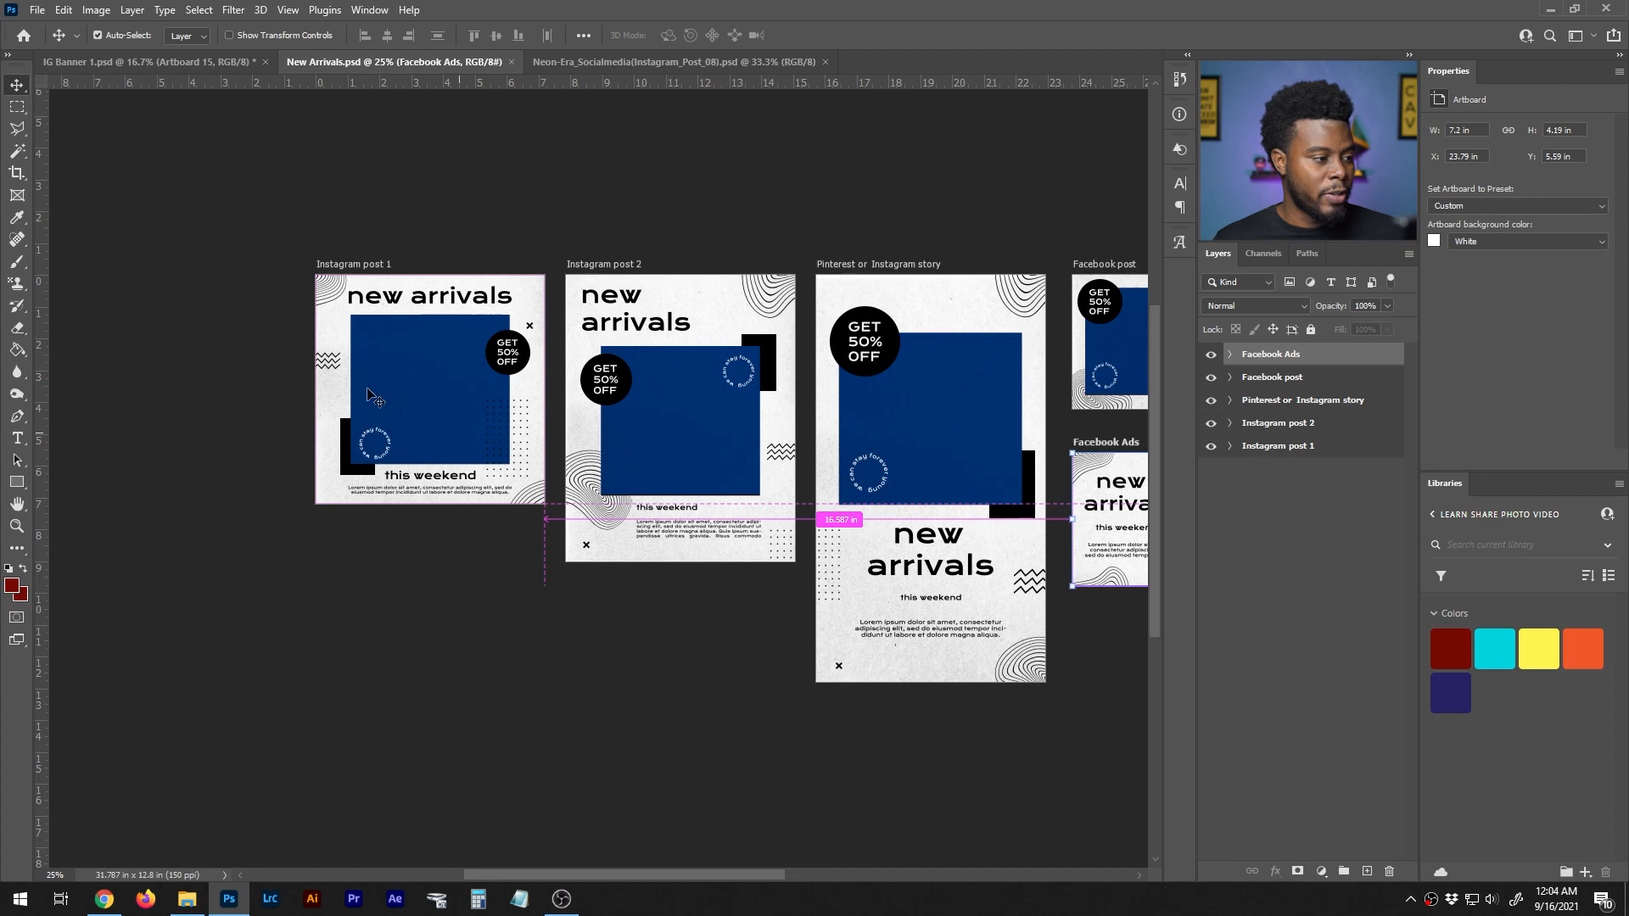
scroll(369, 392, "up", 2)
scroll(364, 389, "up", 3)
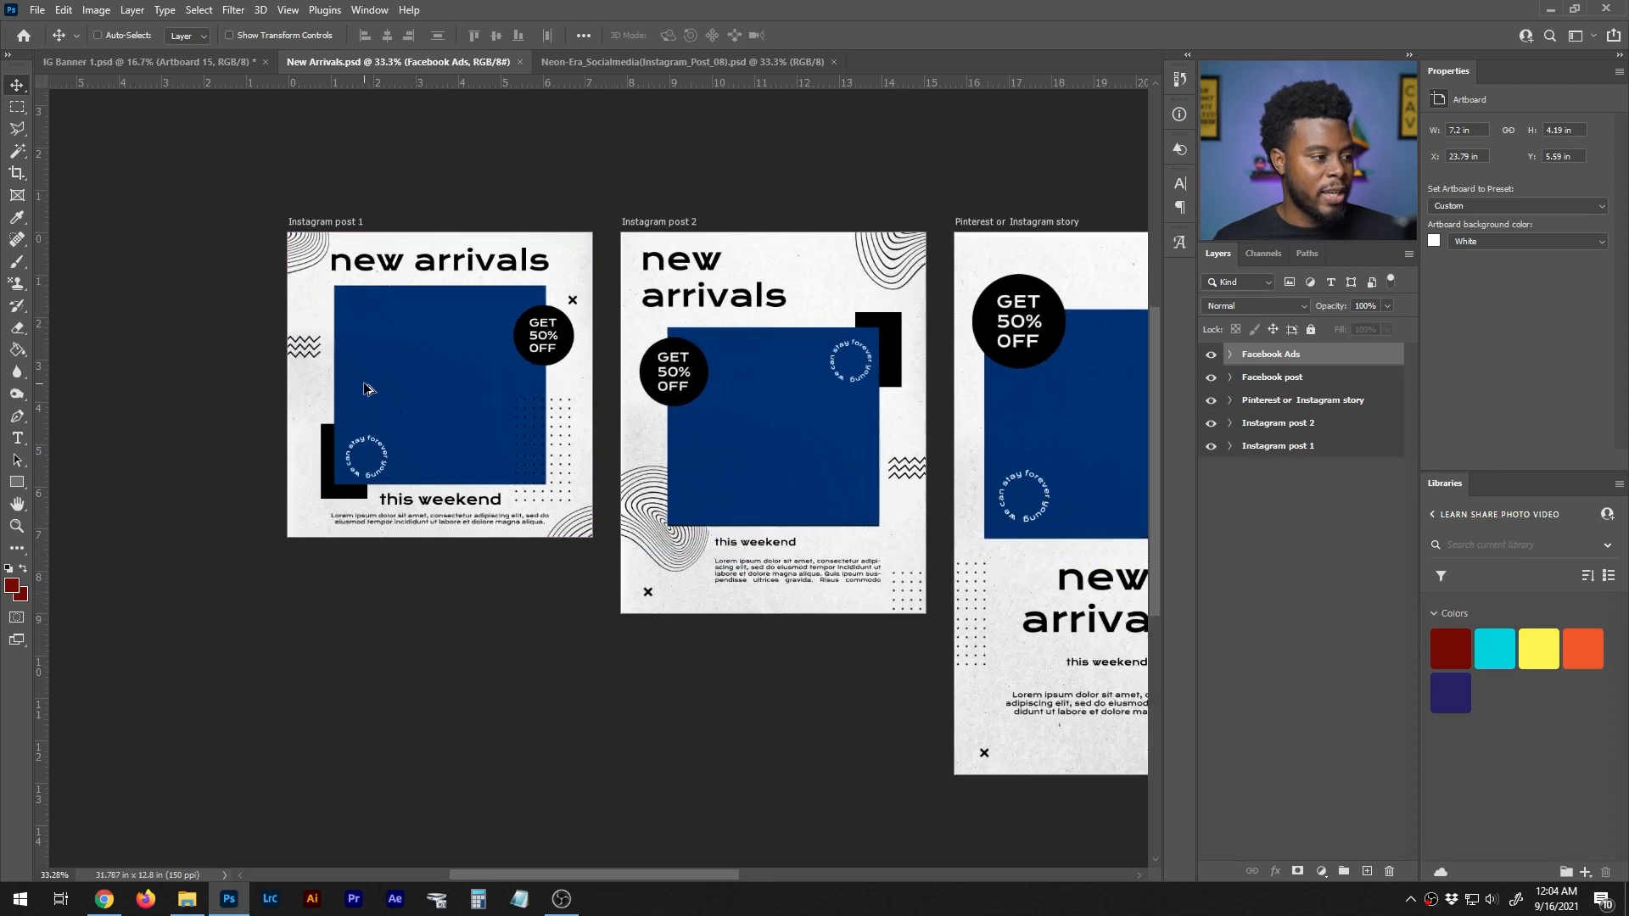
scroll(400, 422, "up", 1)
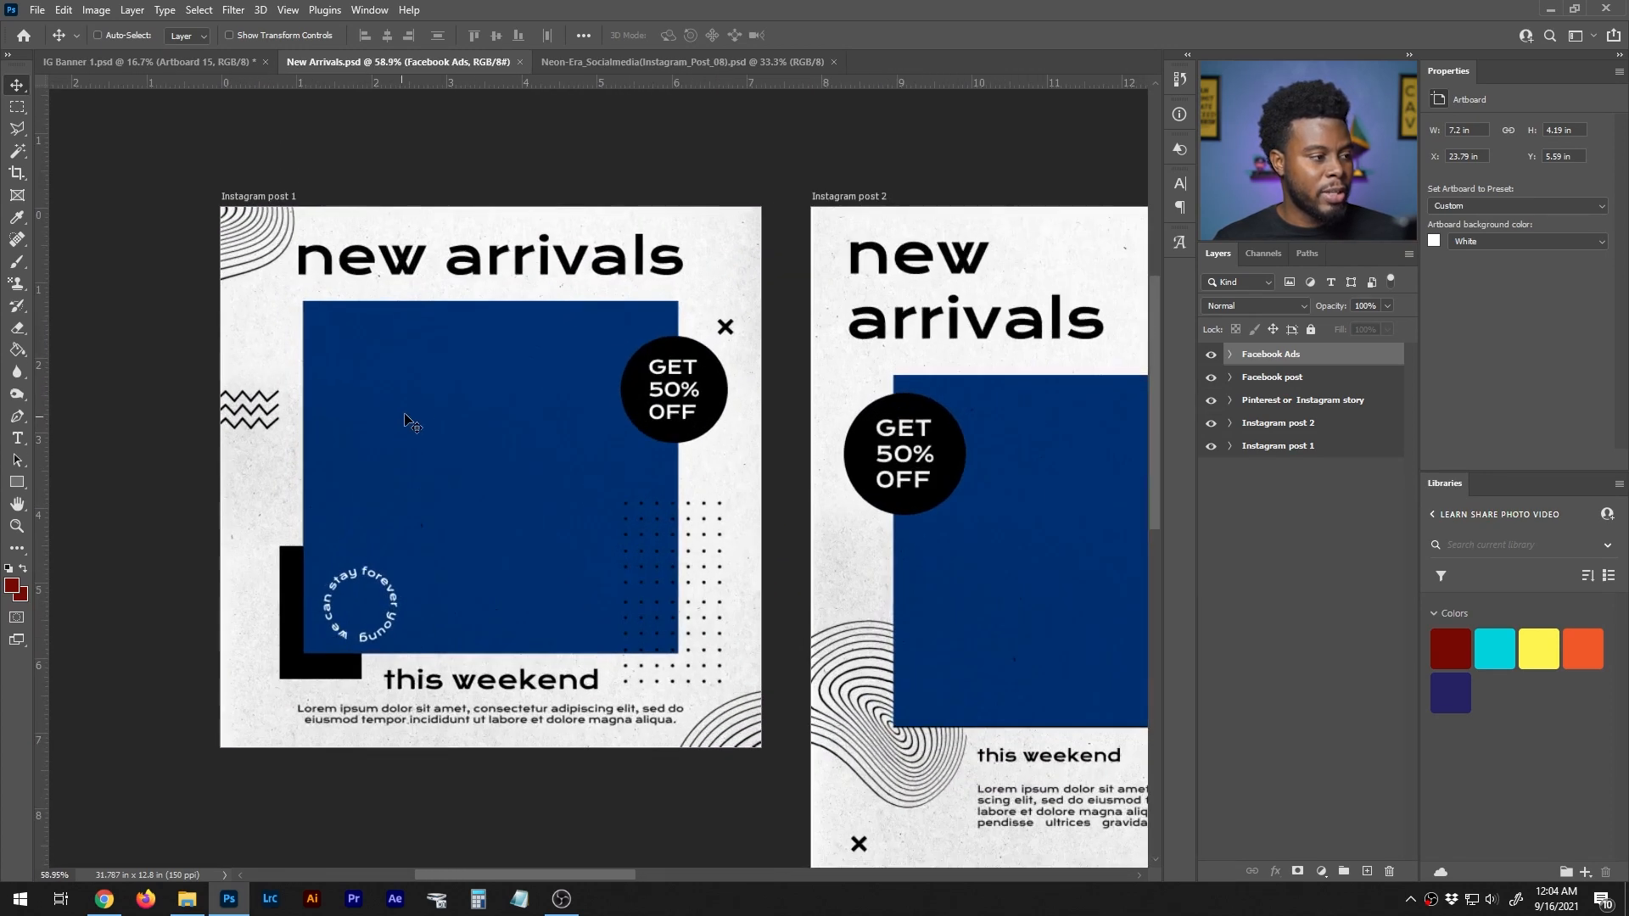
scroll(412, 395, "down", 1)
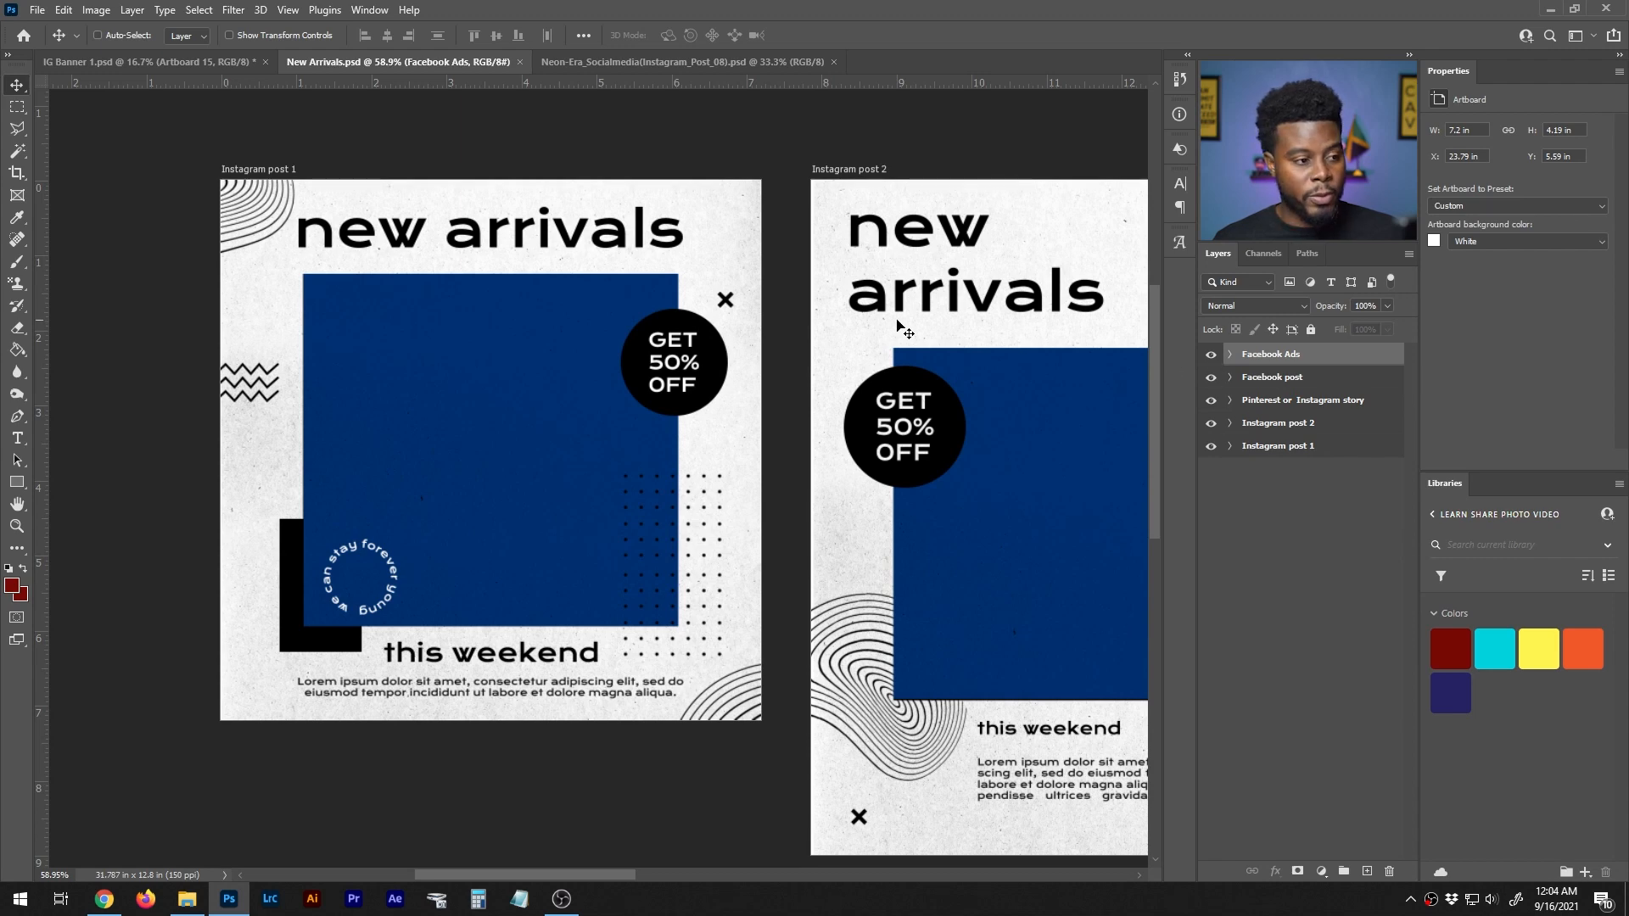
scroll(777, 340, "down", 5)
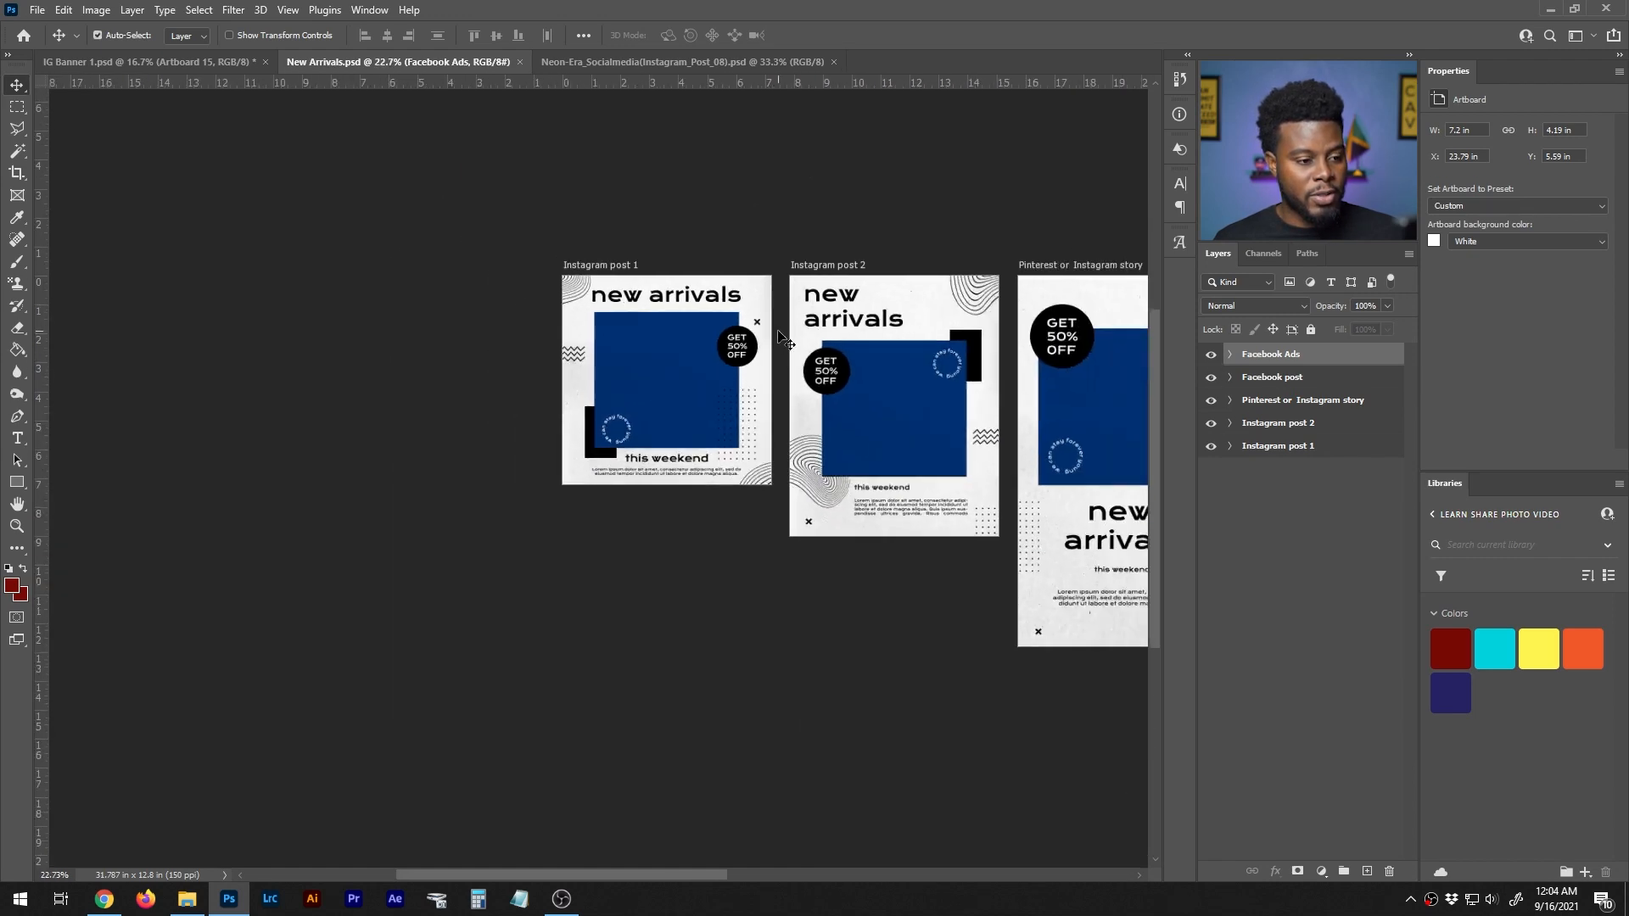
scroll(789, 339, "right", 2)
scroll(787, 332, "right", 4)
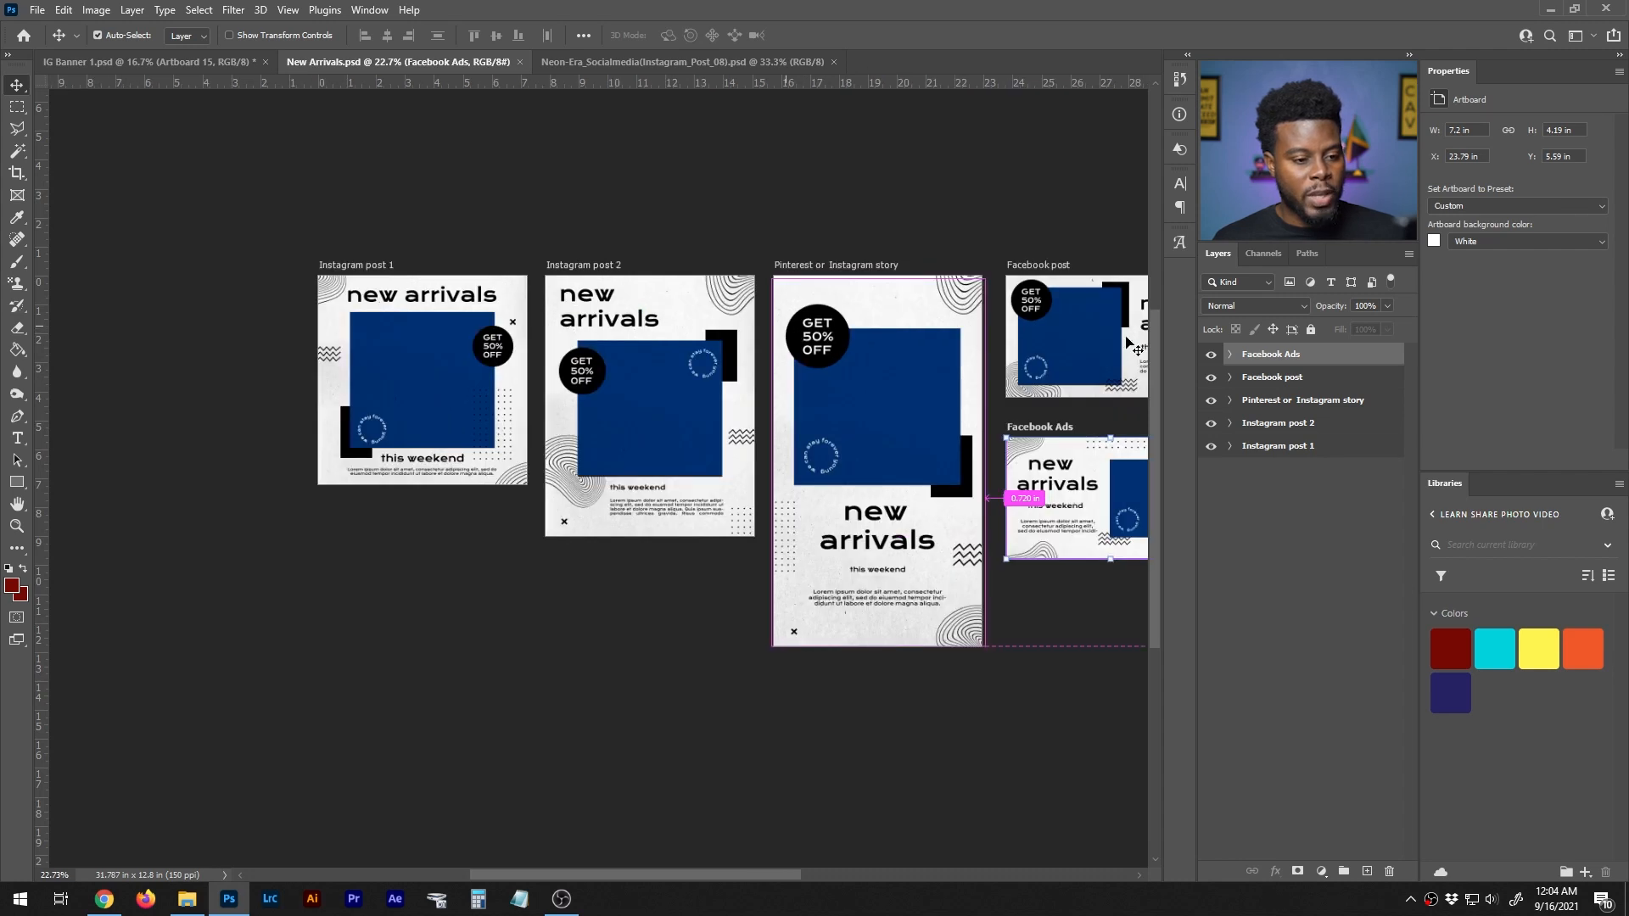
- Select the Instagram post 1 artboard in New Arrivals.psd
mouse_move(1211, 359)
left_mouse_down()
mouse_move(1211, 454)
mouse_move(1209, 355)
left_mouse_up()
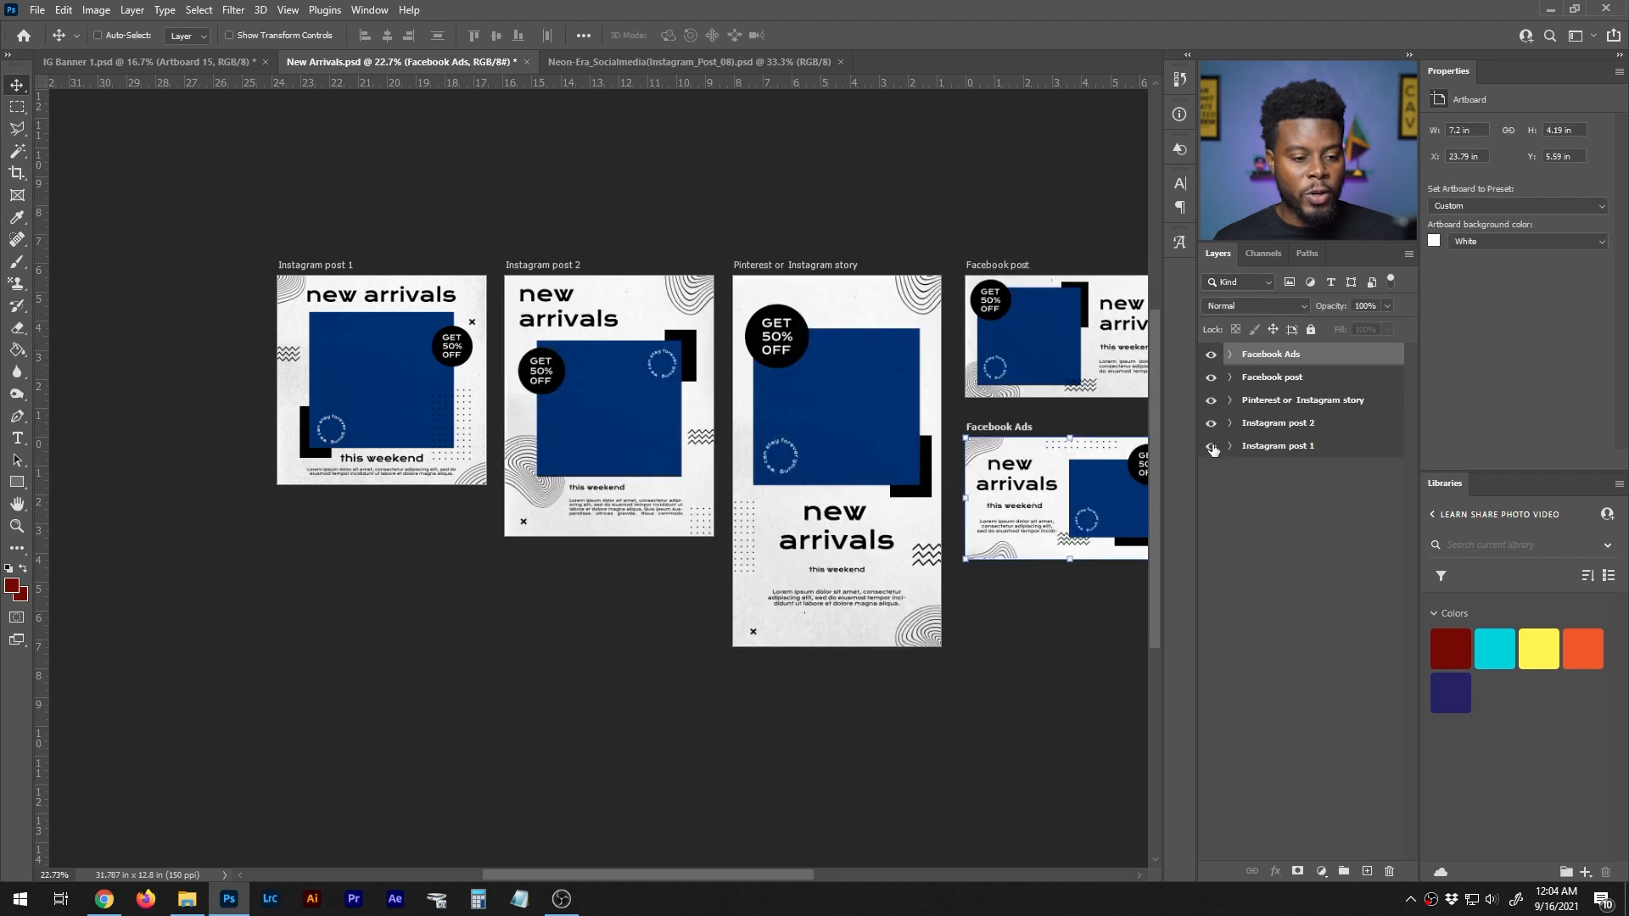
left_click(1247, 447)
scroll(168, 248, "up", 4)
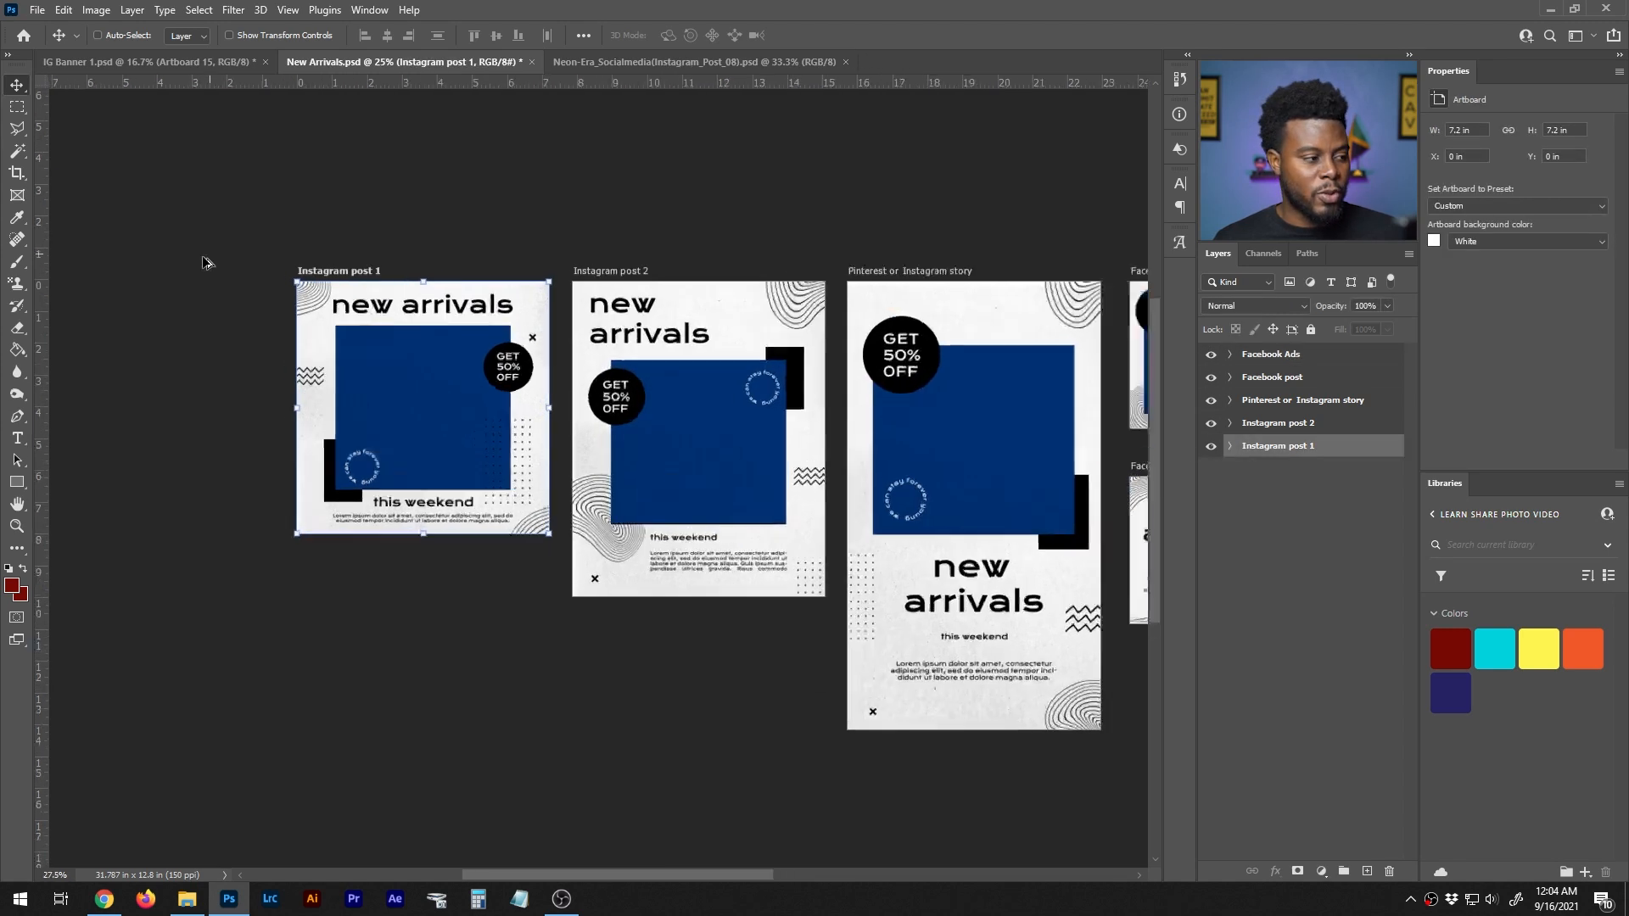
- Expand the Instagram post 1 artboard's layer list and look through its text, shape, filter and IMAGE HERE layers
scroll(379, 352, "up", 2)
mouse_move(1211, 428)
left_mouse_down()
mouse_move(1212, 357)
mouse_move(1211, 424)
left_mouse_up()
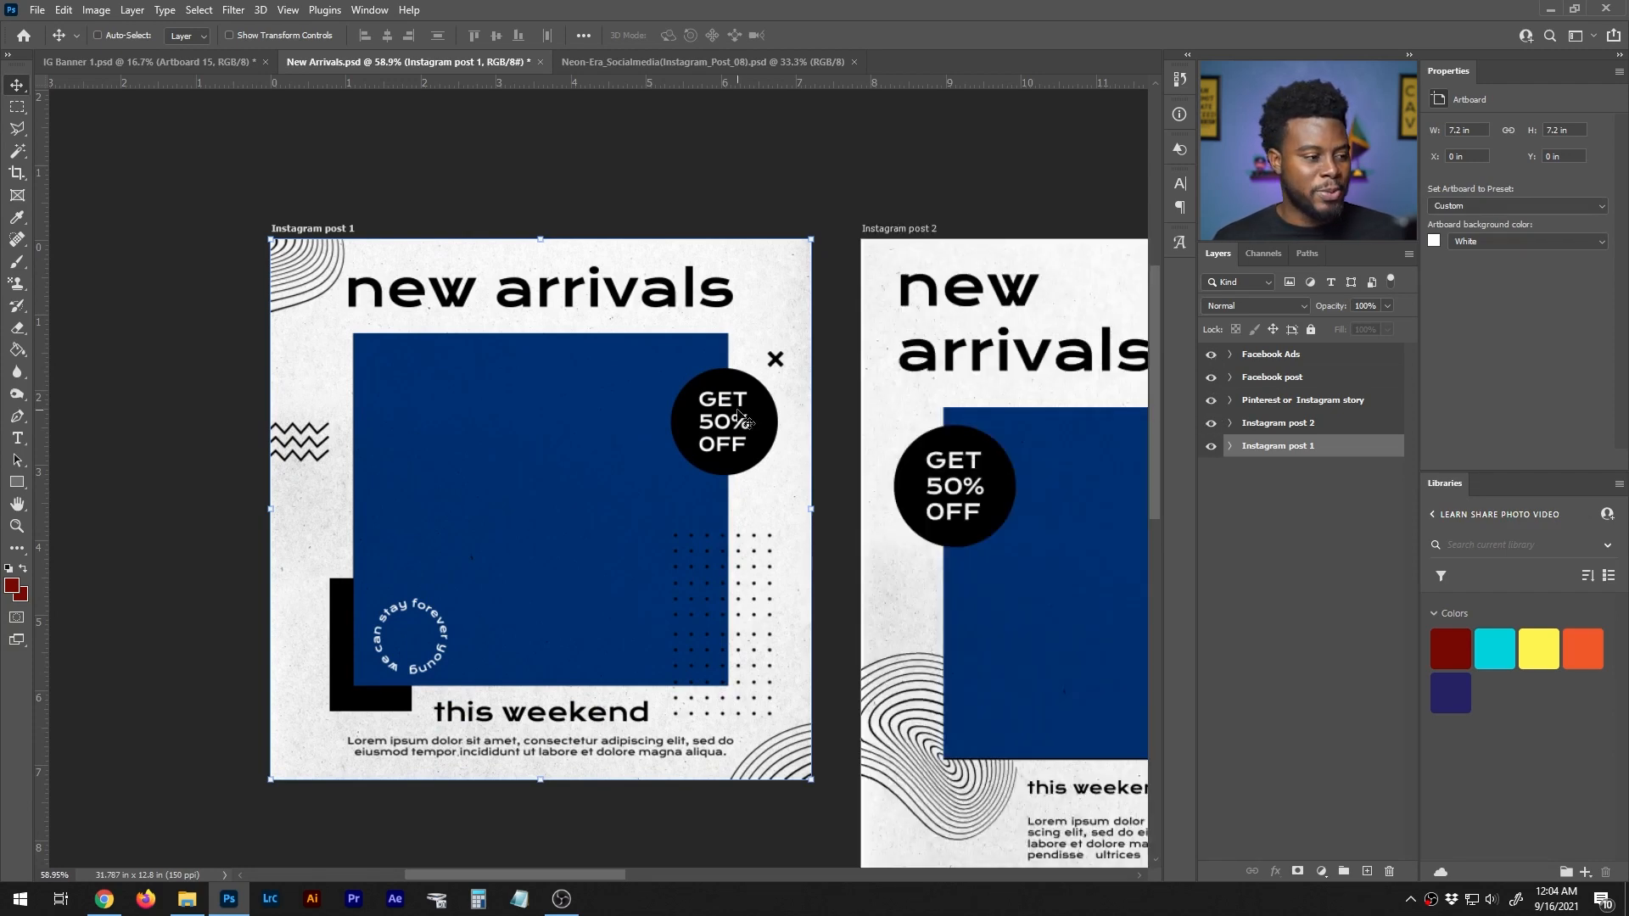
scroll(741, 416, "up", 2)
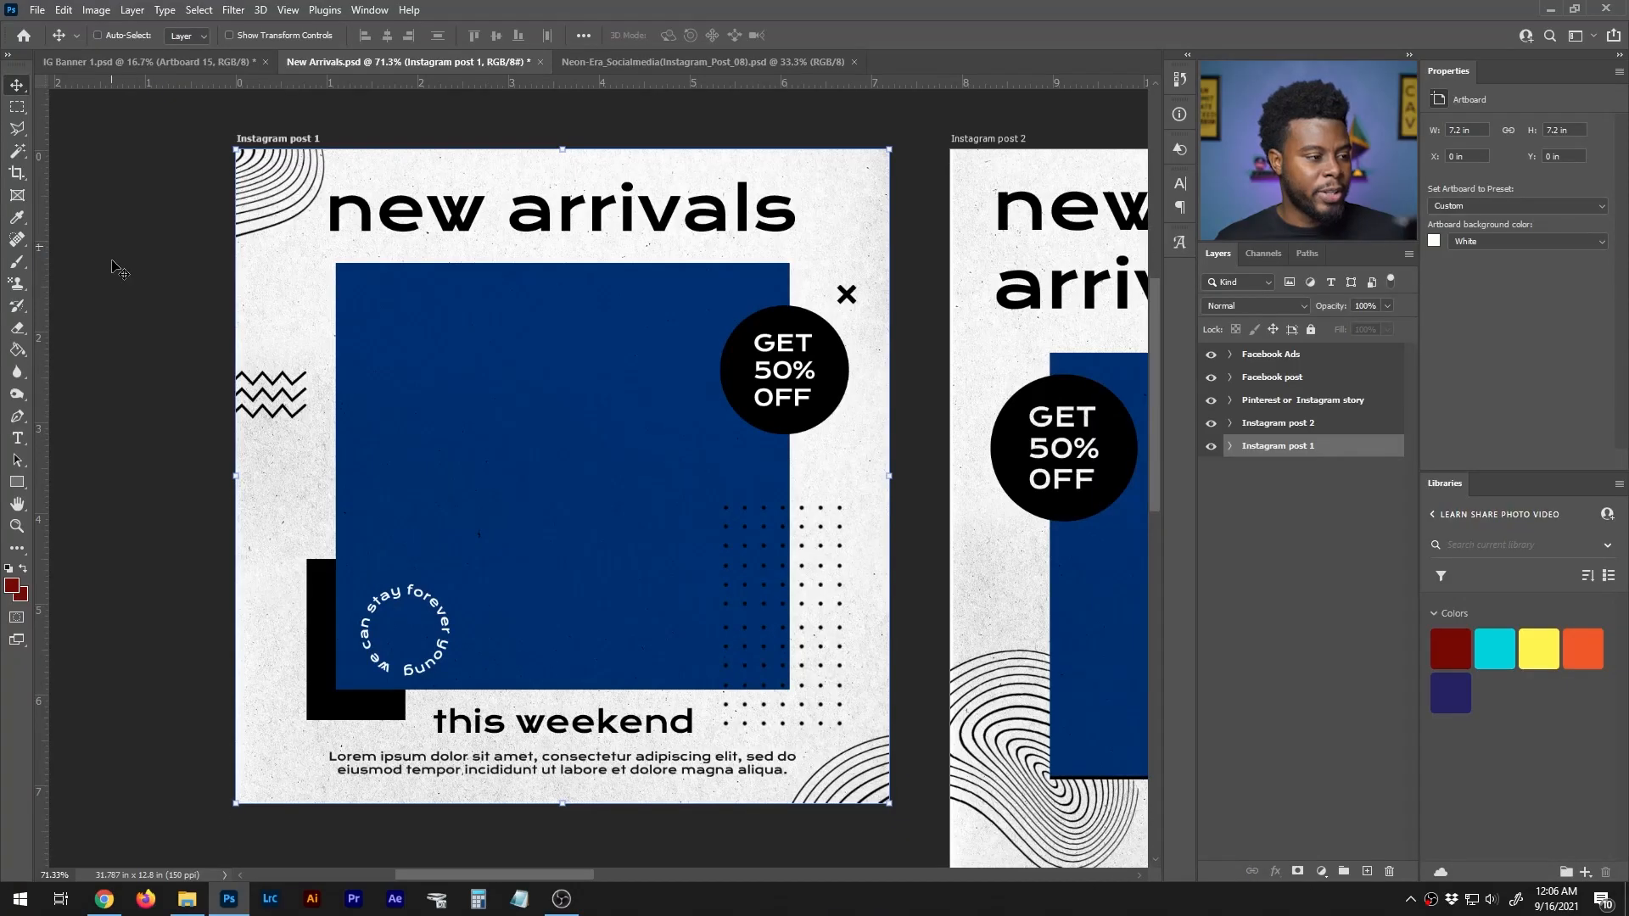
scroll(119, 270, "down", 1)
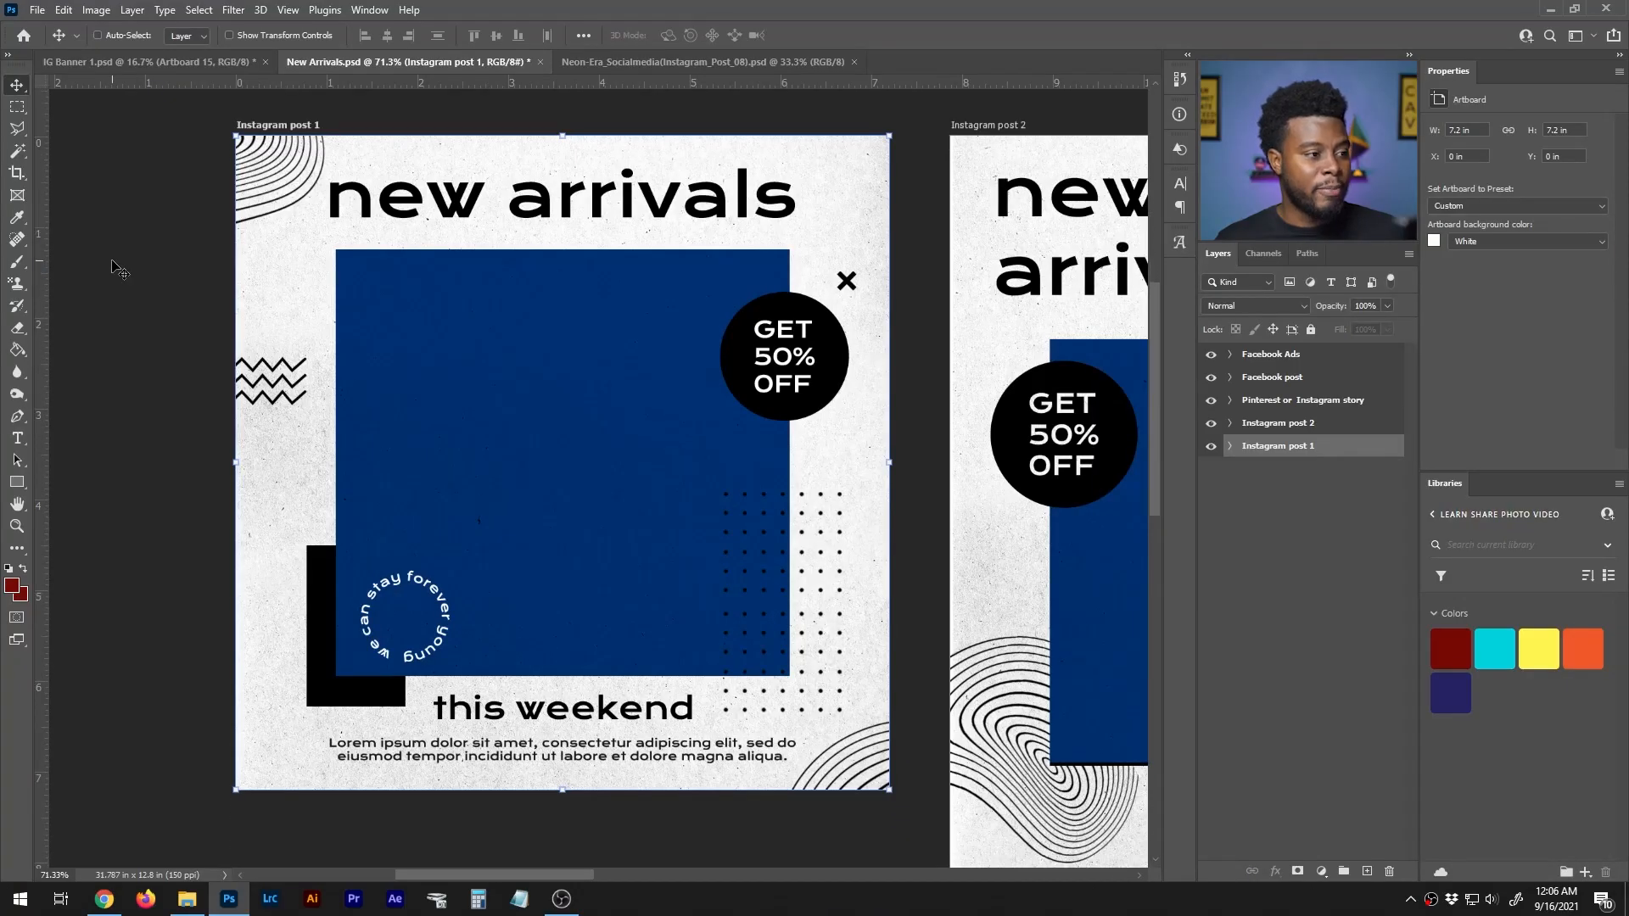
left_click(1229, 447)
scroll(1230, 451, "down", 1)
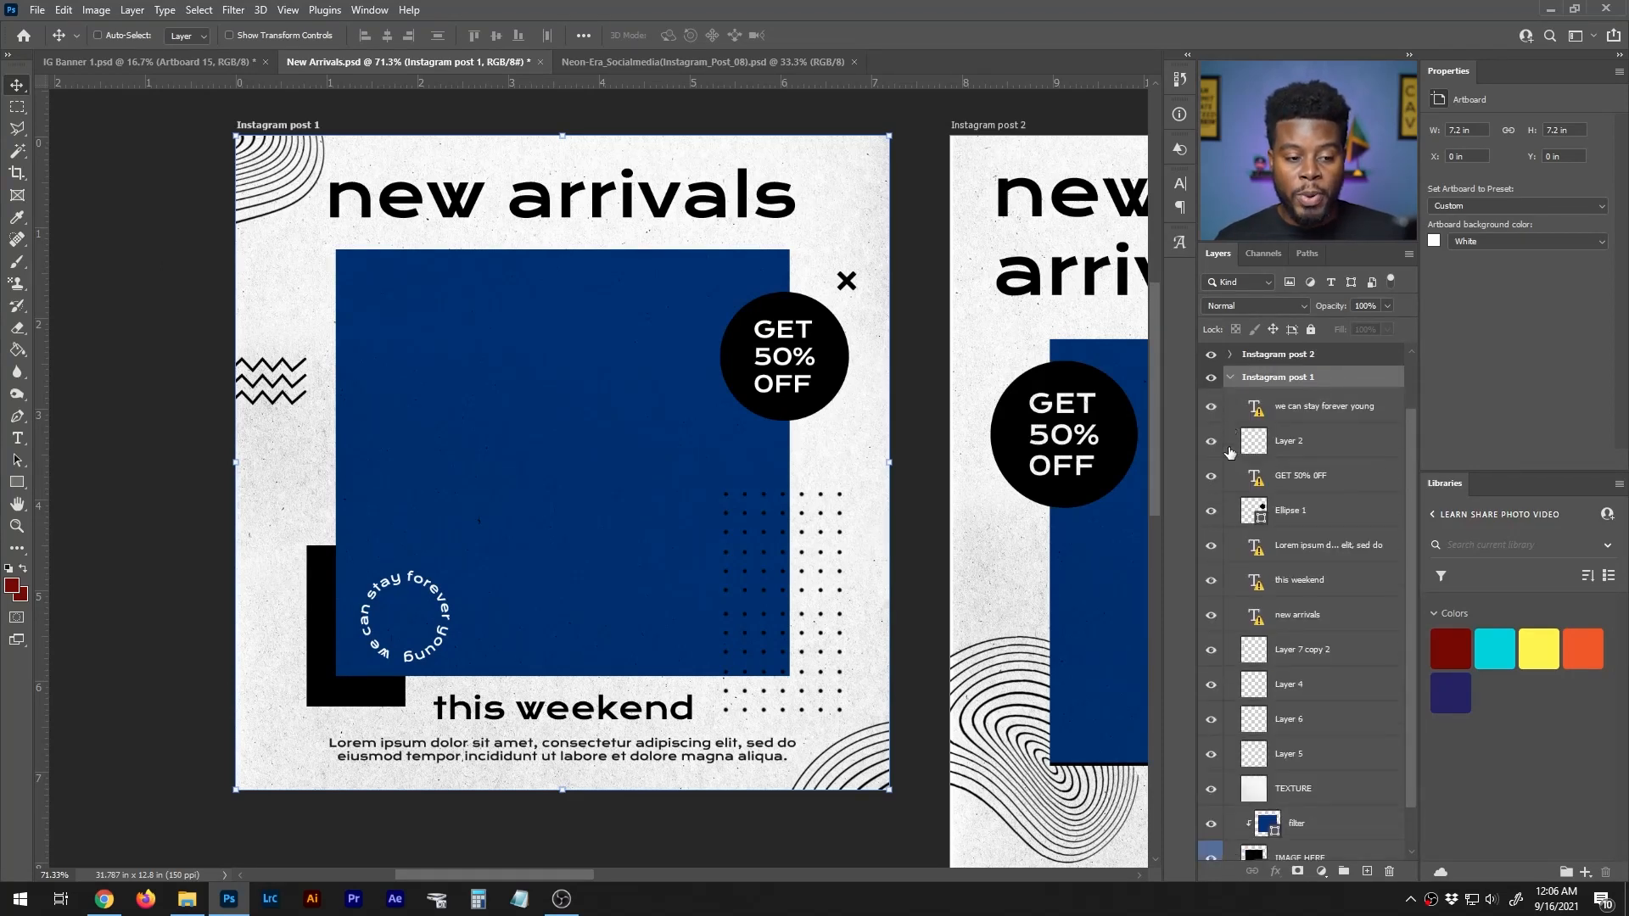
scroll(1230, 451, "up", 1)
scroll(1229, 451, "down", 1)
scroll(1254, 417, "down", 1)
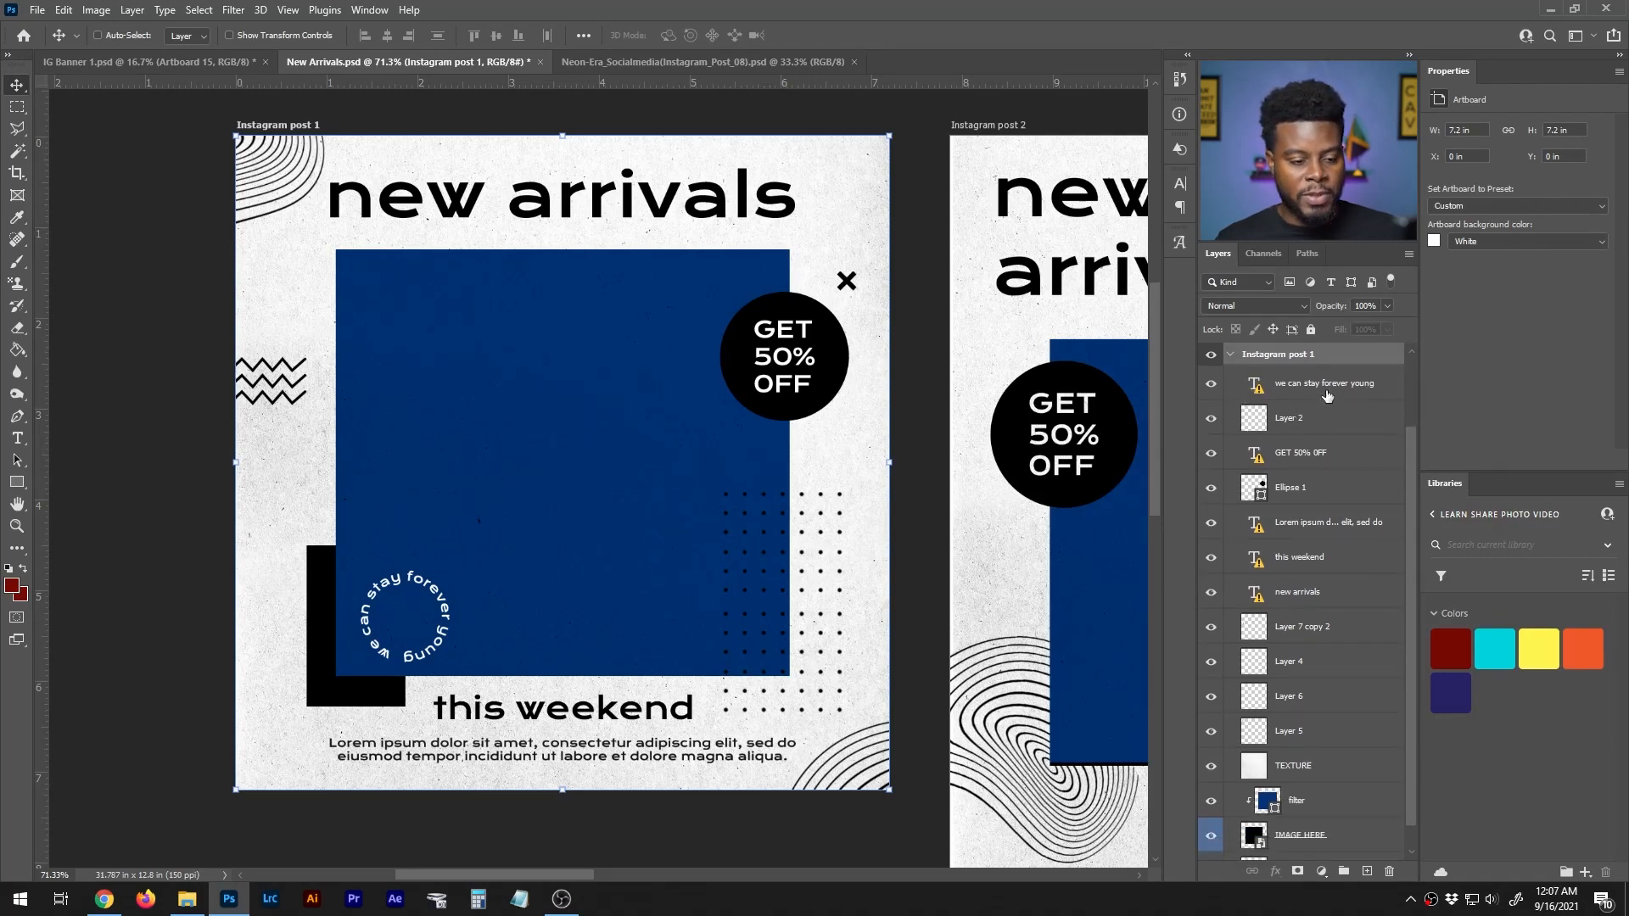
scroll(1329, 528, "down", 1)
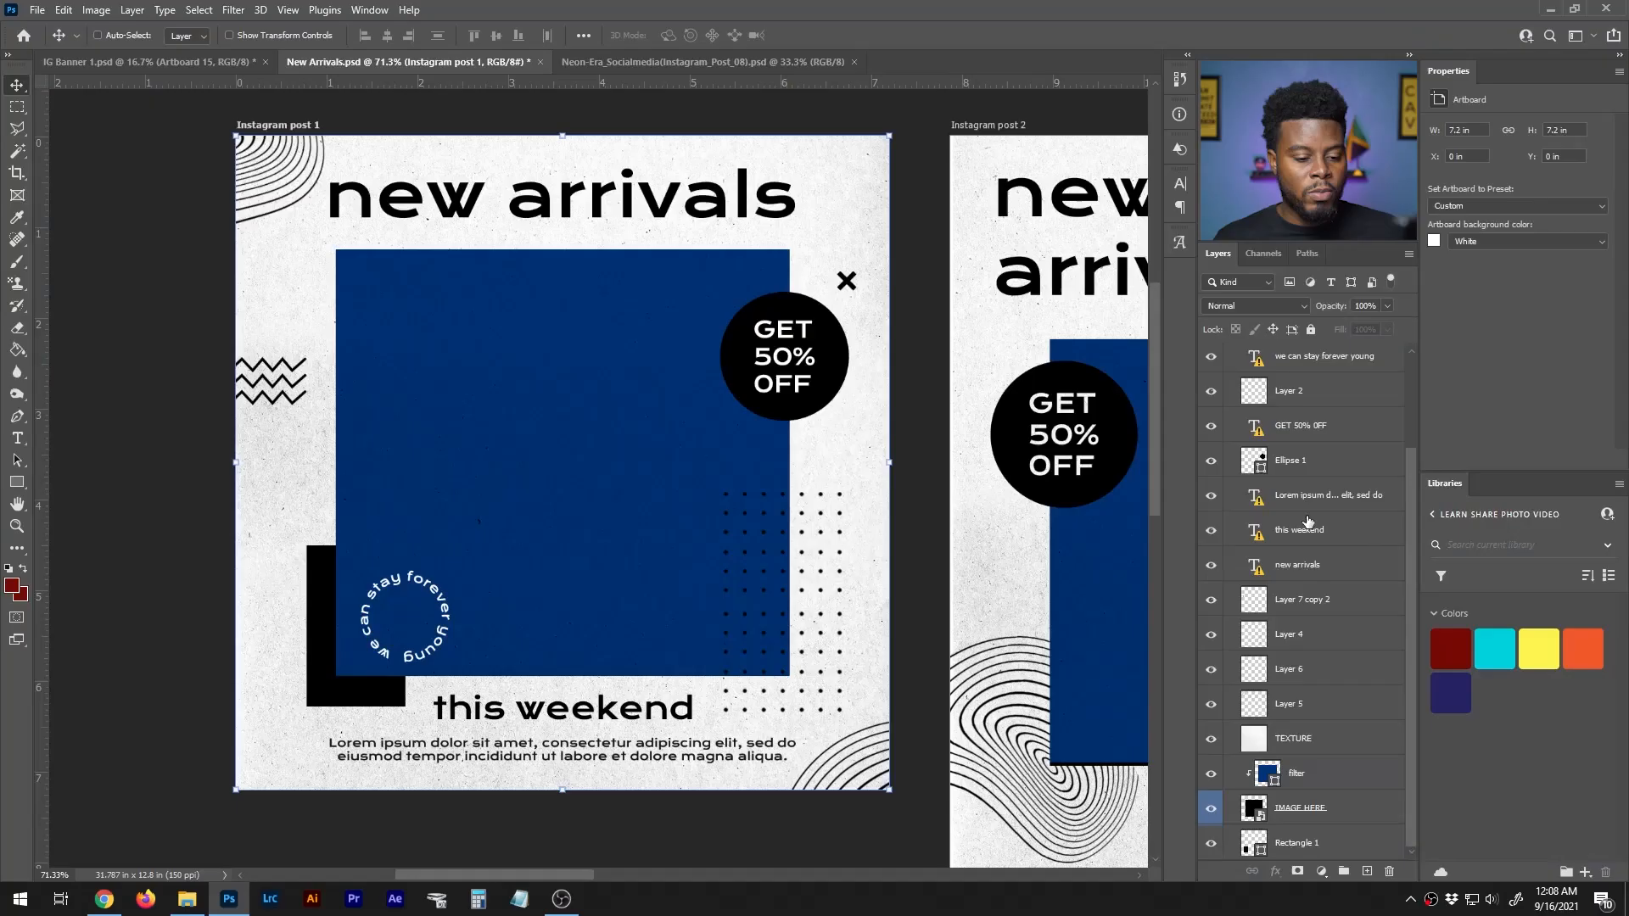
- Open the contents of the IMAGE HERE smart object from the Instagram post 1 artboard
left_click(1330, 816)
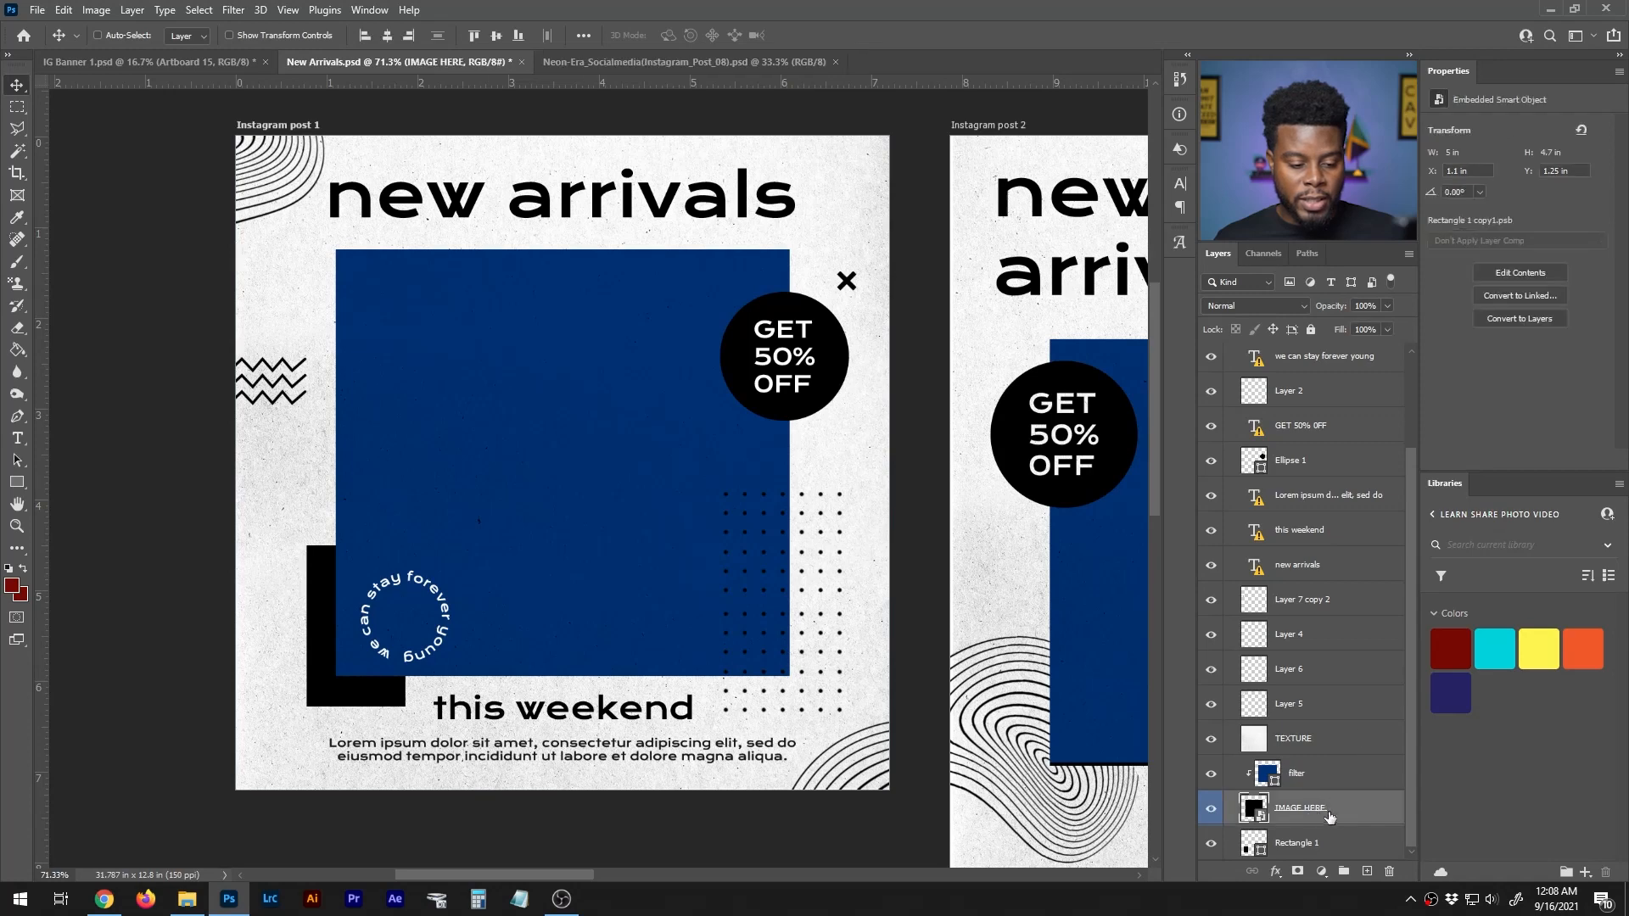
double_click(1260, 815)
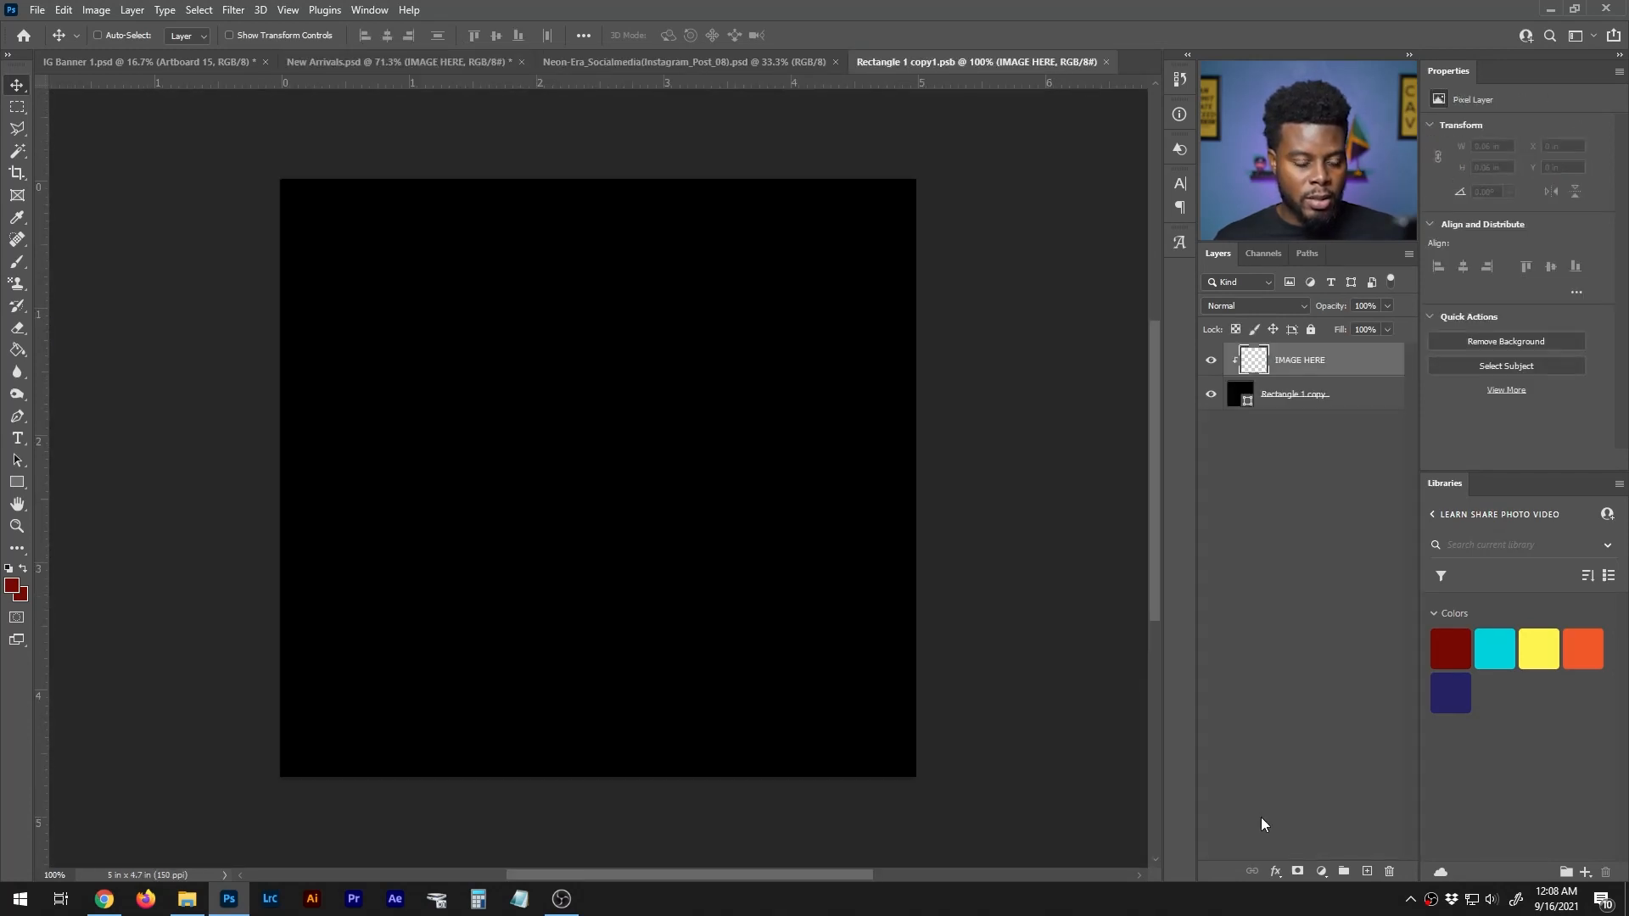
left_click(456, 59)
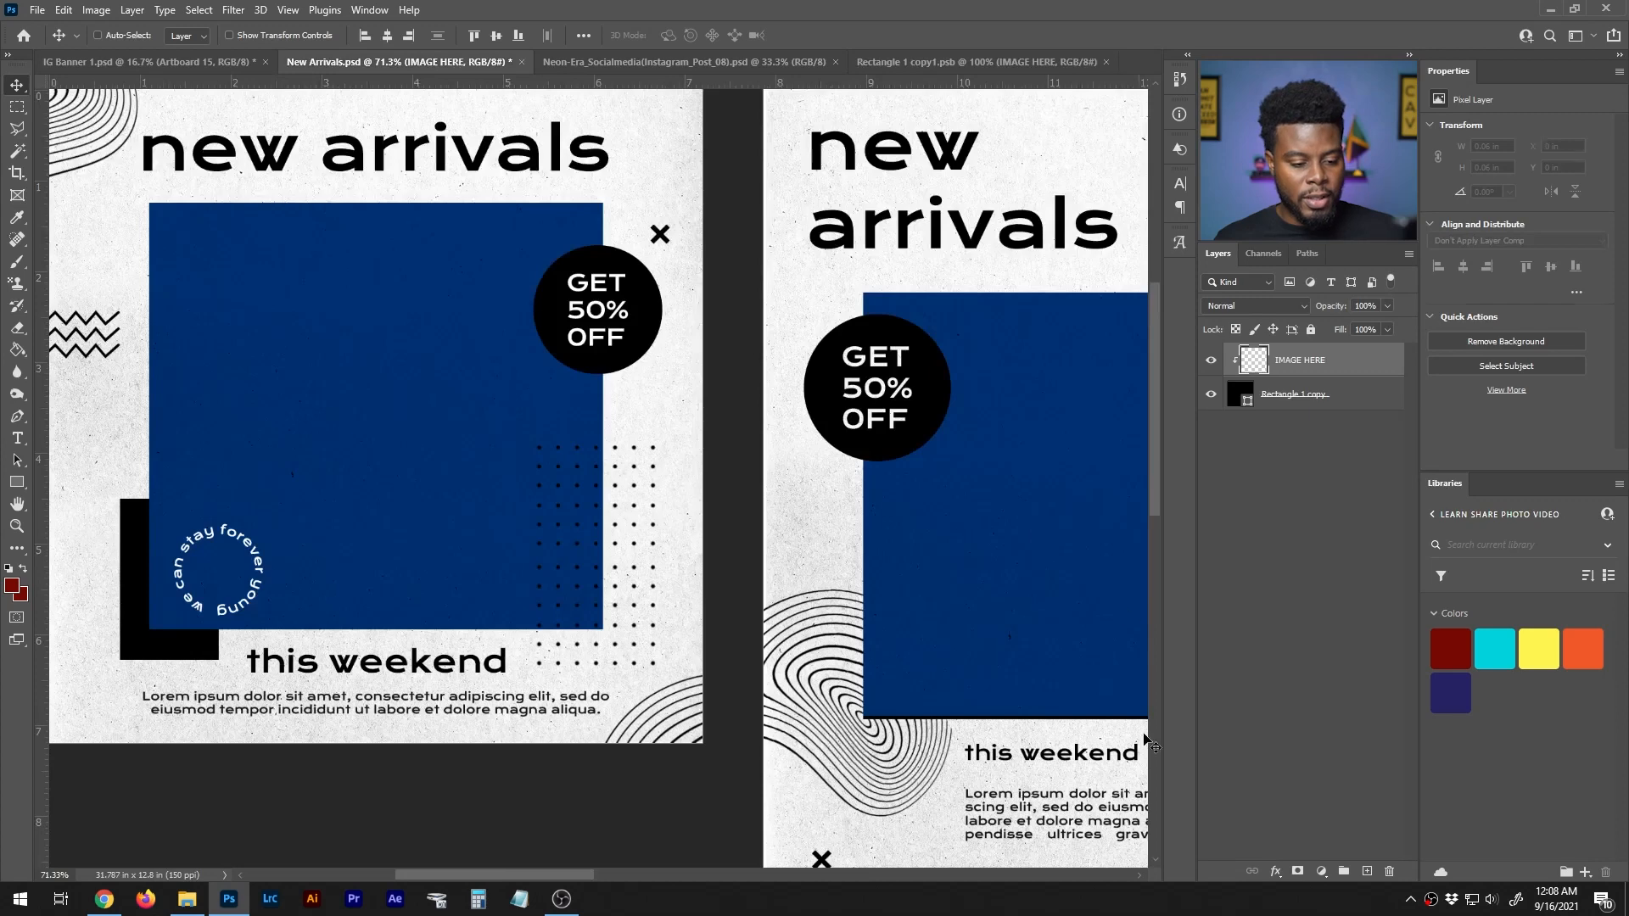
scroll(1281, 806, "down", 1)
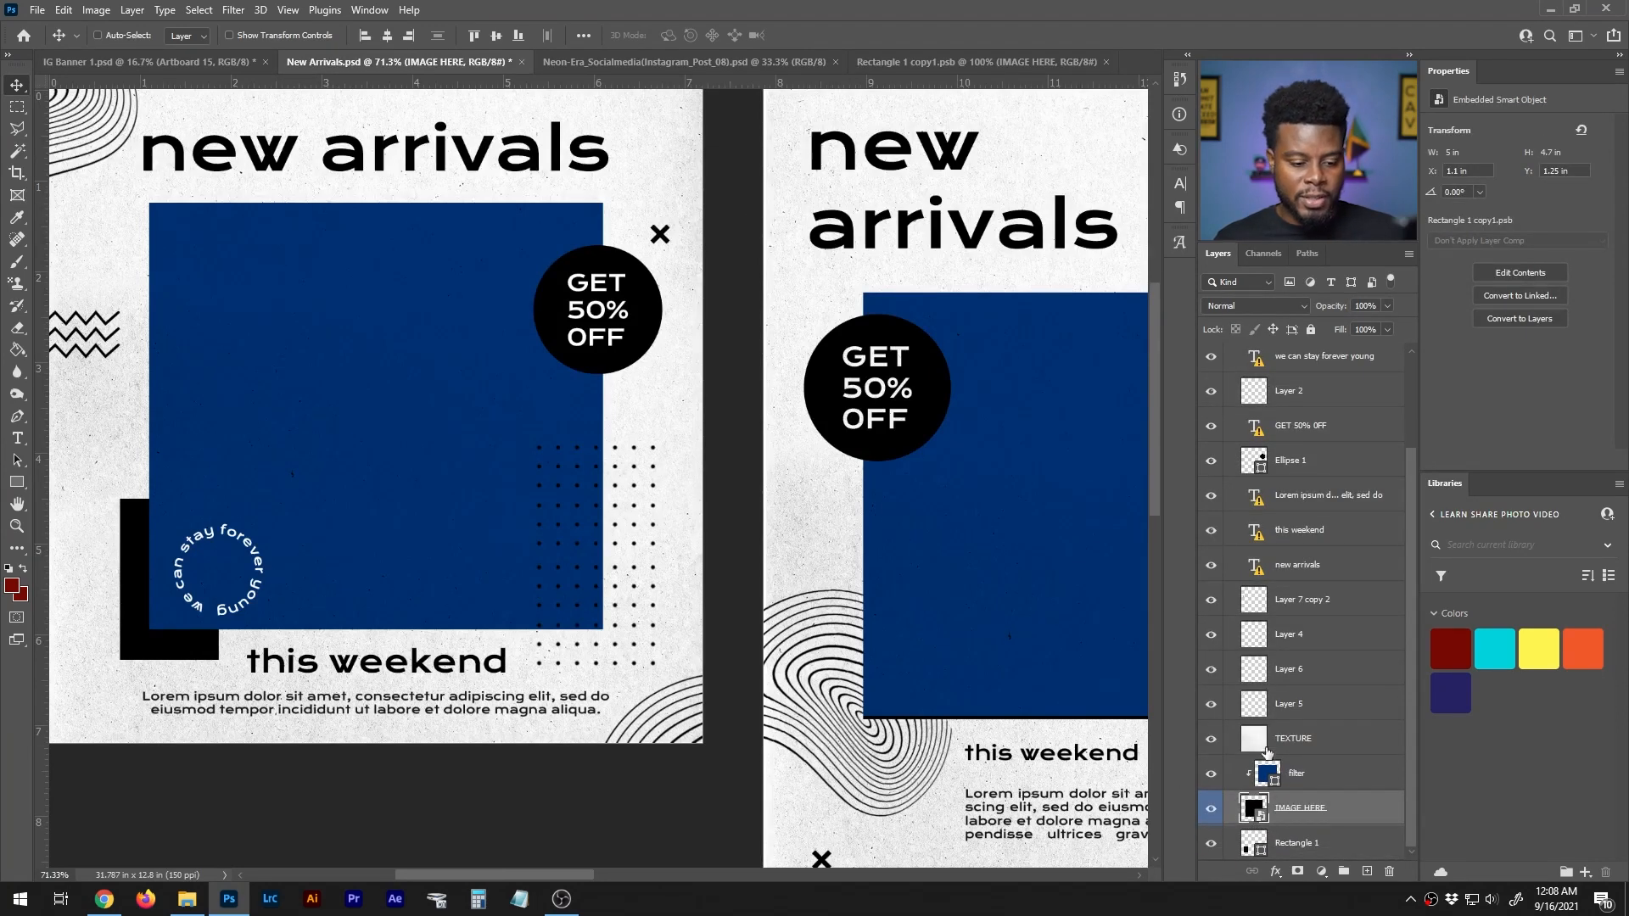
left_click(909, 66)
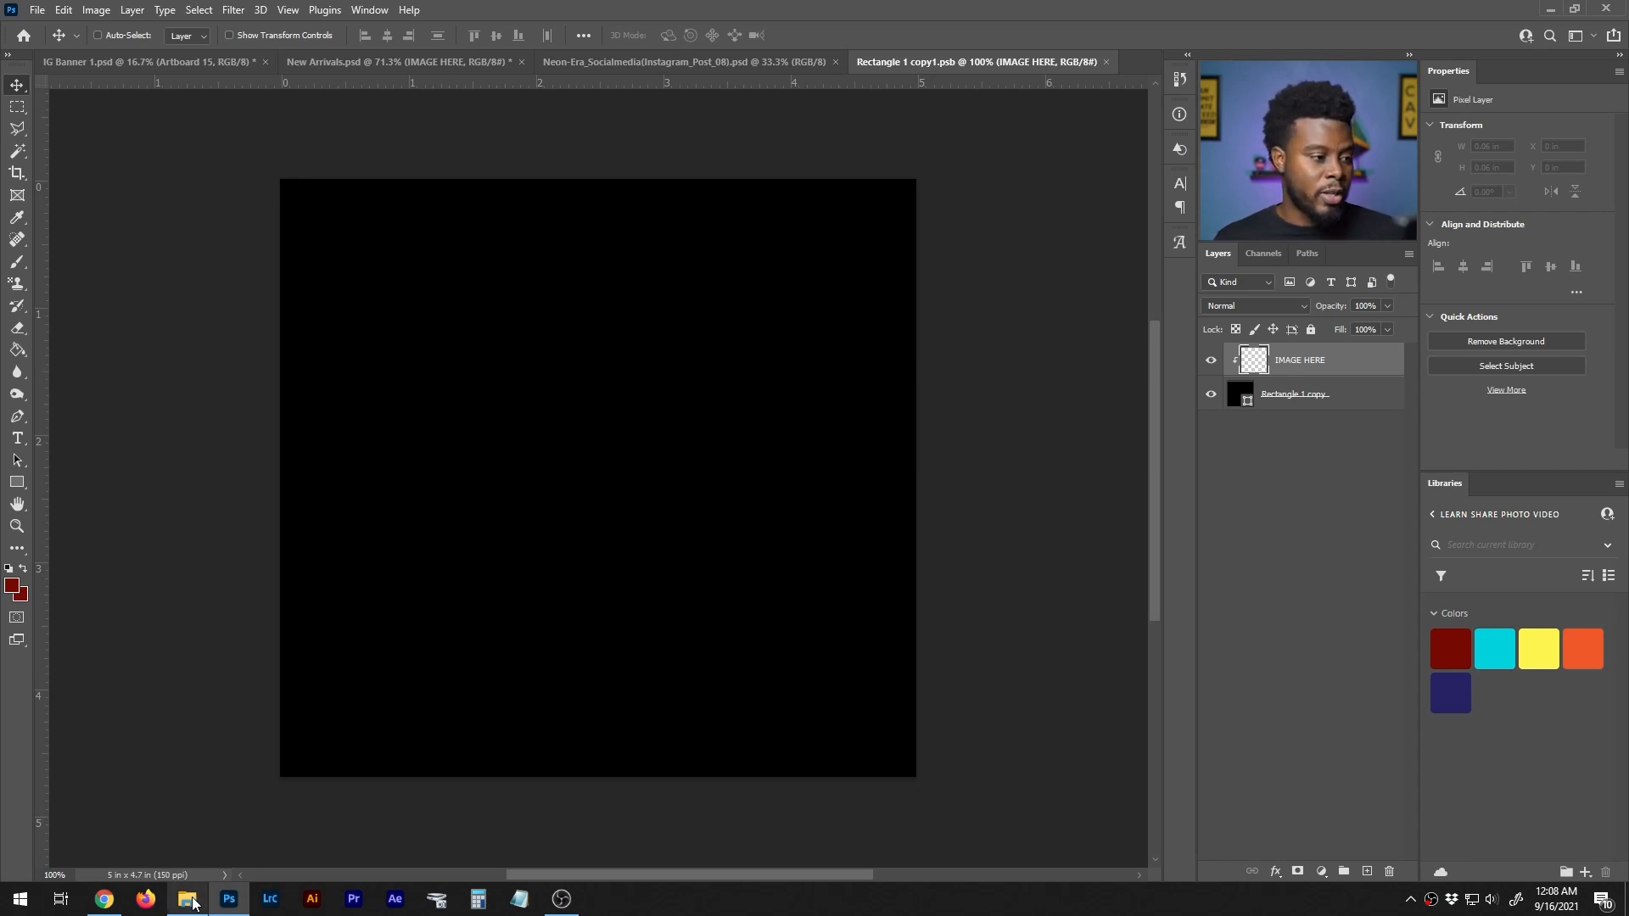
- Place the LSPV Merch Graphic Designer Tee 038 photo, scaled to about 42.79% and positioned at X 355 px, Y 381.5 px
left_click(188, 827)
left_click_drag(621, 496, 497, 764)
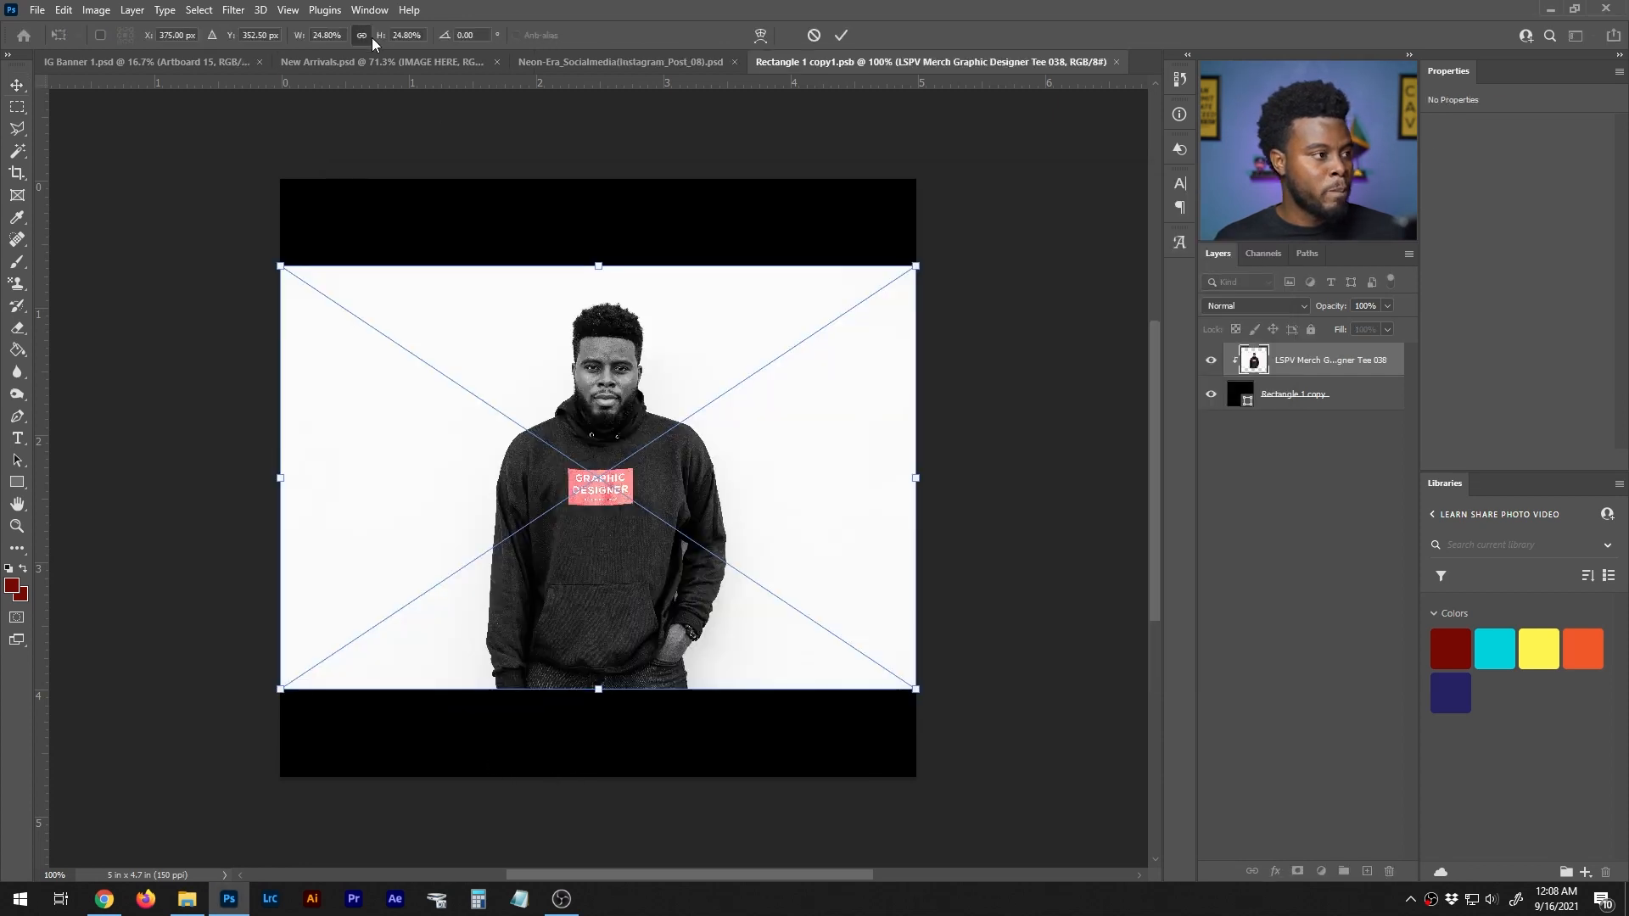
left_click_drag(312, 41, 329, 39)
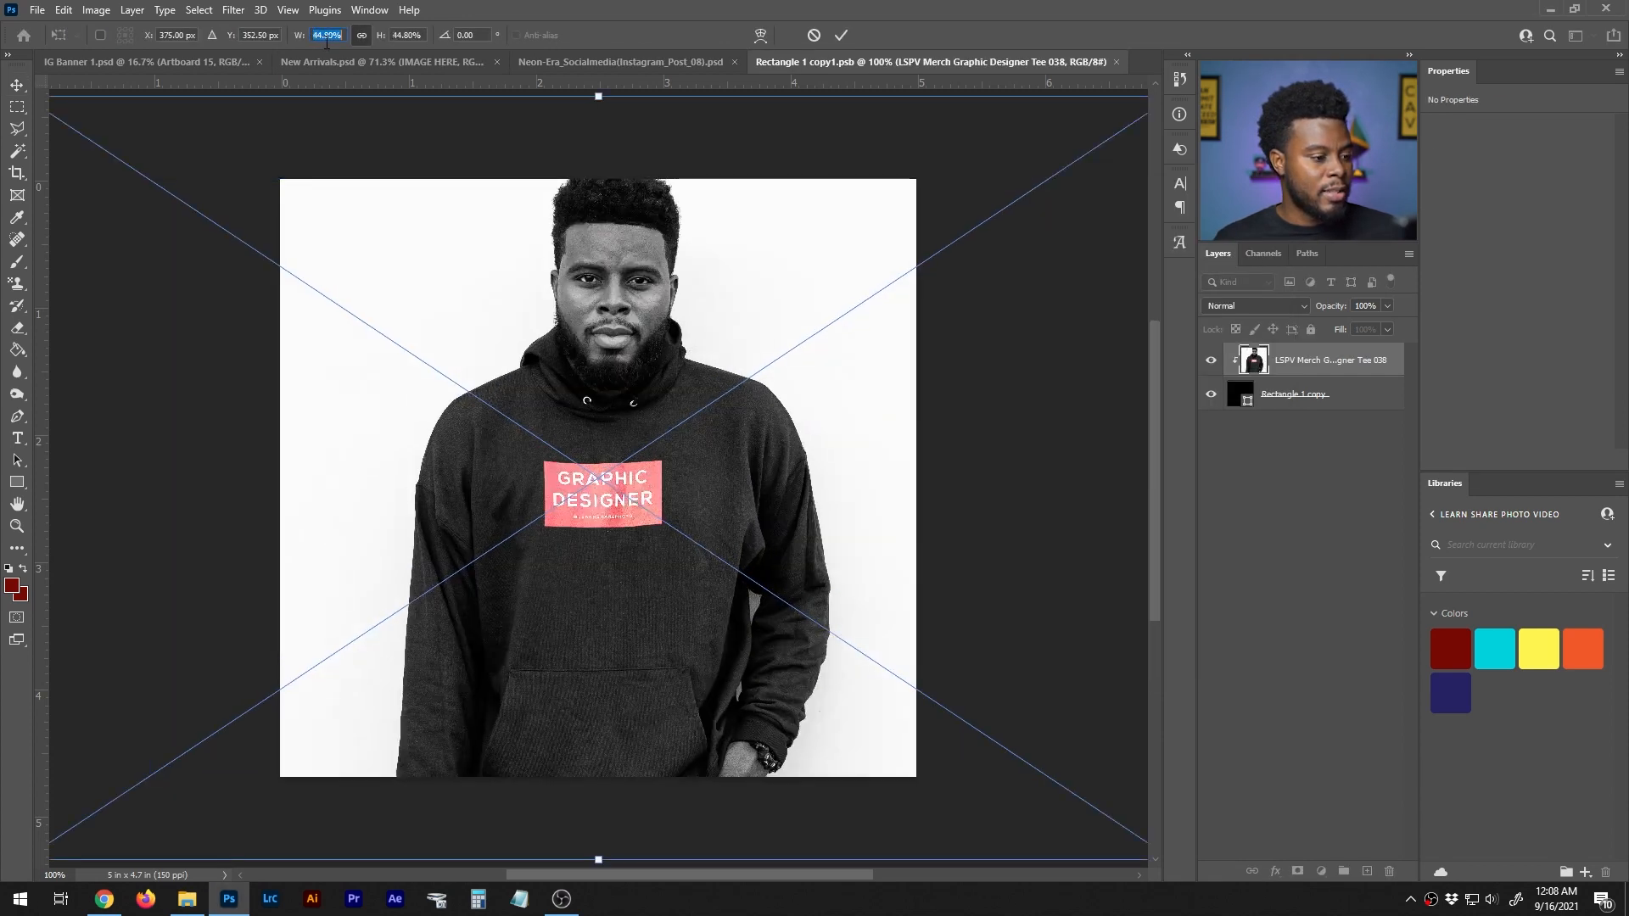
left_click_drag(759, 270, 758, 288)
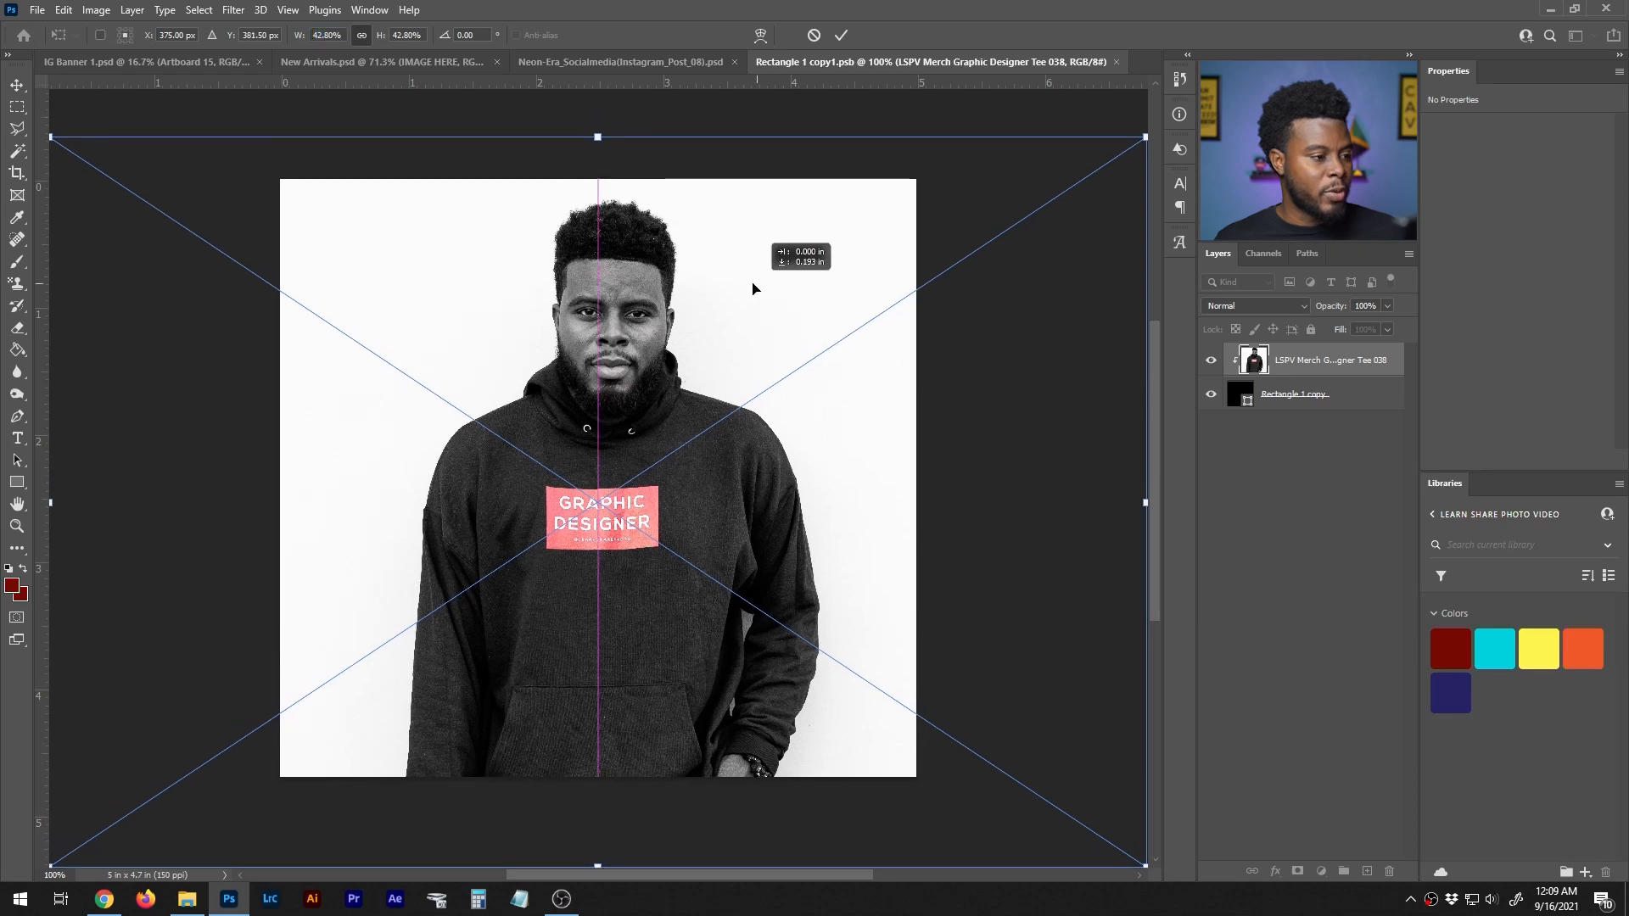
key("shift+Left")
key("shift+Left")
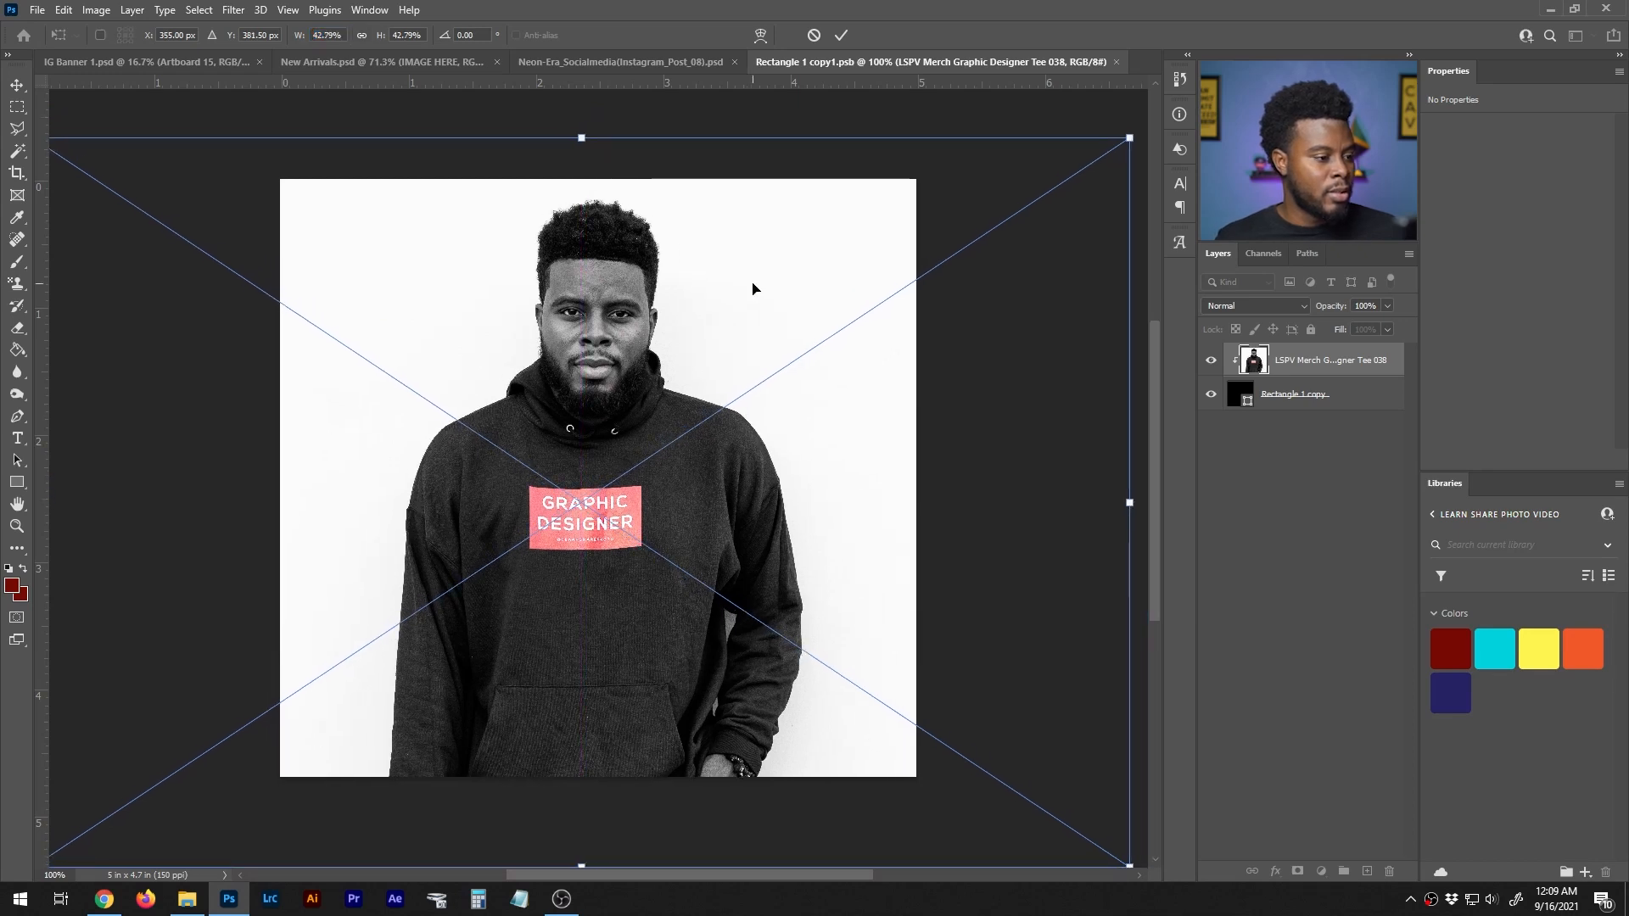
key("Return")
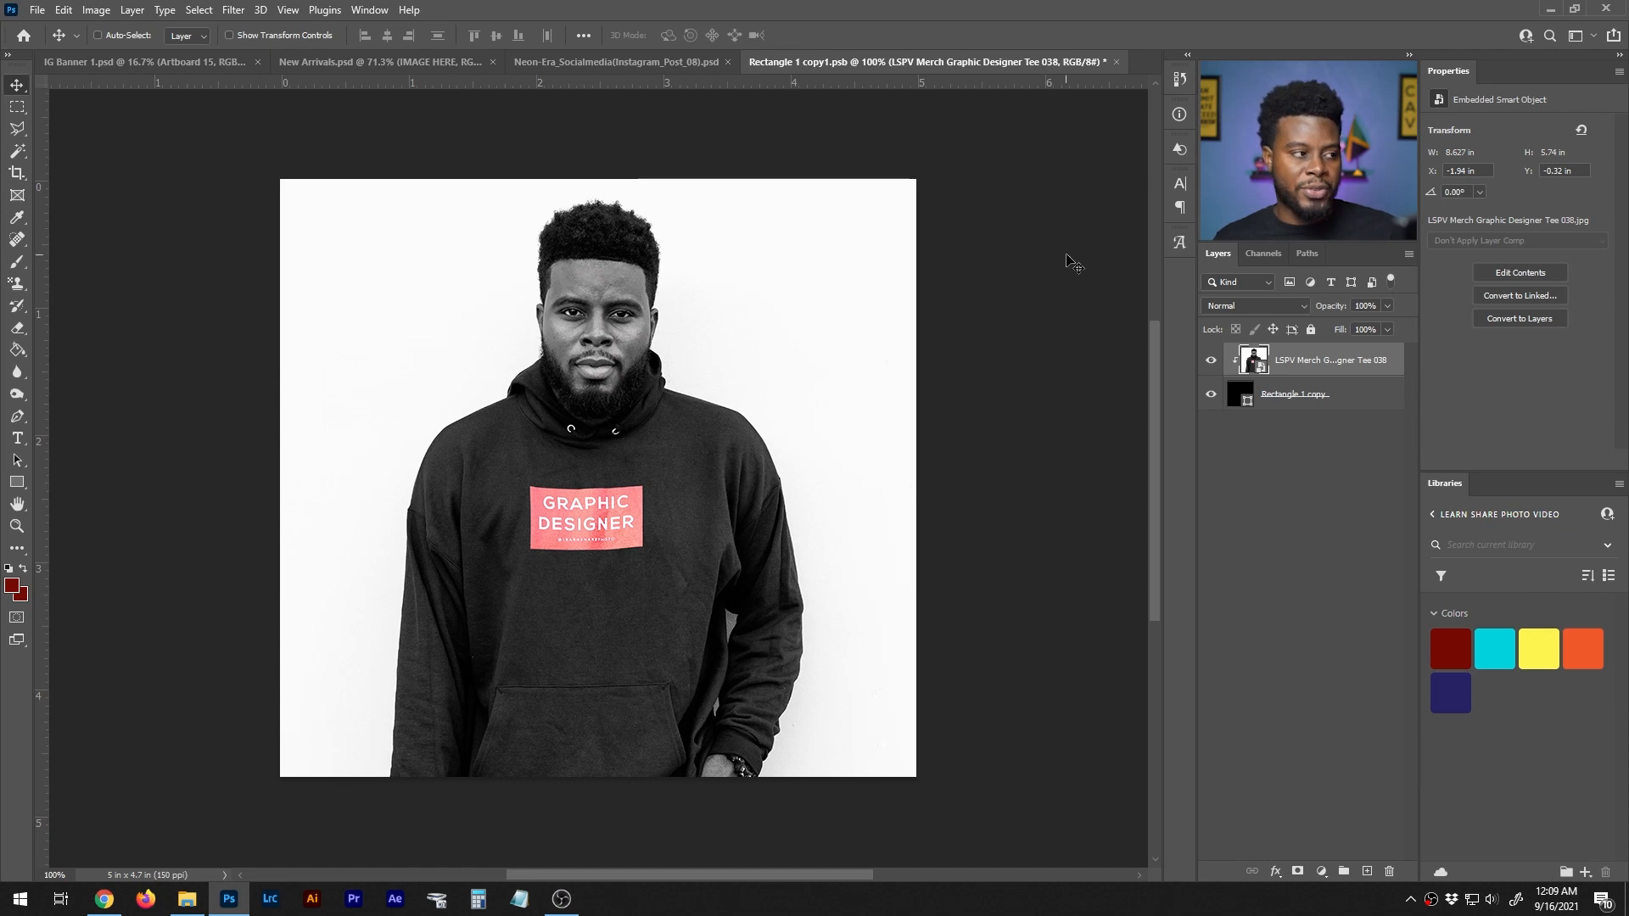
- Save the Rectangle 1 copy1.psb smart object contents and return to the Instagram post 1 artboard in New Arrivals.psd
left_click(424, 63)
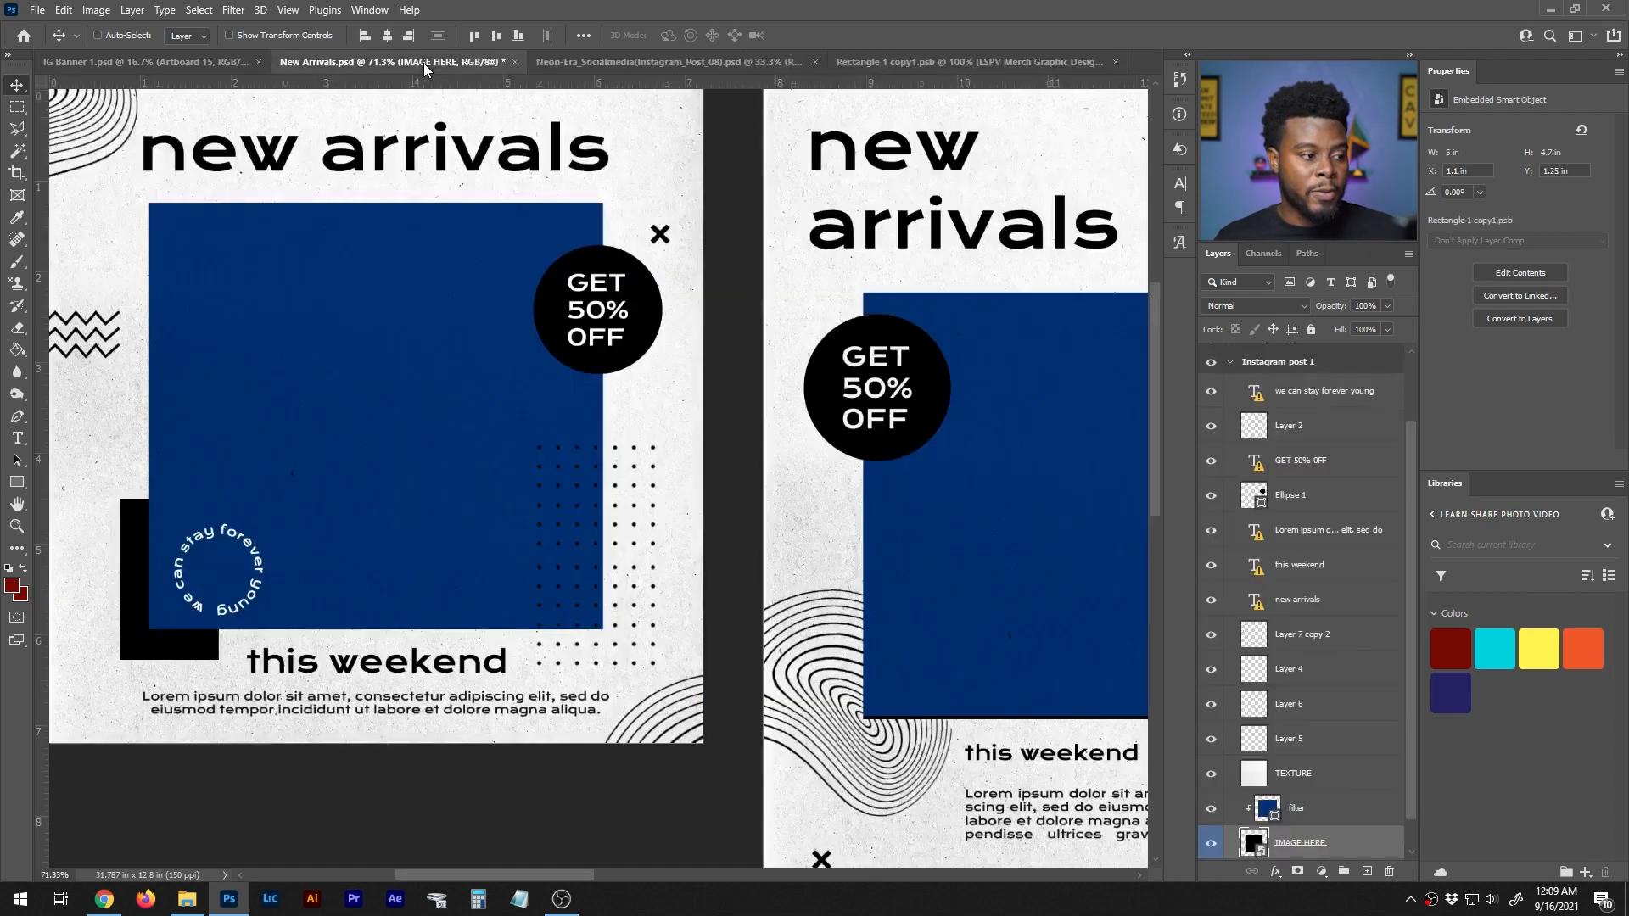
mouse_move(575, 873)
left_mouse_down()
mouse_move(545, 874)
mouse_move(569, 874)
left_mouse_up()
scroll(652, 692, "up", 1)
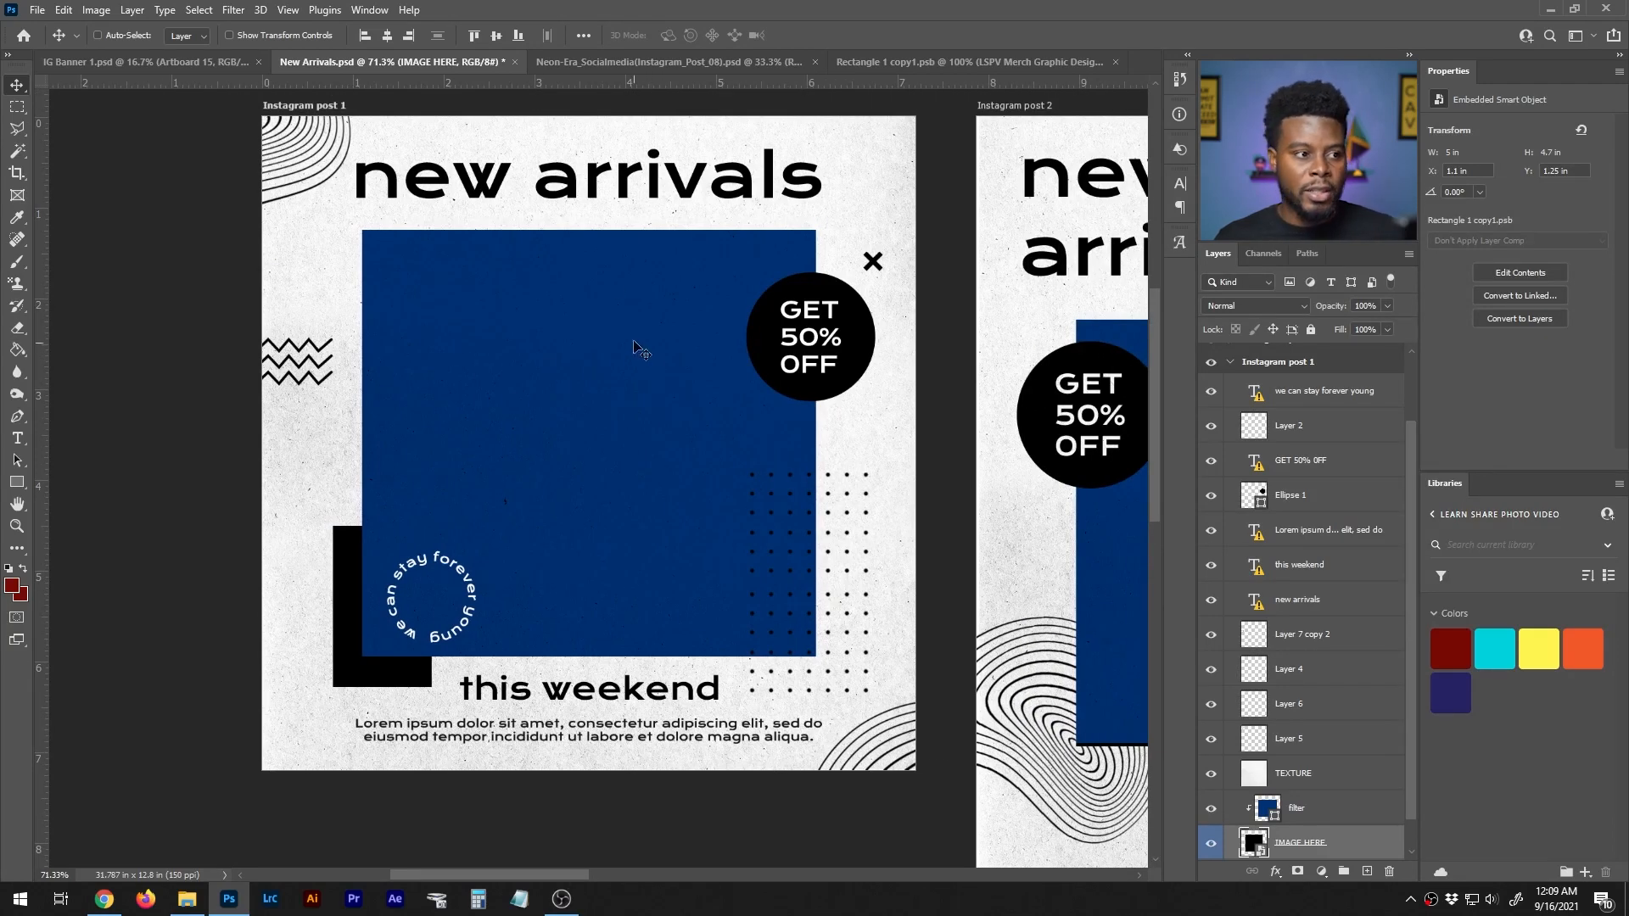
left_click(989, 58)
key("ctrl+s")
left_click(422, 70)
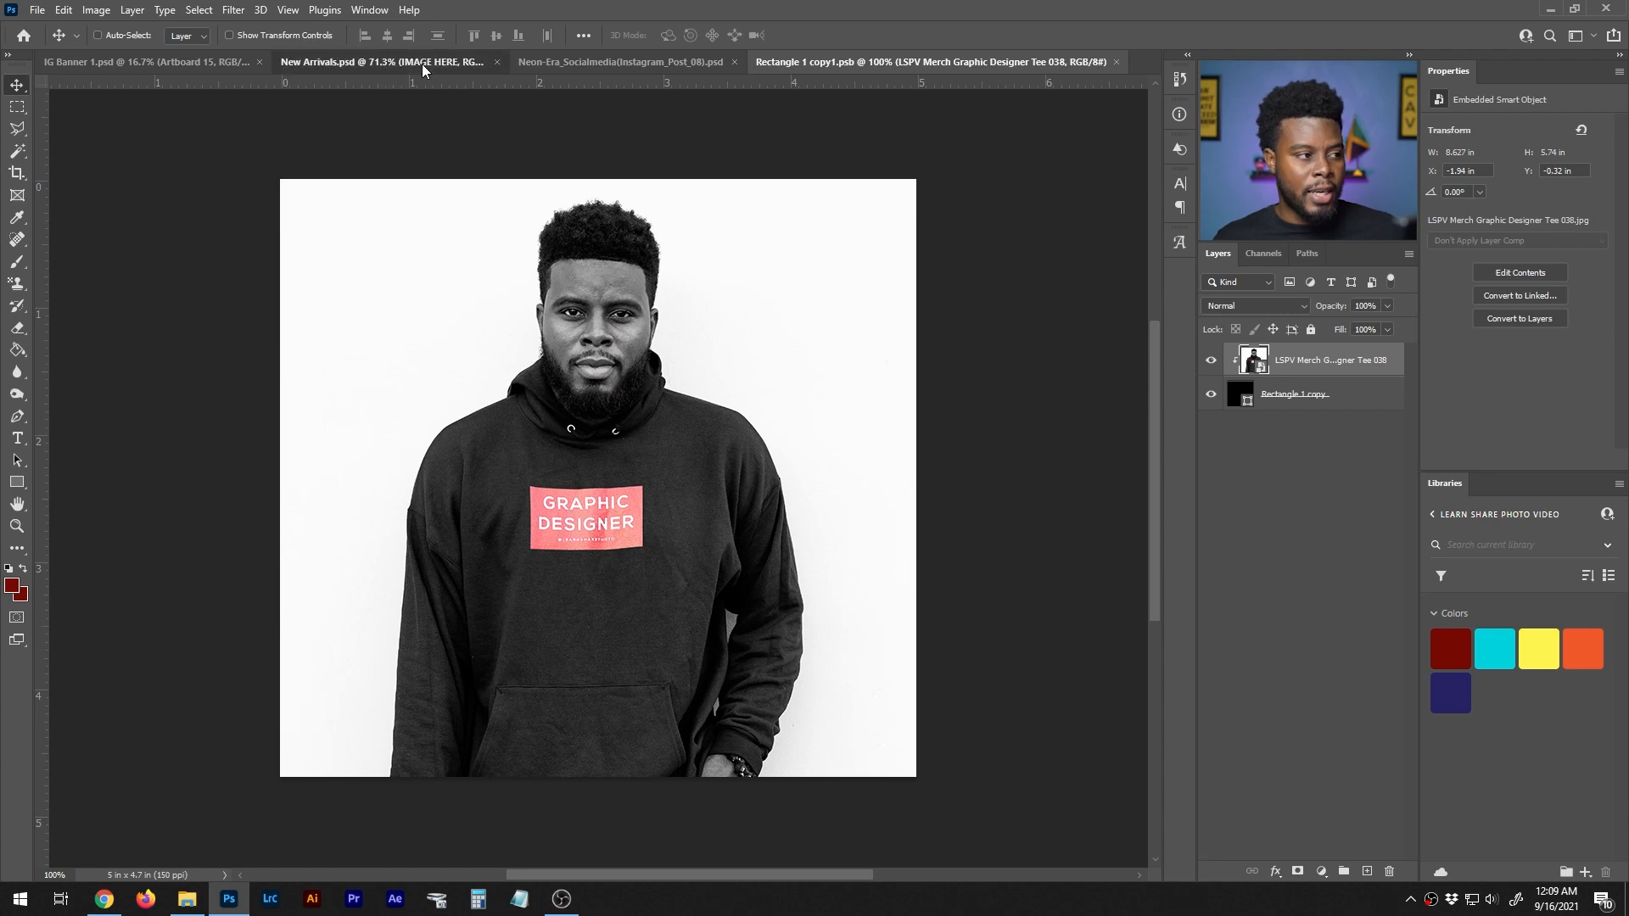
scroll(448, 302, "left", 2)
scroll(448, 301, "left", 1)
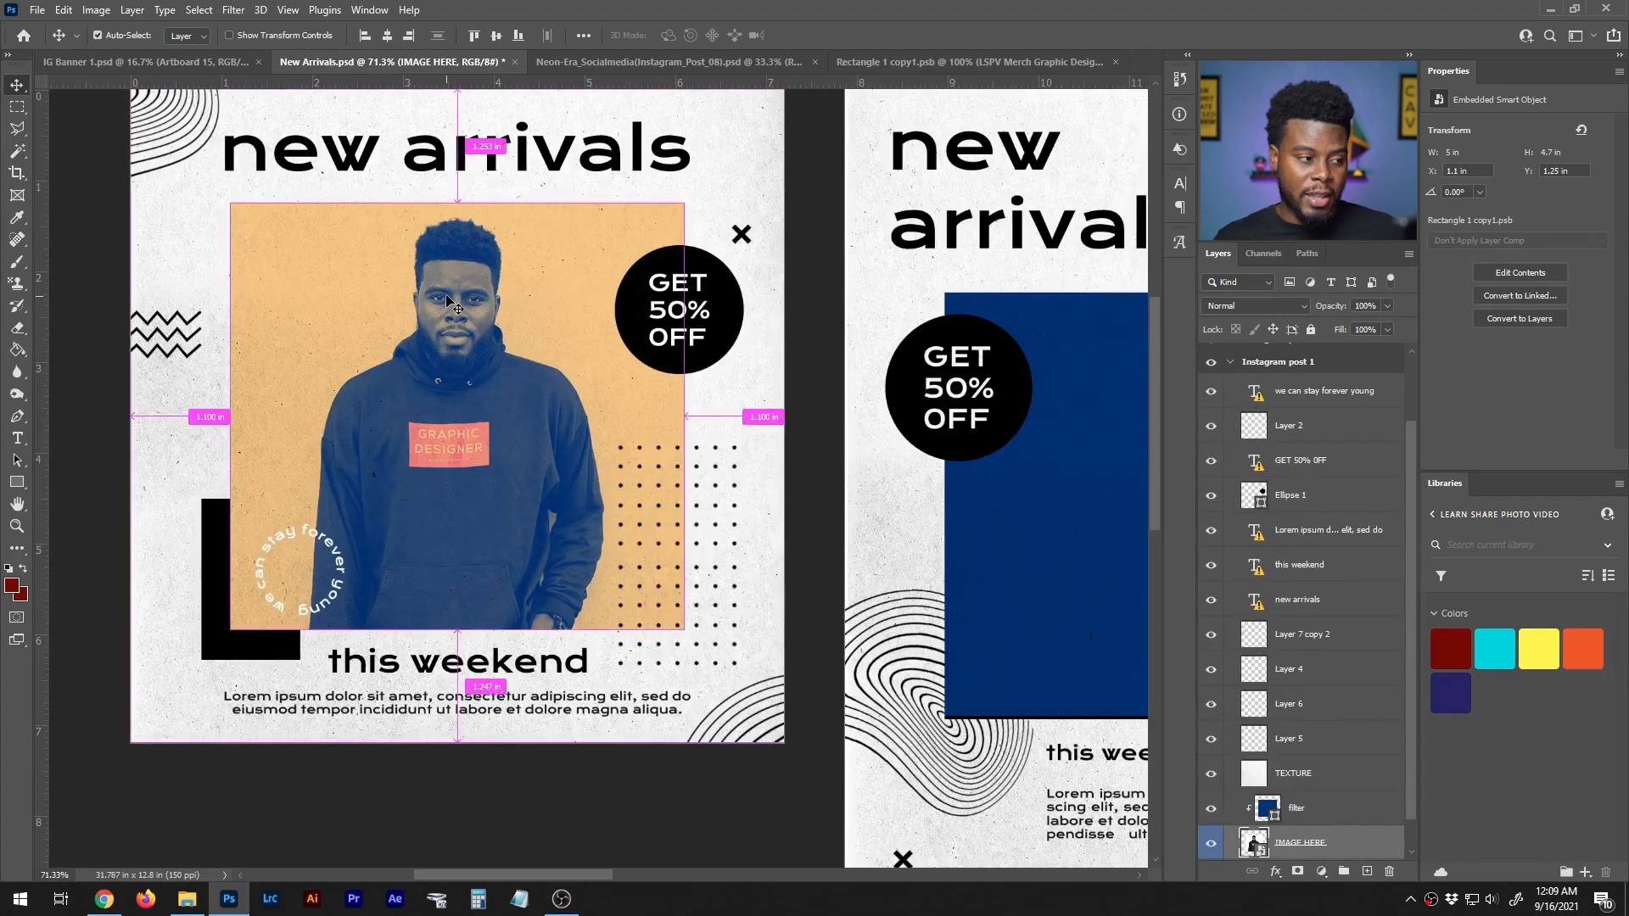
scroll(449, 301, "left", 3)
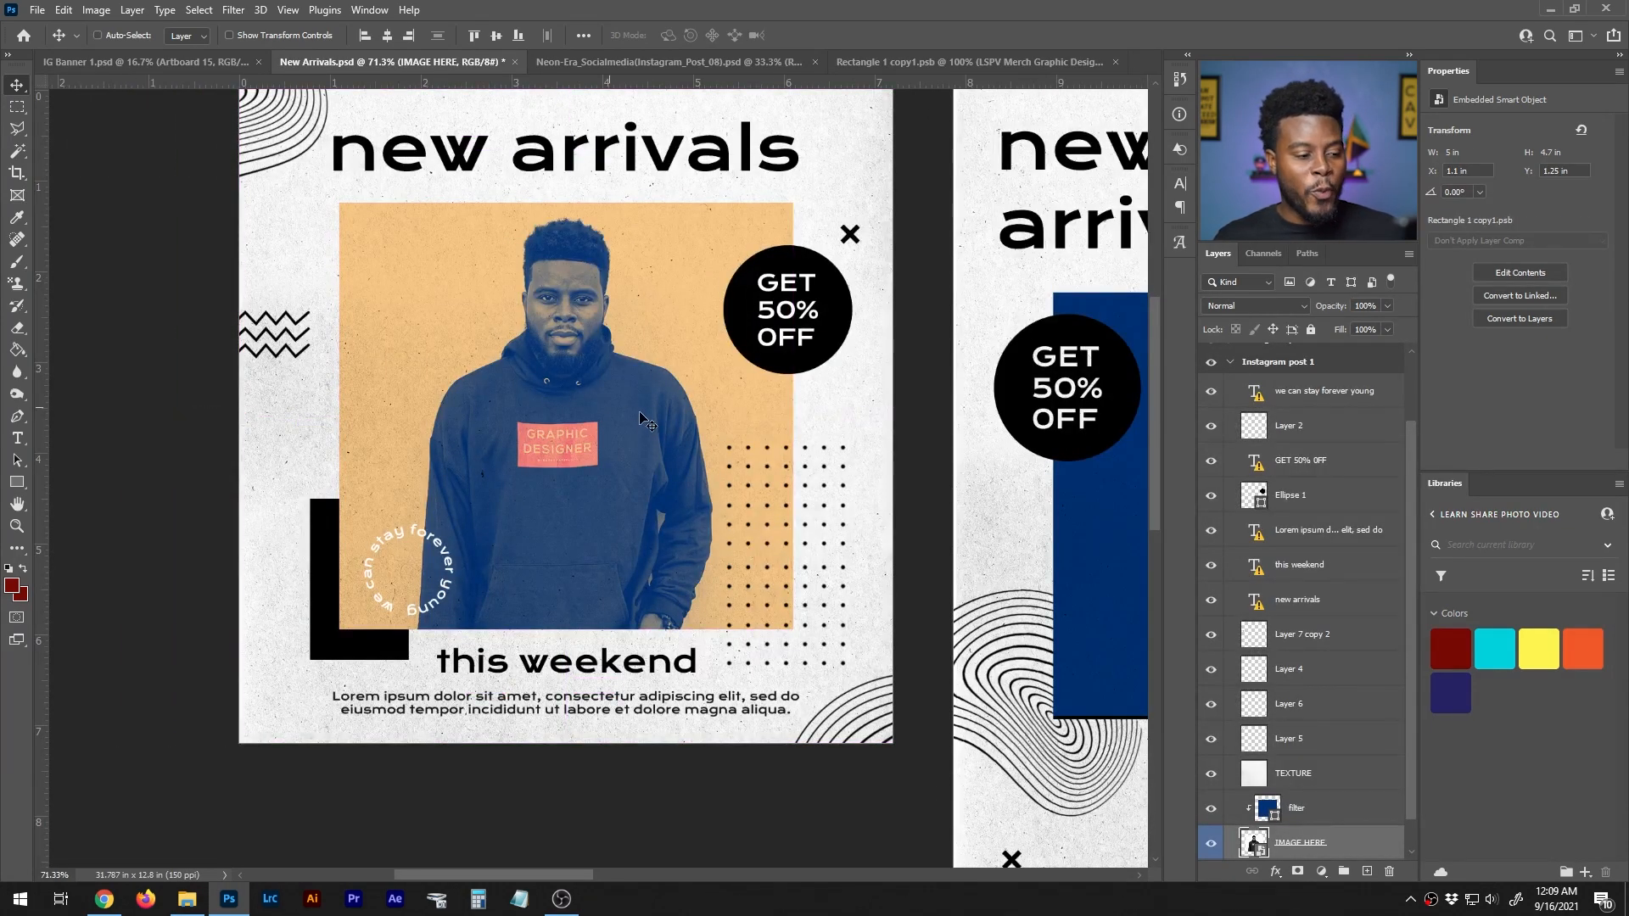
- Compare the photo with and without the filter layer, leave the layer visible and set its opacity to 30%
scroll(643, 409, "up", 1)
scroll(1257, 839, "down", 1)
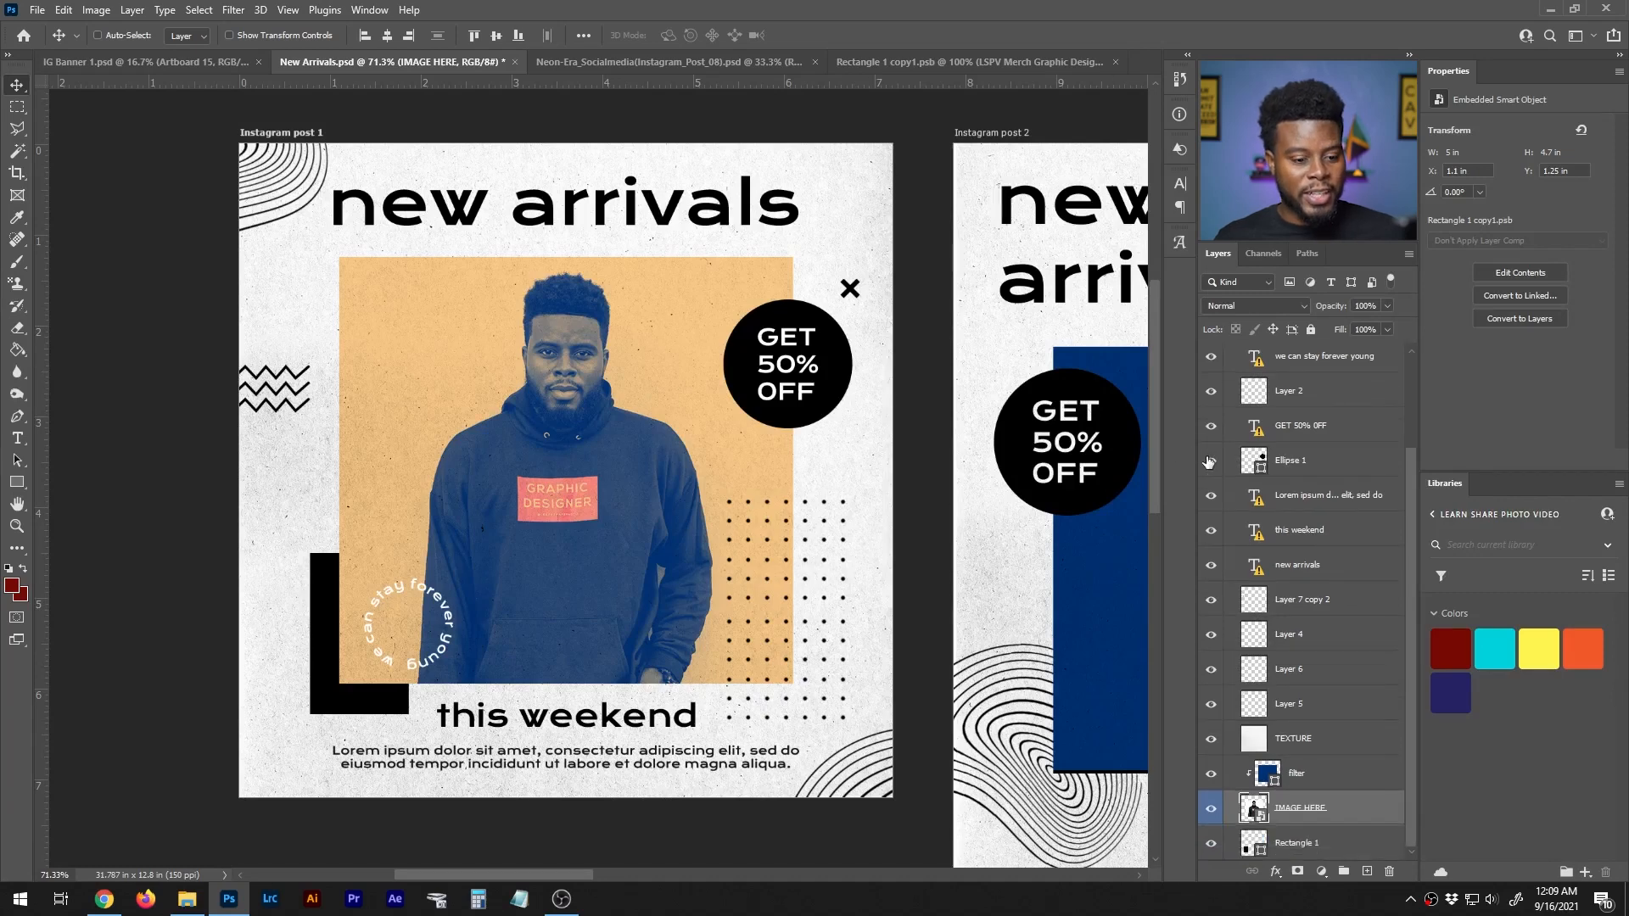
left_click(1212, 776)
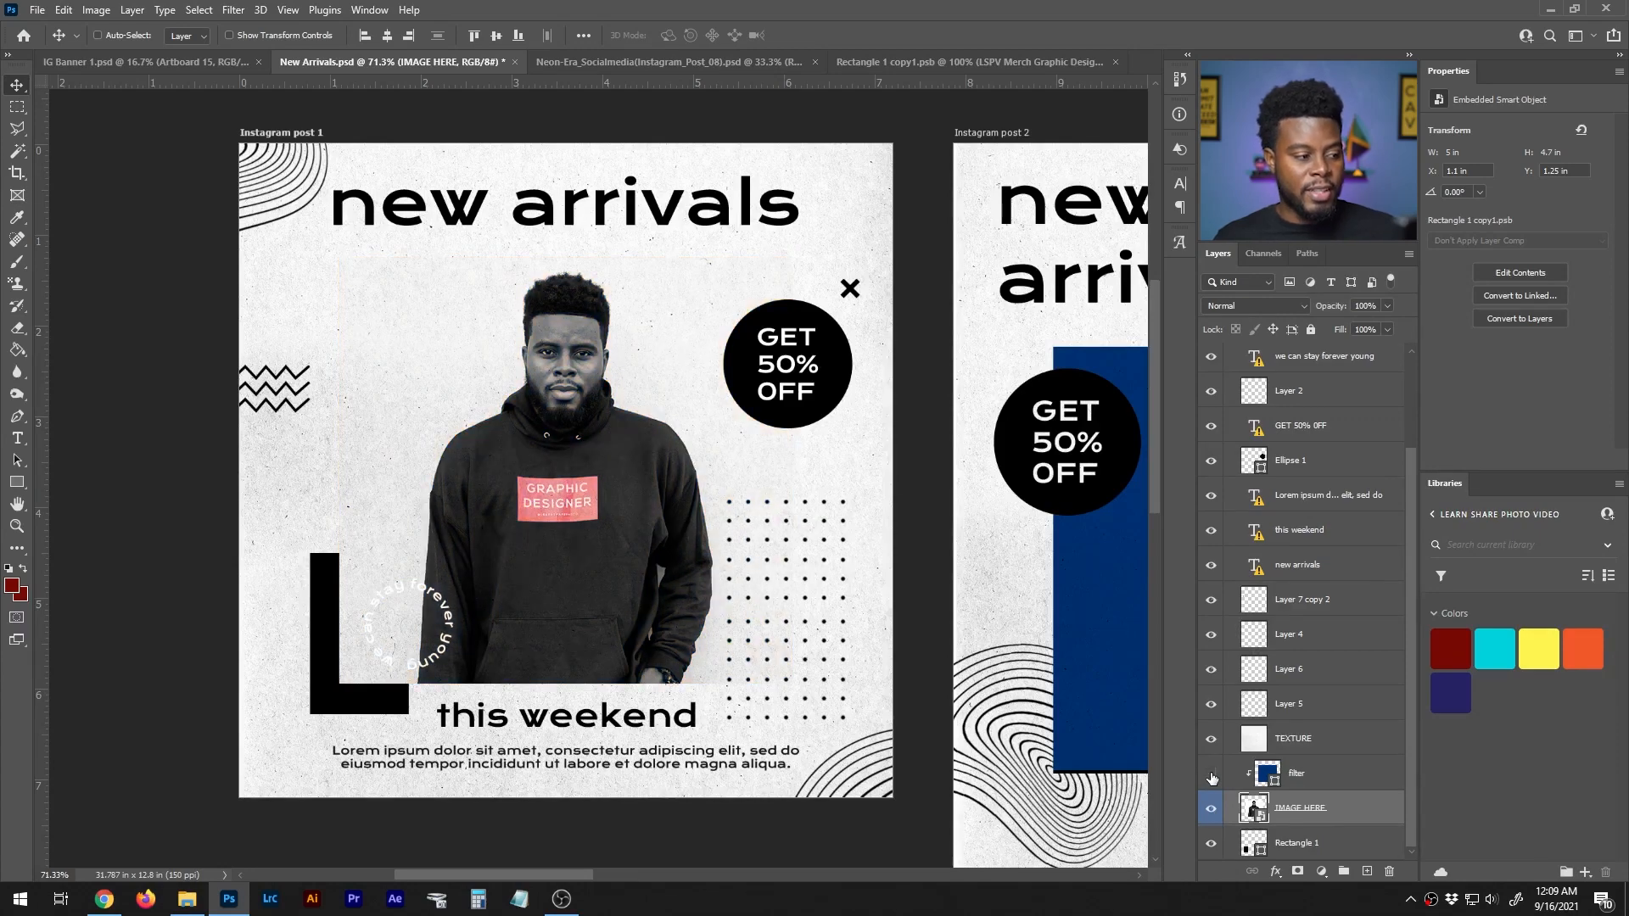
left_click(1212, 775)
left_click(1212, 775)
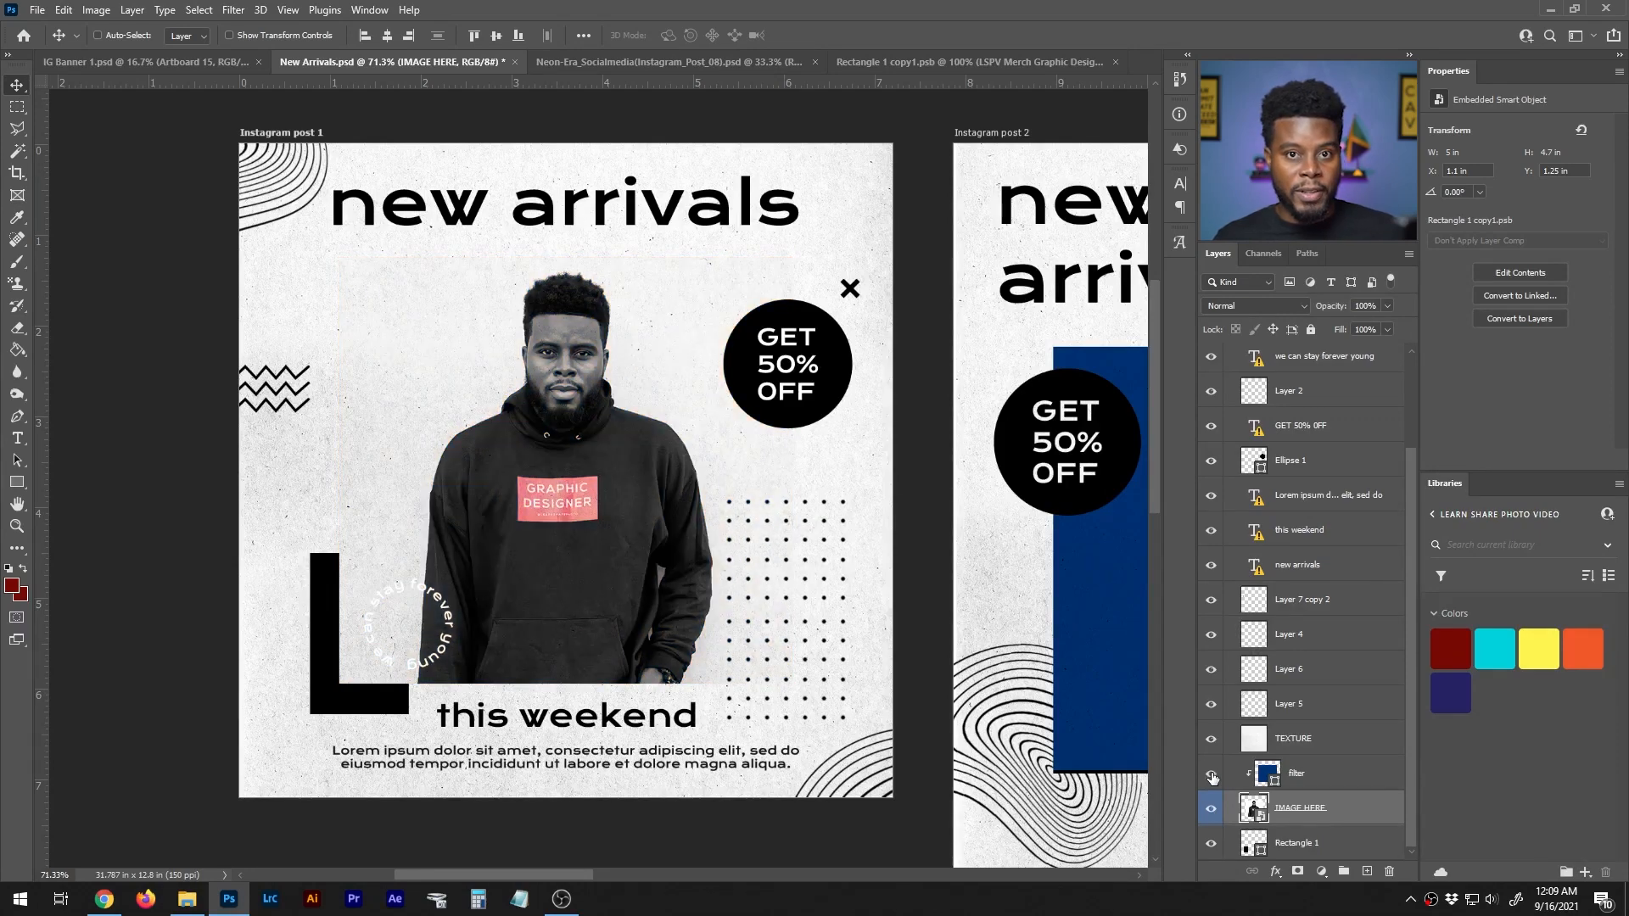
left_click(1211, 775)
left_click(1318, 775)
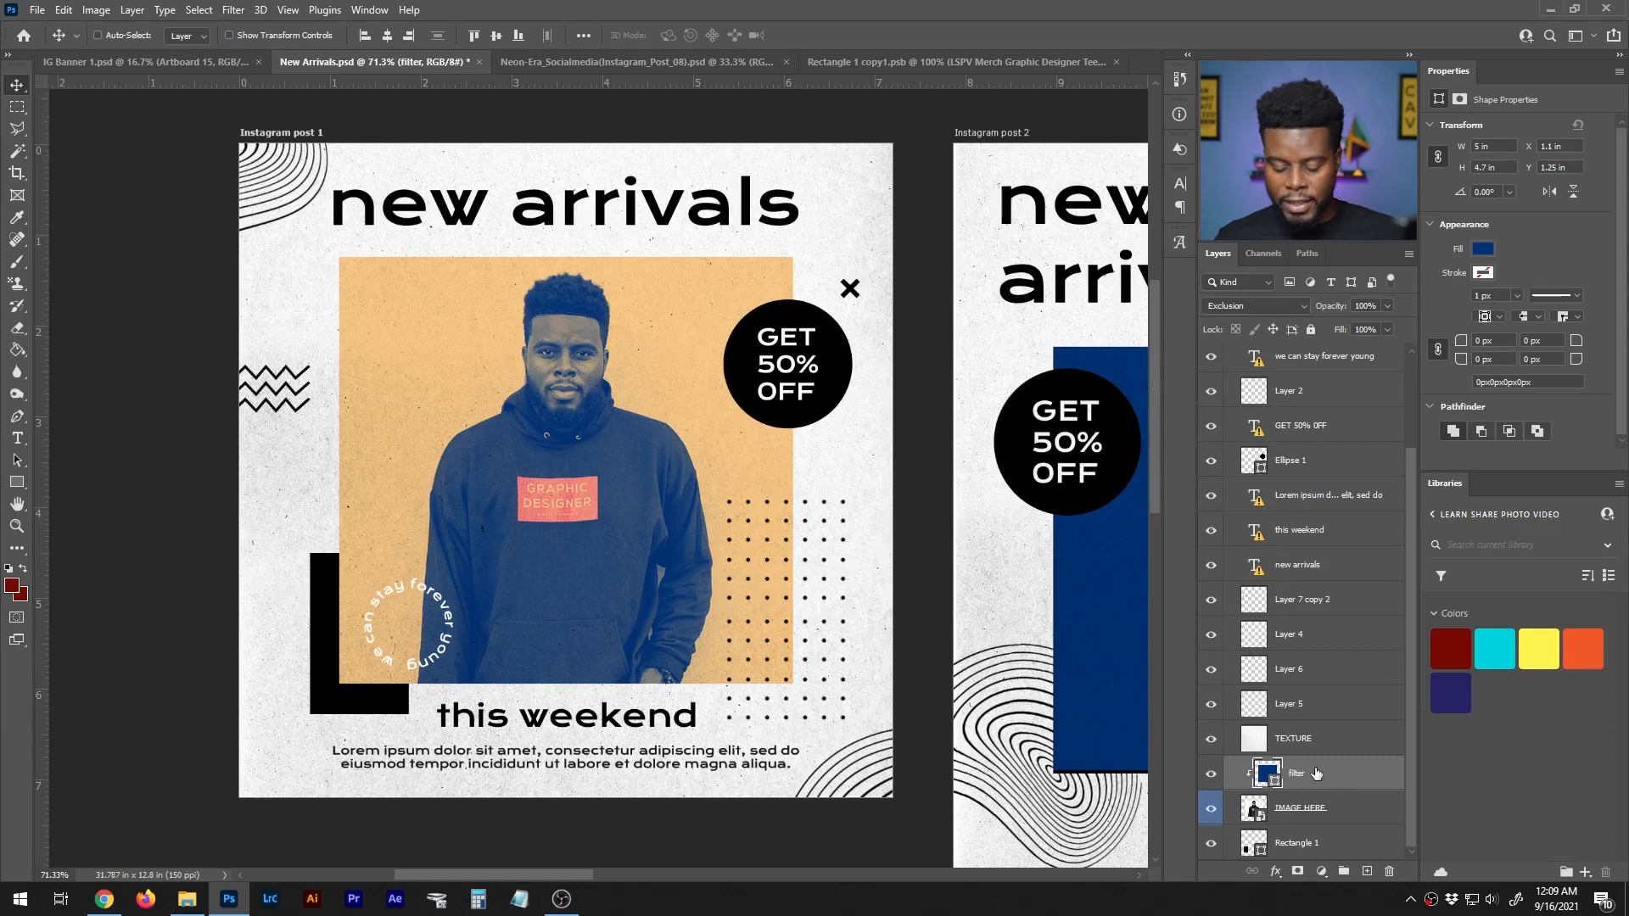
key("5")
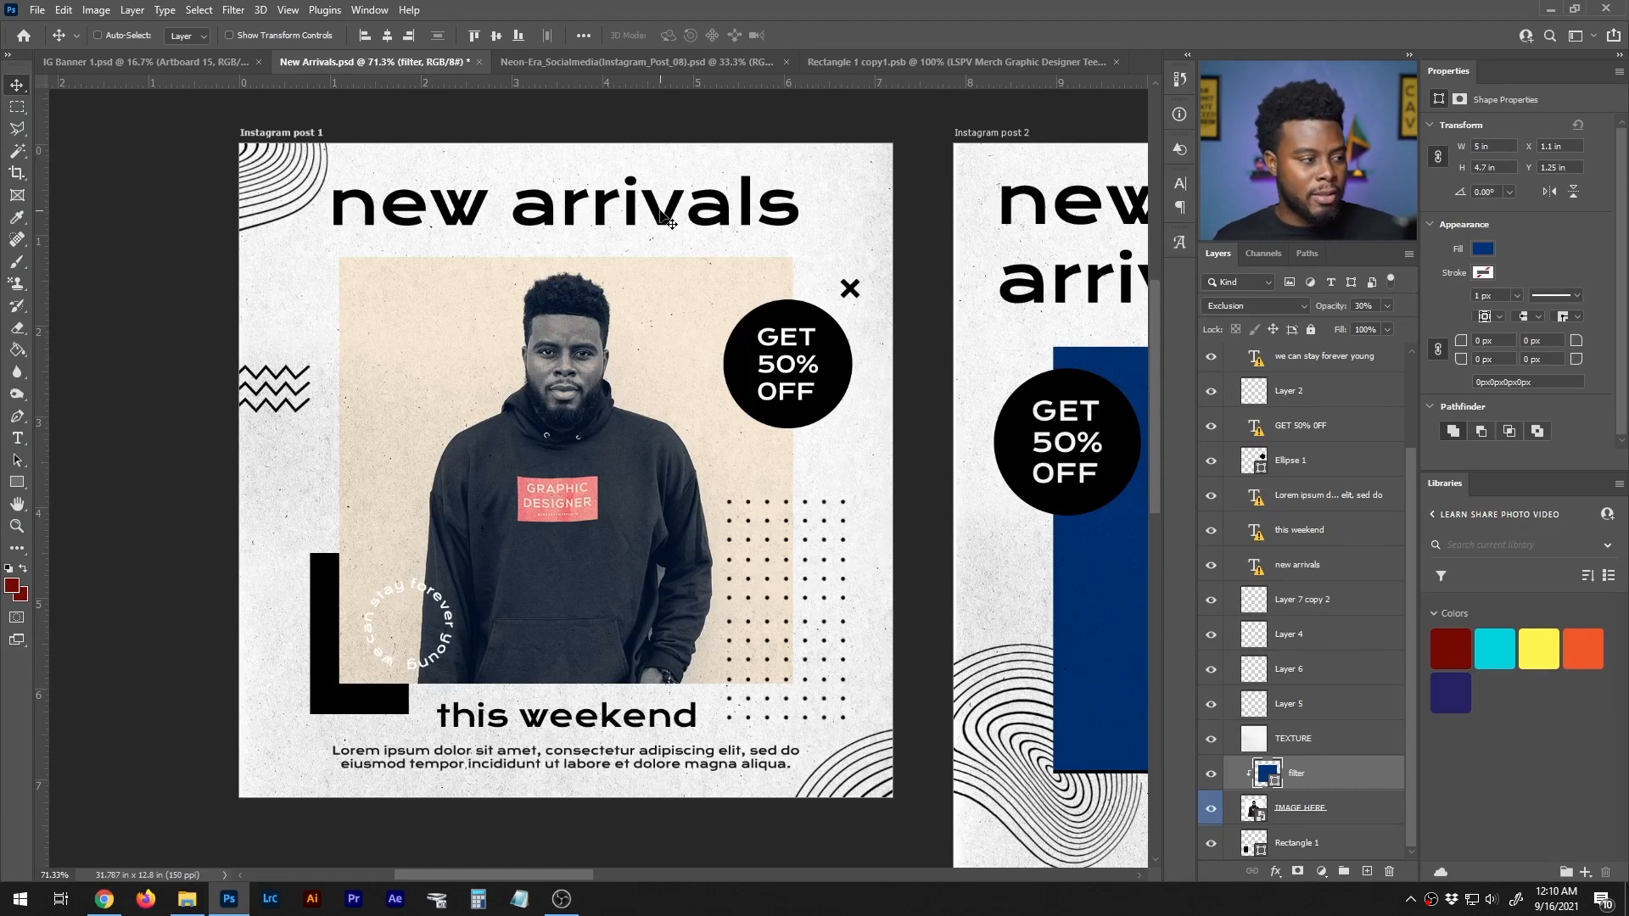
- Set the font of all five text layers in the Instagram post 1 artboard to Montserrat Bold
scroll(1270, 696, "up", 3)
scroll(1269, 696, "up", 1)
left_click(1318, 684)
left_click(1318, 650)
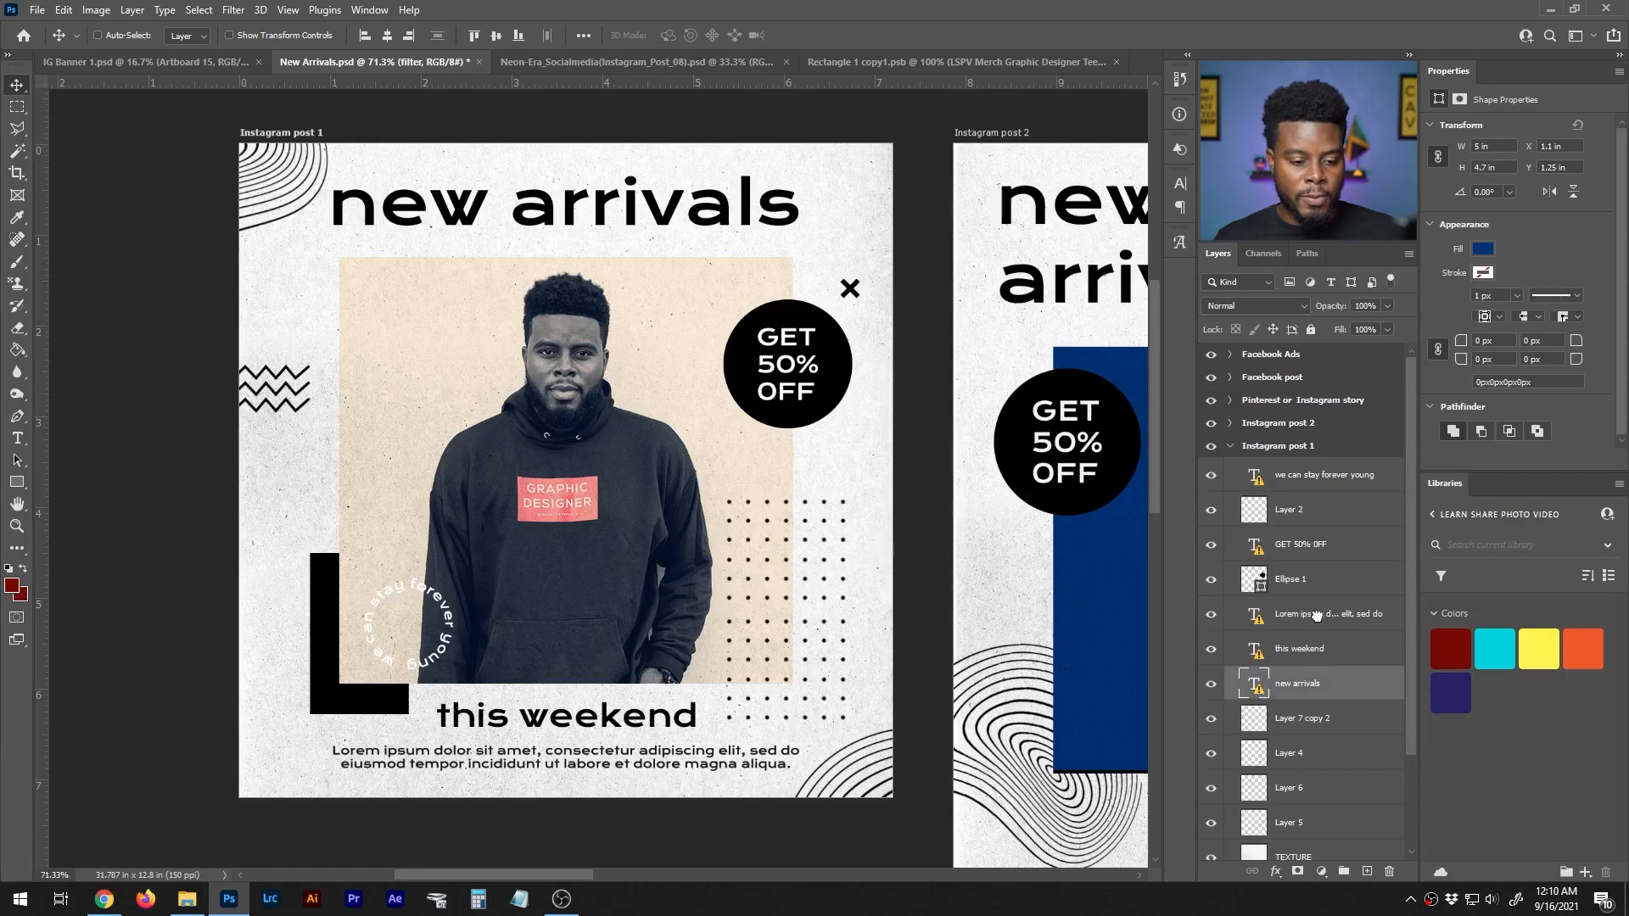
left_click(1319, 618, "shift")
left_click(1322, 685, "ctrl")
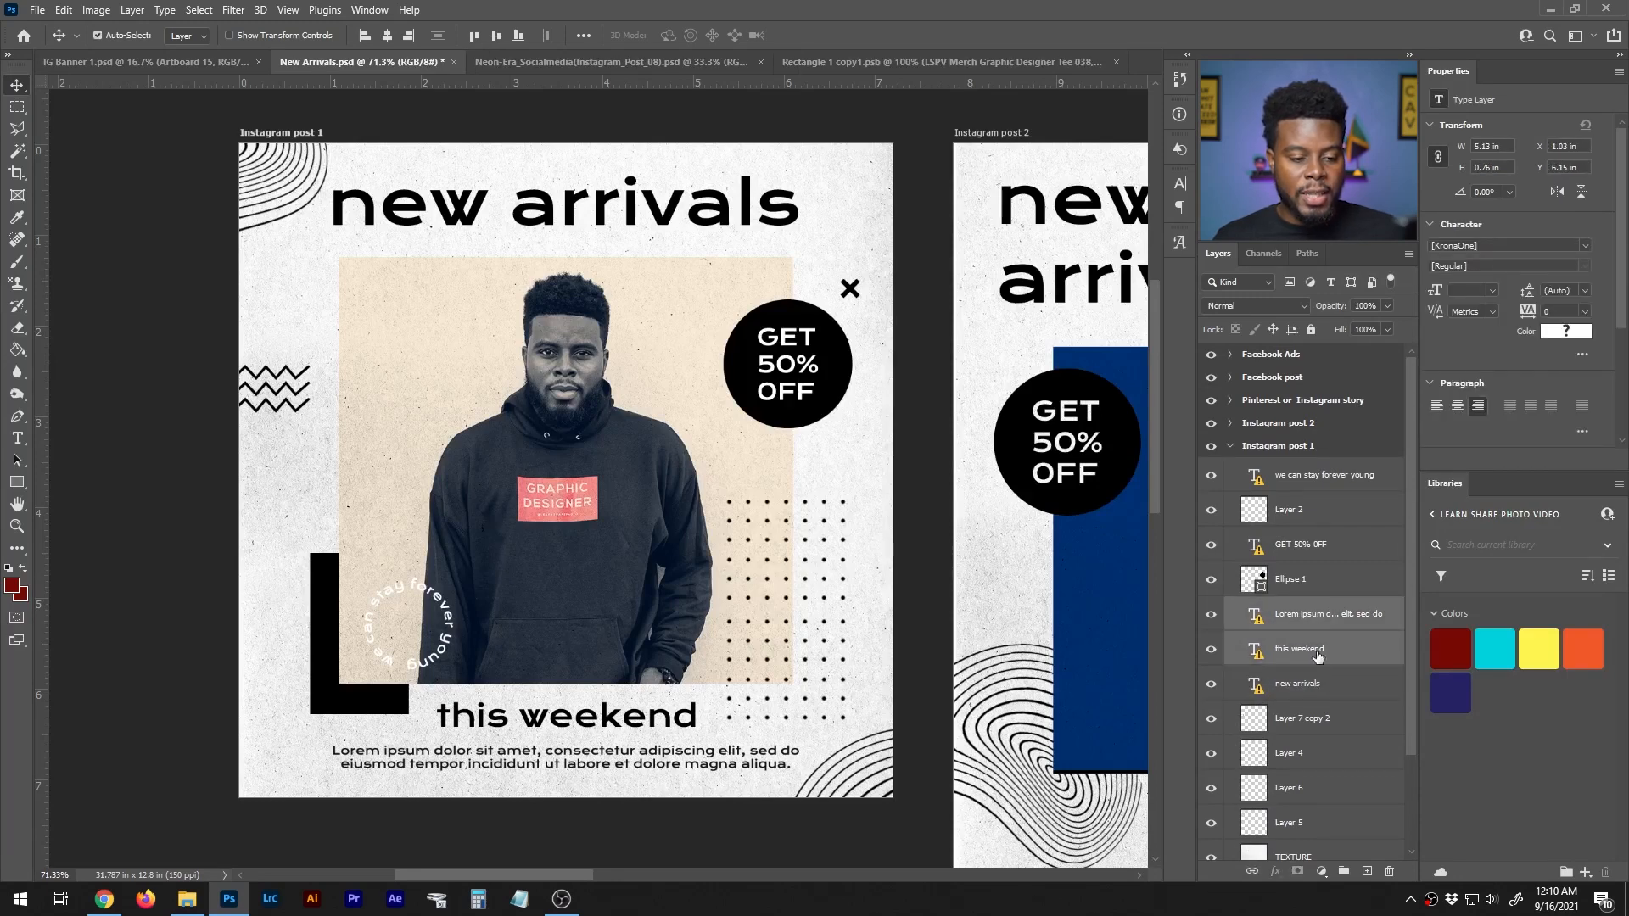
left_click(1328, 541, "ctrl")
left_click(1334, 477, "ctrl")
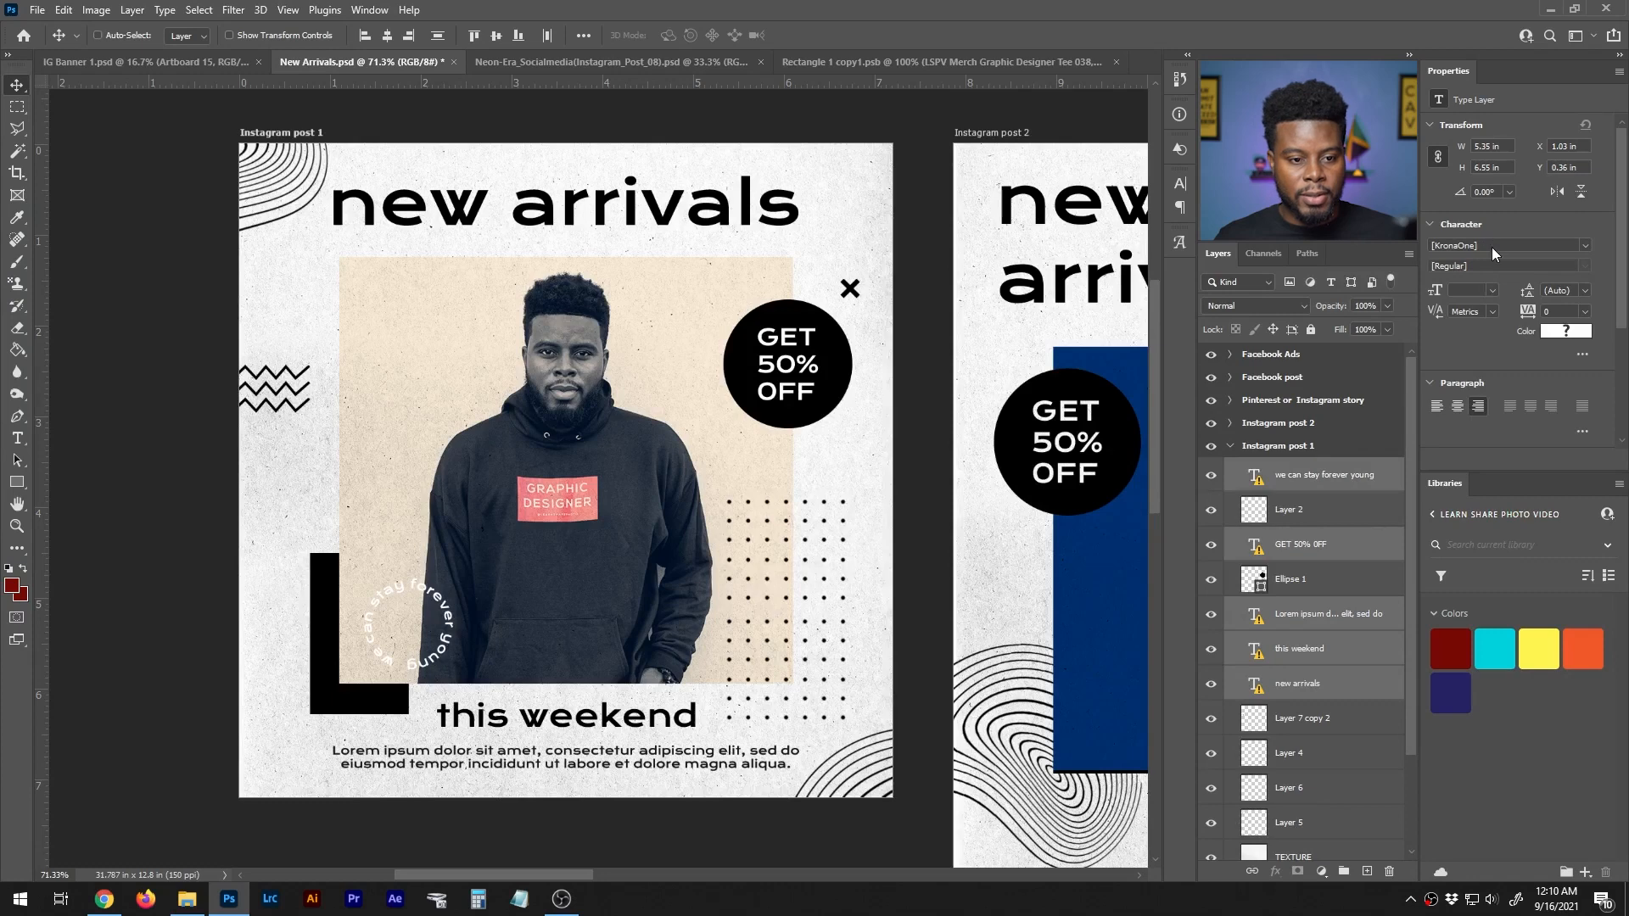
left_click(1468, 245)
type("monts")
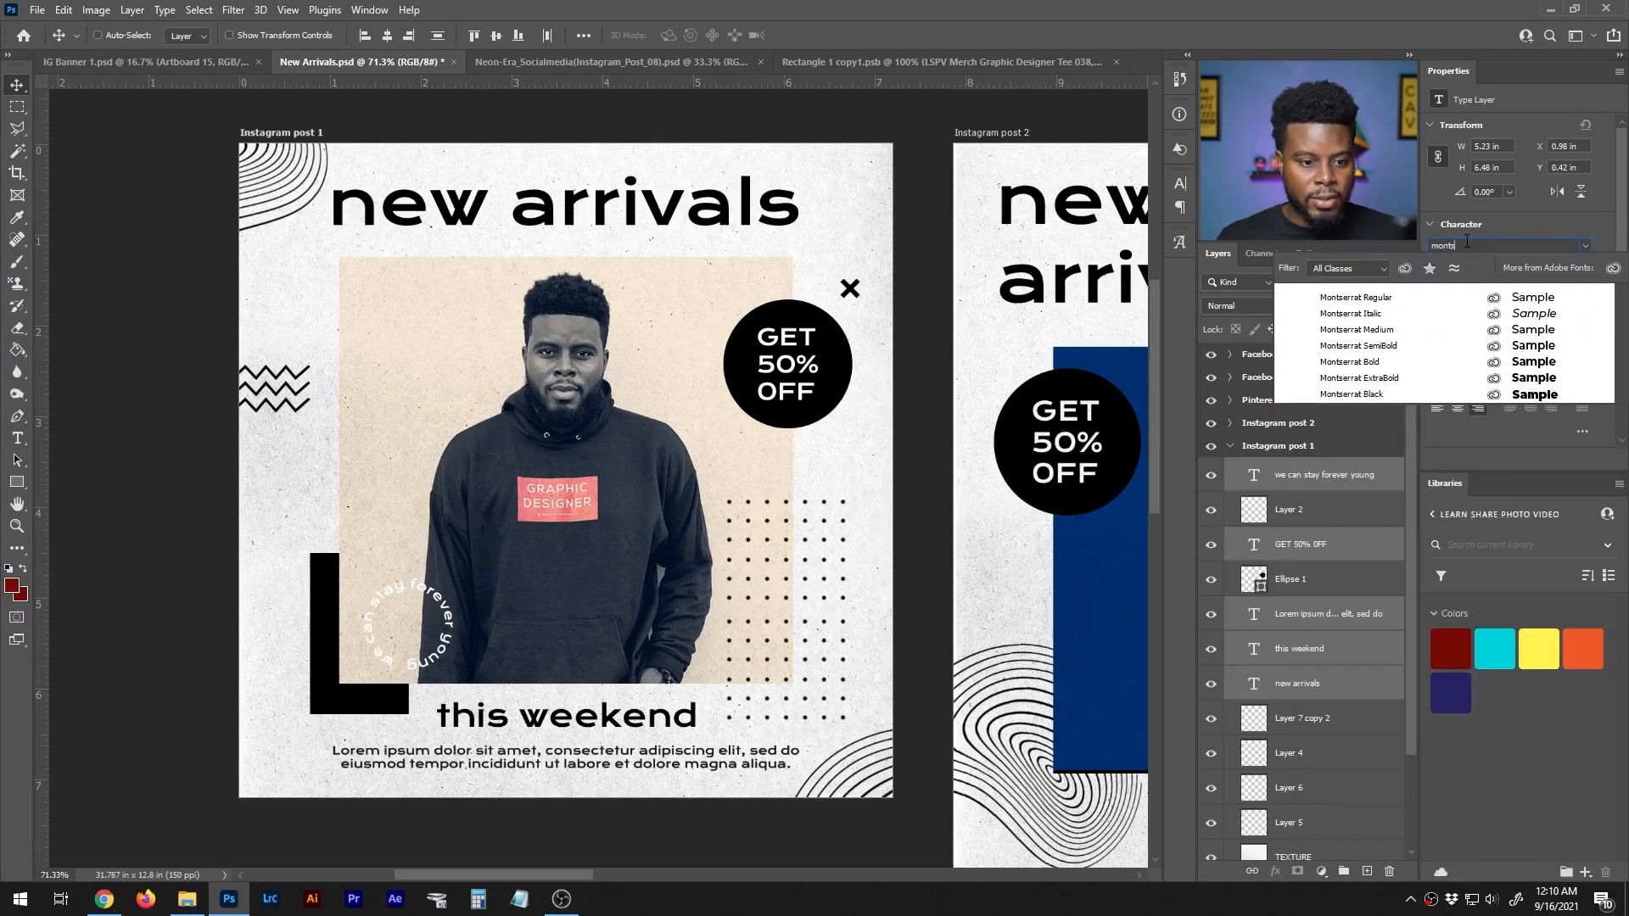
left_click(1376, 363)
- Change the "new arrivals" headline on the Instagram post 1 artboard to "new merch"
left_click(1305, 478)
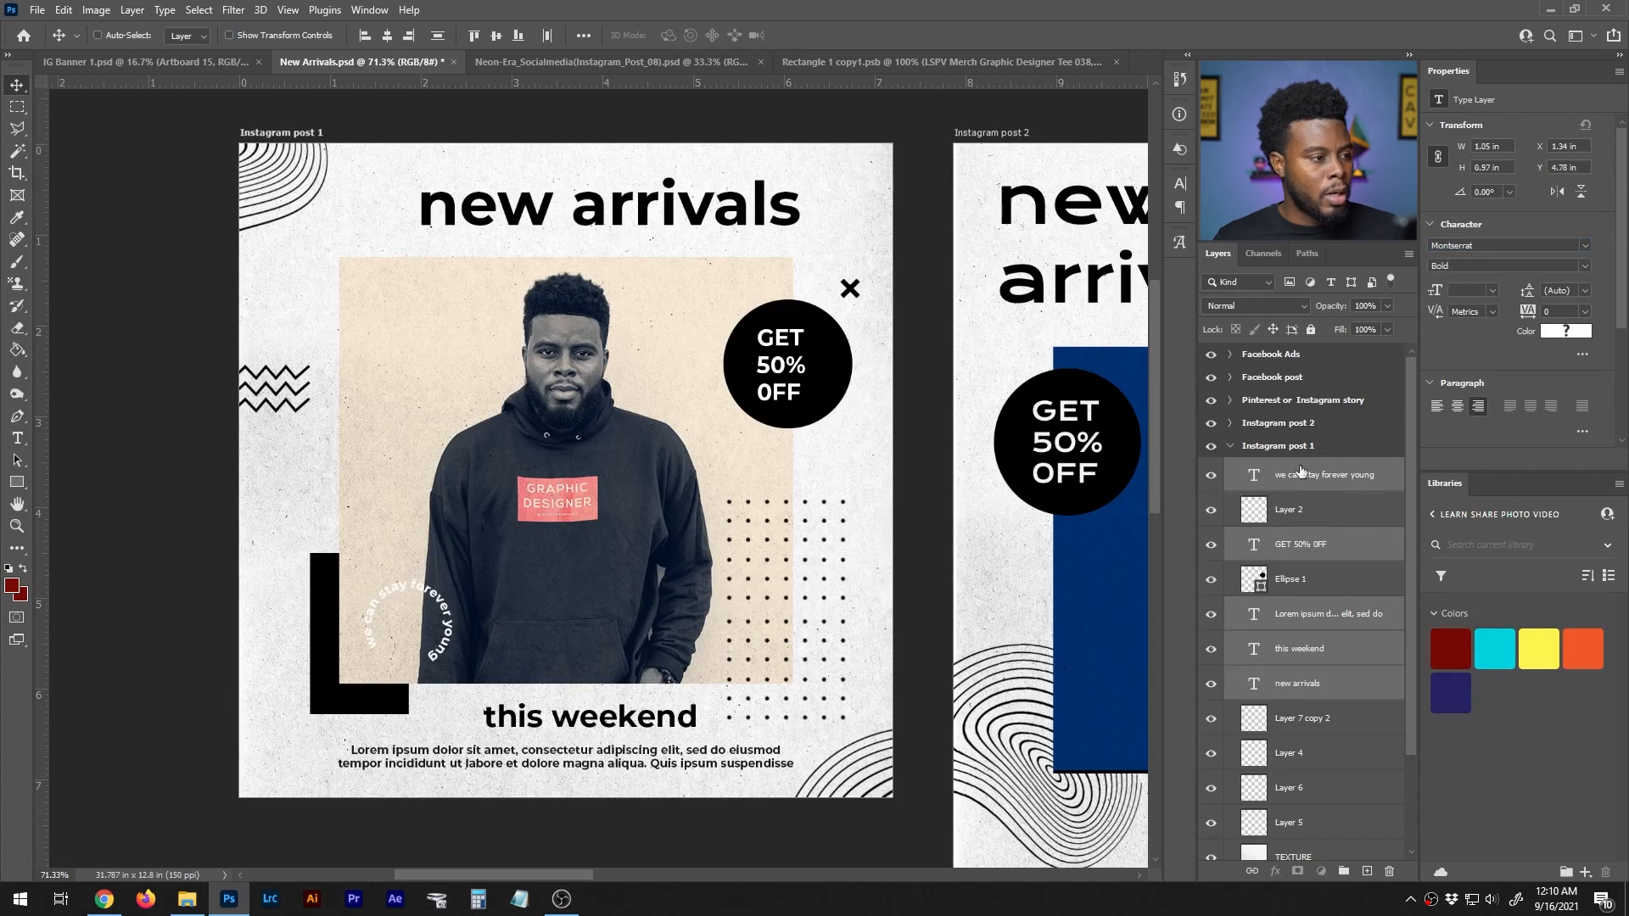
key("t")
left_click_drag(571, 212, 796, 212)
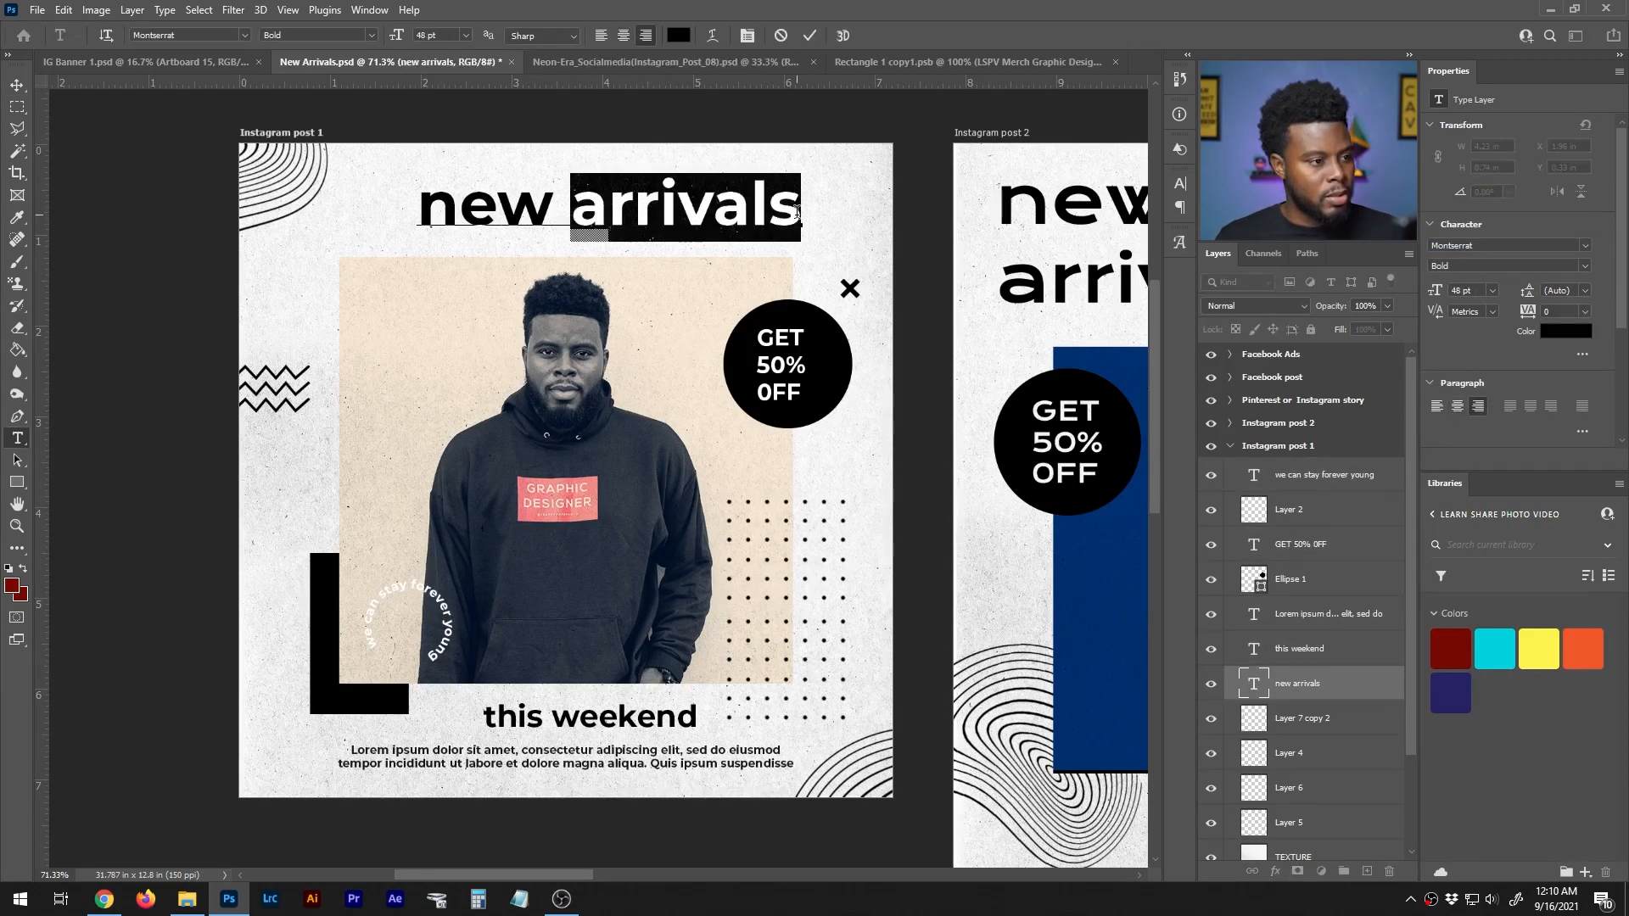
type("merch drop")
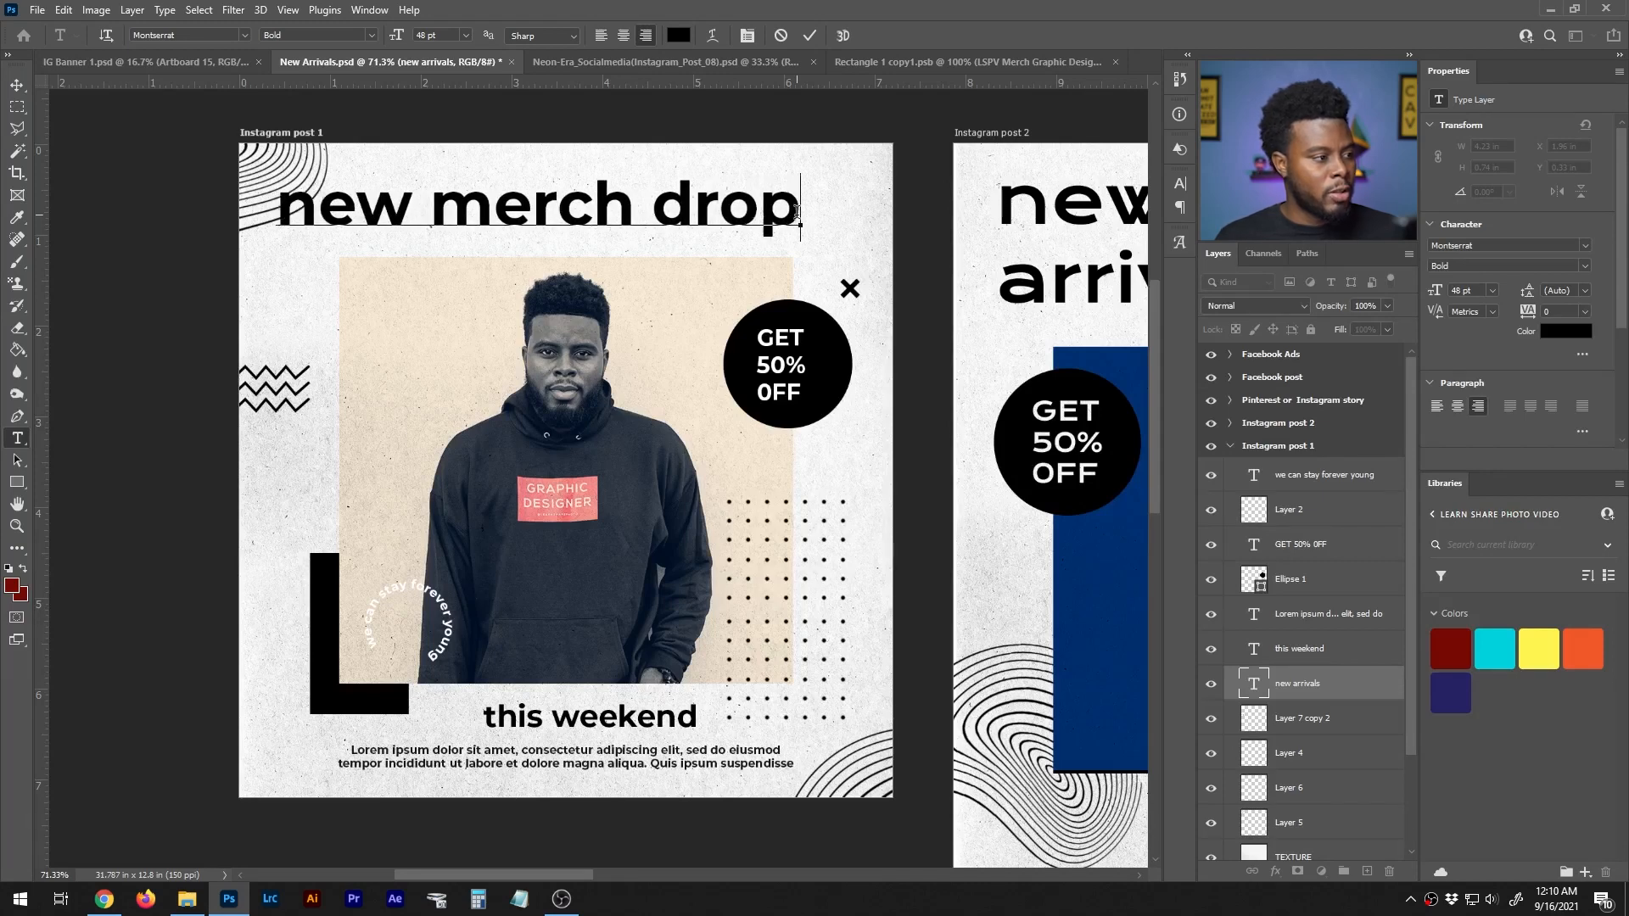
key("BackSpace")
key("BackSpace")
key("BackSpace")
key("BackSpace")
key("BackSpace")
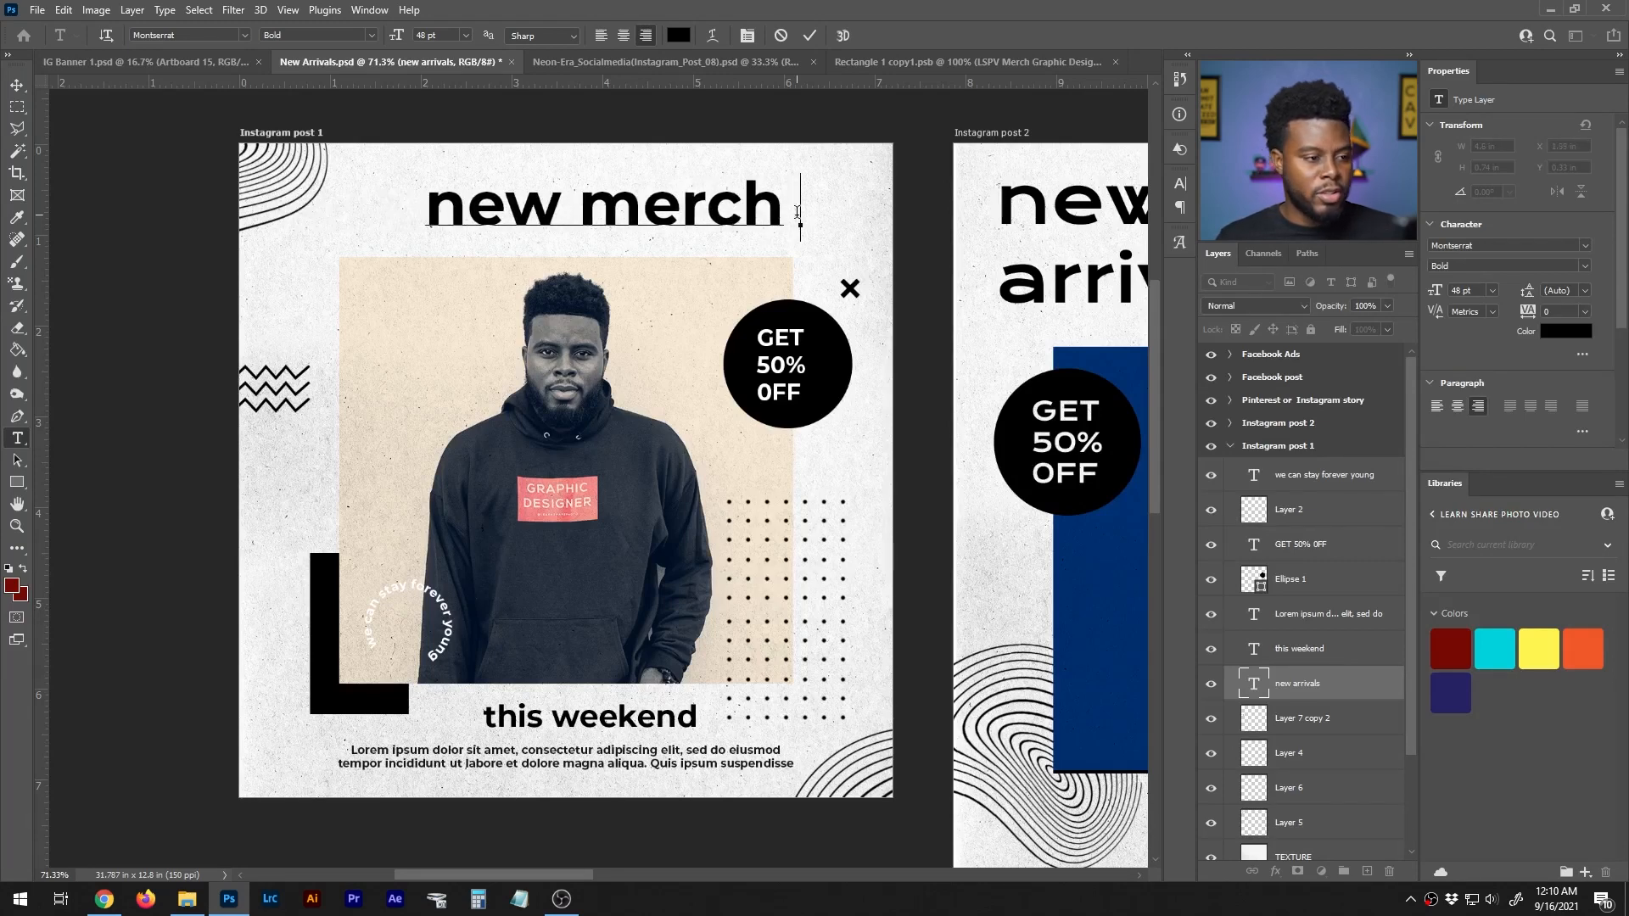
key("ctrl+Return")
key("v")
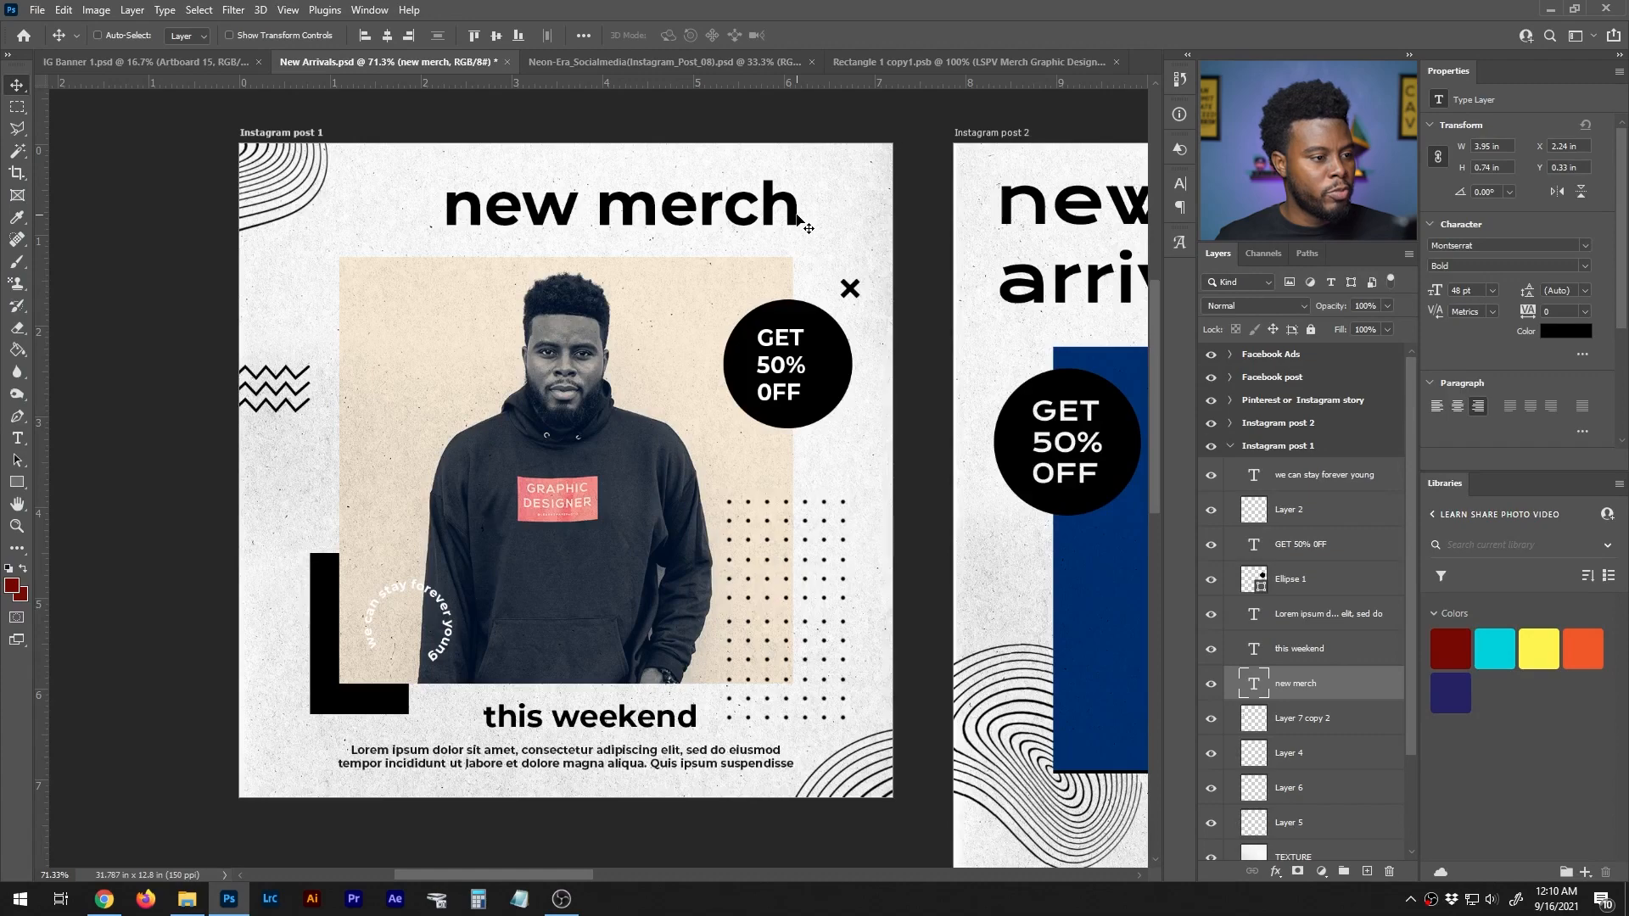
- Nudge the "new merch" headline slightly to the left above the photo
key("Left")
key("Left")
key("Left")
key("Left")
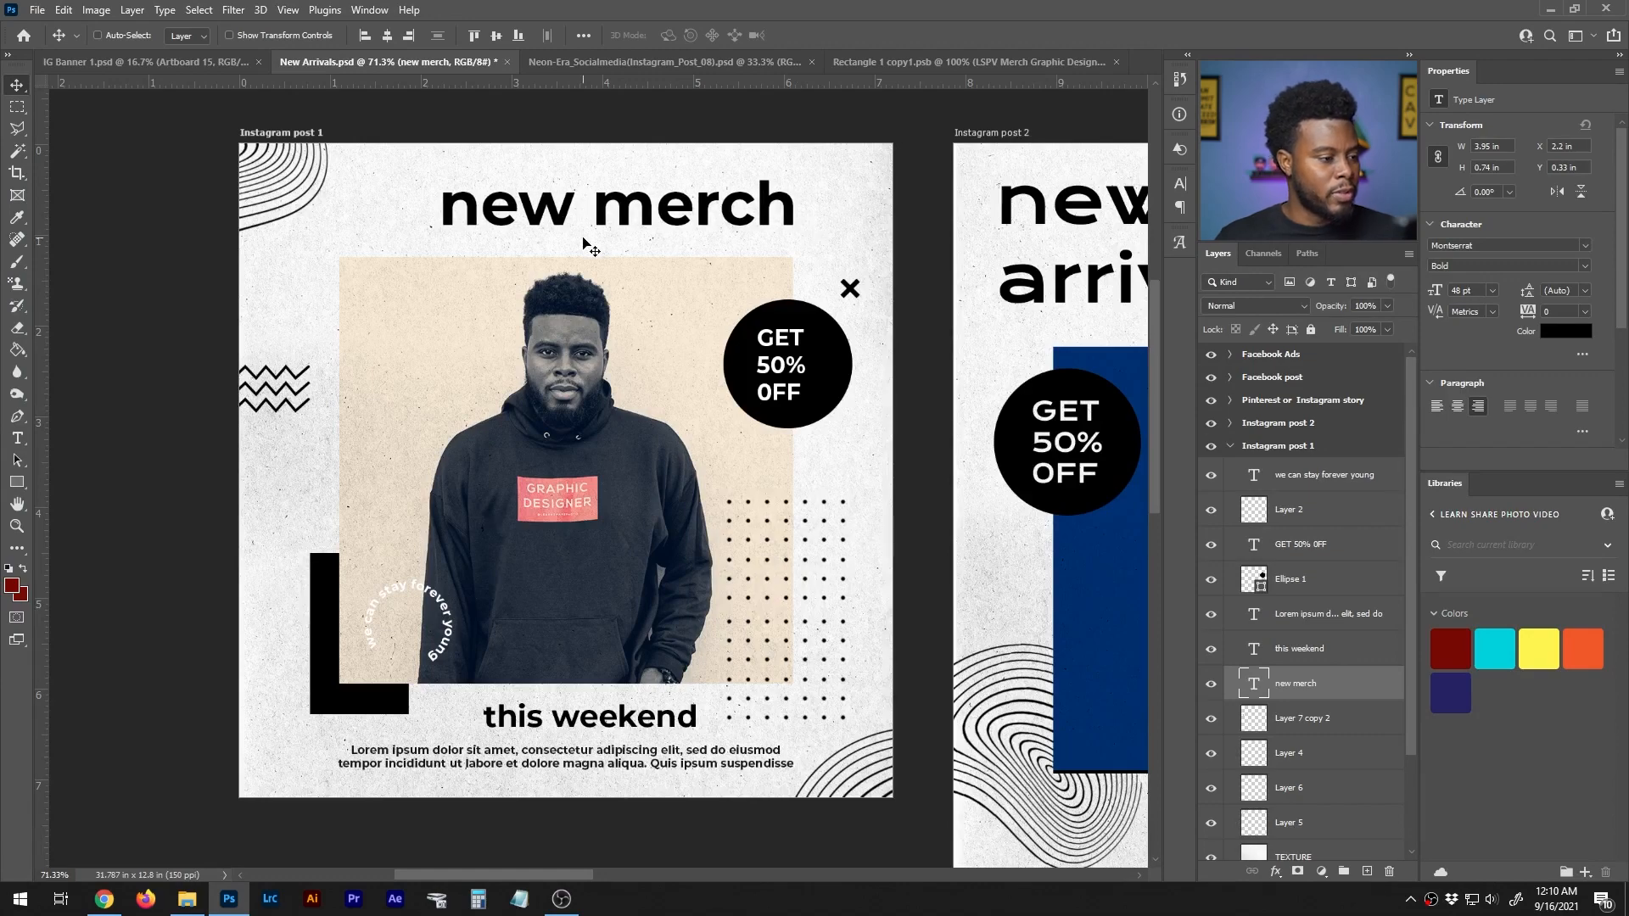
- Replace the circular text beside the hoodie on the Instagram post 1 artboard with "tell the world who you are"
key("f")
scroll(524, 341, "up", 1)
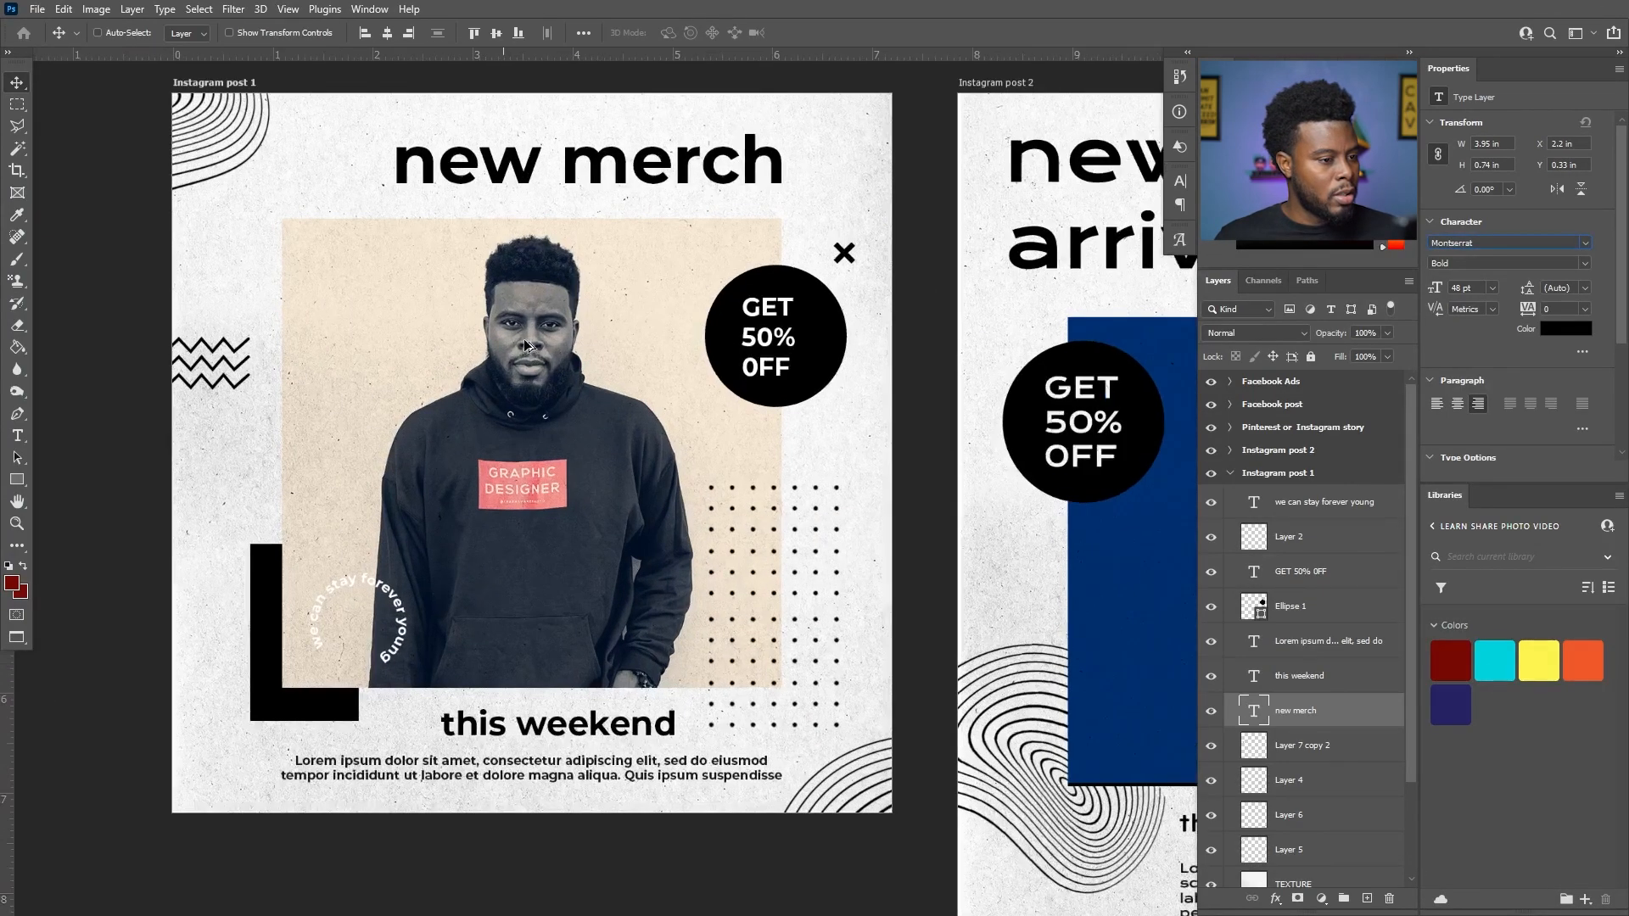
scroll(524, 342, "up", 1)
scroll(524, 342, "up", 1)
scroll(525, 342, "left", 2)
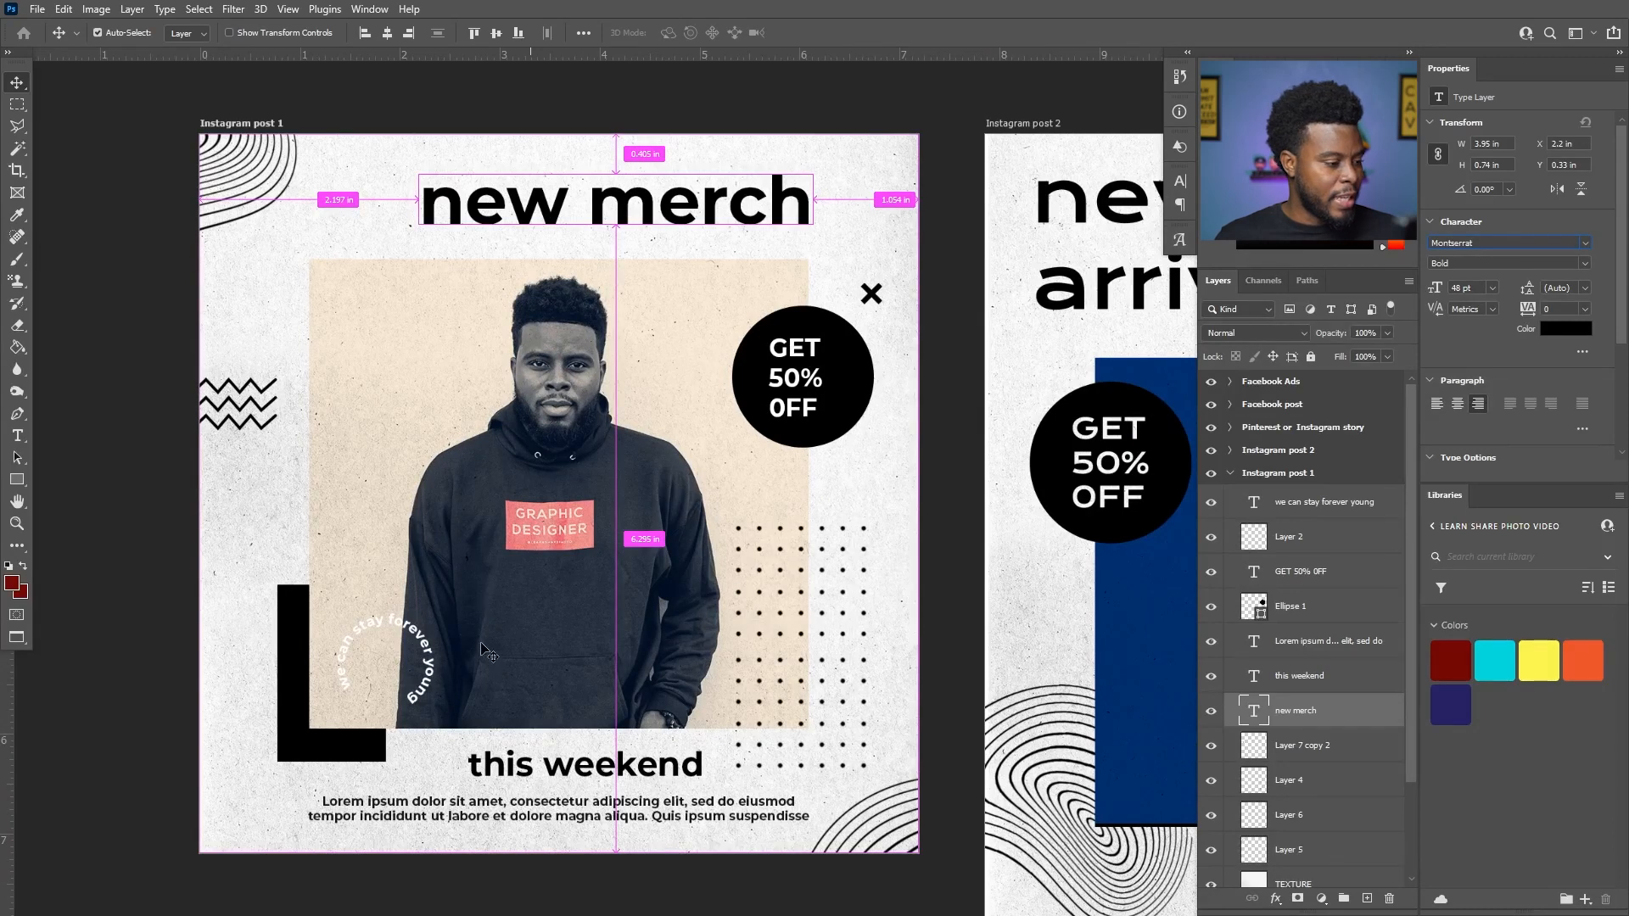
scroll(441, 636, "left", 2)
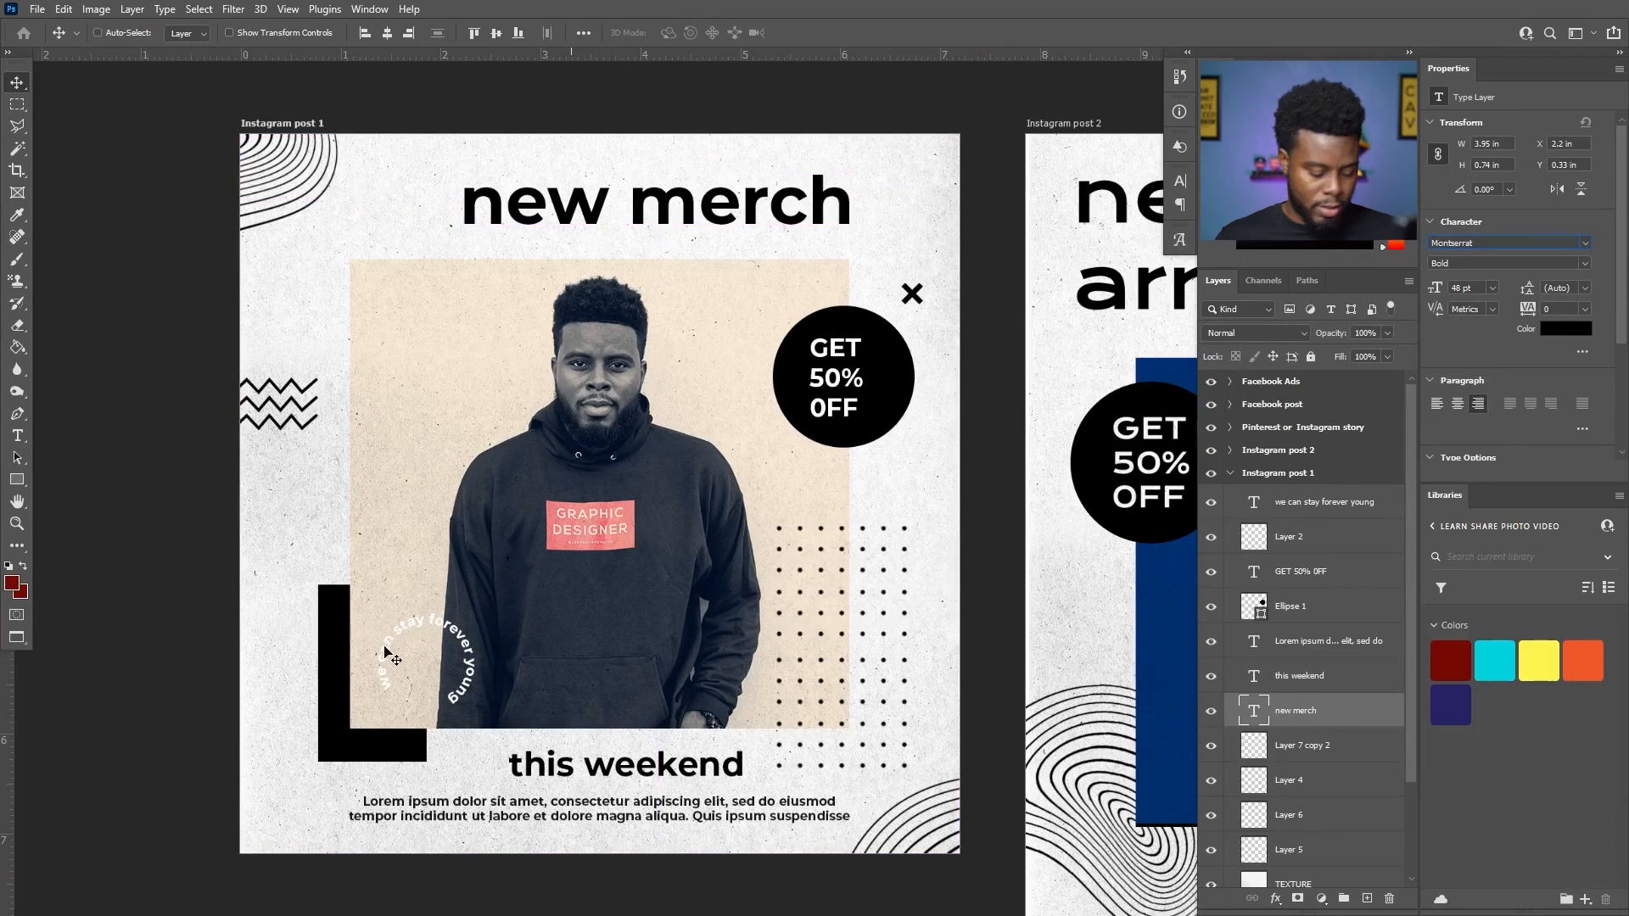
key("t")
left_click(386, 647)
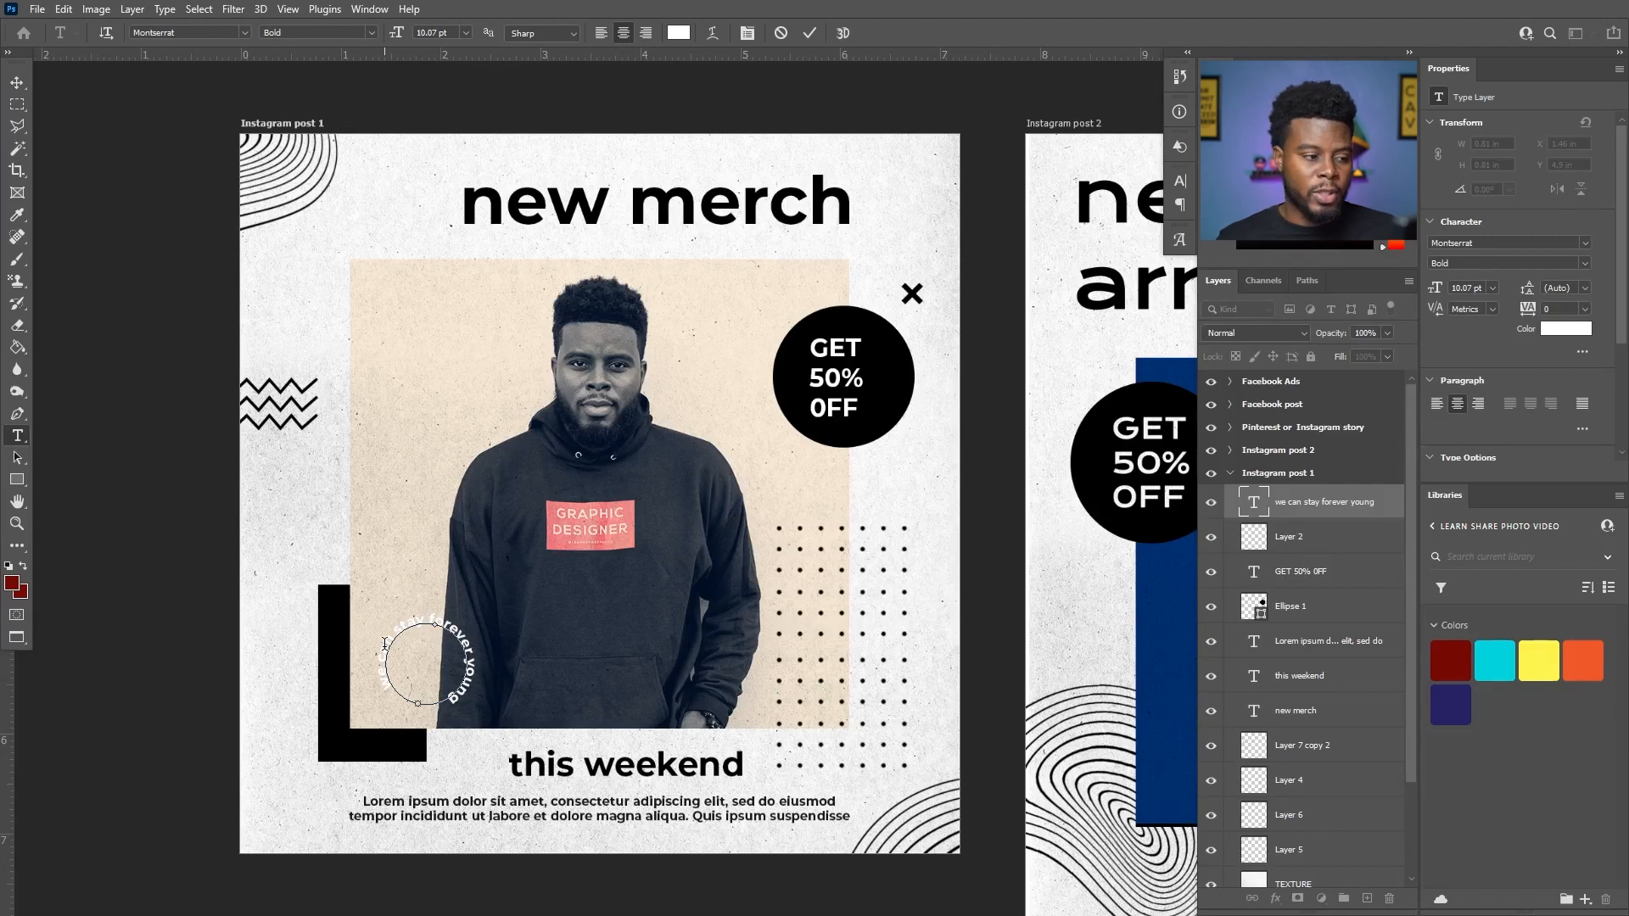
key("ctrl+a")
key("BackSpace")
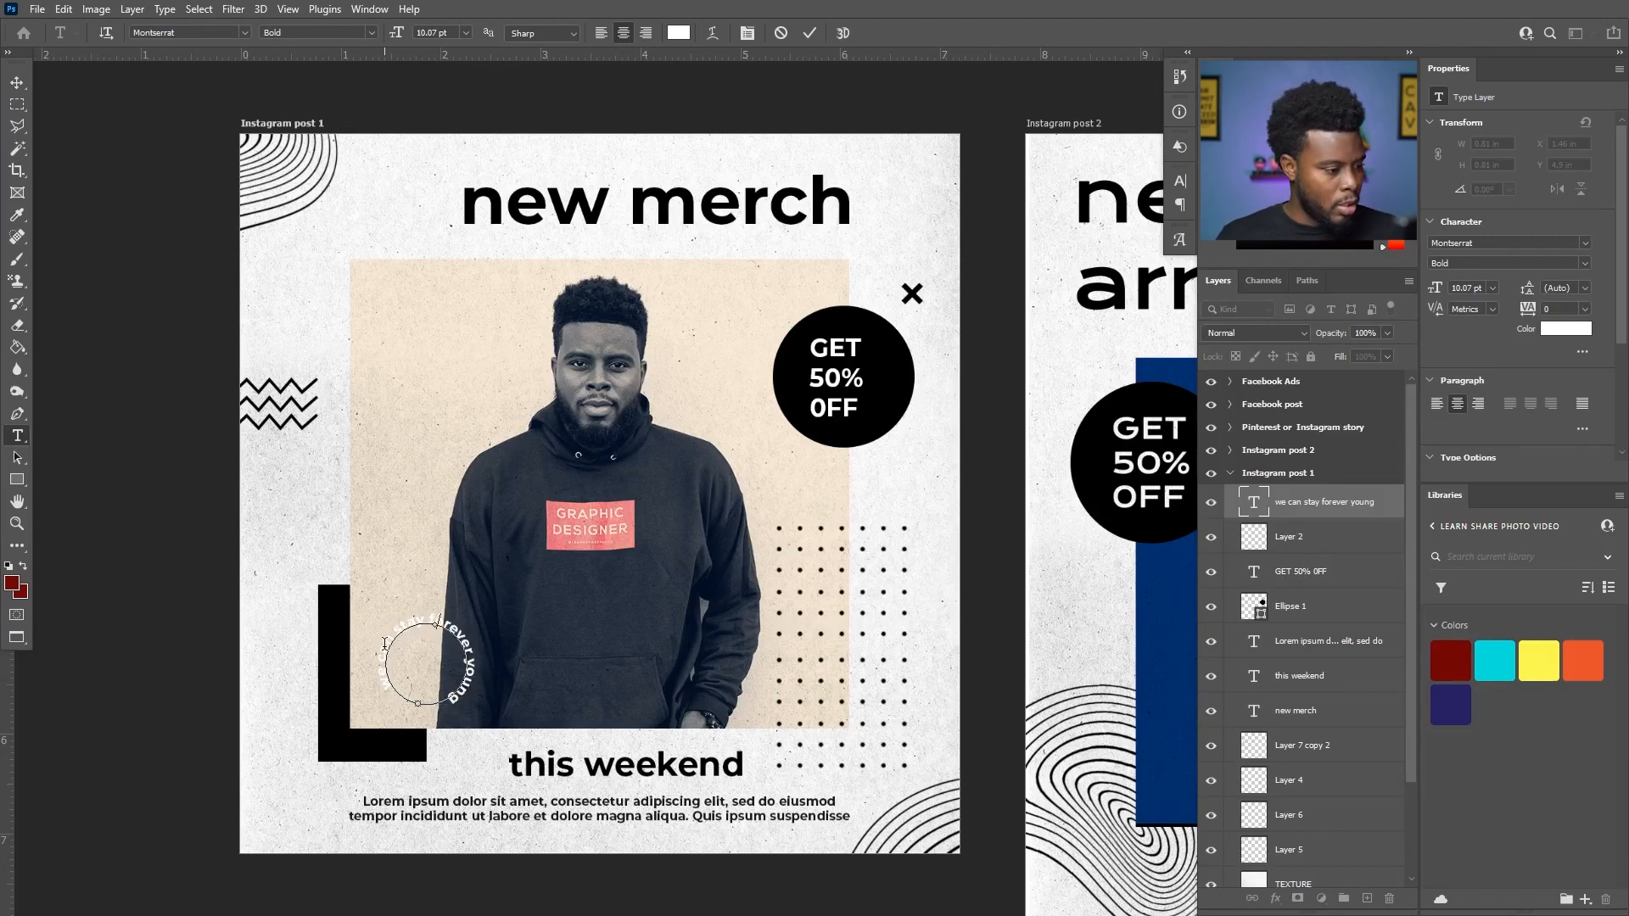
type("all the world who")
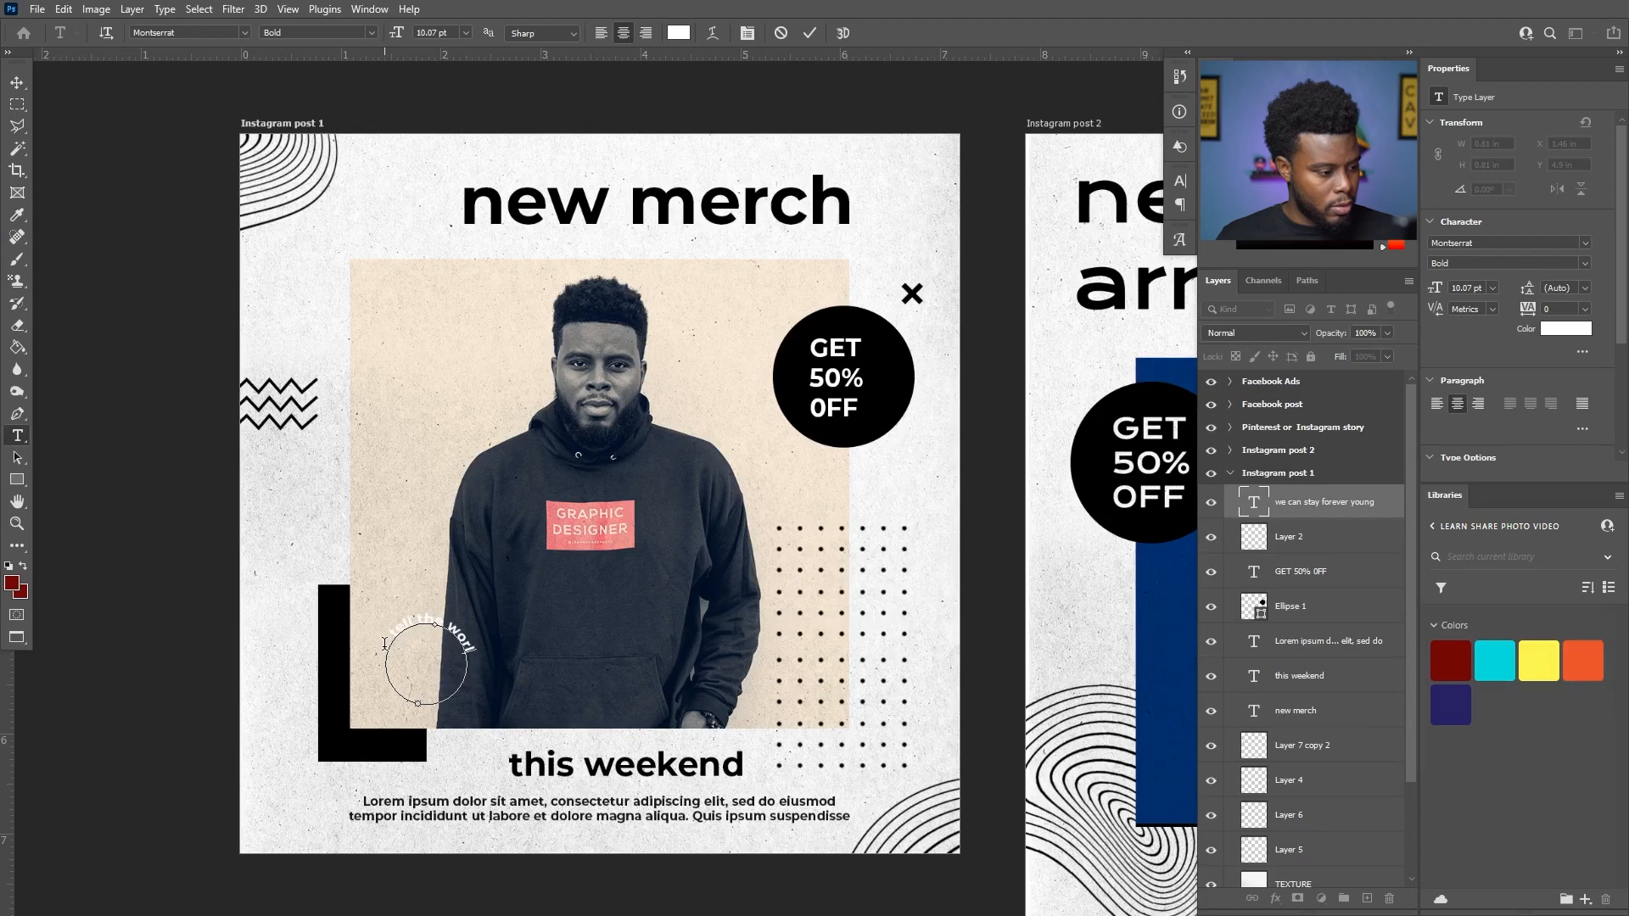
type(" you are")
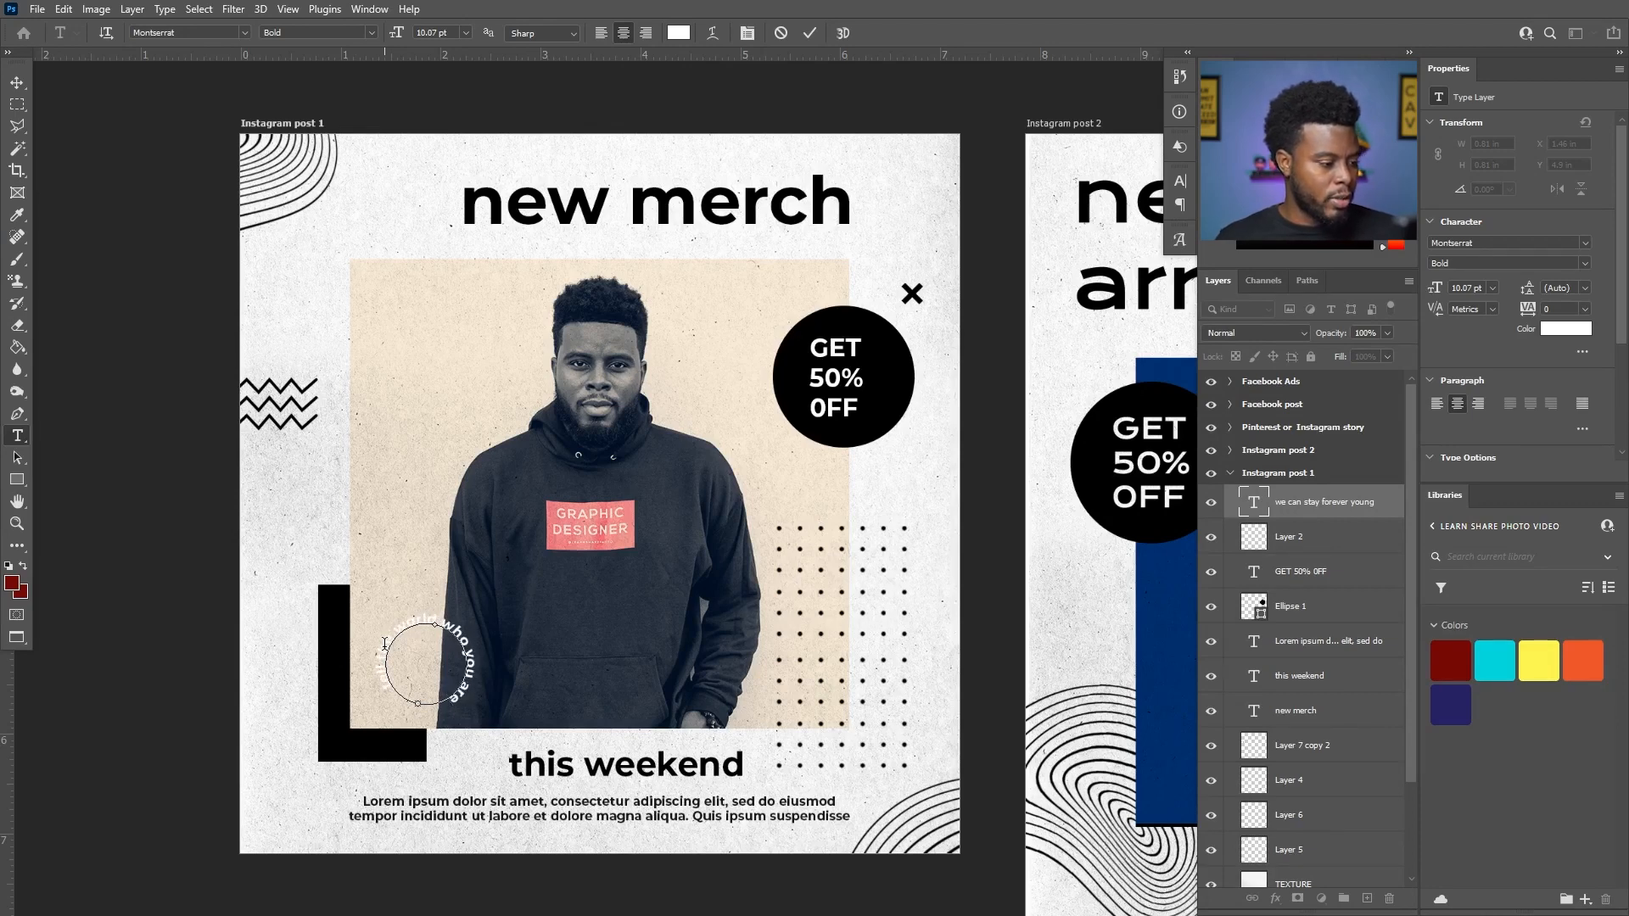
key("ctrl+Return")
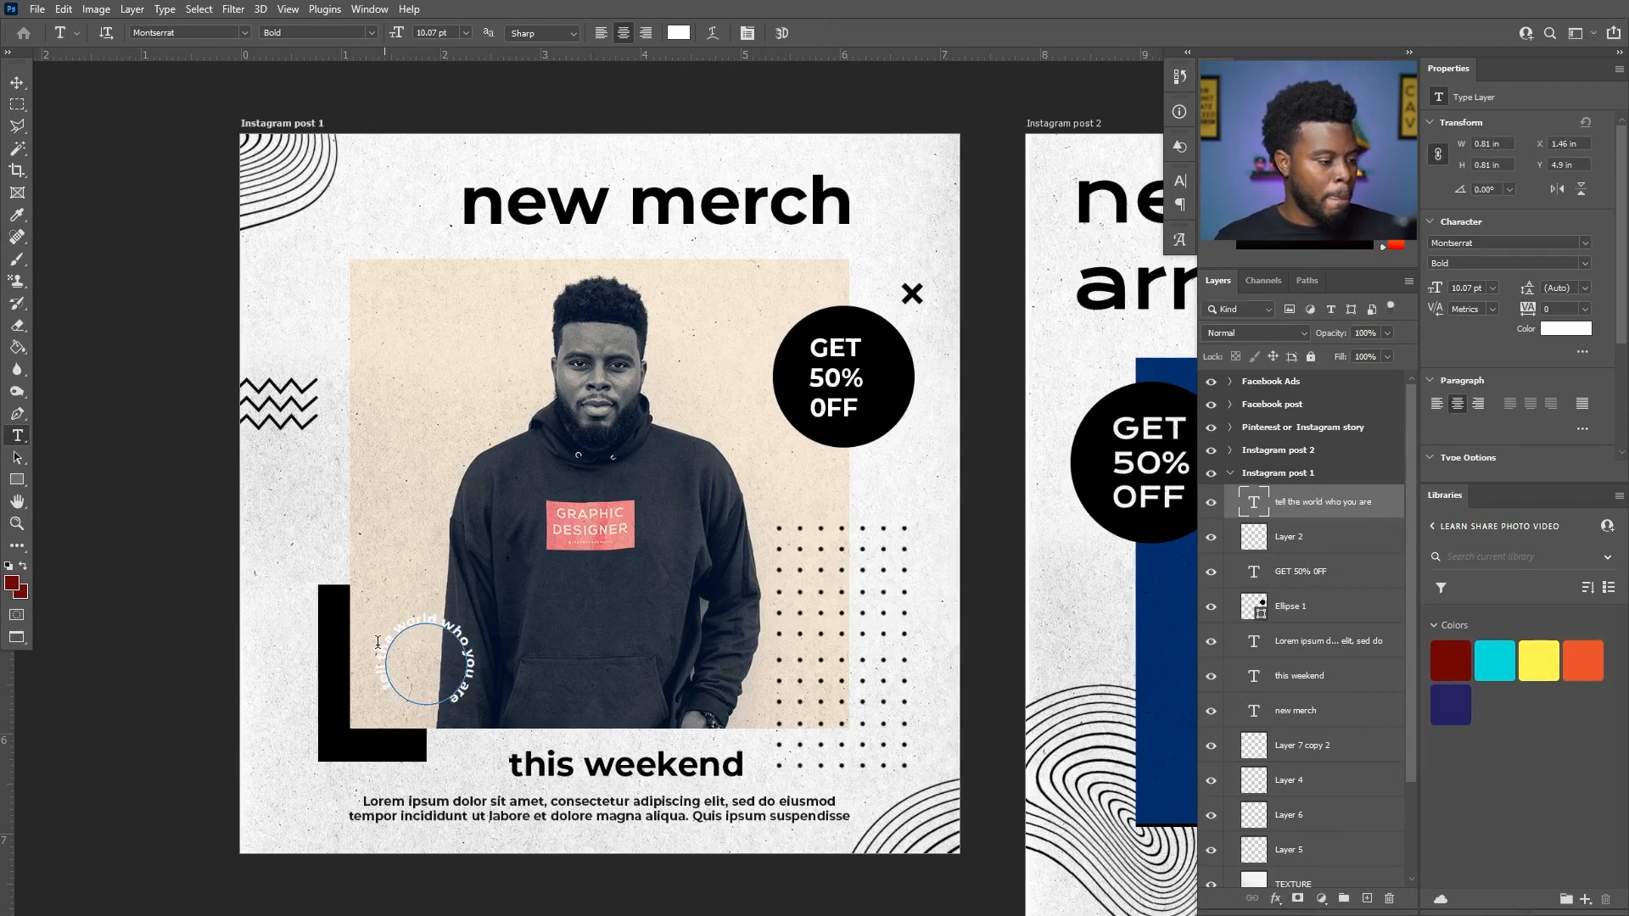
key("v")
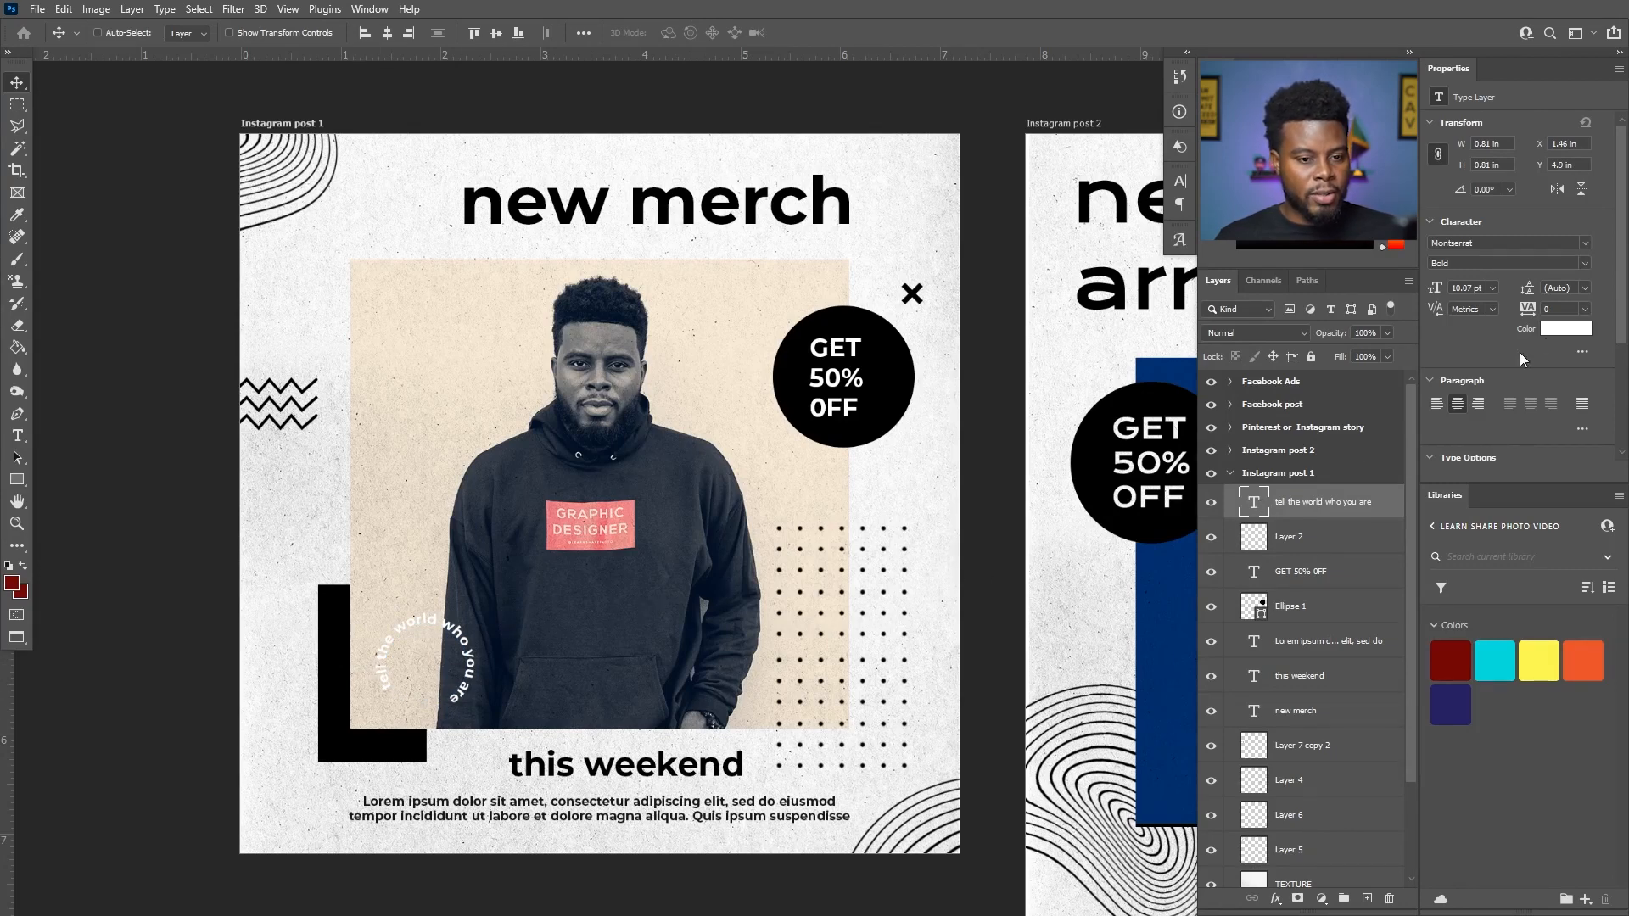
- Recolor the circular text to red #f13a32, starting from the color sampled on the hoodie's Graphic Designer label
left_click(1555, 331)
left_click(638, 513)
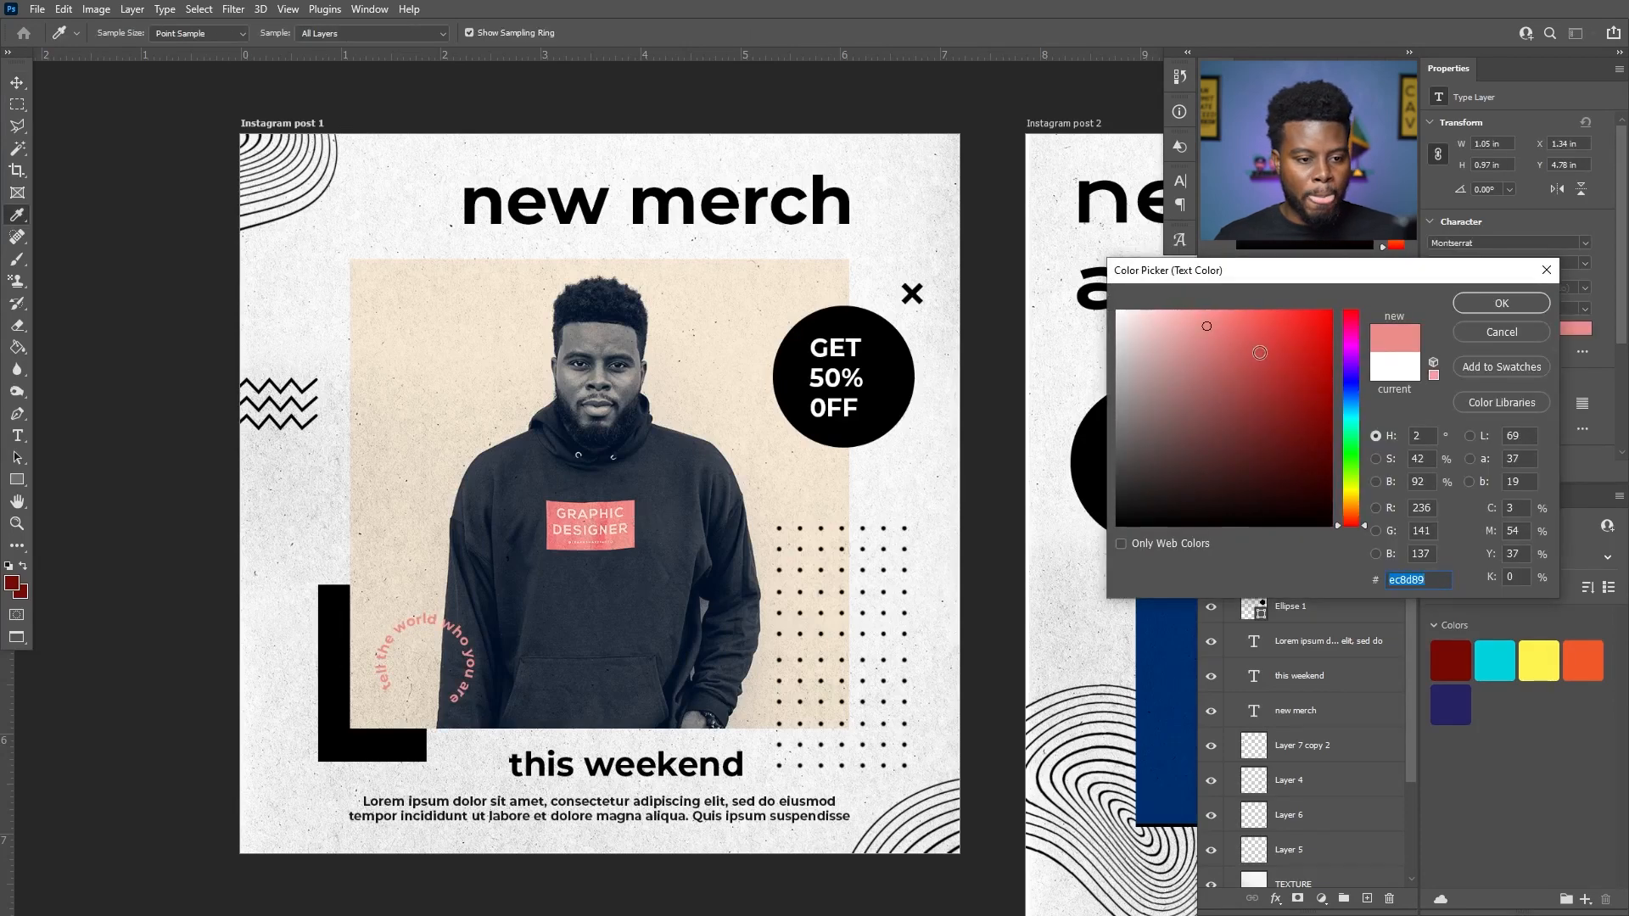
left_click(1287, 322)
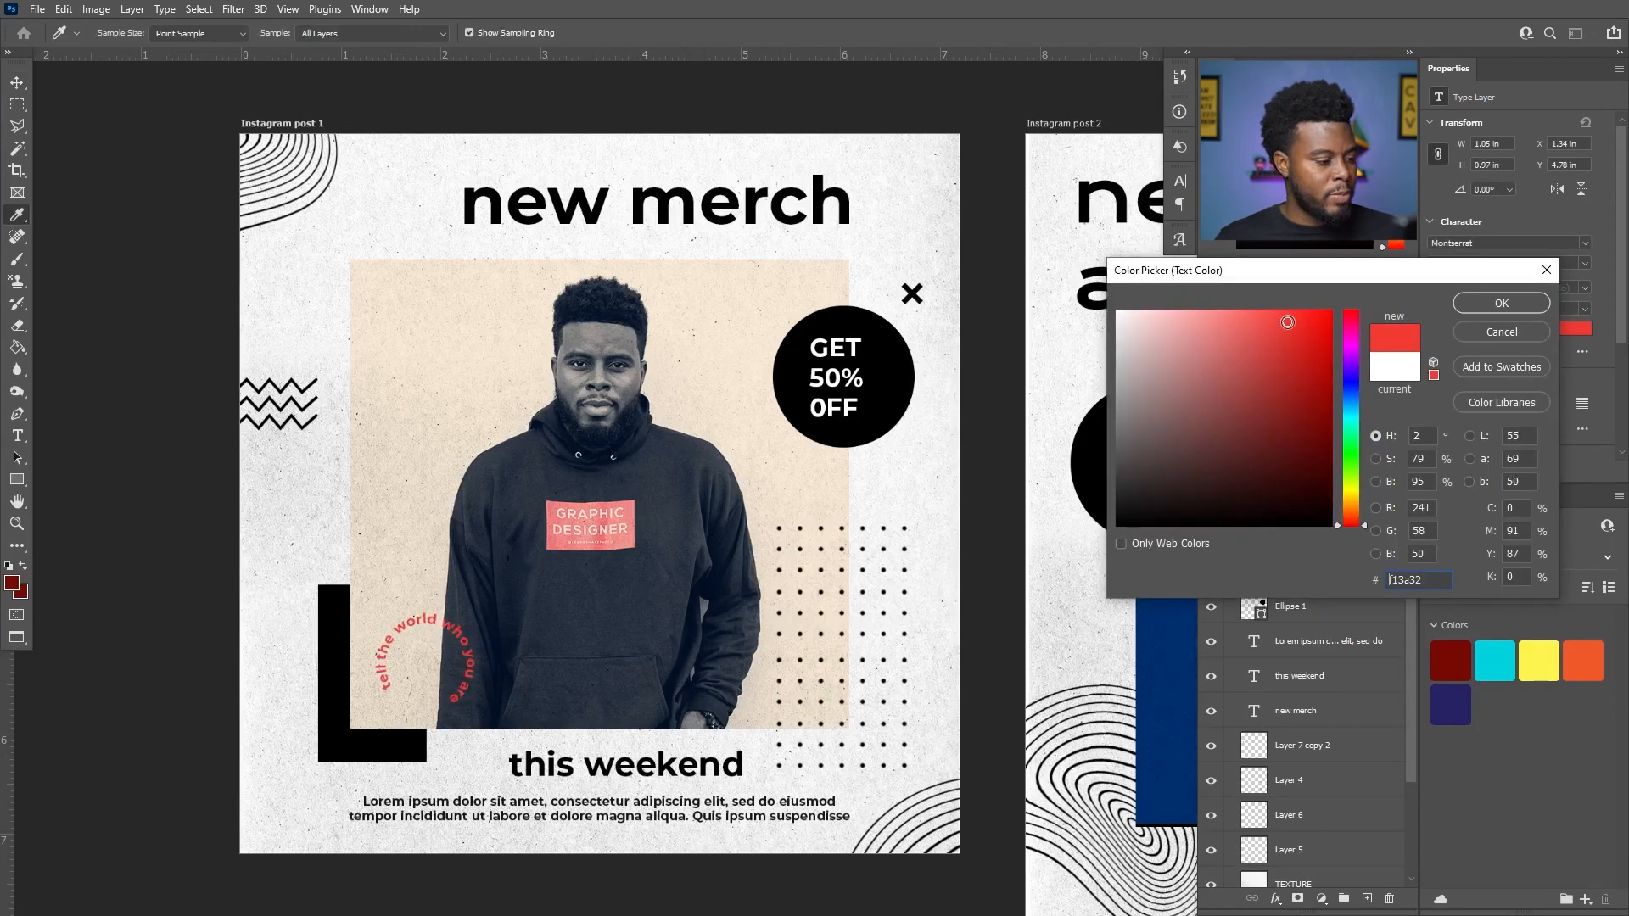
left_click(1502, 303)
- Compare the photo with and without the filter layer and leave the filter layer hidden
scroll(1315, 661, "down", 3)
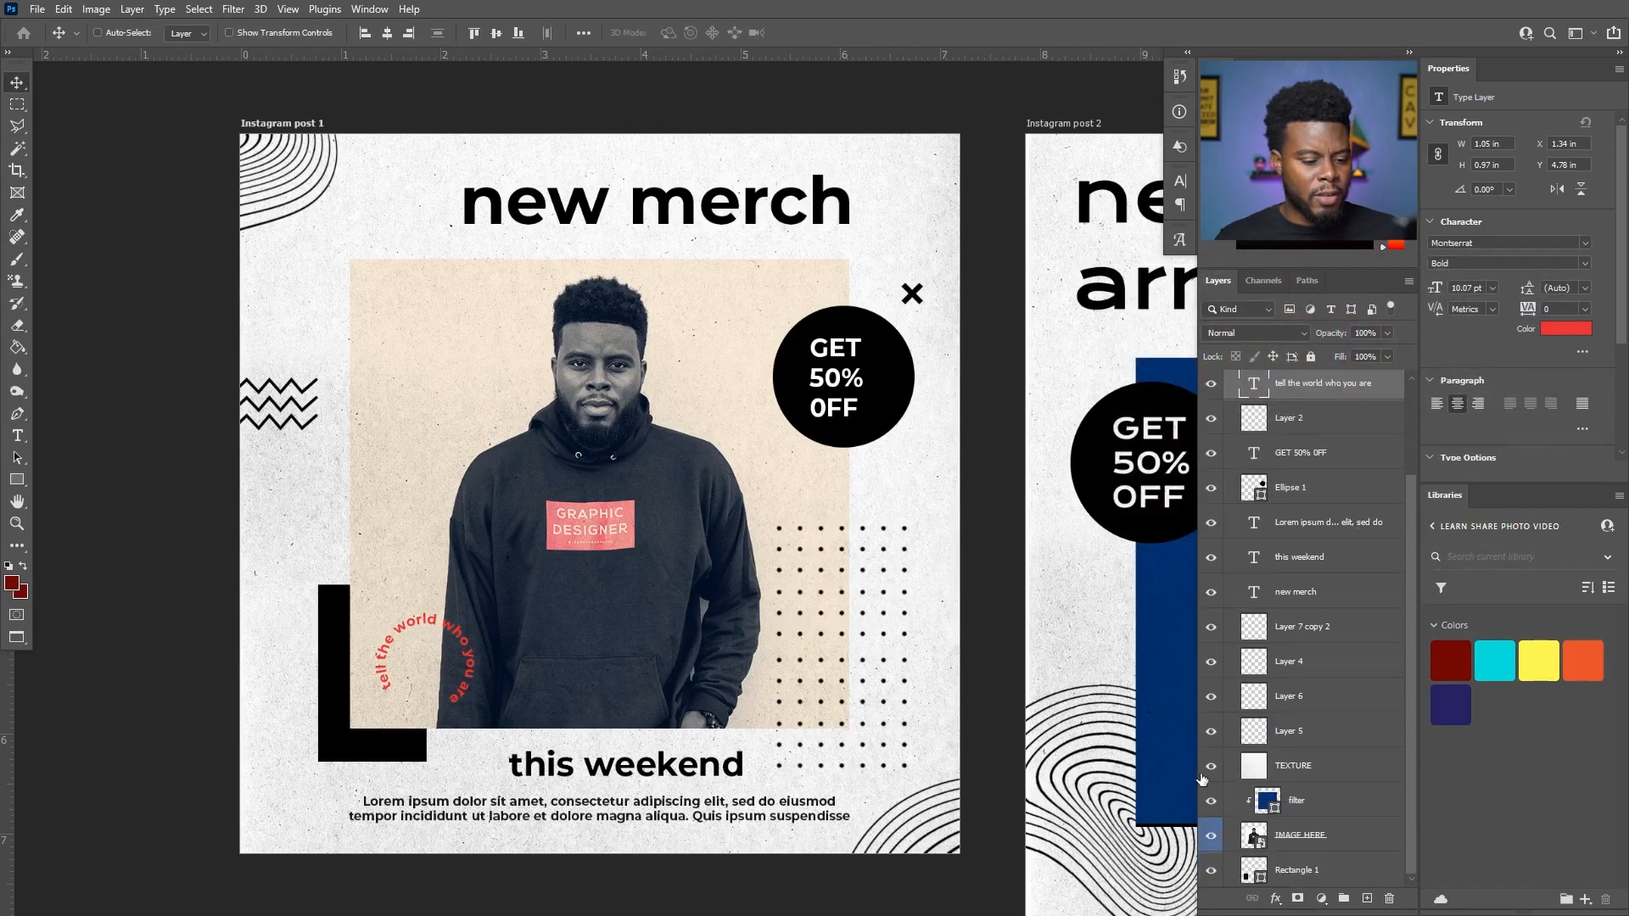
left_click(1212, 801)
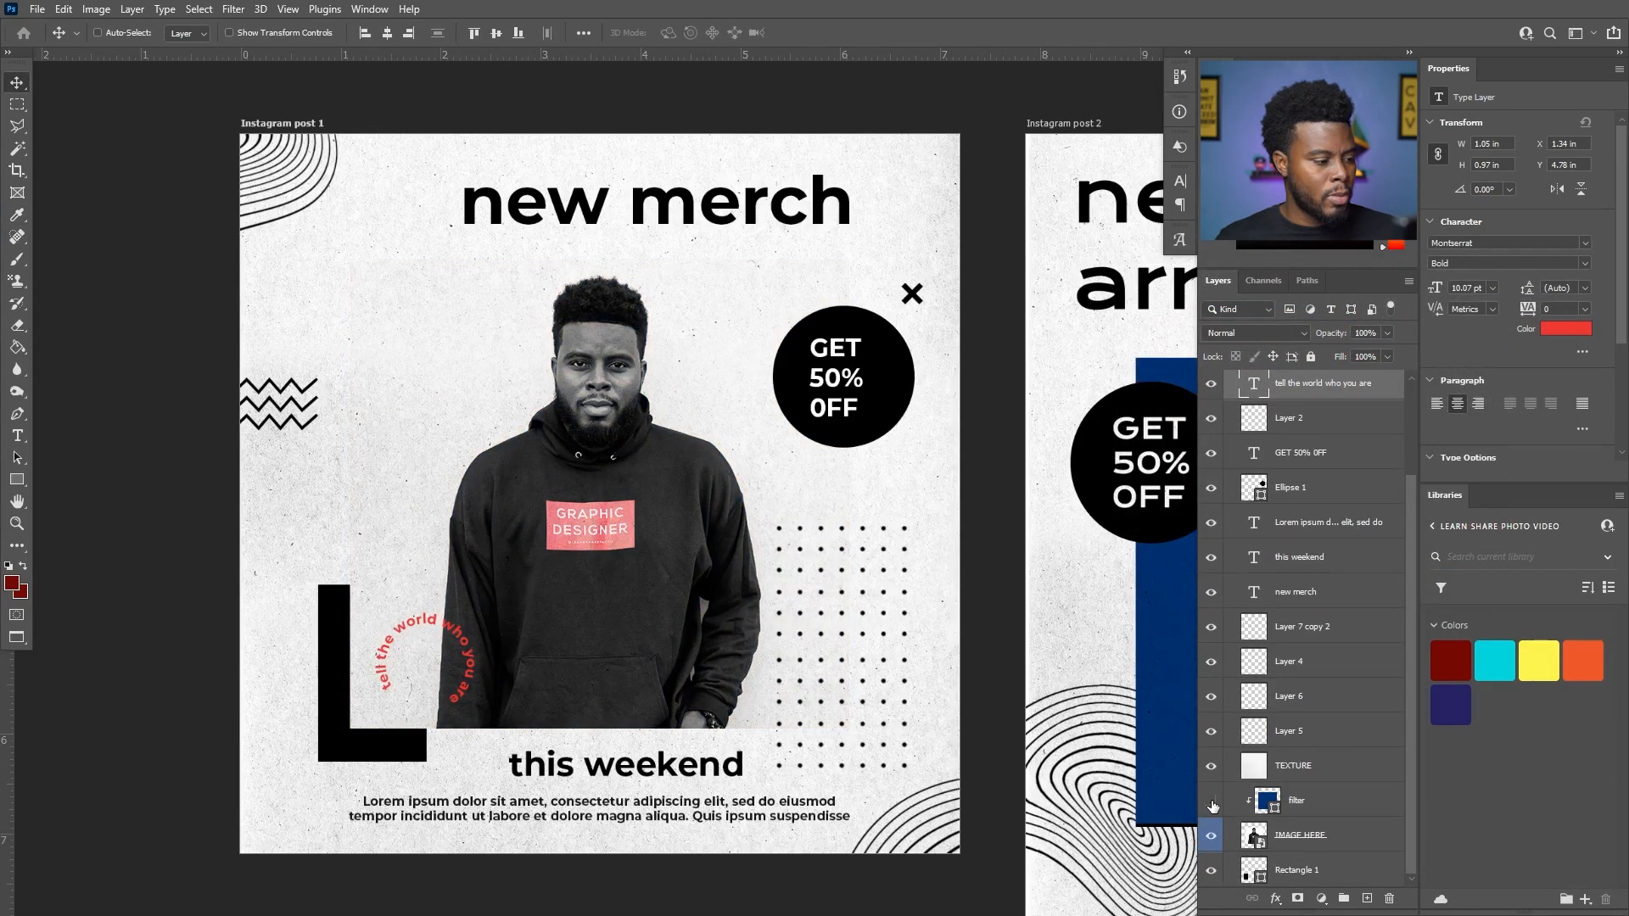
left_click(1211, 802)
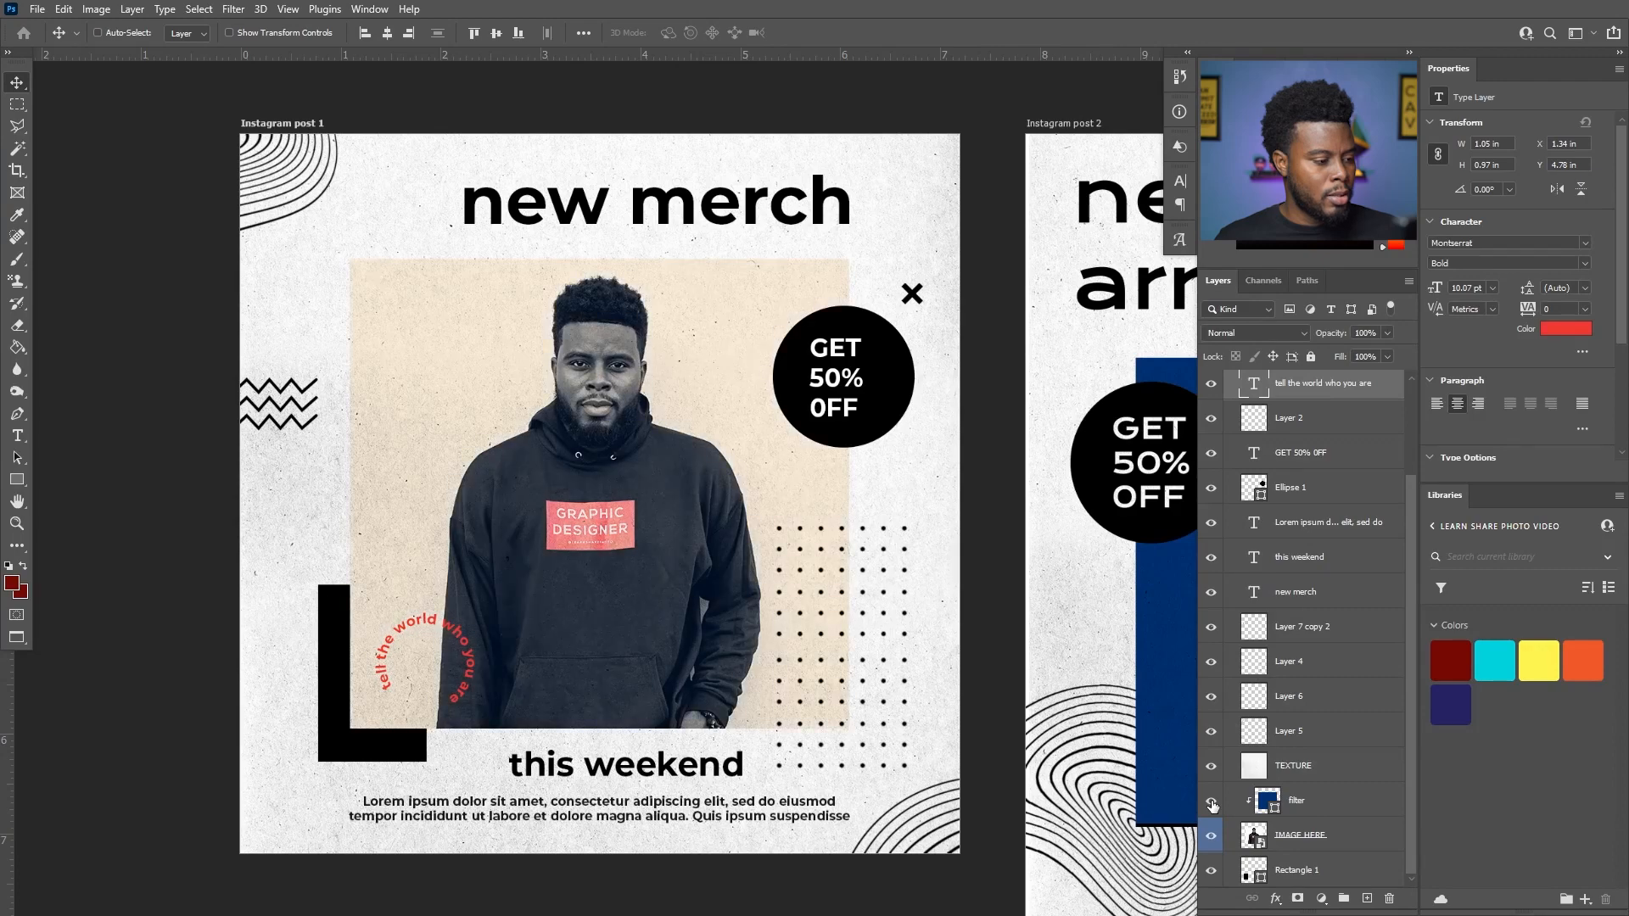
left_click(1212, 801)
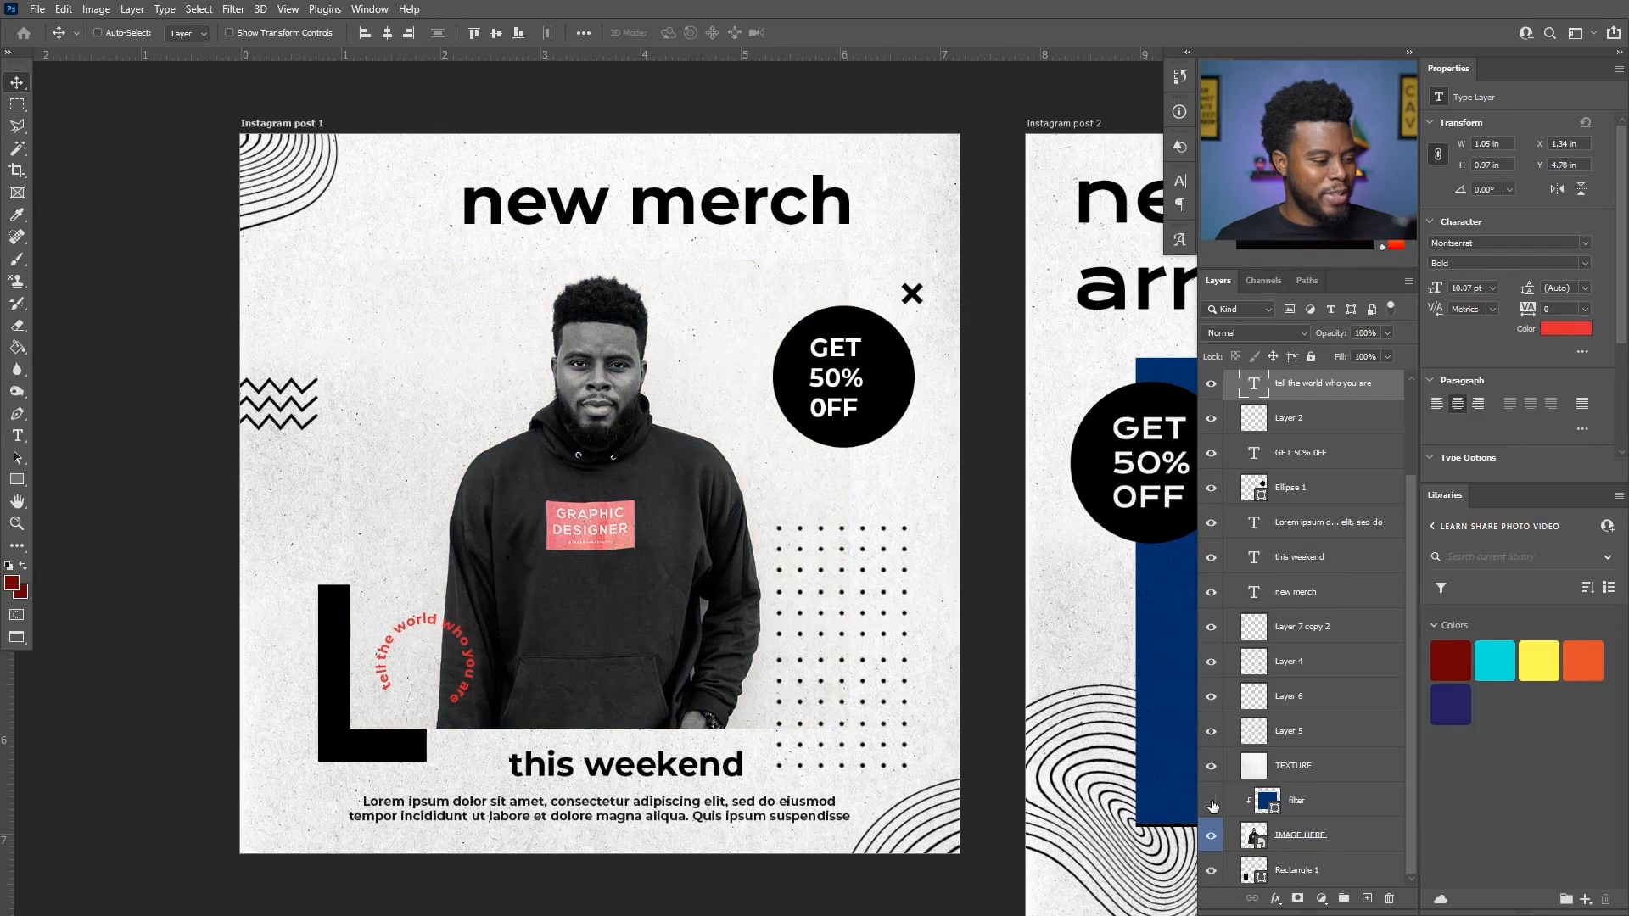
left_click(1211, 802)
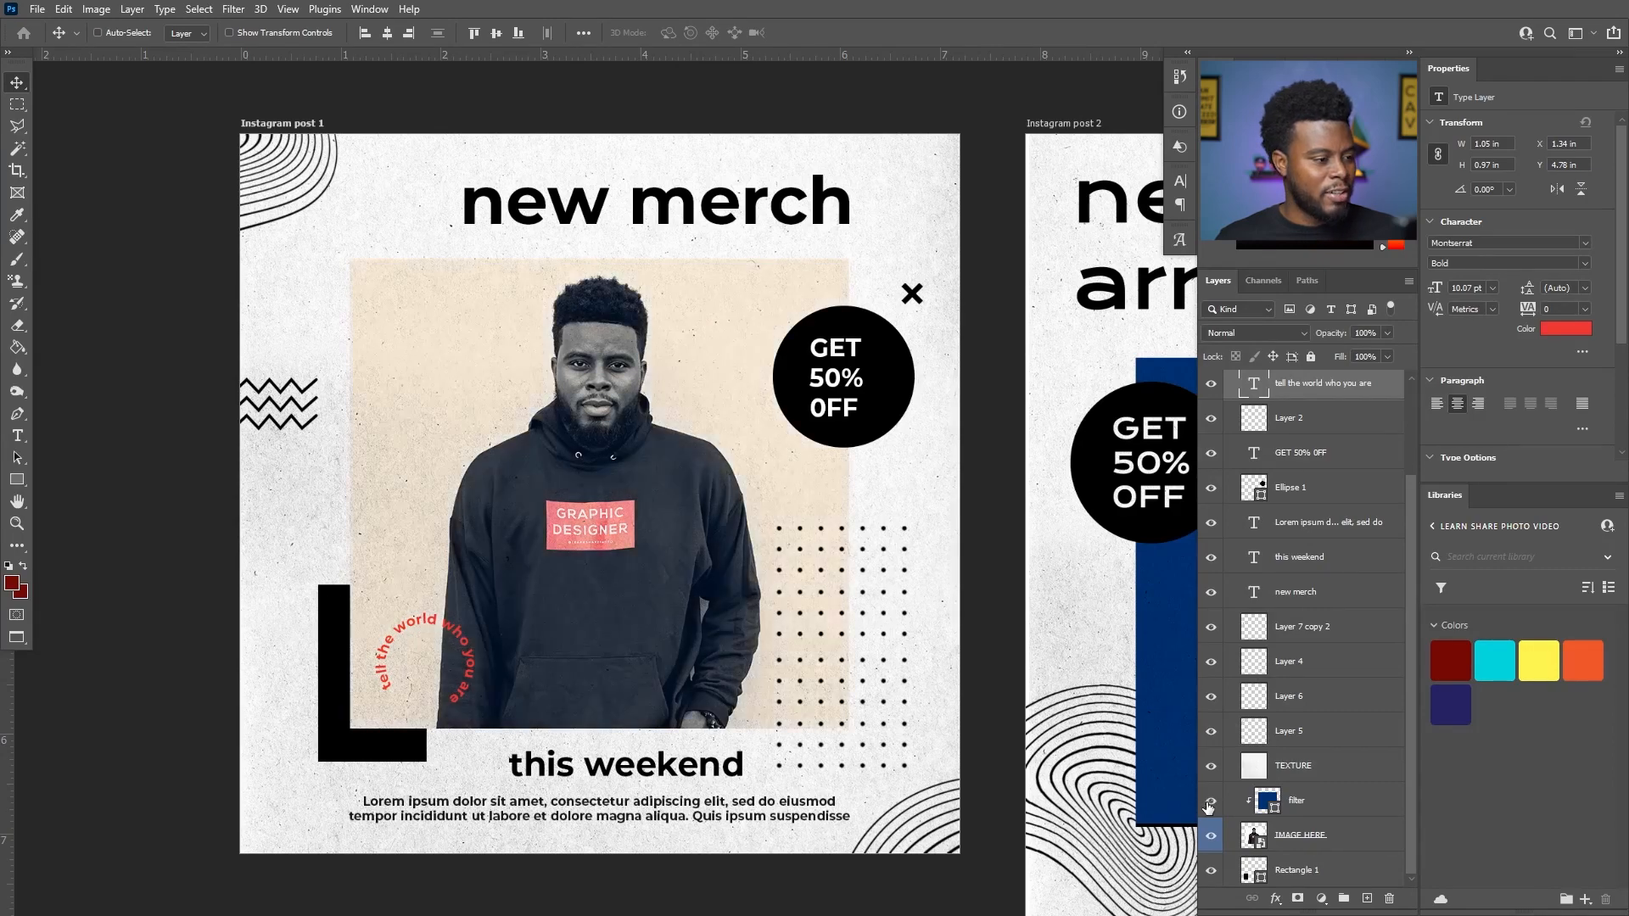
left_click(1212, 802)
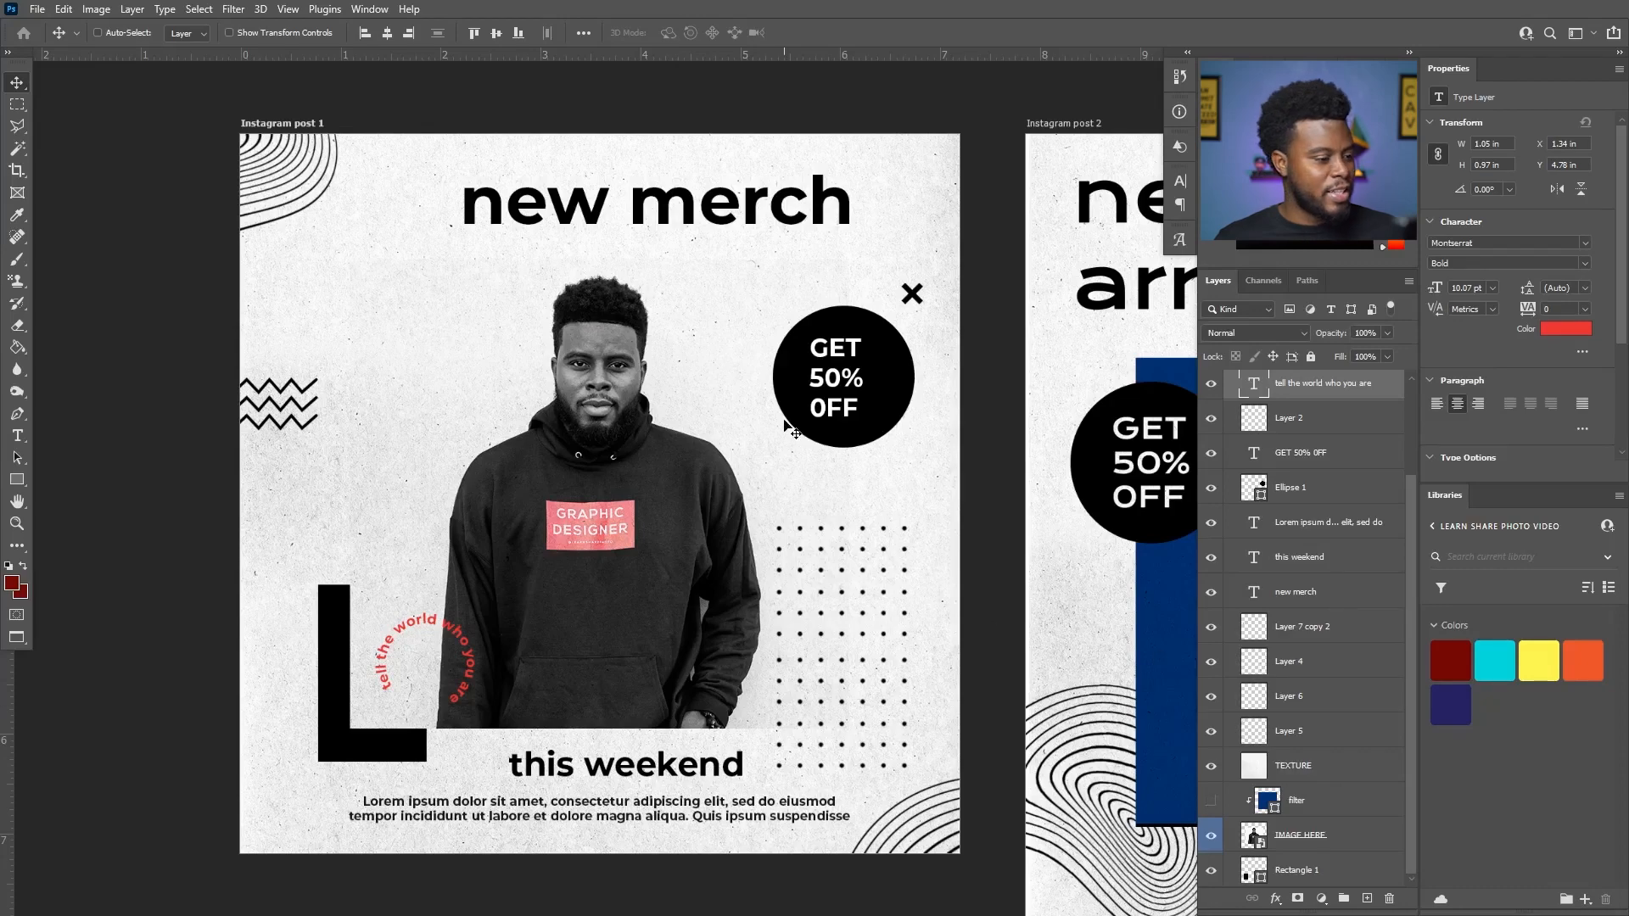
- Select the "GET 50% OFF" text layer on the Instagram post 1 artboard and hide it
scroll(723, 387, "down", 1)
scroll(723, 387, "down", 1)
scroll(724, 387, "up", 2)
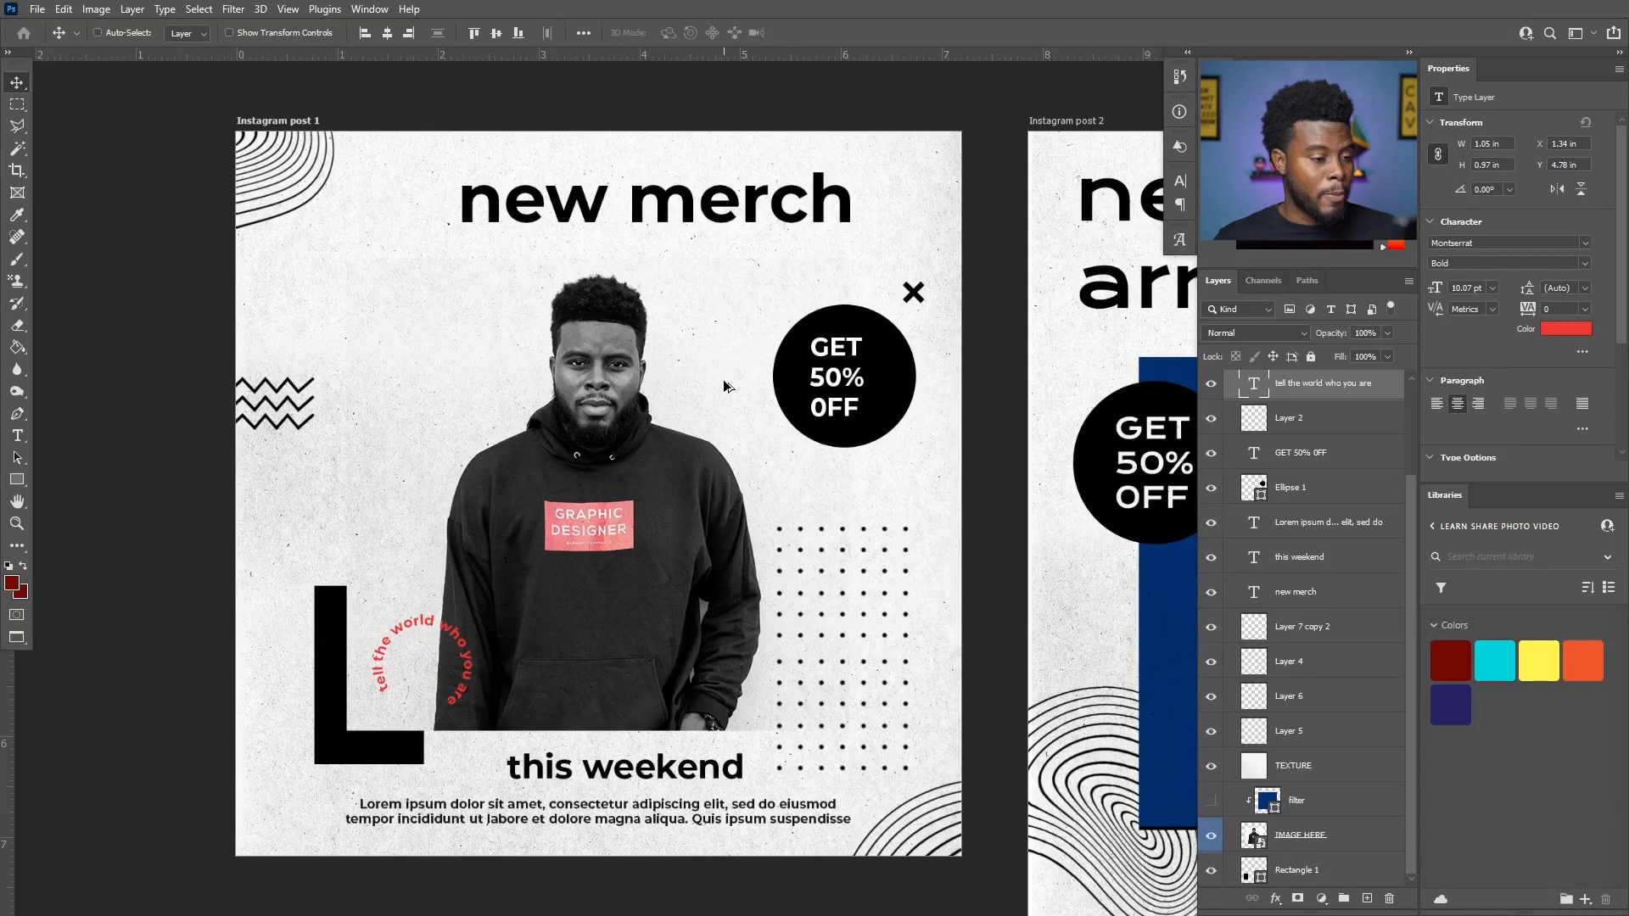
scroll(1288, 556, "up", 2)
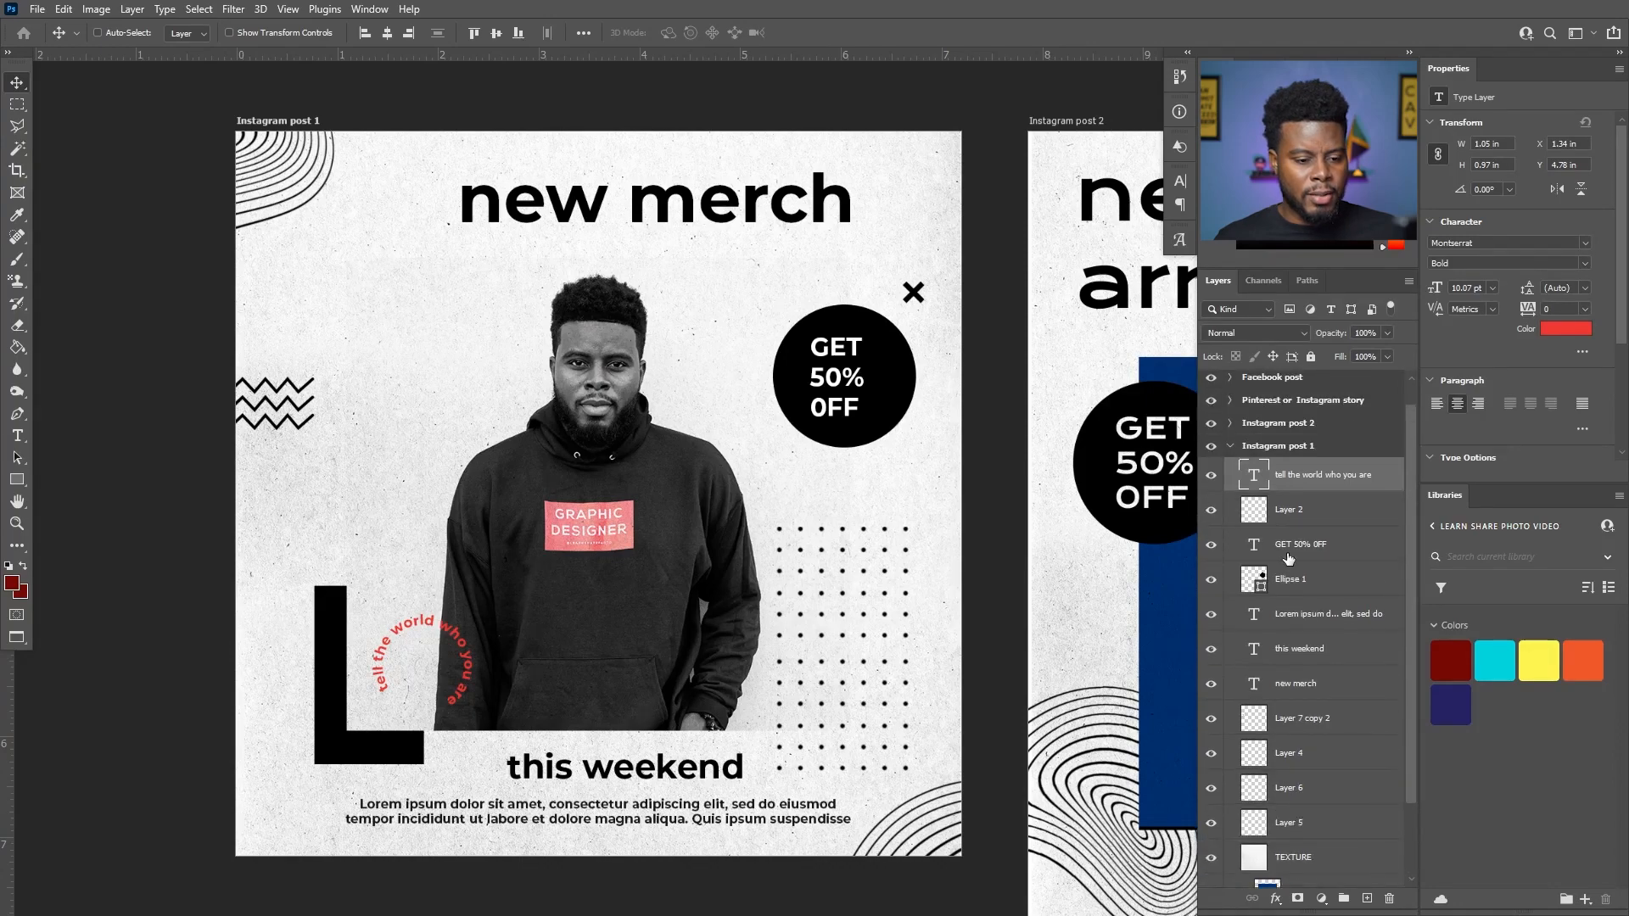
left_click(1210, 545)
left_click(1211, 547)
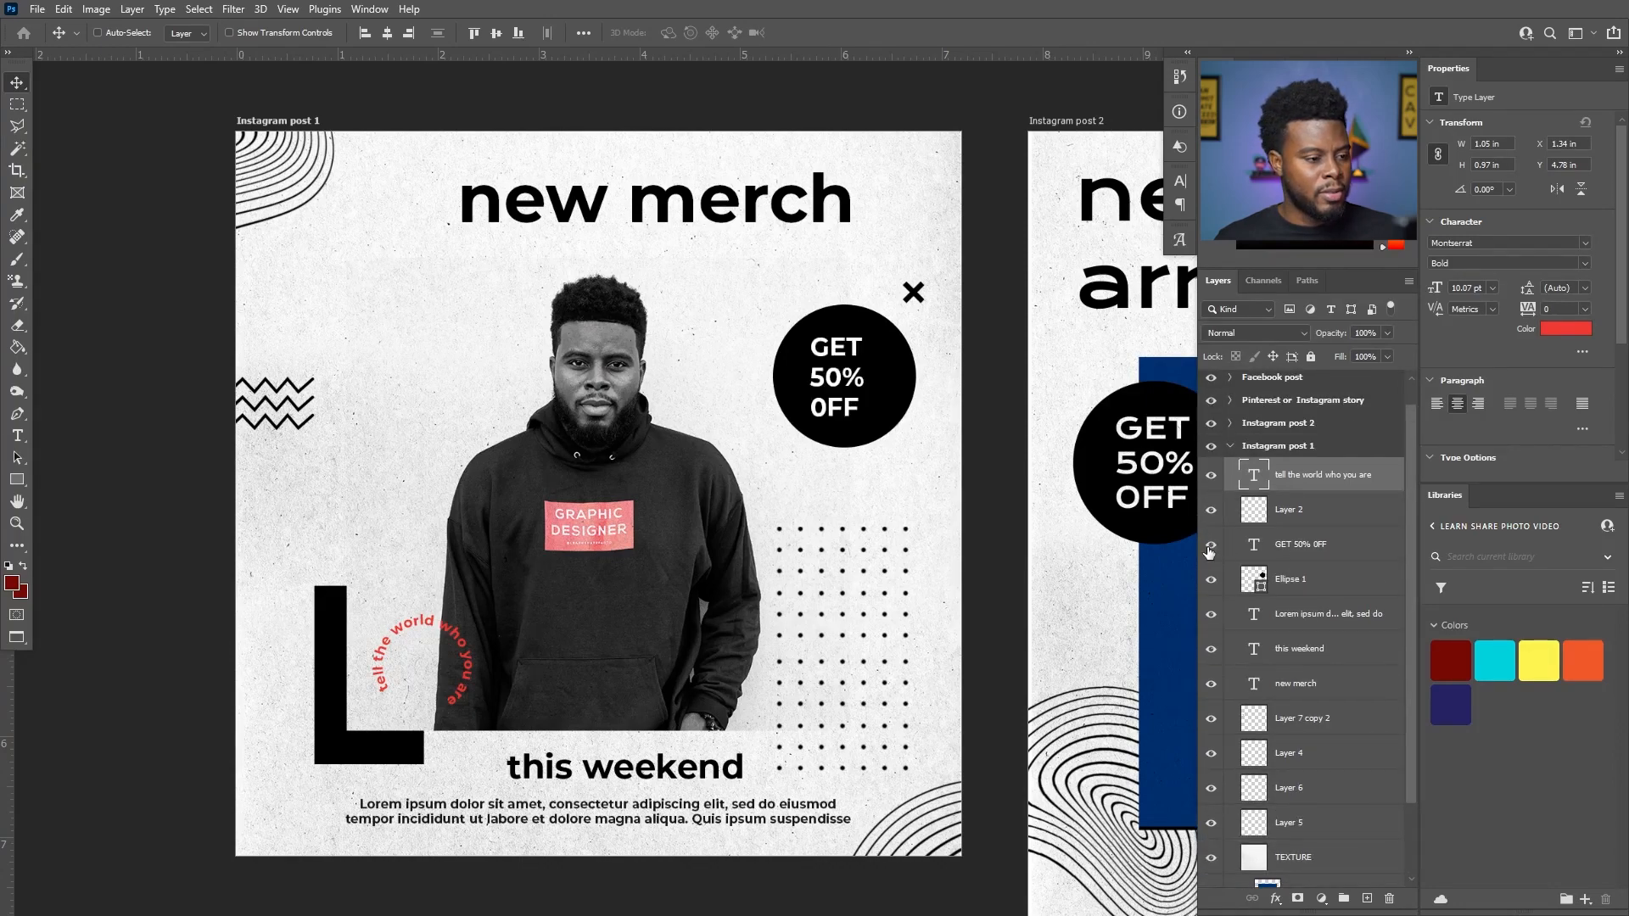
left_click(1289, 545)
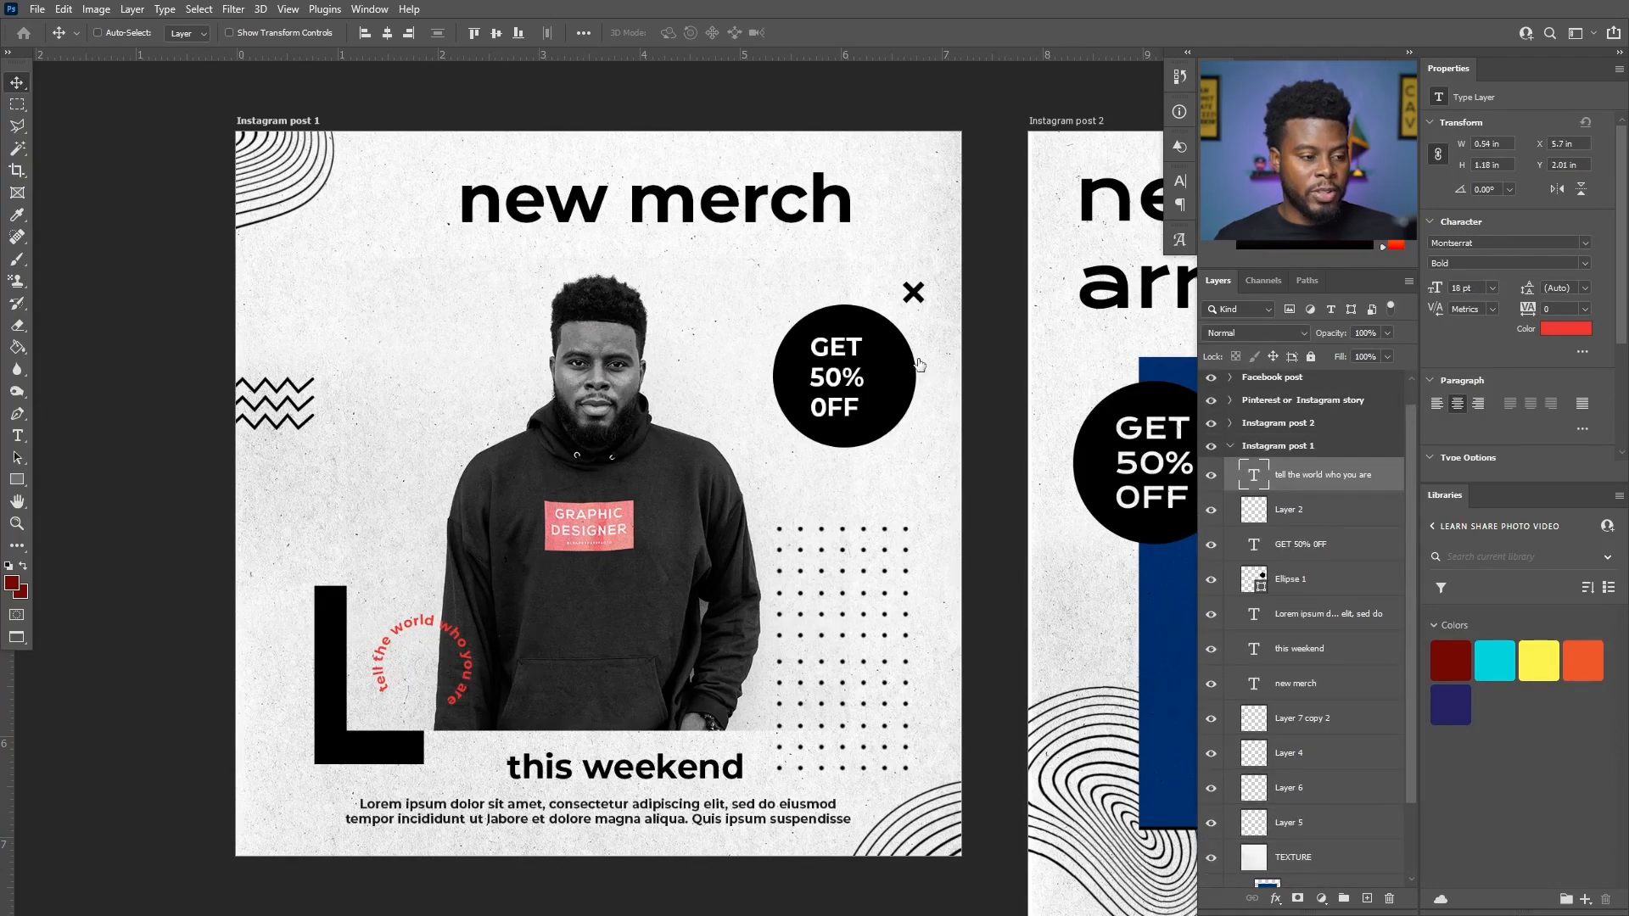
left_click(1212, 544)
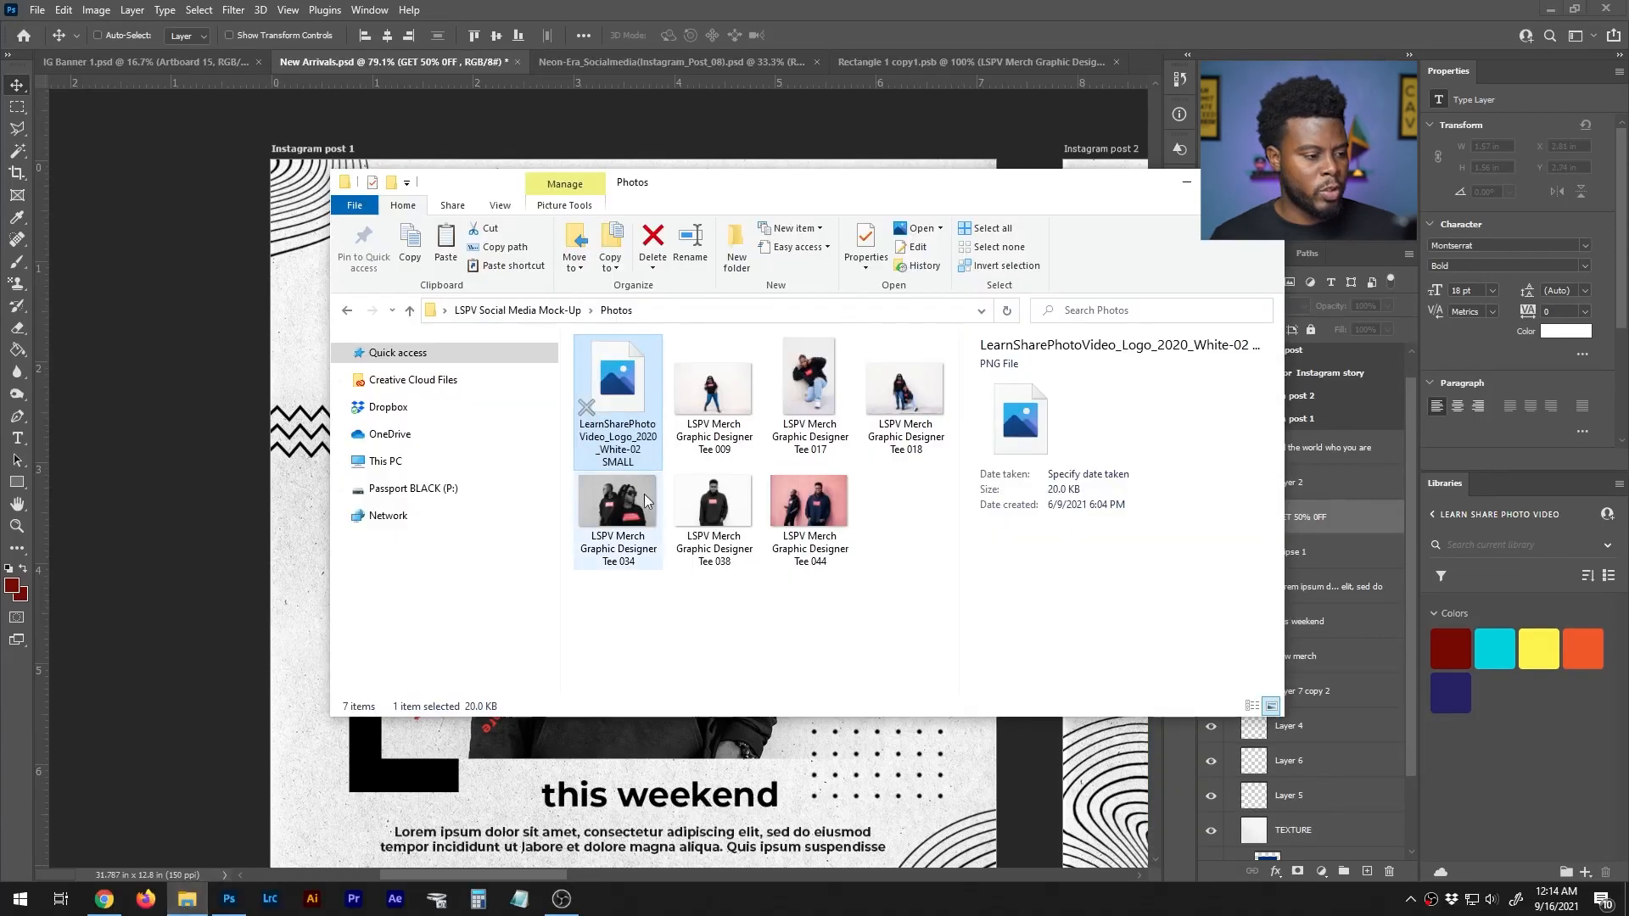
- Place the white LearnSharePhotoVideo_Logo_2020_White-02 SMALL logo in the black circle, scaled to about 0.77 in wide
left_click_drag(644, 494, 927, 418)
left_click_drag(976, 315, 915, 397)
key("Return")
- Align the horizontal and vertical centers of the logo and the Ellipse 1 circle
scroll(1305, 519, "down", 1)
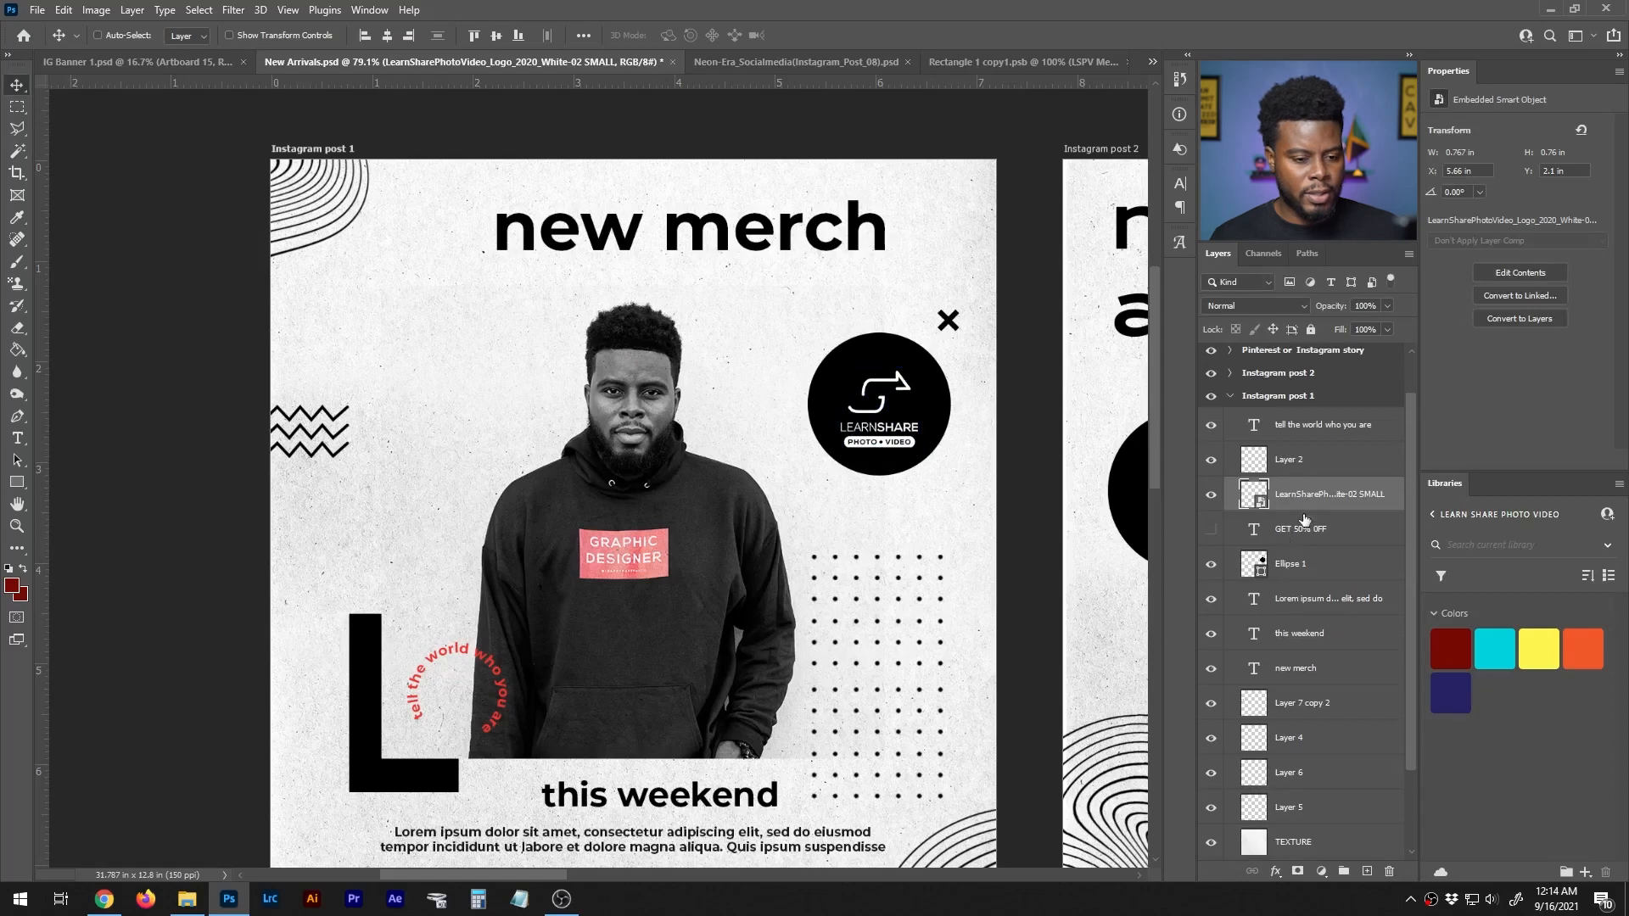
left_click(1311, 561)
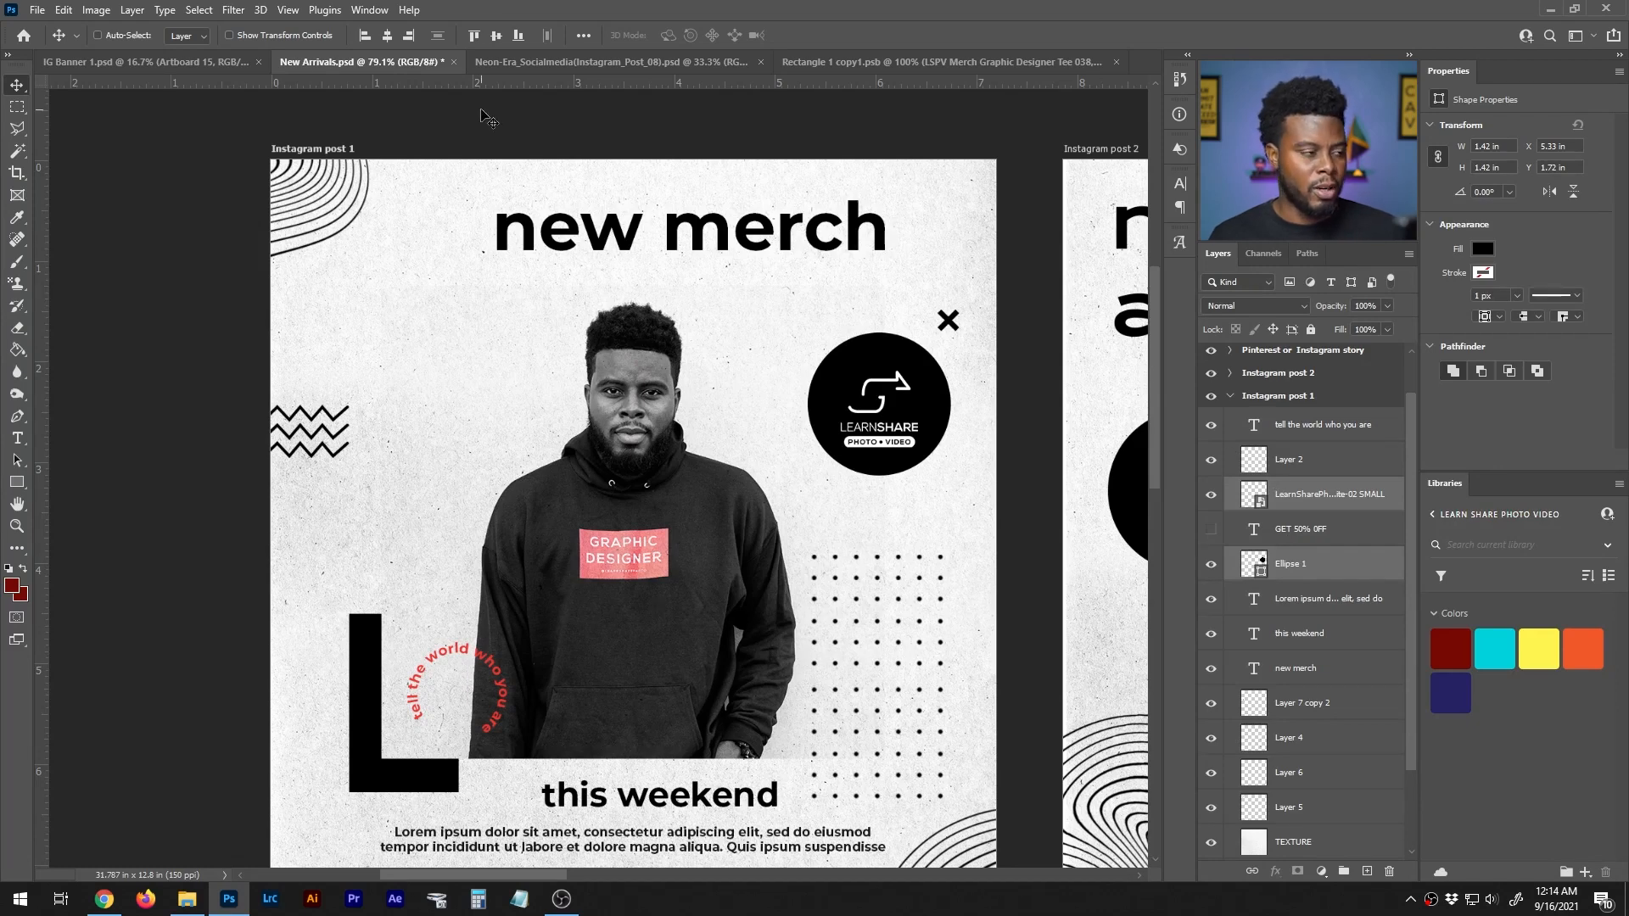
left_click(495, 35)
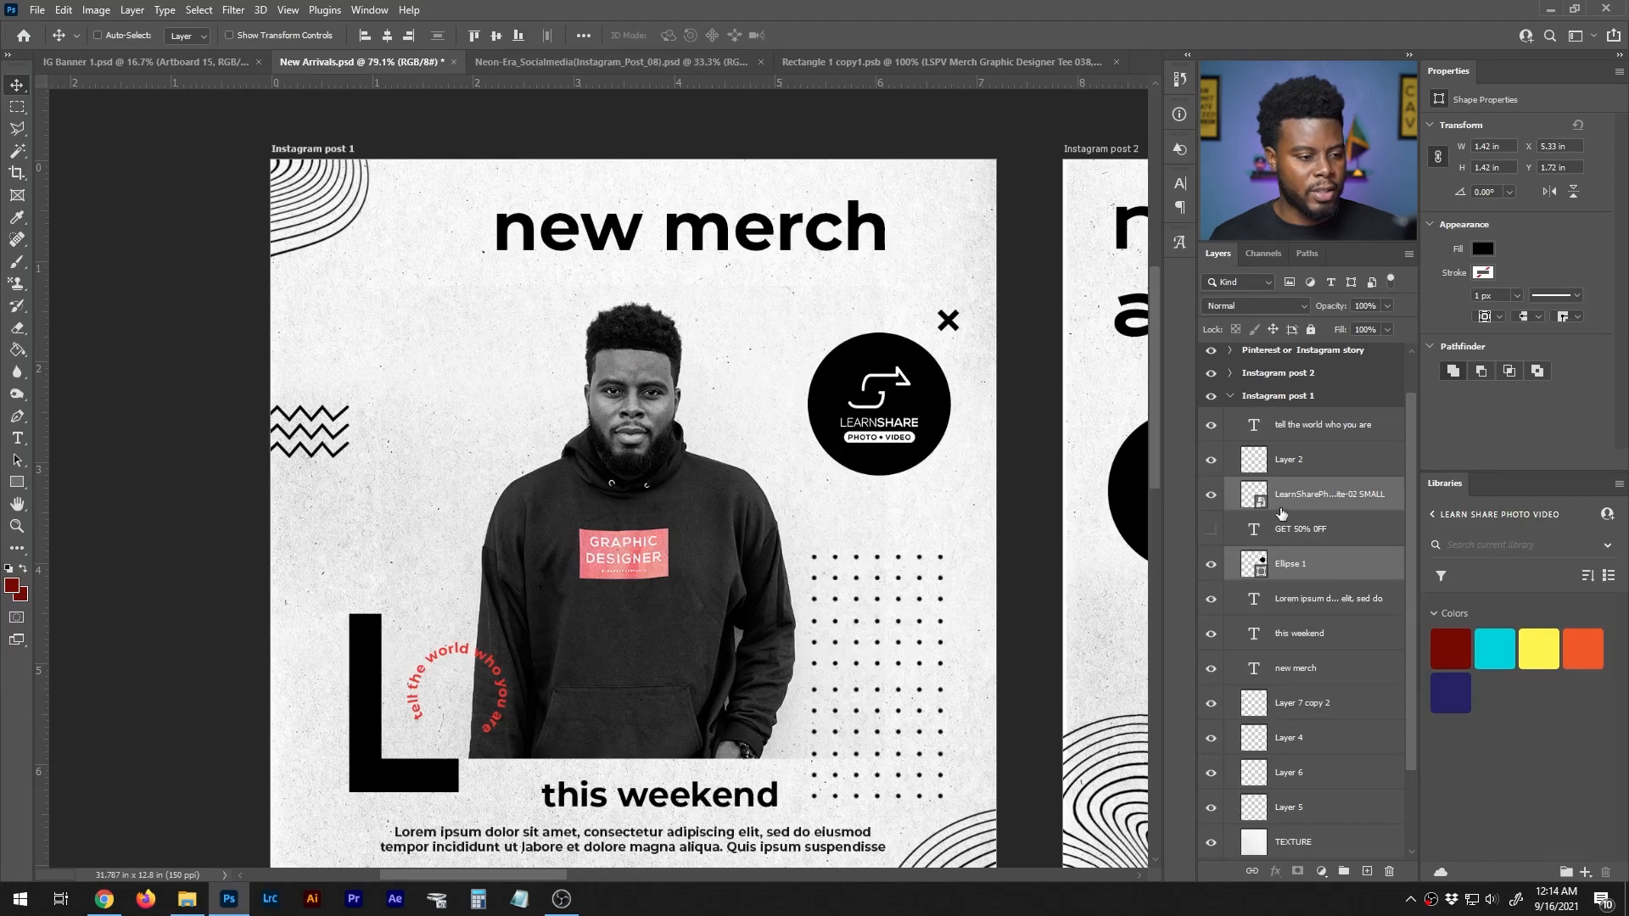
- Look at the source photo in Rectangle 1 copy1.psb and return to New Arrivals.psd
scroll(878, 418, "down", 1)
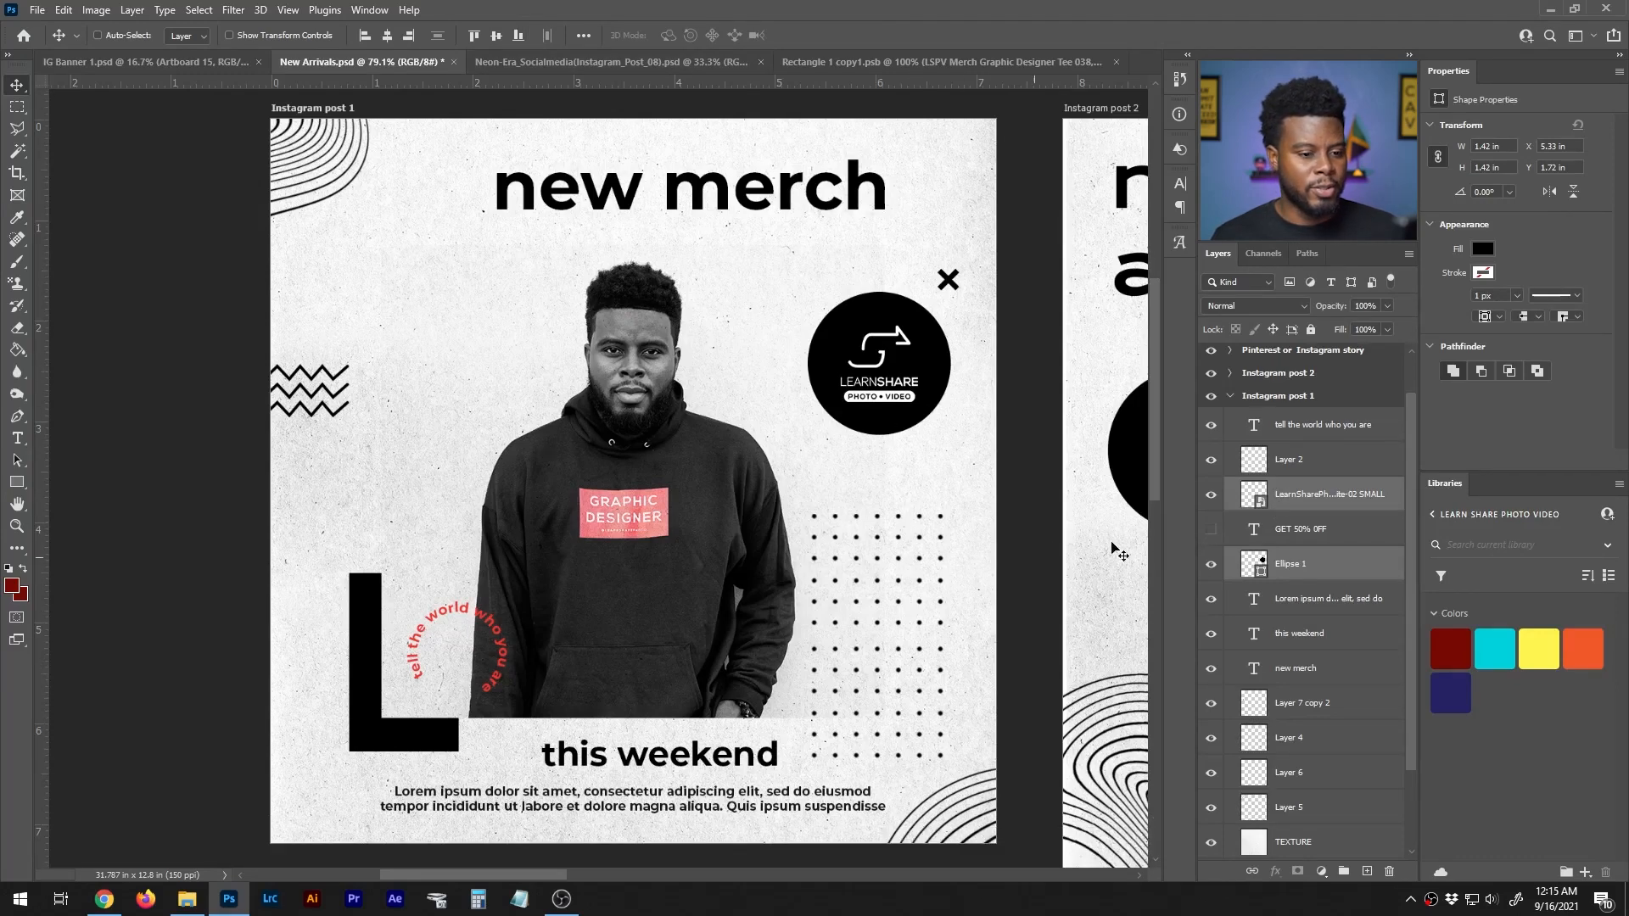
left_click(939, 62)
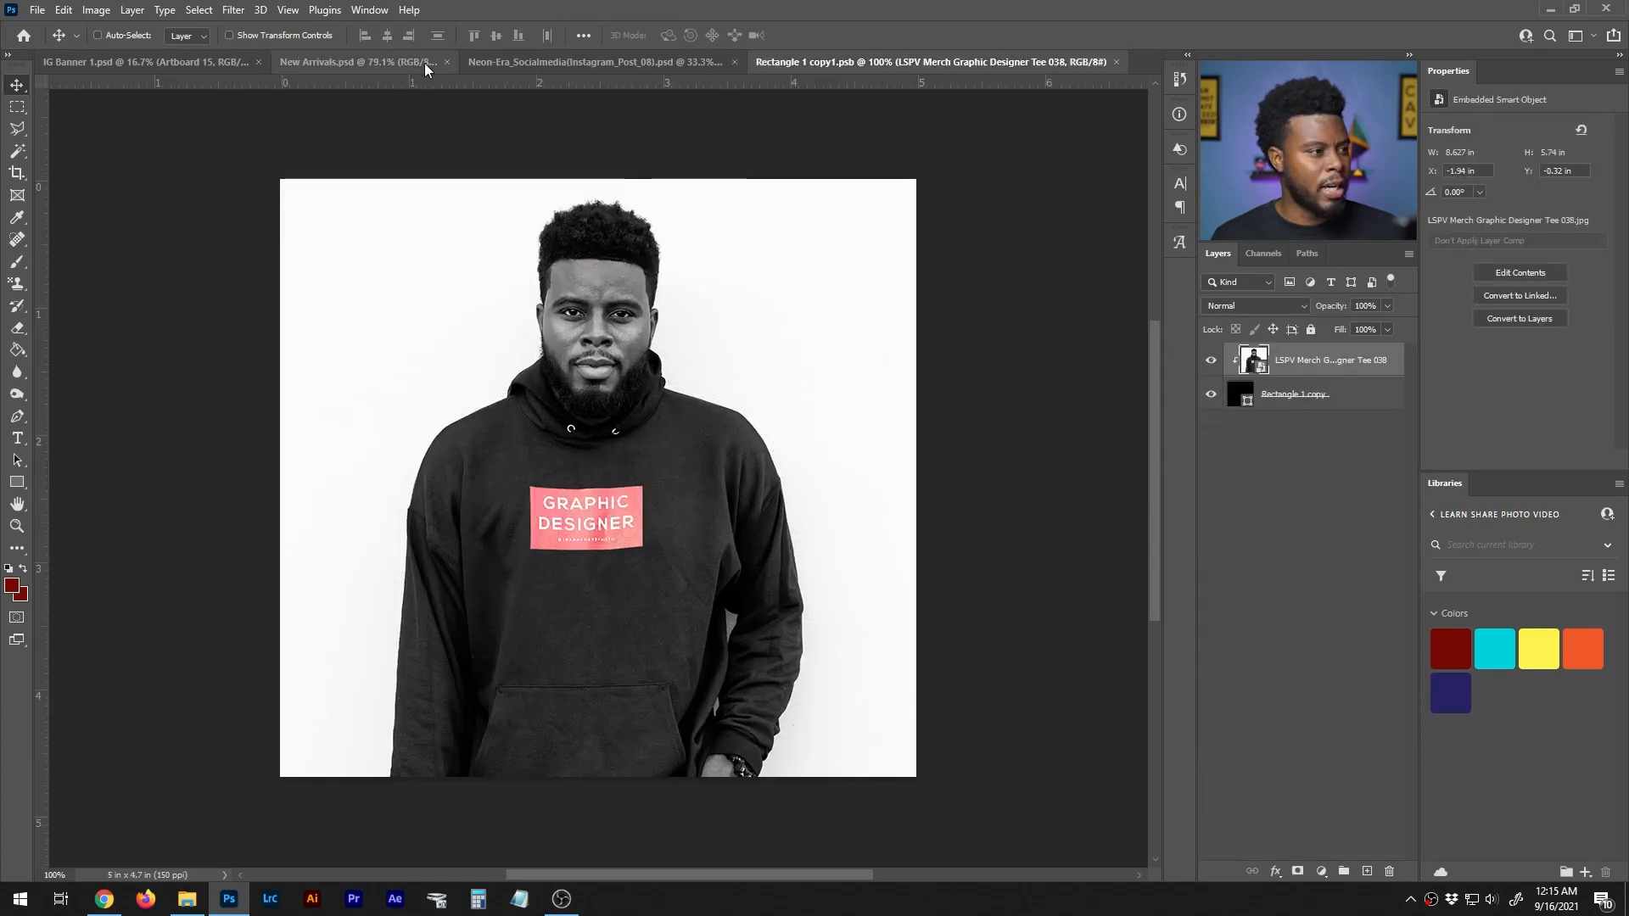
left_click(373, 62)
scroll(1264, 620, "down", 2)
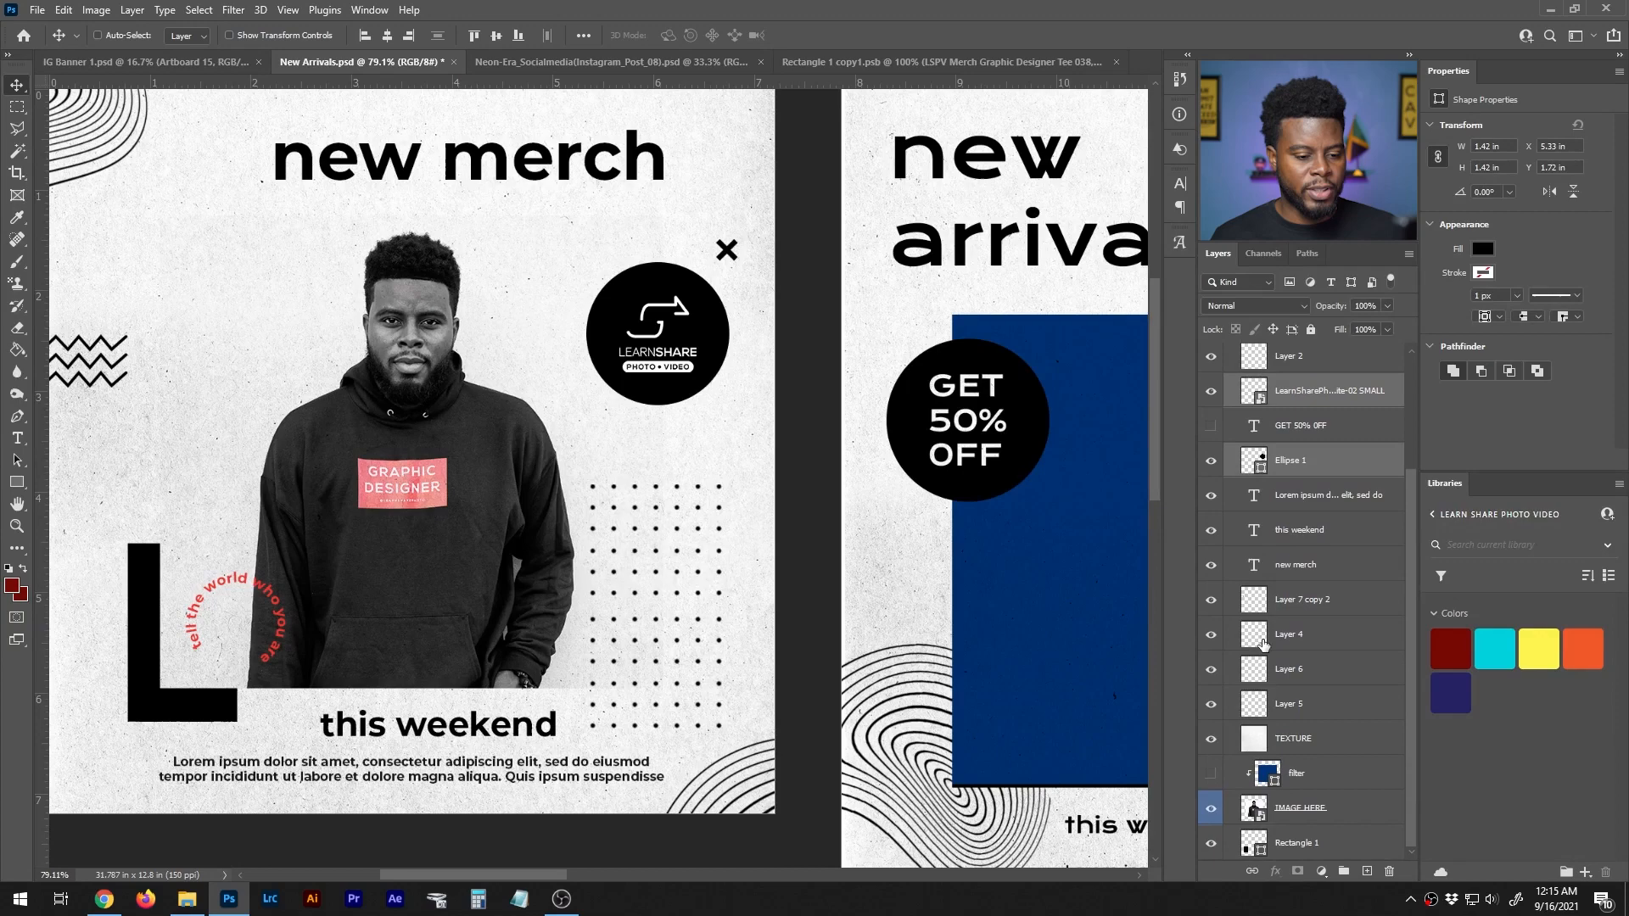
- Select the IMAGE HERE photo layer, confirm it by toggling its visibility, and scale the photo proportionally to about 103%
left_click(1296, 811)
left_click(1211, 809)
left_click(1210, 808)
scroll(419, 420, "left", 1)
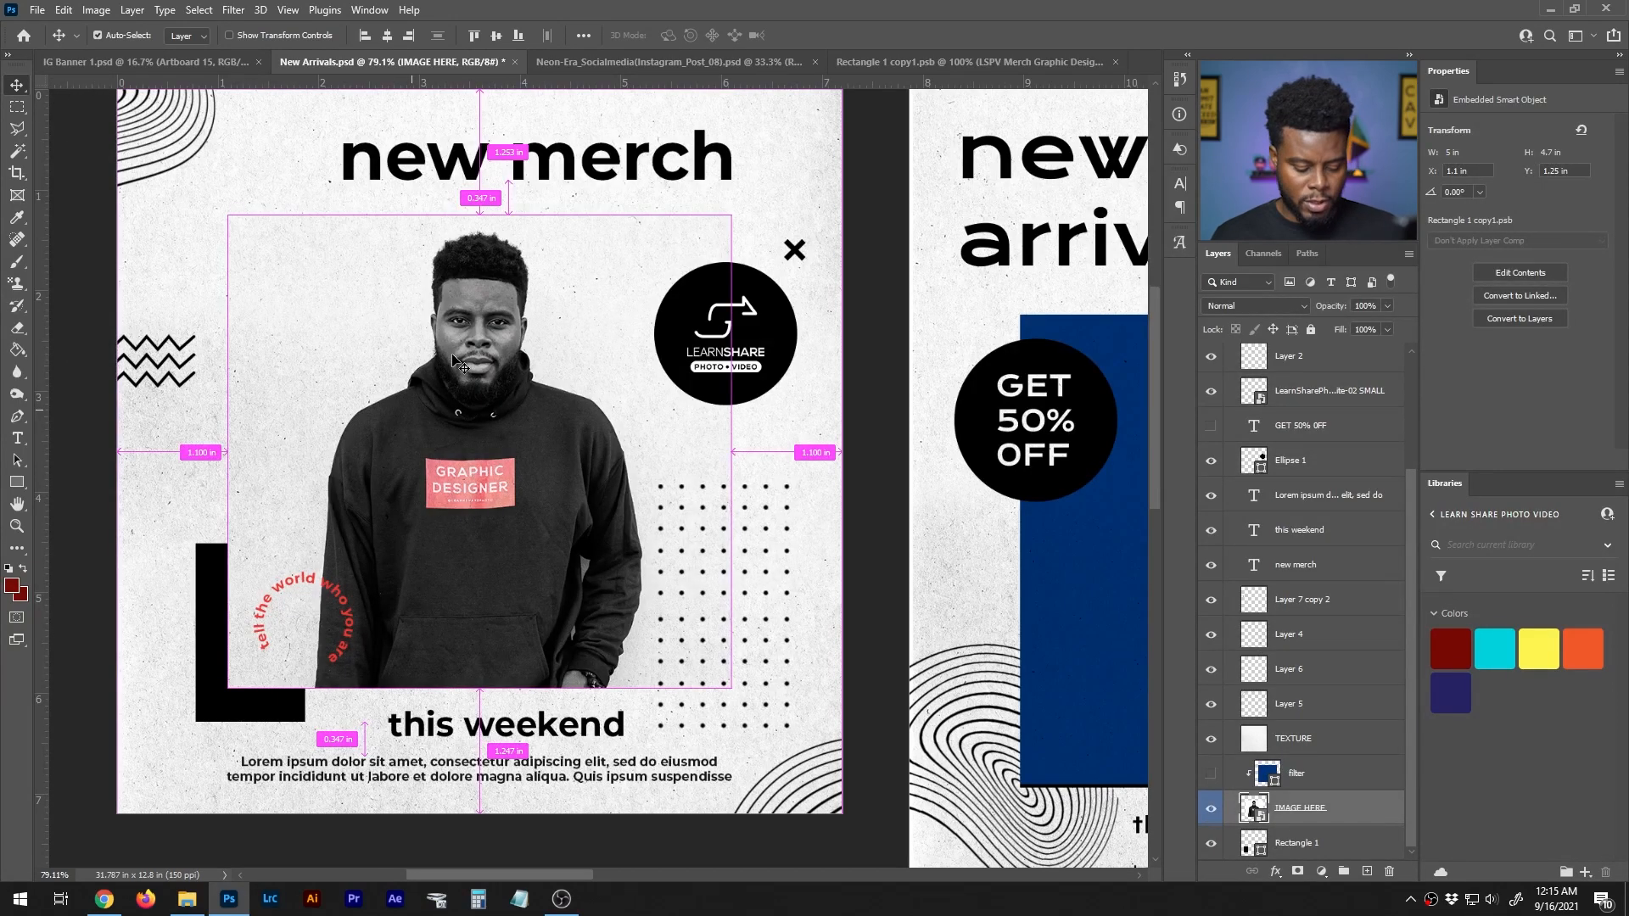
key("f")
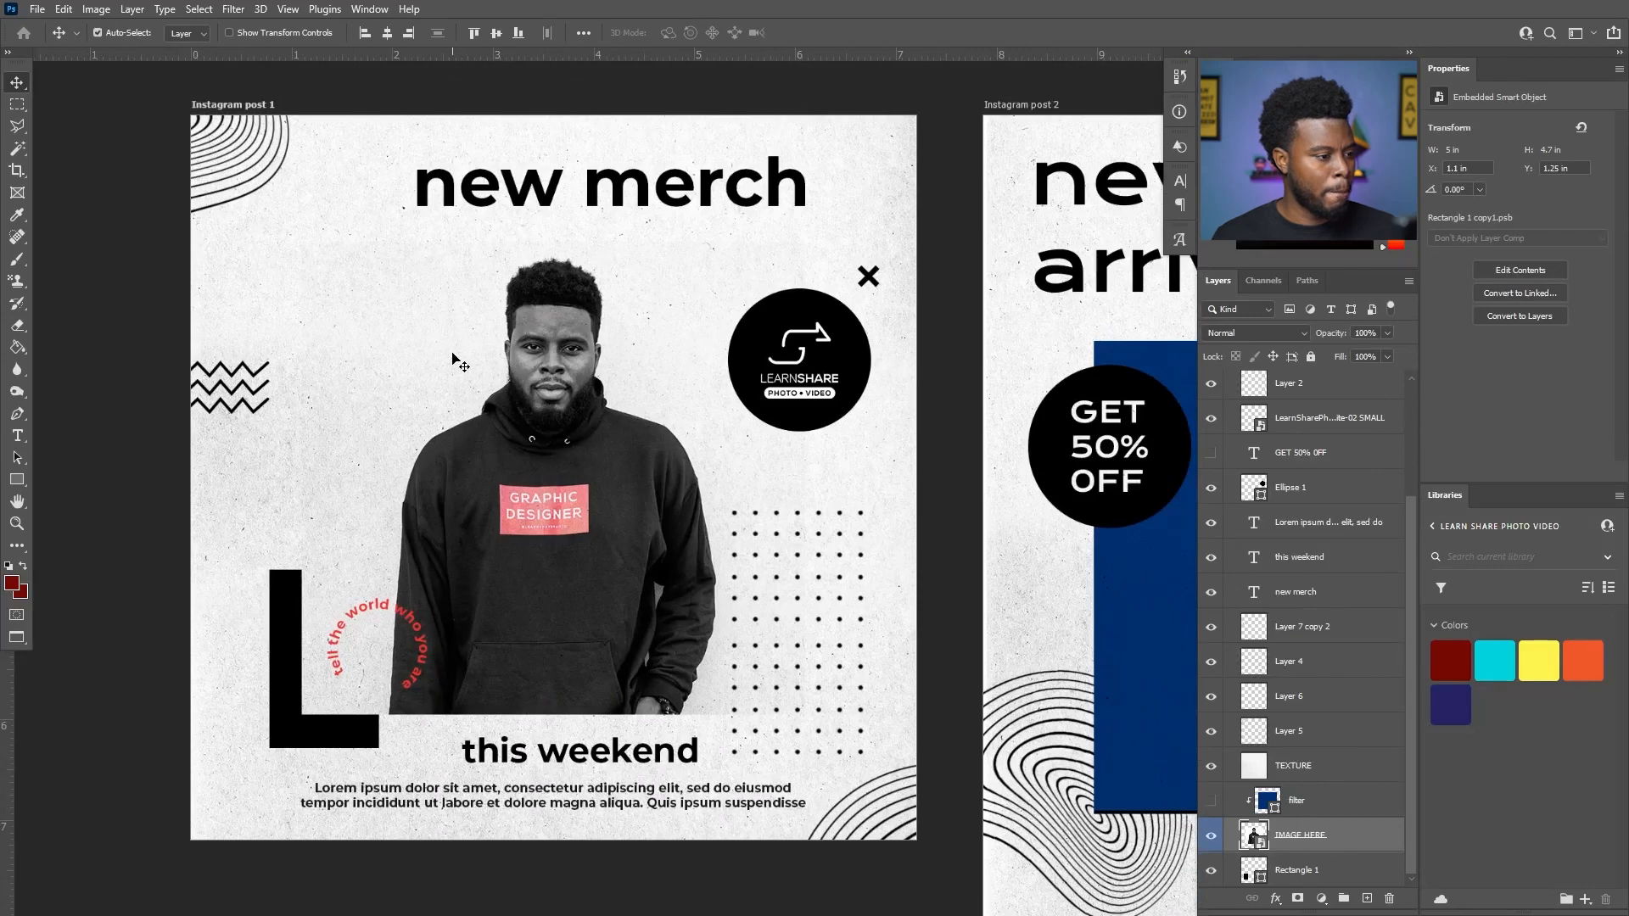
key("ctrl+t")
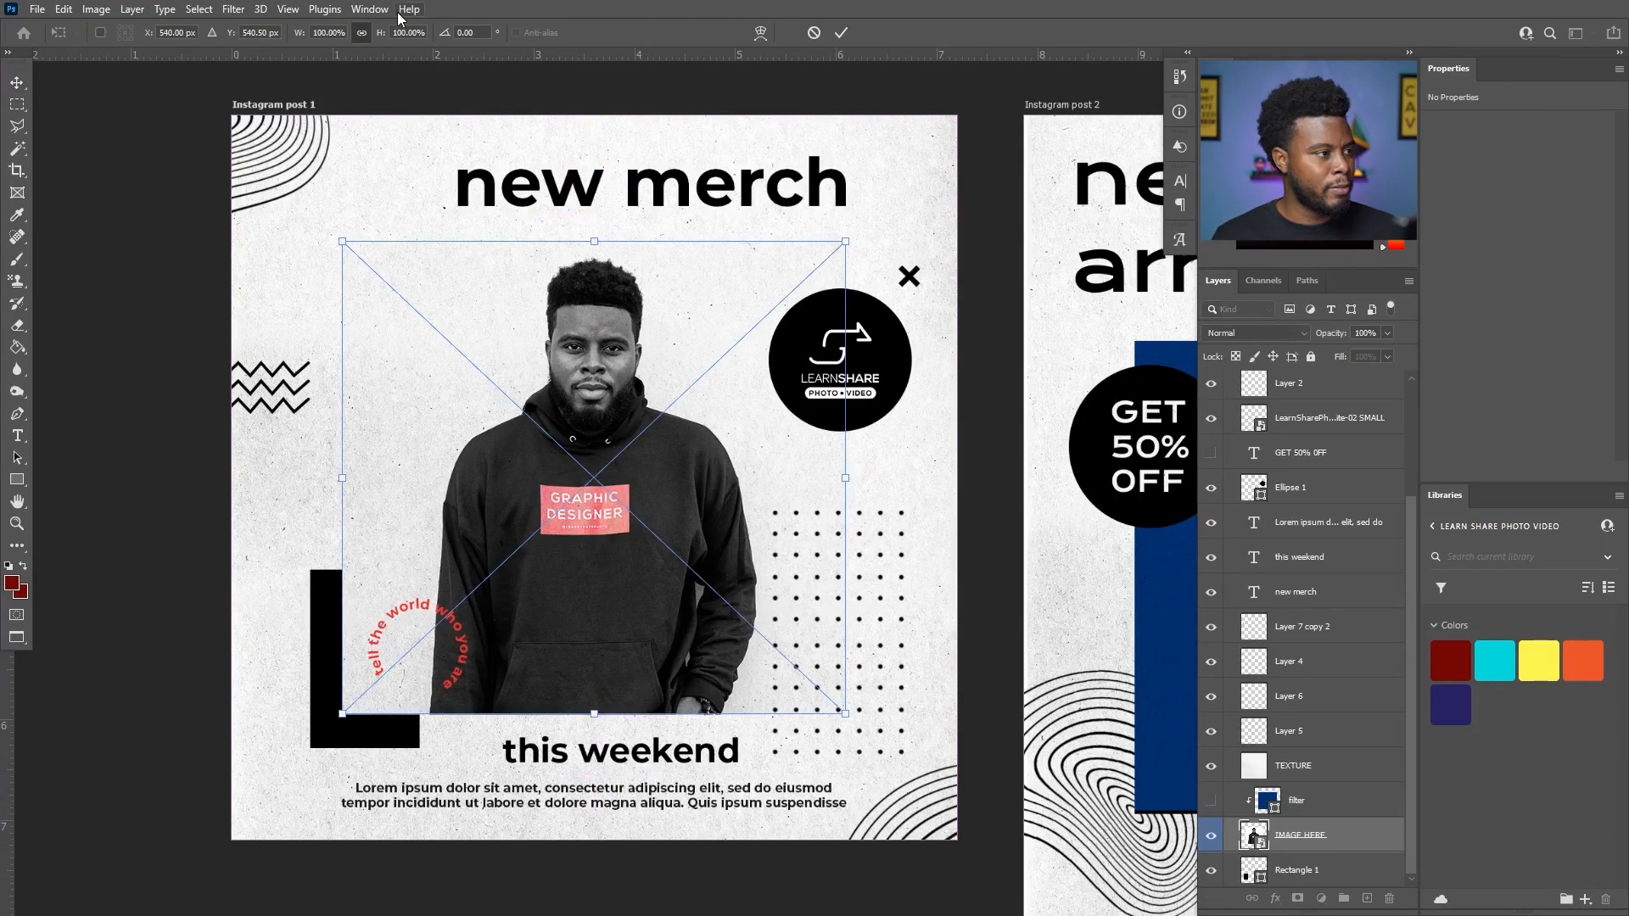
key("shift+Up")
key("shift+Up")
key("shift+Down")
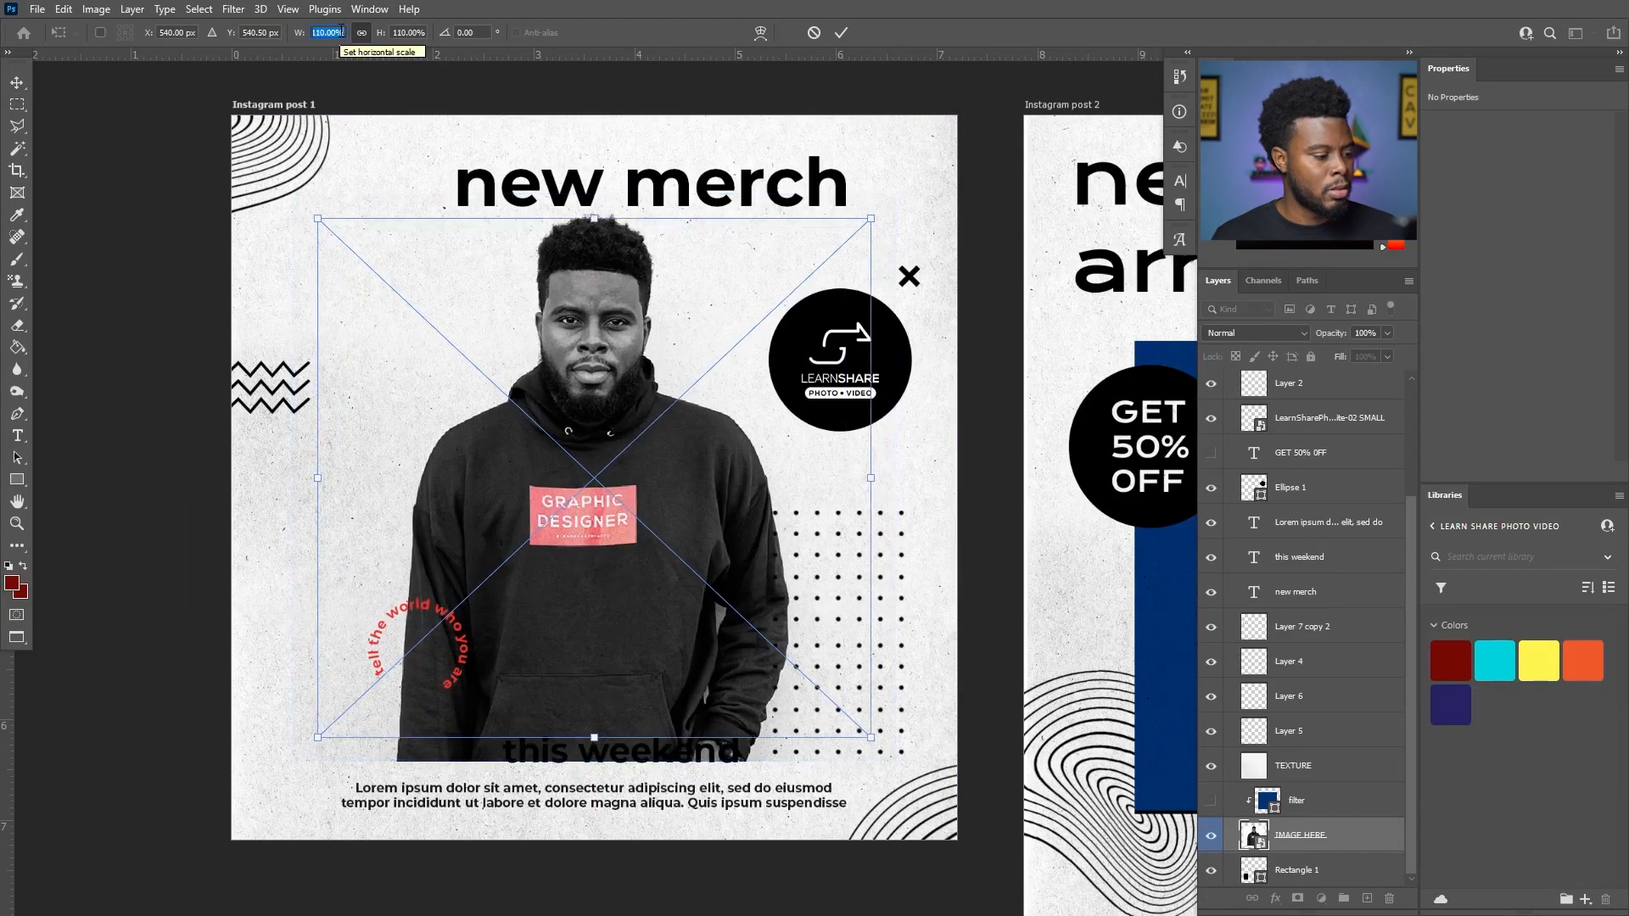
key("shift+Up")
key("shift+Down")
key("shift+Down")
key("Up")
key("Up")
key("Up")
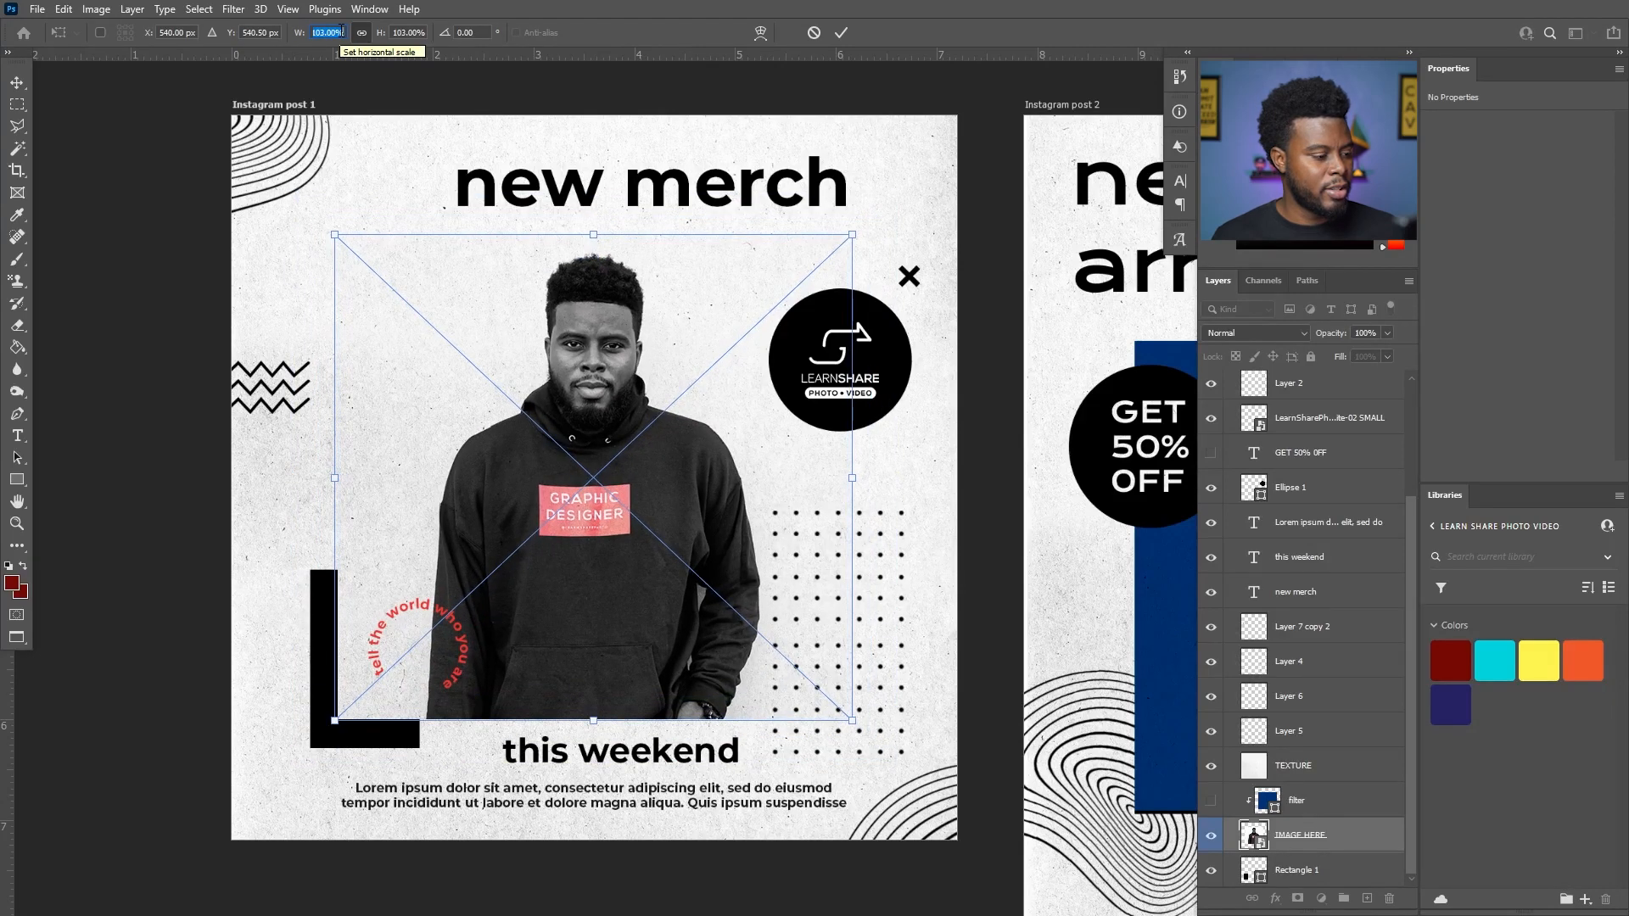
left_click(349, 28)
key("Return")
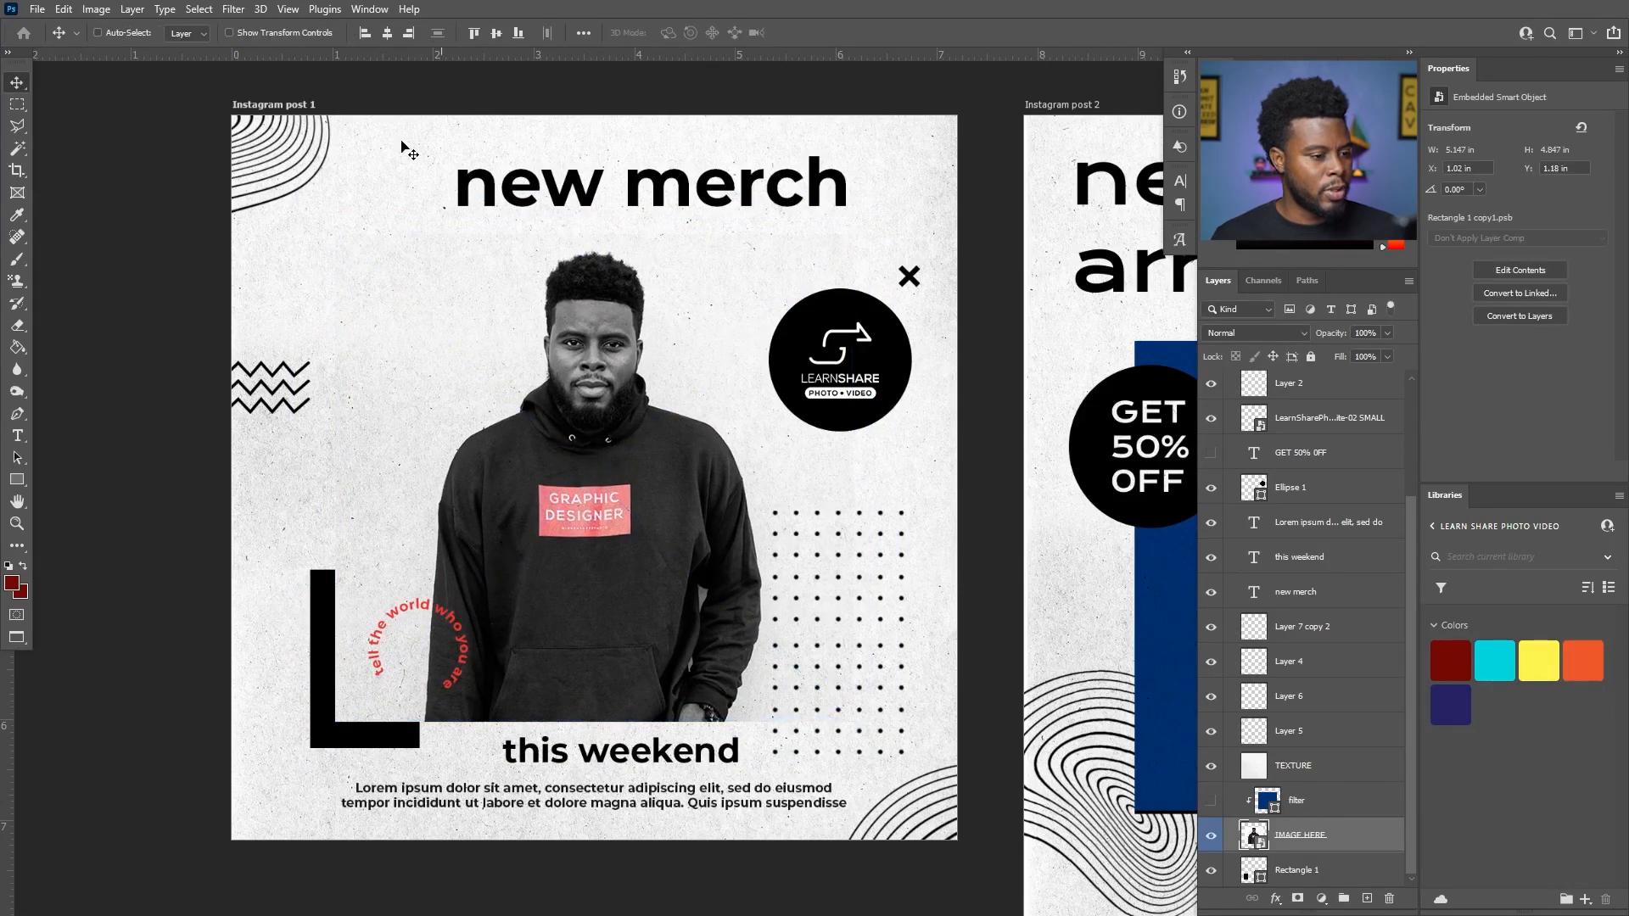
- Replace the "this weekend" text below the photo on Instagram post 1 with "get yours today"
scroll(935, 413, "down", 1)
scroll(929, 410, "down", 2)
scroll(927, 407, "up", 3)
key("t")
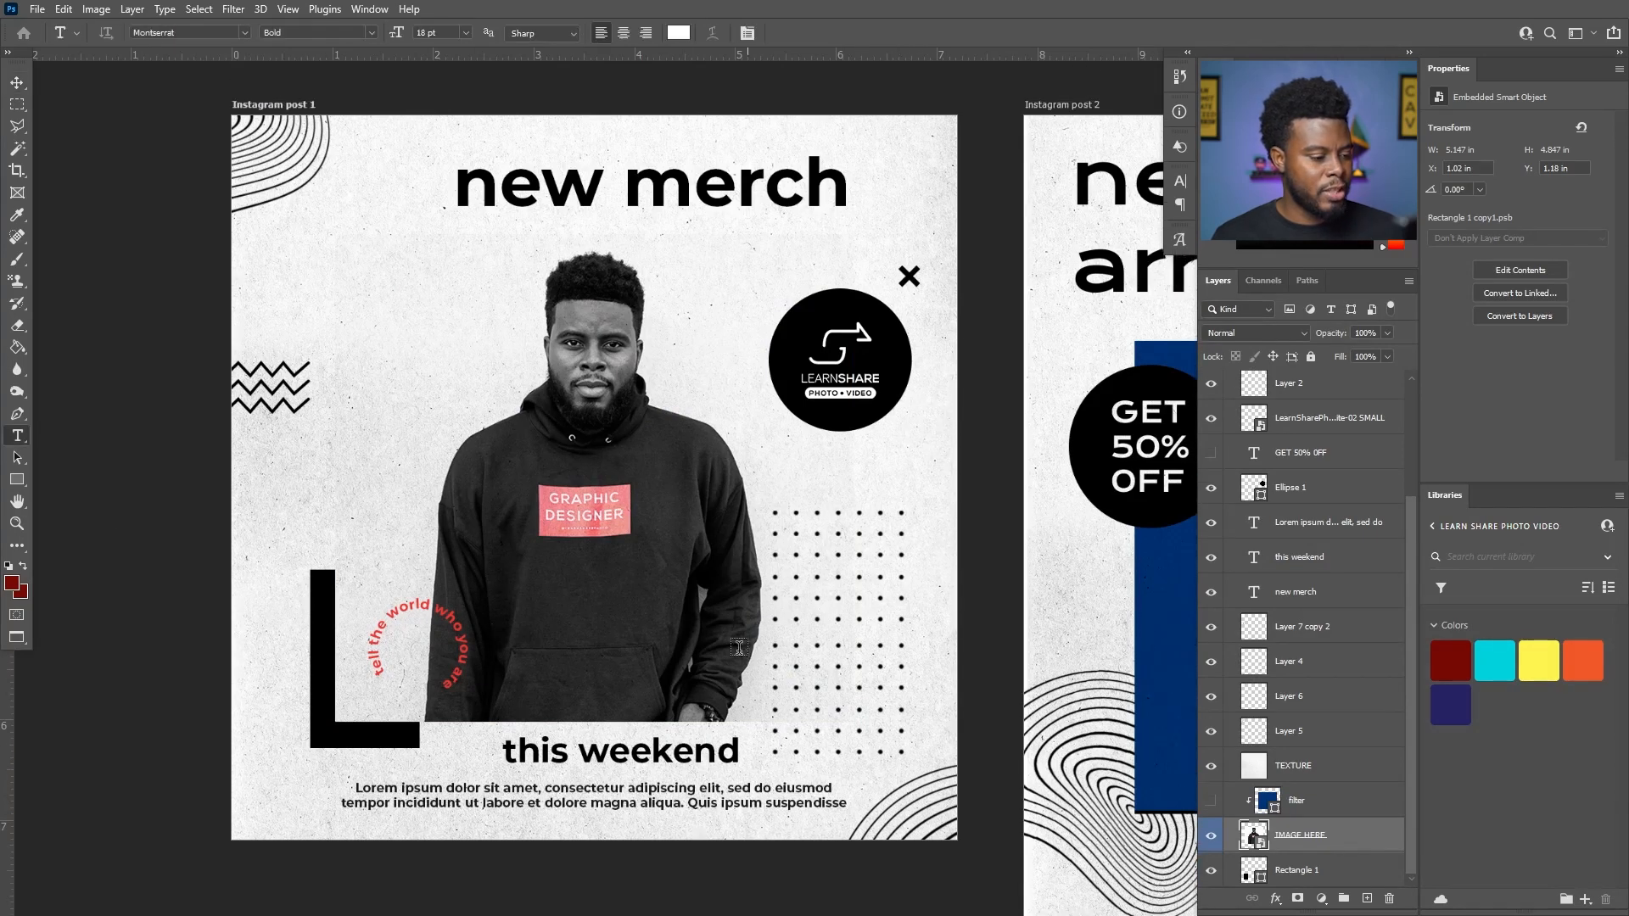
left_click(630, 758)
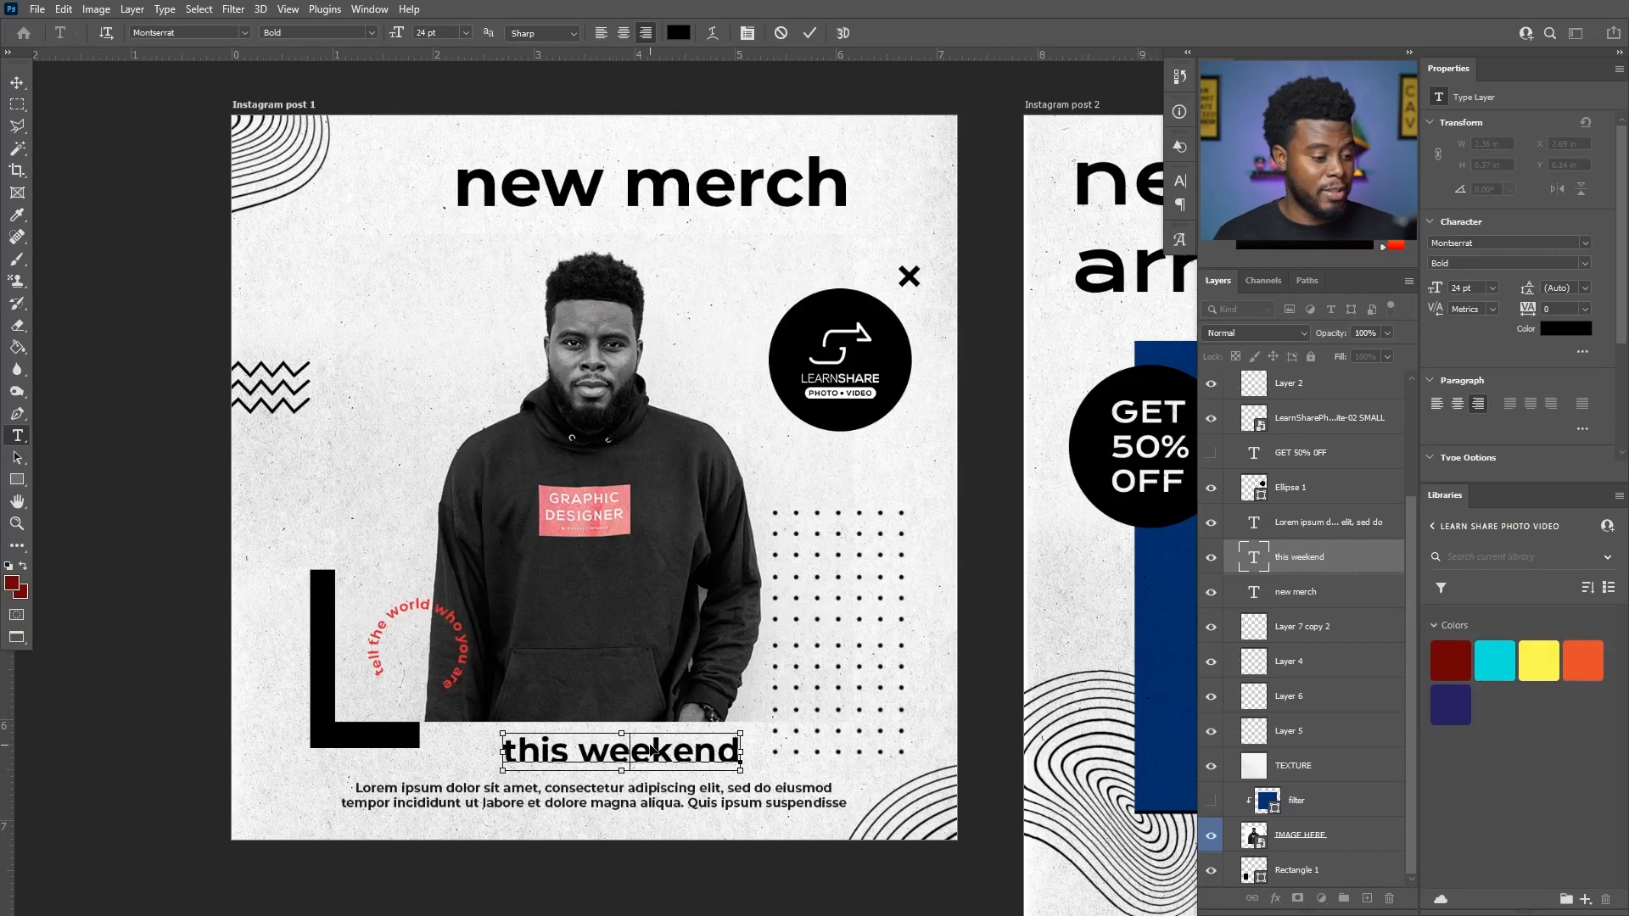
key("ctrl+a")
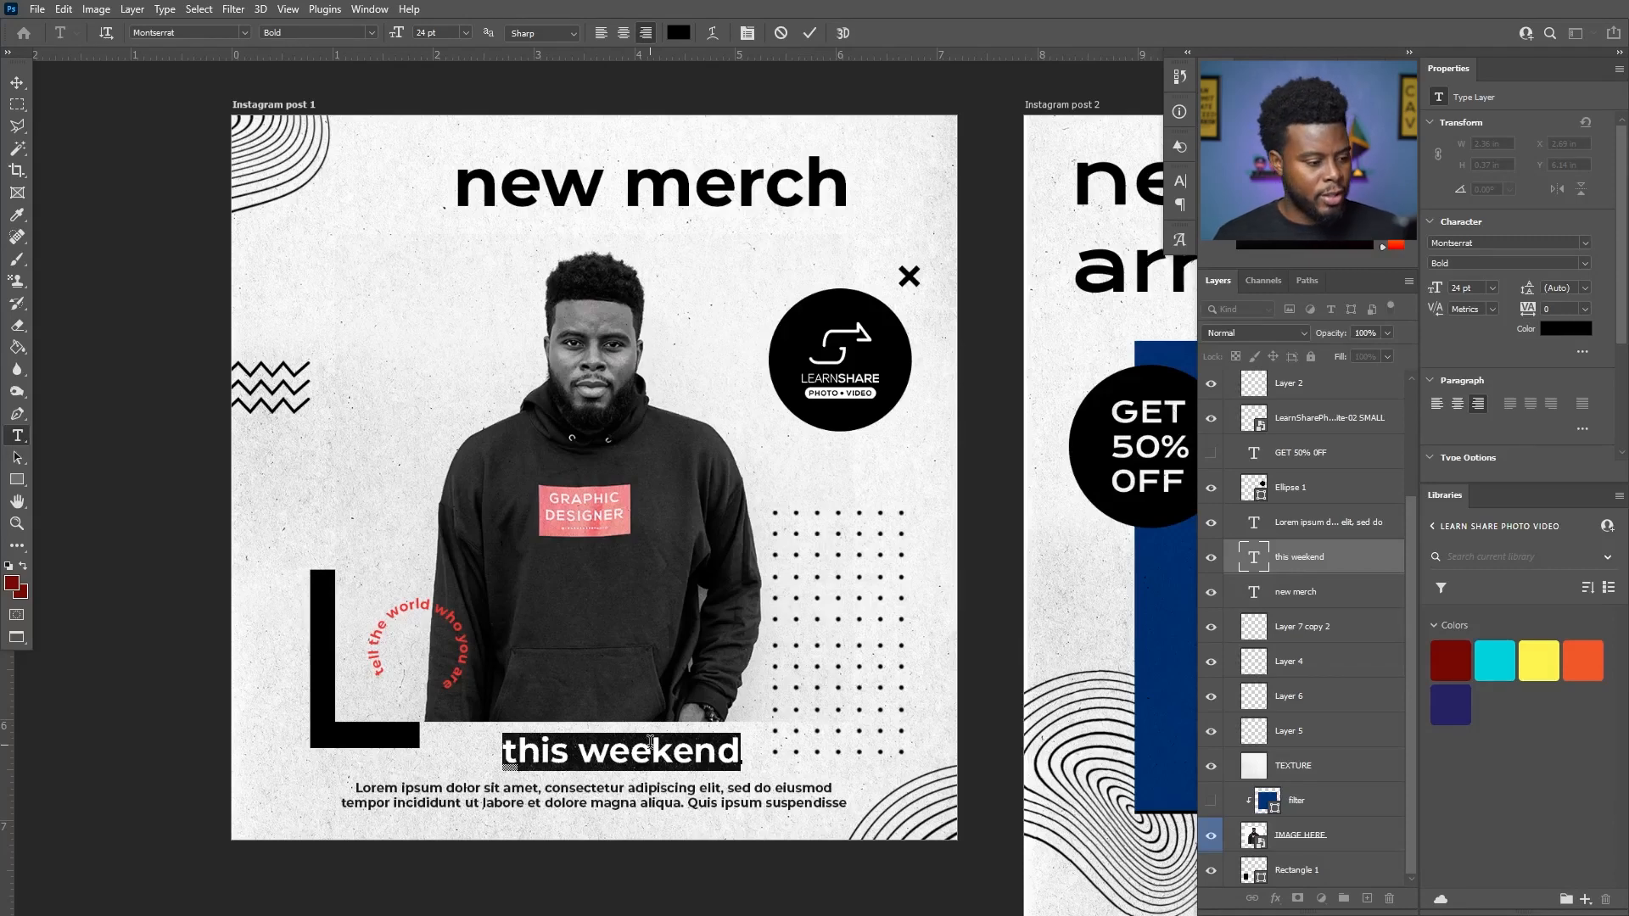
key("ctrl+h")
type("get yours today")
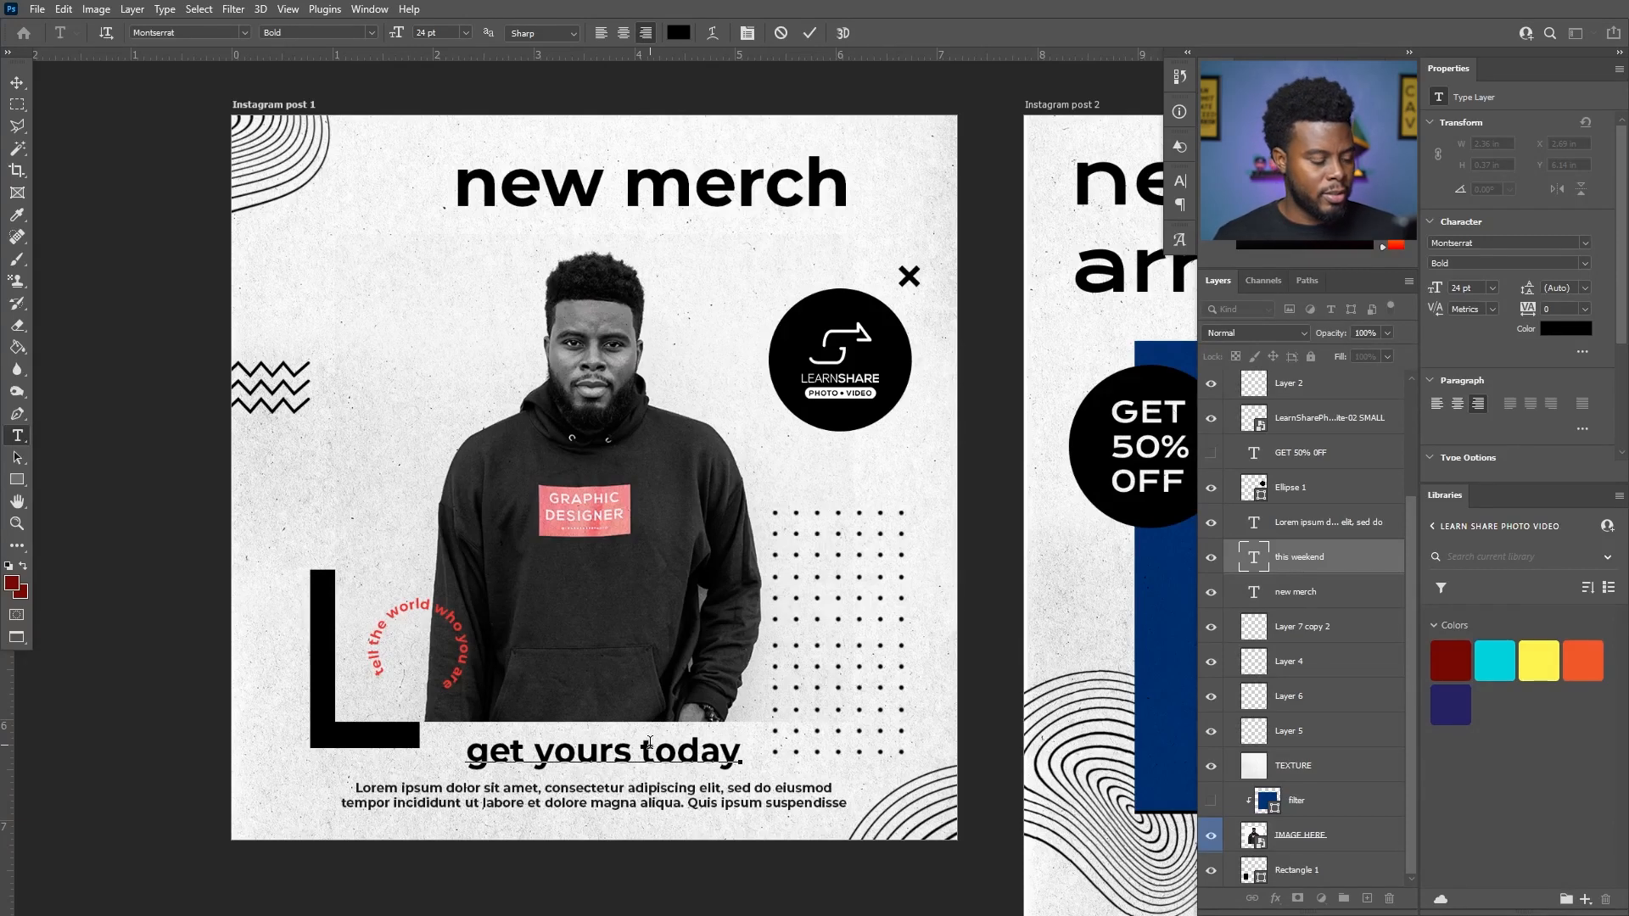
key("ctrl+Return")
key("v")
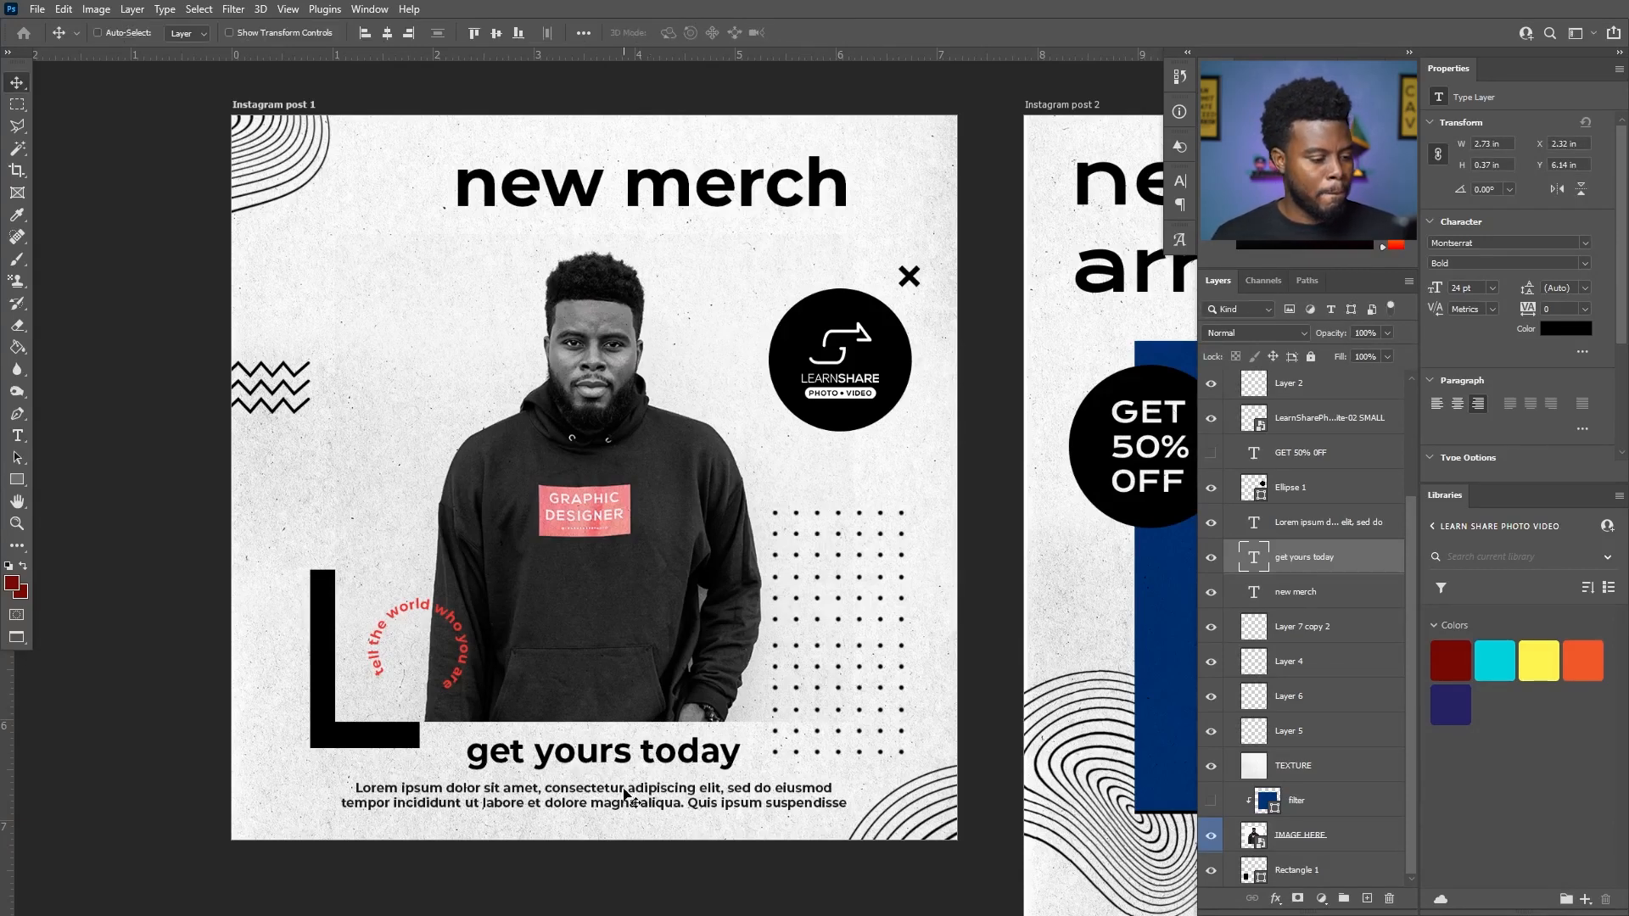
- Select the Lorem ipsum text layer below the headline without editing it and check it by toggling its visibility
key("t")
left_click(640, 800)
key("ctrl+Return")
left_click(1210, 524)
left_click(1210, 523)
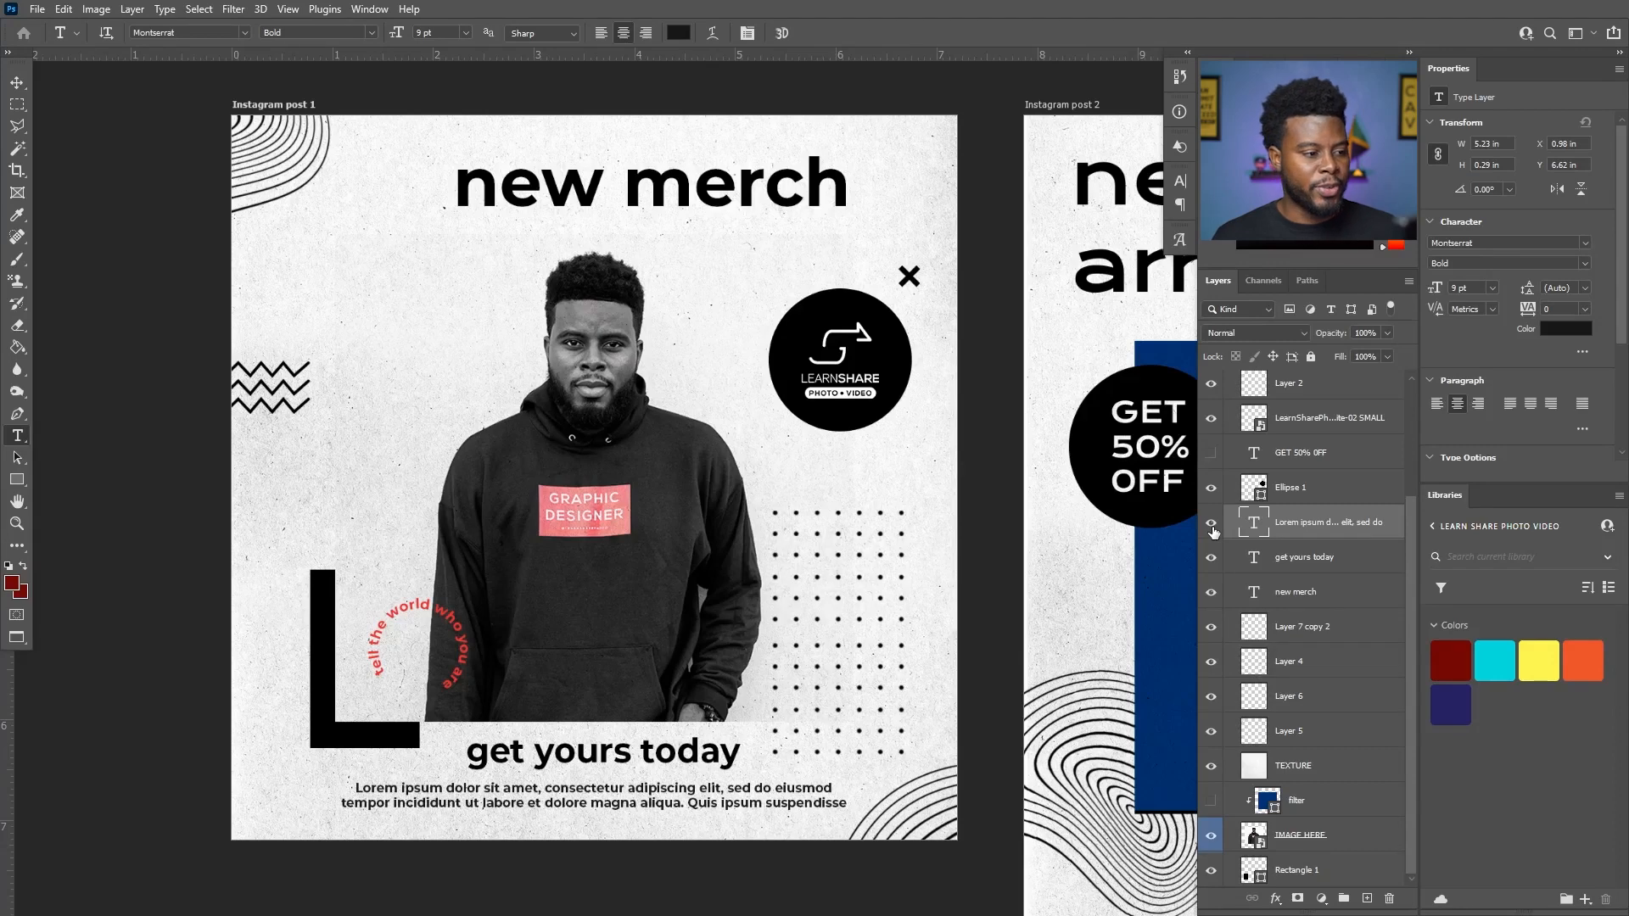
key("v")
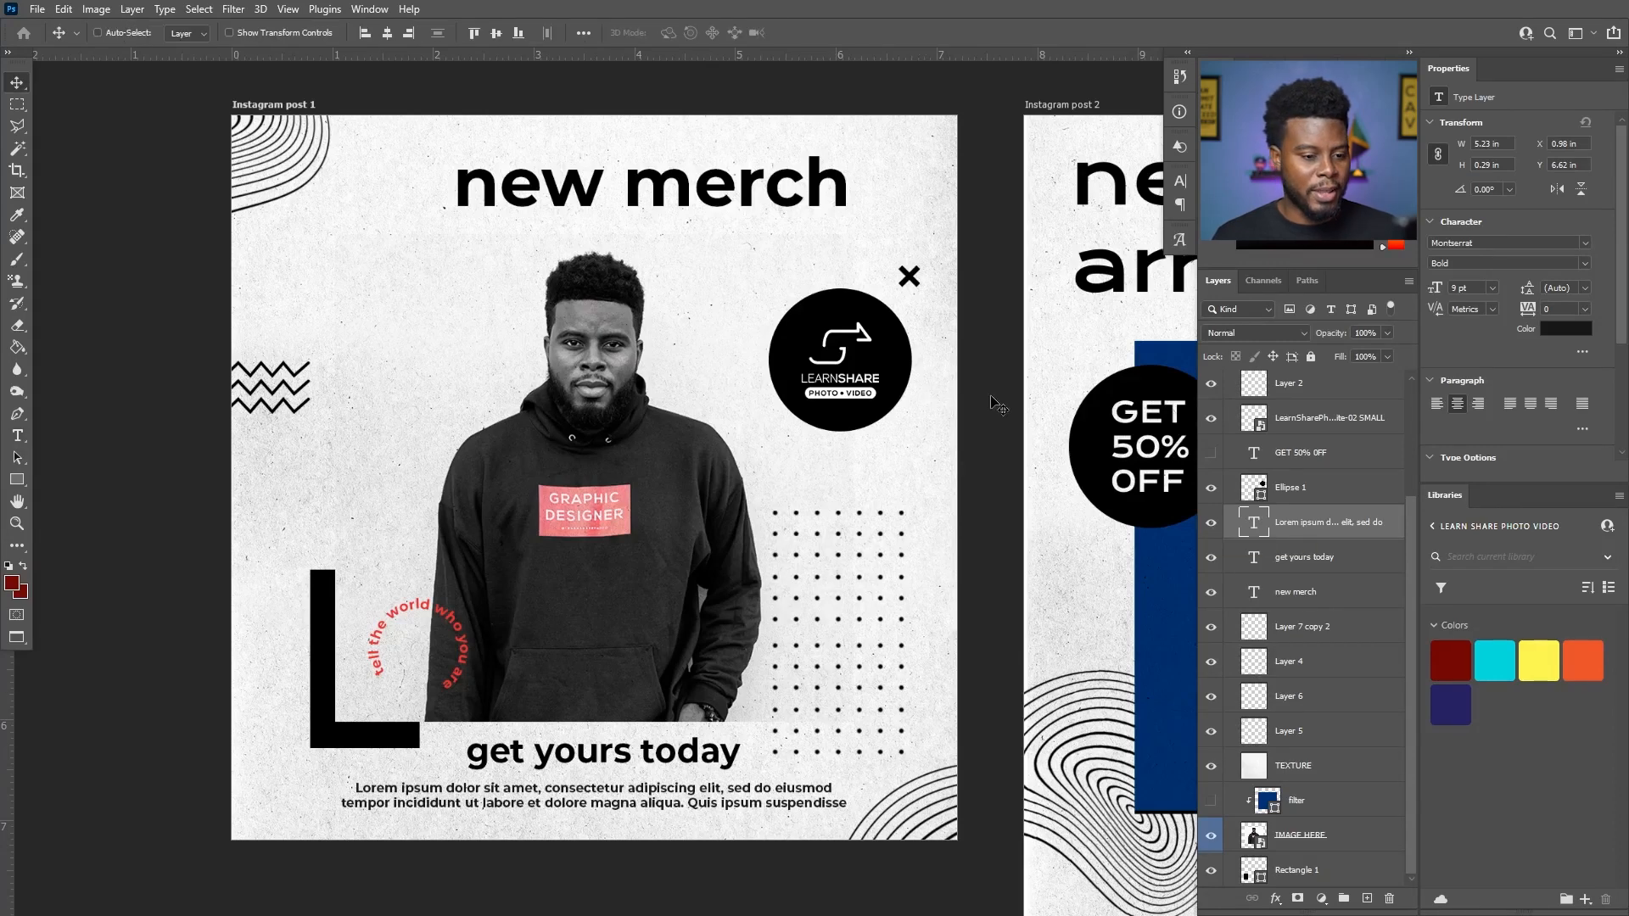
- Collapse the Instagram post 1 artboard's layers, select the artboard and toggle its visibility off and on
scroll(1245, 507, "up", 4)
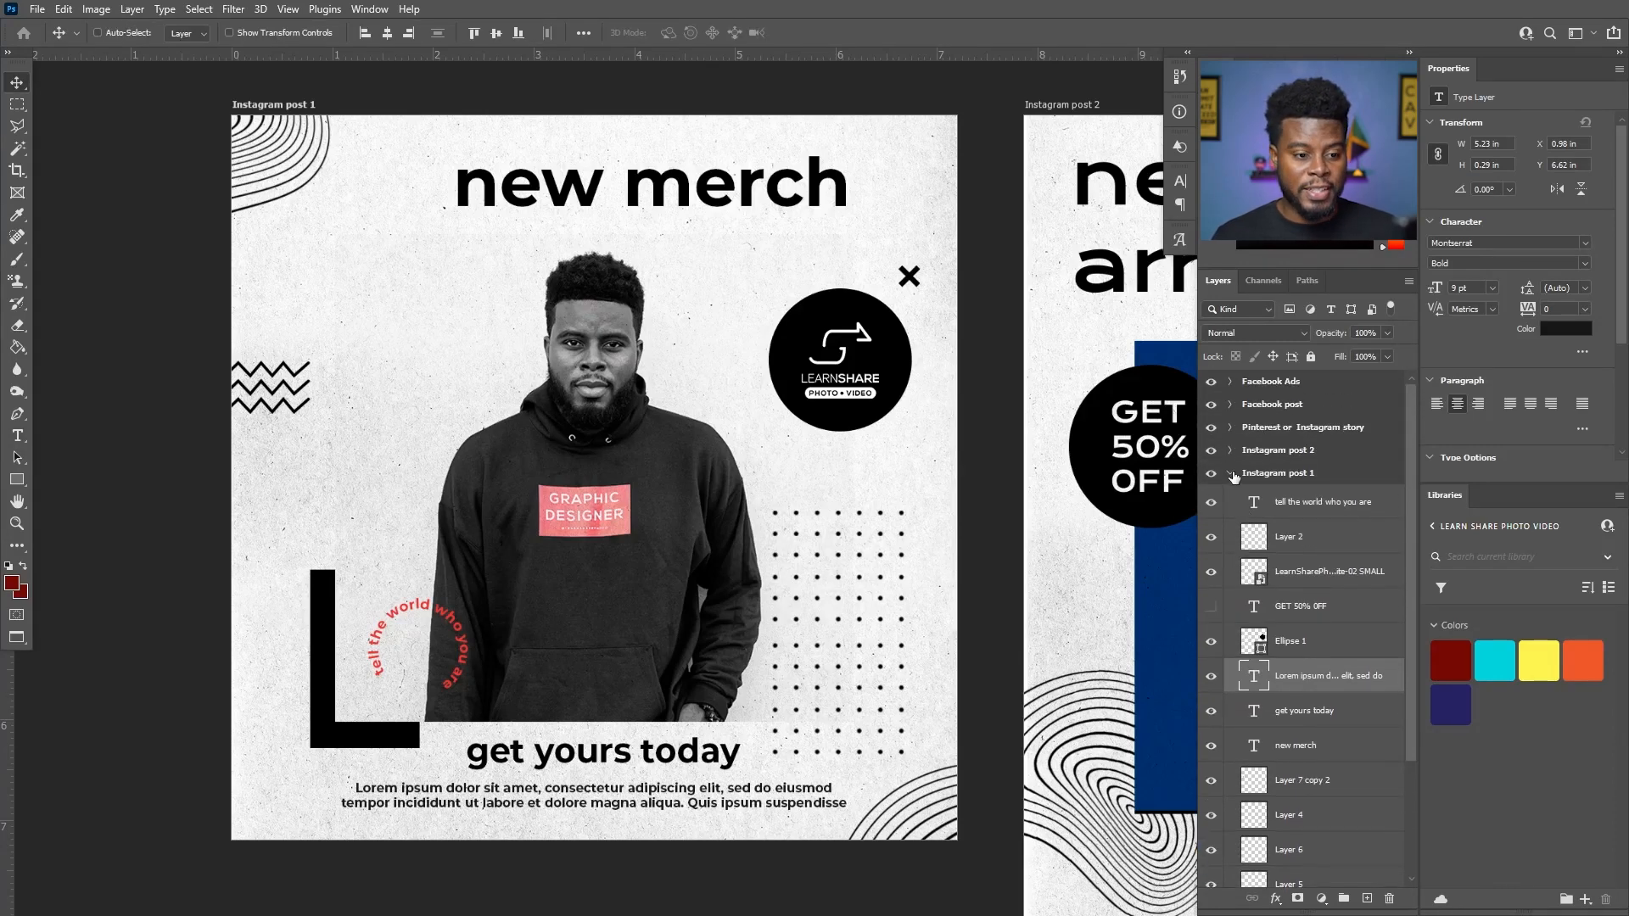
left_click(1231, 475)
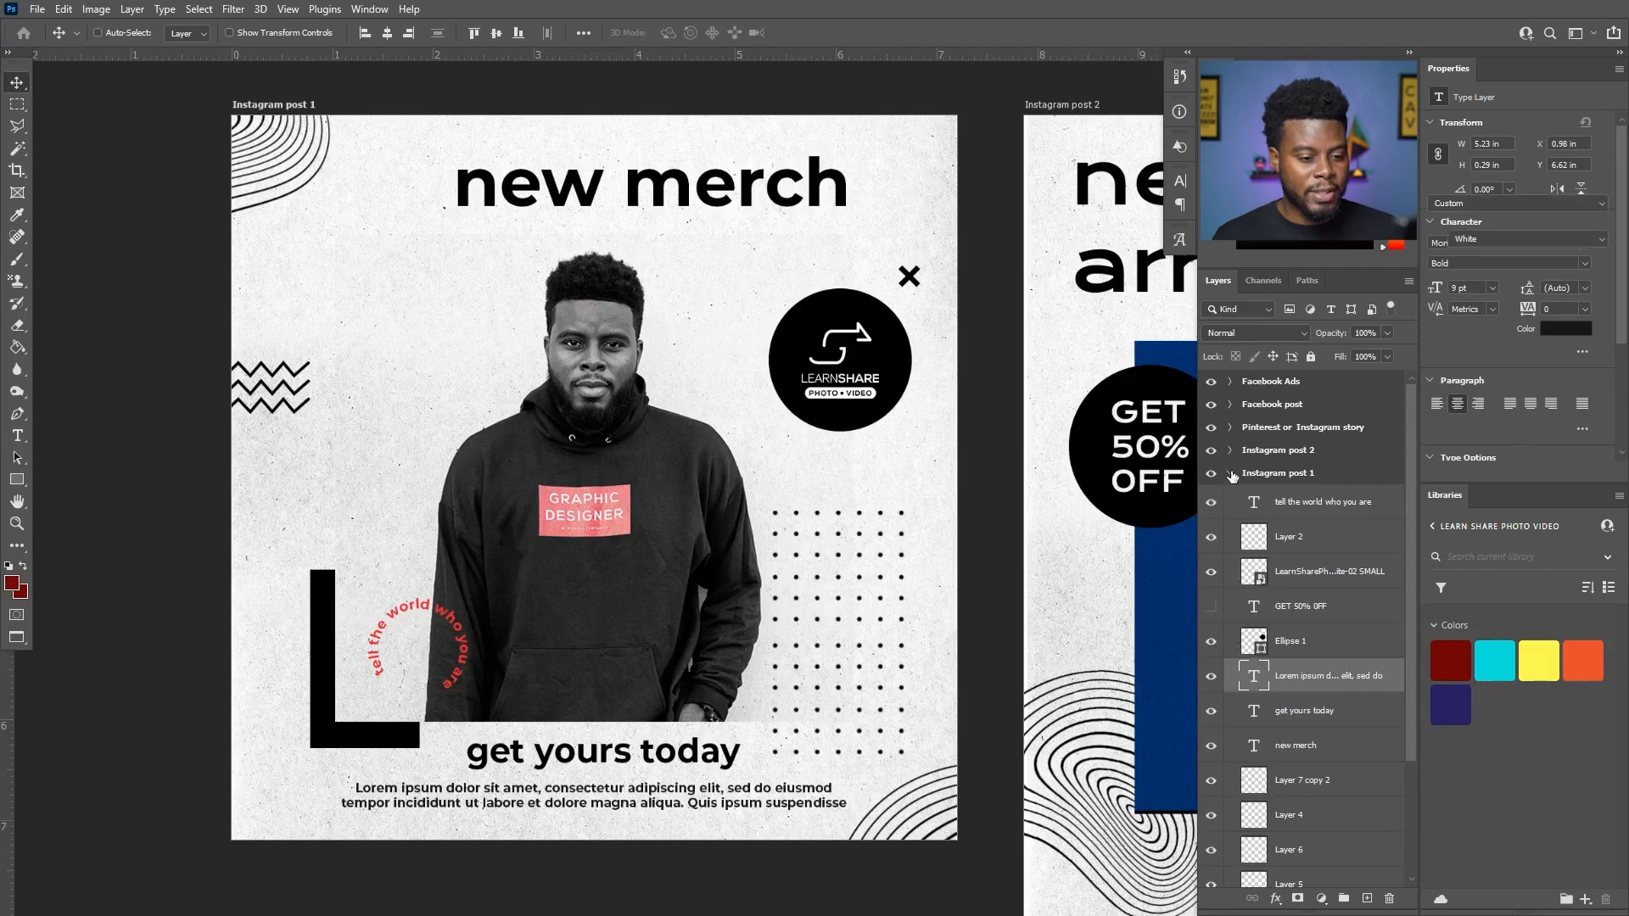
left_click(1211, 474)
left_click(1211, 474)
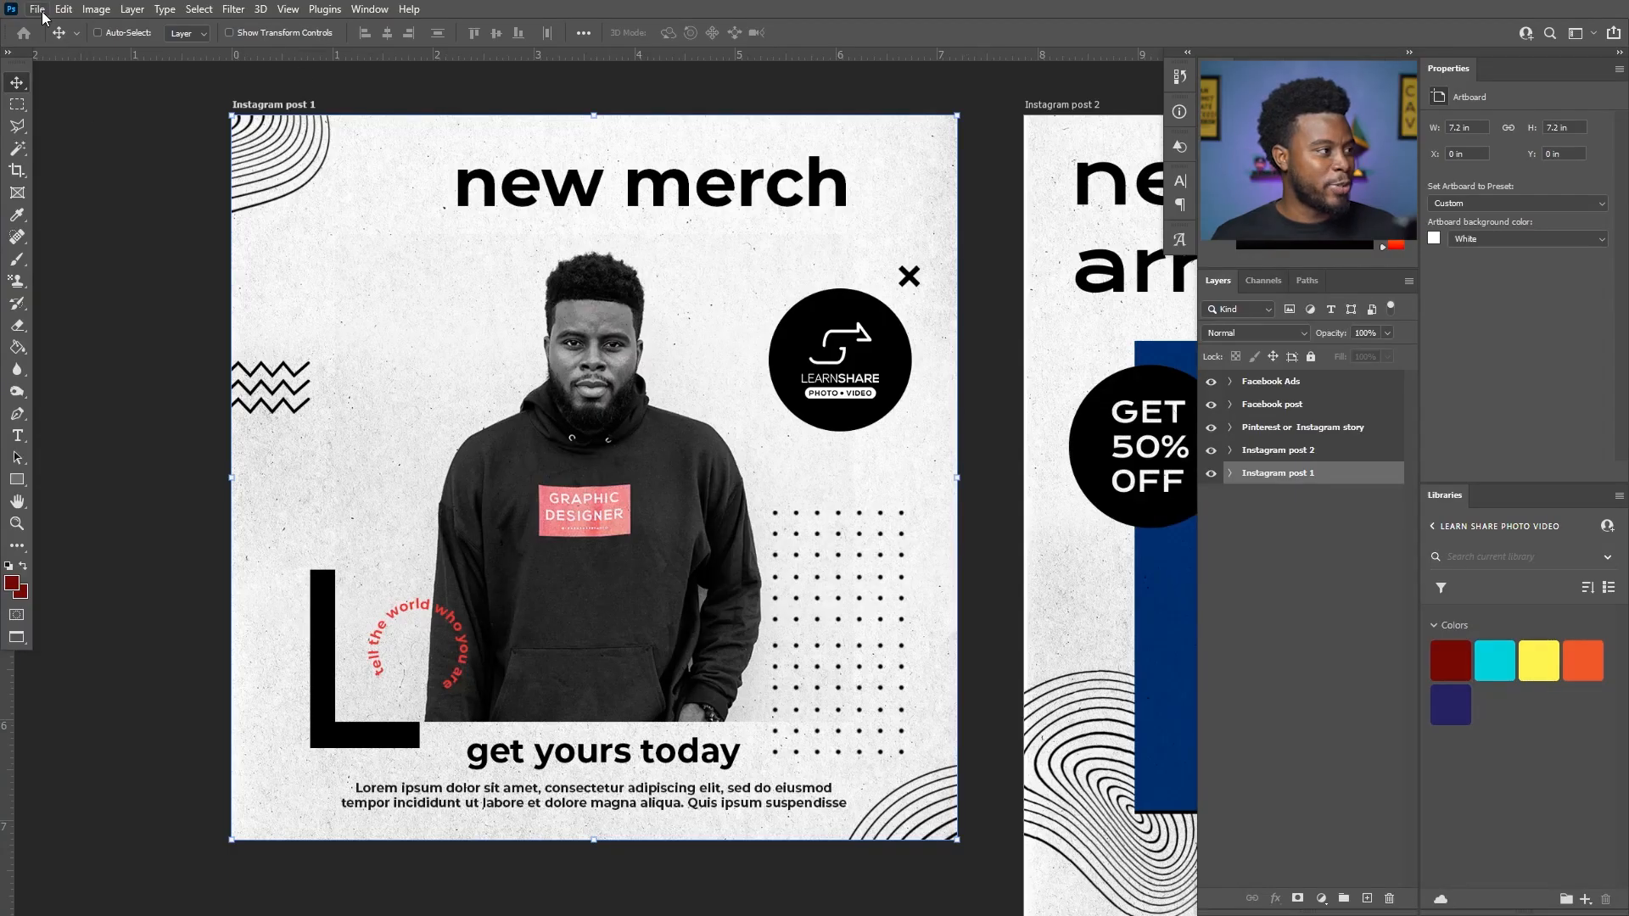
left_click(41, 10)
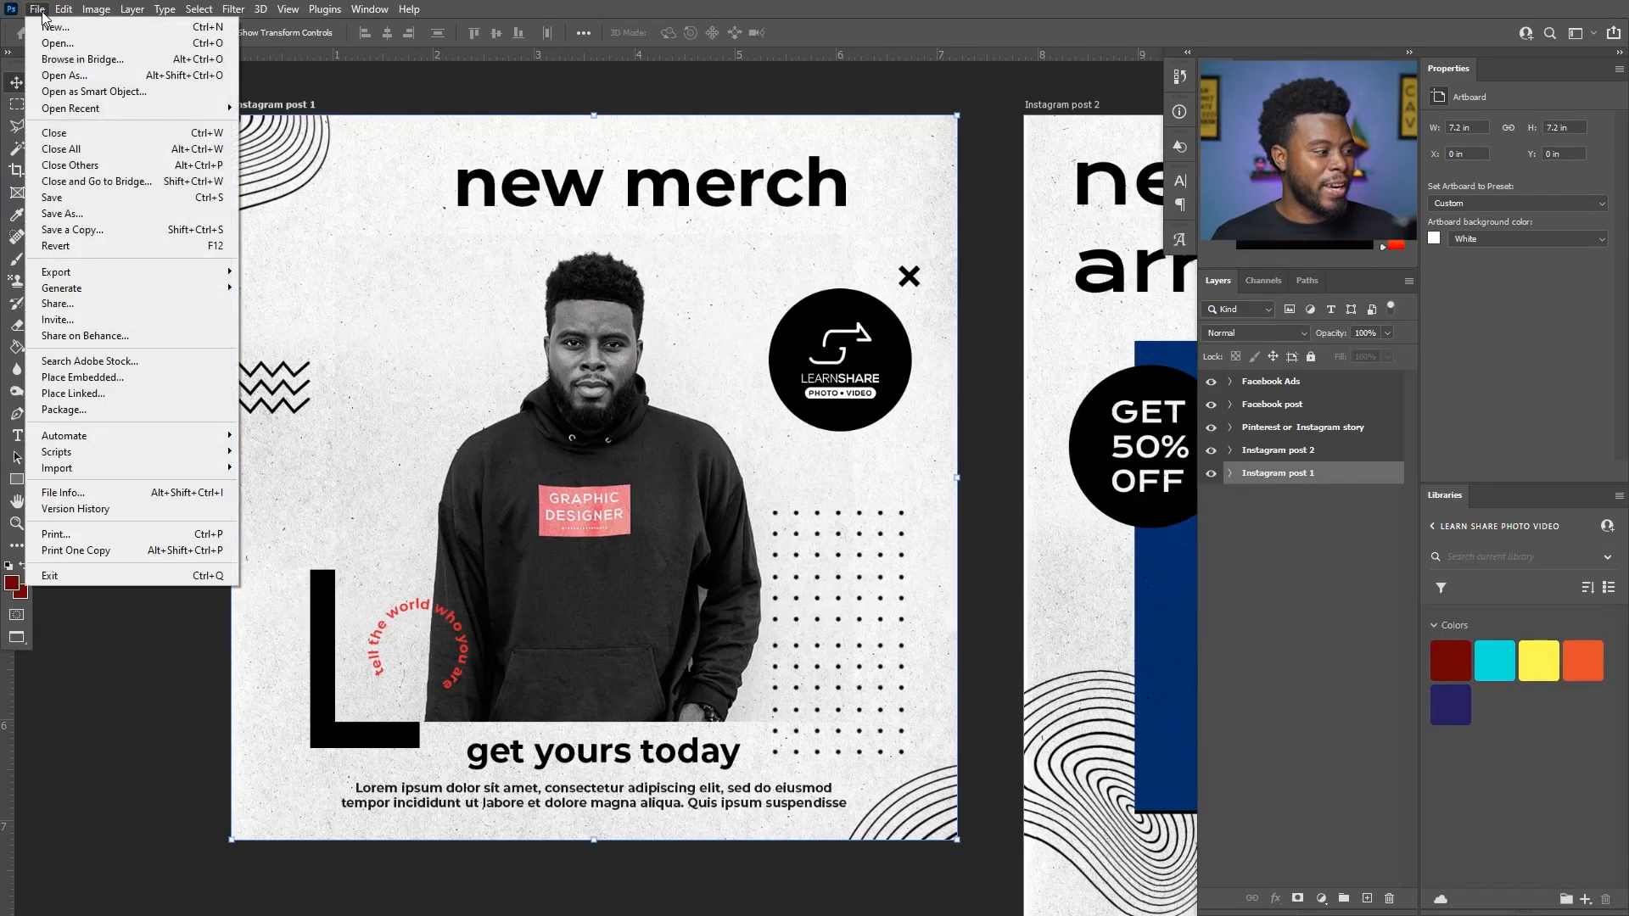
mouse_move(123, 277)
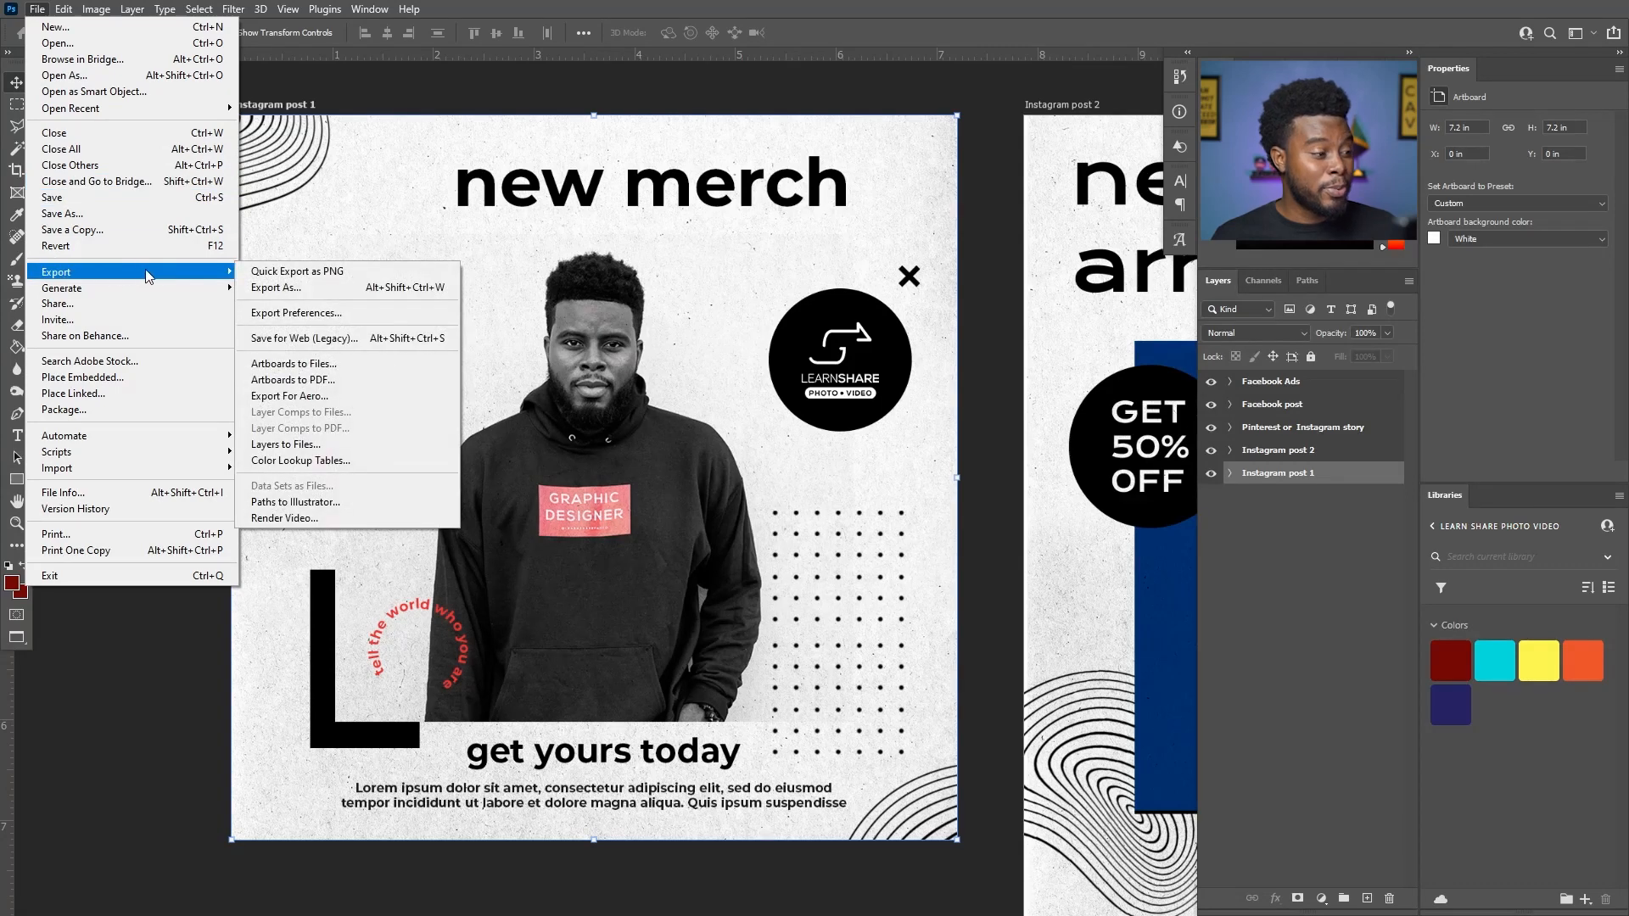
left_click(354, 365)
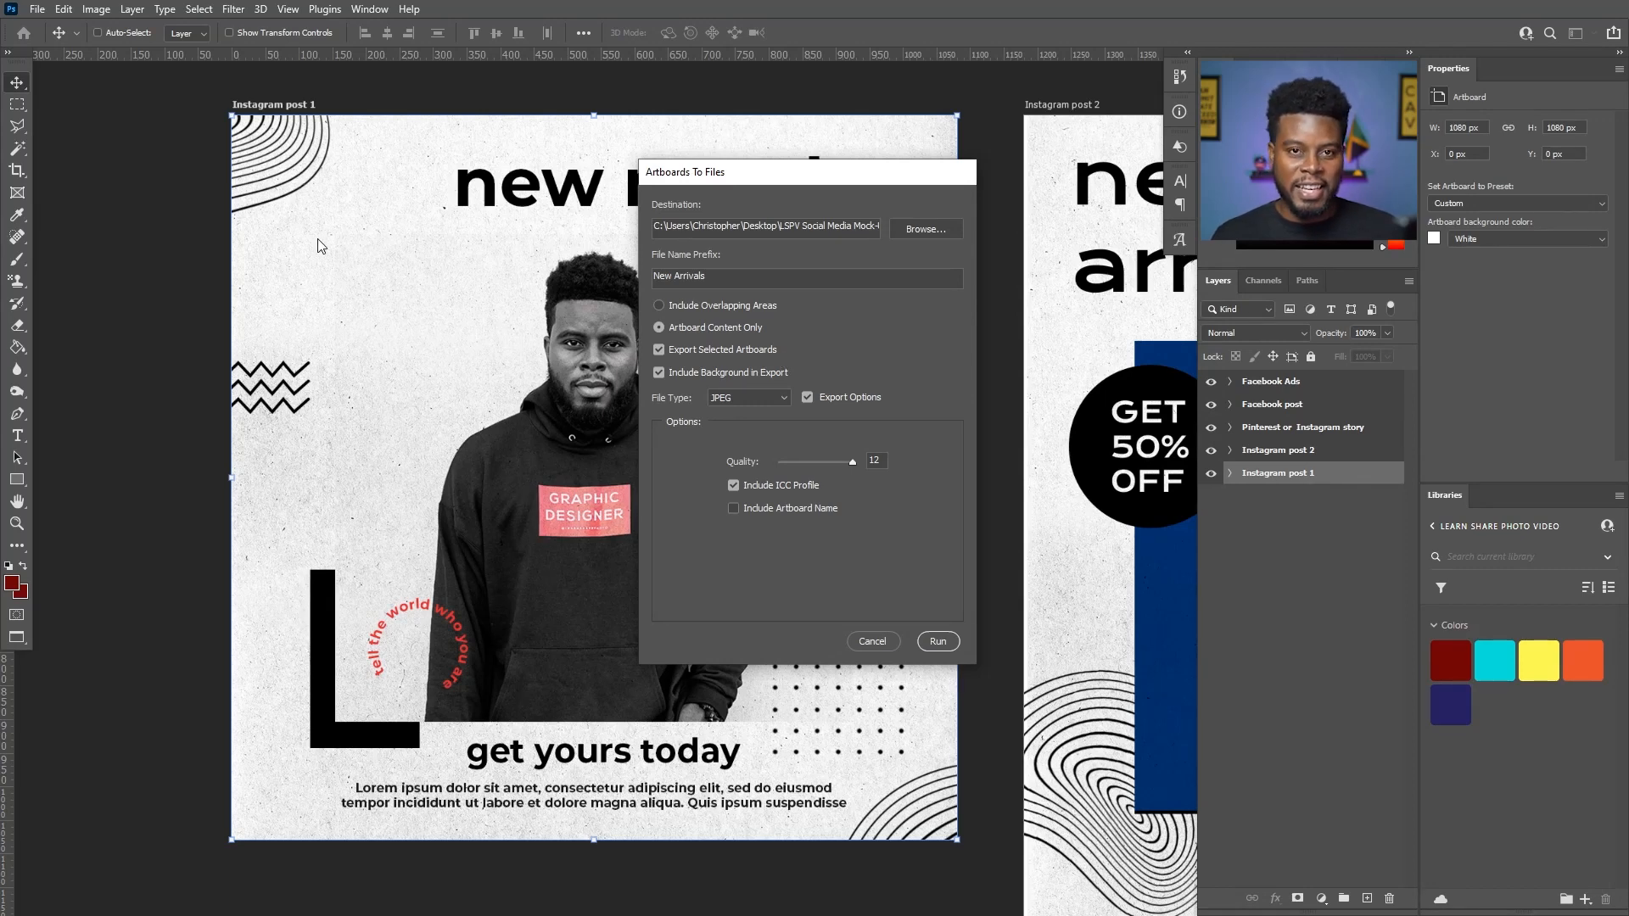
left_click(878, 643)
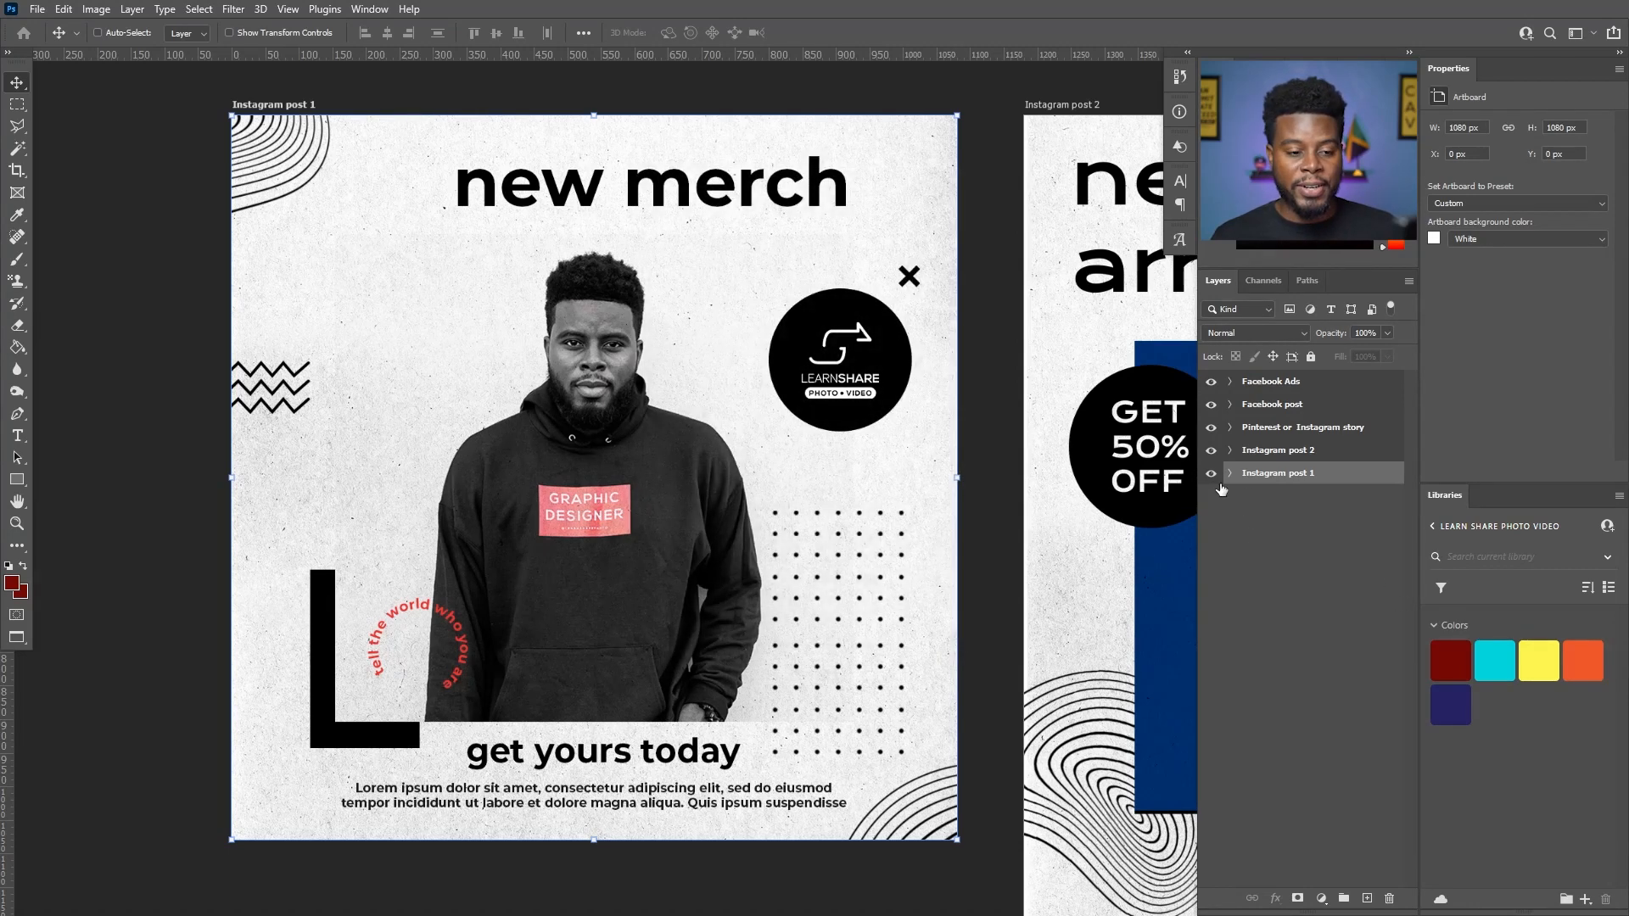
key("ctrl")
left_click(1334, 459, "ctrl")
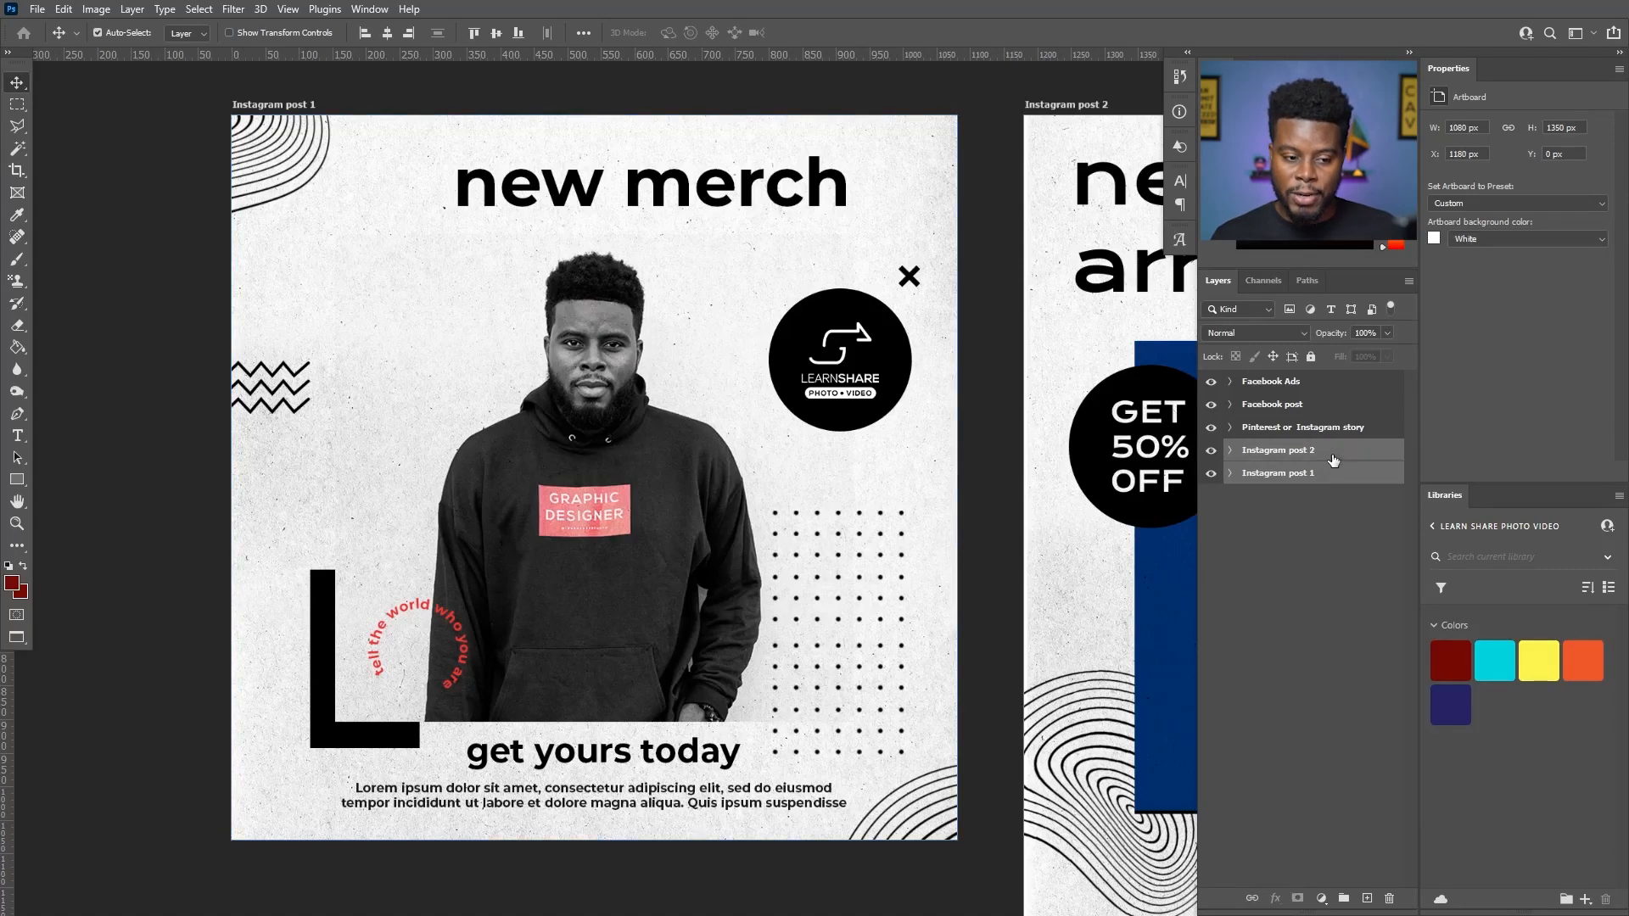
left_click(1336, 437, "ctrl")
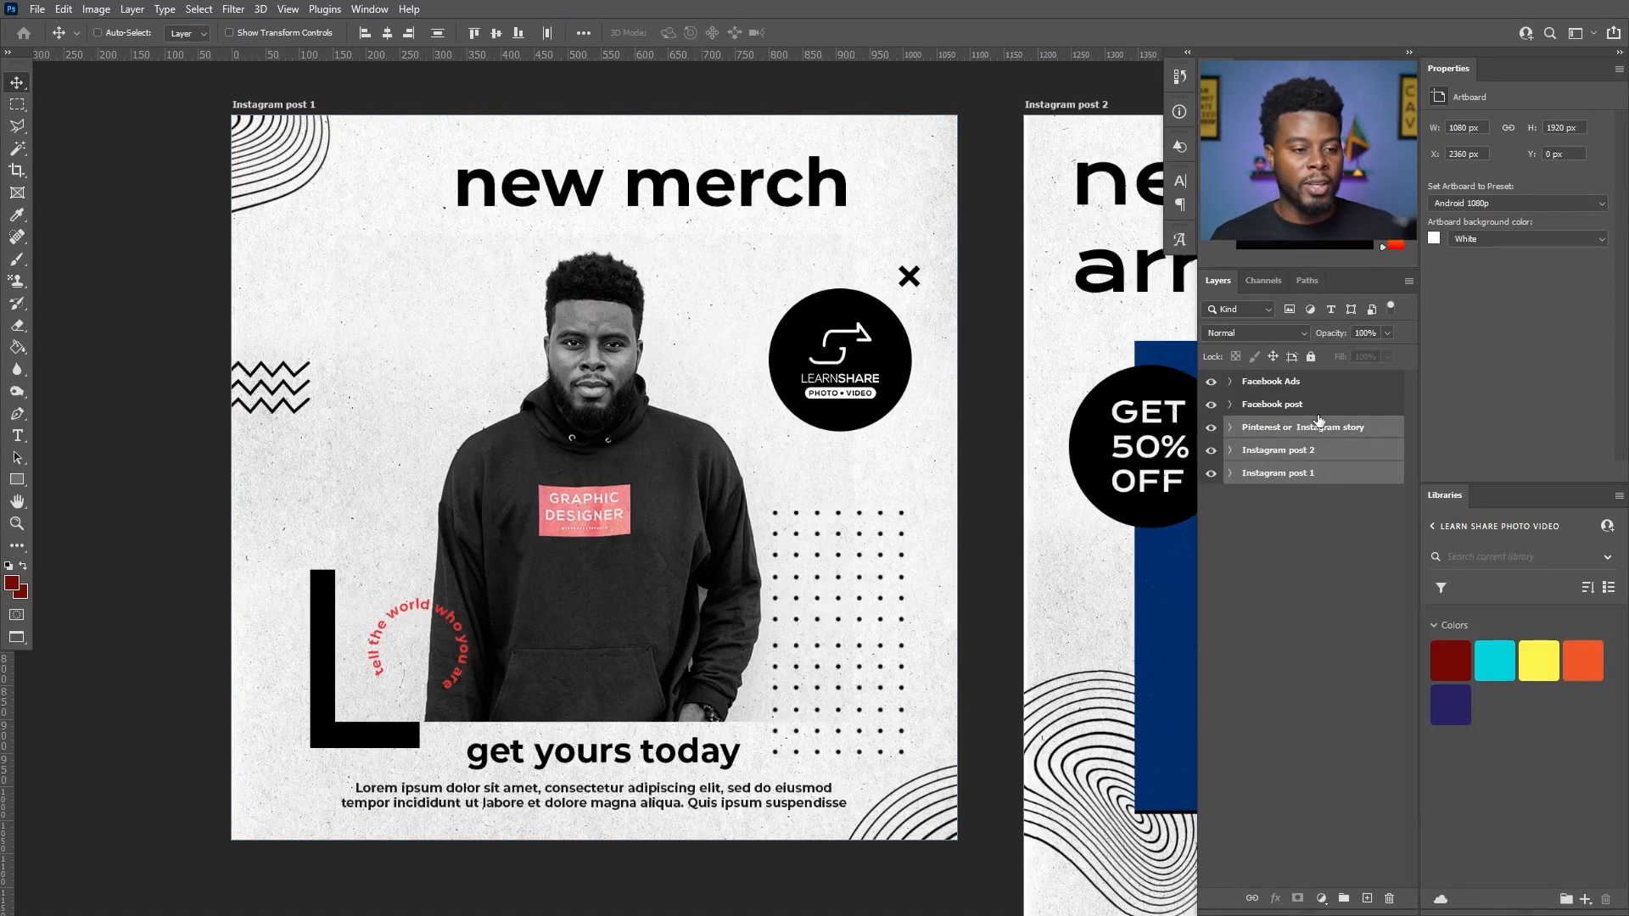
left_click(1331, 477)
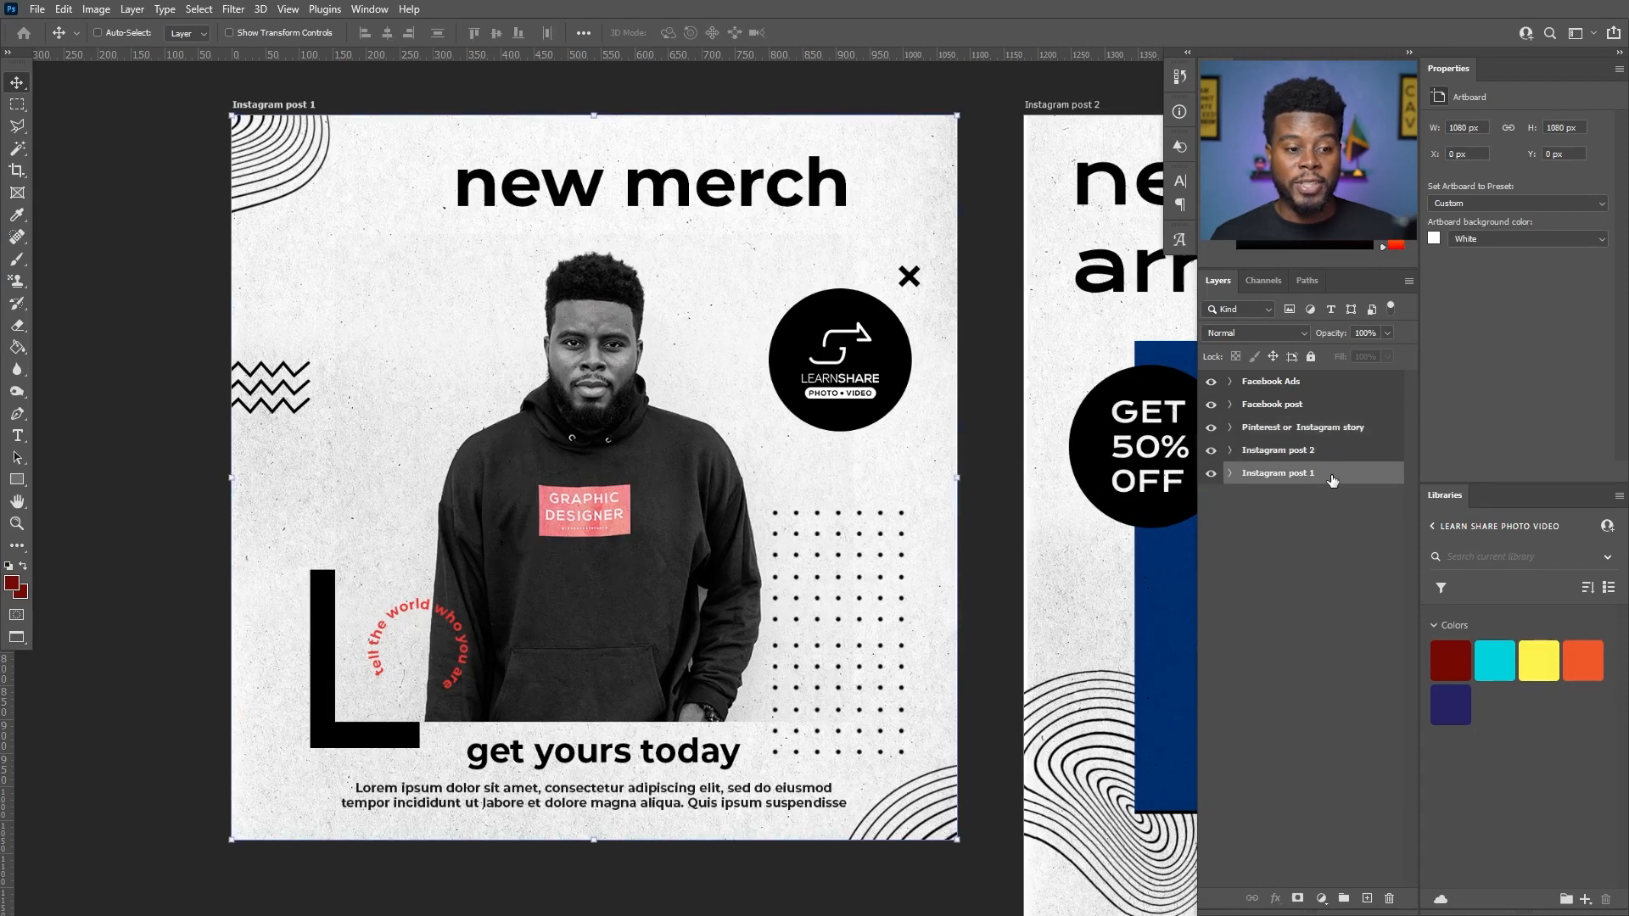
- Export only the selected Instagram post 1 artboard to a JPEG file with the file name prefix "New Arrivals Customized"
left_click(38, 10)
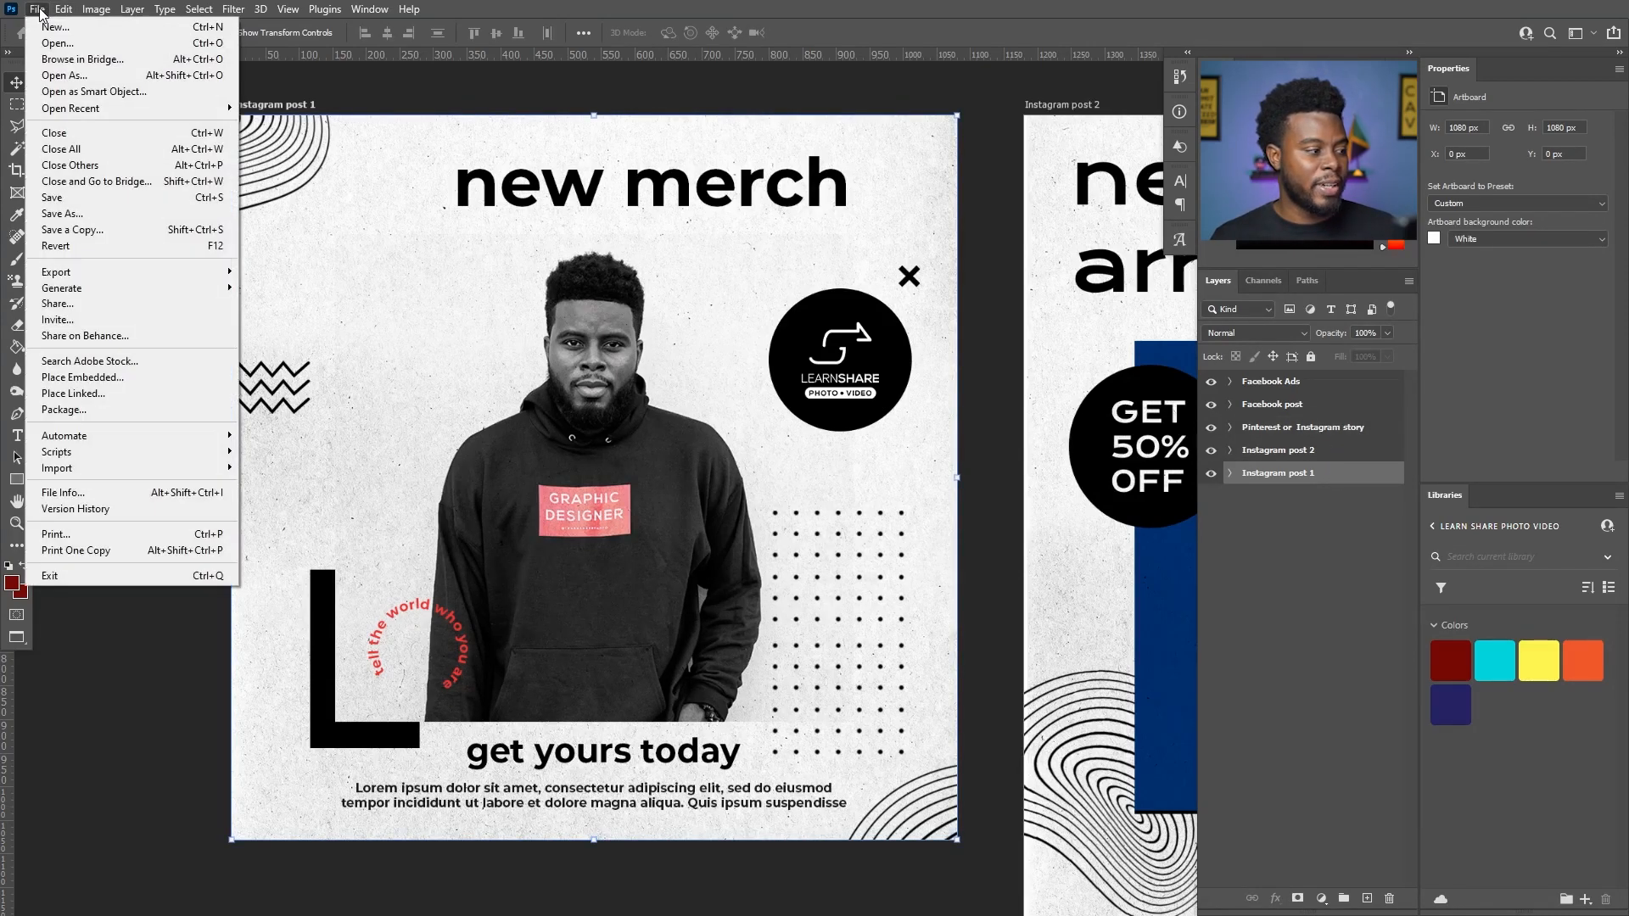
mouse_move(118, 281)
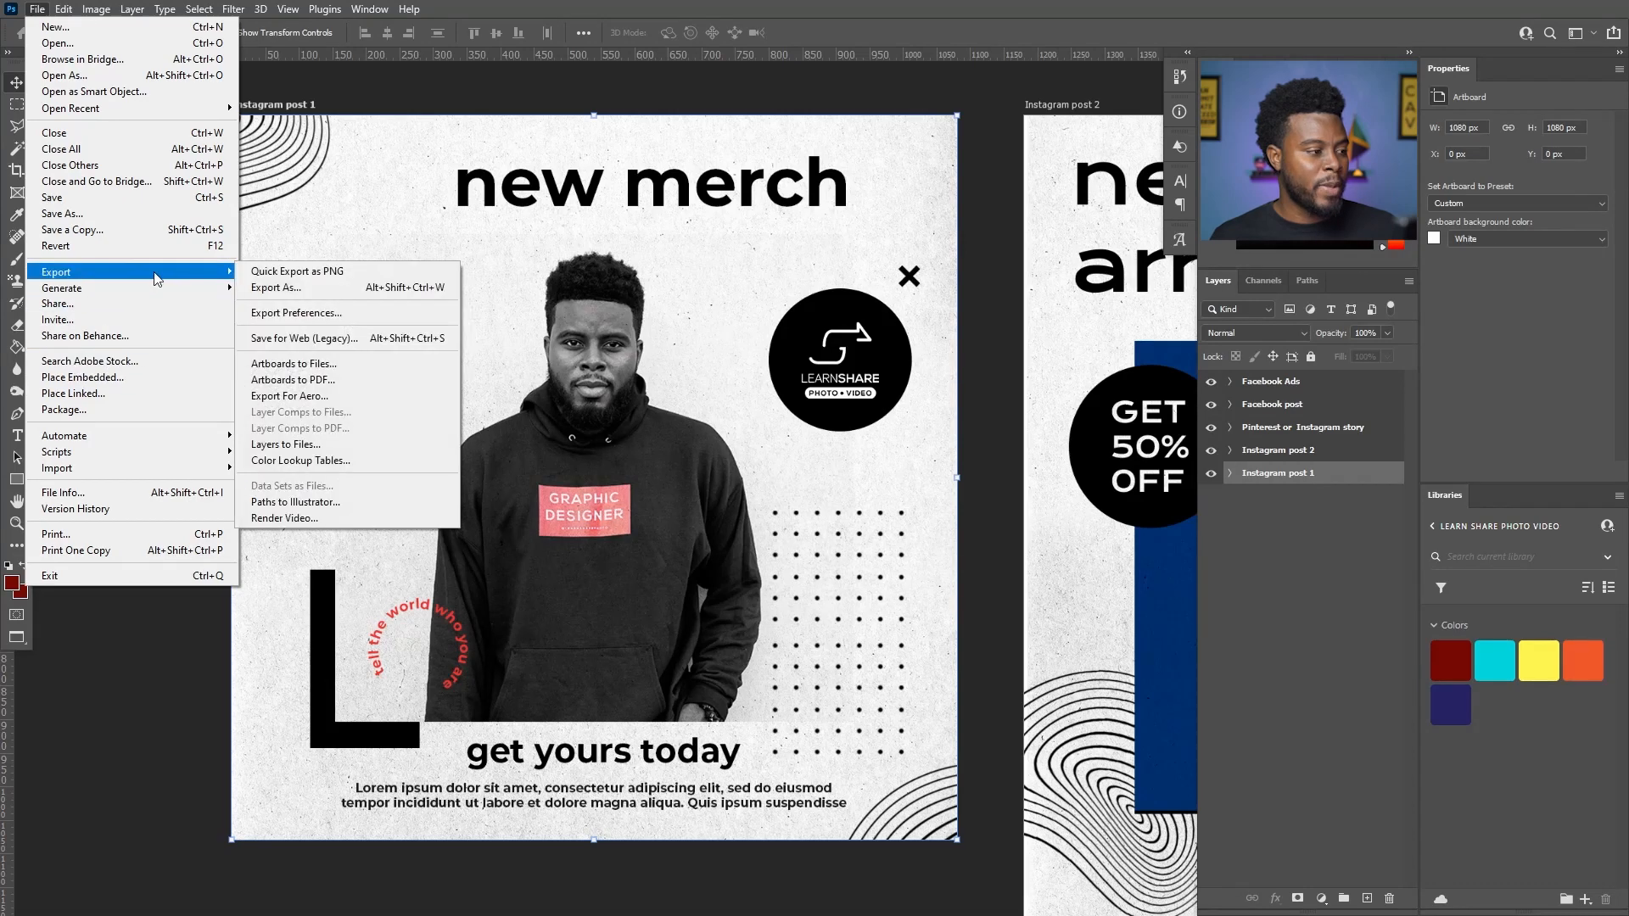
left_click(321, 363)
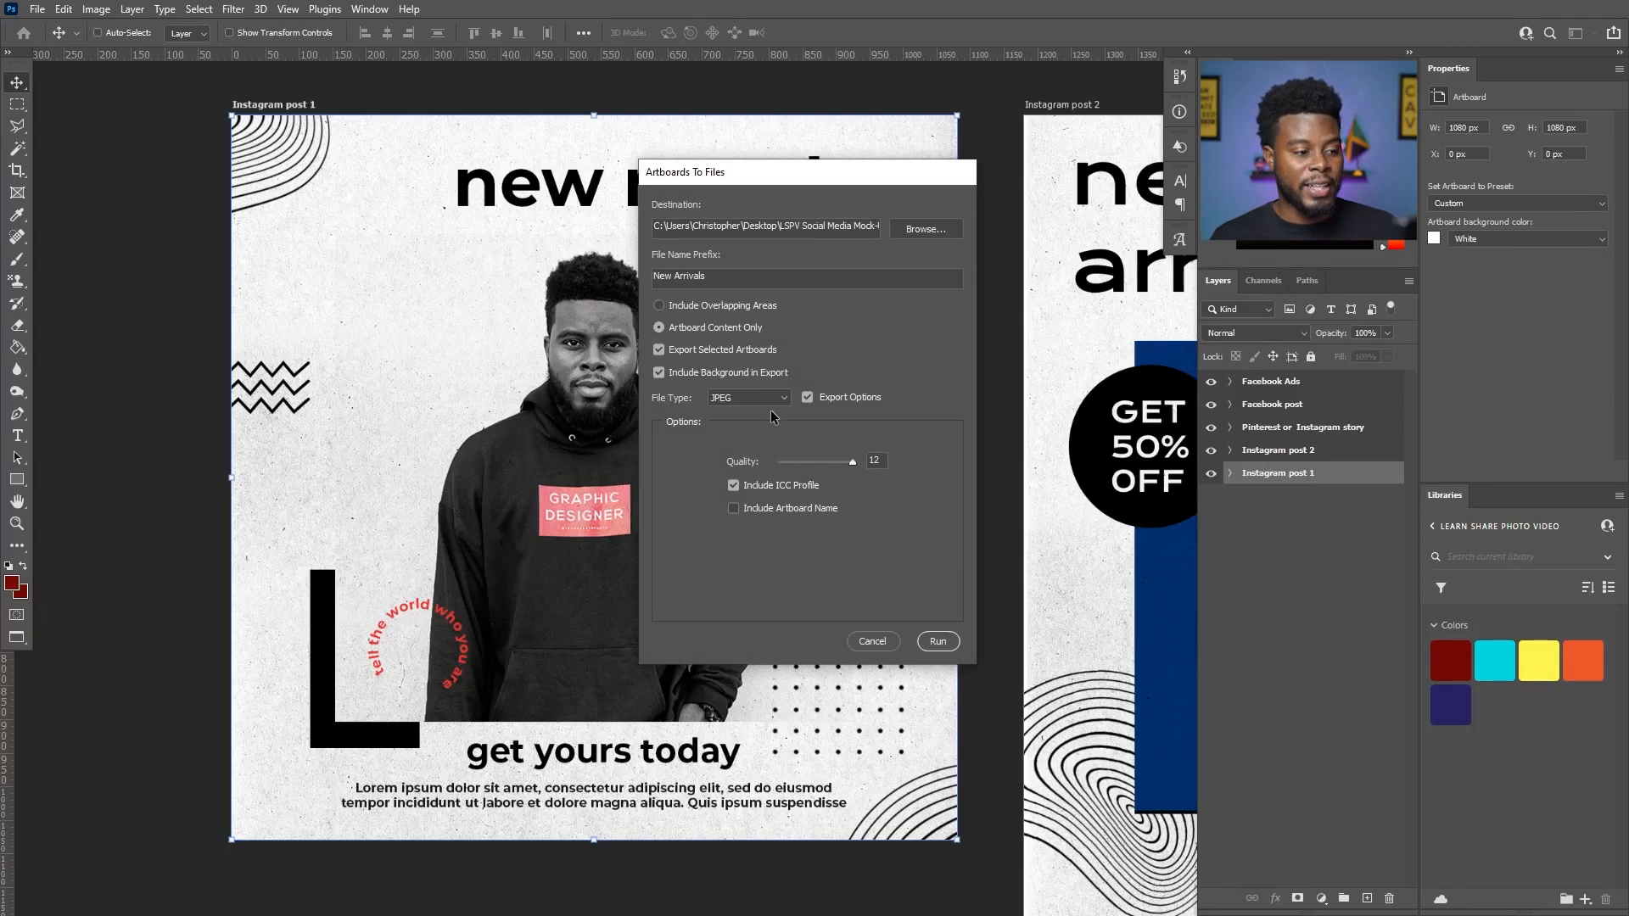
left_click(756, 276)
left_click_drag(756, 276, 531, 275)
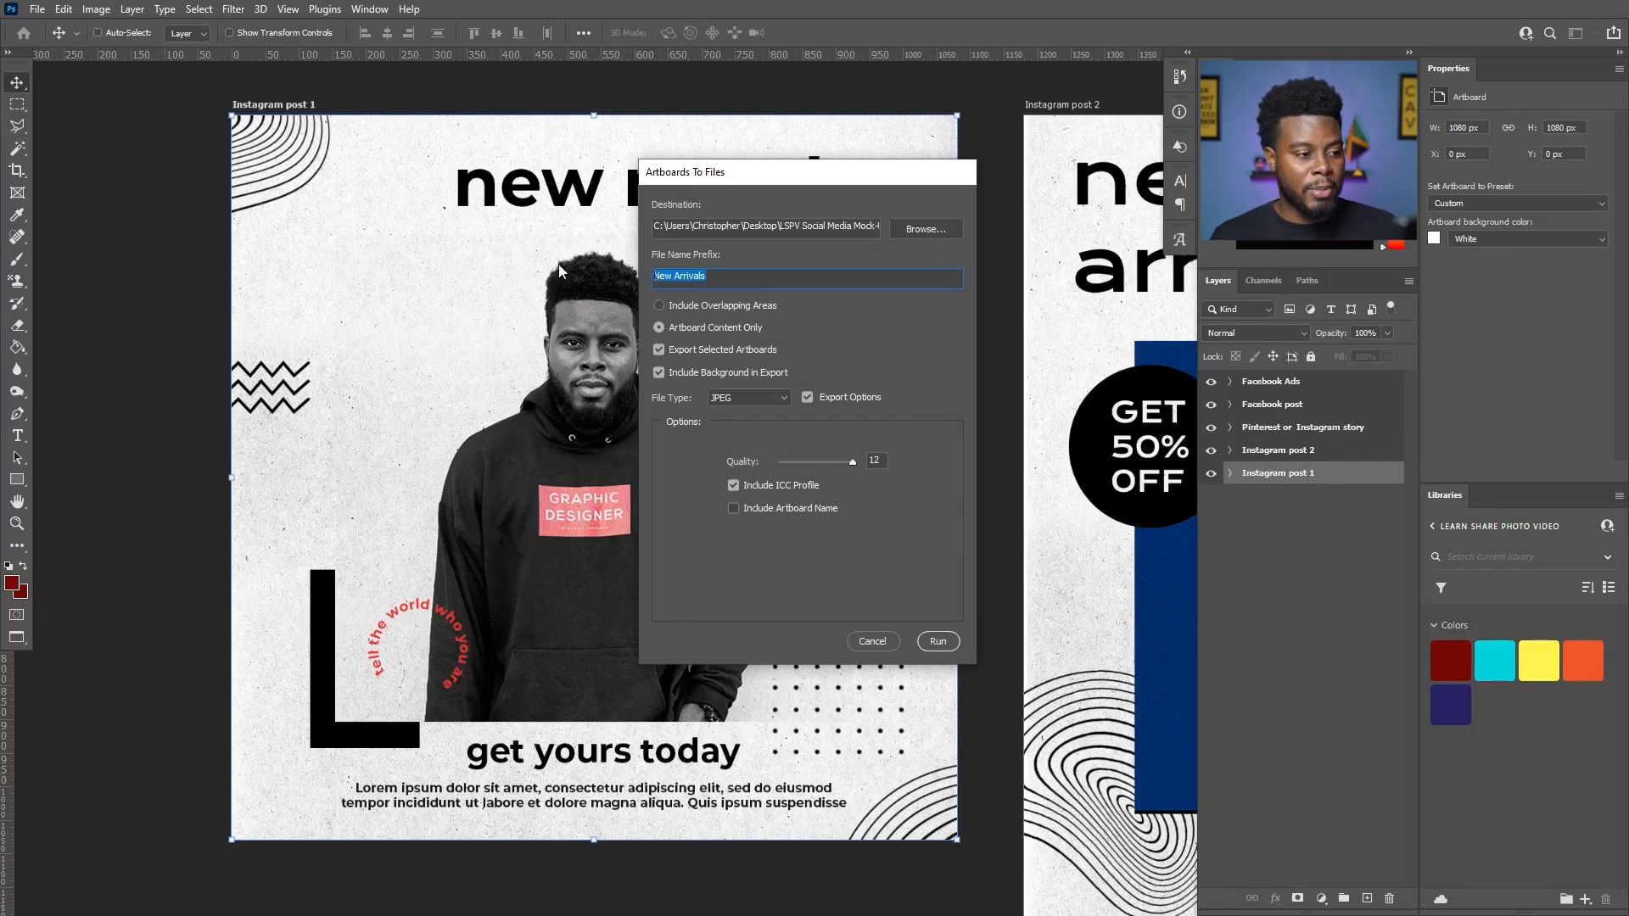
left_click(730, 274)
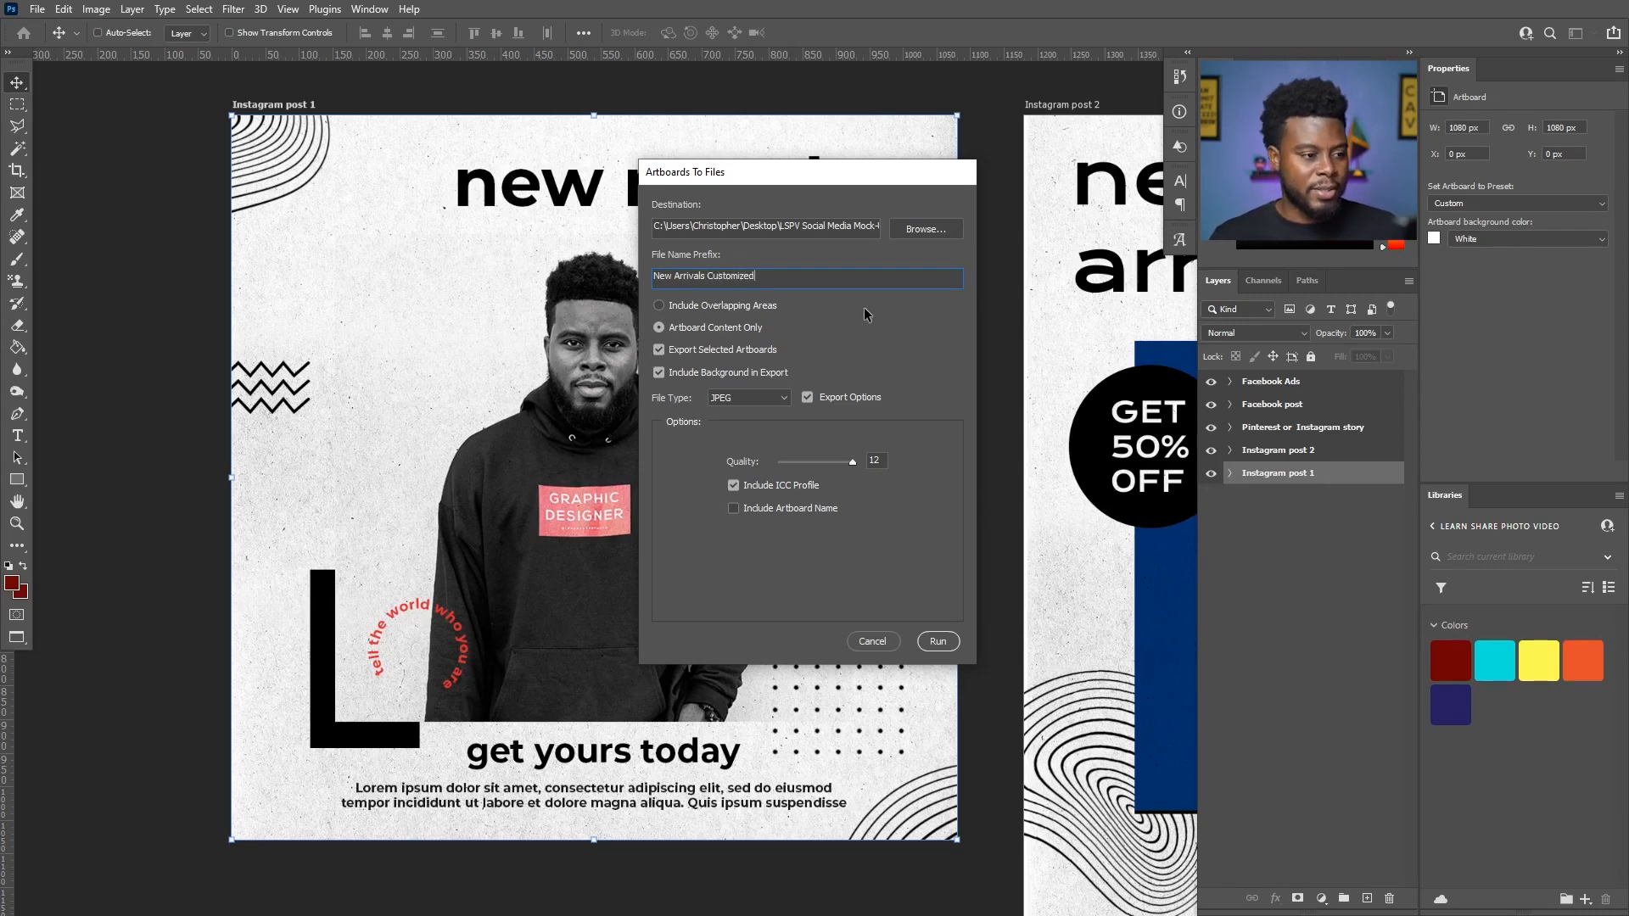
left_click(940, 645)
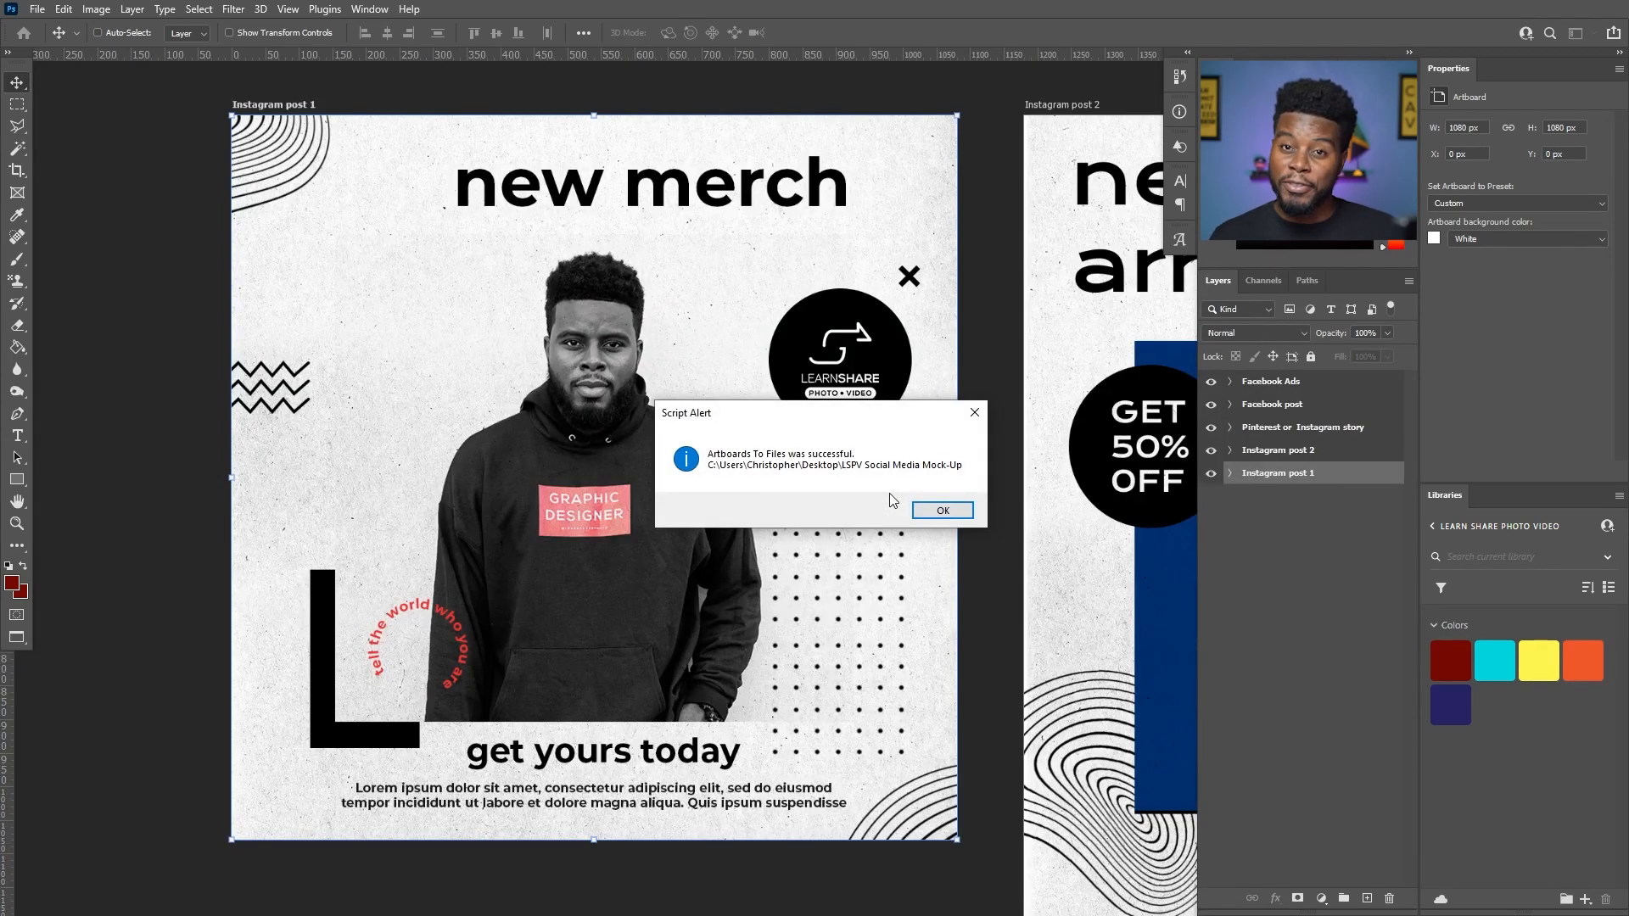
left_click(942, 511)
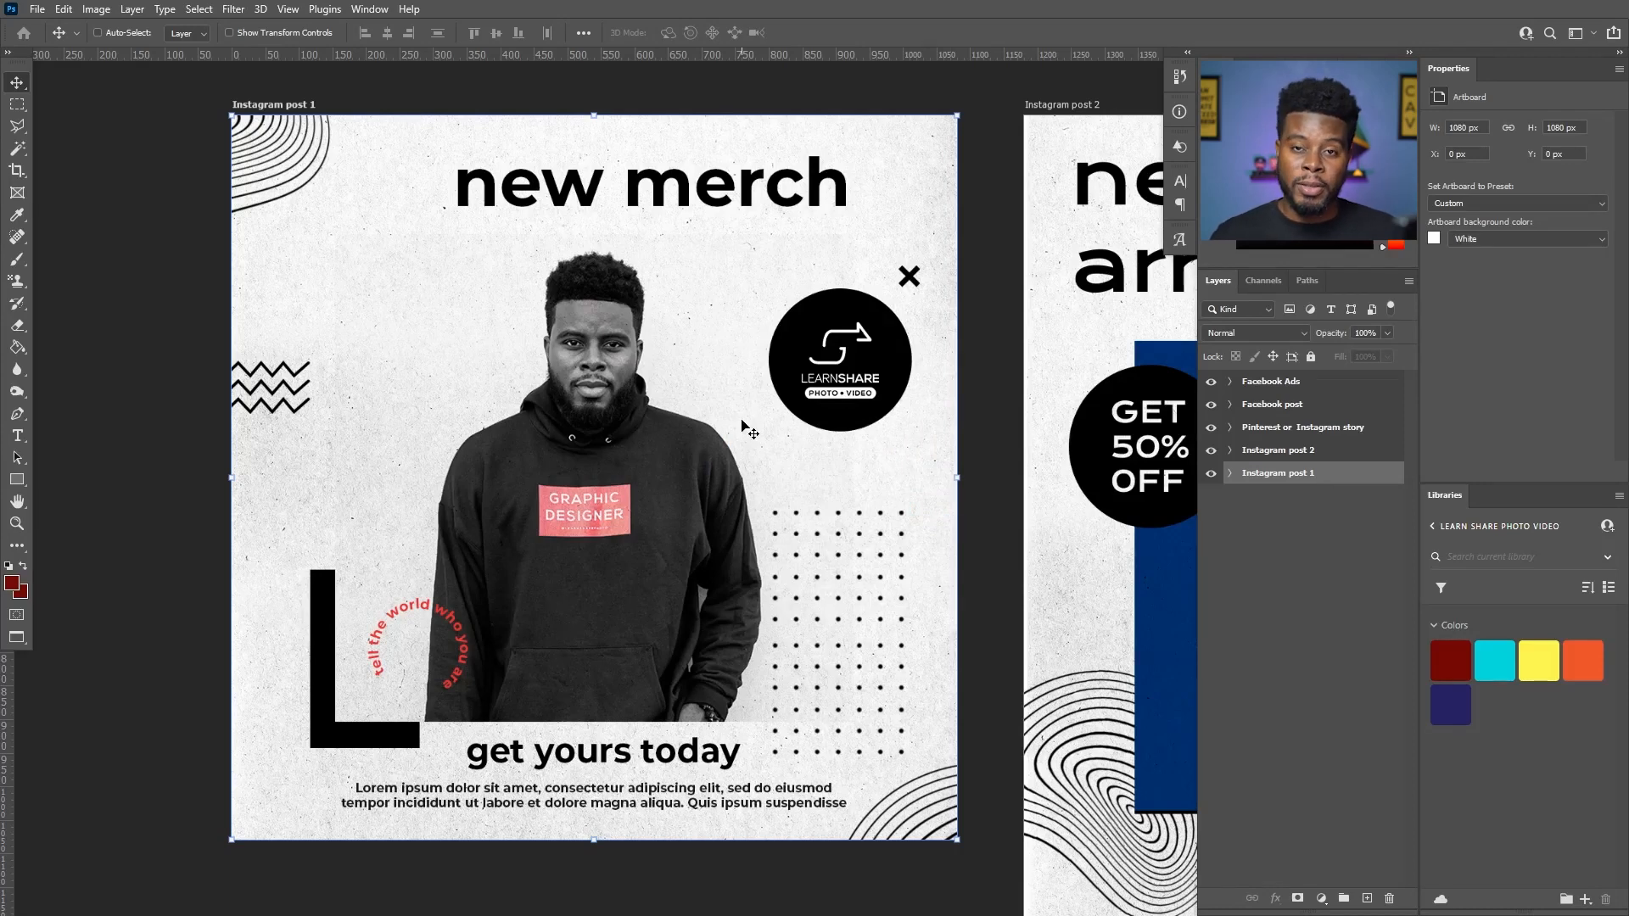
- Look over all the Instagram, Pinterest and Facebook artboards of the New Arrivals template and switch to IG Banner 1.psd
scroll(771, 365, "down", 7)
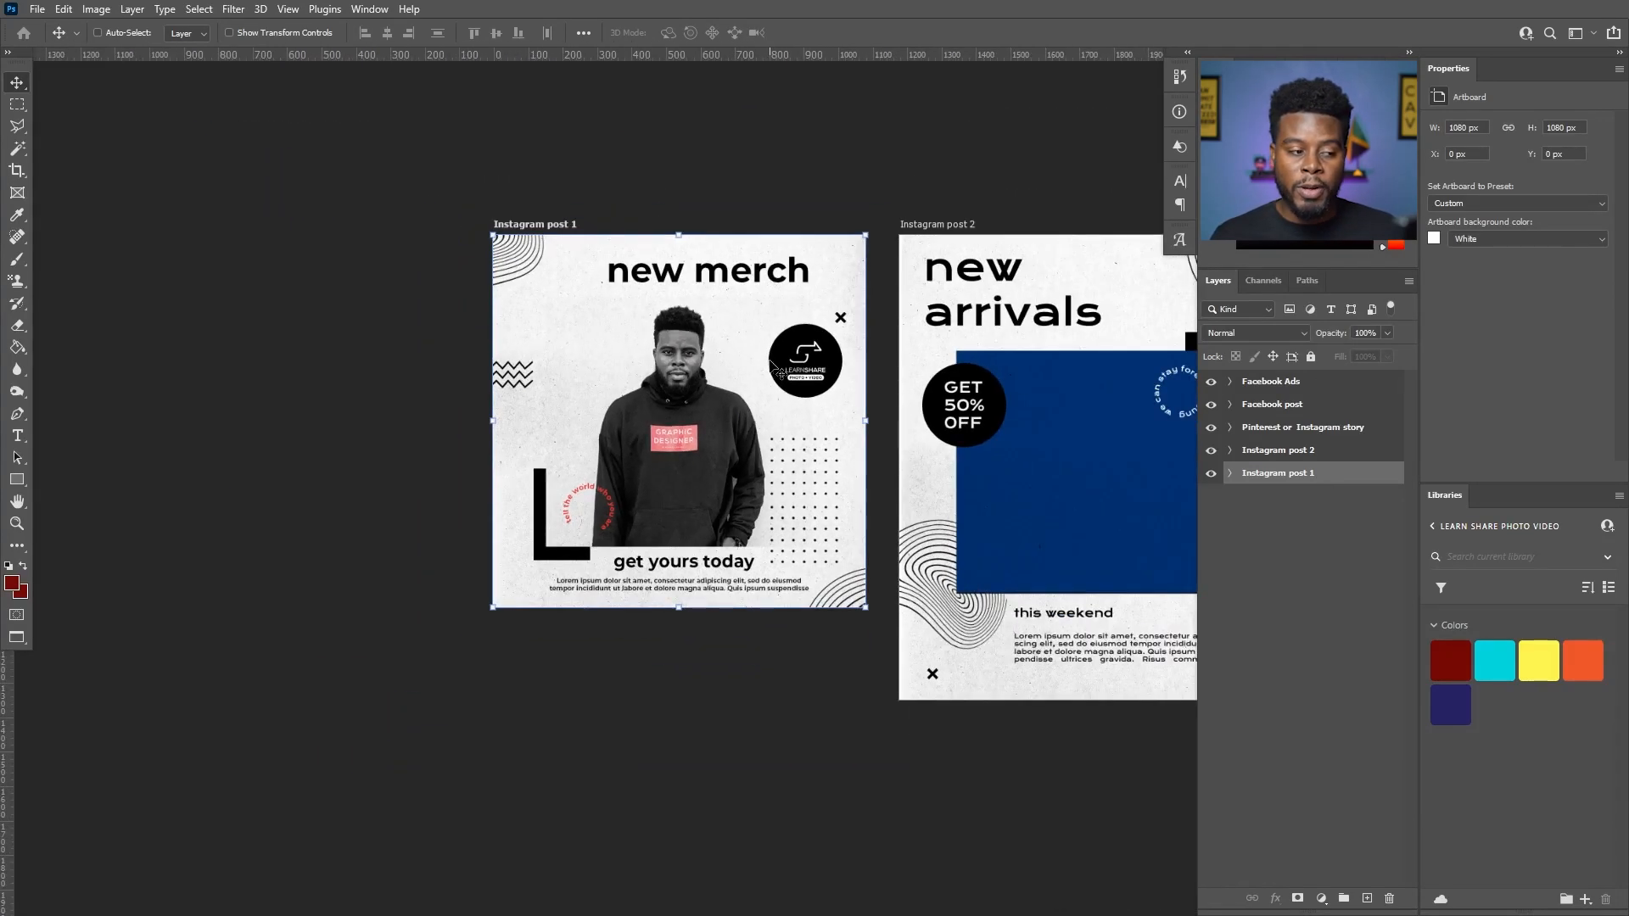
scroll(770, 370, "right", 1)
scroll(772, 371, "right", 1)
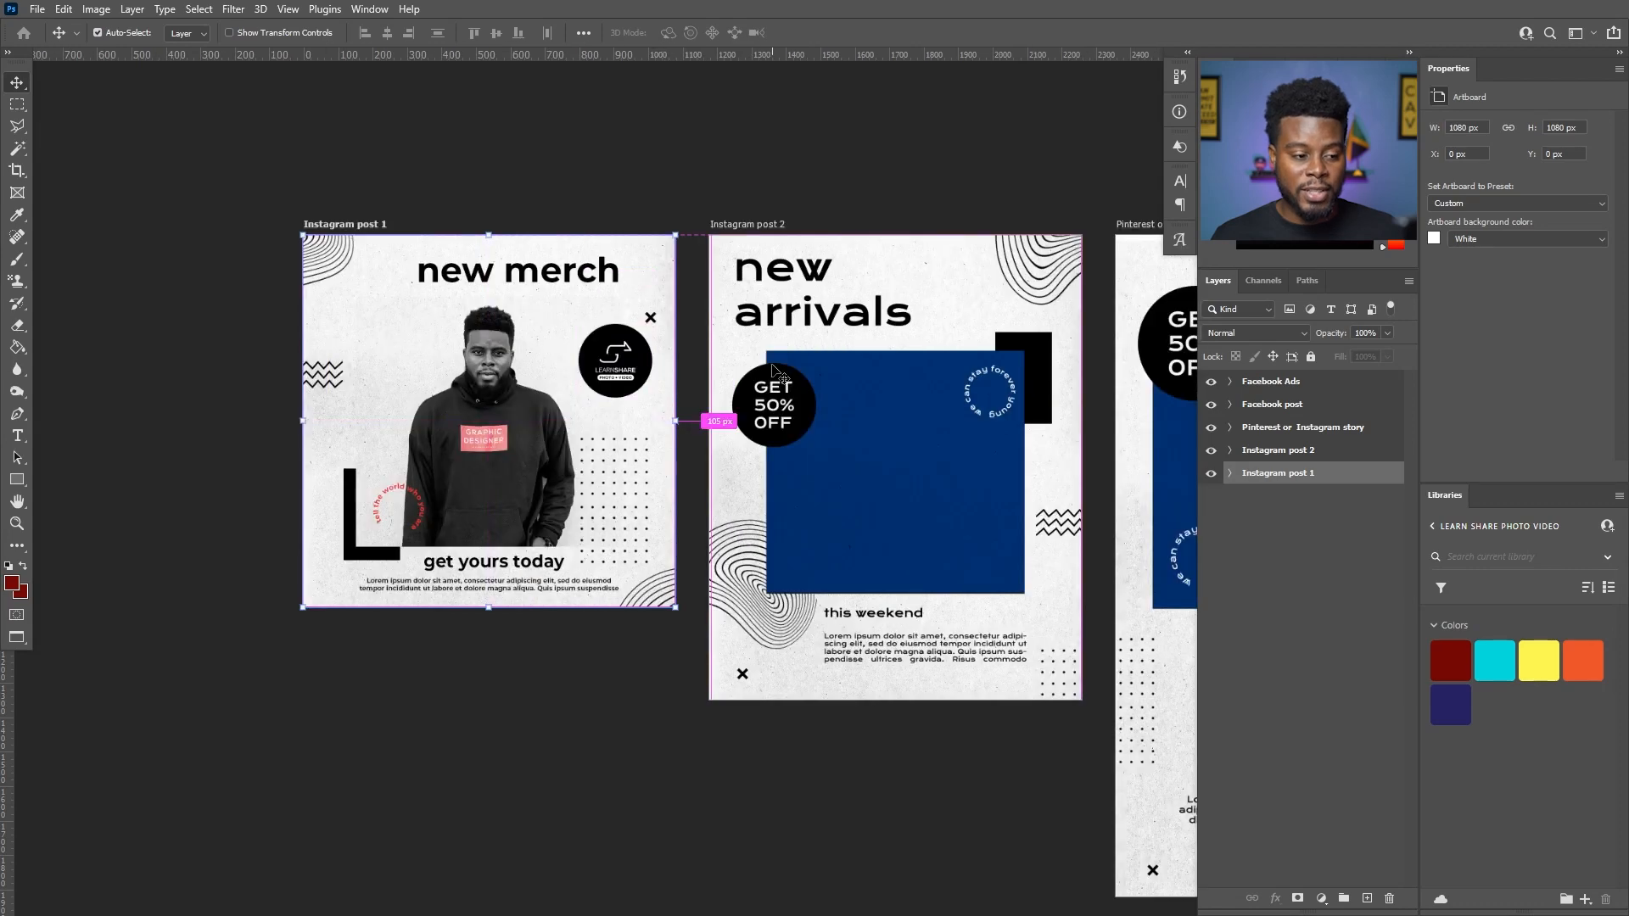
scroll(772, 371, "right", 2)
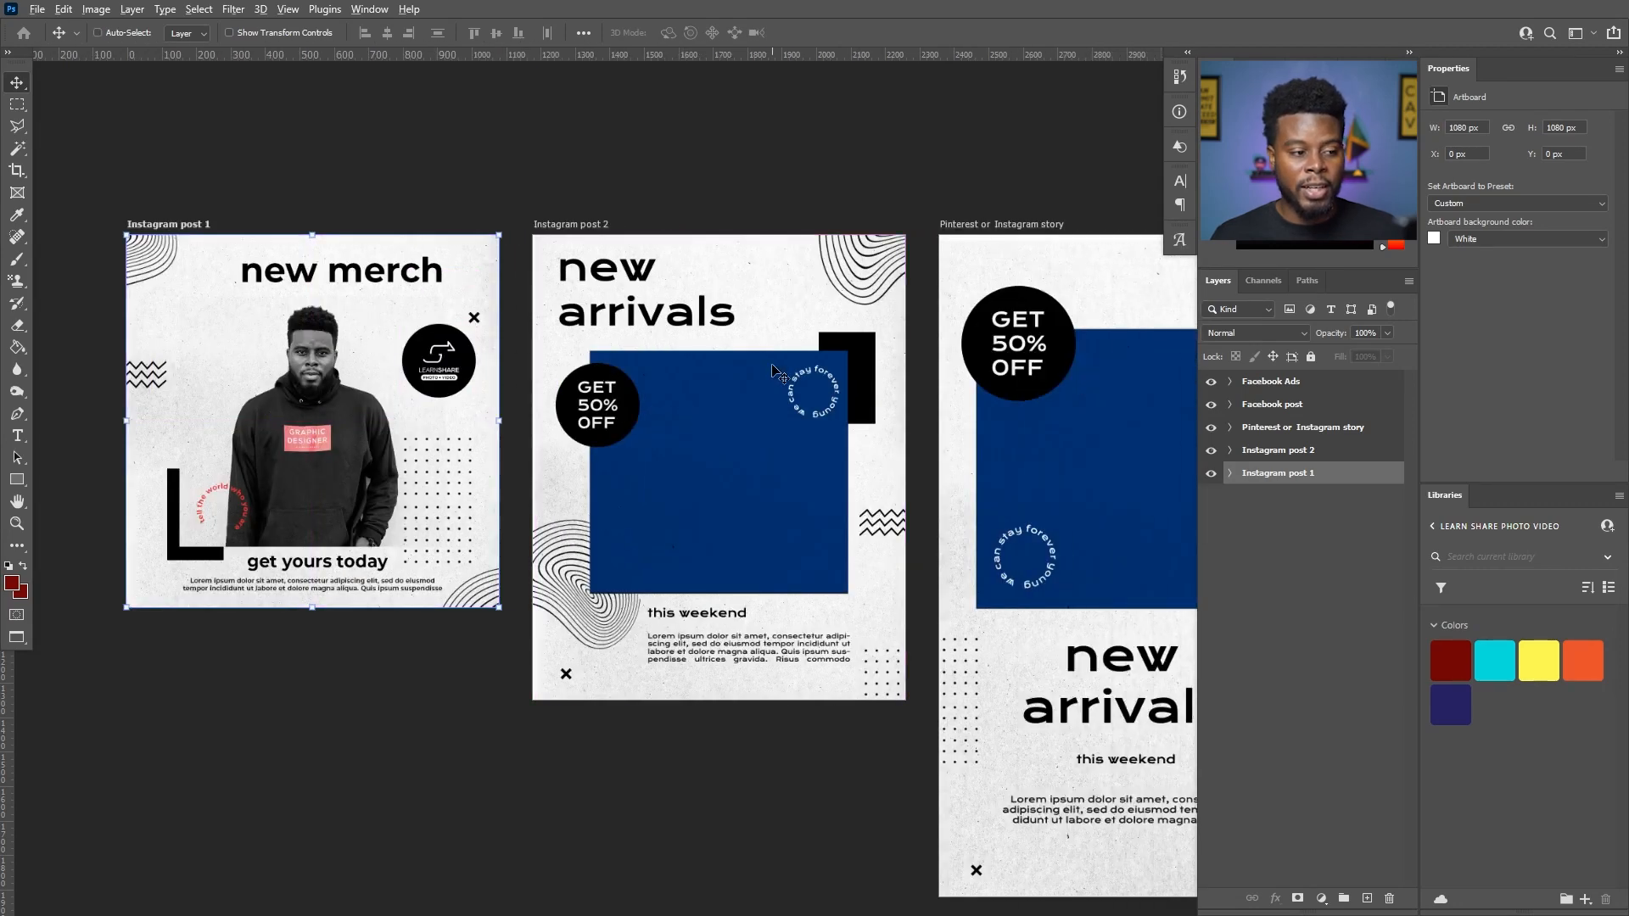
scroll(773, 367, "down", 2)
scroll(774, 367, "right", 1)
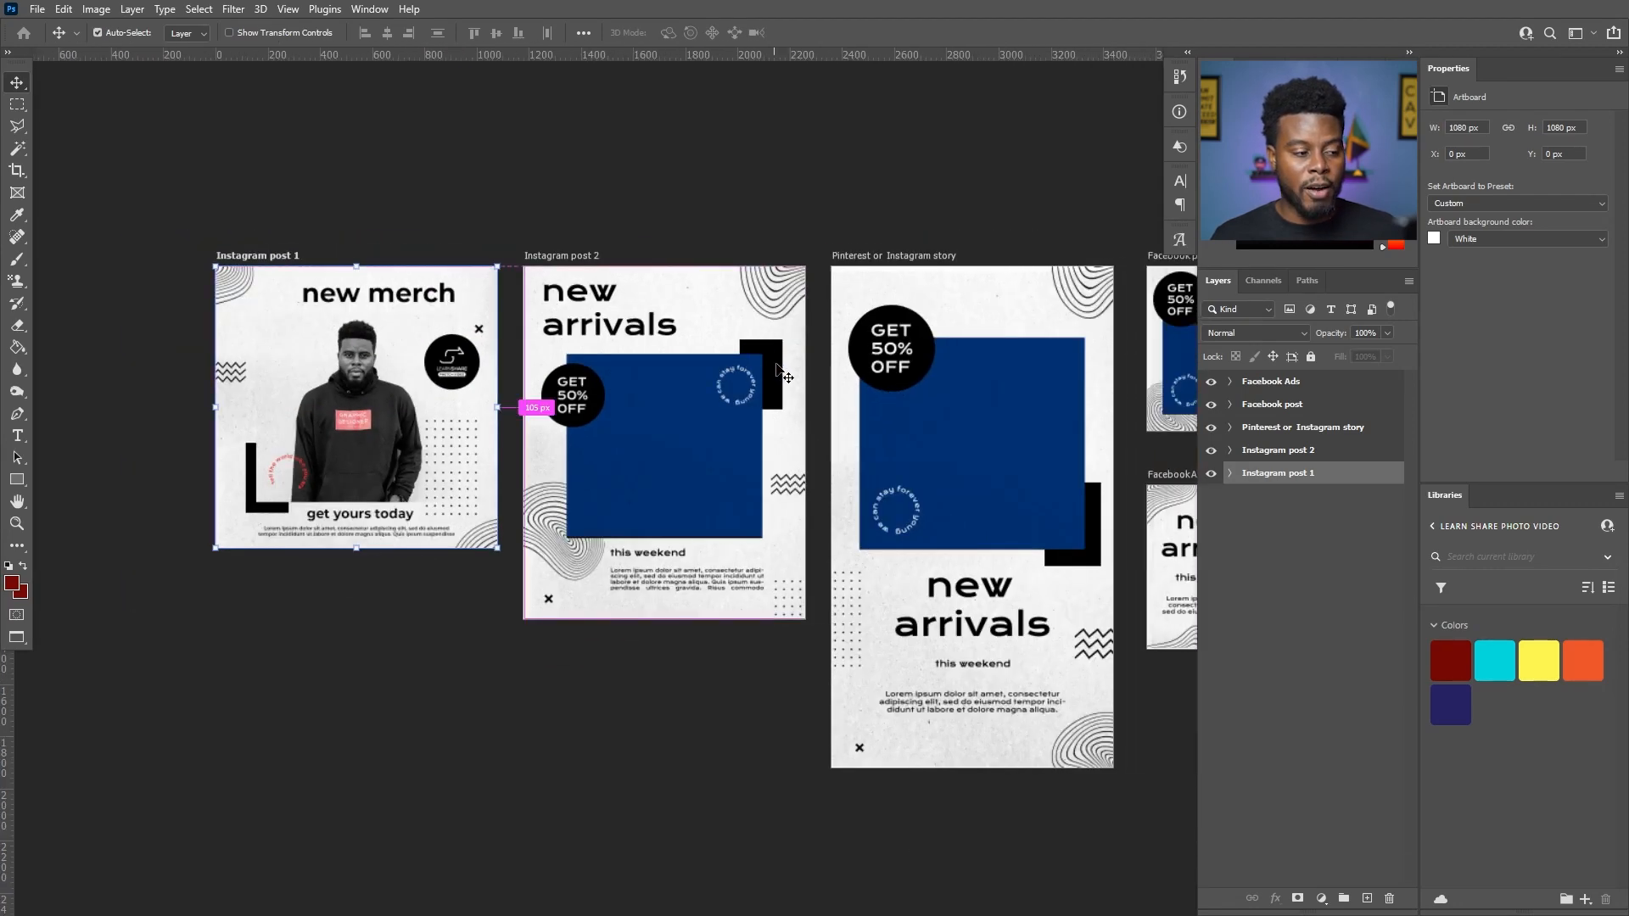
scroll(535, 284, "right", 1)
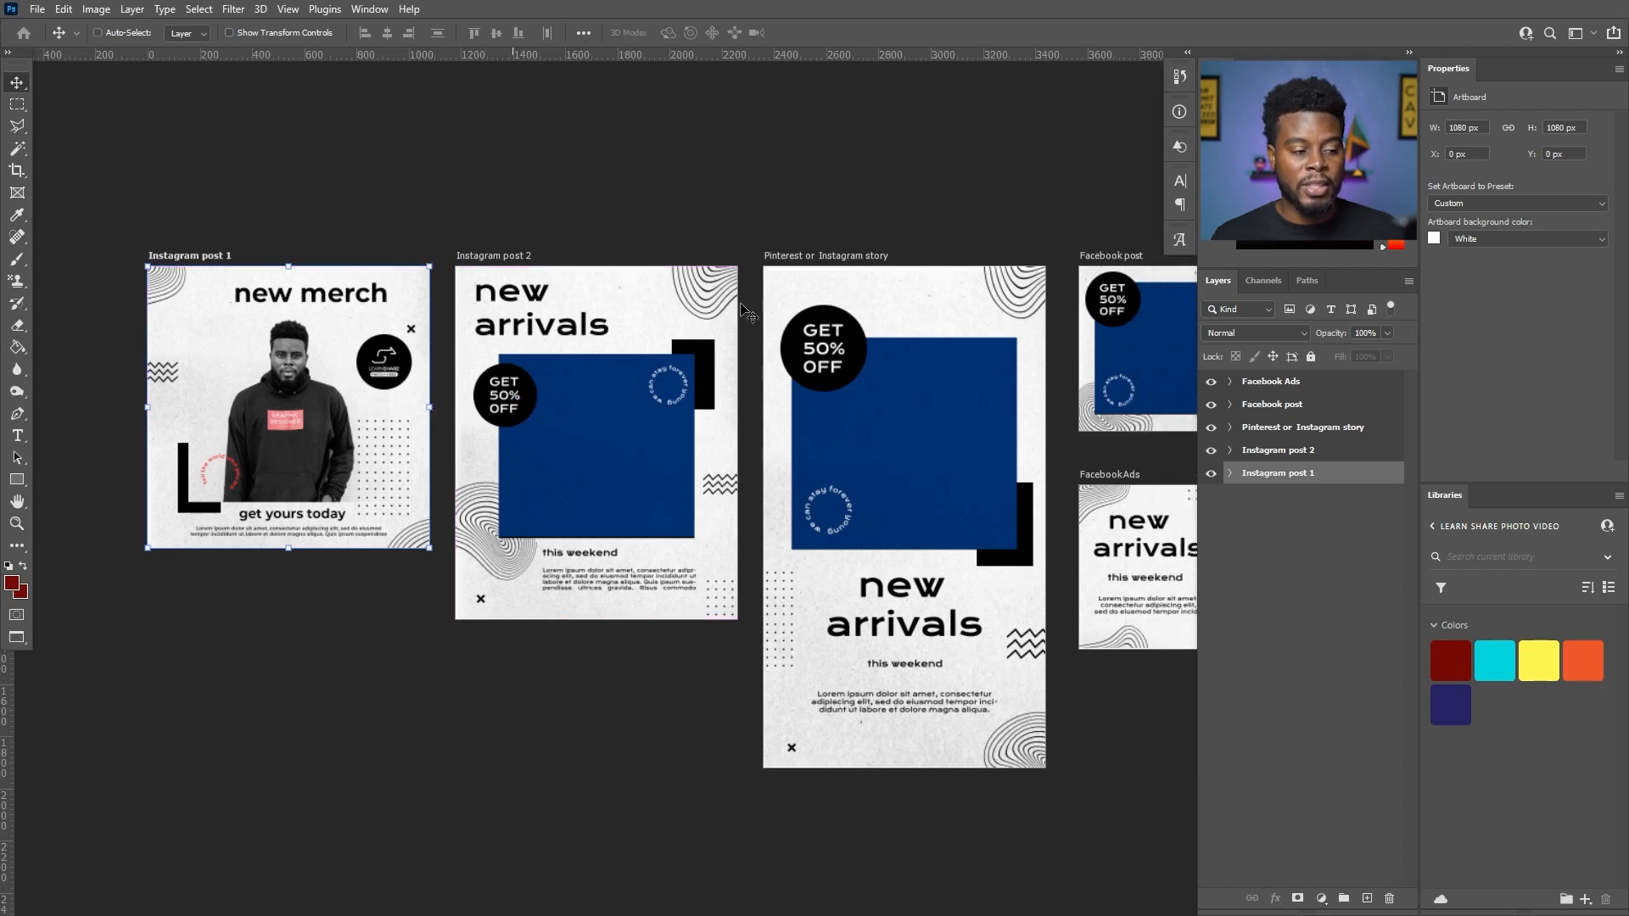
scroll(1045, 284, "down", 1)
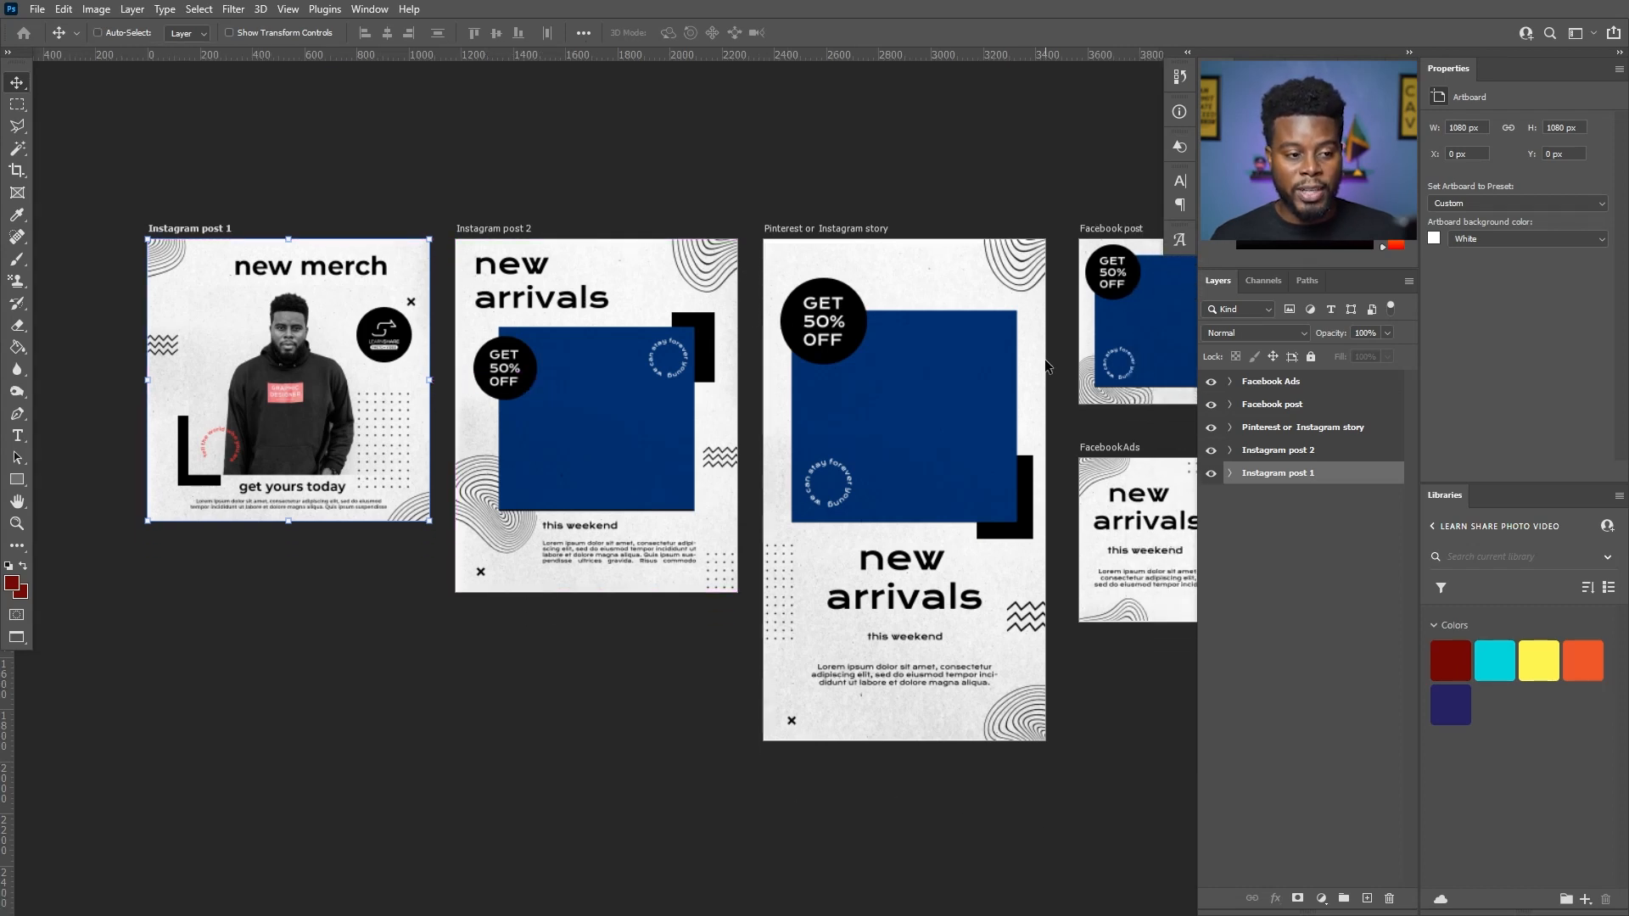
scroll(1046, 361, "right", 1)
scroll(1045, 361, "right", 1)
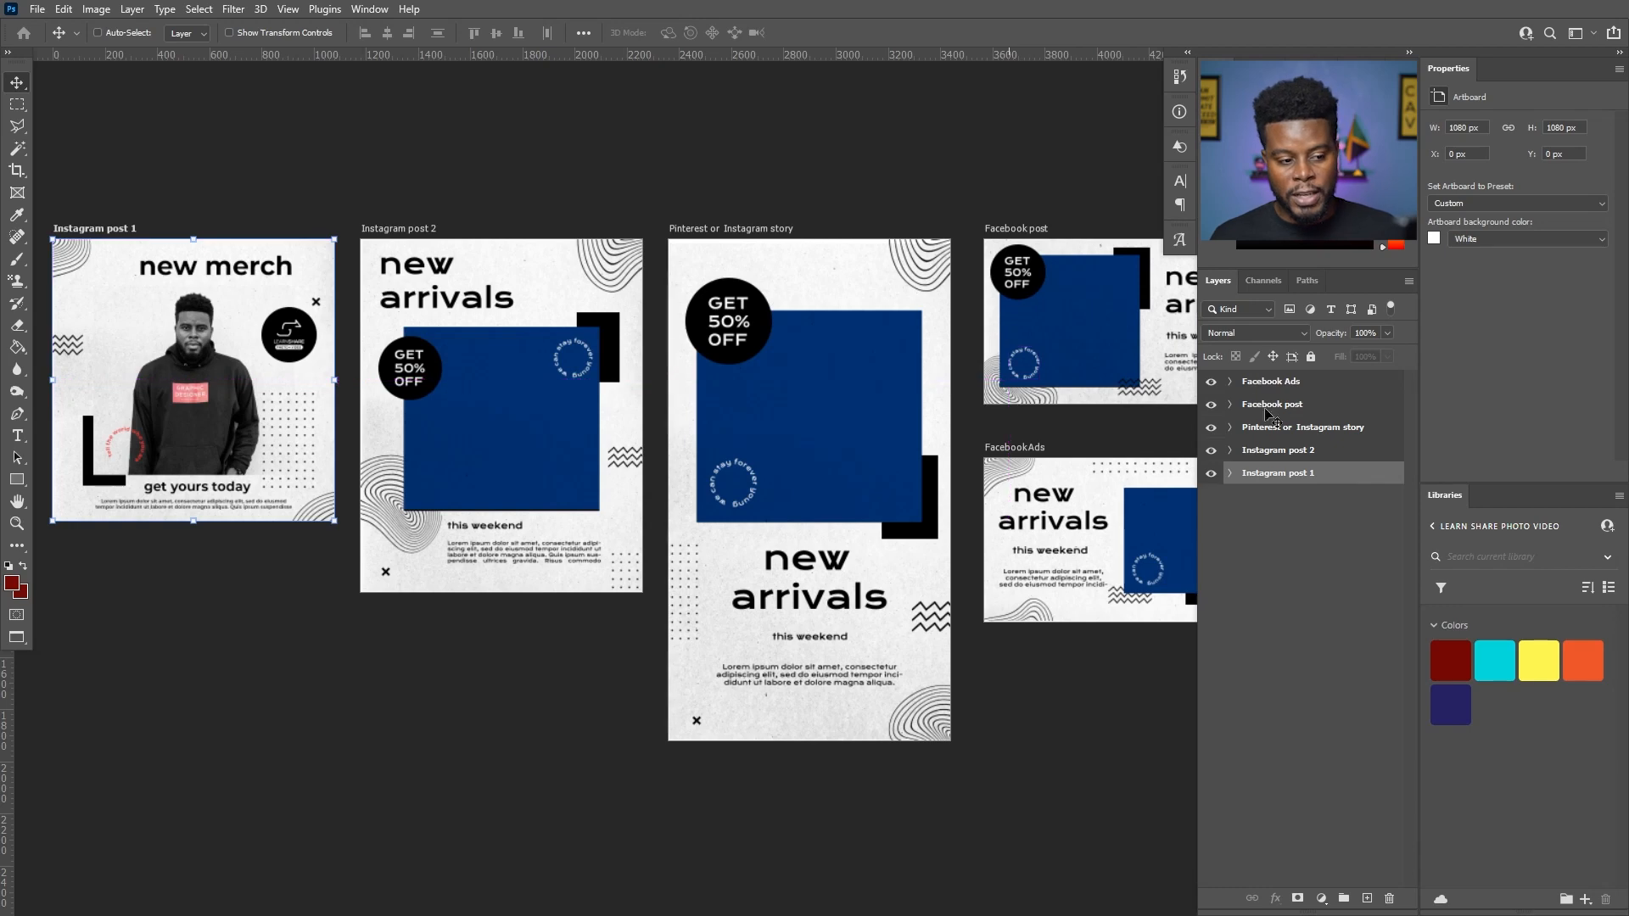
scroll(1027, 475, "right", 1)
scroll(1015, 472, "up", 1)
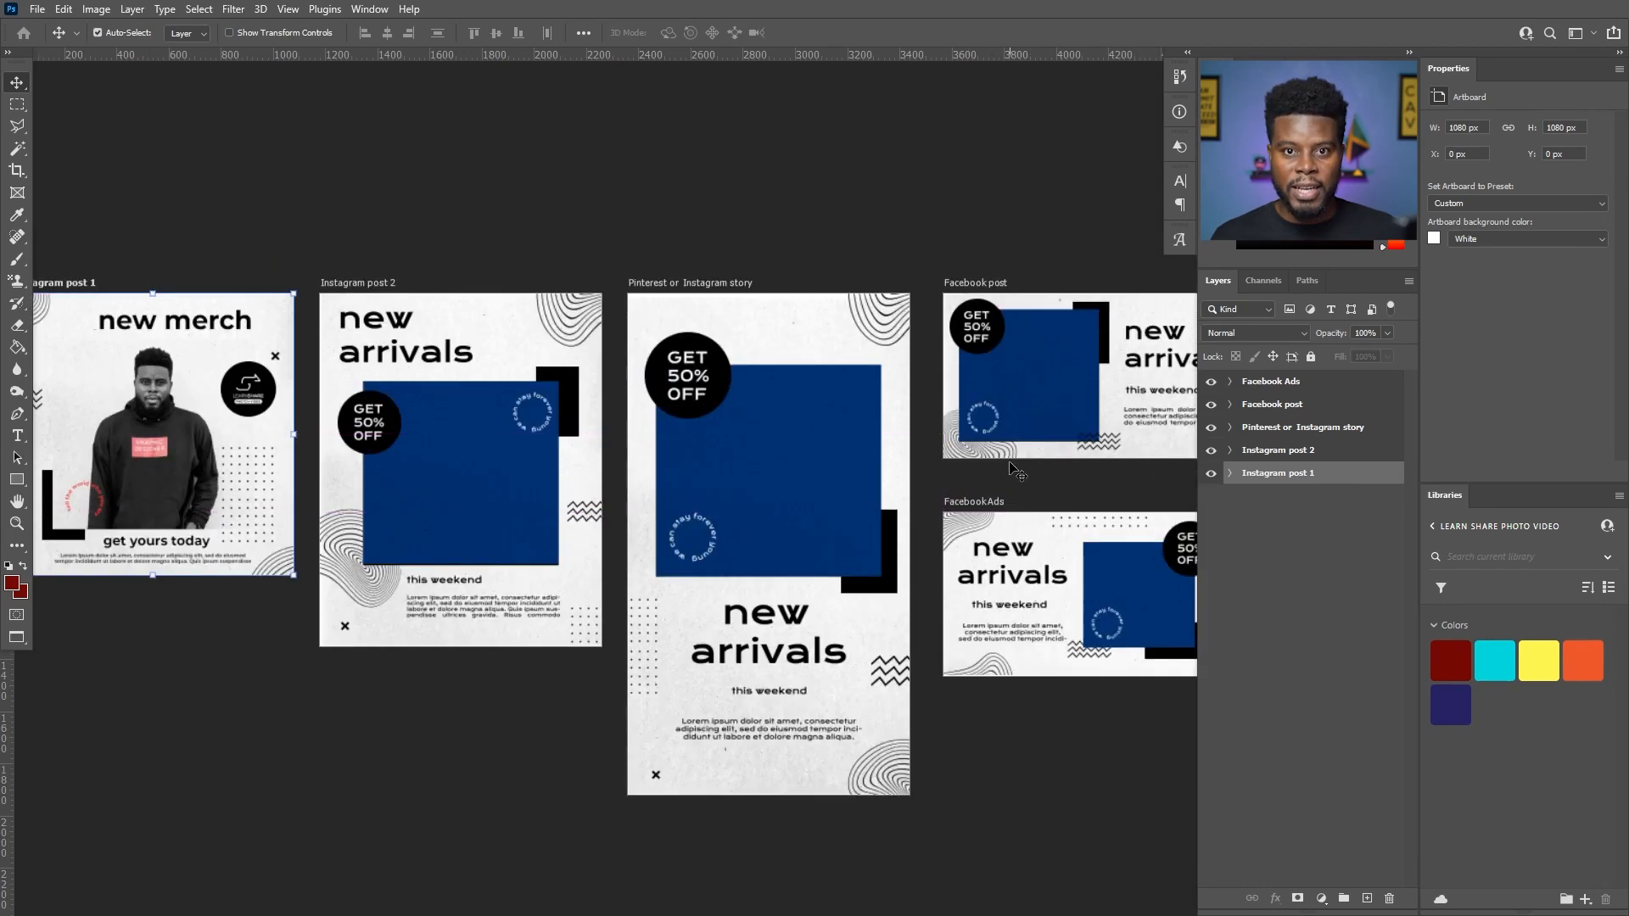
scroll(712, 490, "left", 1)
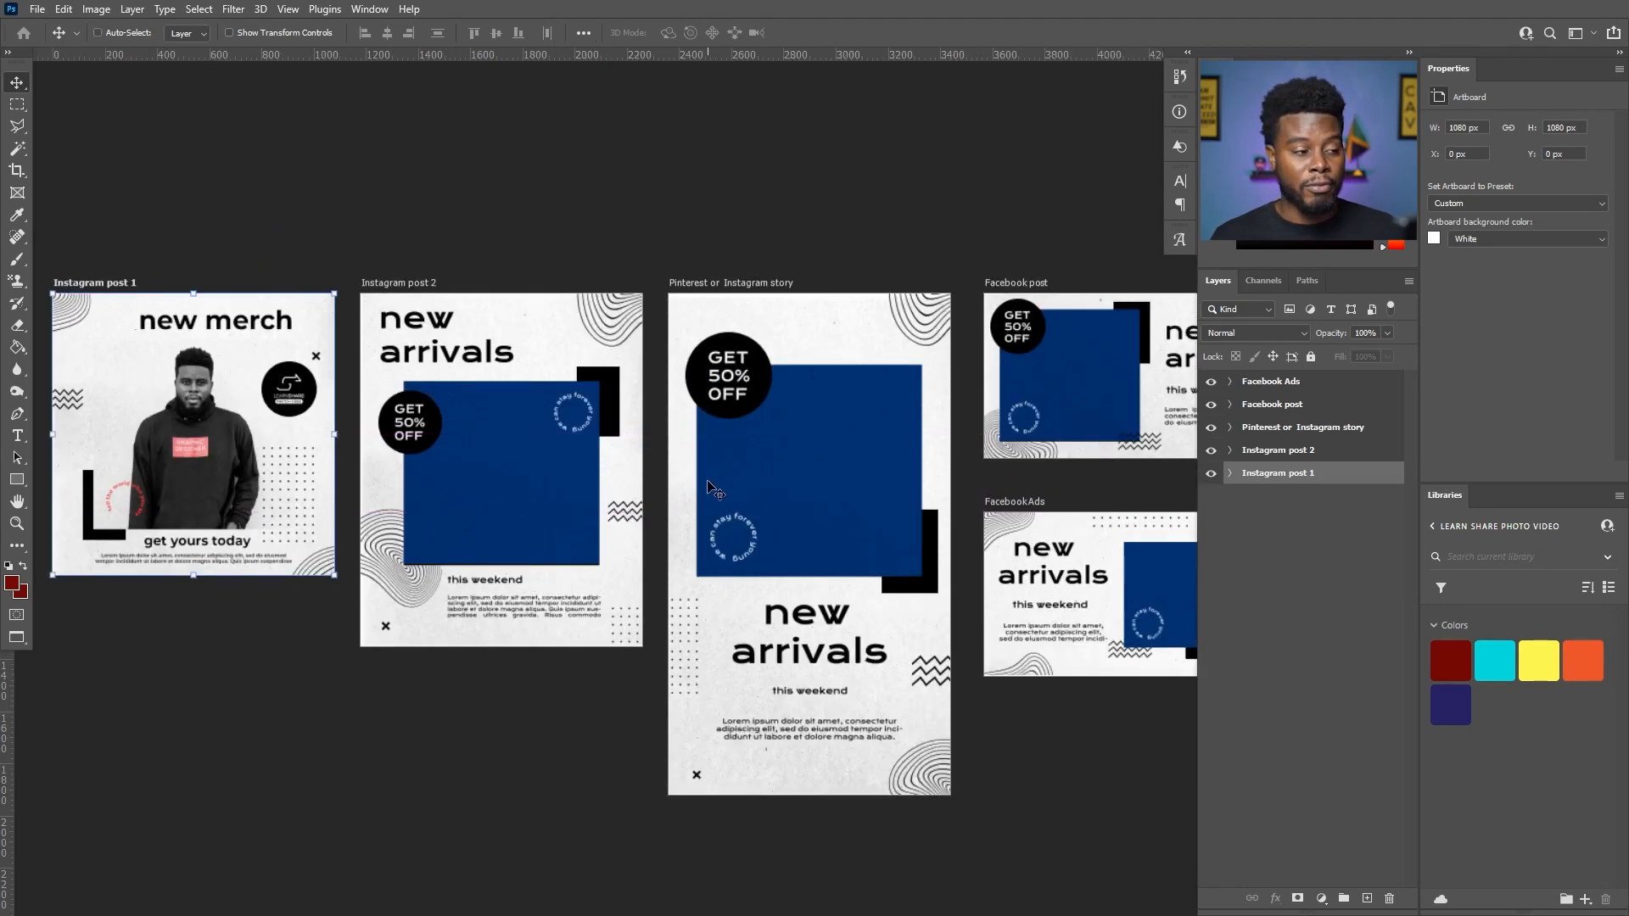
scroll(715, 490, "up", 2)
scroll(715, 490, "left", 2)
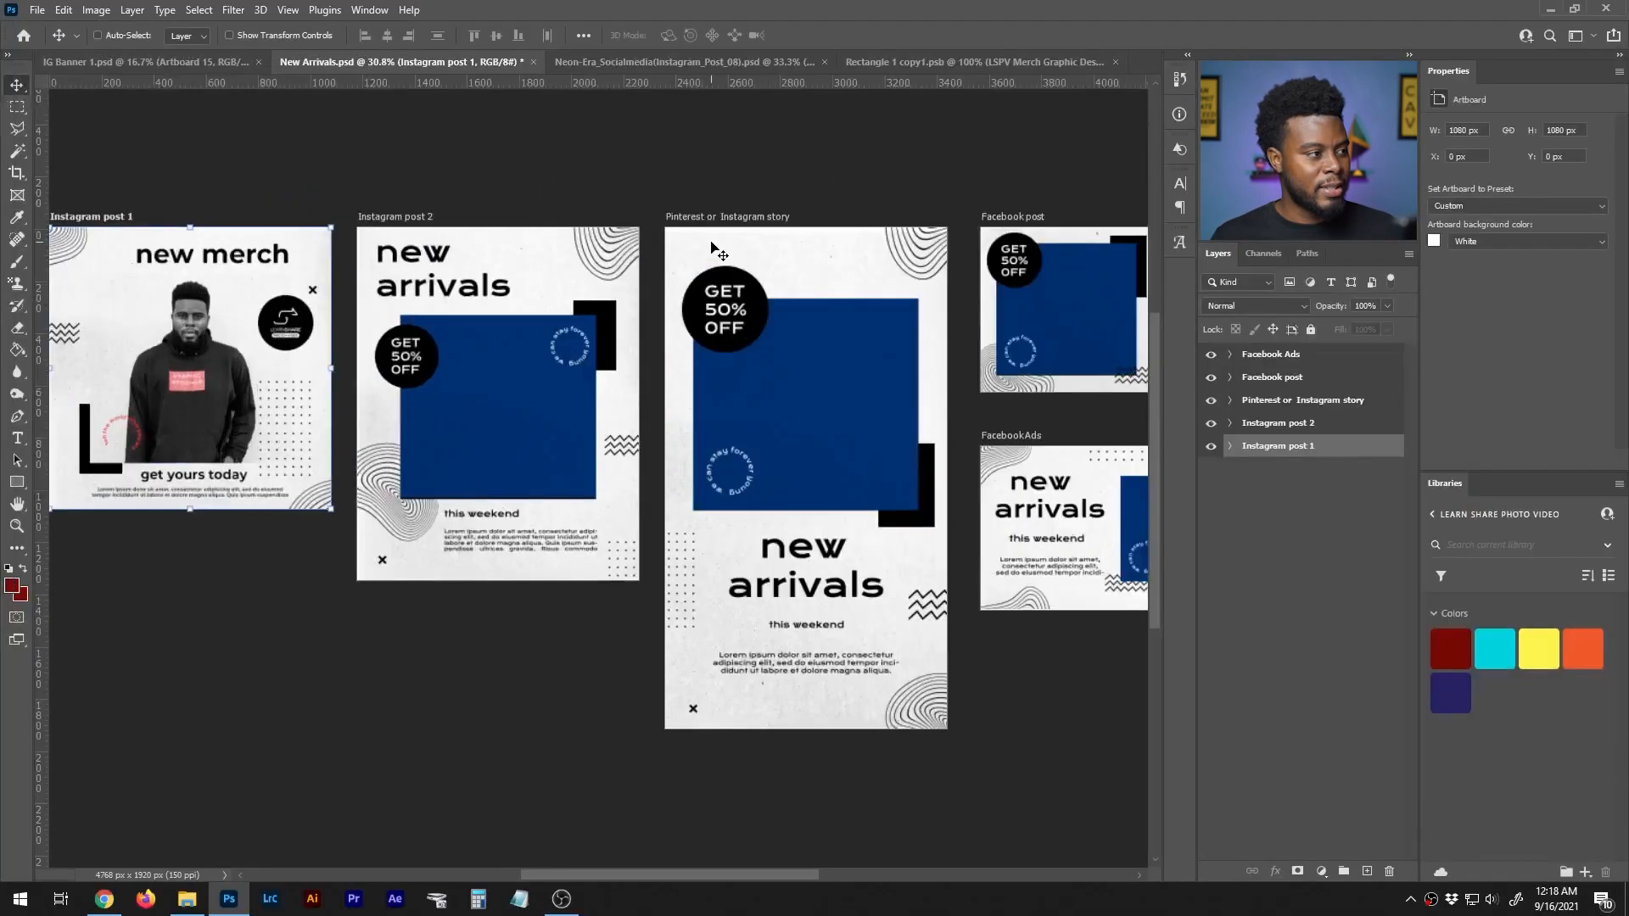
left_click(193, 63)
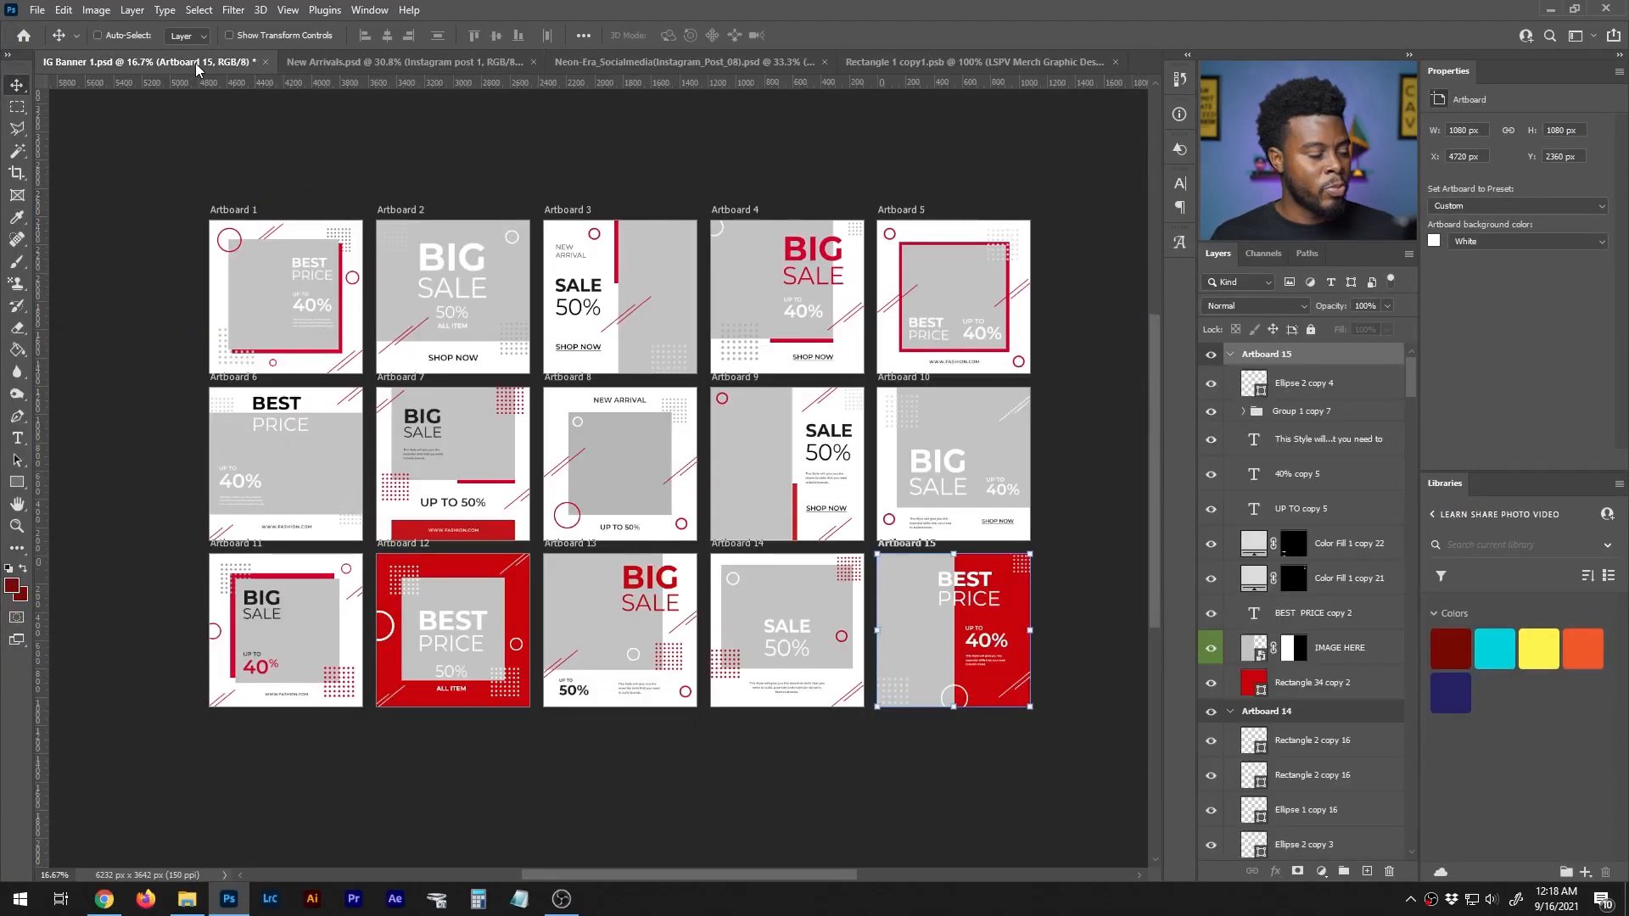
- Collapse the layer lists of all artboards, from Artboard 15 down to Artboard 1, with Artboard 12 framed in view
scroll(475, 527, "up", 2)
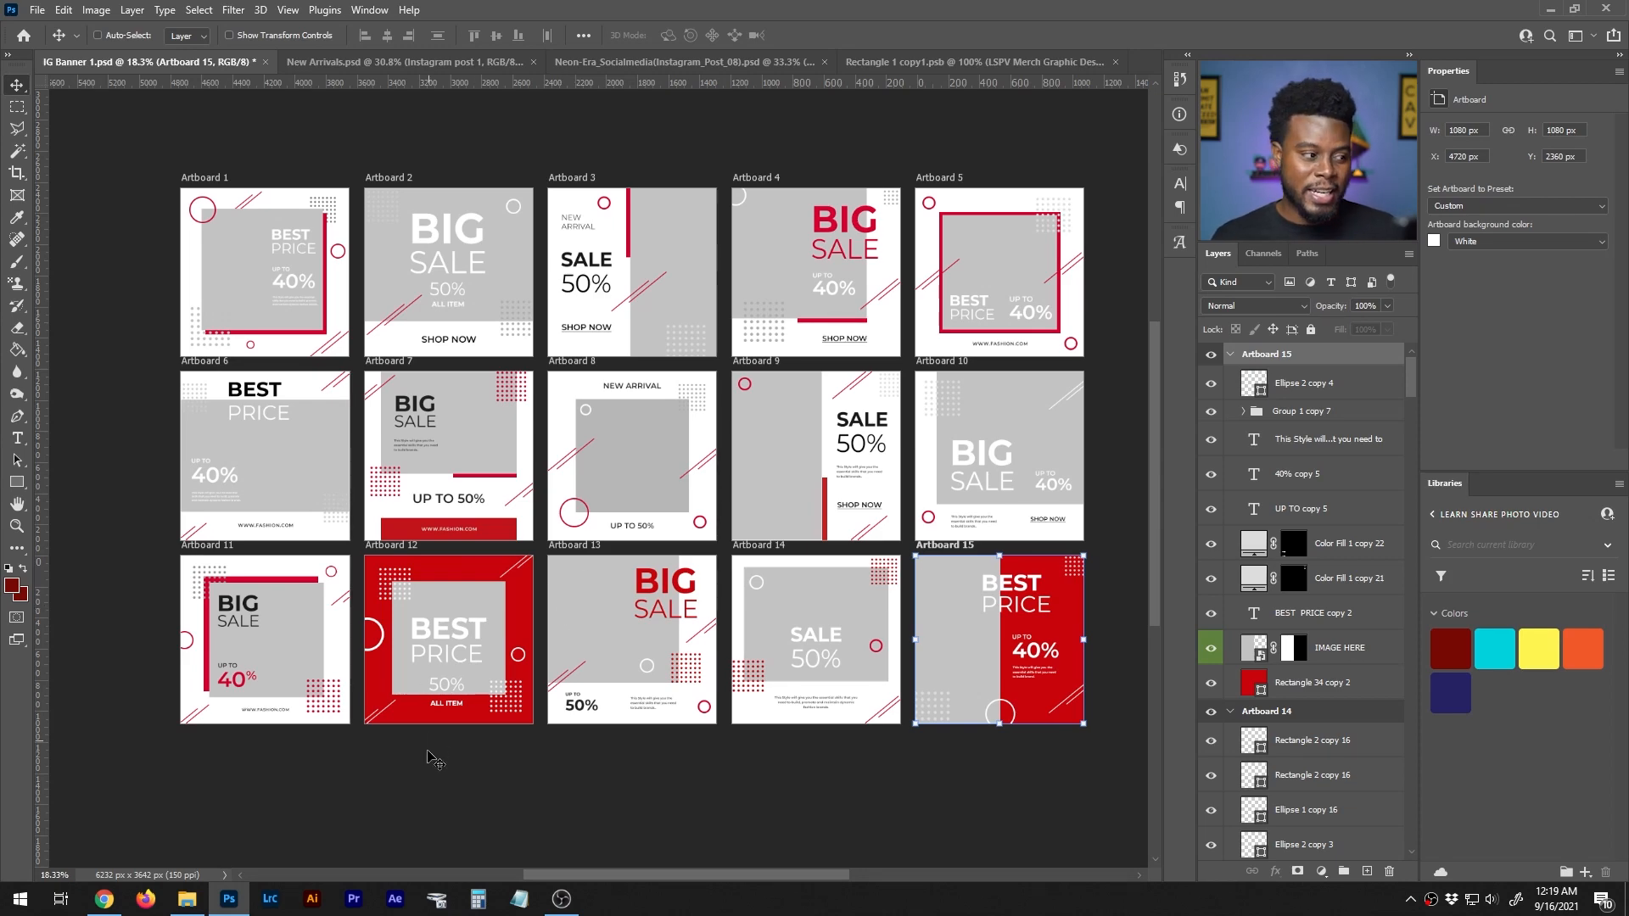
scroll(382, 734, "down", 1)
scroll(380, 689, "up", 3)
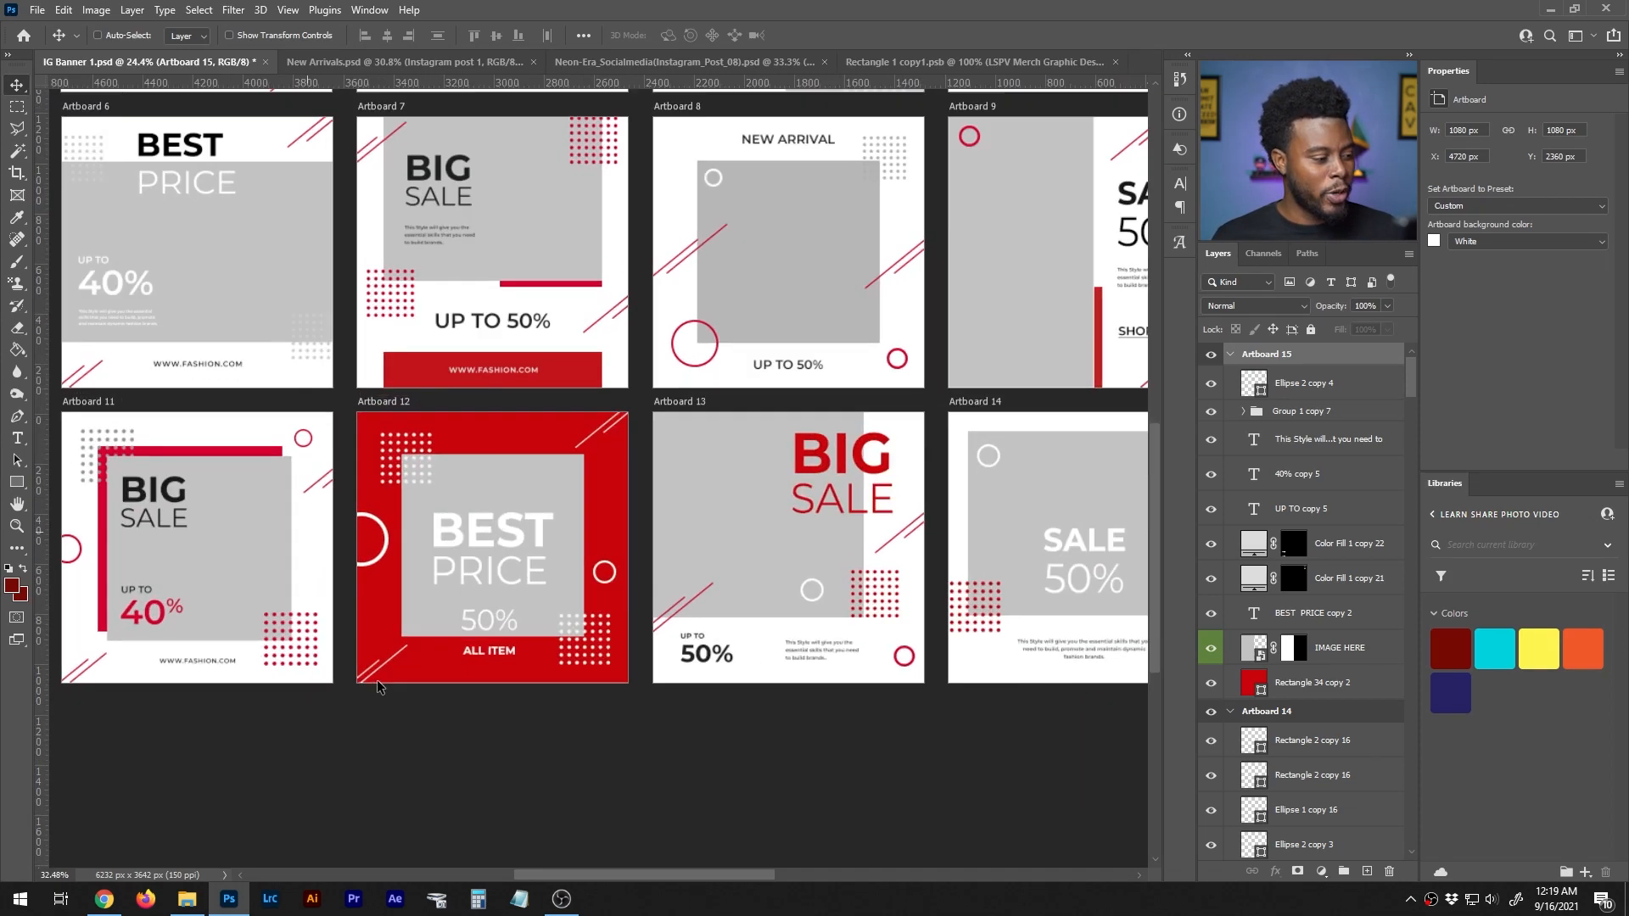
scroll(378, 687, "up", 4)
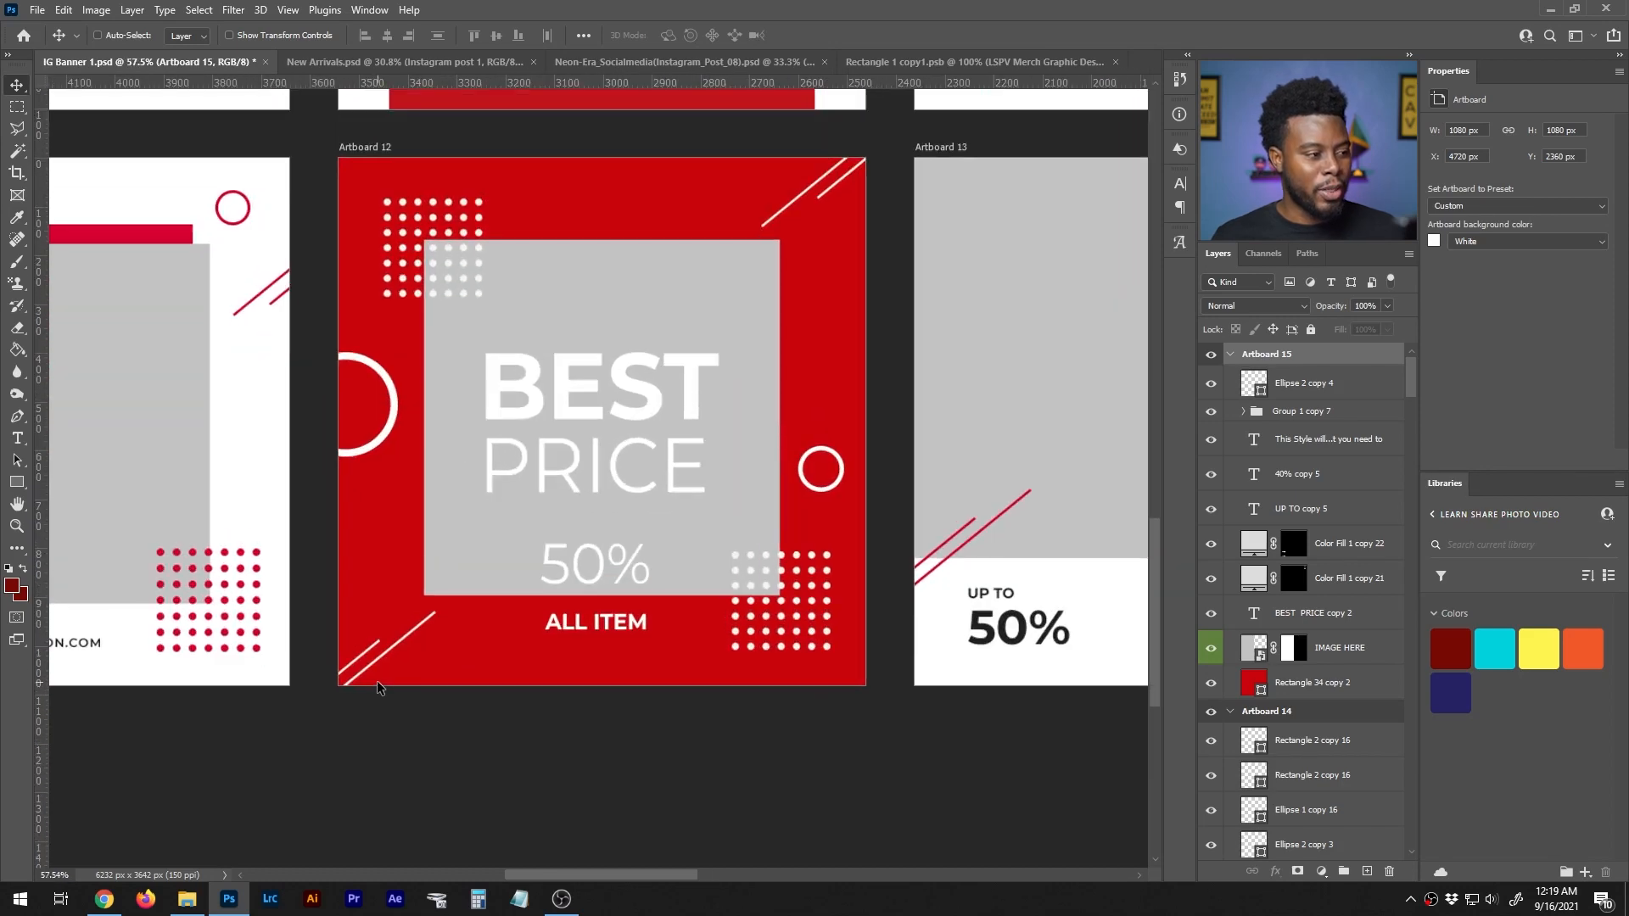
scroll(378, 687, "up", 1)
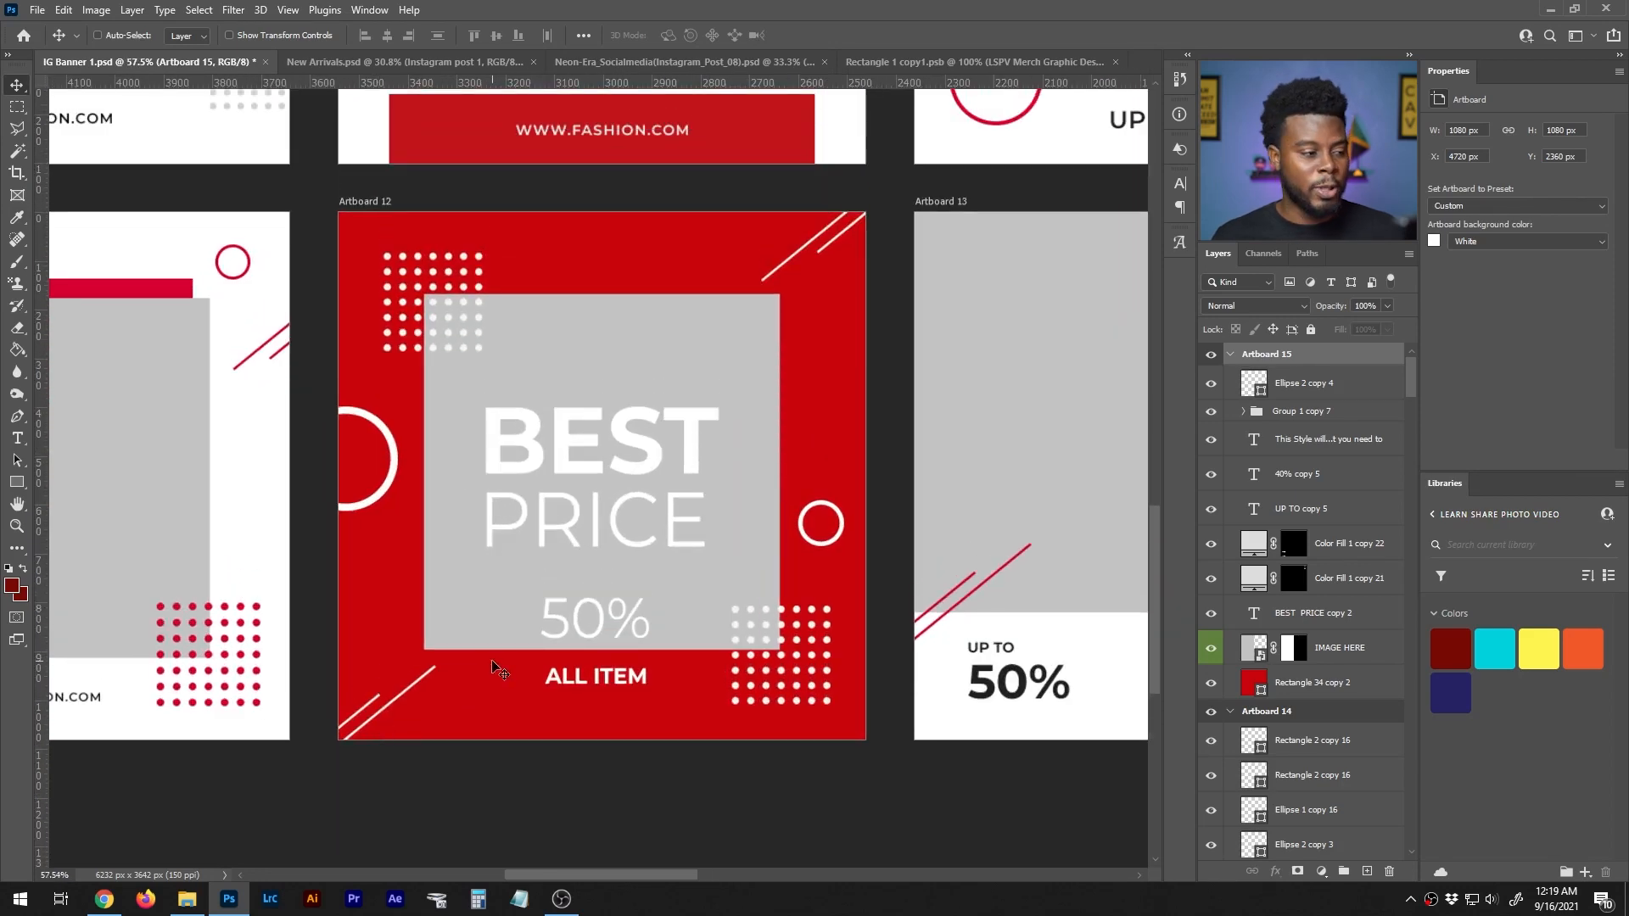
left_click(1231, 355)
left_click(1231, 379)
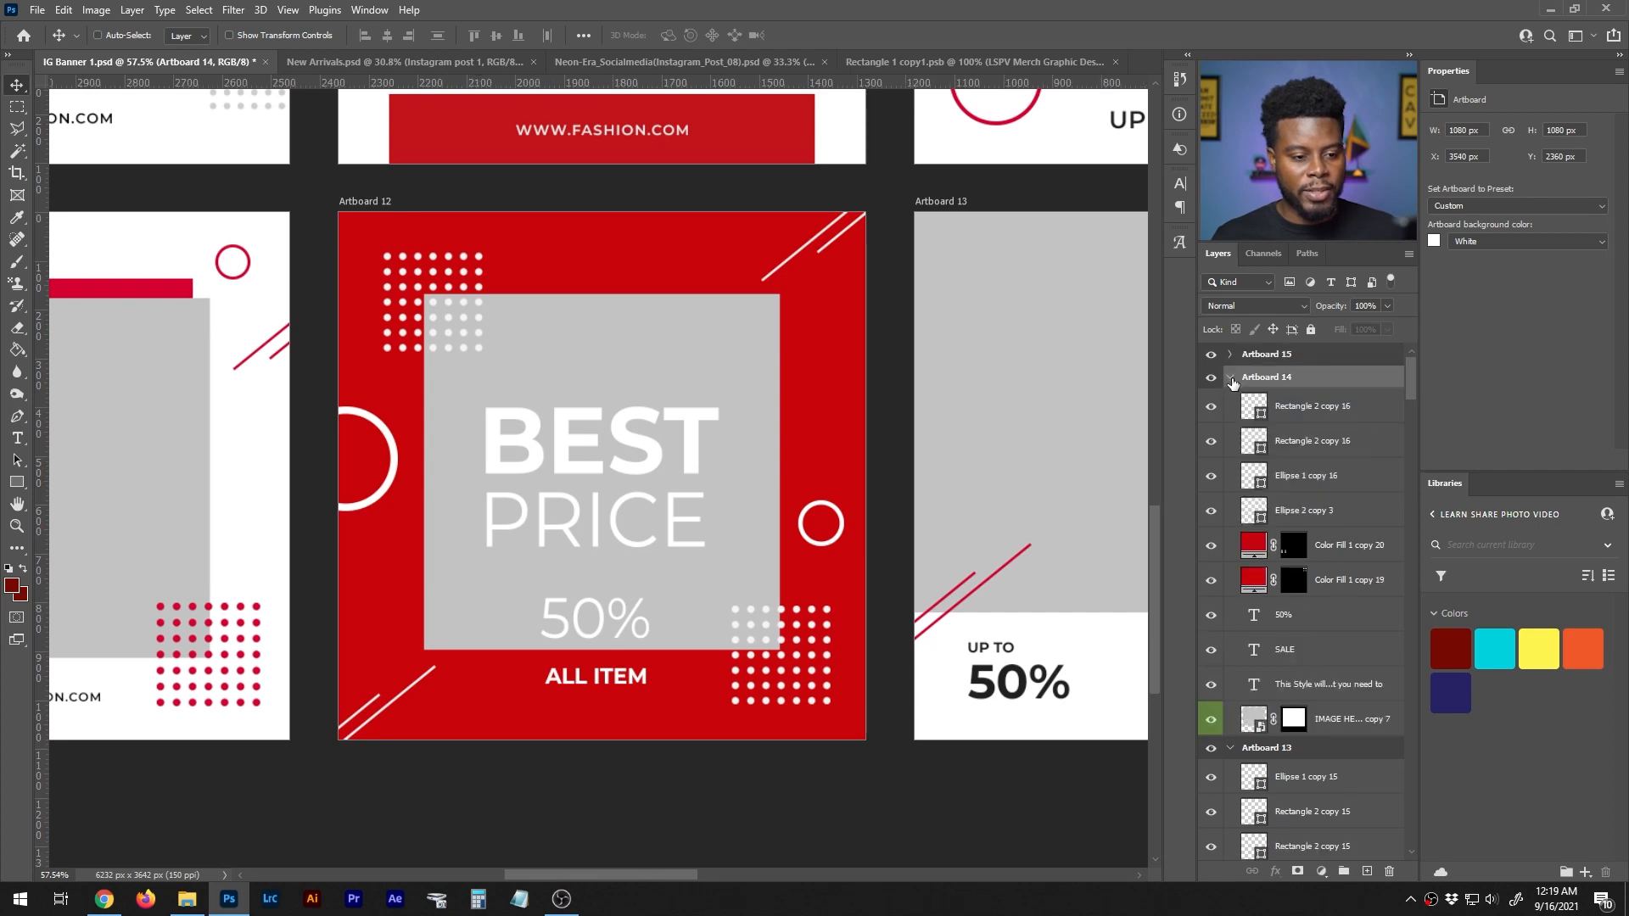
left_click(1232, 378)
left_click(1230, 400)
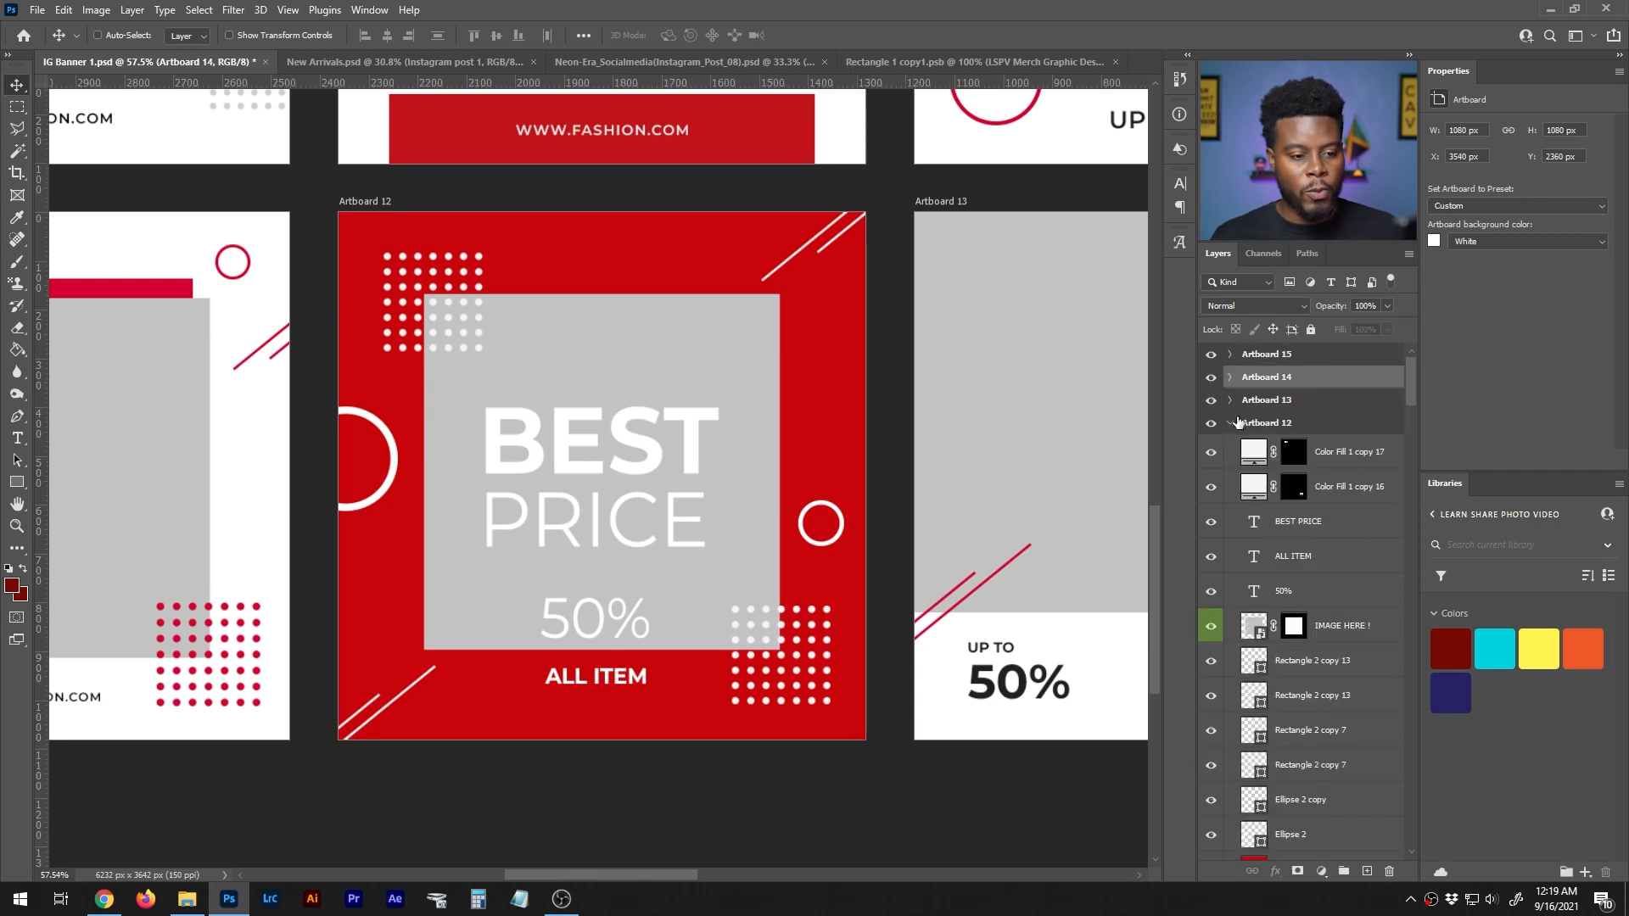
left_click(1230, 423)
left_click(1231, 448)
left_click(1231, 470)
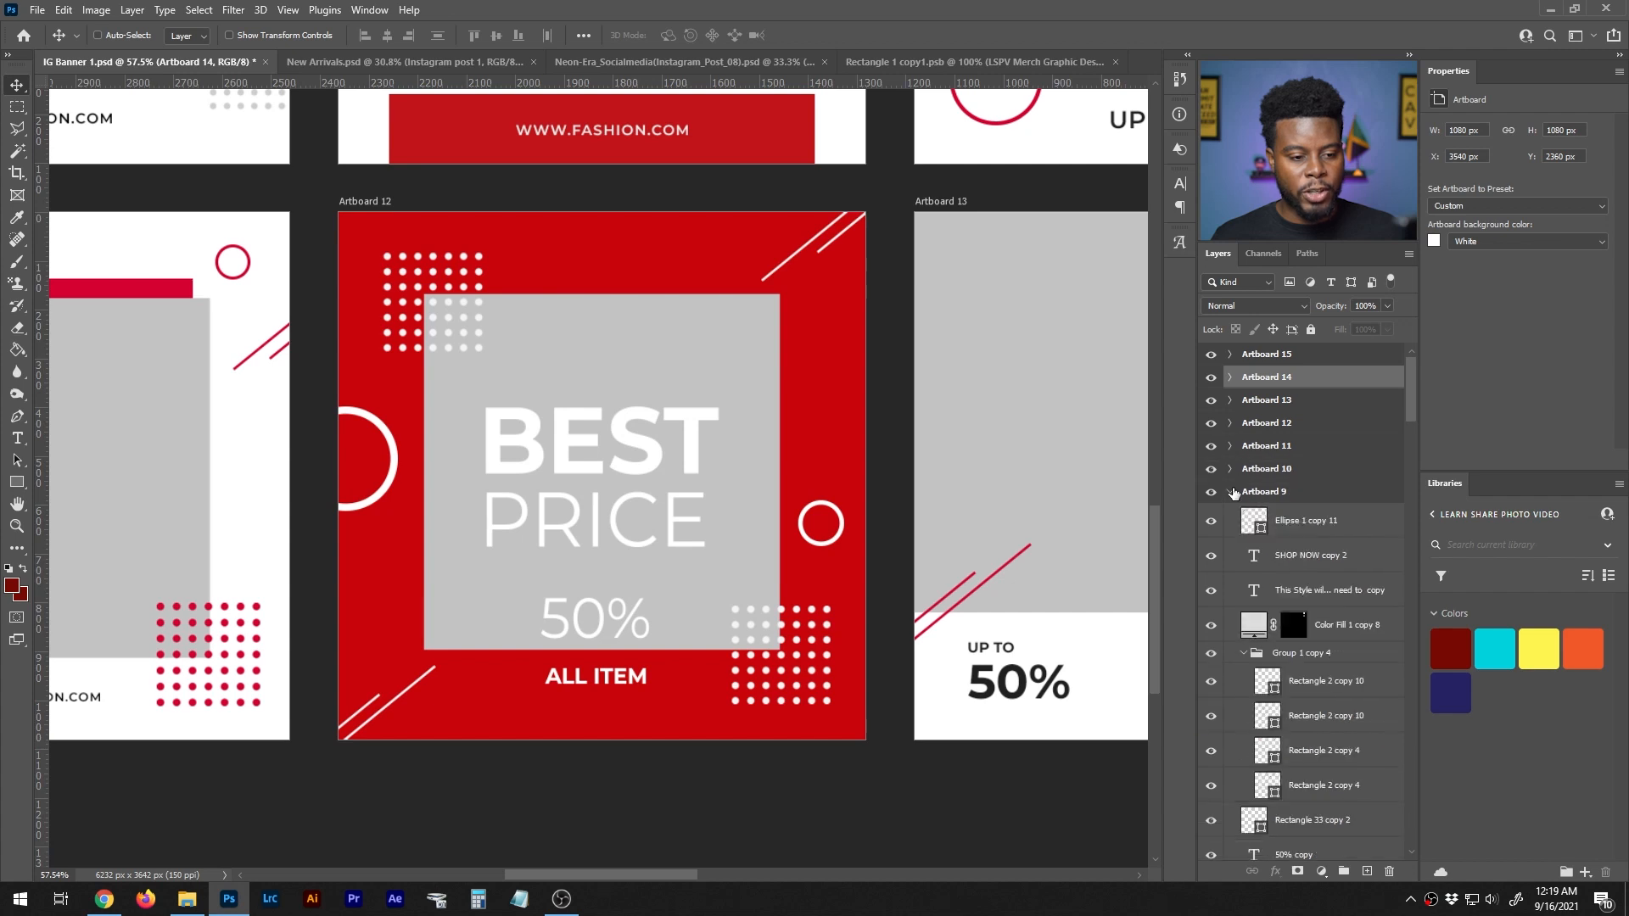
left_click(1231, 493)
left_click(1231, 516)
left_click(1231, 539)
left_click(1231, 562)
left_click(1231, 585)
left_click(1231, 607)
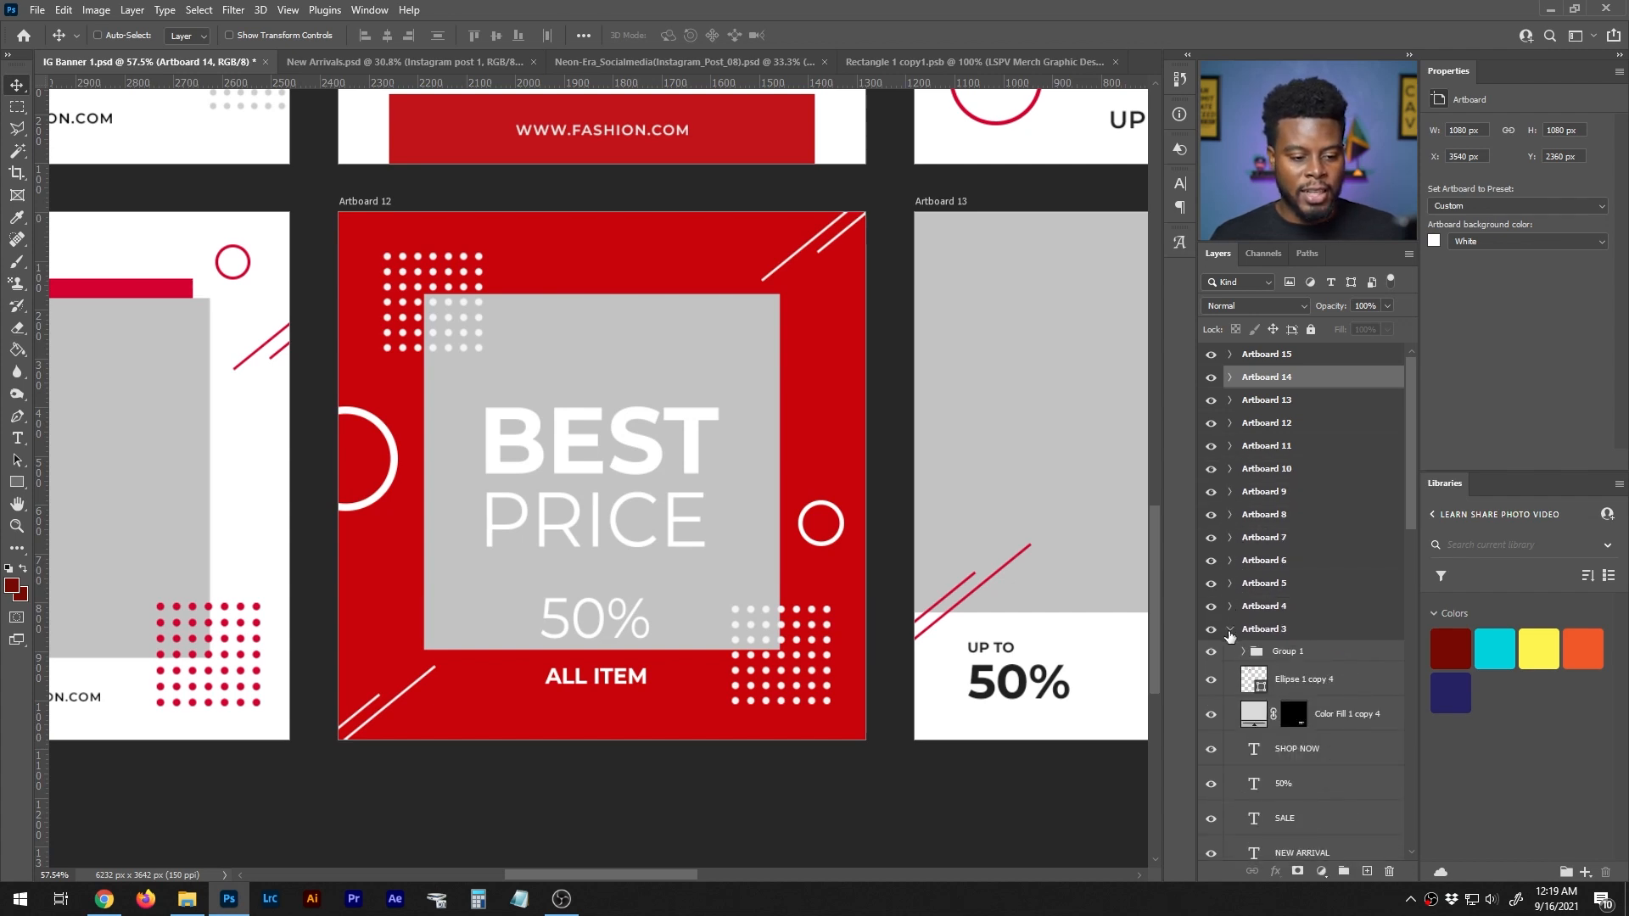
left_click(1231, 630)
left_click(1231, 653)
left_click(1231, 676)
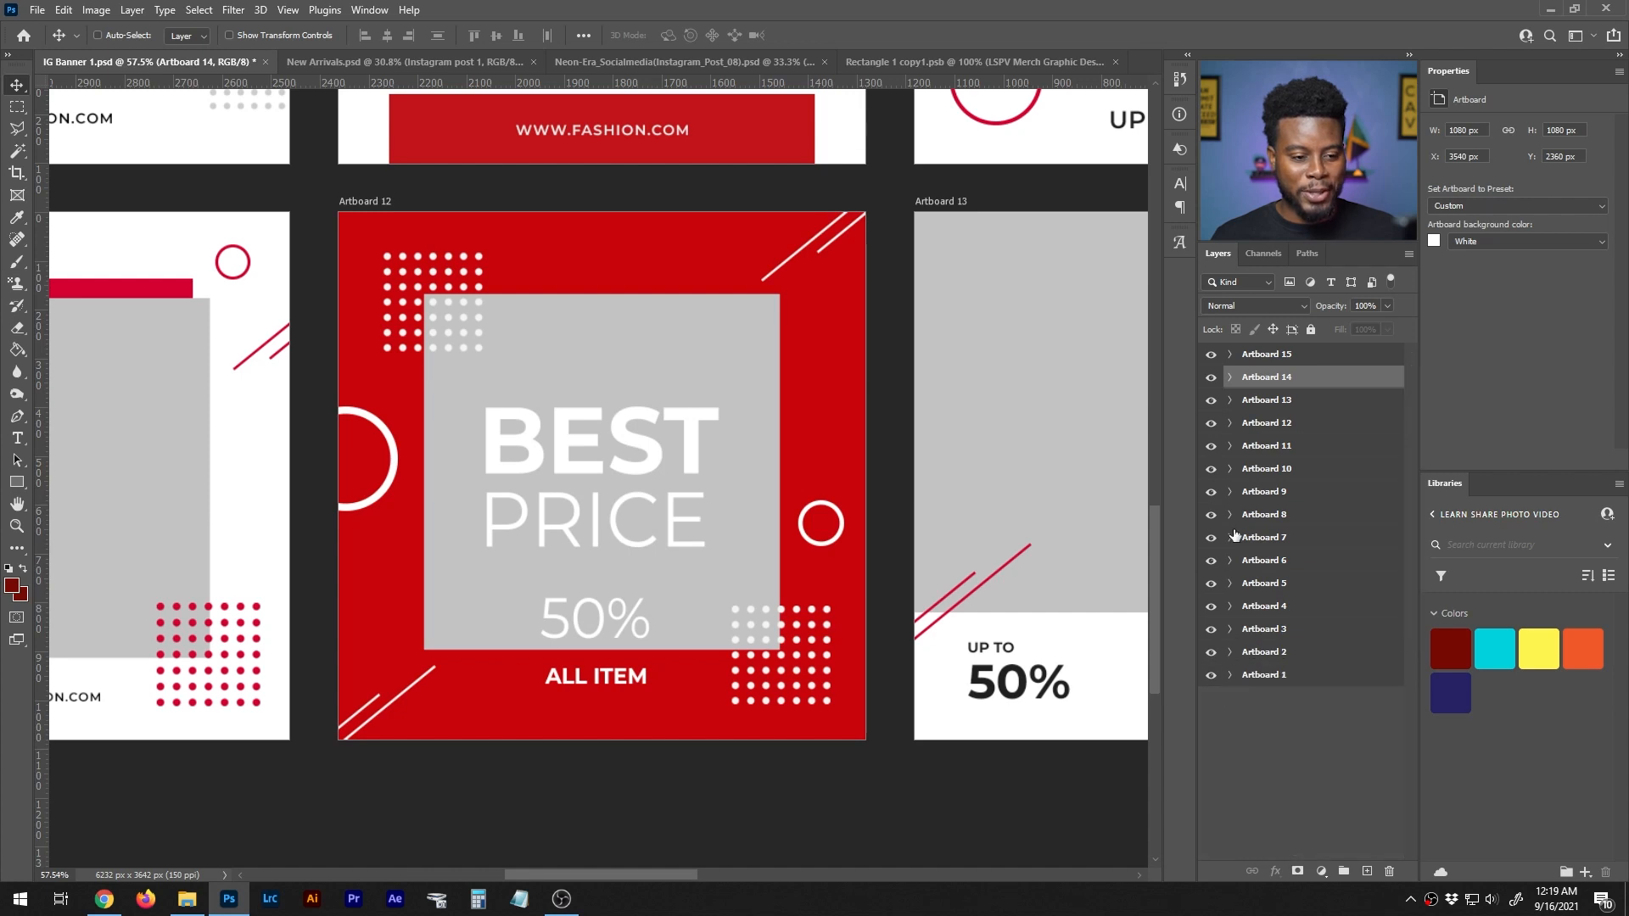
- Expand Artboard 12 and open the contents of its IMAGE HERE ! smart object for editing
left_click(1231, 424)
scroll(1273, 425, "down", 2)
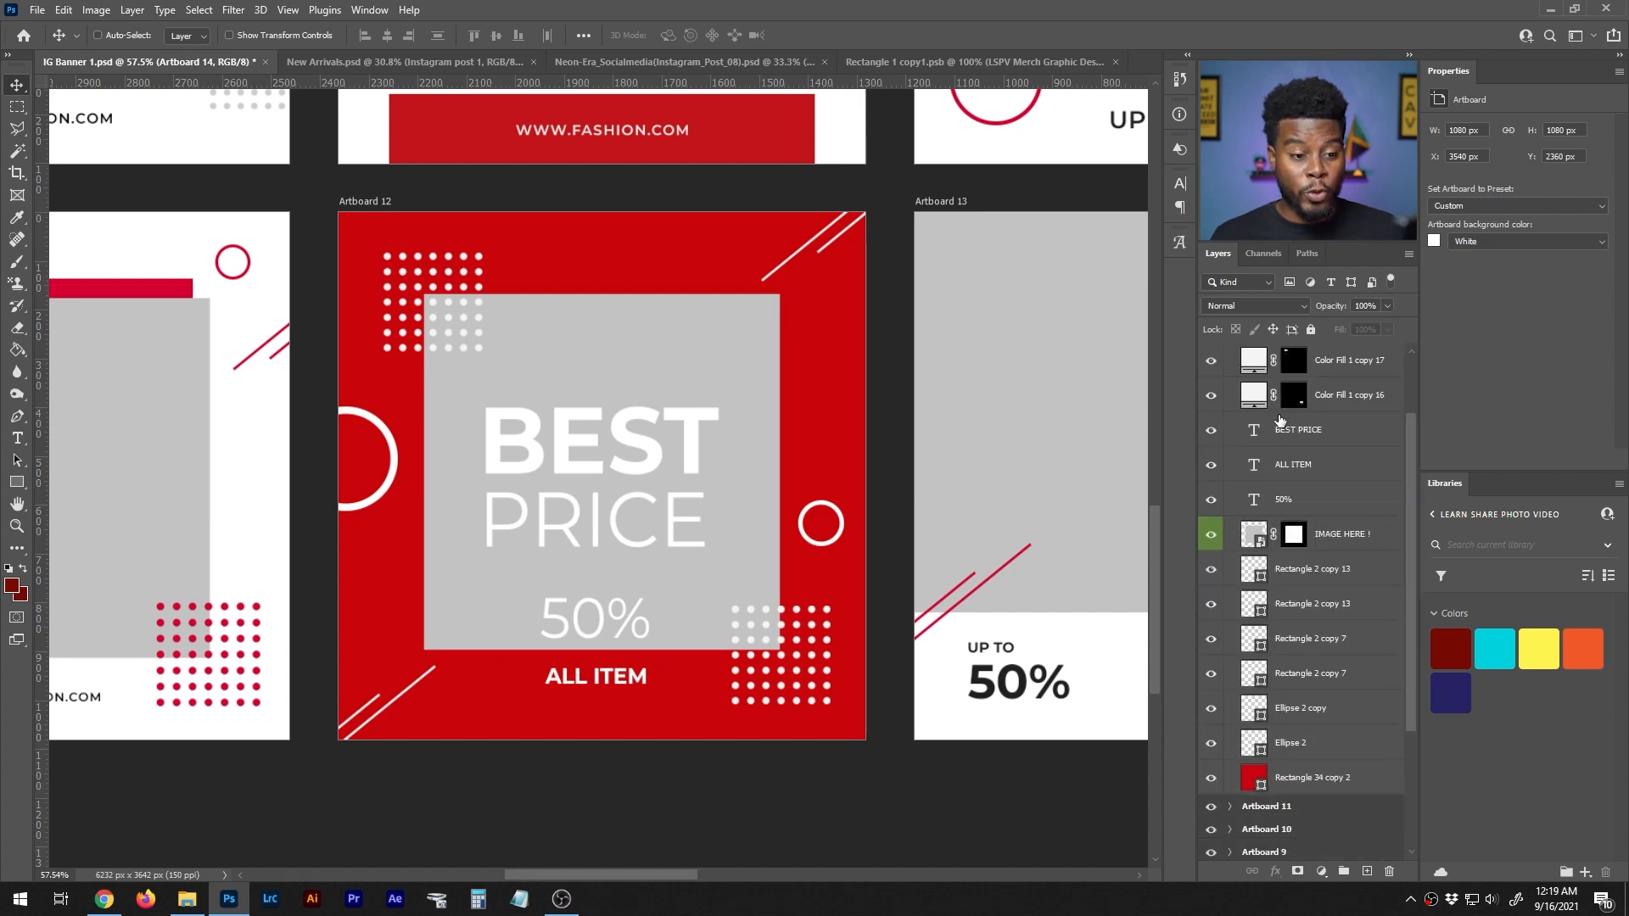
scroll(772, 745, "up", 1)
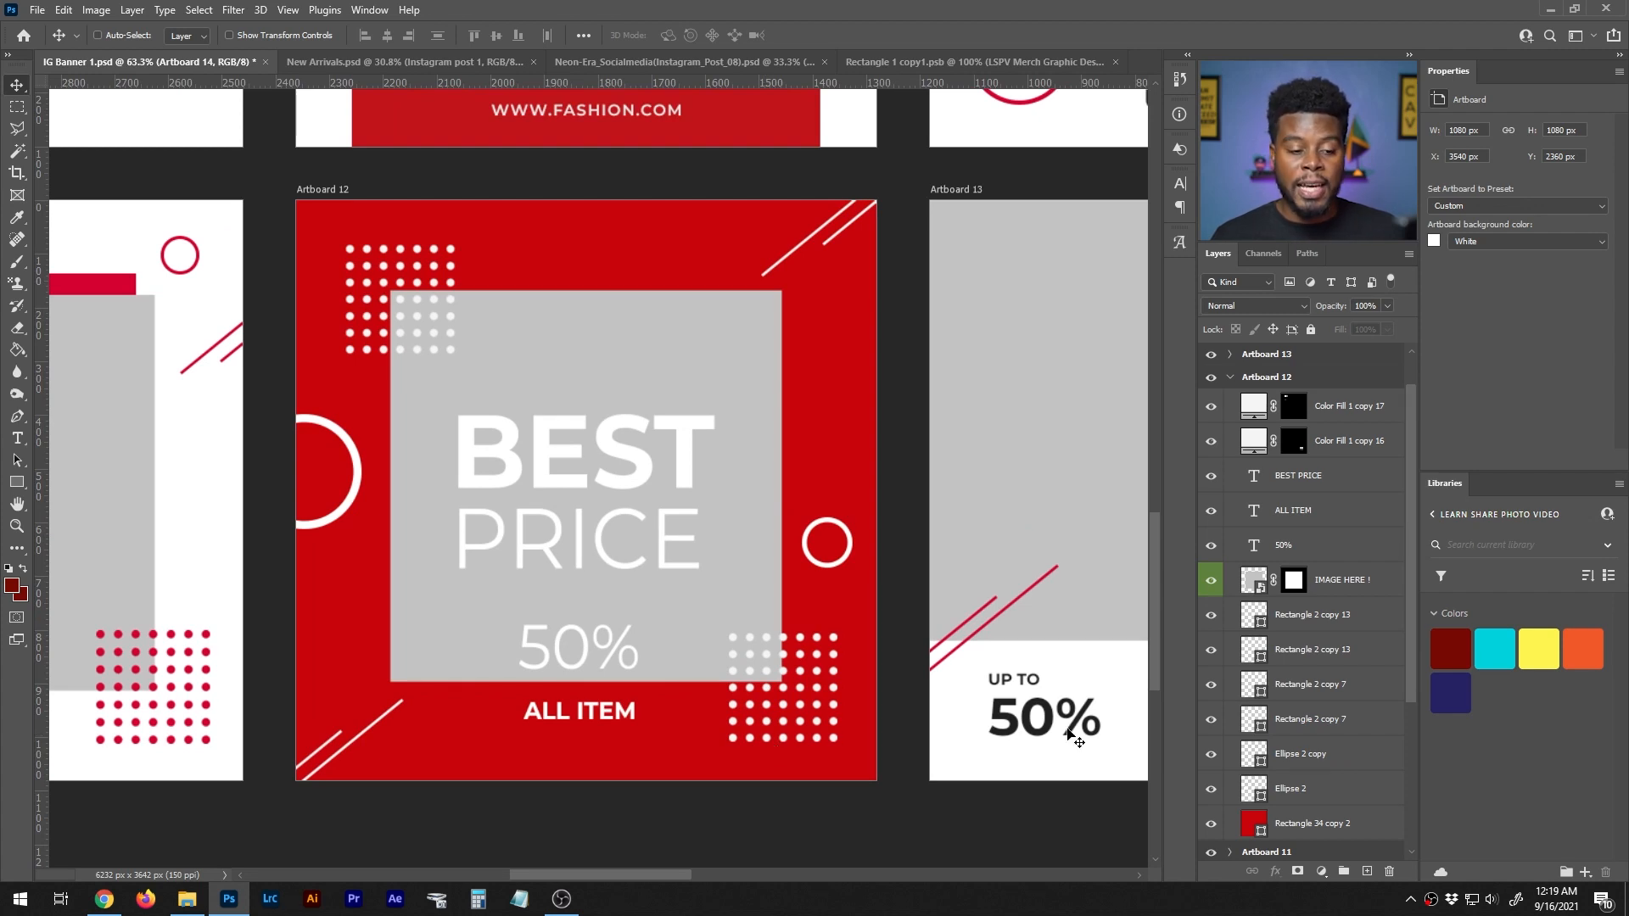
left_click(1347, 582)
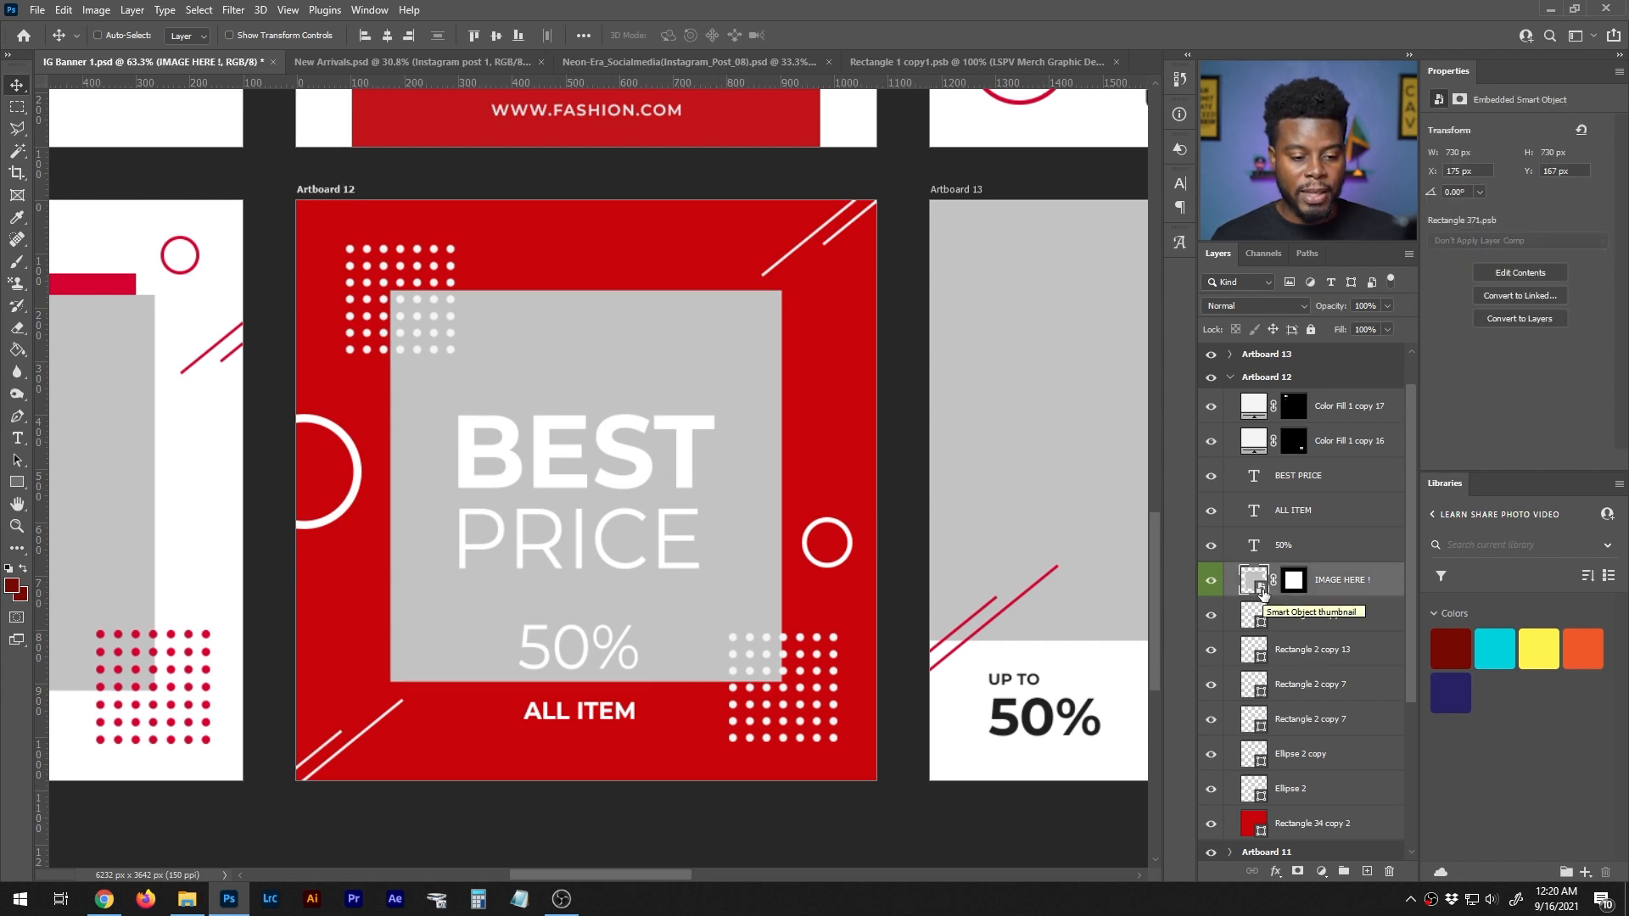
right_click(1263, 592)
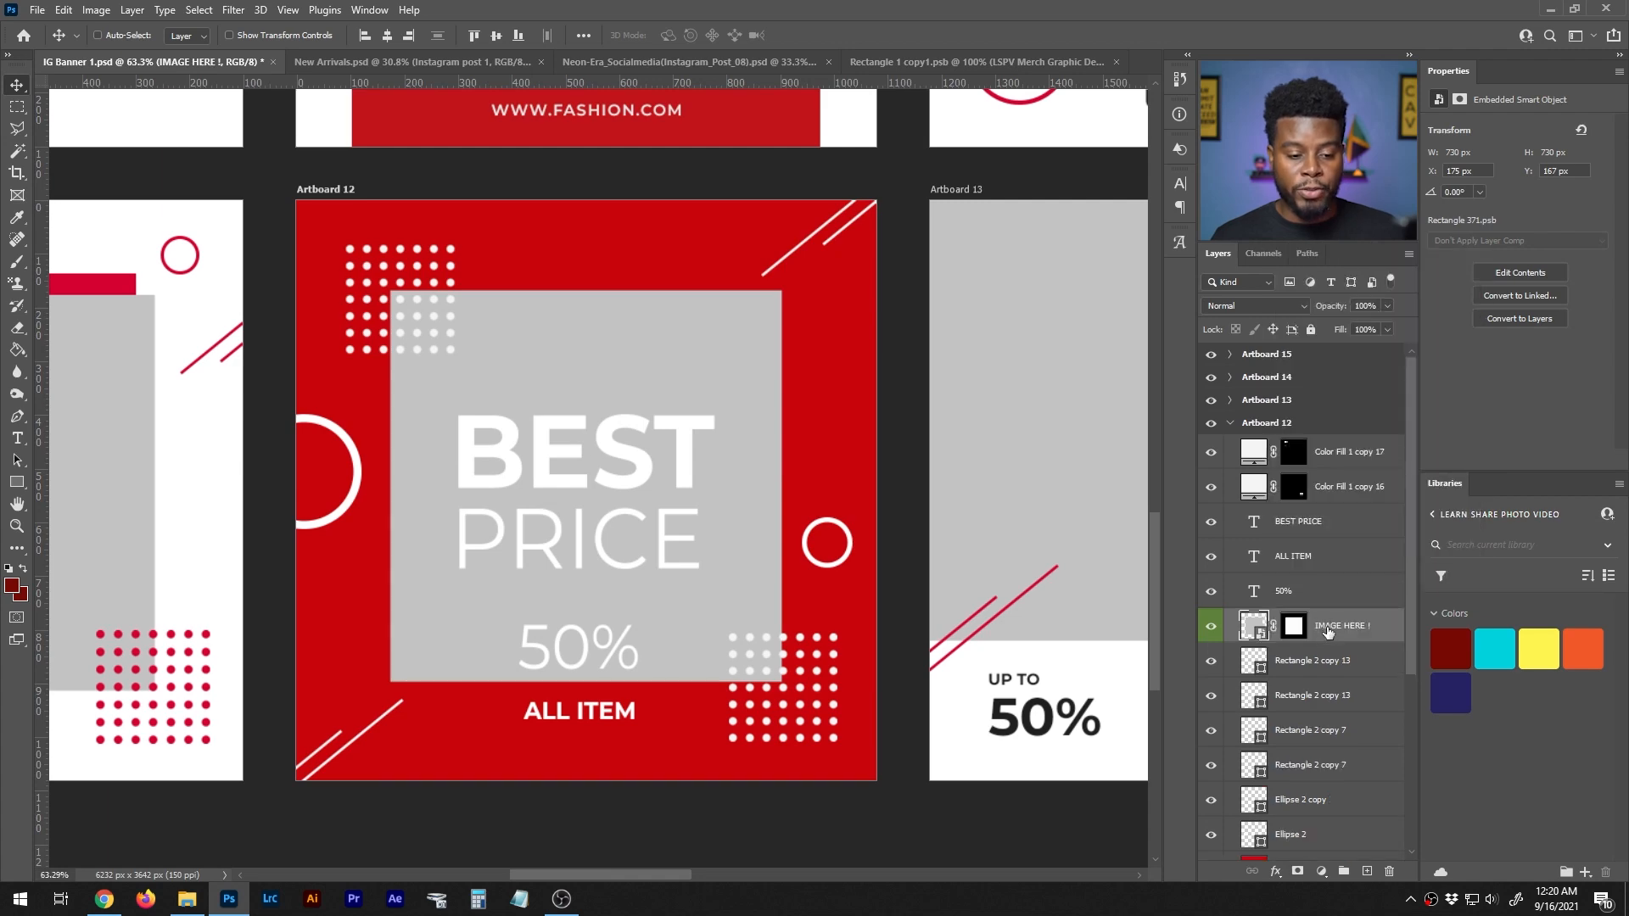
right_click(1329, 632)
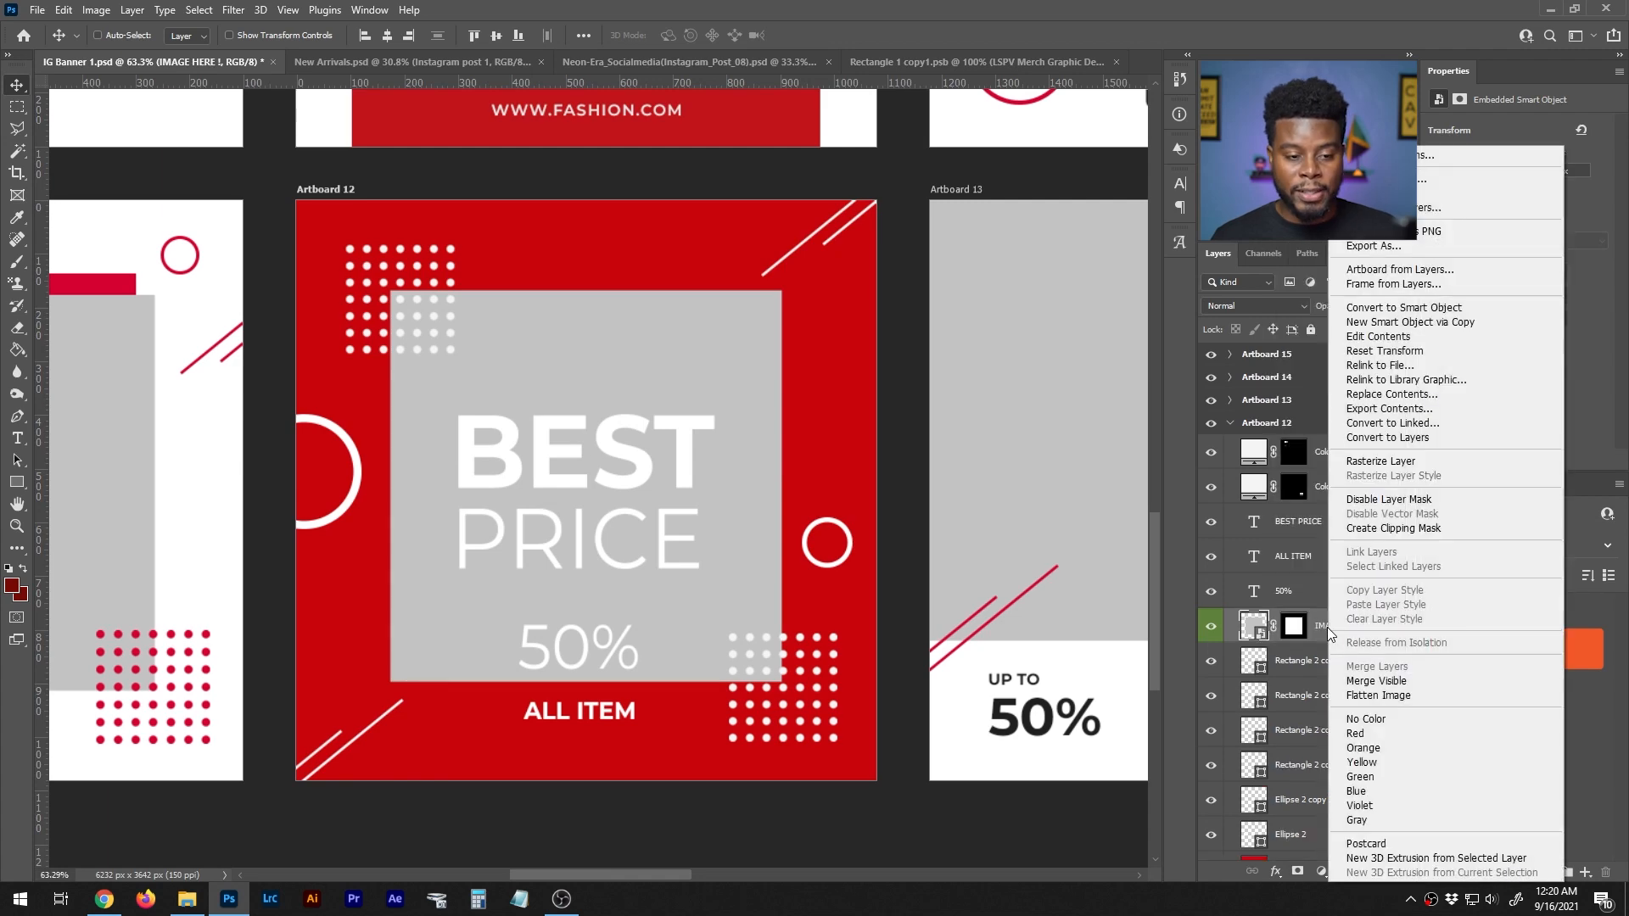
left_click(1367, 338)
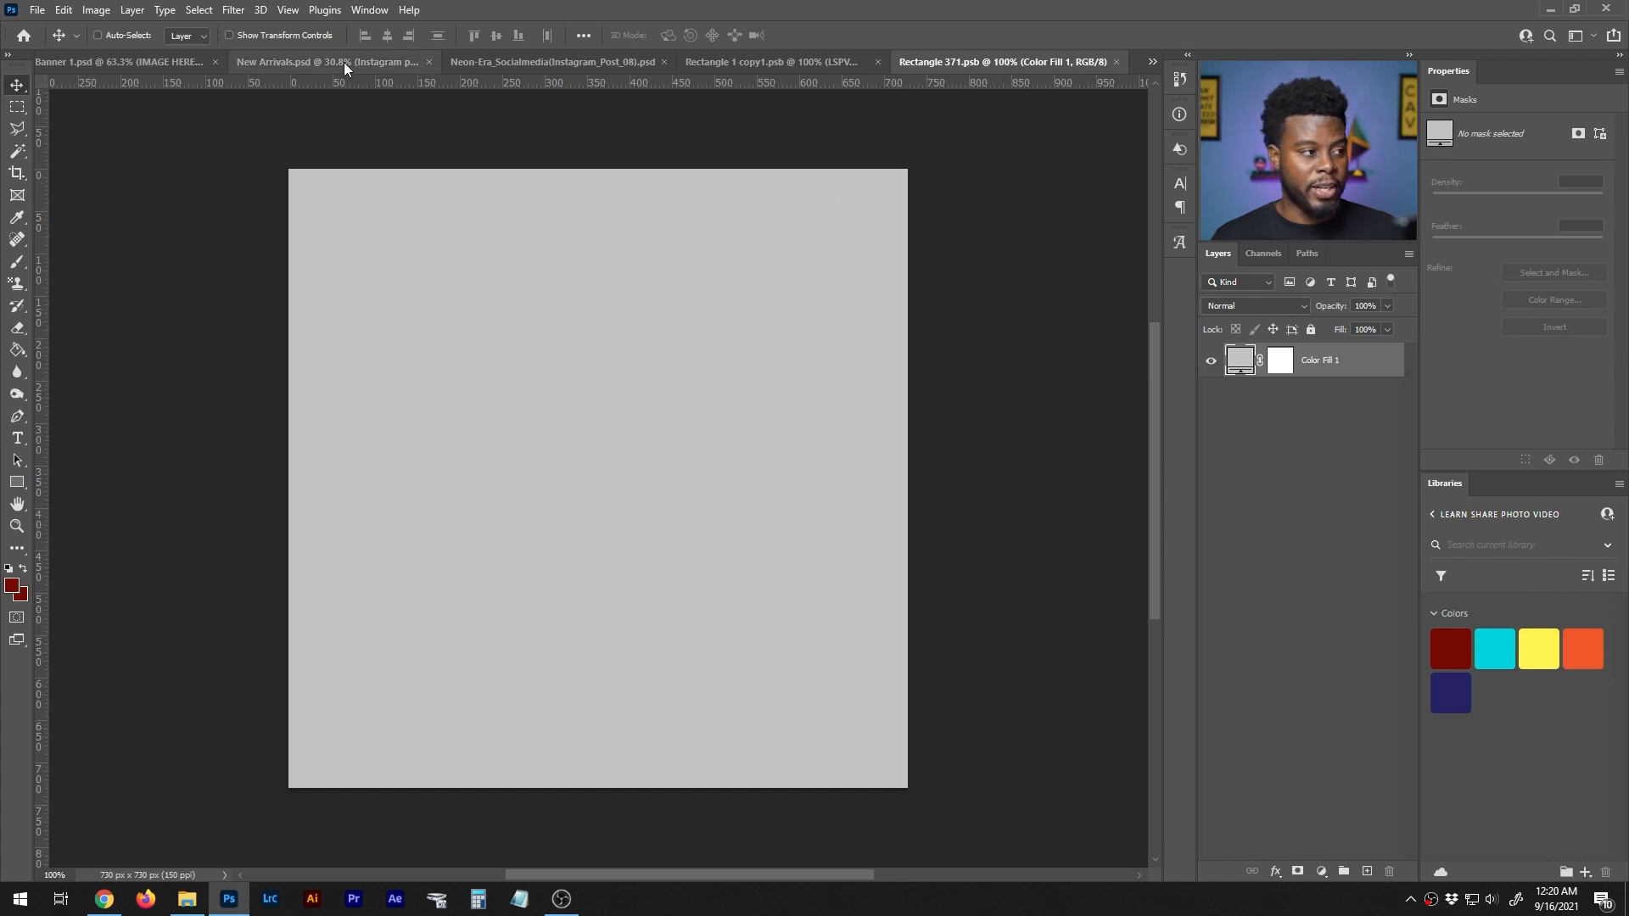
left_click(119, 63)
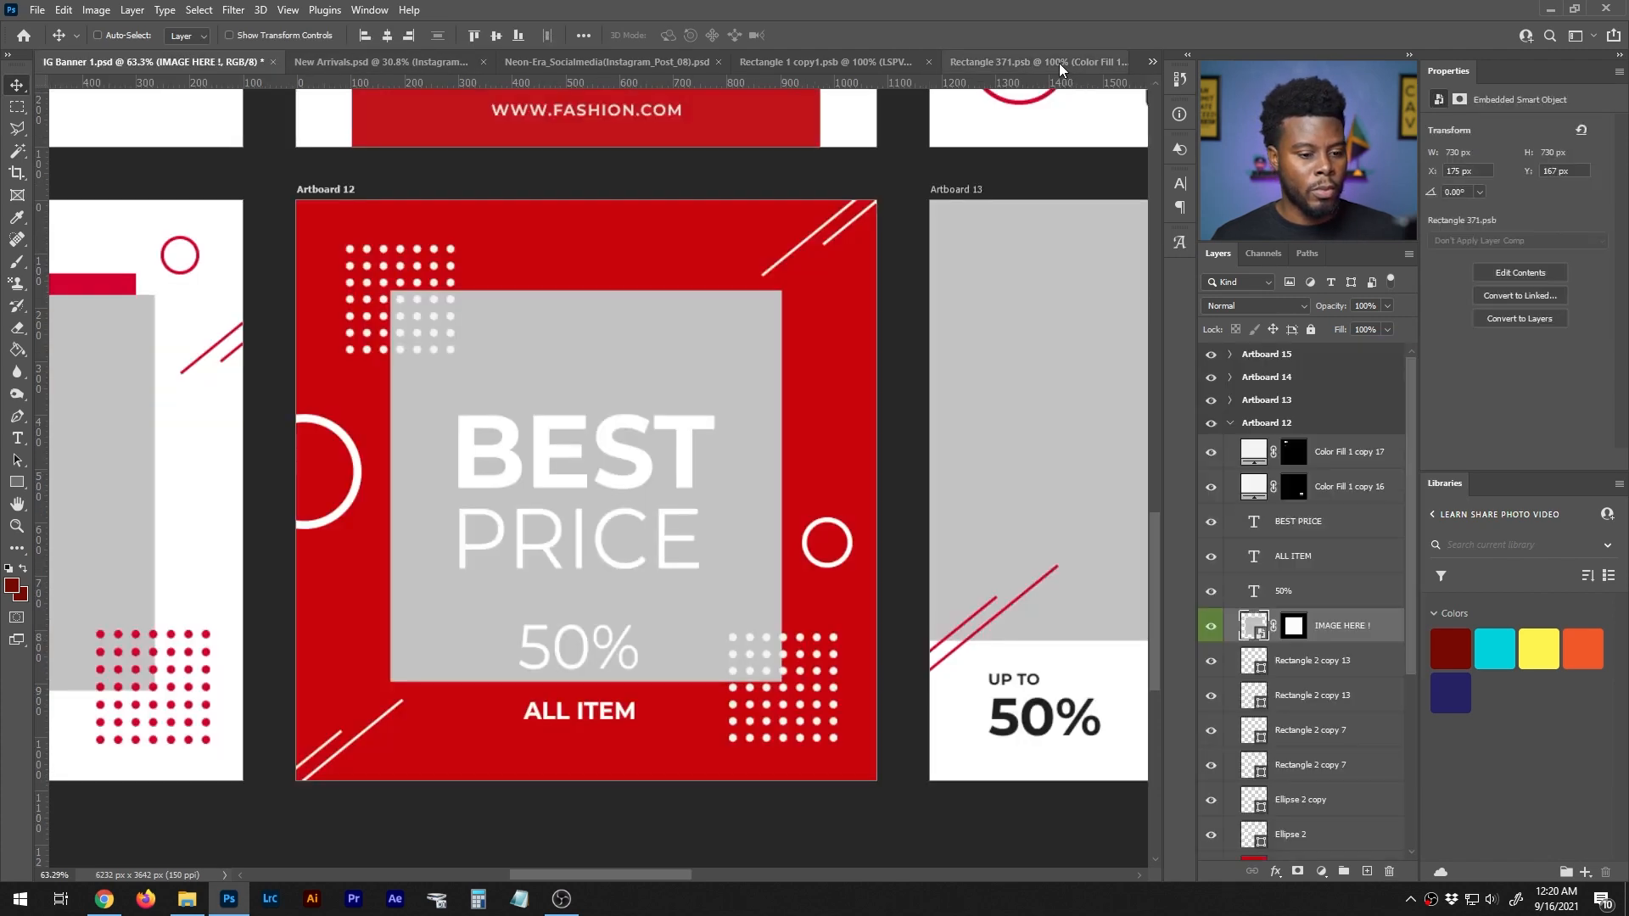
left_click(1058, 63)
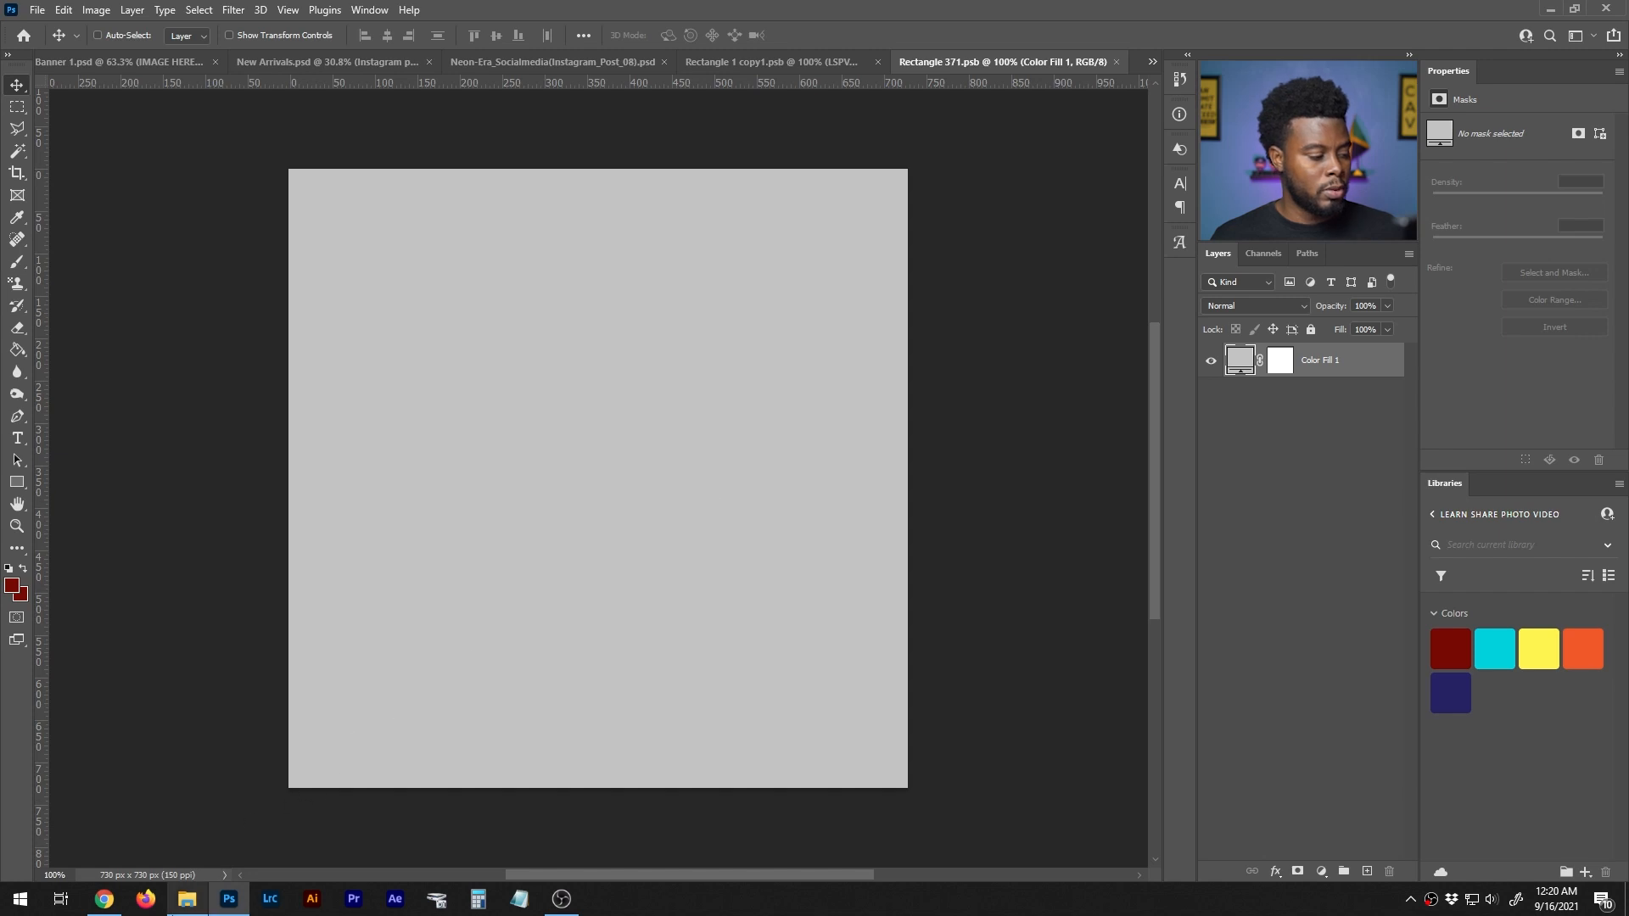
- Place the photo LSPV Merch Graphic Designer Tee 034 from the Photos folder into the smart object document
left_click(187, 899)
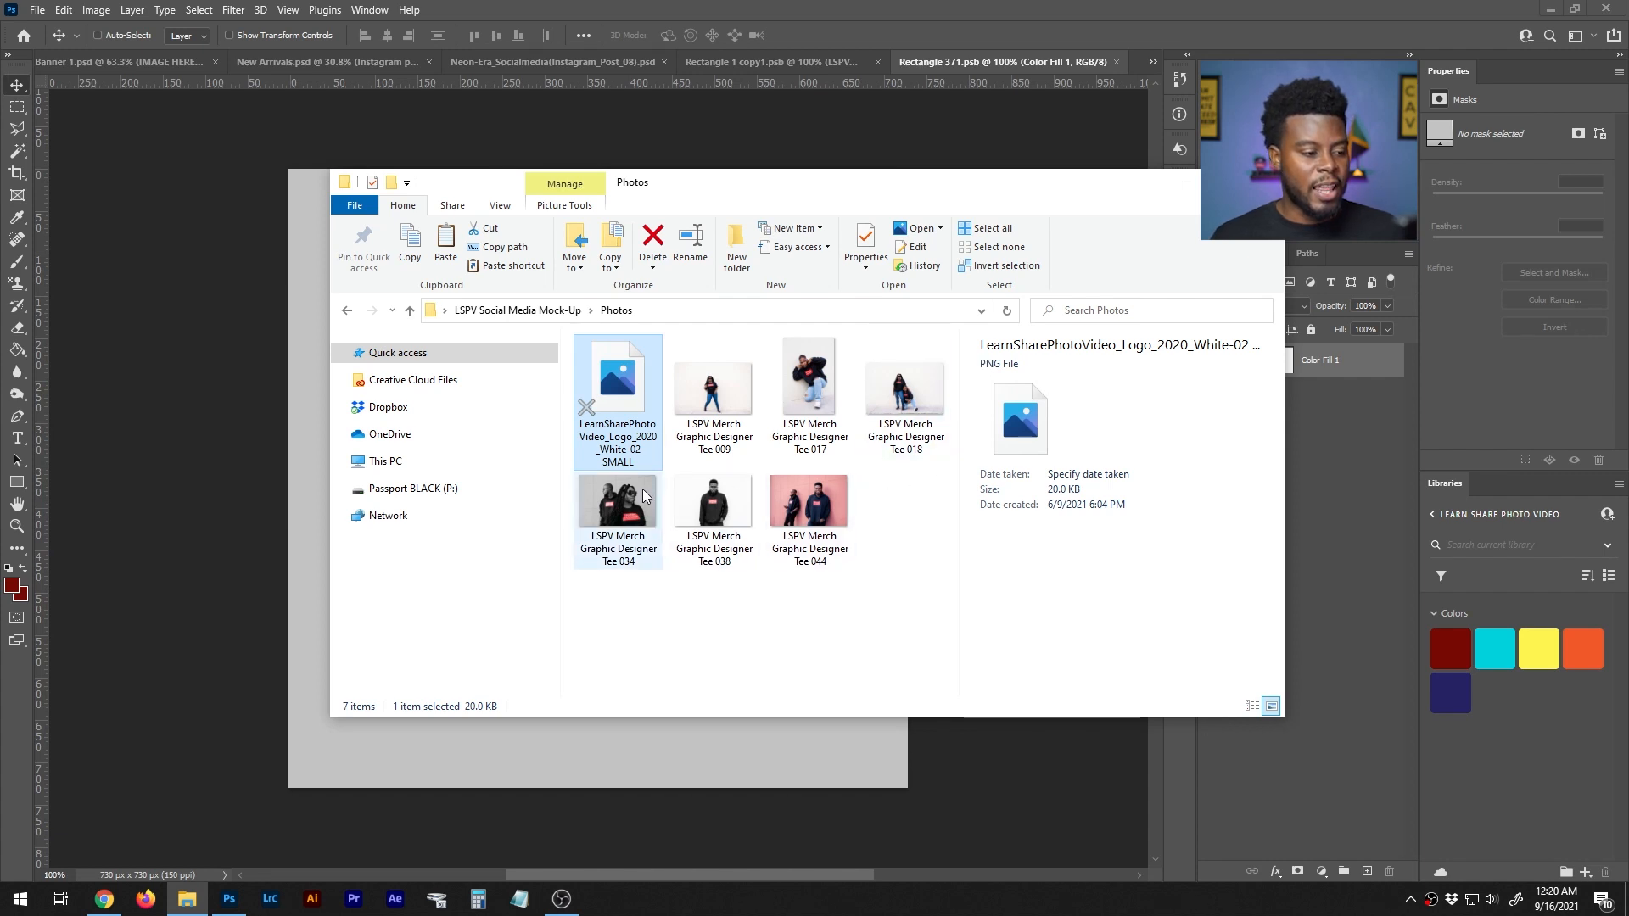
left_click(629, 513)
left_click_drag(628, 513, 694, 767)
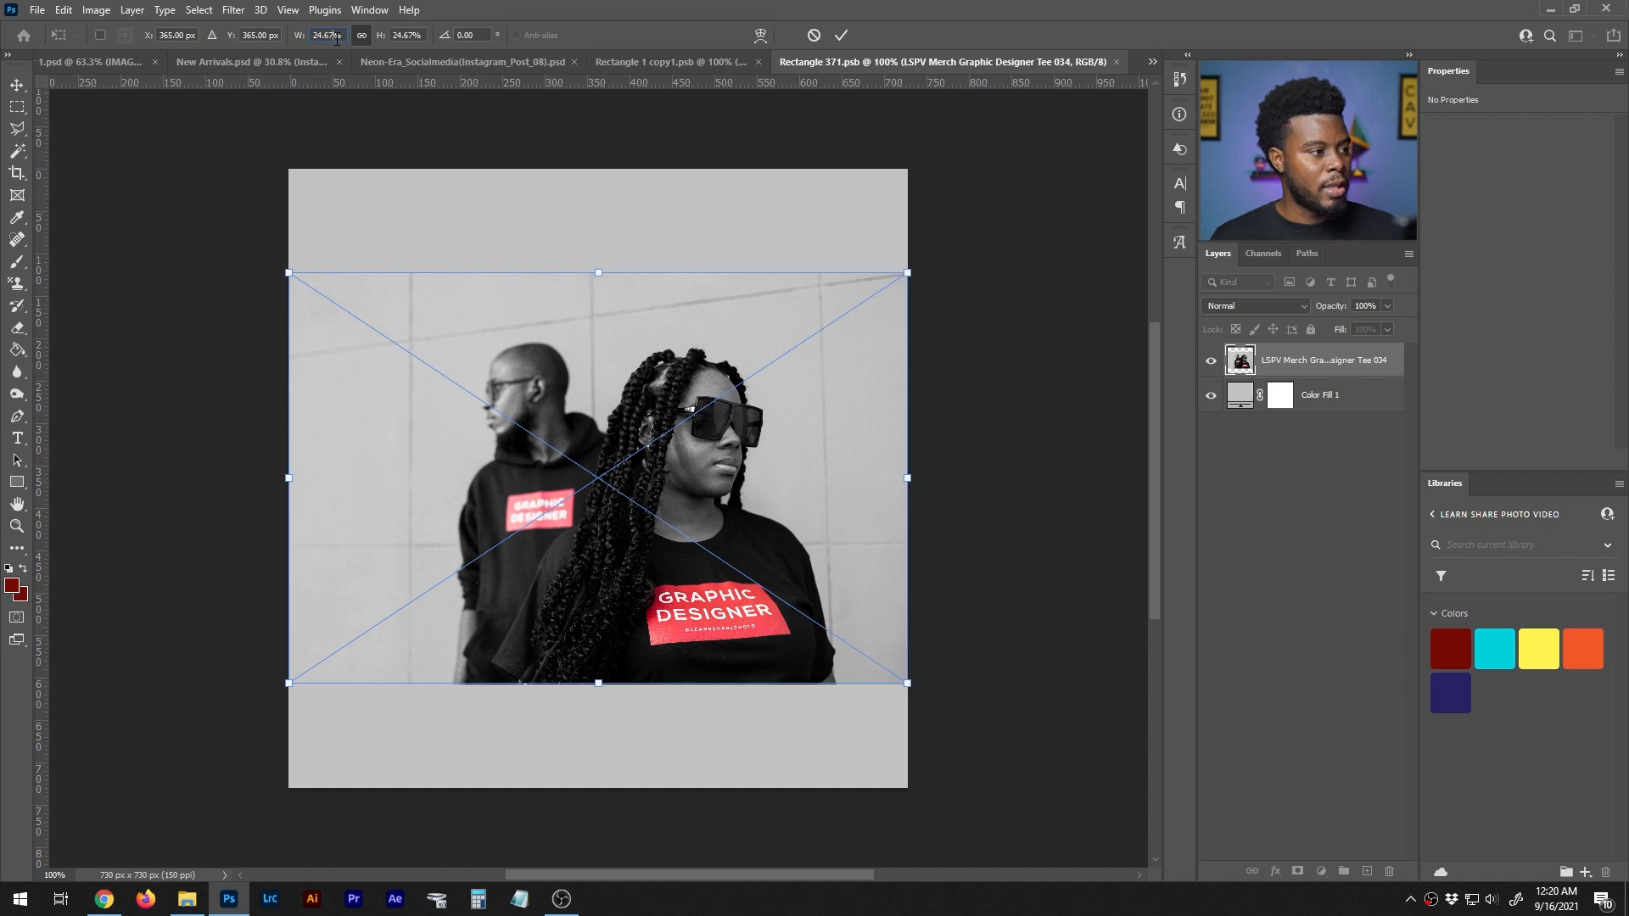
- Scale the placed photo to about 1144 × 761 px, shift it to frame both models, and commit the transform
scroll(336, 38, "up", 15)
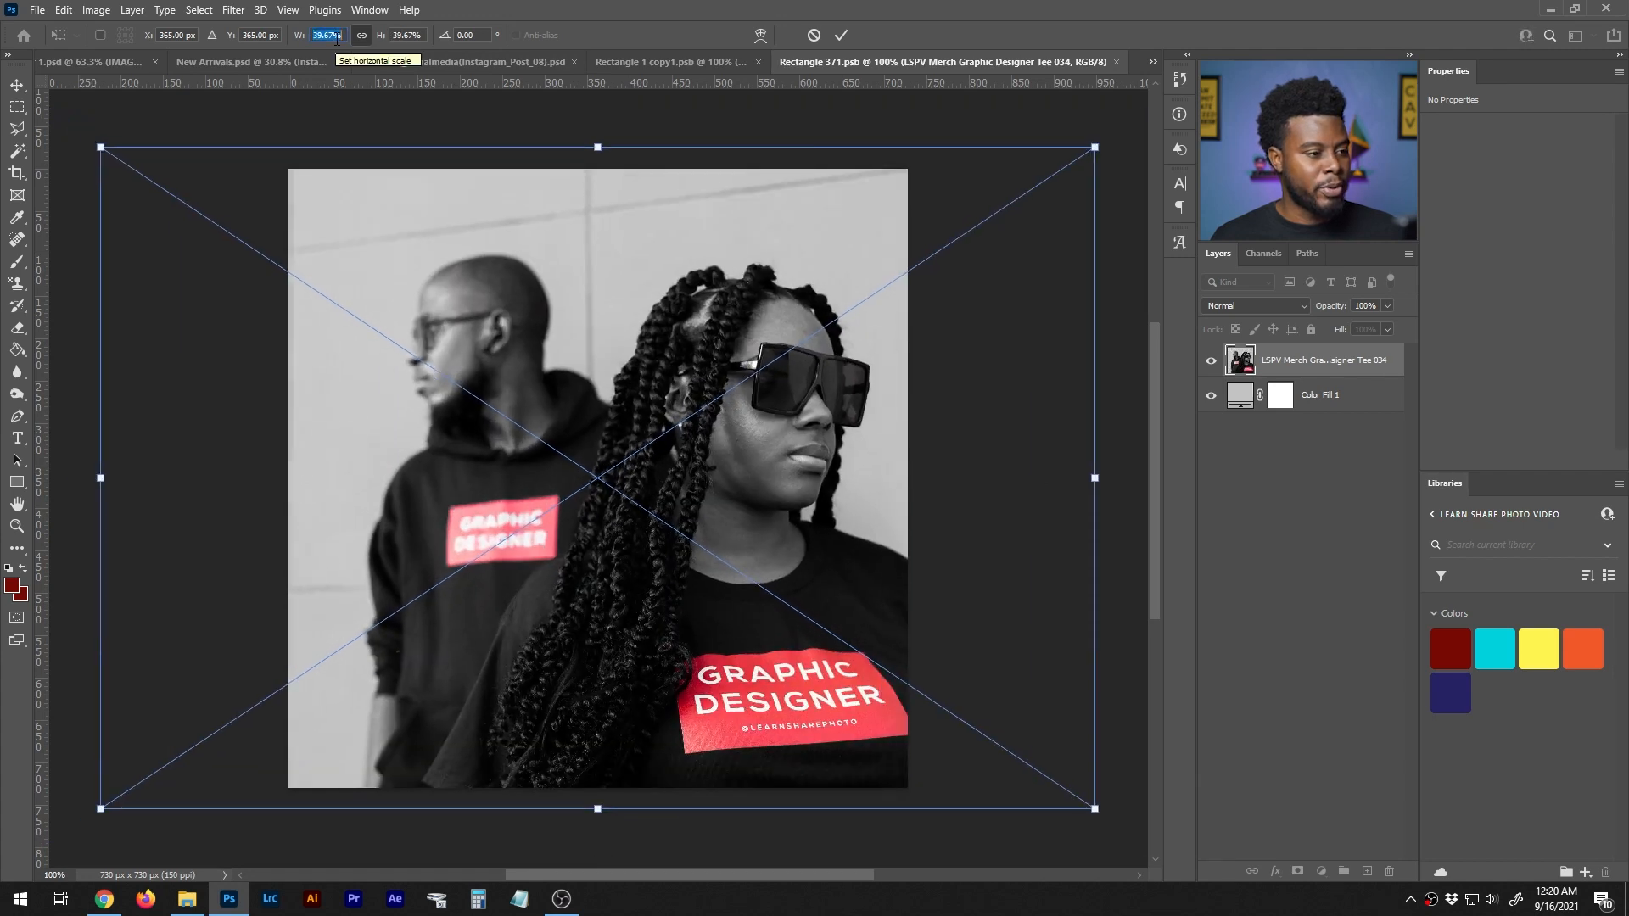
scroll(336, 37, "down", 1)
left_click_drag(644, 189, 610, 189)
key("shift+Up")
key("shift+Up")
key("shift+Down")
key("Return")
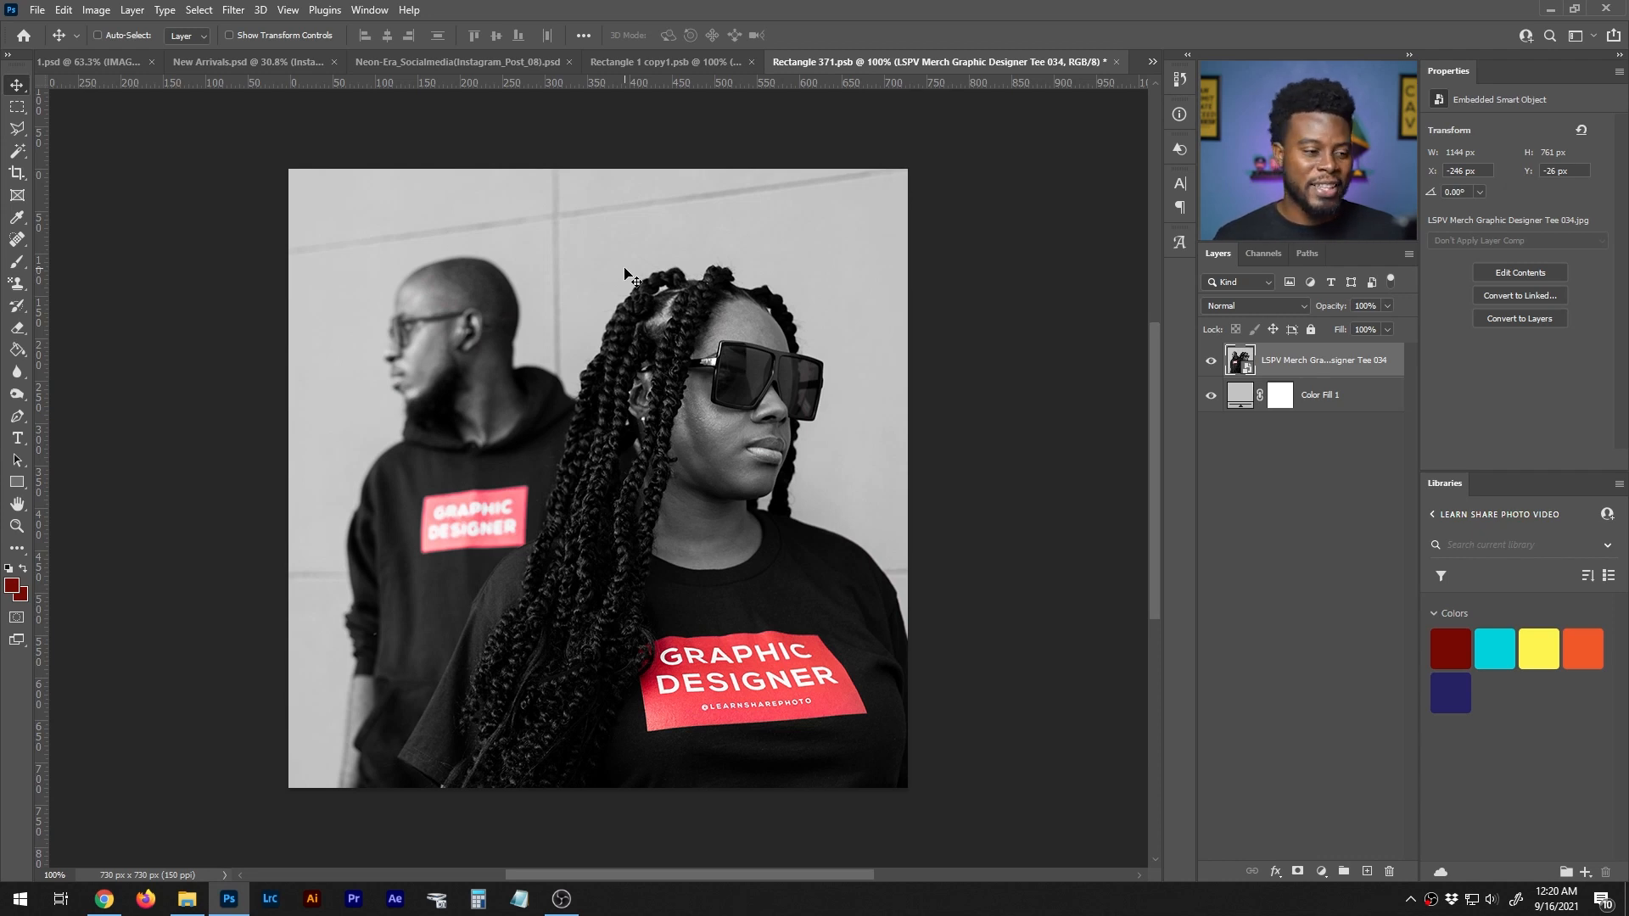
- Save and close the smart object document to update the photo in Artboard 12
key("ctrl+s")
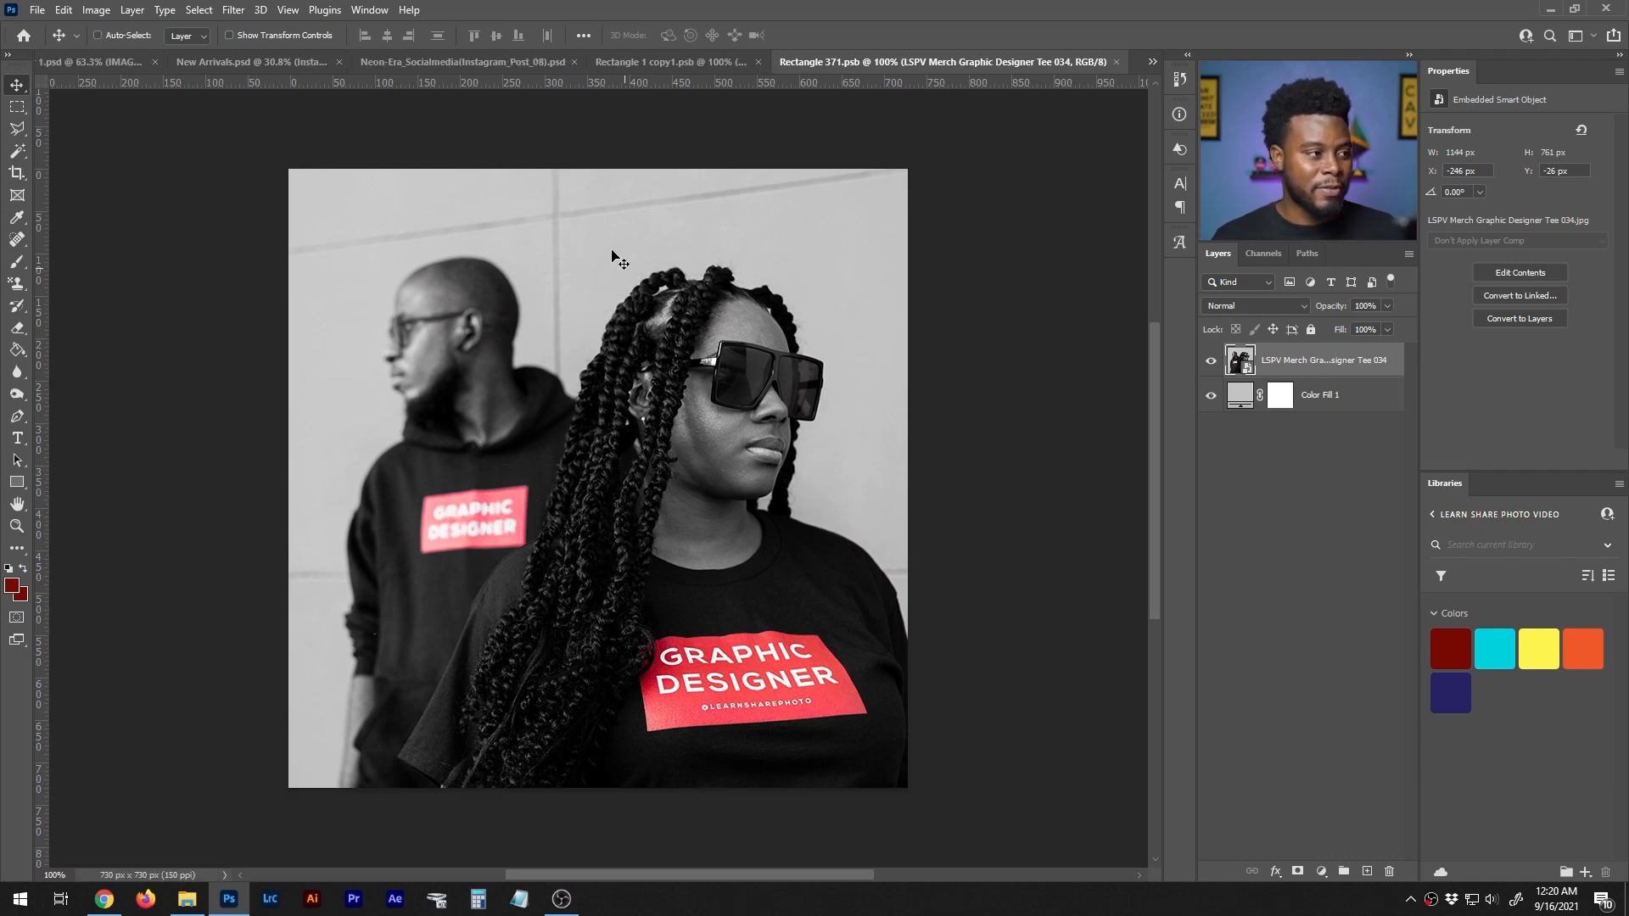
left_click(1117, 62)
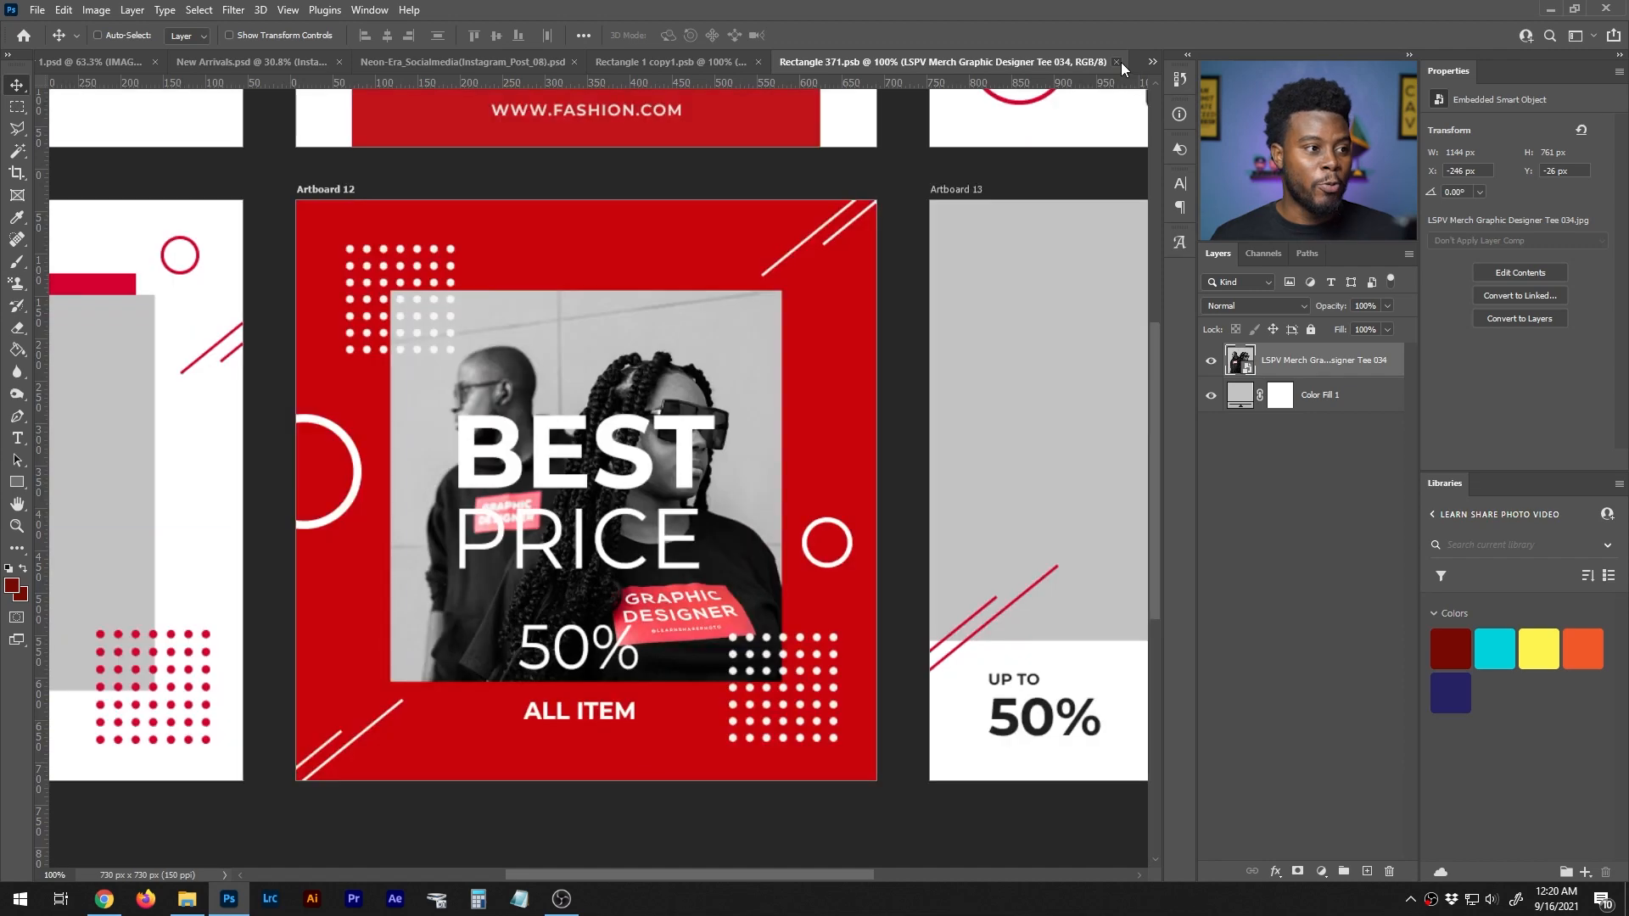
scroll(594, 582, "up", 4)
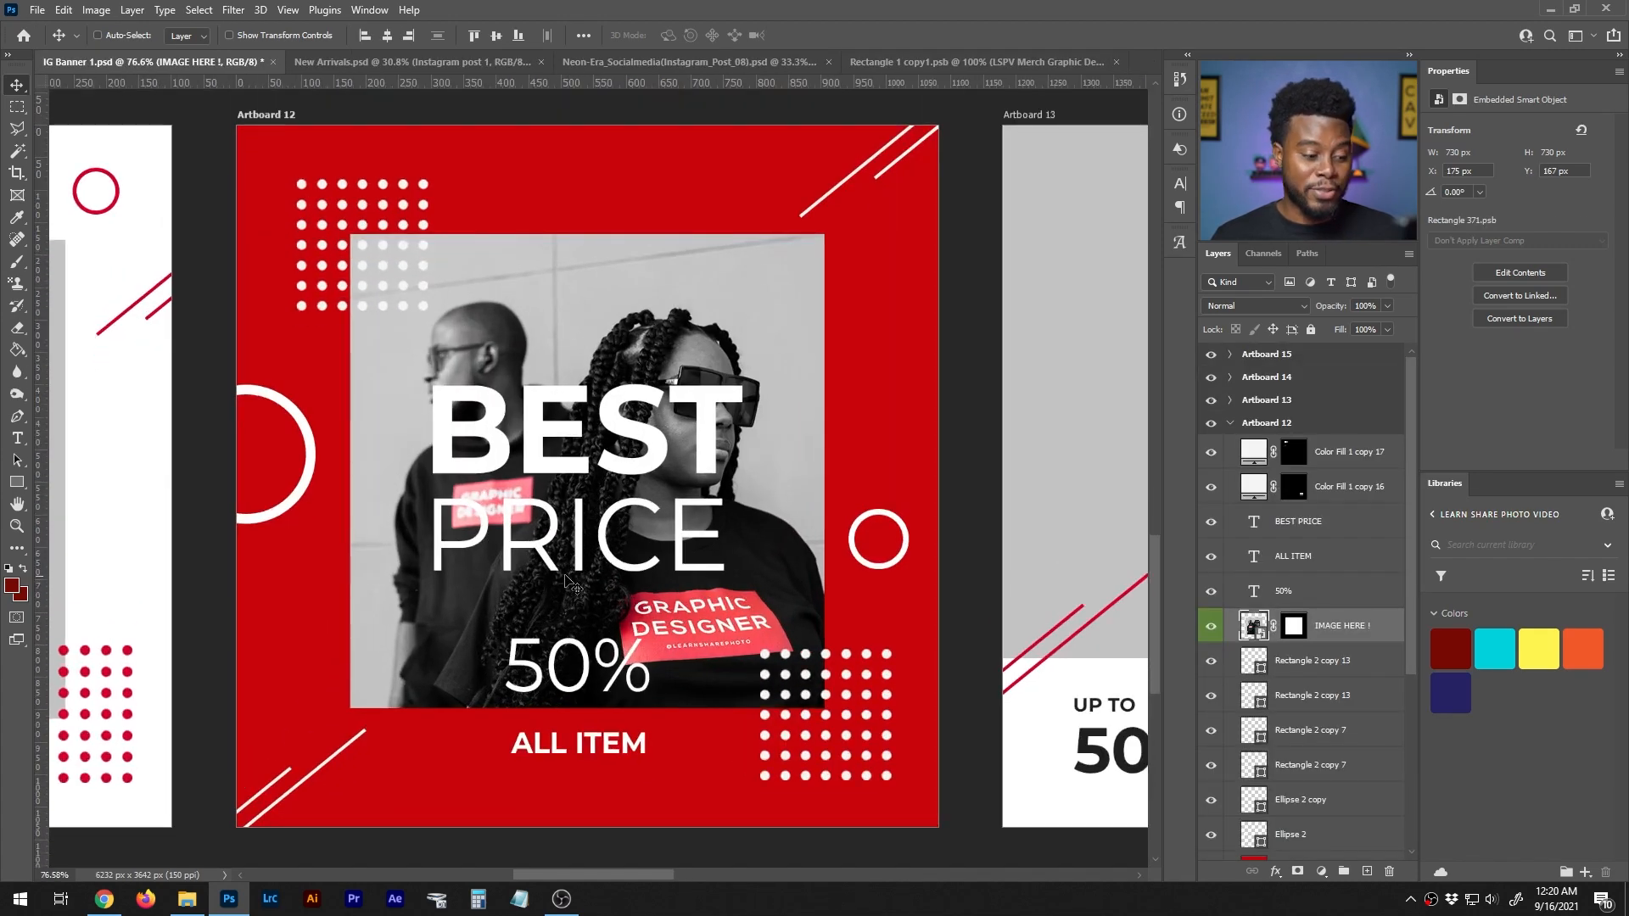
- Switch the screen mode to enlarge the workspace and hide Artboard 12's BEST PRICE and 50% text layers, leaving ALL ITEM visible
key("f")
scroll(566, 580, "up", 2)
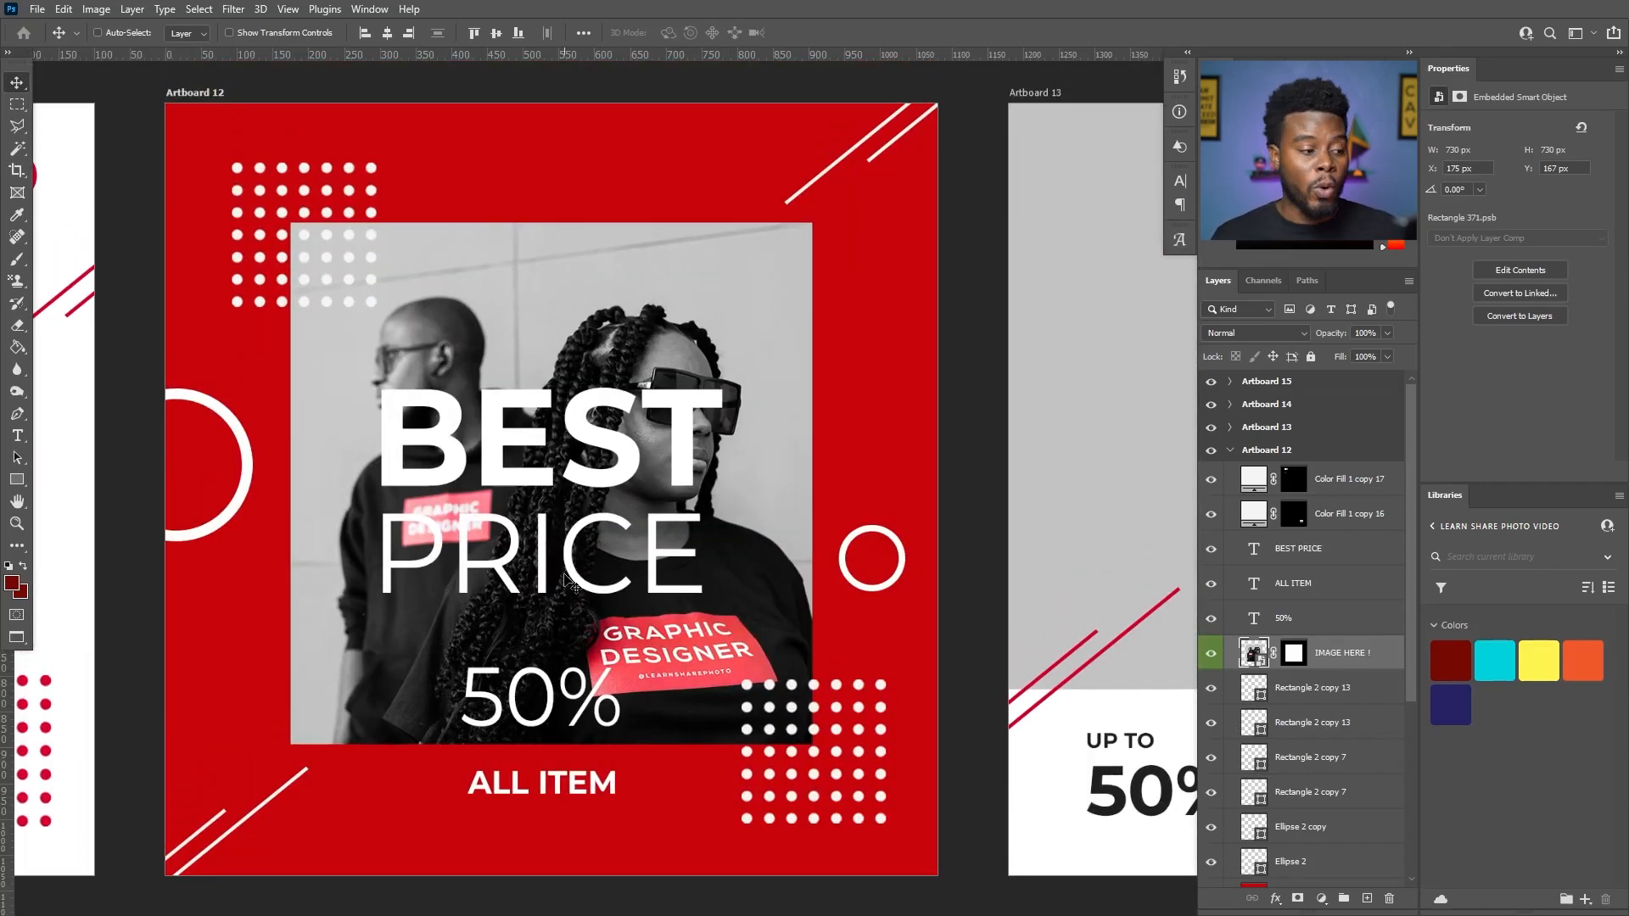
left_click(1211, 549)
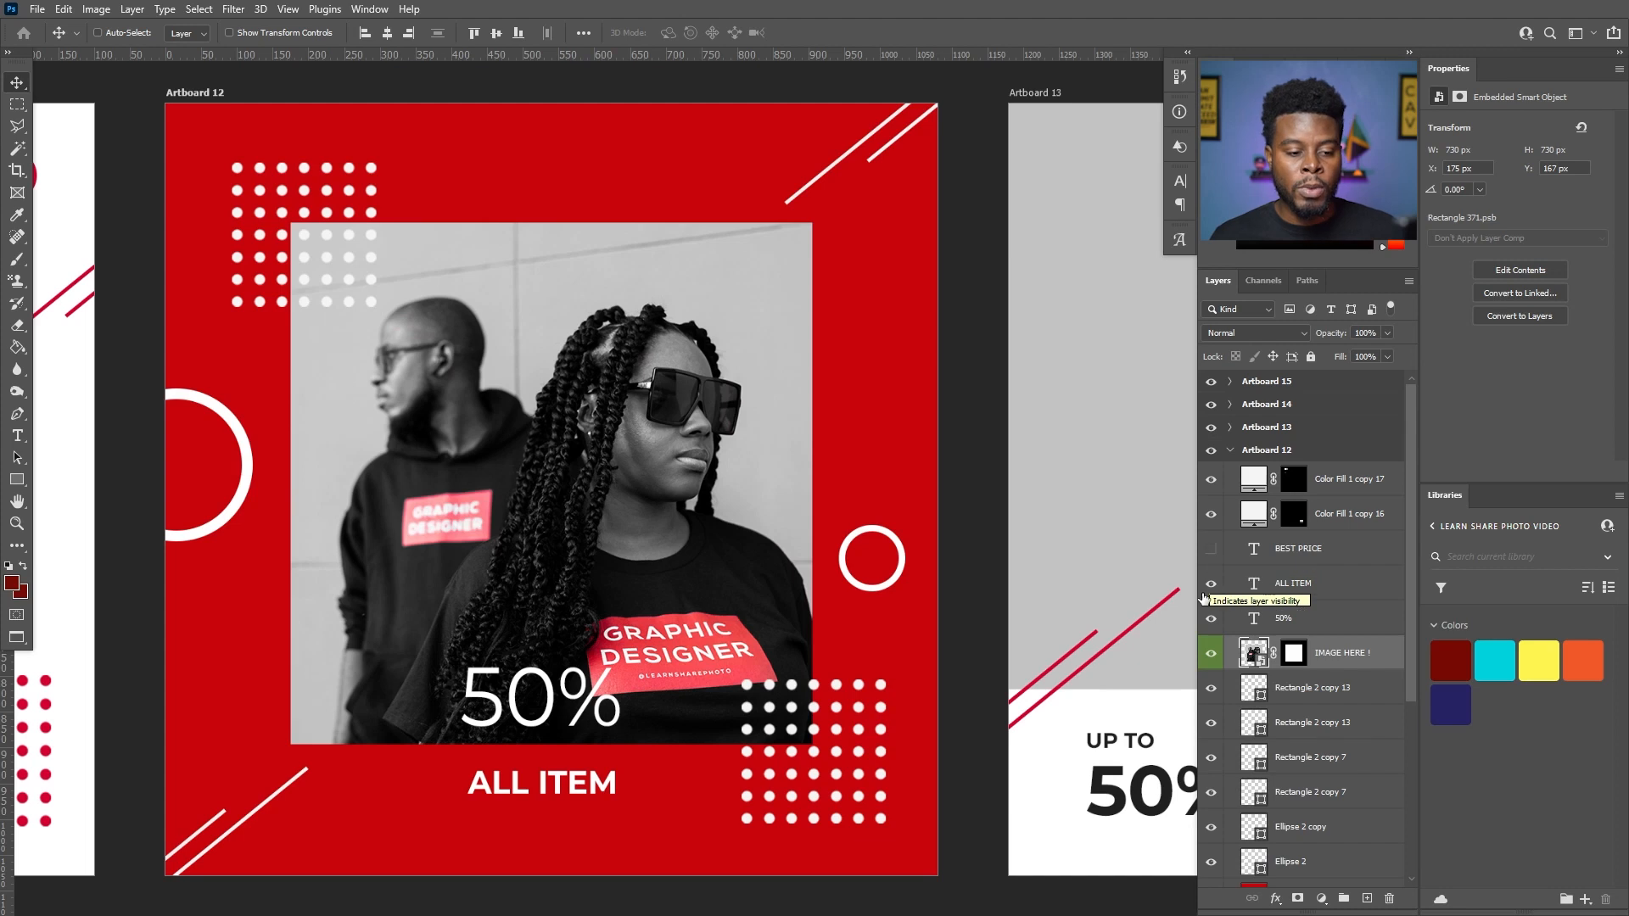
left_click(1211, 590)
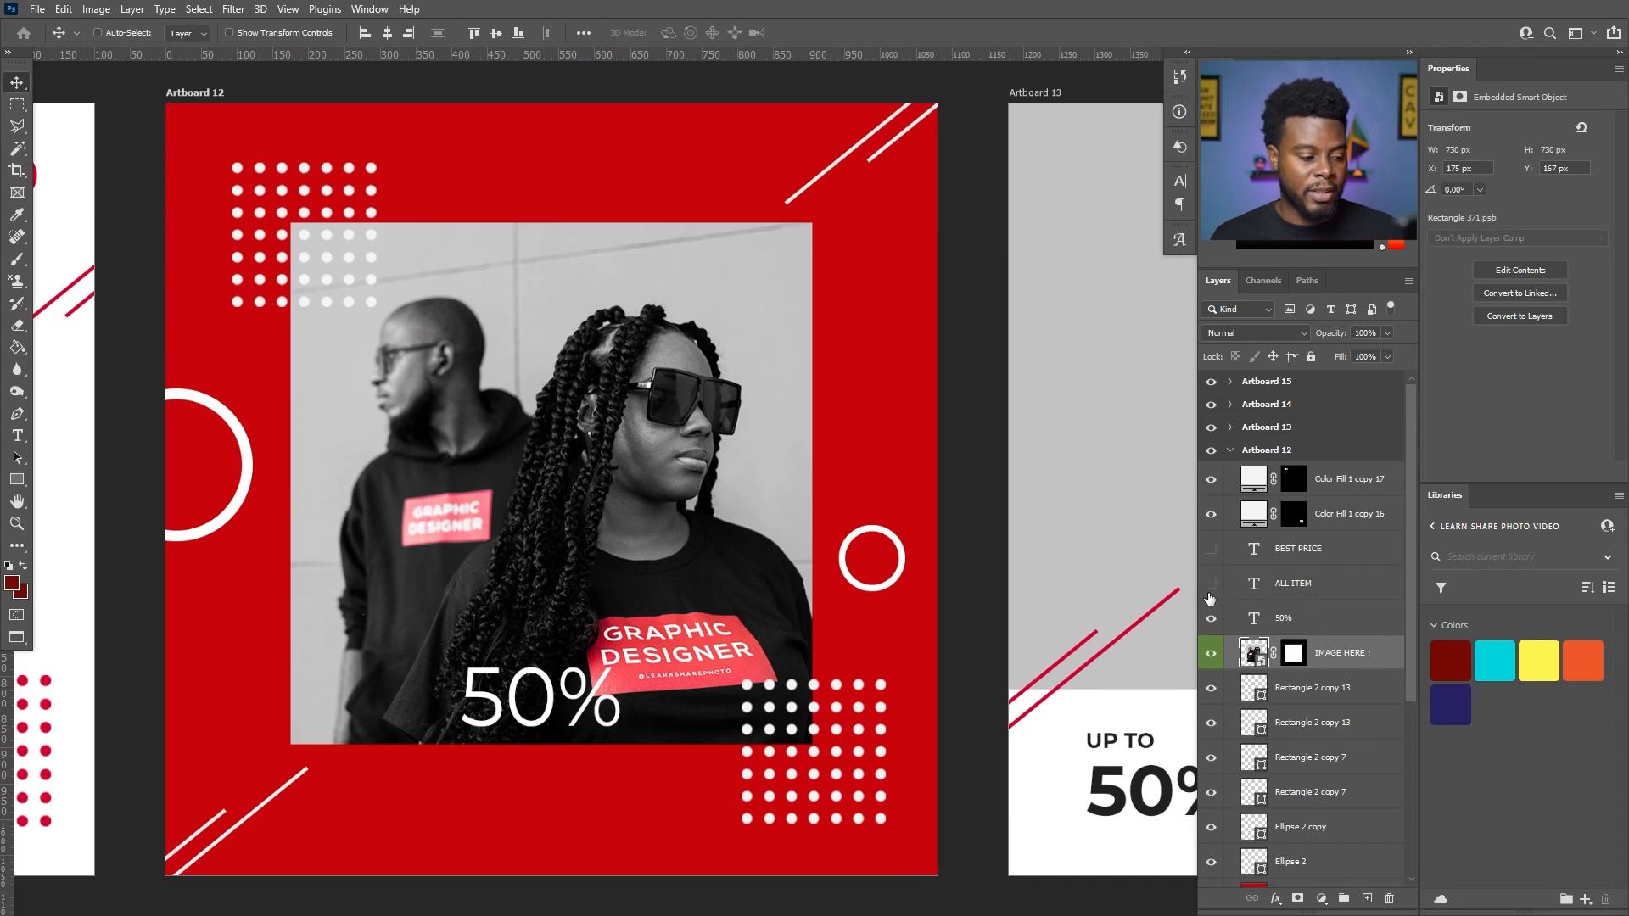
left_click(1210, 583)
left_click(1213, 619)
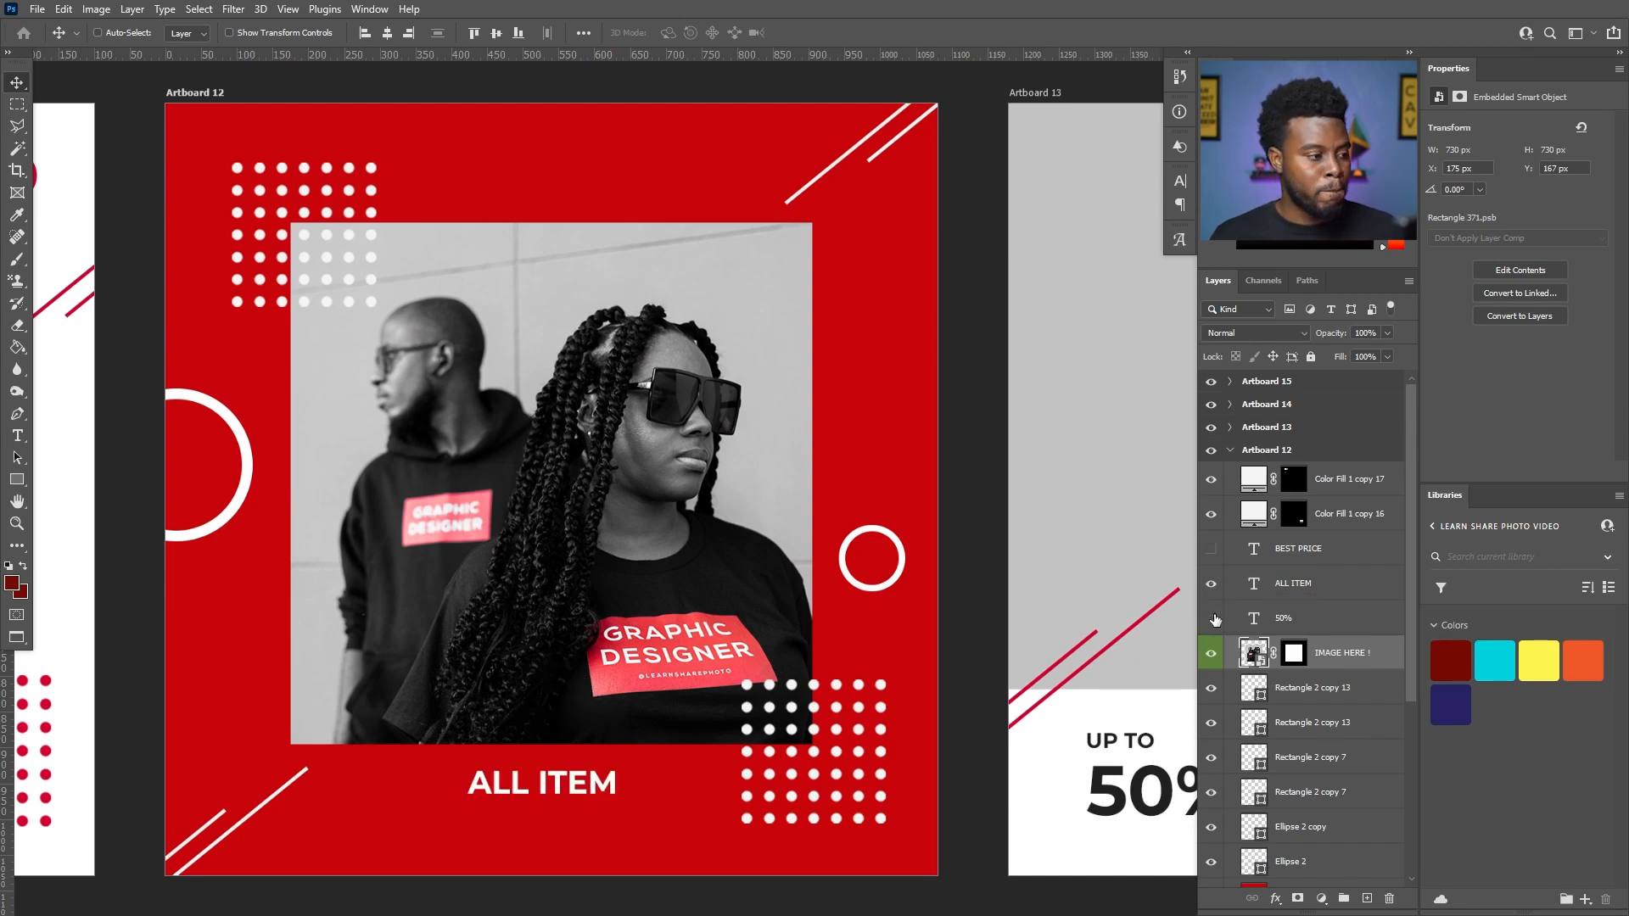
- Replace the ALL ITEM text below the photo with GRAPHIC DESIGN MERCH LINE
key("t")
left_click(549, 788)
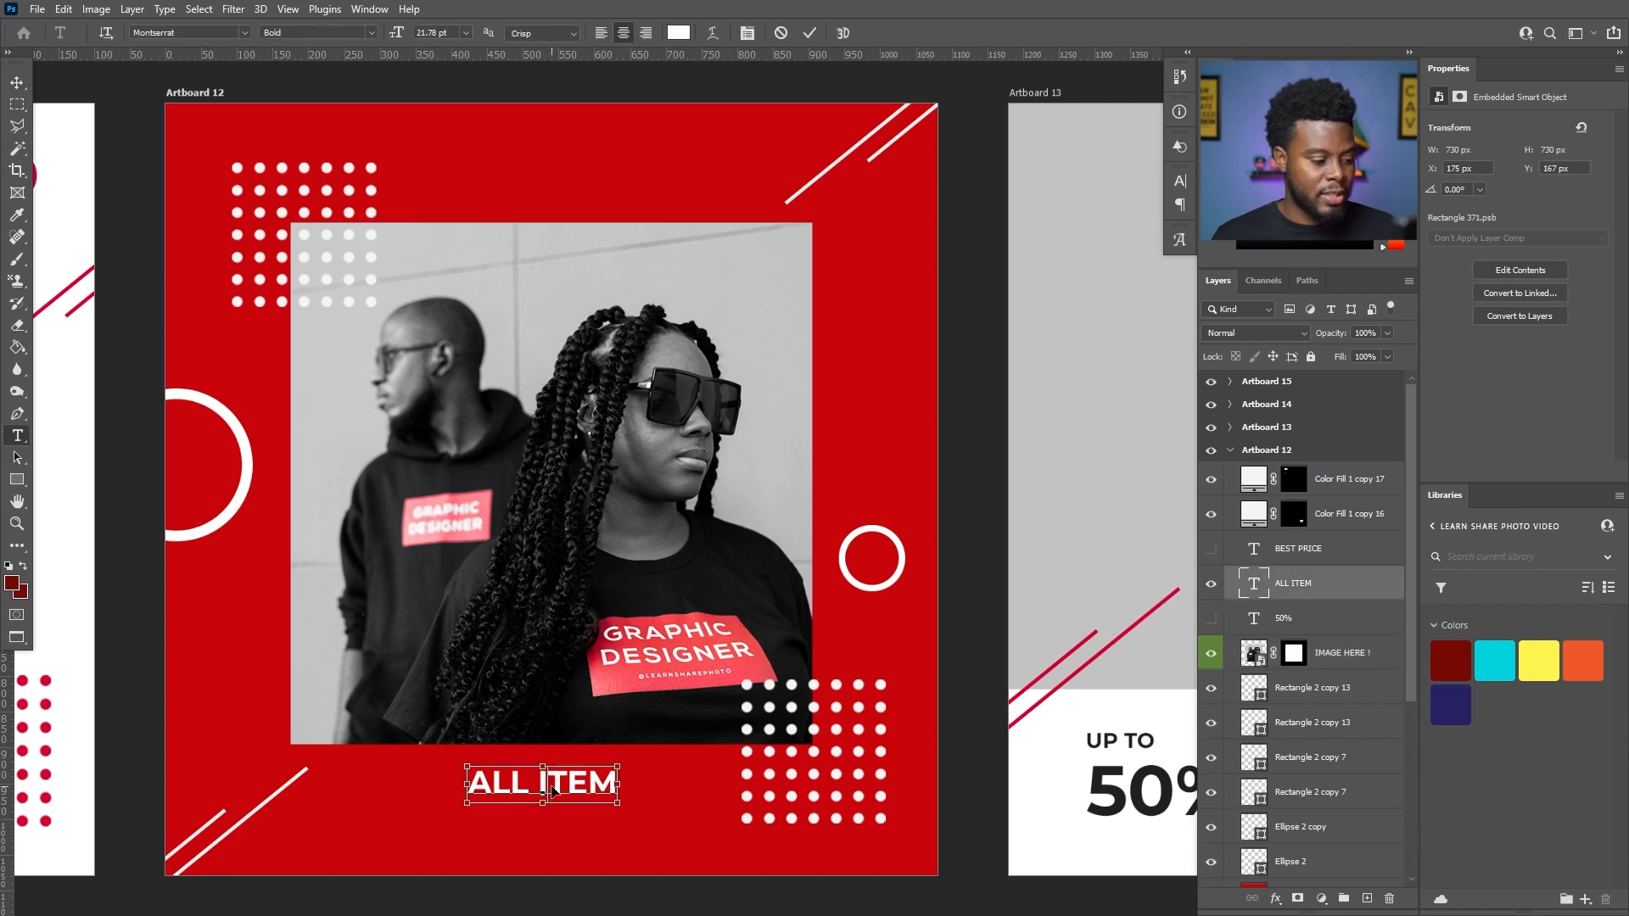
key("ctrl+a")
type("GRAPHIC DESIGN")
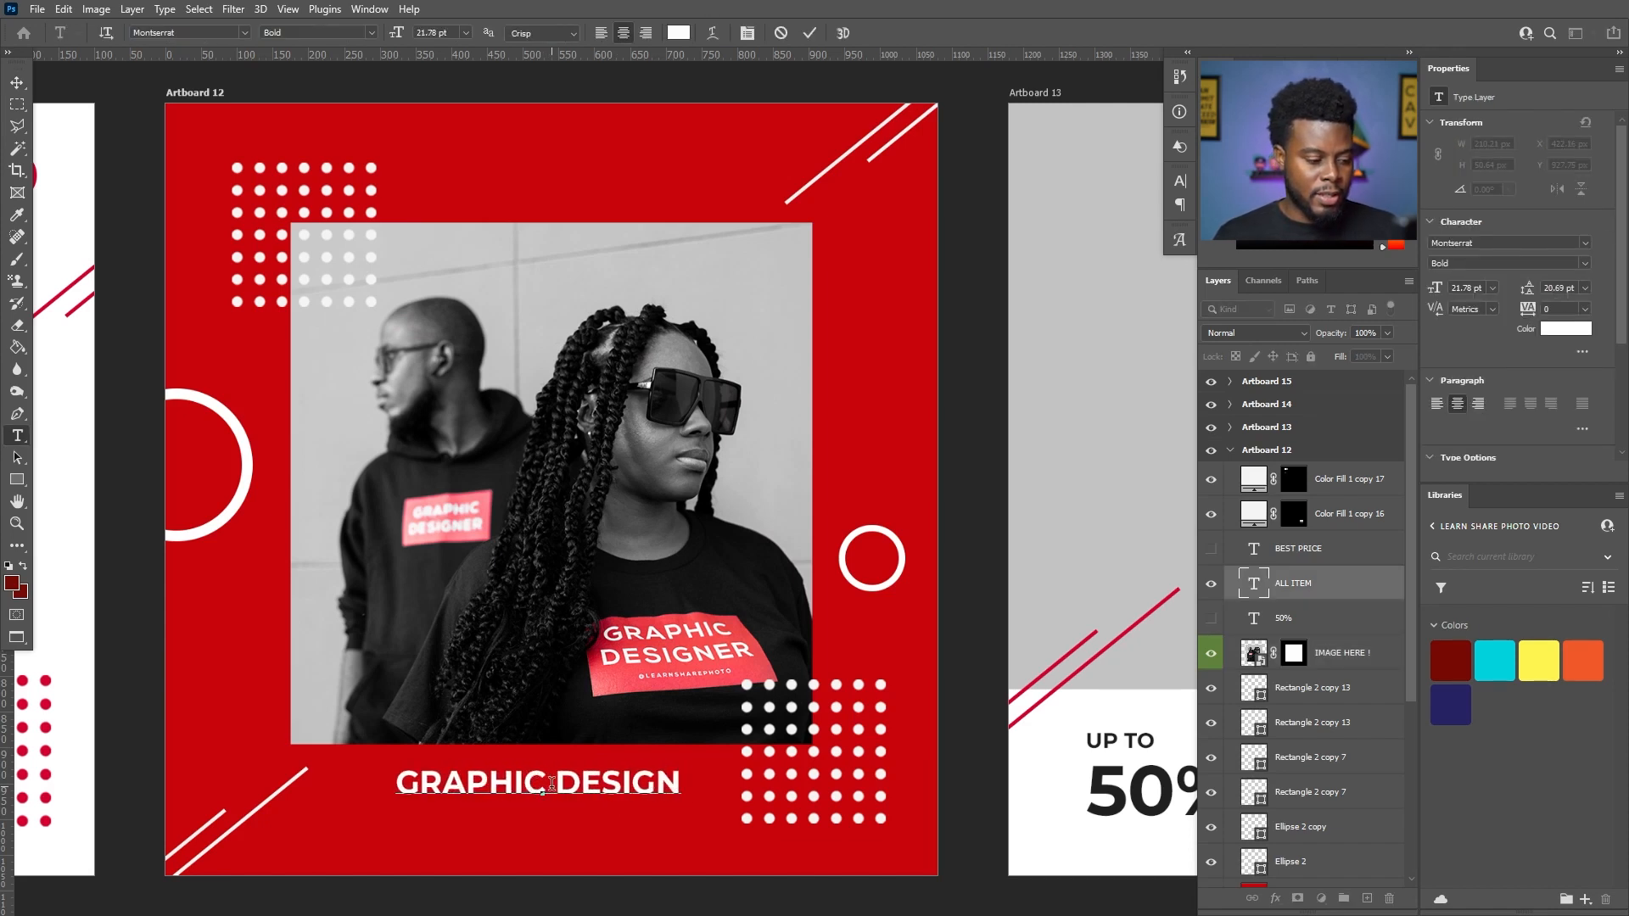
type(" LINE")
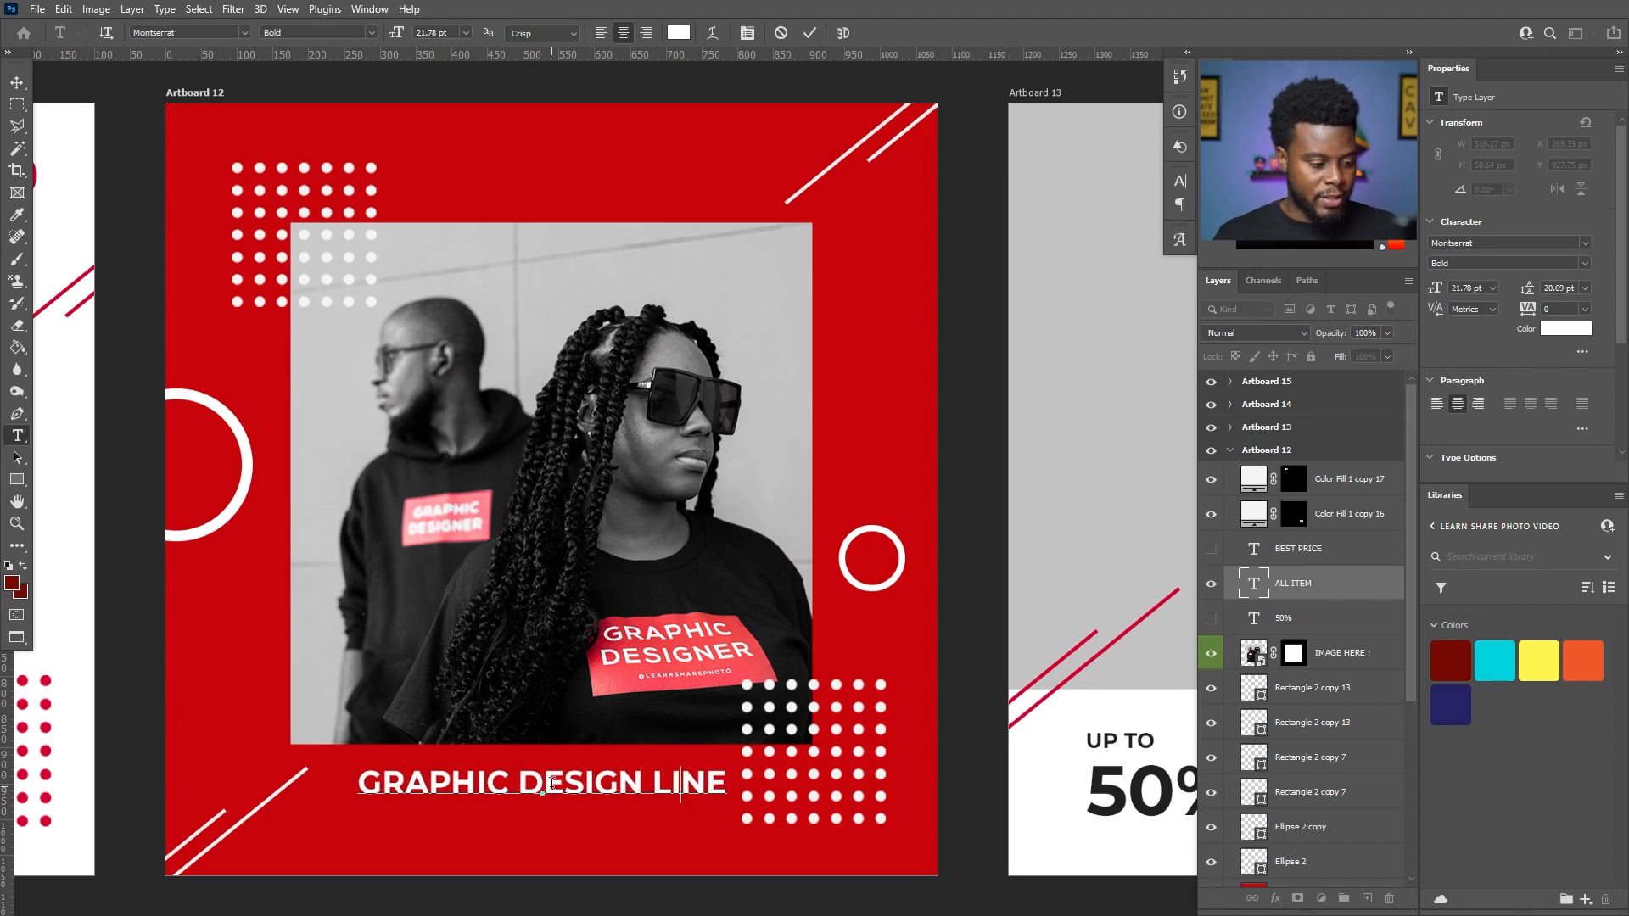
type("MERCH")
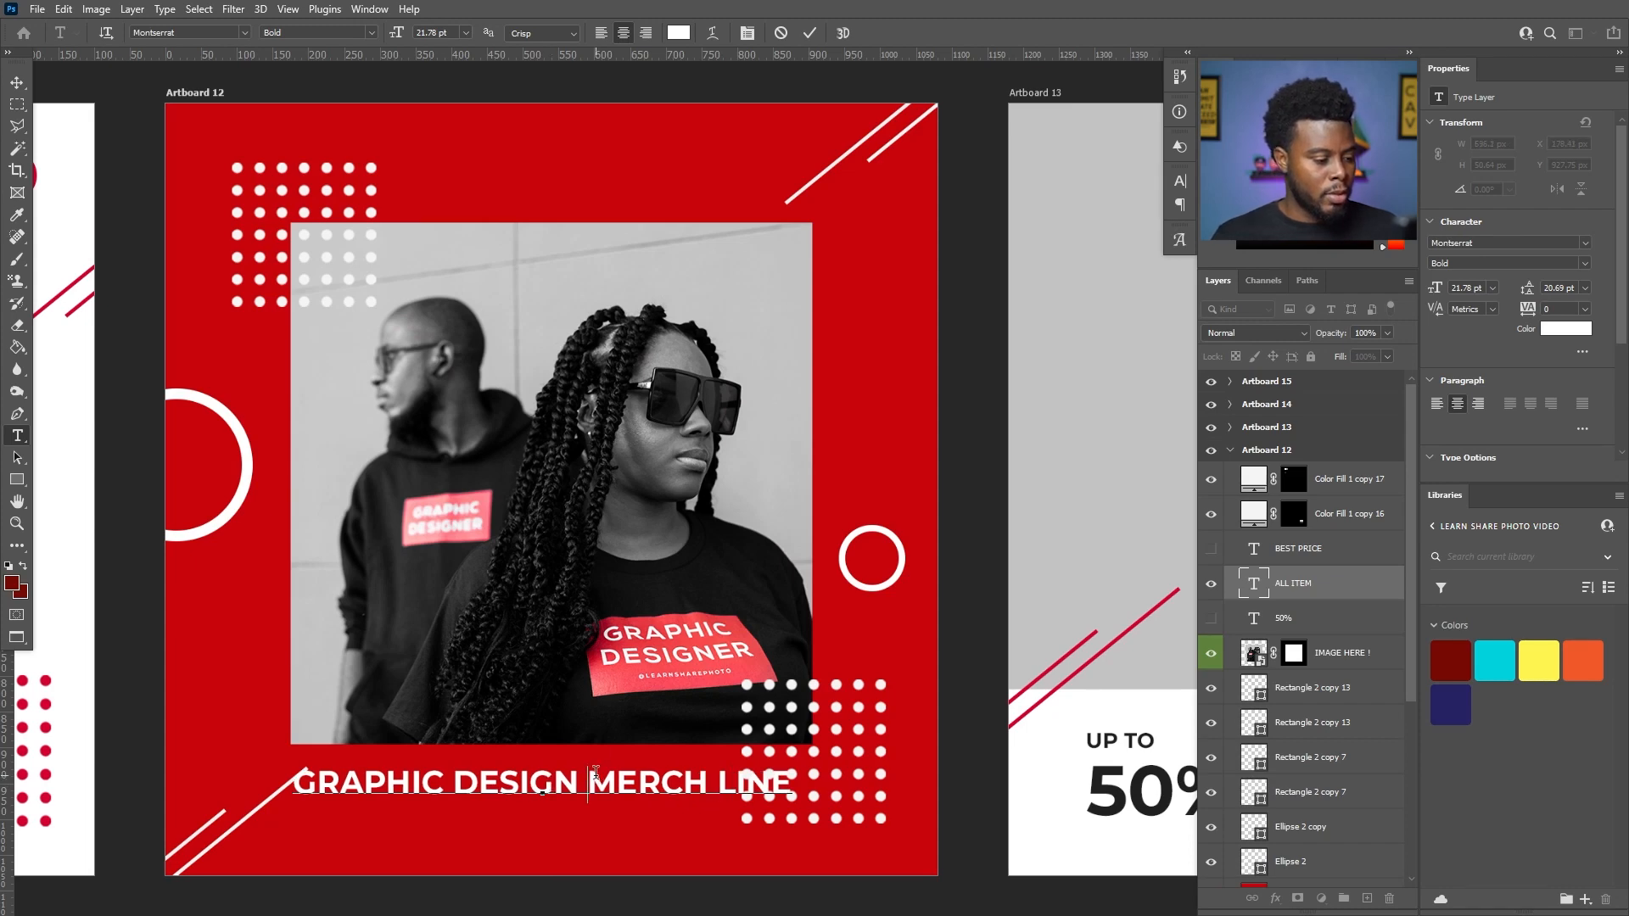
key("ctrl+Return")
- Move the caption slightly down and left below the photo and break it into two lines after GRAPHIC DESIGN
scroll(586, 741, "down", 1)
key("v")
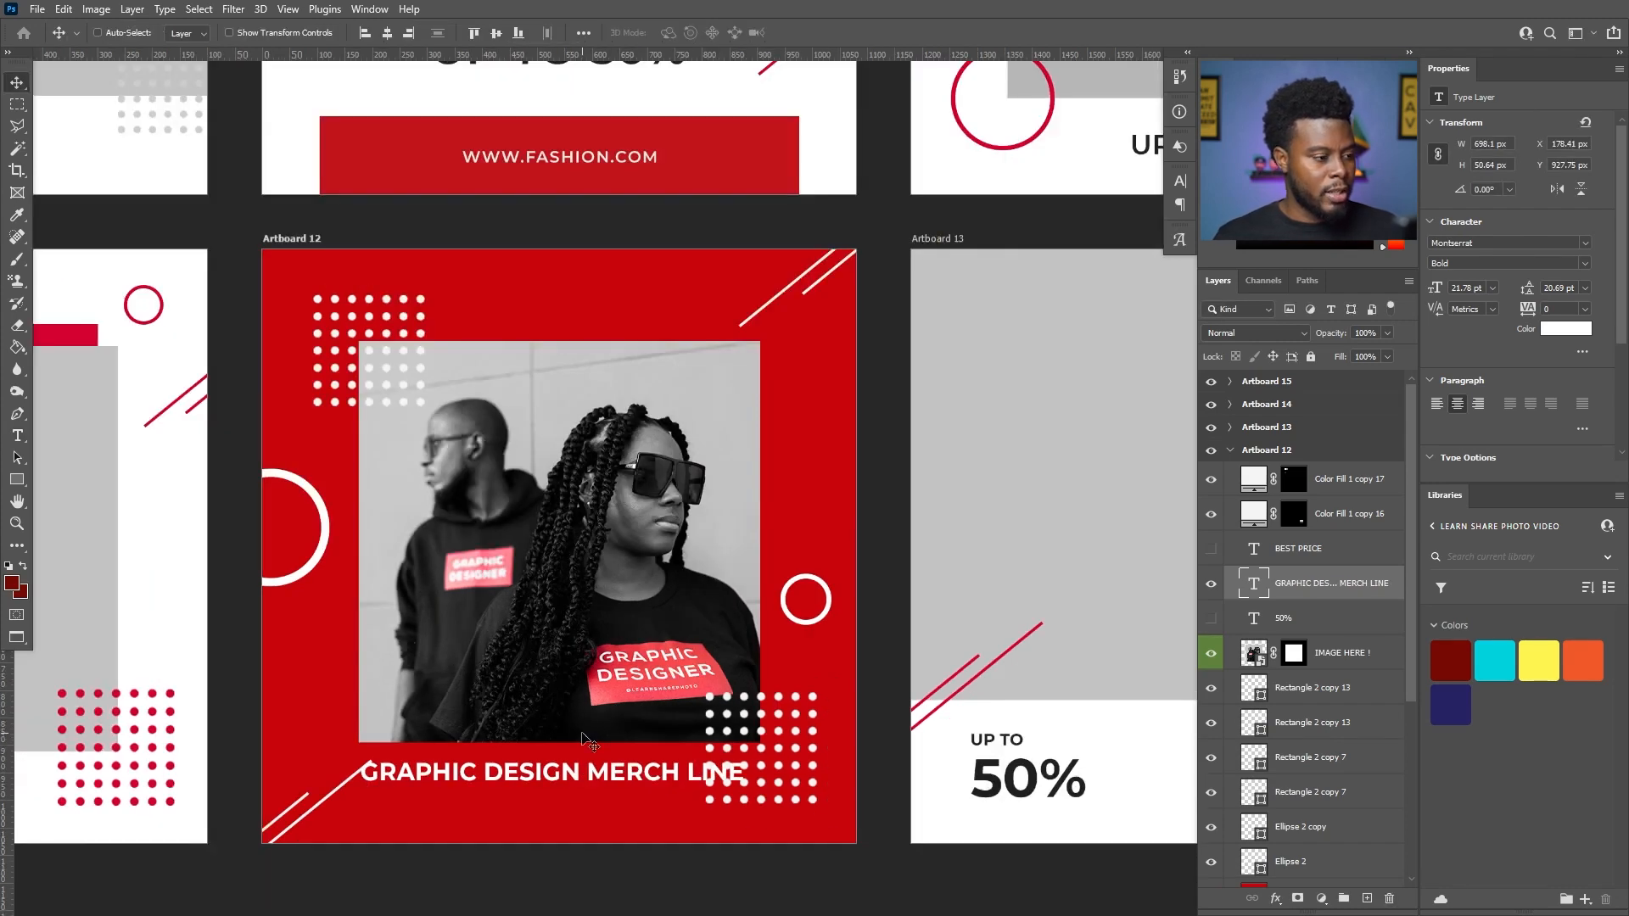
left_click_drag(561, 800, 519, 815)
key("t")
left_click(536, 797)
key("Return")
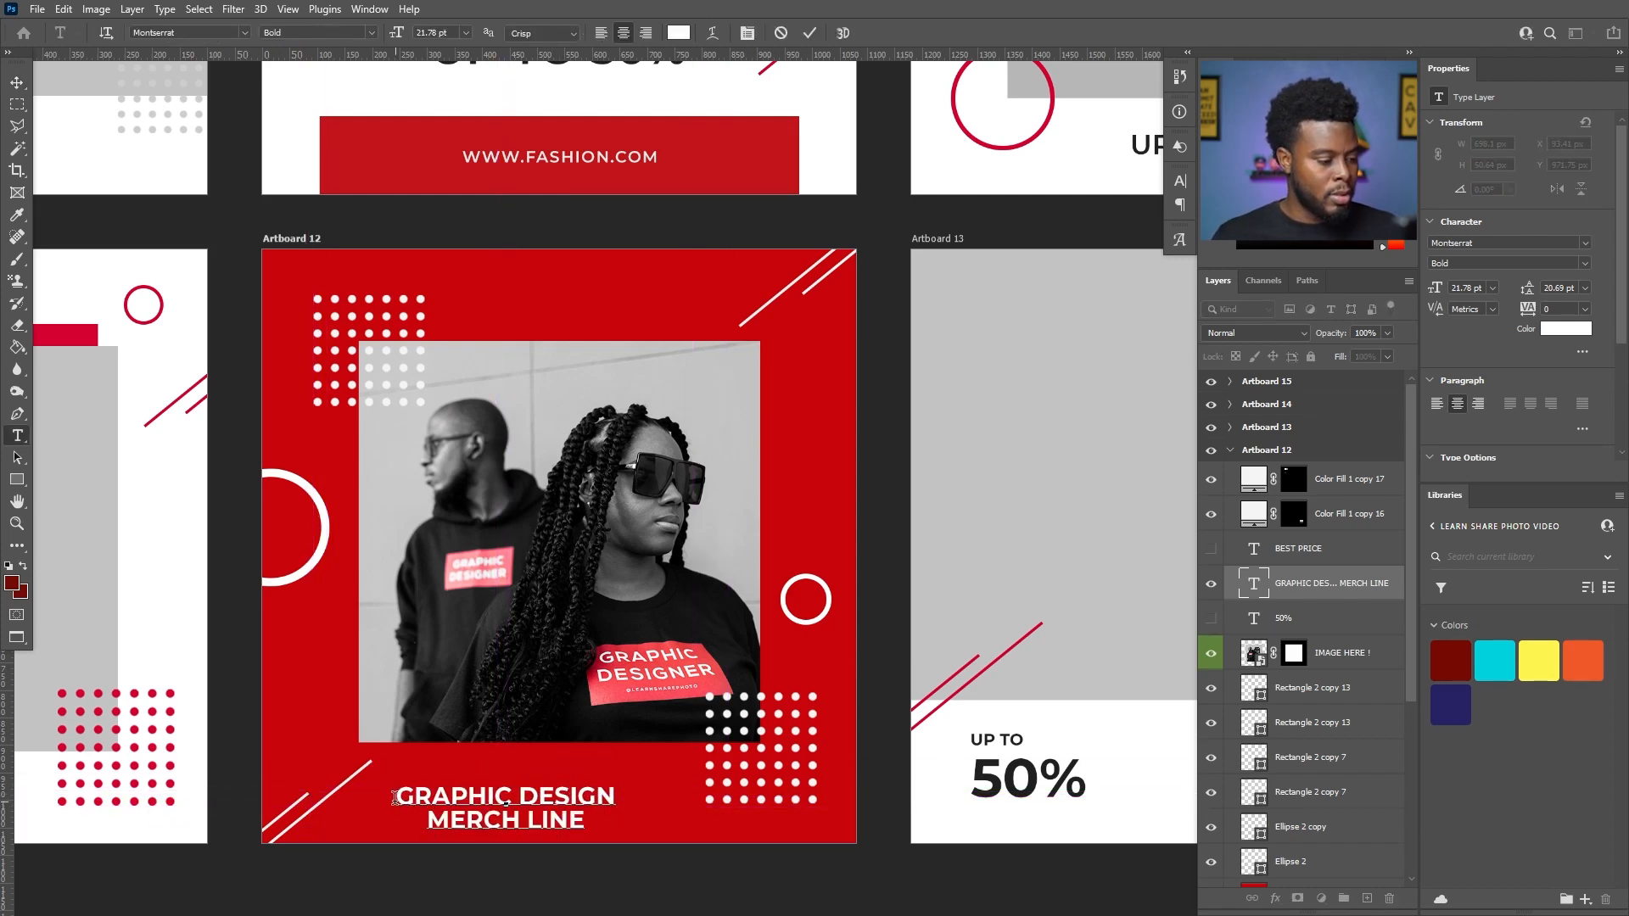
- Enlarge the GRAPHIC DESIGN line of the caption so it is bigger than the MERCH LINE line below it
left_click_drag(395, 797, 657, 779)
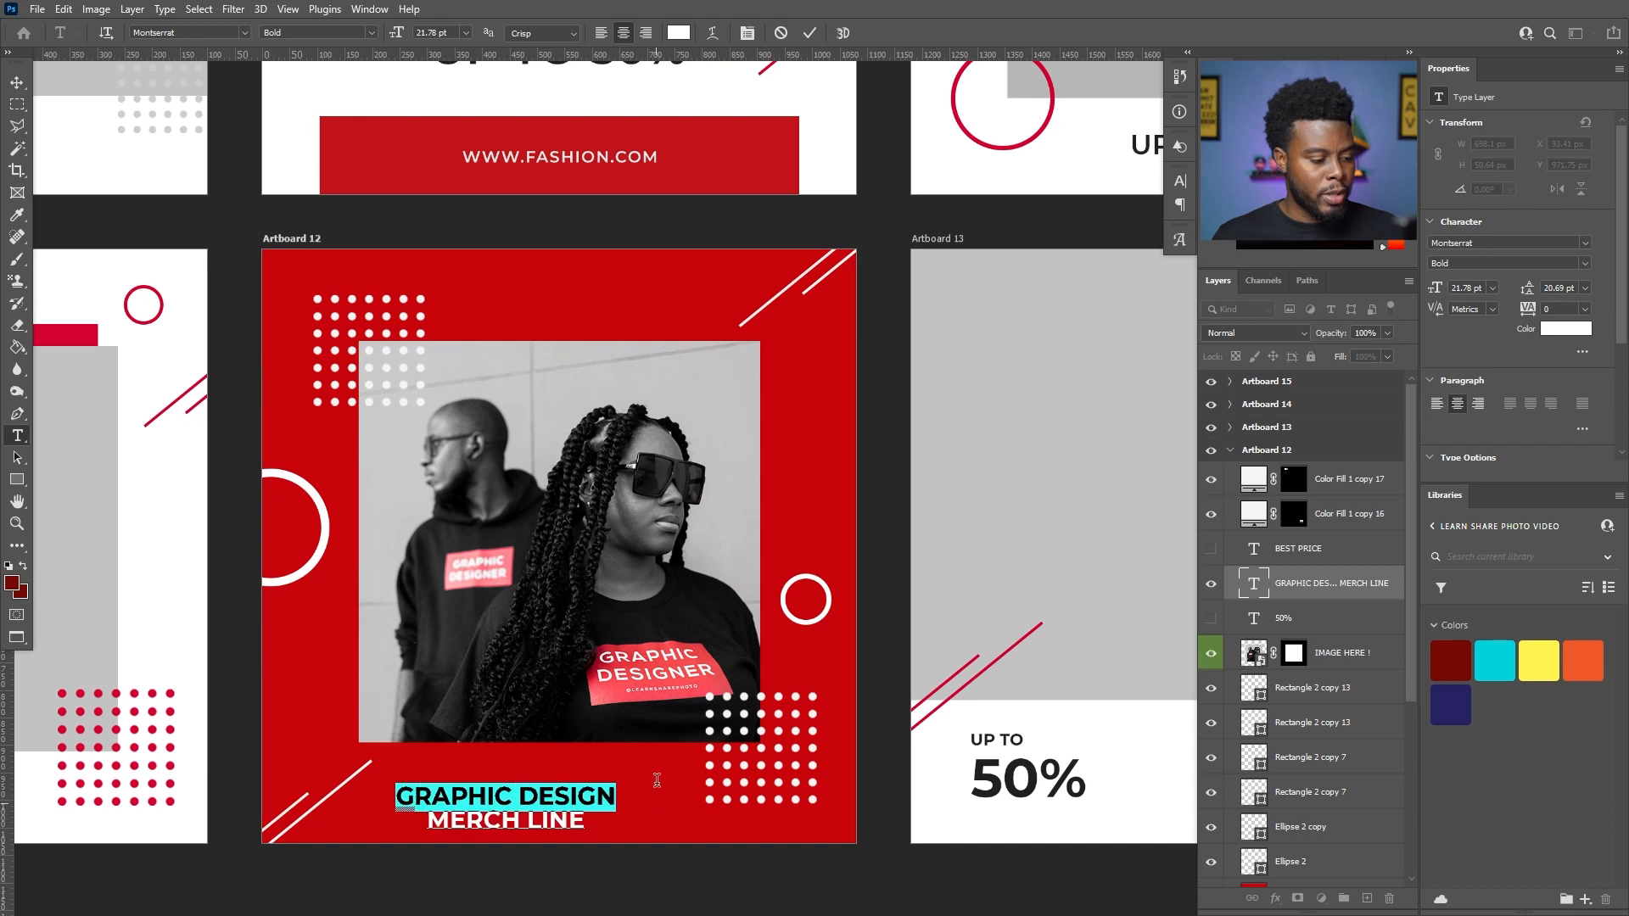
left_click(1478, 285)
scroll(1478, 285, "up", 11)
left_click(814, 577)
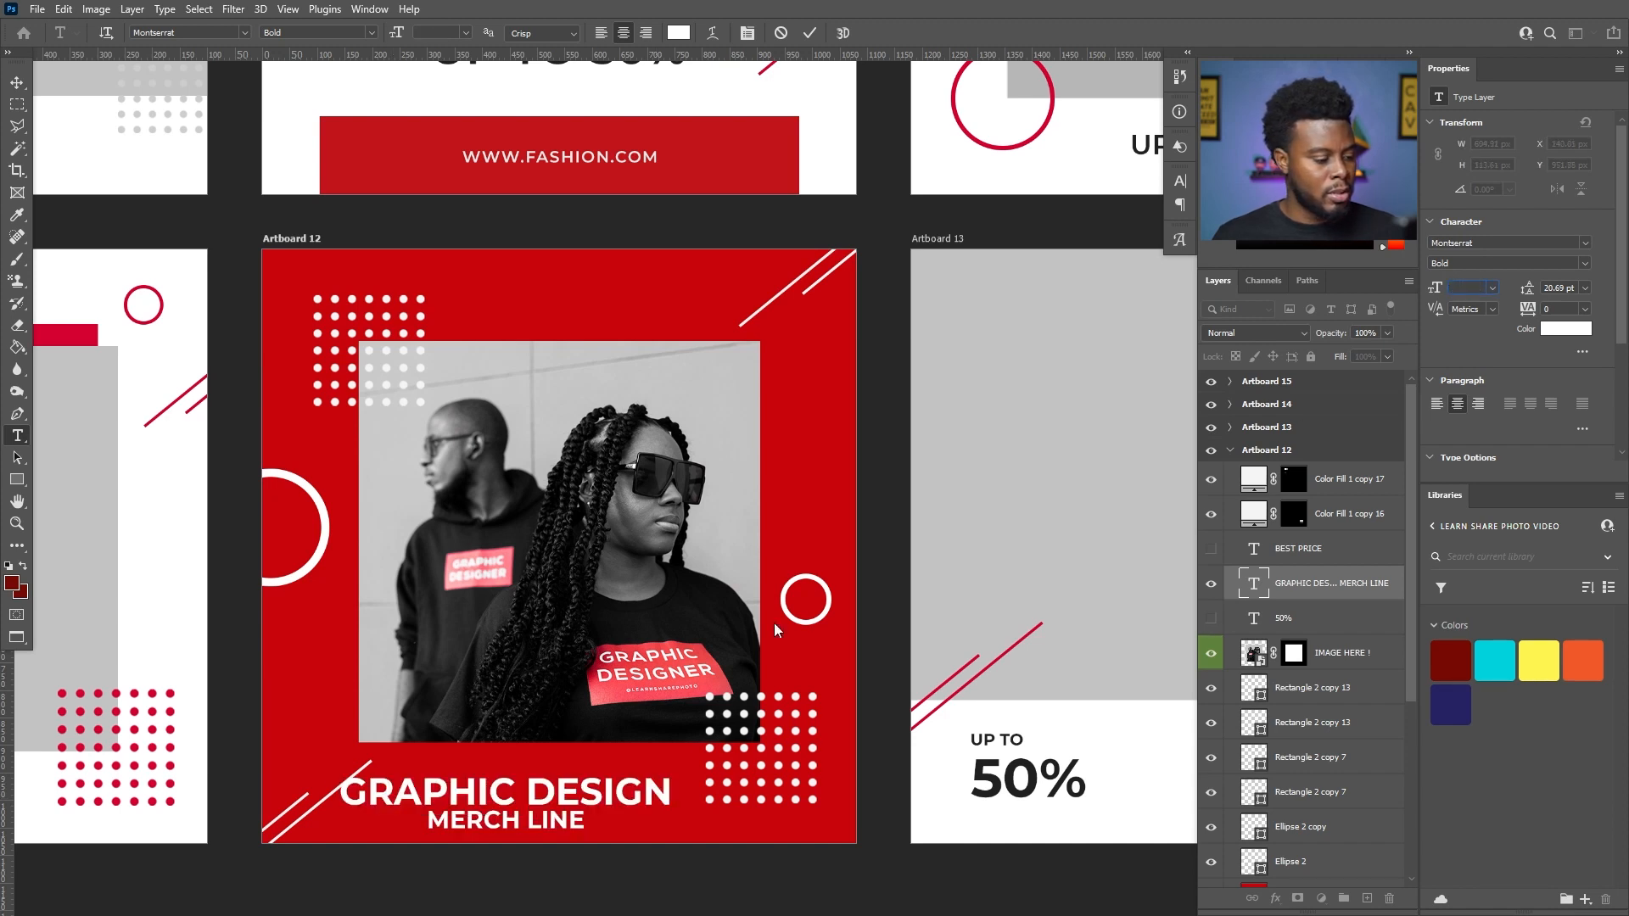
- Right-align the two-line caption and position it beneath the photo at about X 178 px, Y 941 px
key("v")
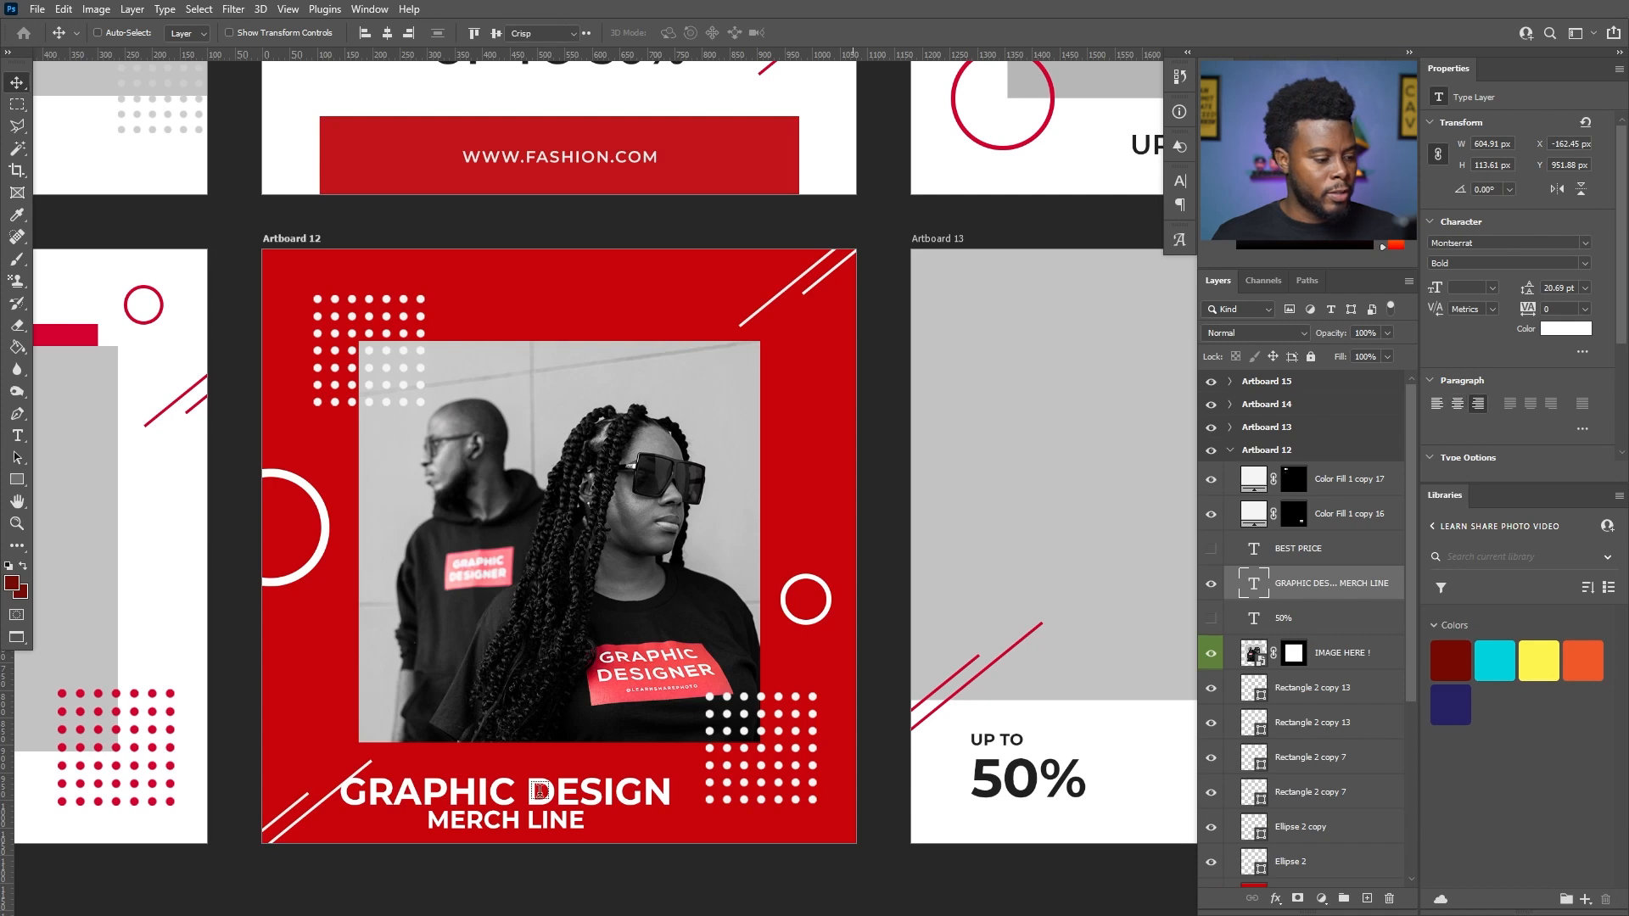
left_click_drag(544, 790, 659, 788)
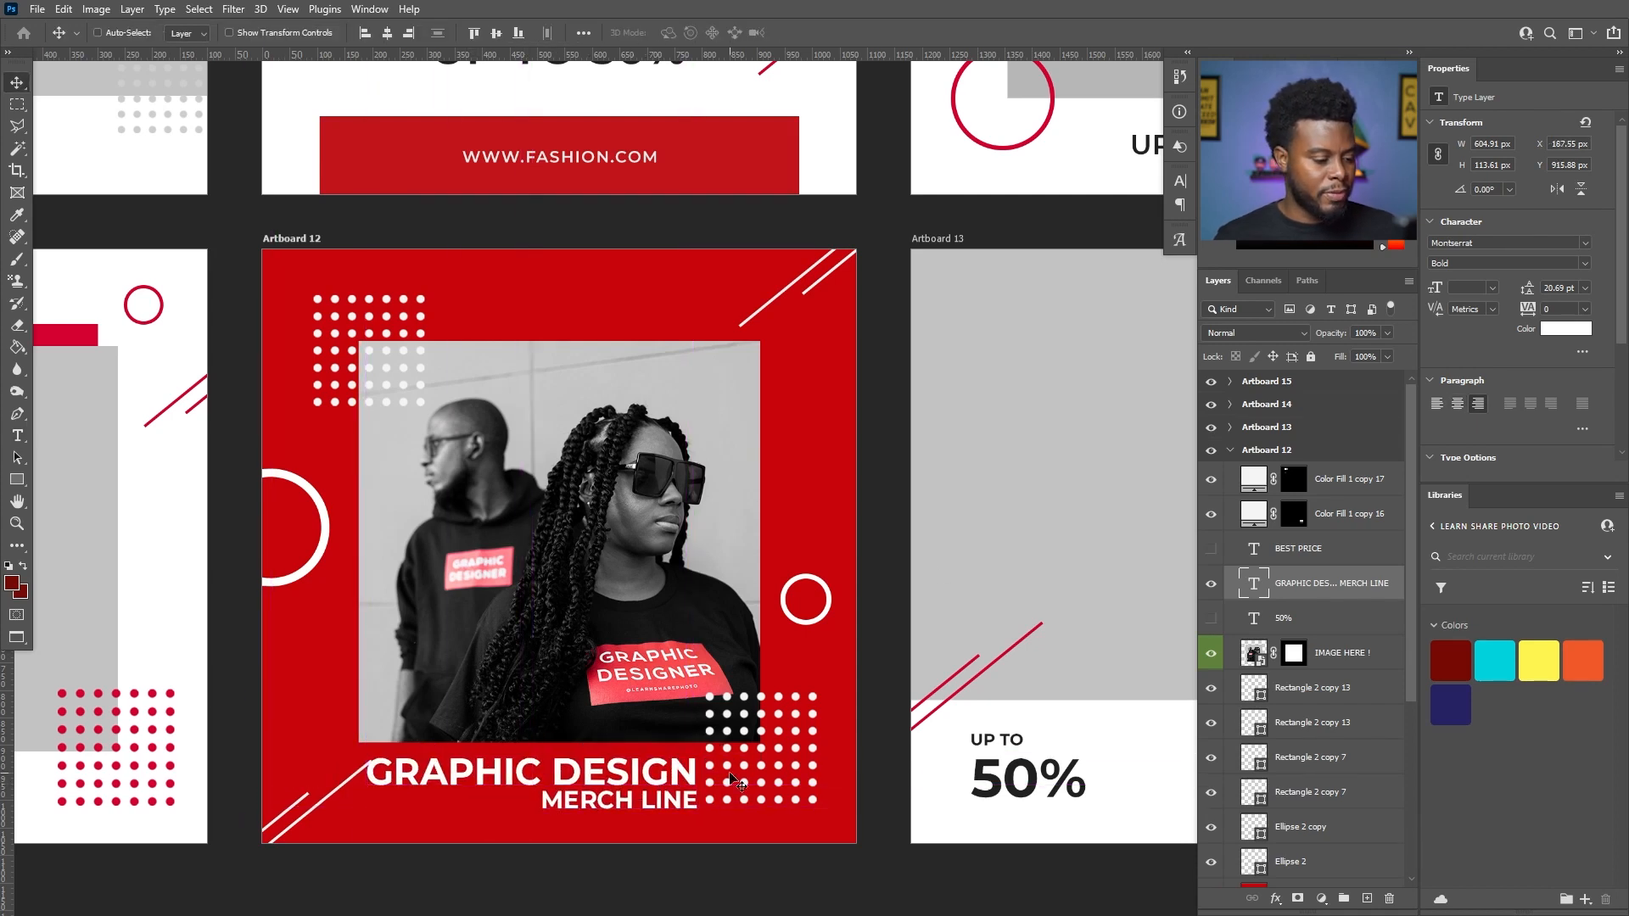
key("Down")
key("Down")
key("Down")
key("Down")
key("Down")
key("Down")
key("Down")
key("Down")
key("Down")
key("Down")
key("Up")
key("Up")
key("Up")
key("Up")
key("Up")
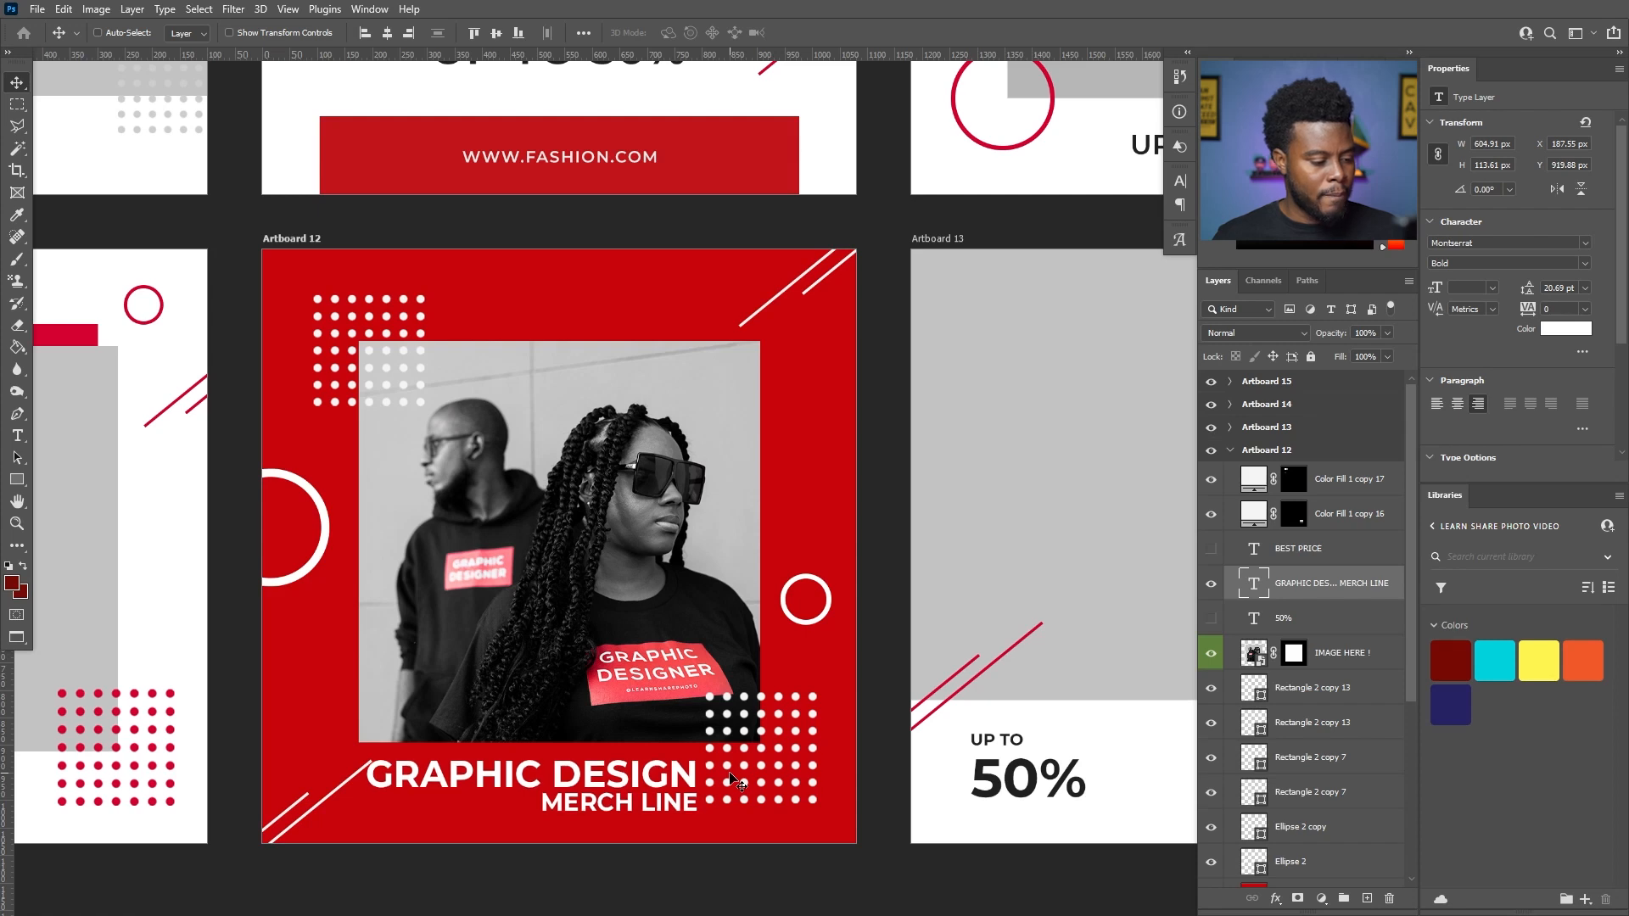
key("shift+Down")
key("shift+Down")
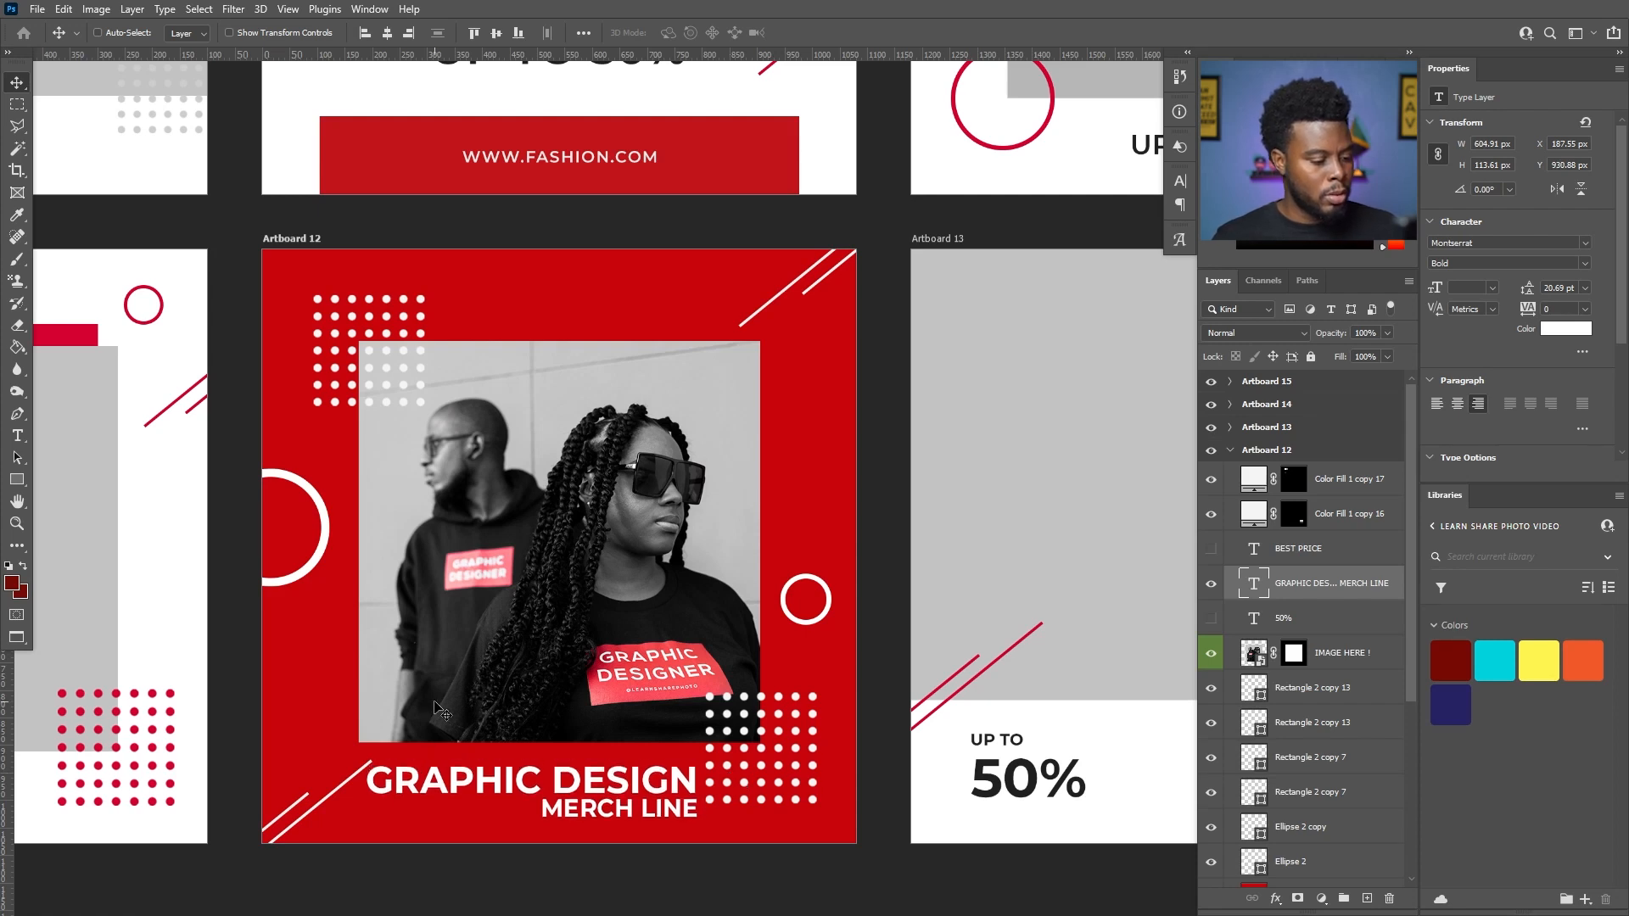
key("shift+Left")
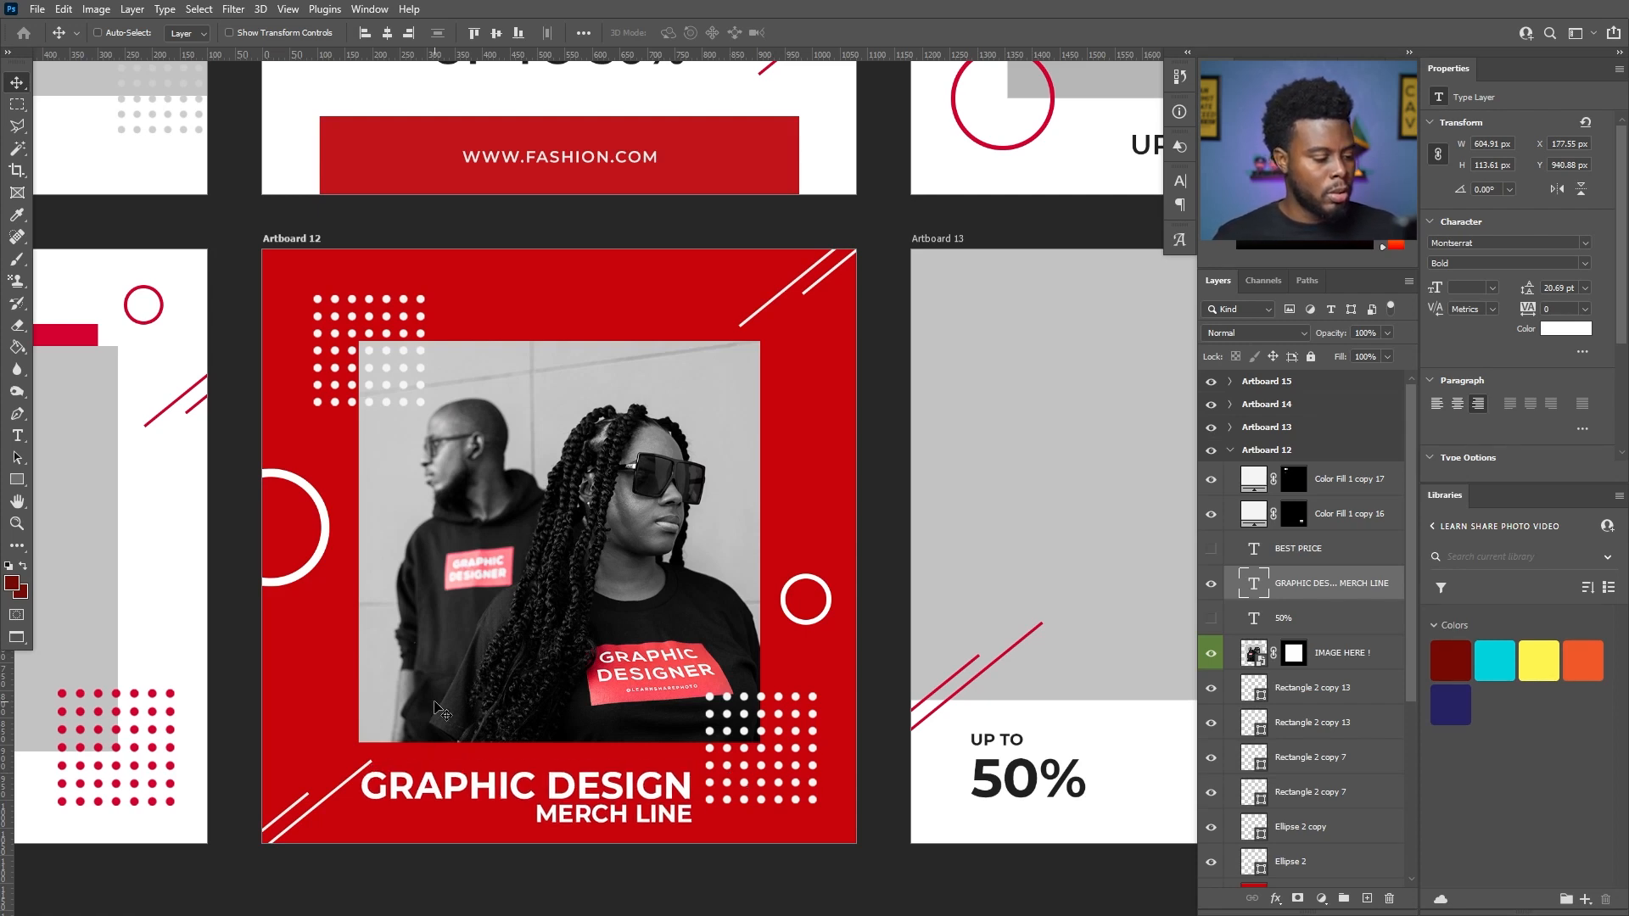
- Color the MERCH LINE text of the caption black
key("t")
left_click_drag(536, 815, 693, 814)
left_click(1566, 328)
left_click(1118, 525)
left_click(1512, 304)
key("ctrl+Return")
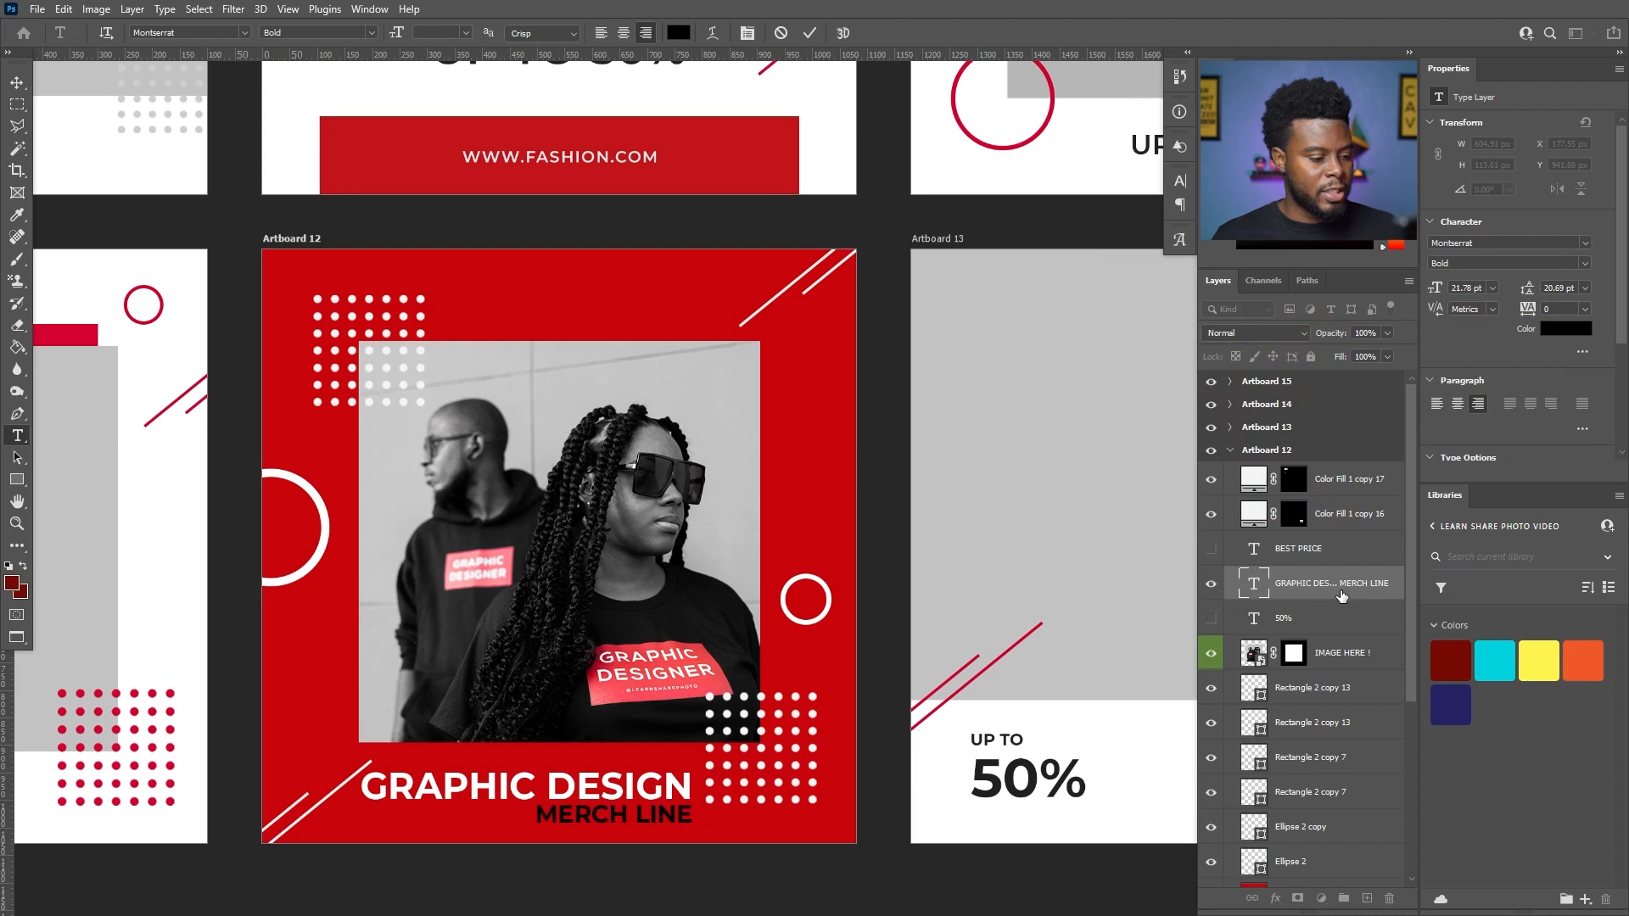
key("v")
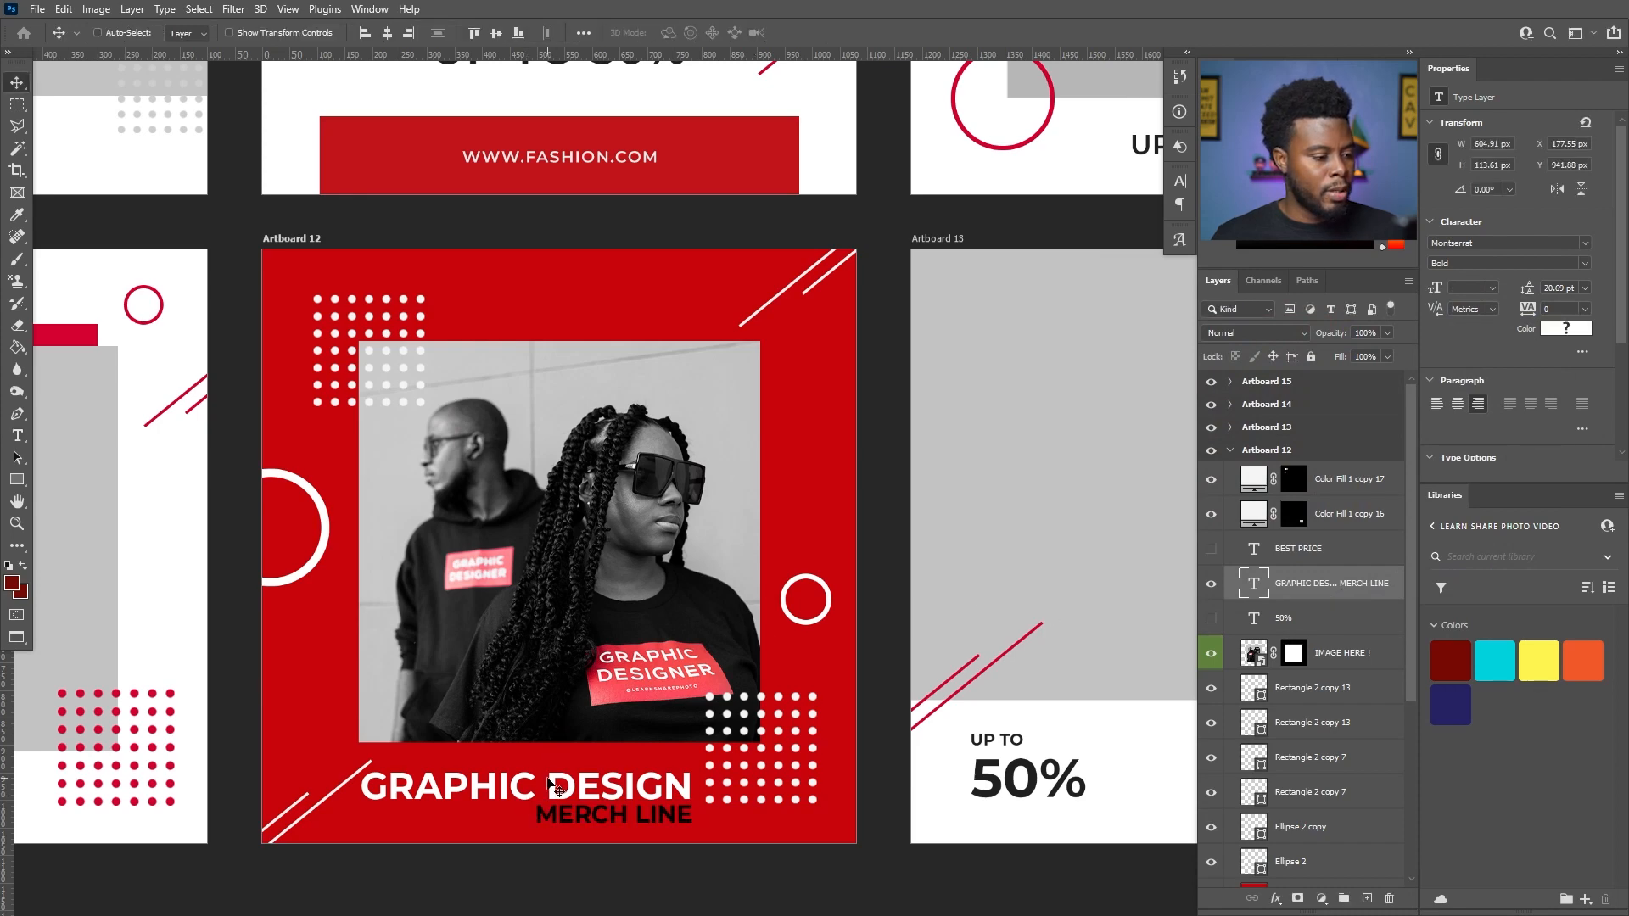
- Recolor Artboard 12's red background rectangle, Rectangle 34 copy 2, with the red e4313d sampled from the shirt's GRAPHIC DESIGNER label
scroll(491, 745, "up", 1)
scroll(491, 745, "up", 1)
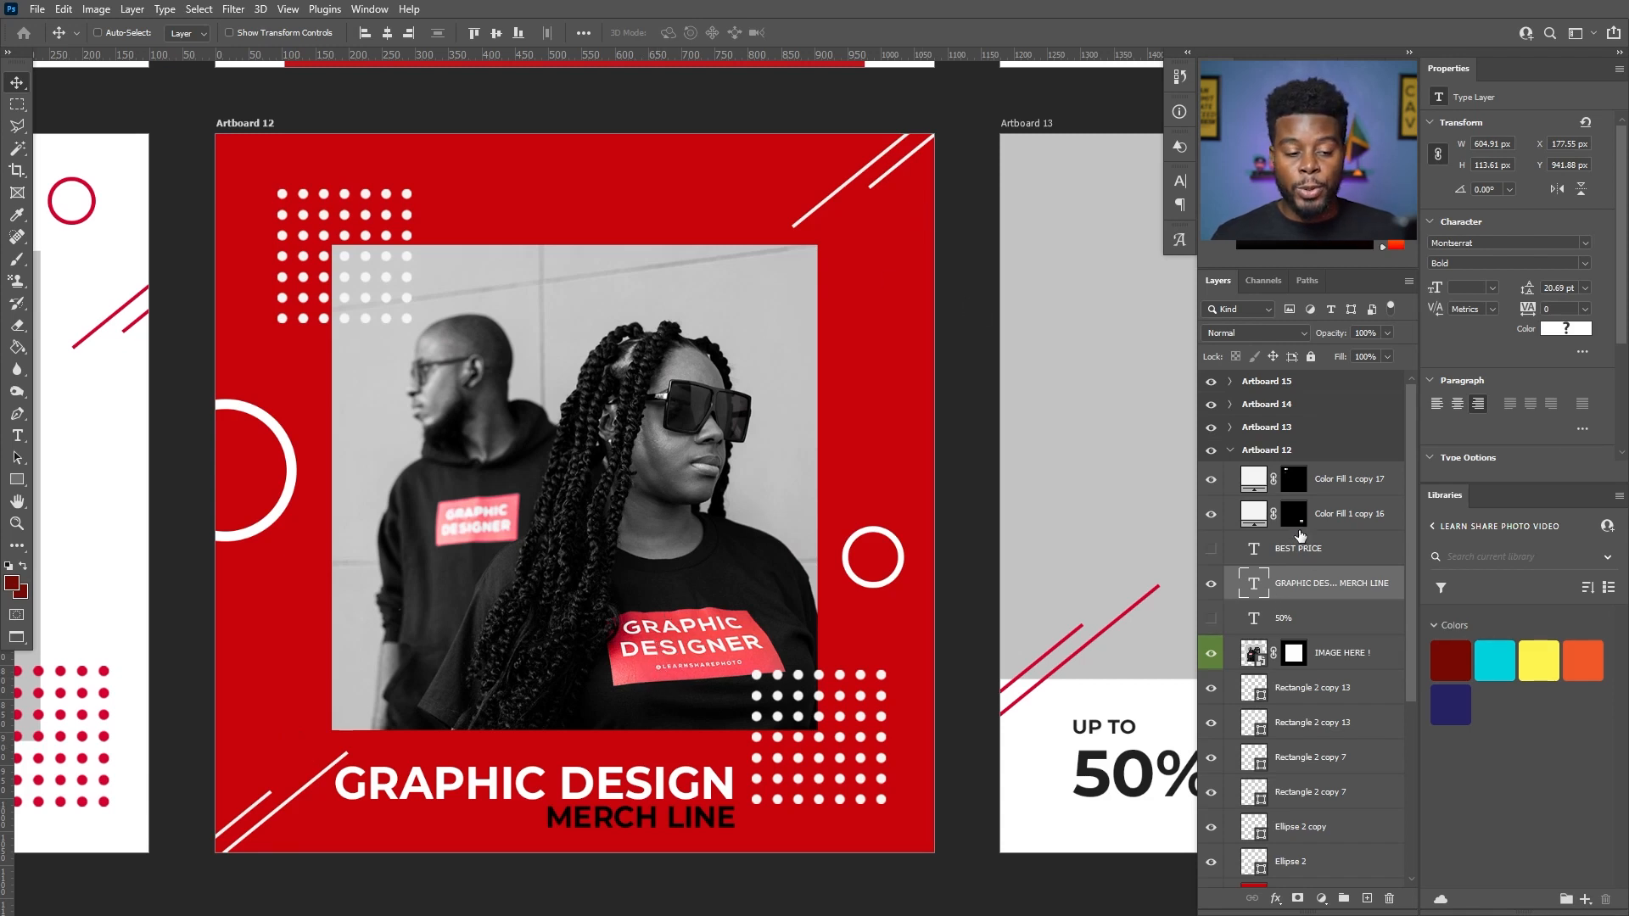
scroll(1268, 678, "down", 2)
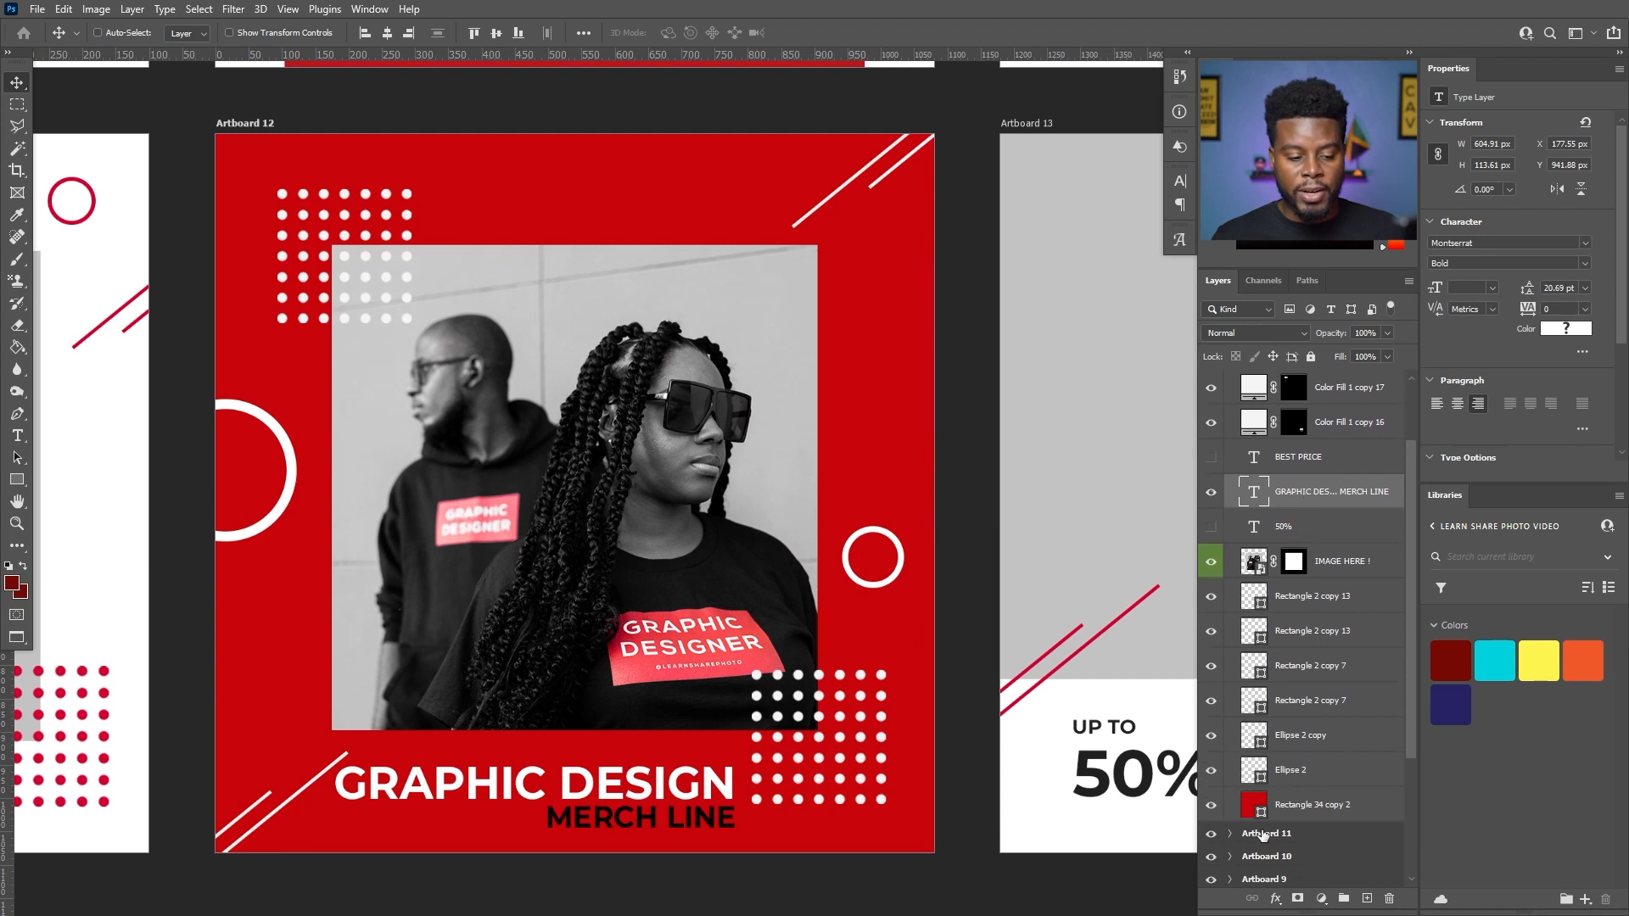
left_click(1211, 807)
left_click(1212, 808)
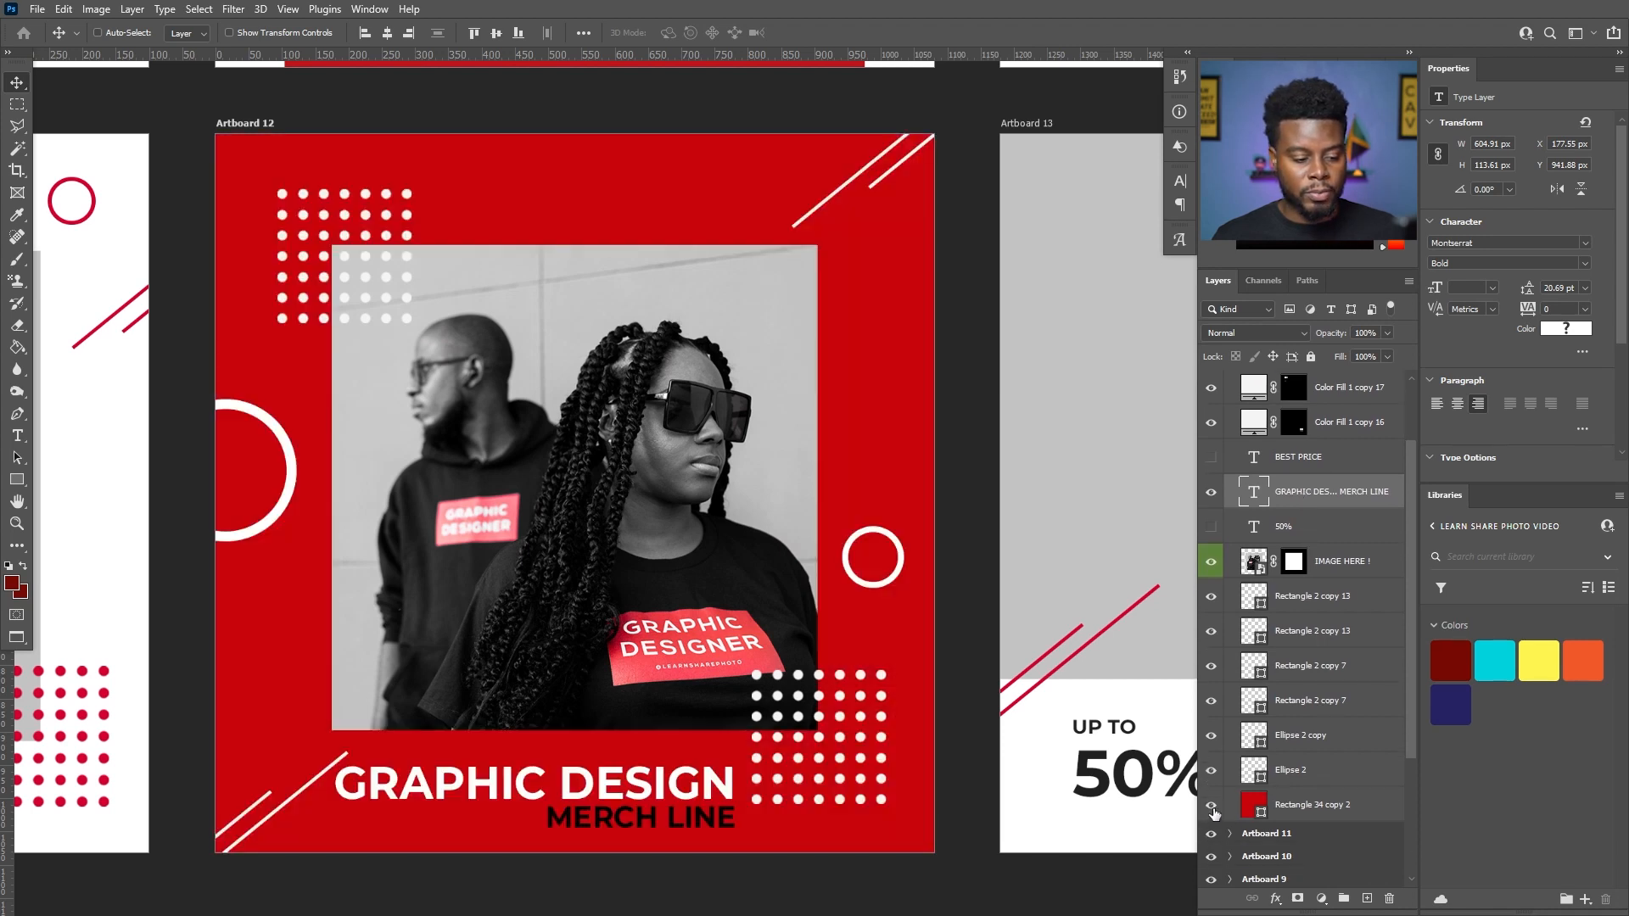
double_click(1255, 808)
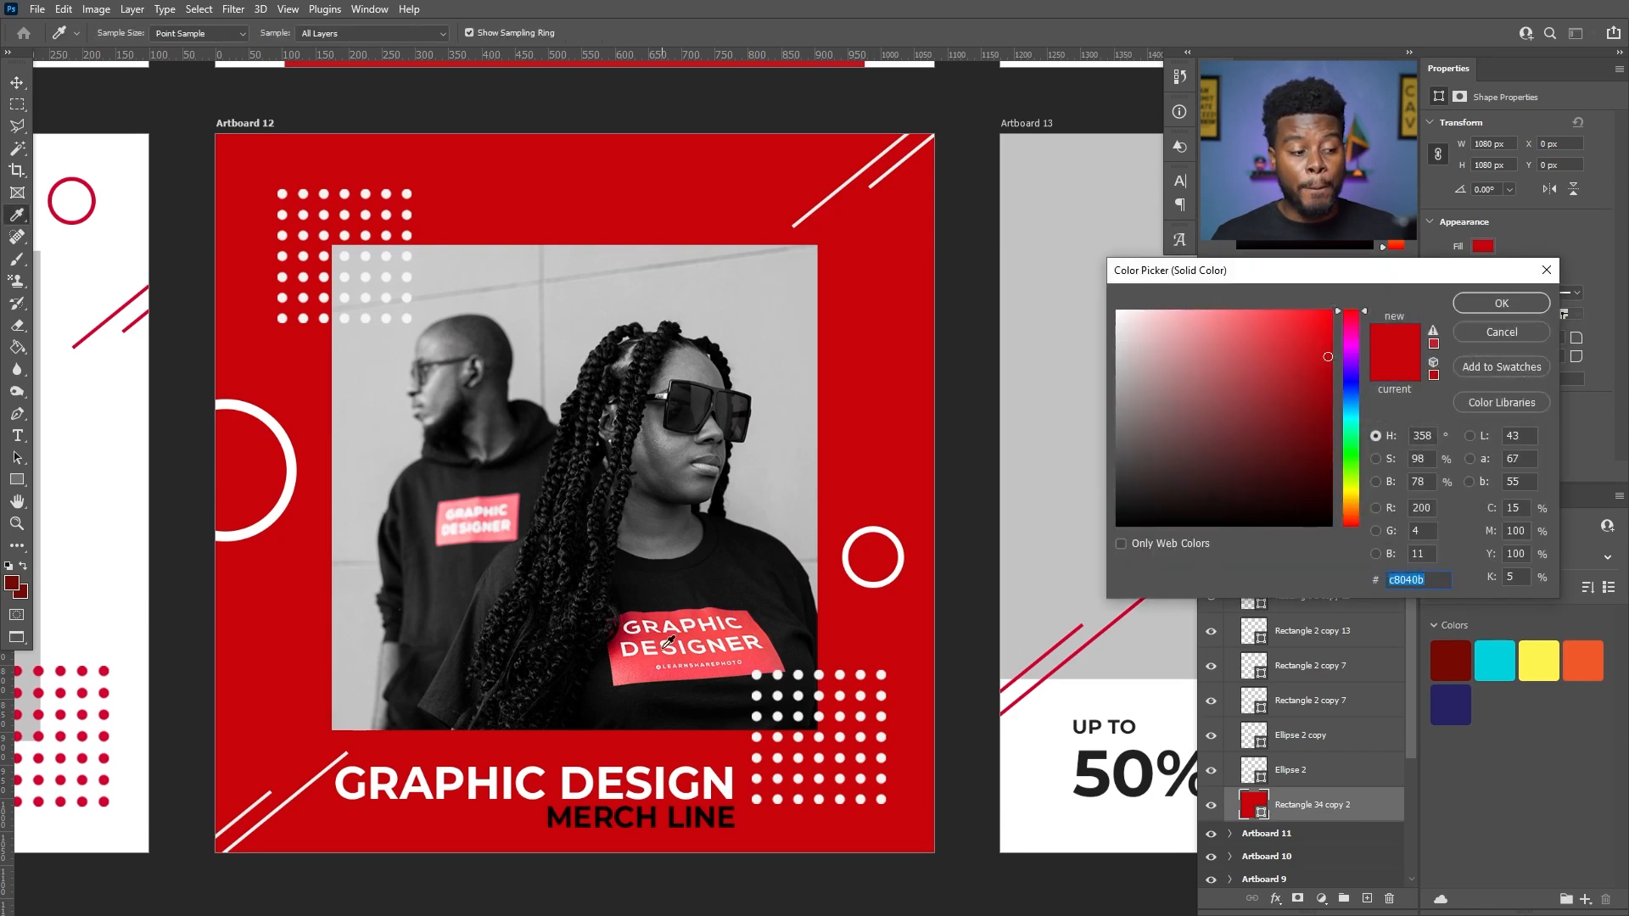
left_click(654, 656)
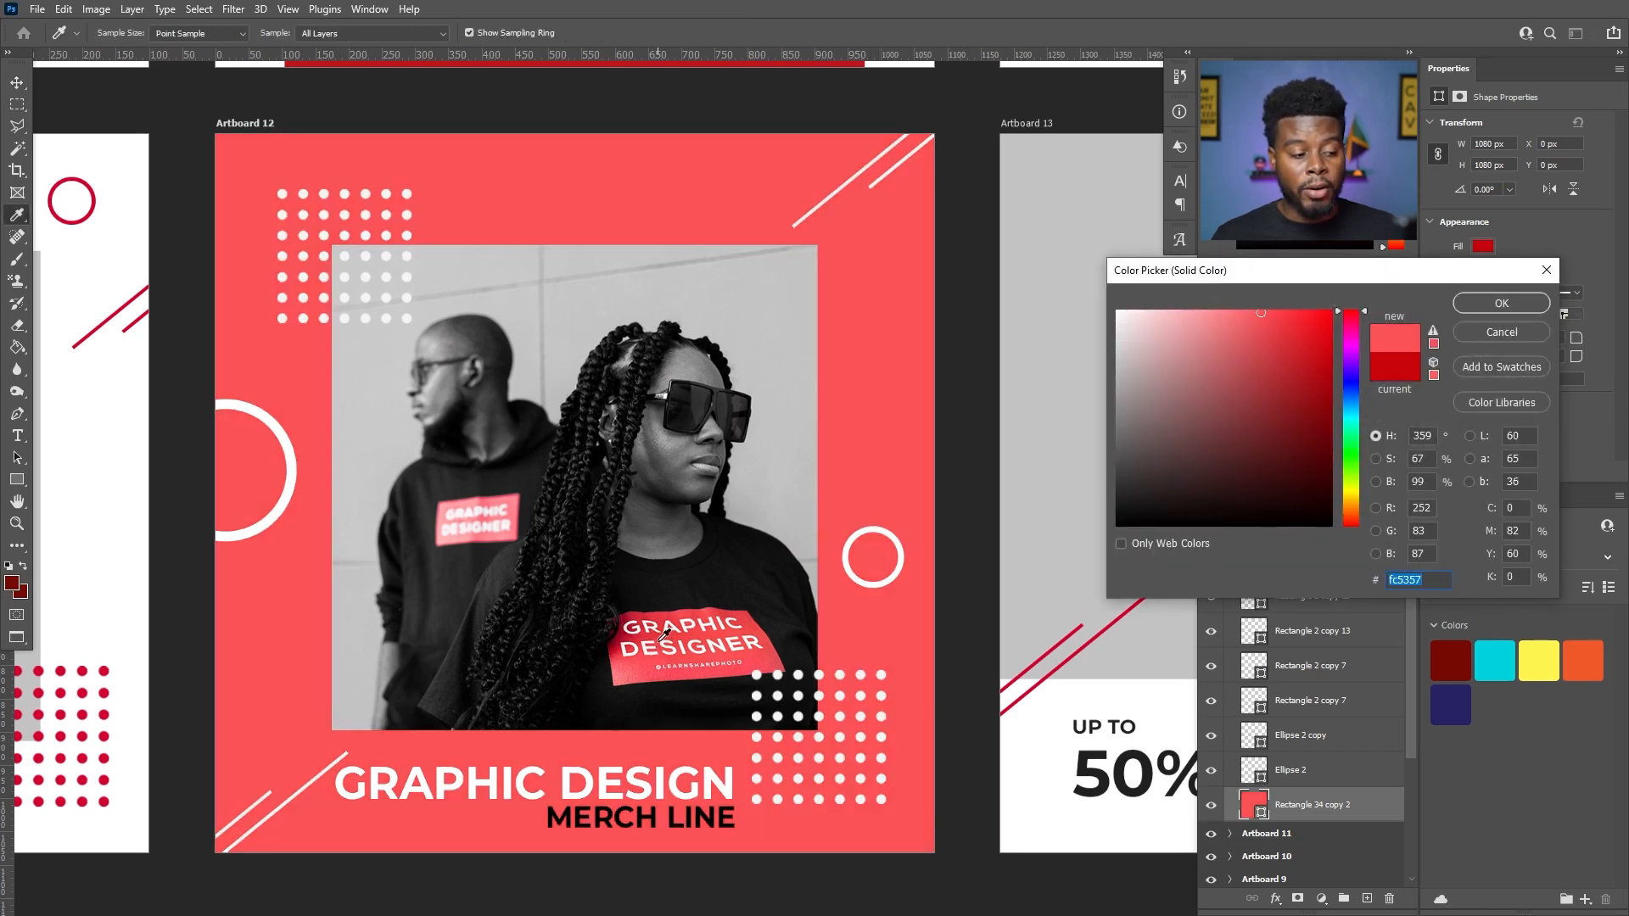
left_click(648, 628)
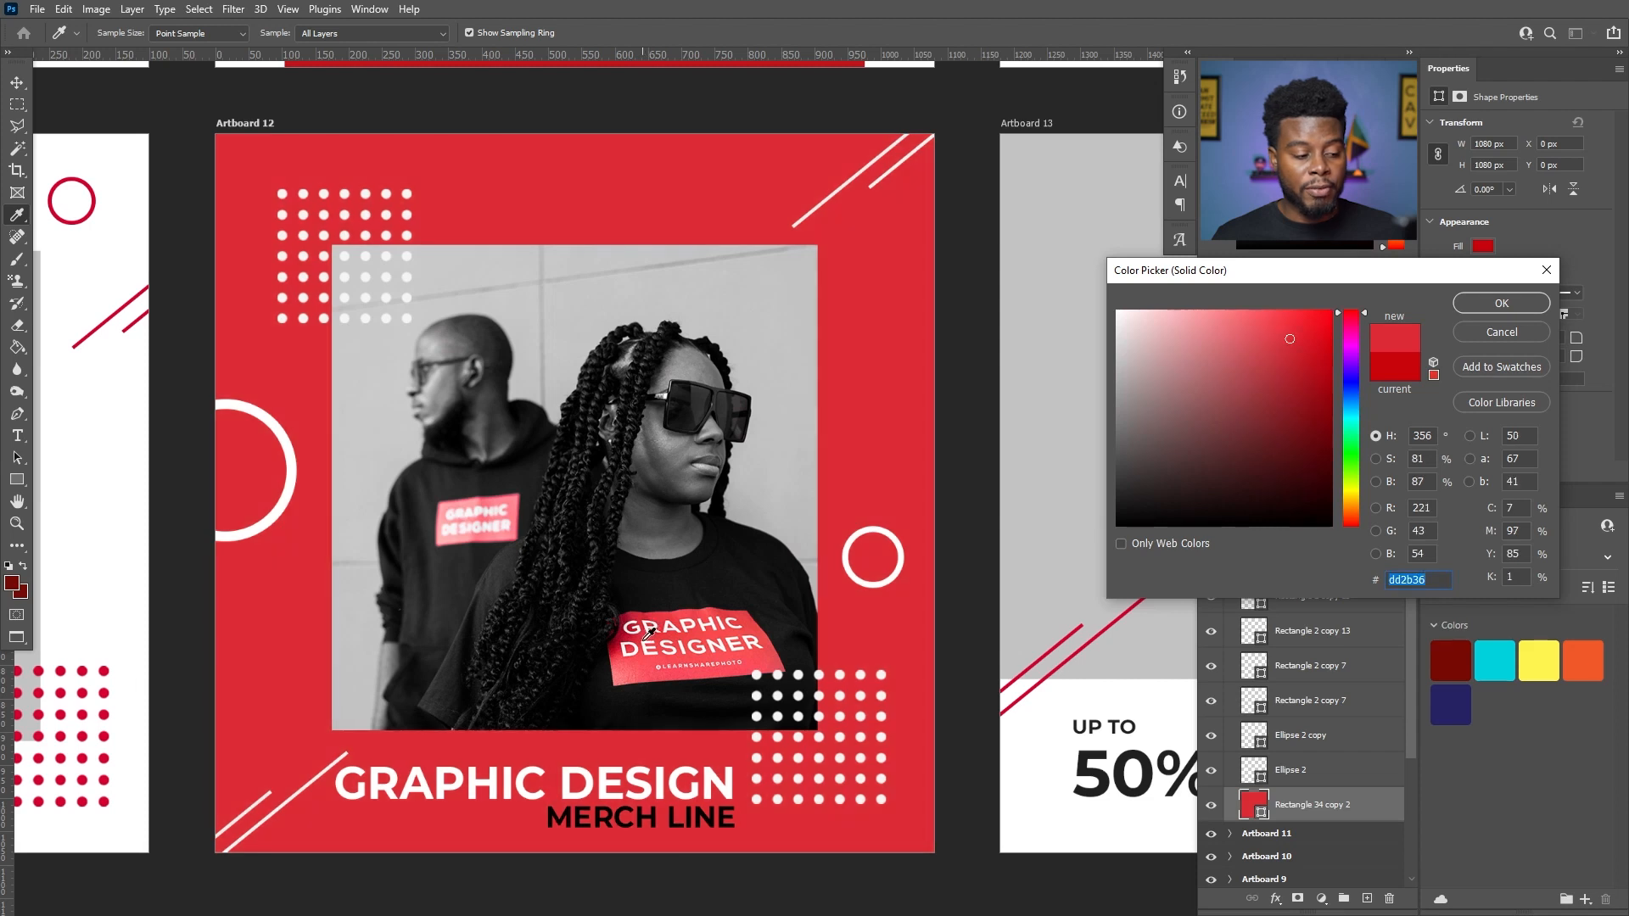
left_click(654, 656)
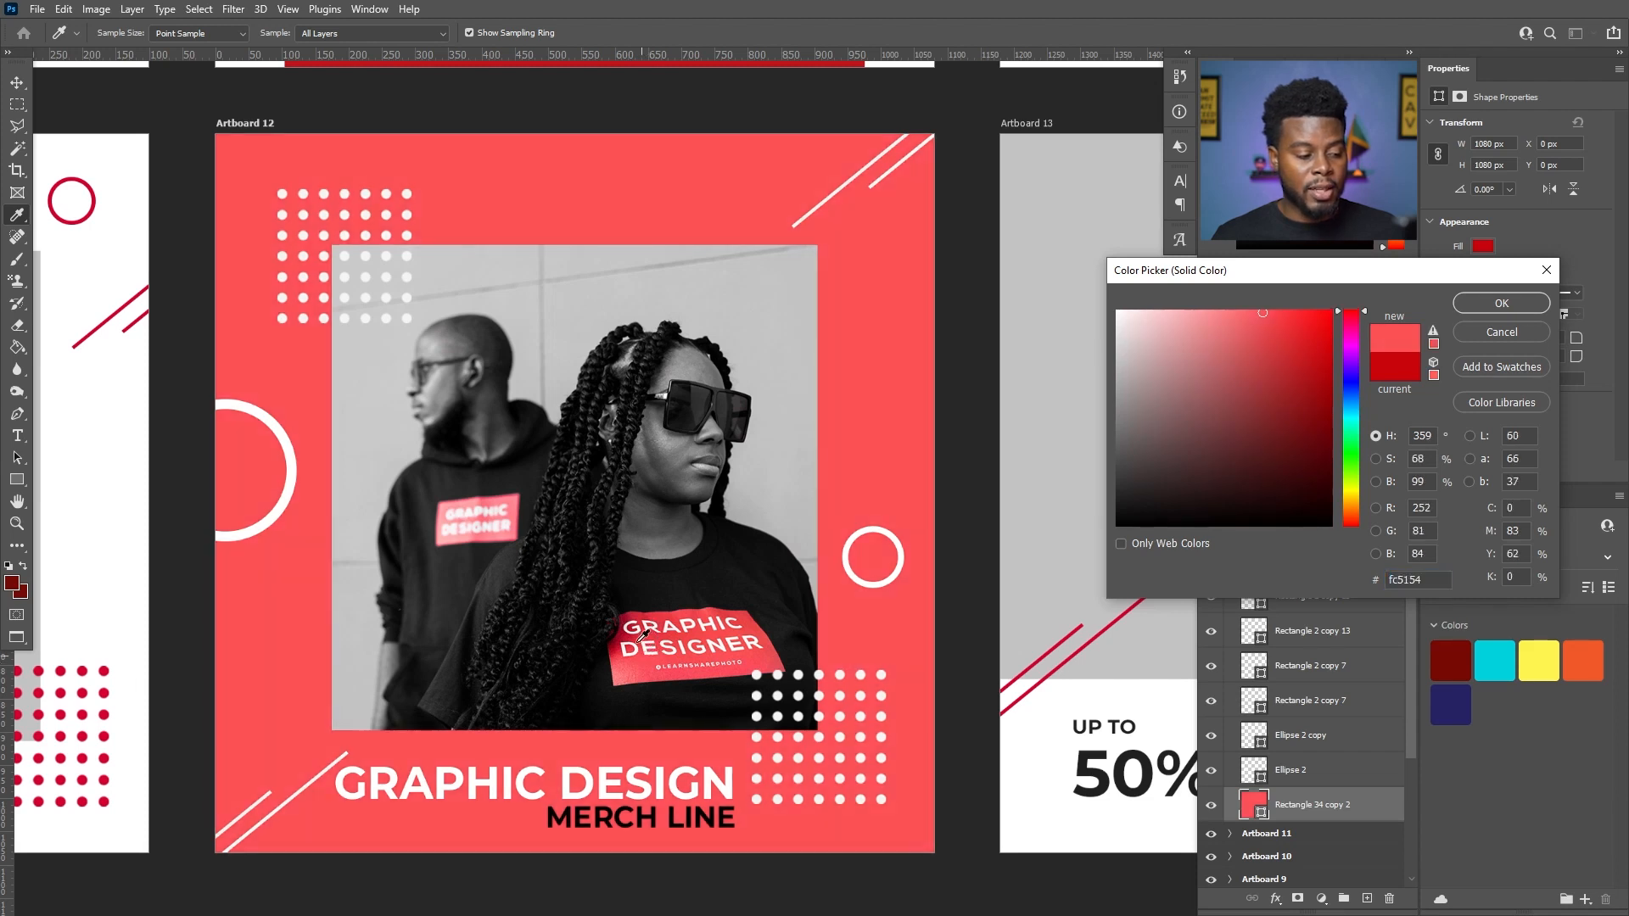
left_click(648, 629)
left_click(653, 633)
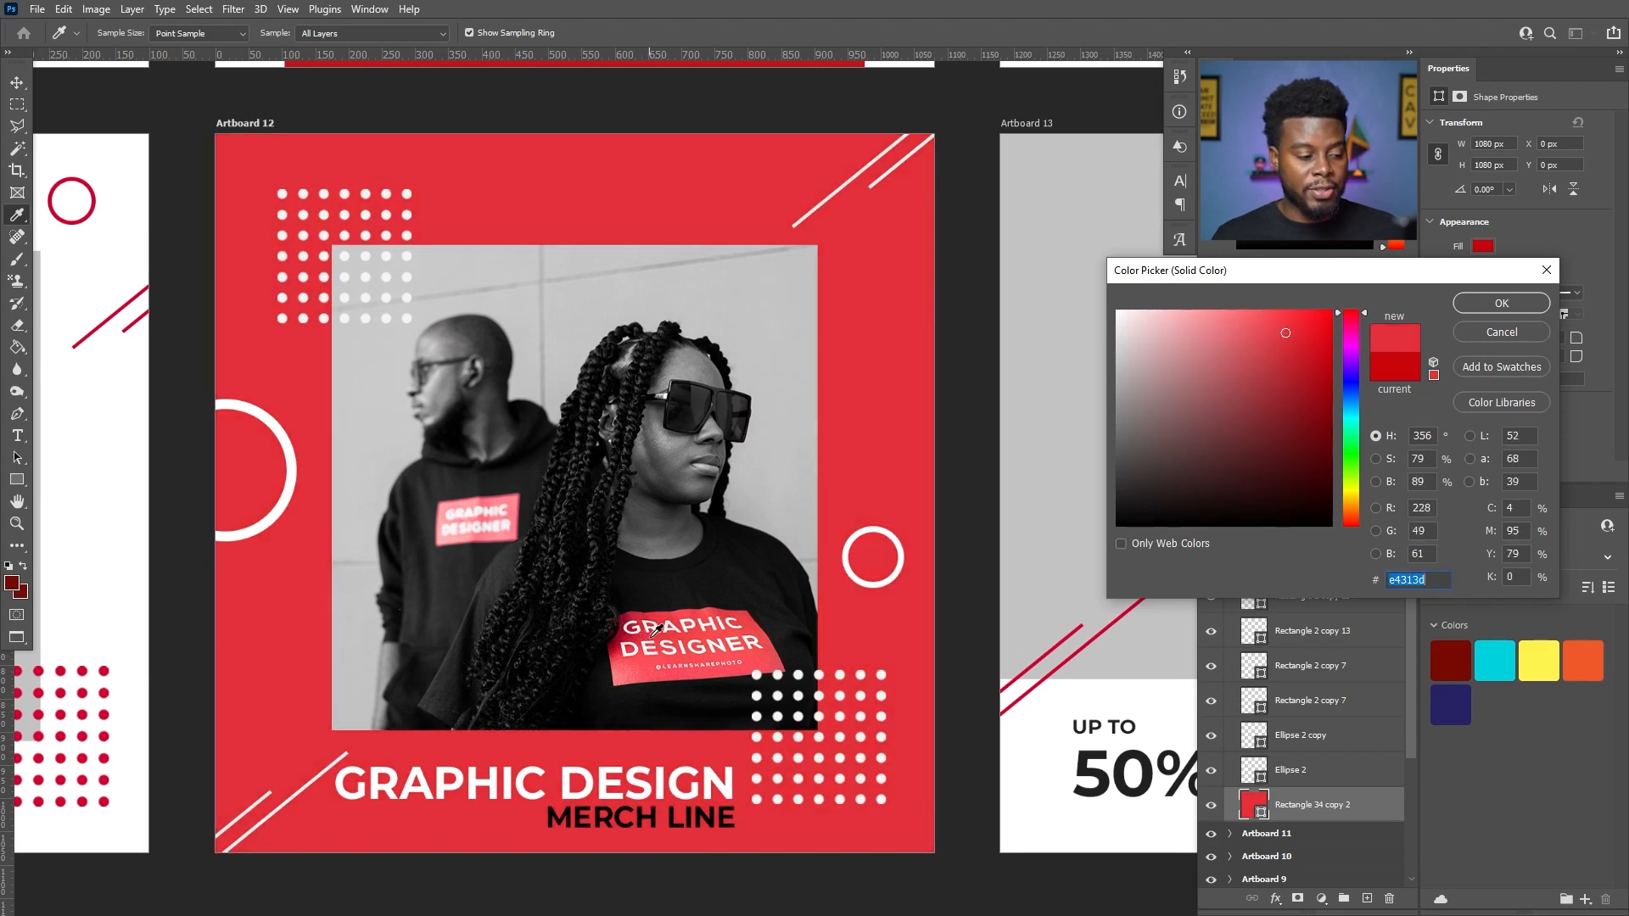
left_click(1499, 304)
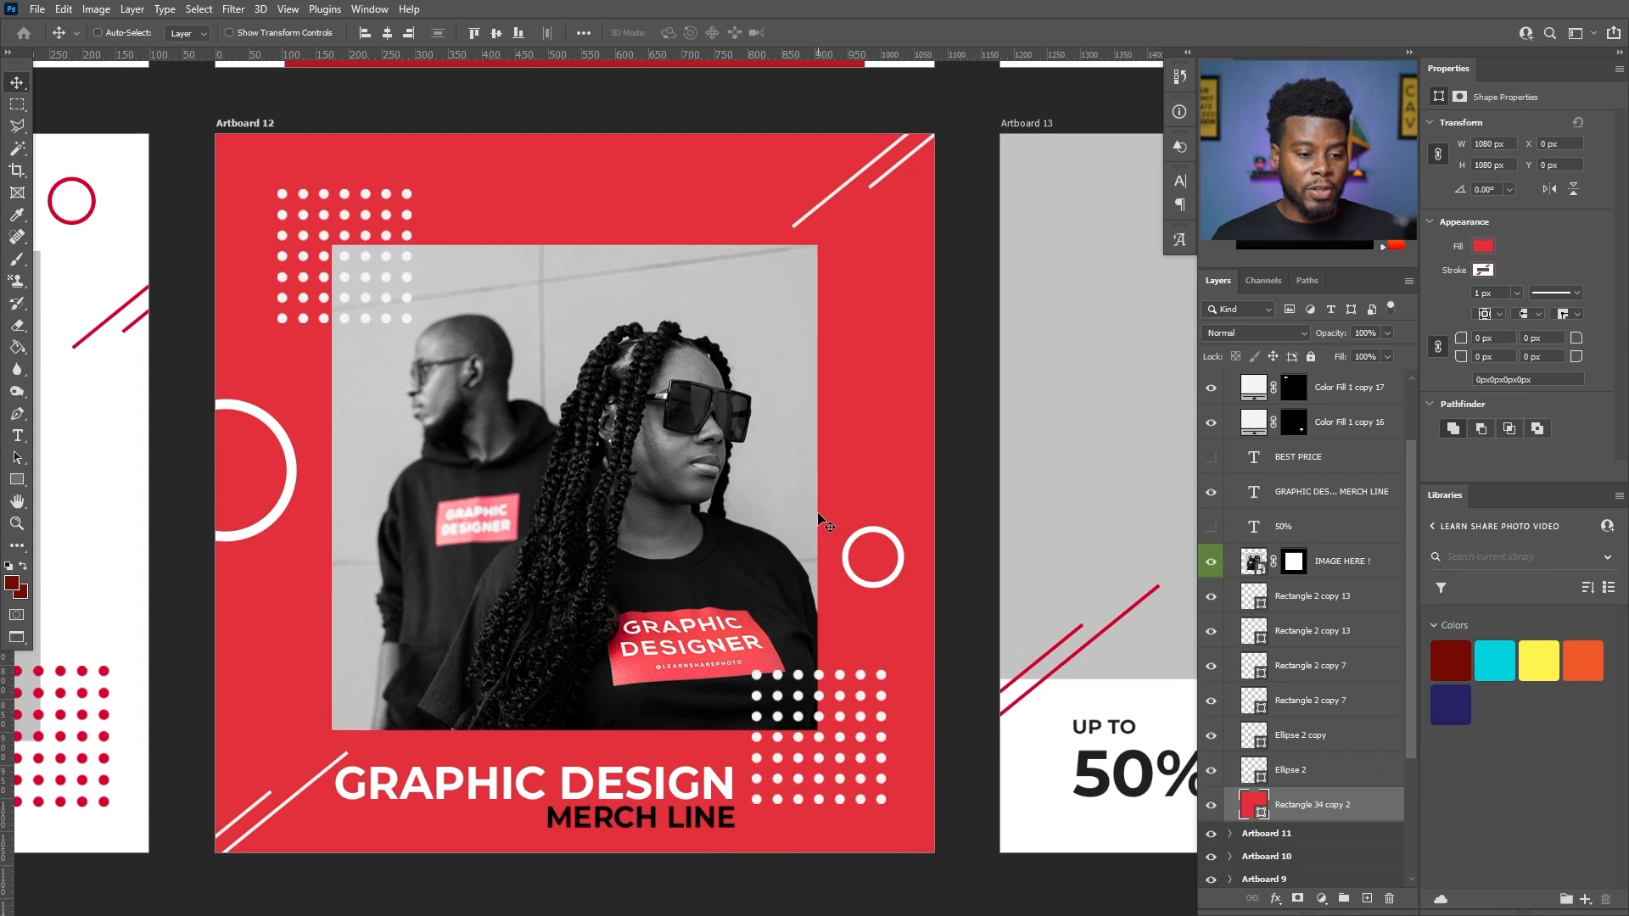
- Try filling the background rectangle with the light grey c1c1c1 sampled from the photo's wall, and undo the fill
double_click(1252, 803)
mouse_move(1130, 420)
left_mouse_down()
mouse_move(1129, 376)
mouse_move(1130, 446)
mouse_move(1126, 418)
left_mouse_up()
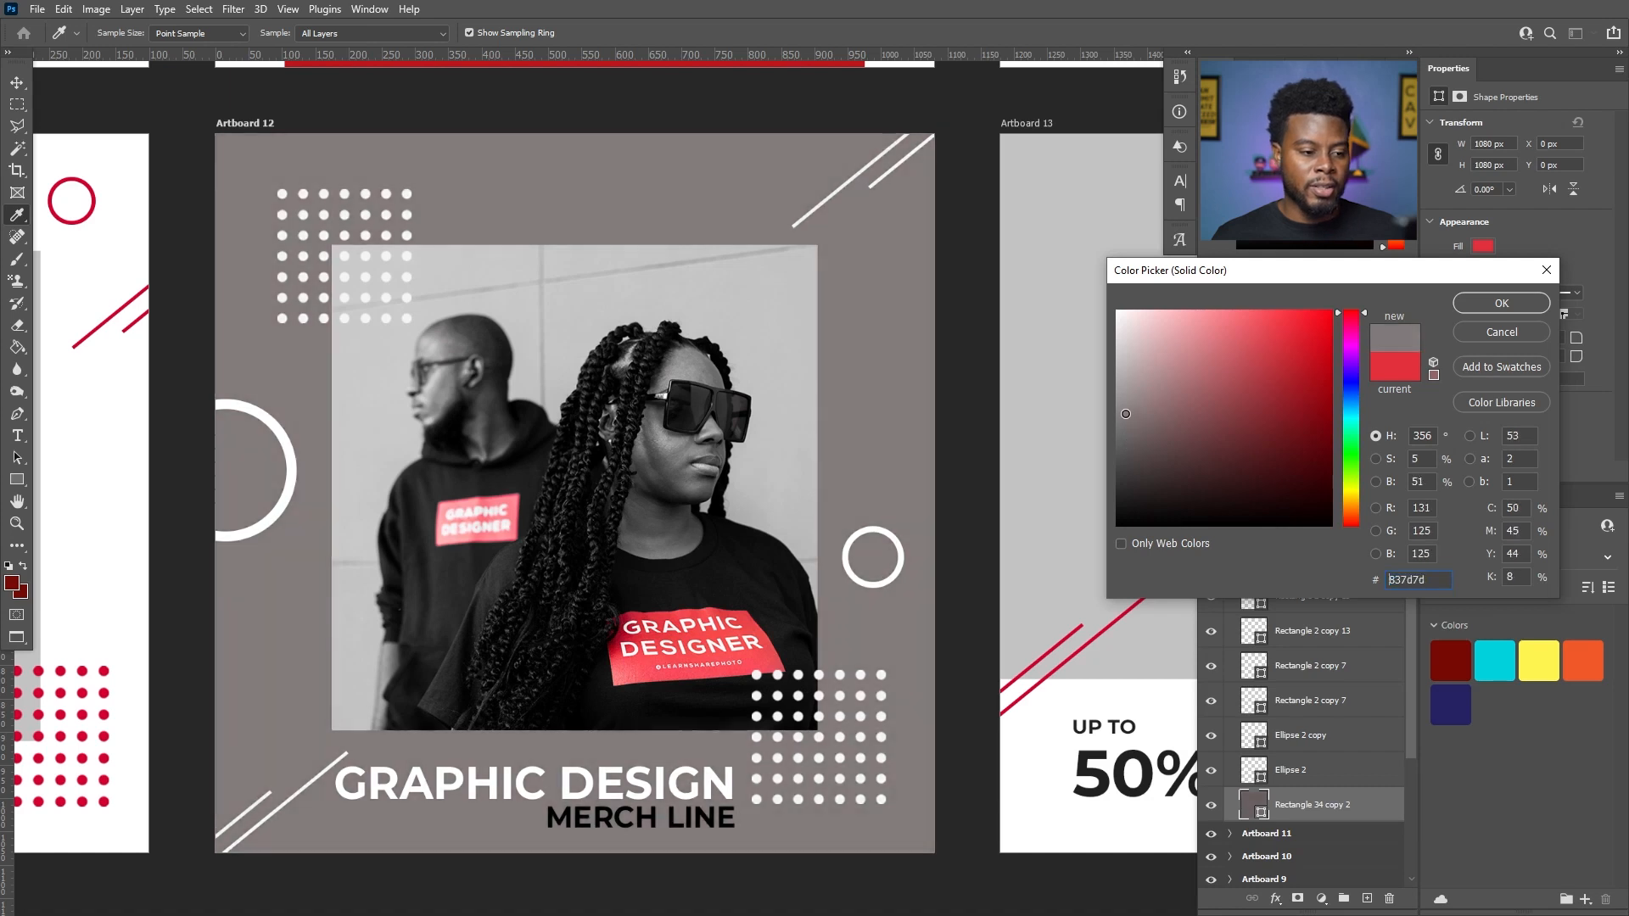
left_click(799, 413)
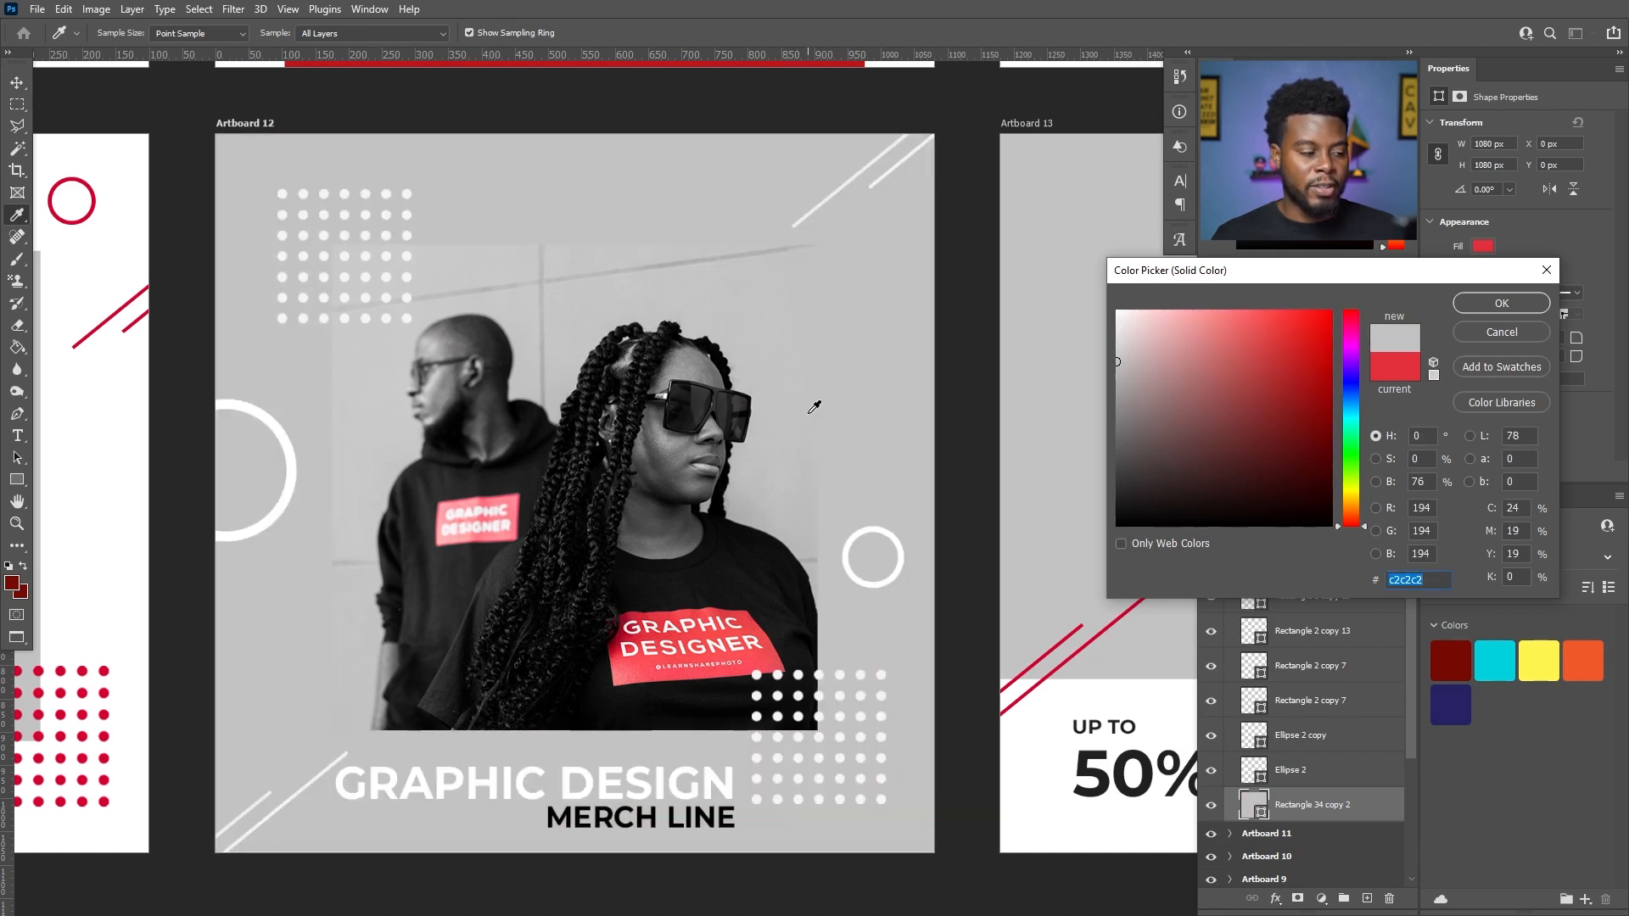
left_click(805, 371)
left_click(801, 324)
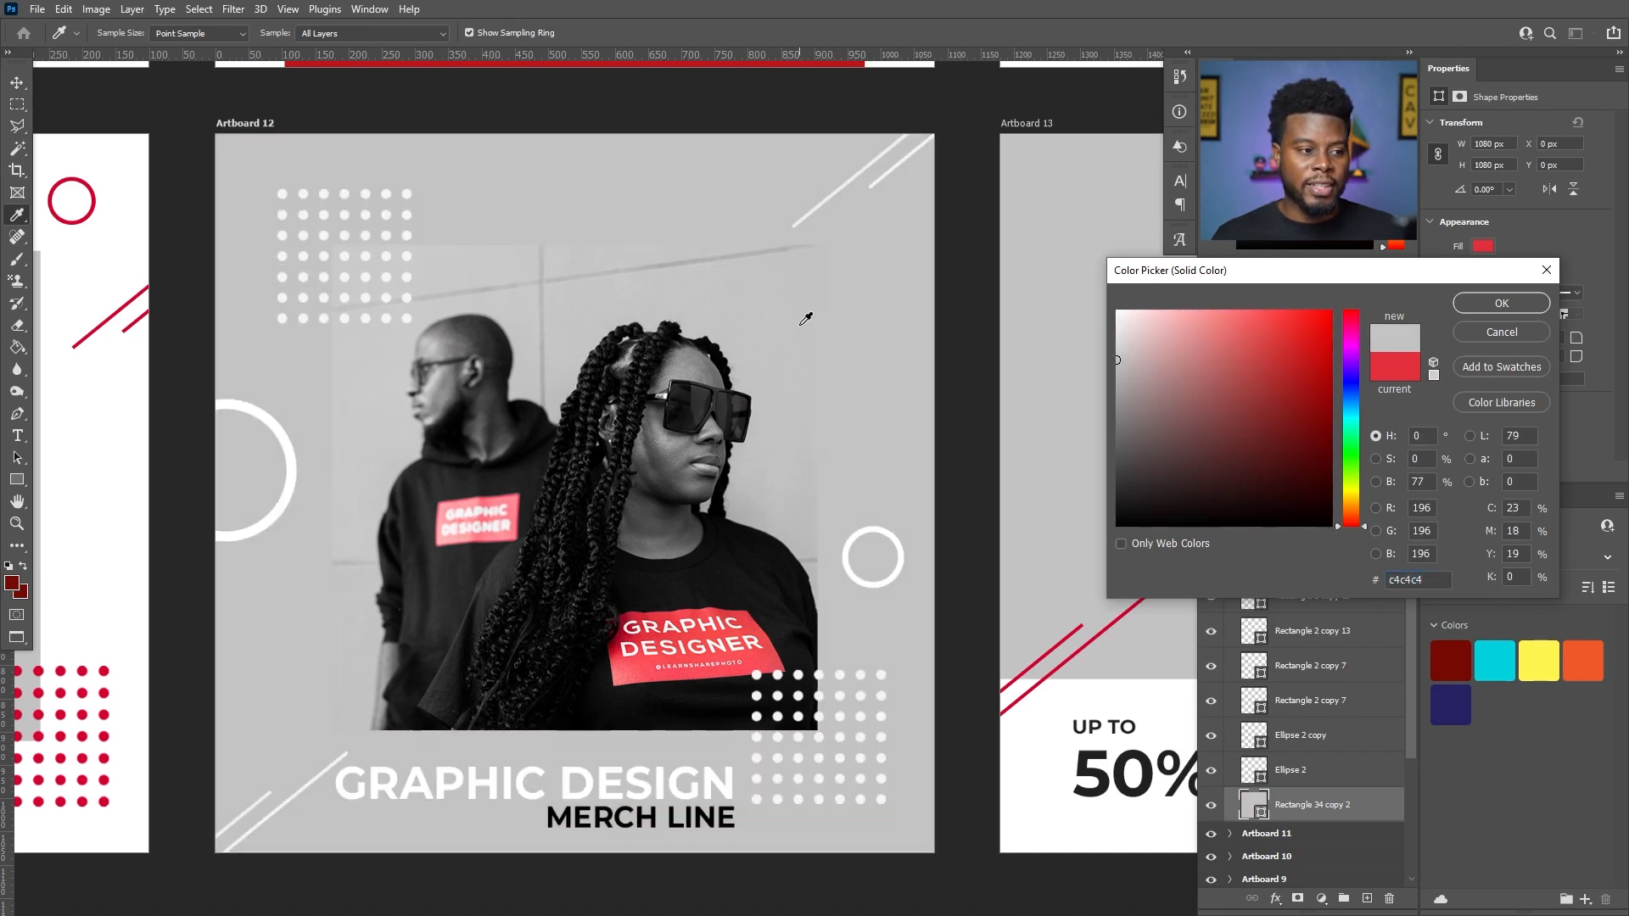
left_click(802, 431)
left_click(807, 454)
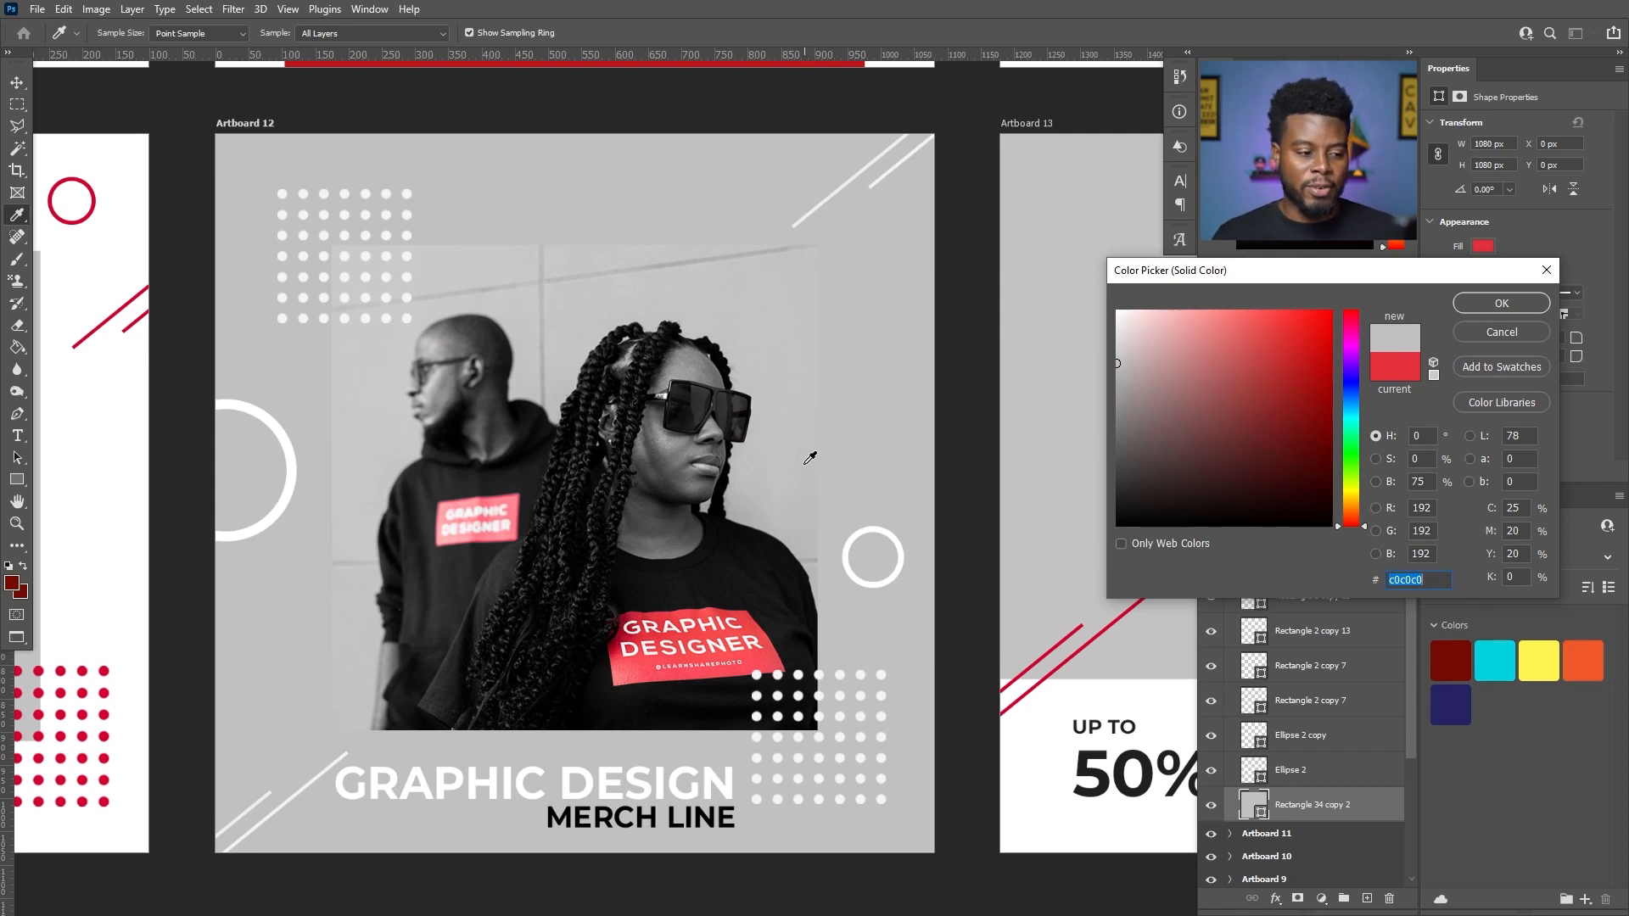
left_click_drag(810, 401, 839, 412)
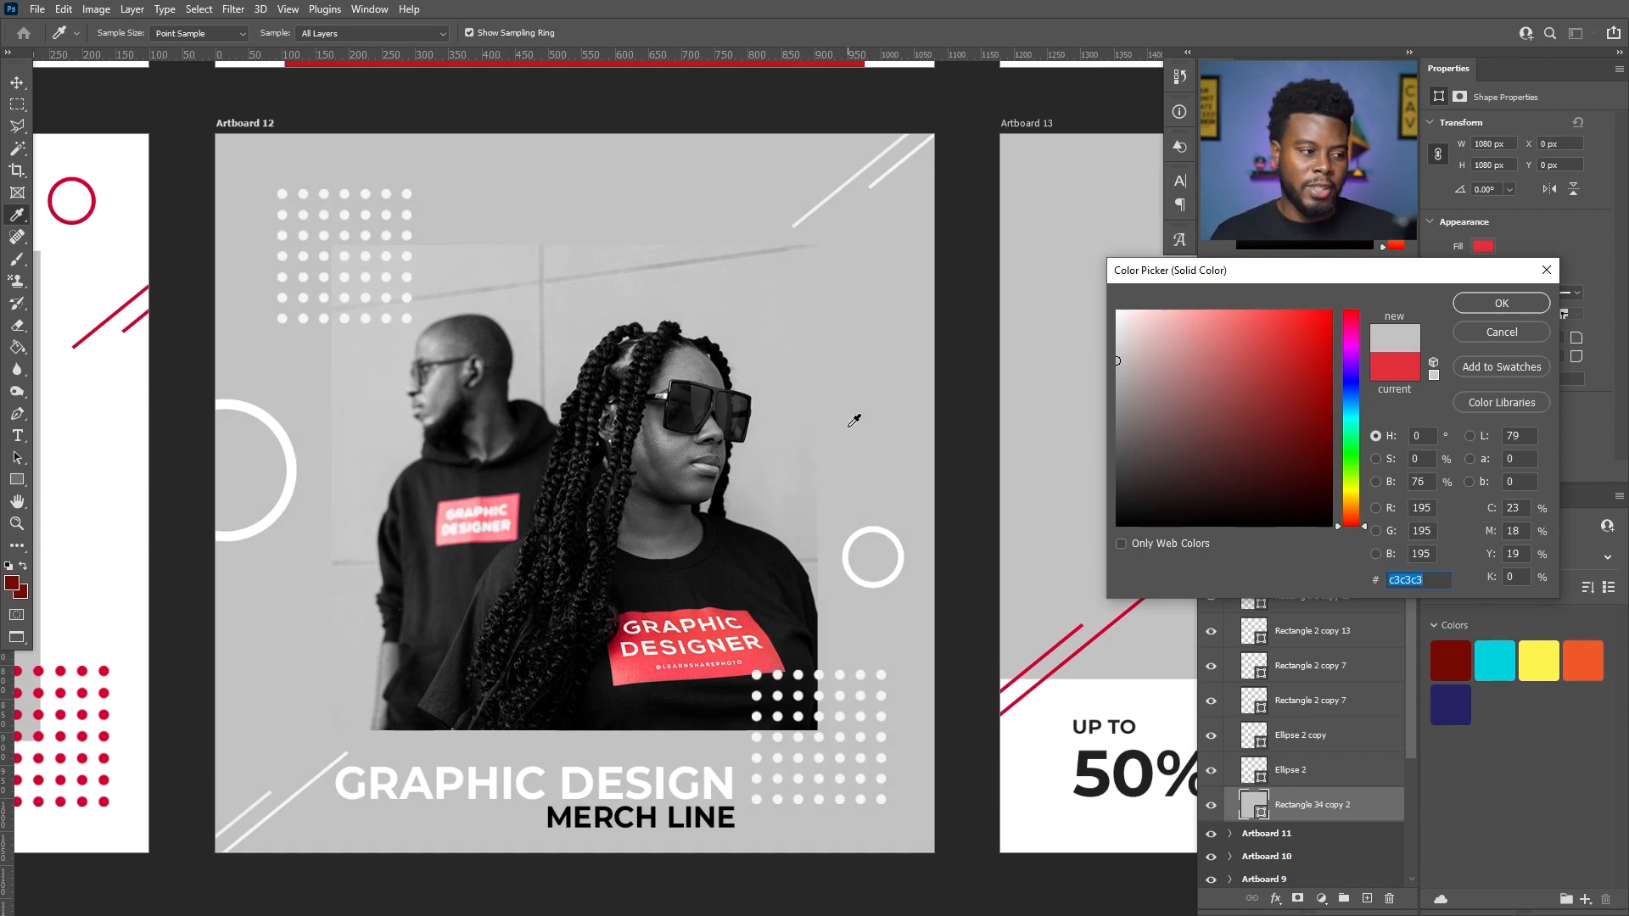
left_click(807, 480)
left_click_drag(800, 384, 805, 322)
left_click_drag(807, 416, 777, 432)
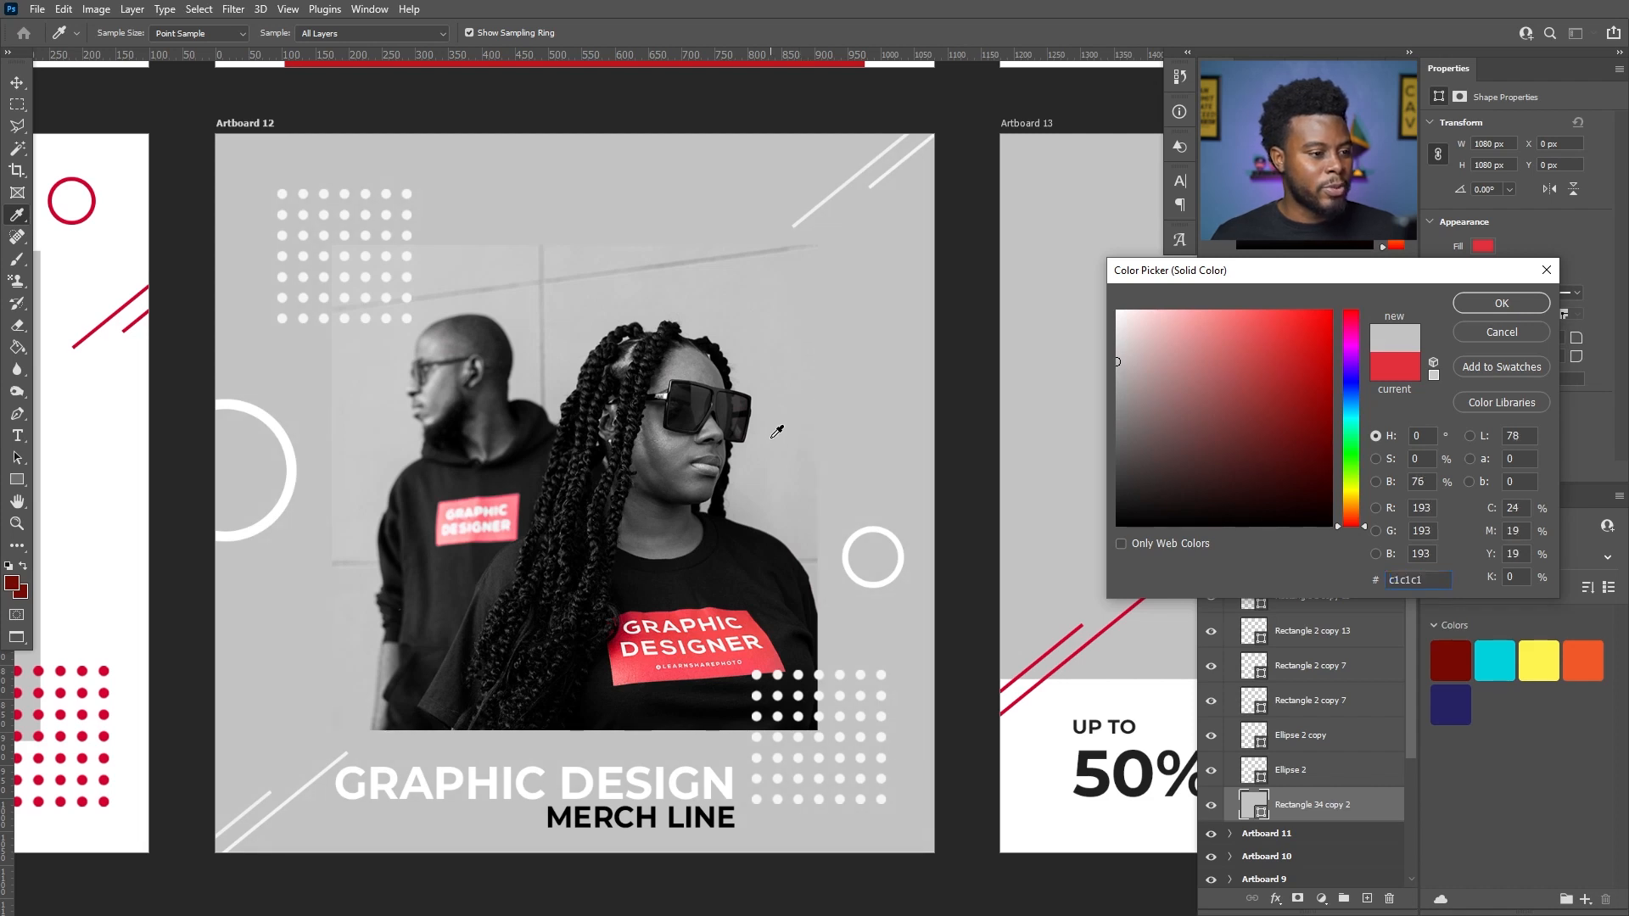
left_click(1519, 307)
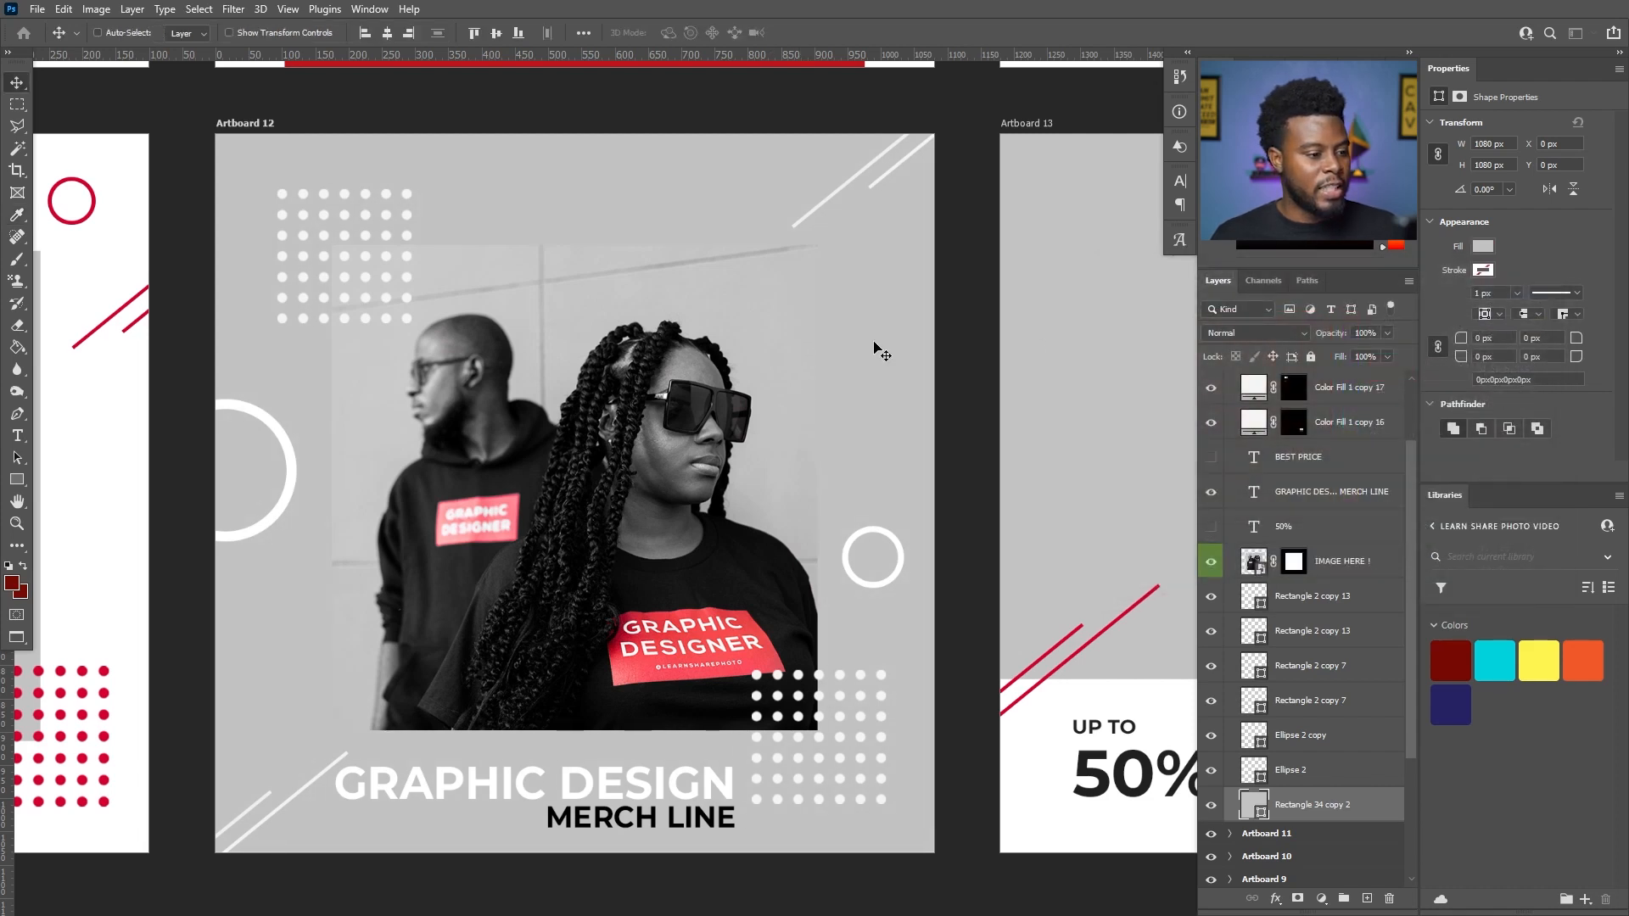
scroll(695, 438, "down", 3)
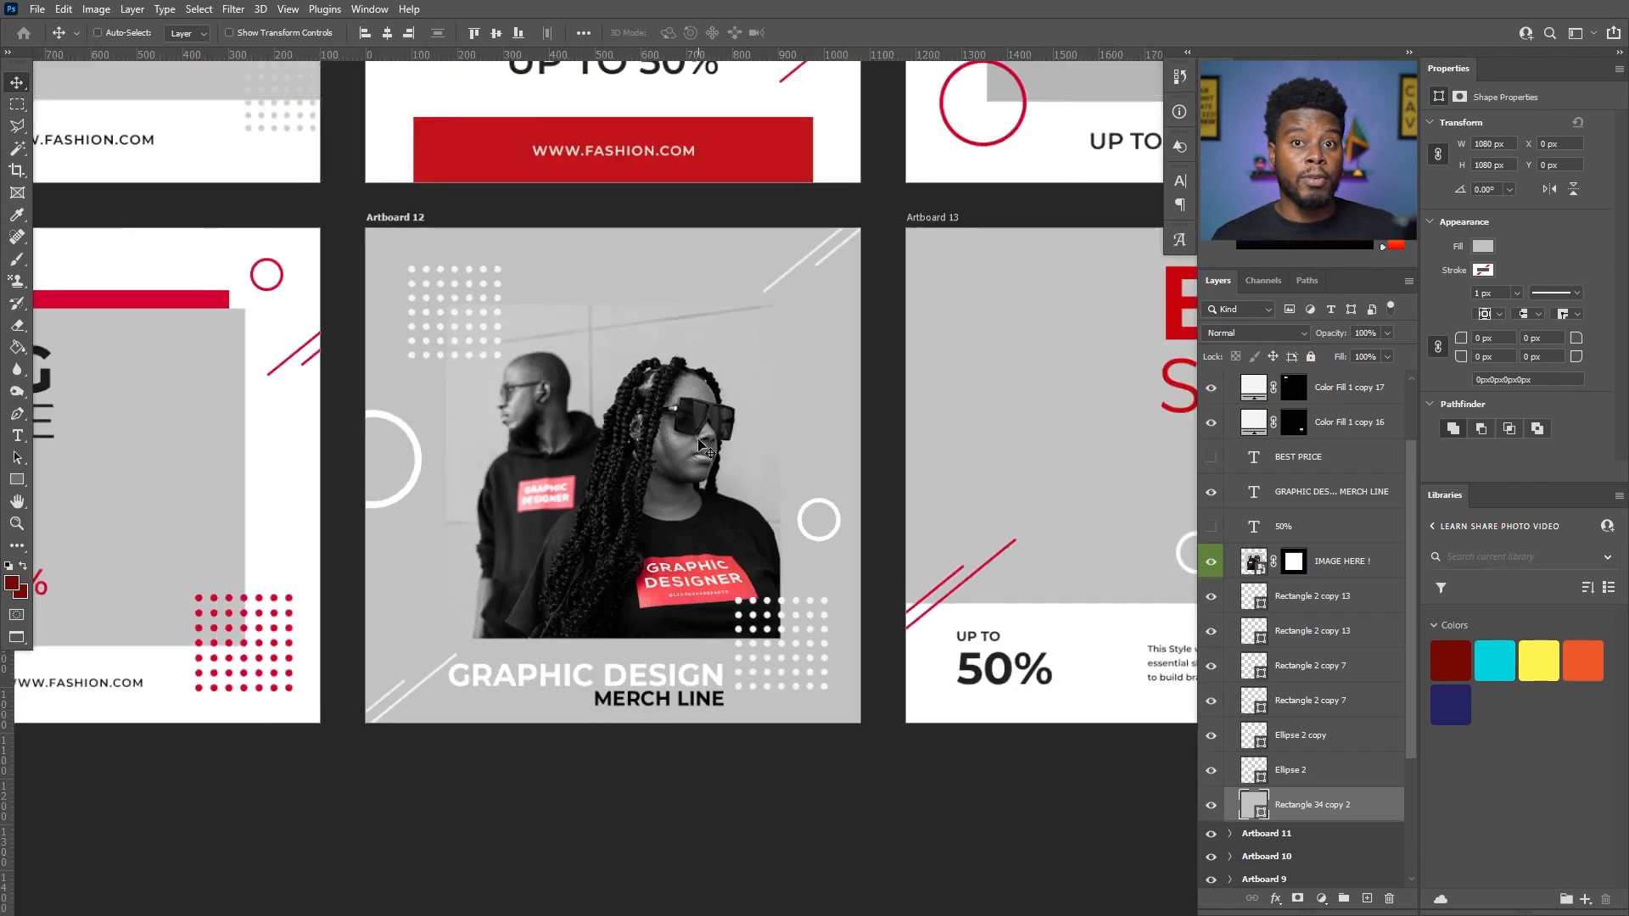
key("ctrl+BackSpace")
- Try white, black and the dark grey 242424 as fill colors for Artboard 12's background rectangle, and cancel the color change
scroll(697, 443, "up", 3)
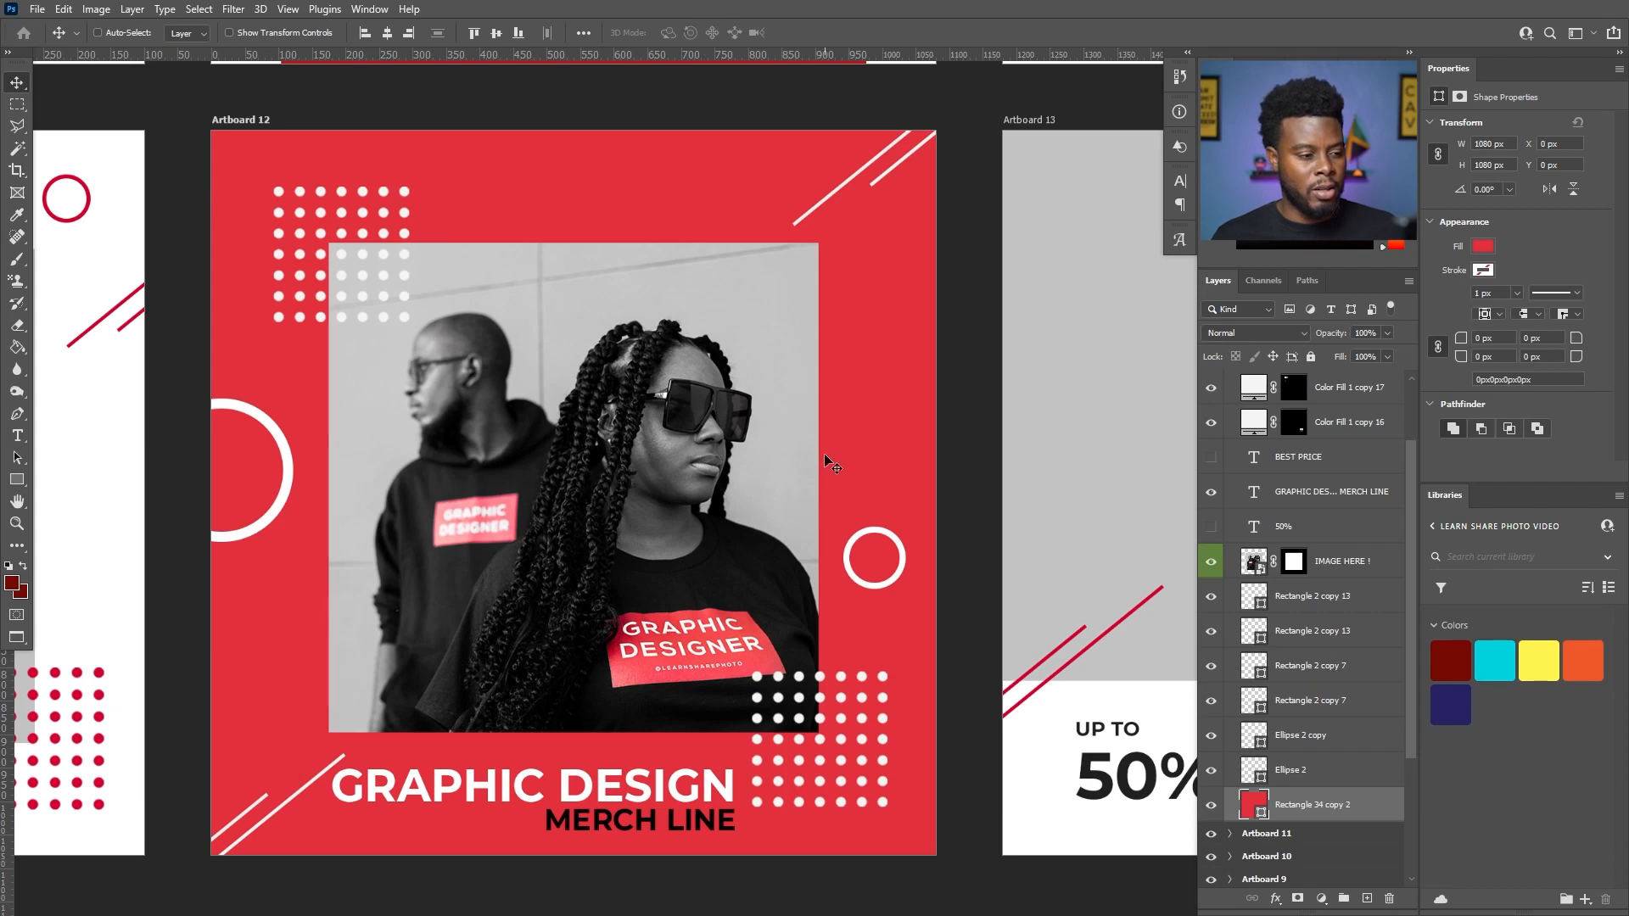
double_click(1261, 816)
left_click_drag(1194, 444, 1070, 255)
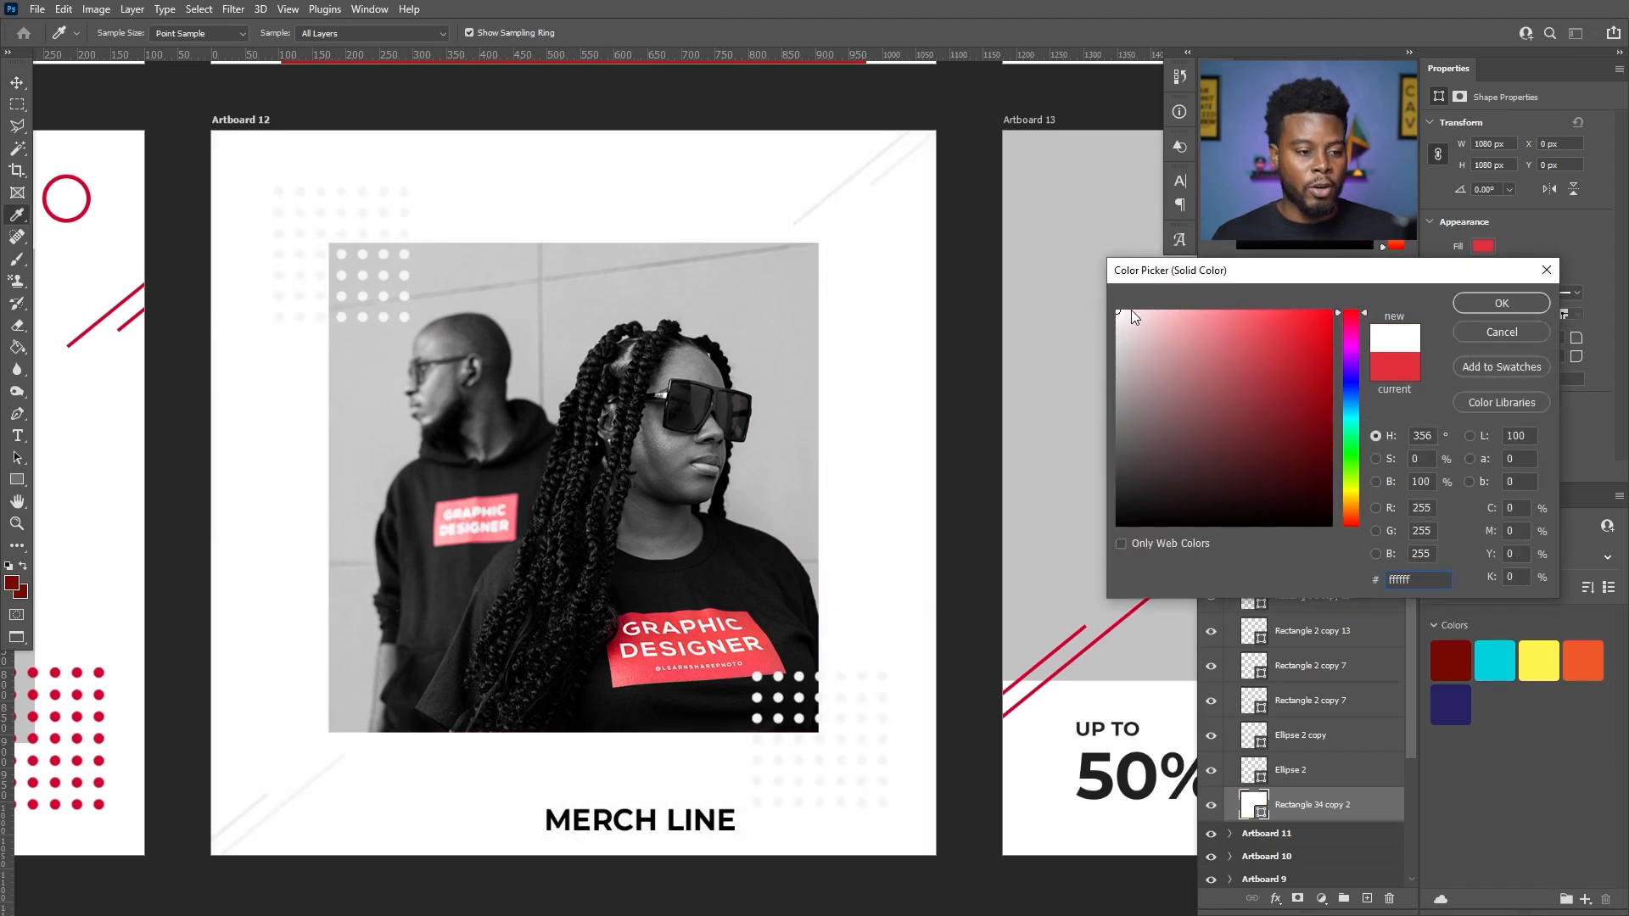
left_click_drag(1159, 333, 1119, 525)
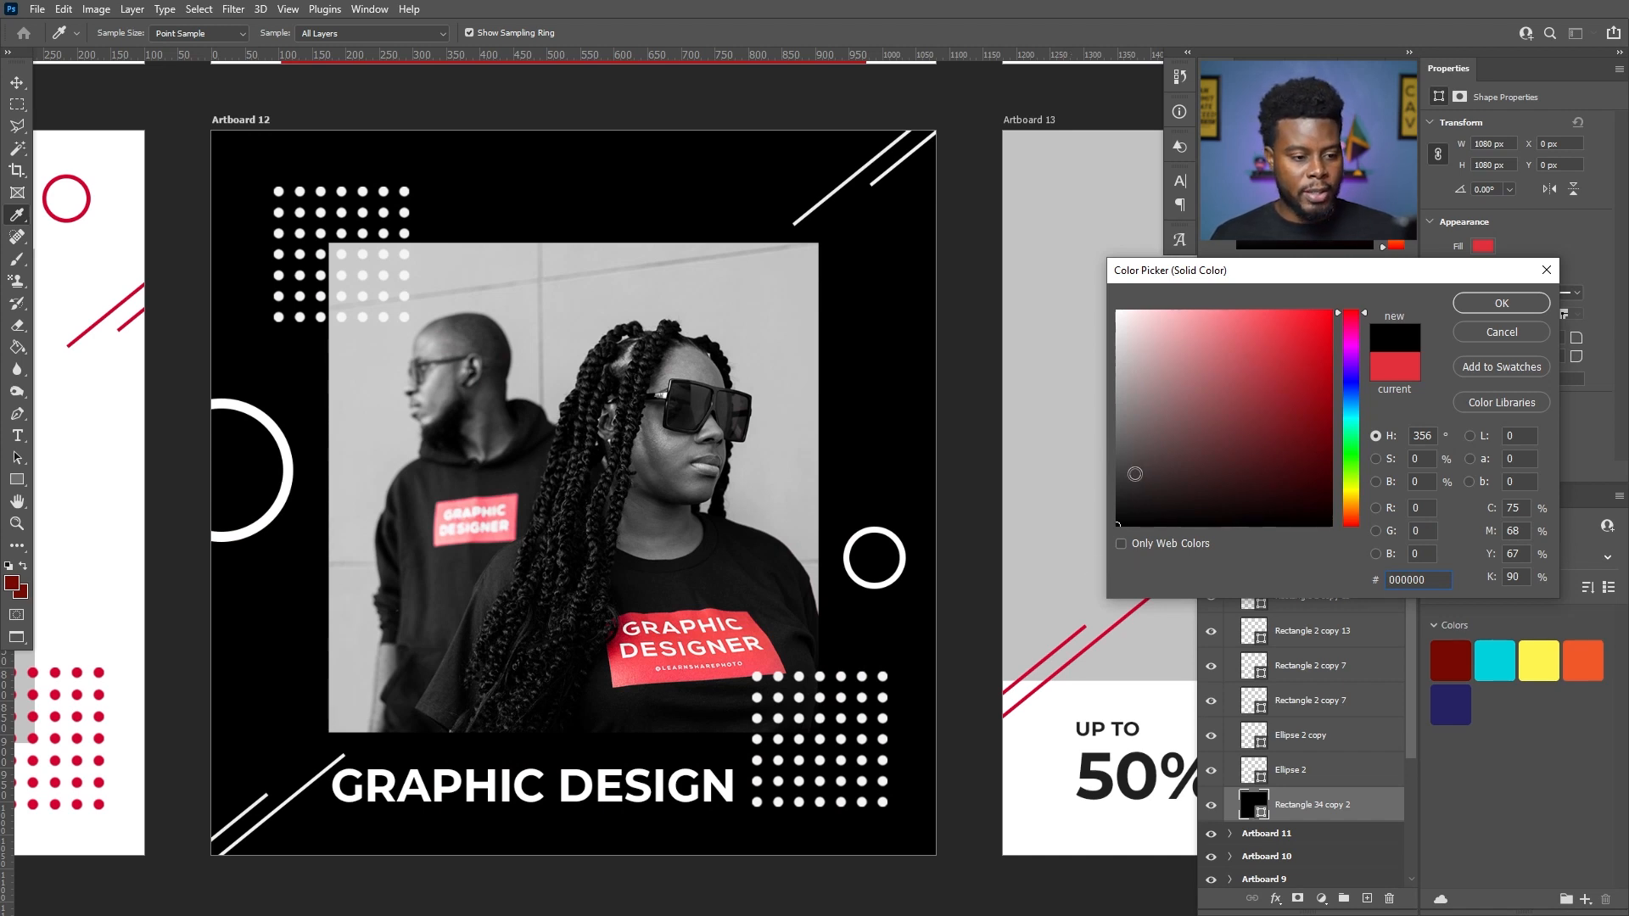
left_click_drag(1132, 471, 1107, 496)
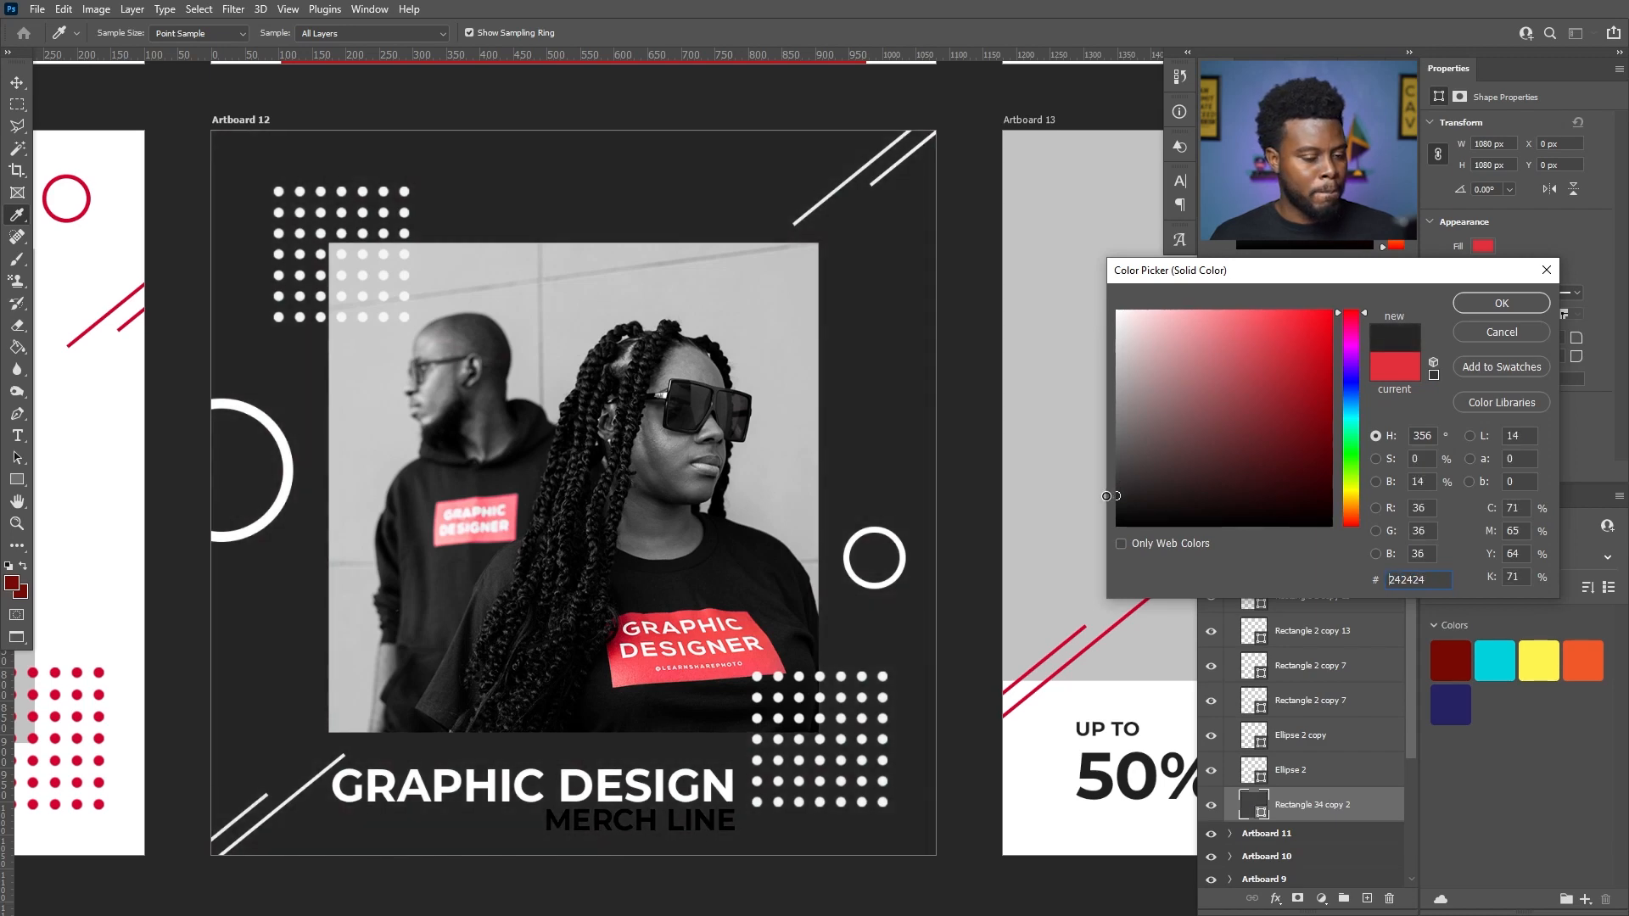
key("Escape")
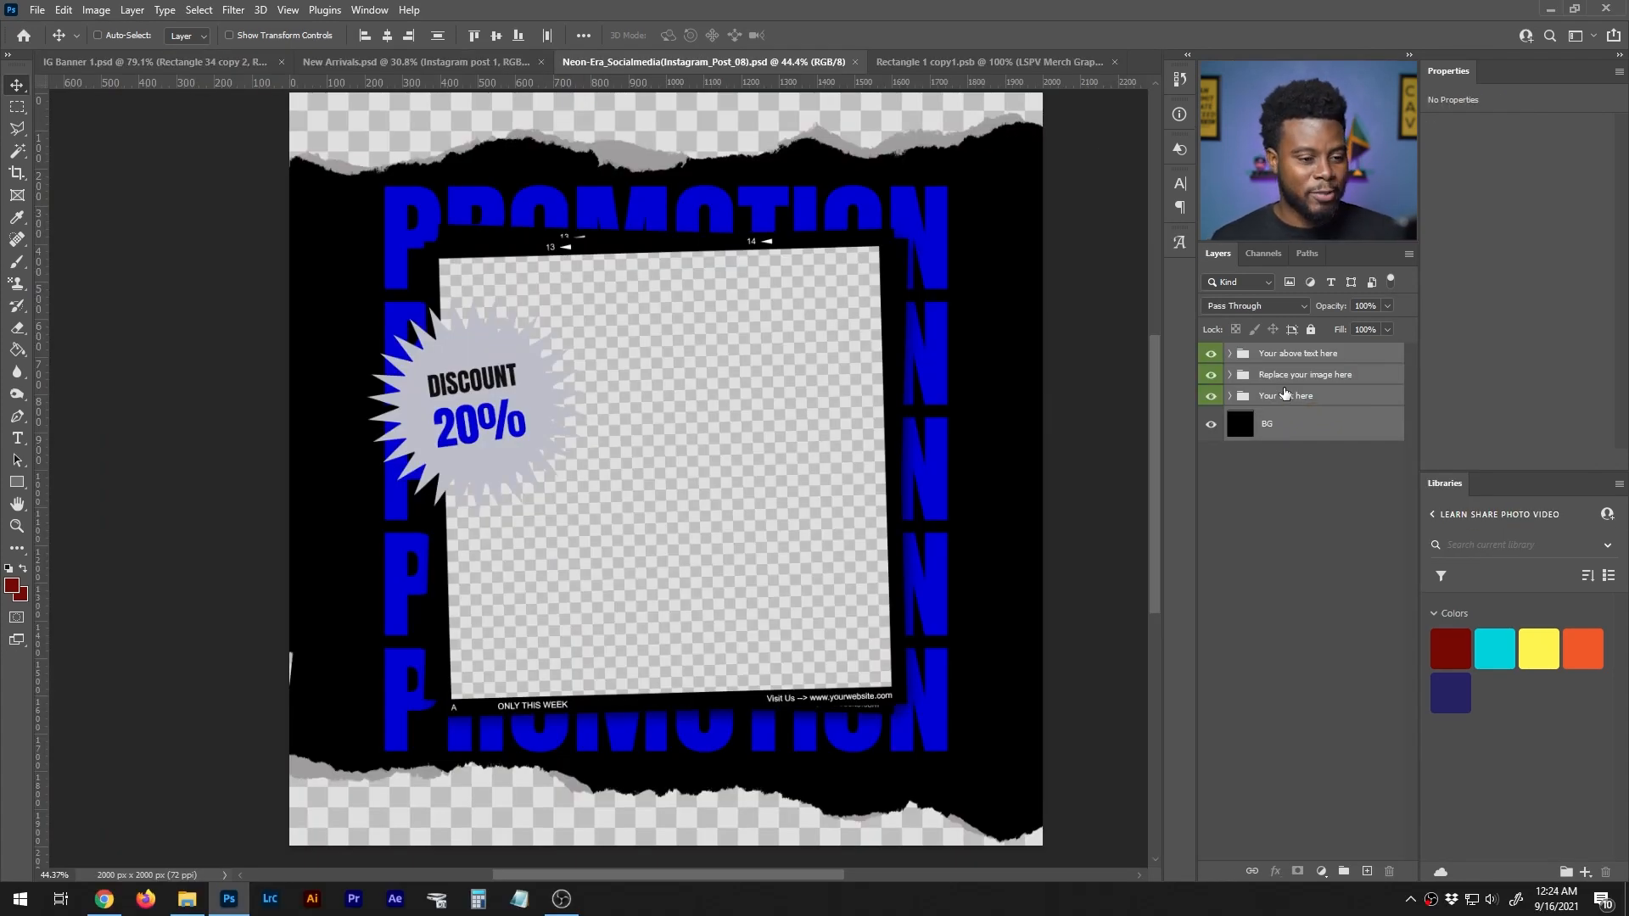
- Select the Replace your image here group in the Neon-Era_Socialmedia(Instagram_Post_08).psd template and expand it down to its image layers
left_click(1285, 395)
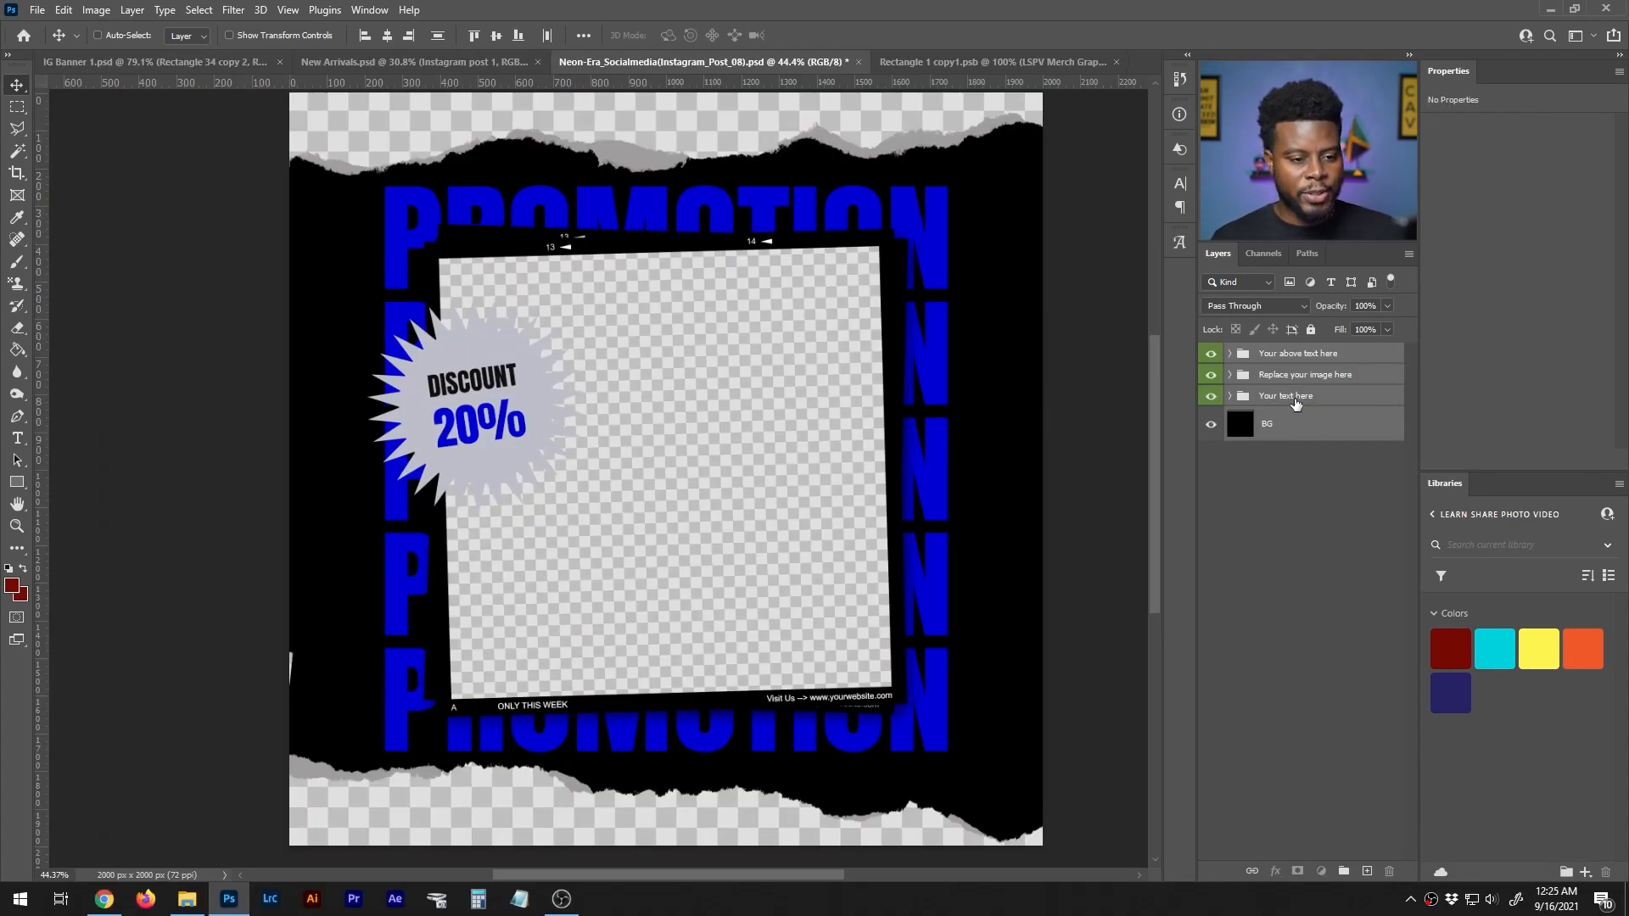
left_click(1300, 379)
left_click(1230, 374)
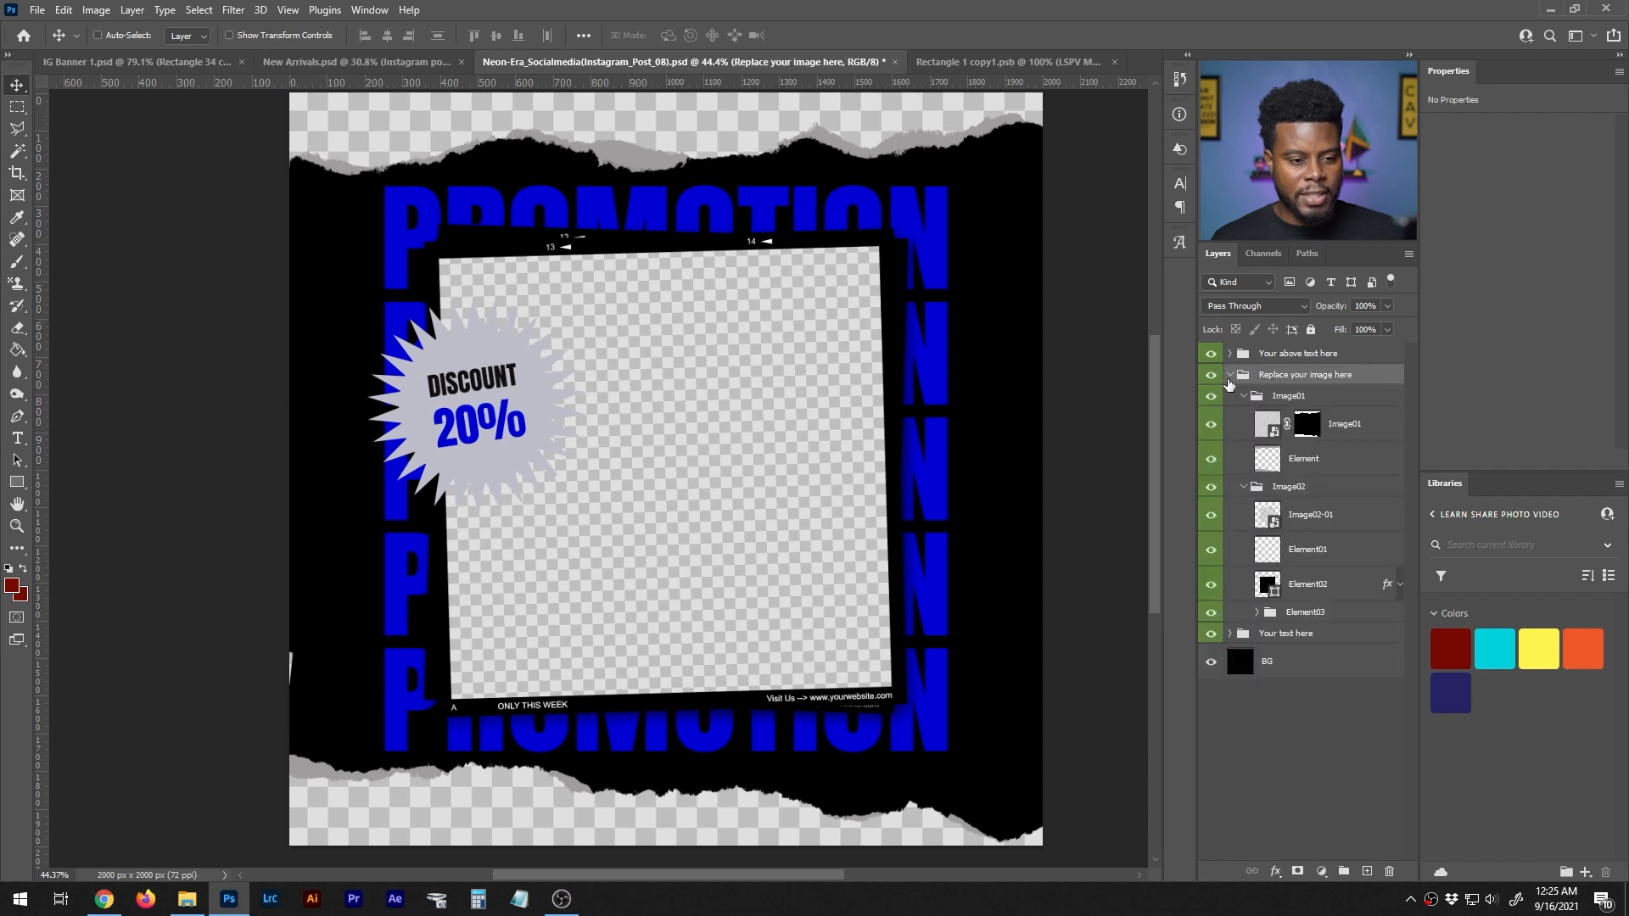
left_click(1231, 374)
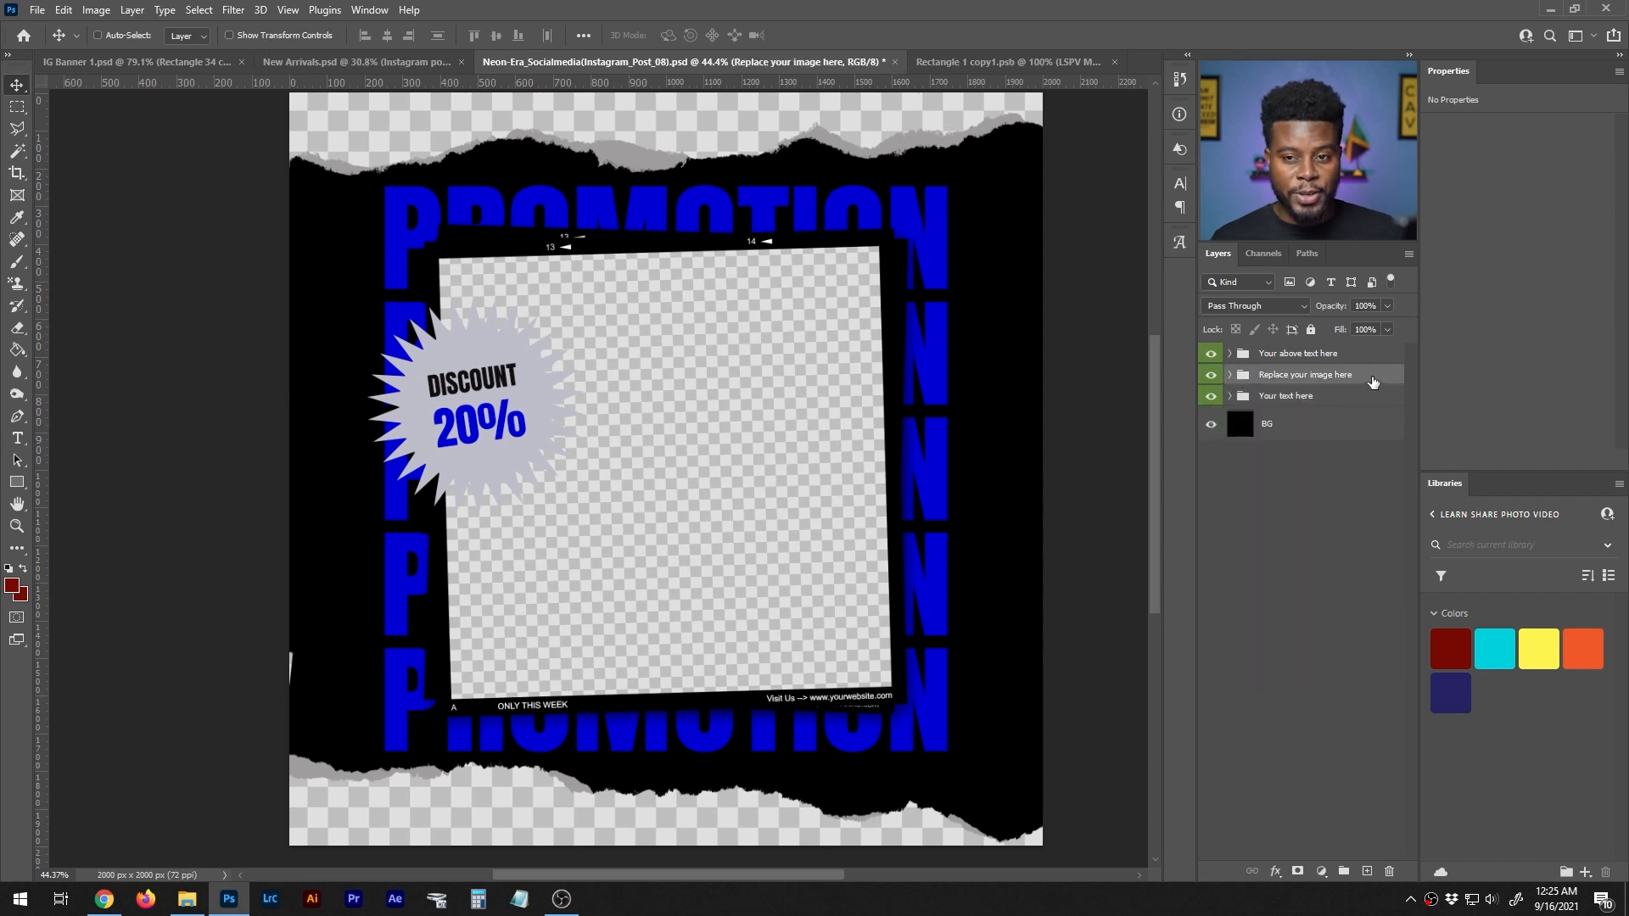
left_click(1230, 374)
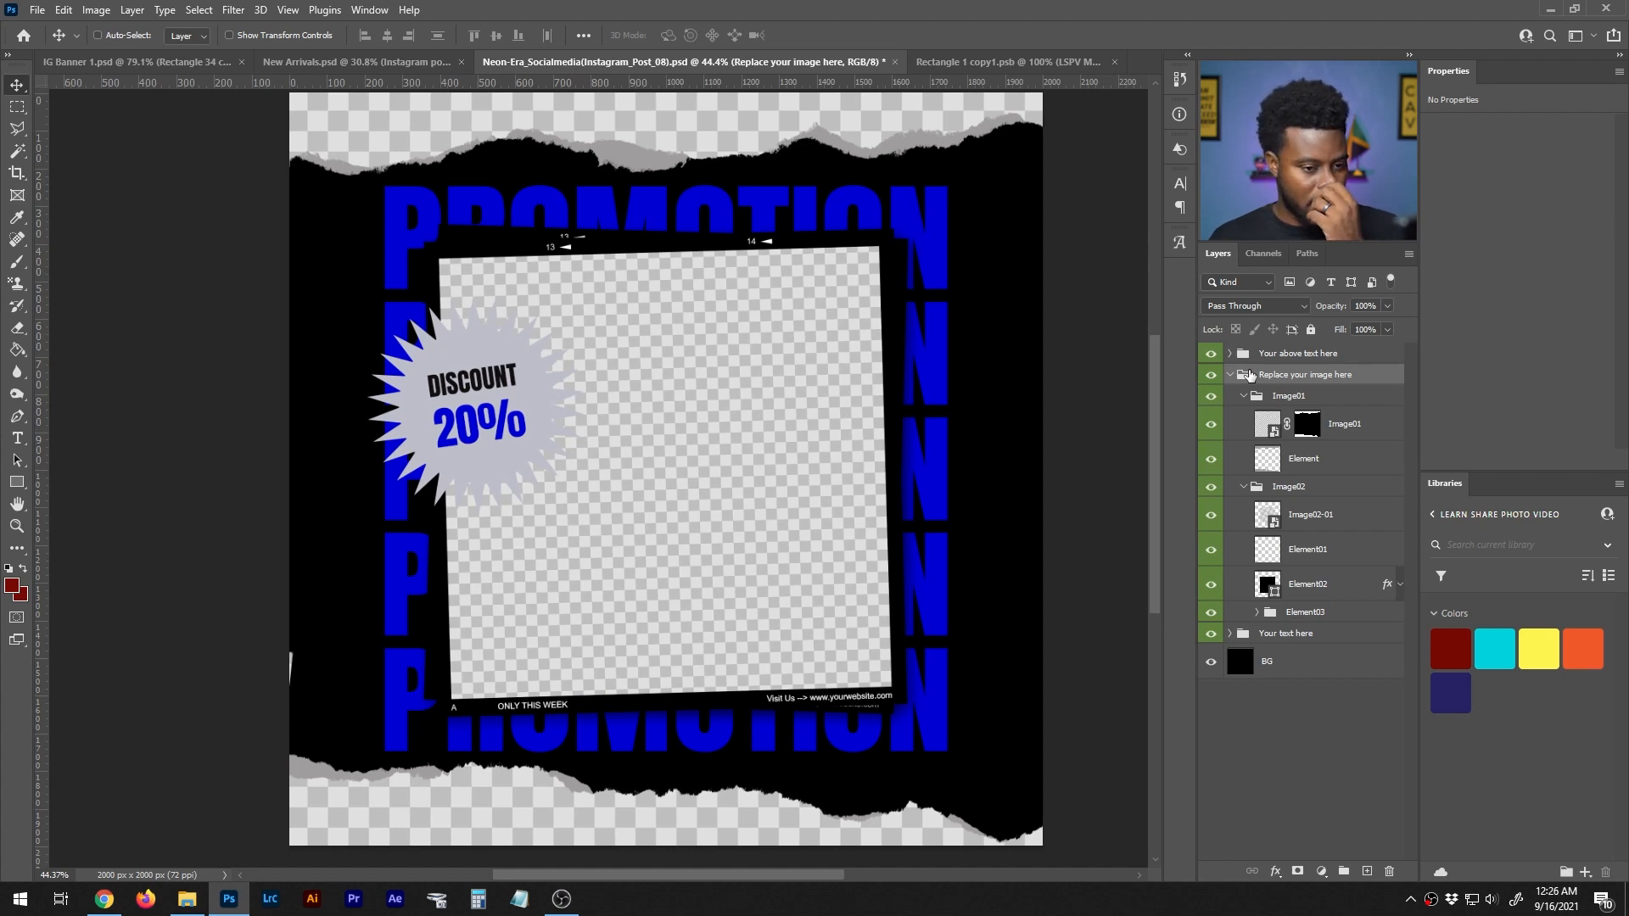
- Collapse the Image01 and Image02 groups and toggle each group's visibility to check which artwork it holds
left_click(1243, 397)
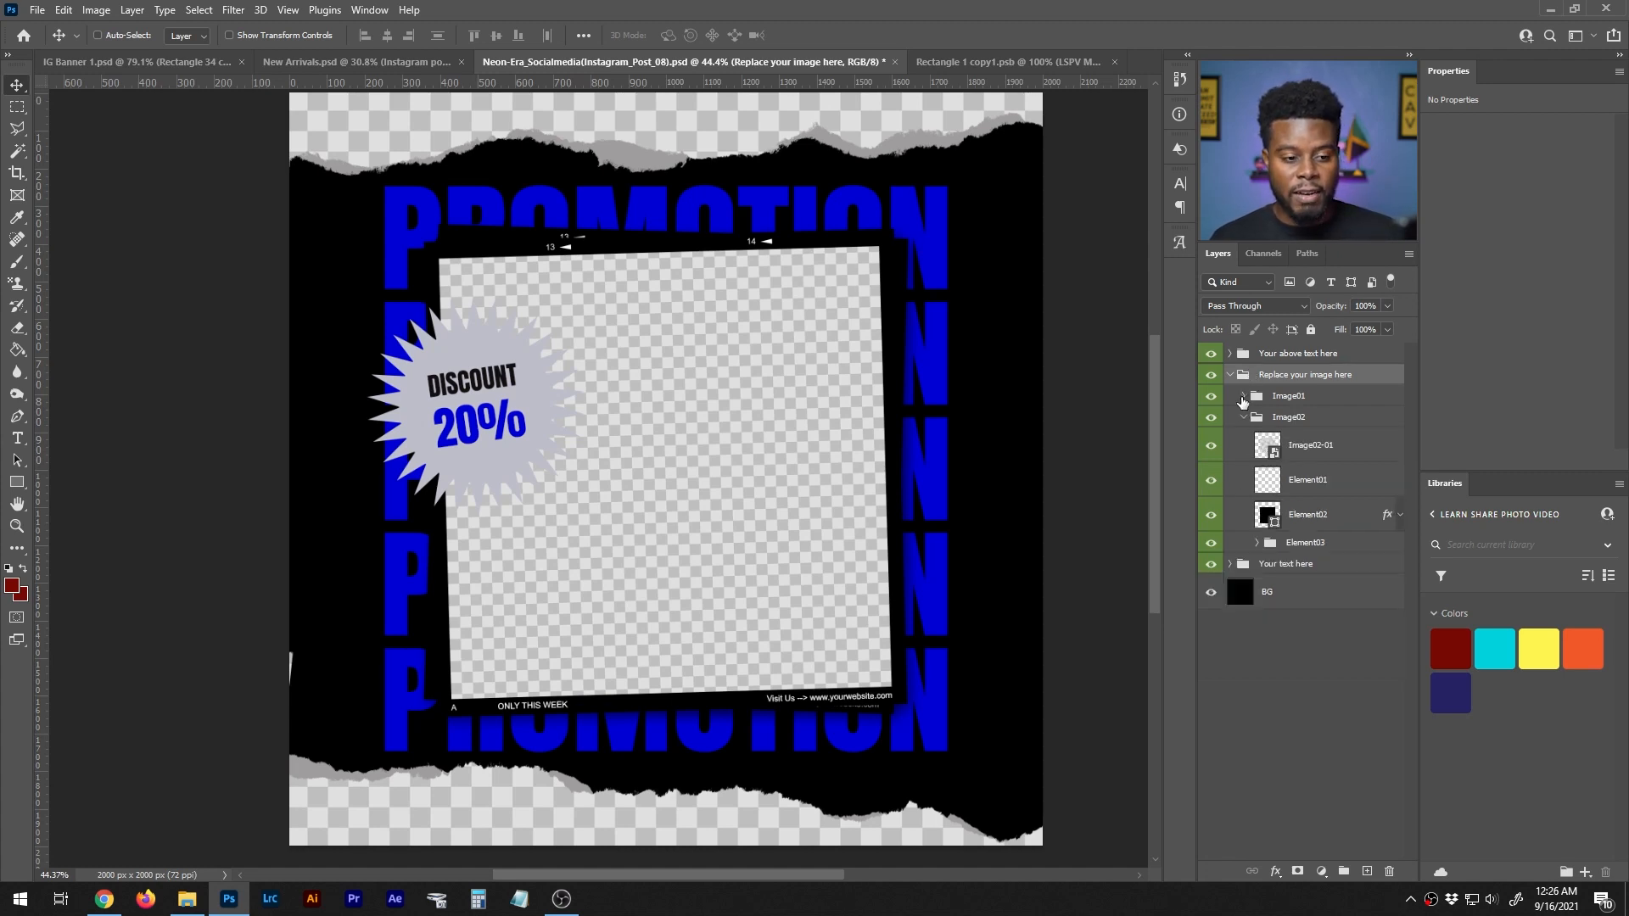
left_click(1245, 418)
left_click(1212, 399)
left_click(1212, 399)
left_click(1212, 399)
left_click(1213, 399)
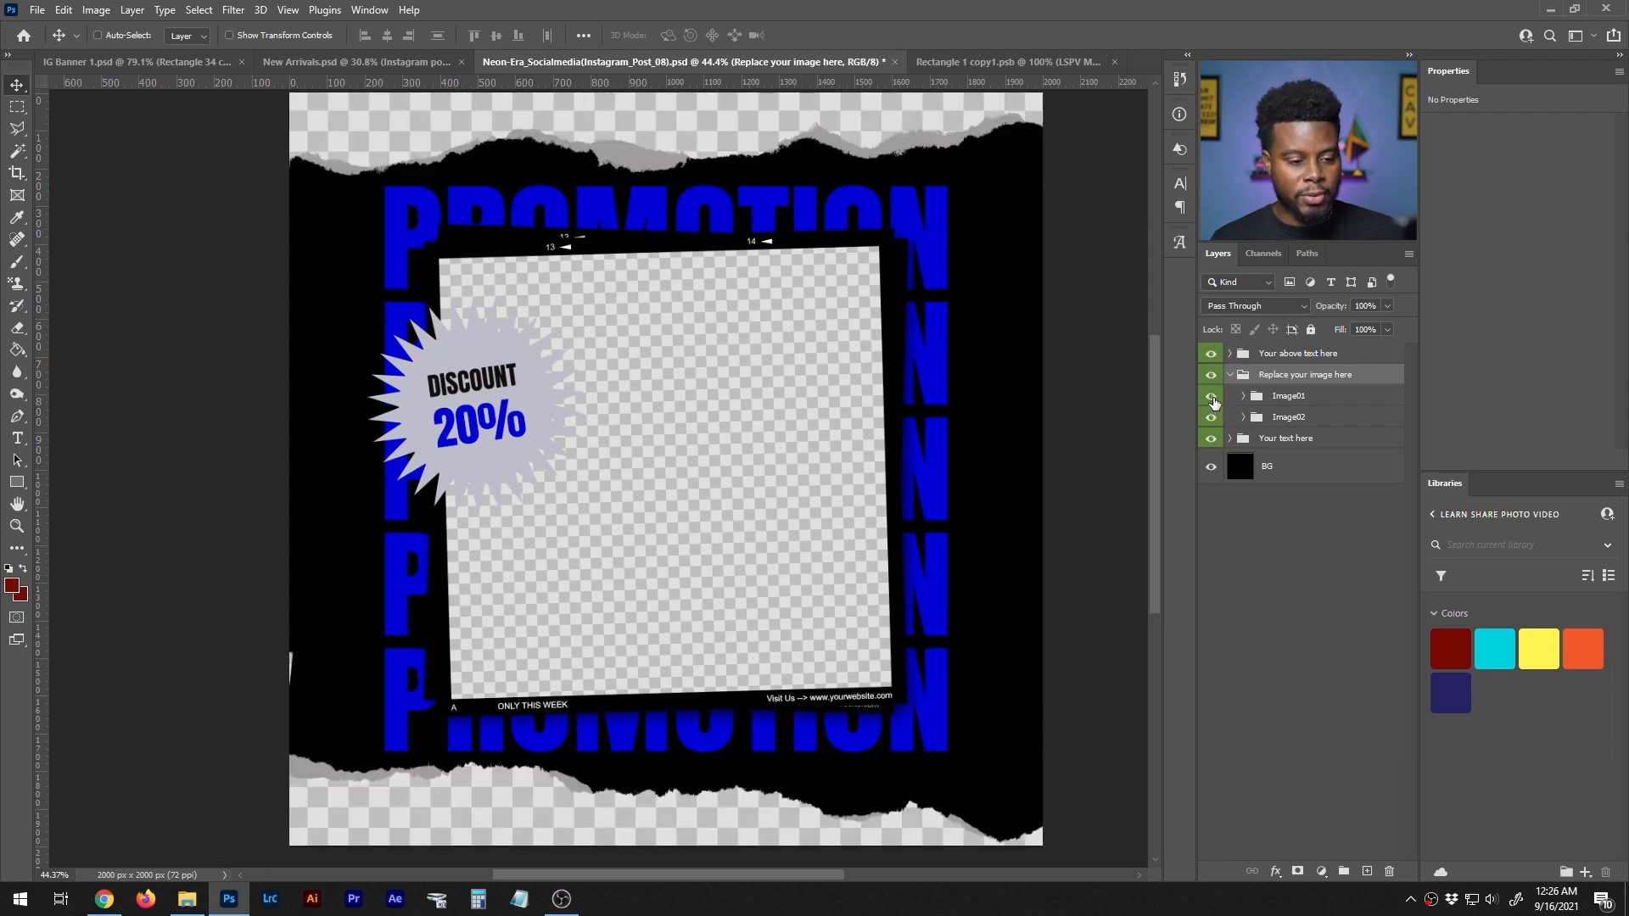
left_click(1210, 418)
left_click(1210, 419)
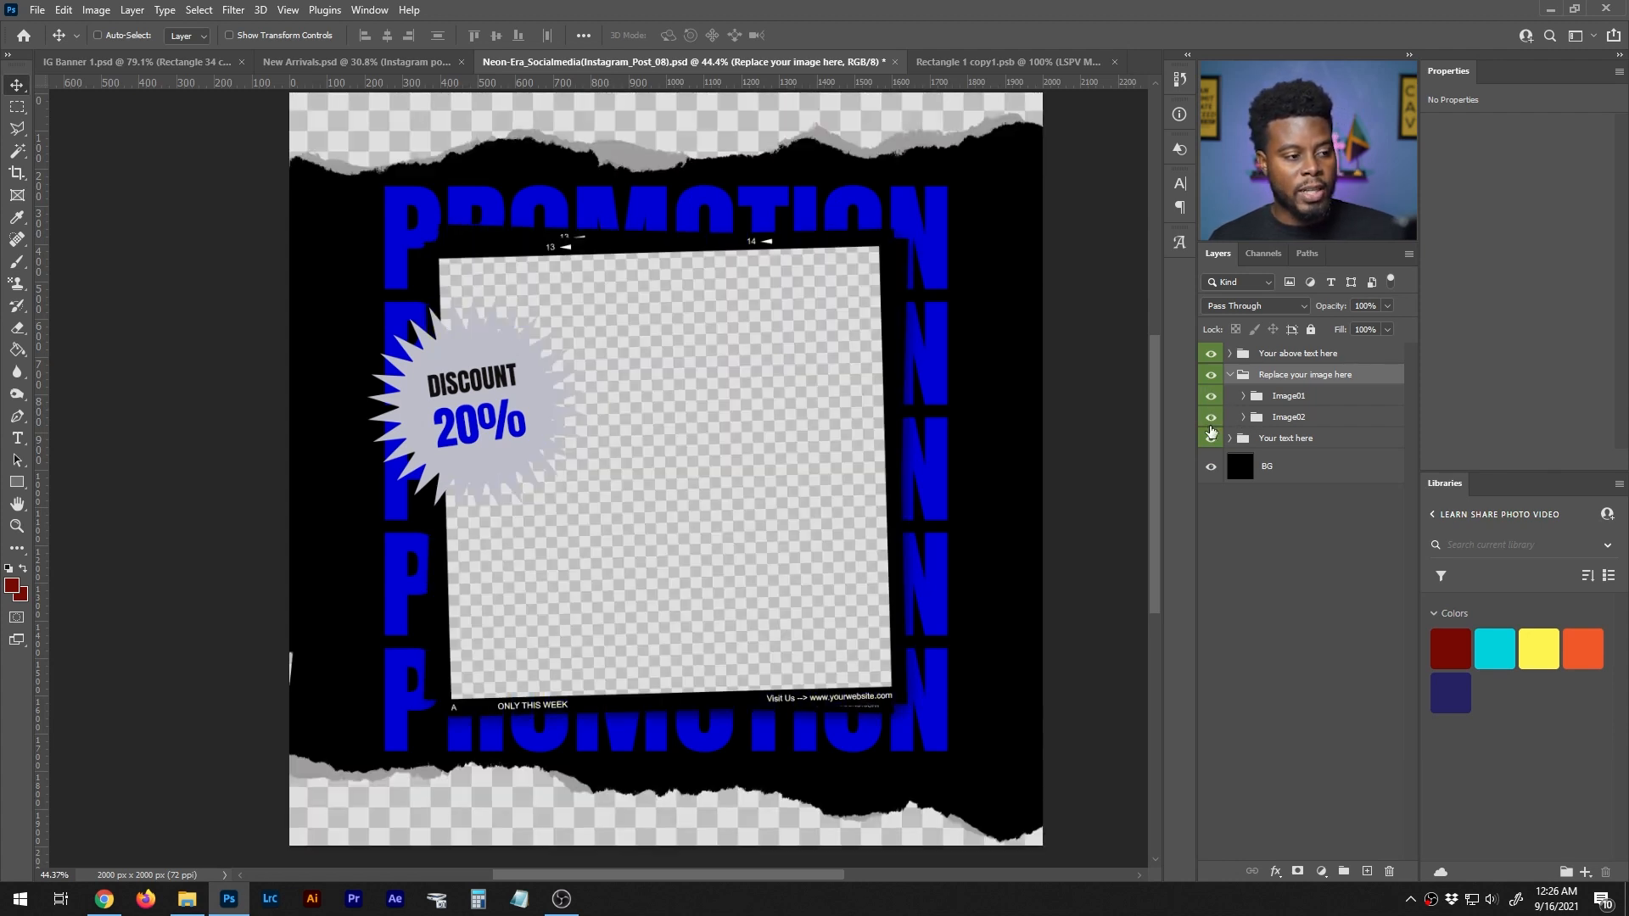
- Expand the Image02 group, select Image02-01, and toggle its layers' visibility to find the square photo placeholder
left_click(1244, 417)
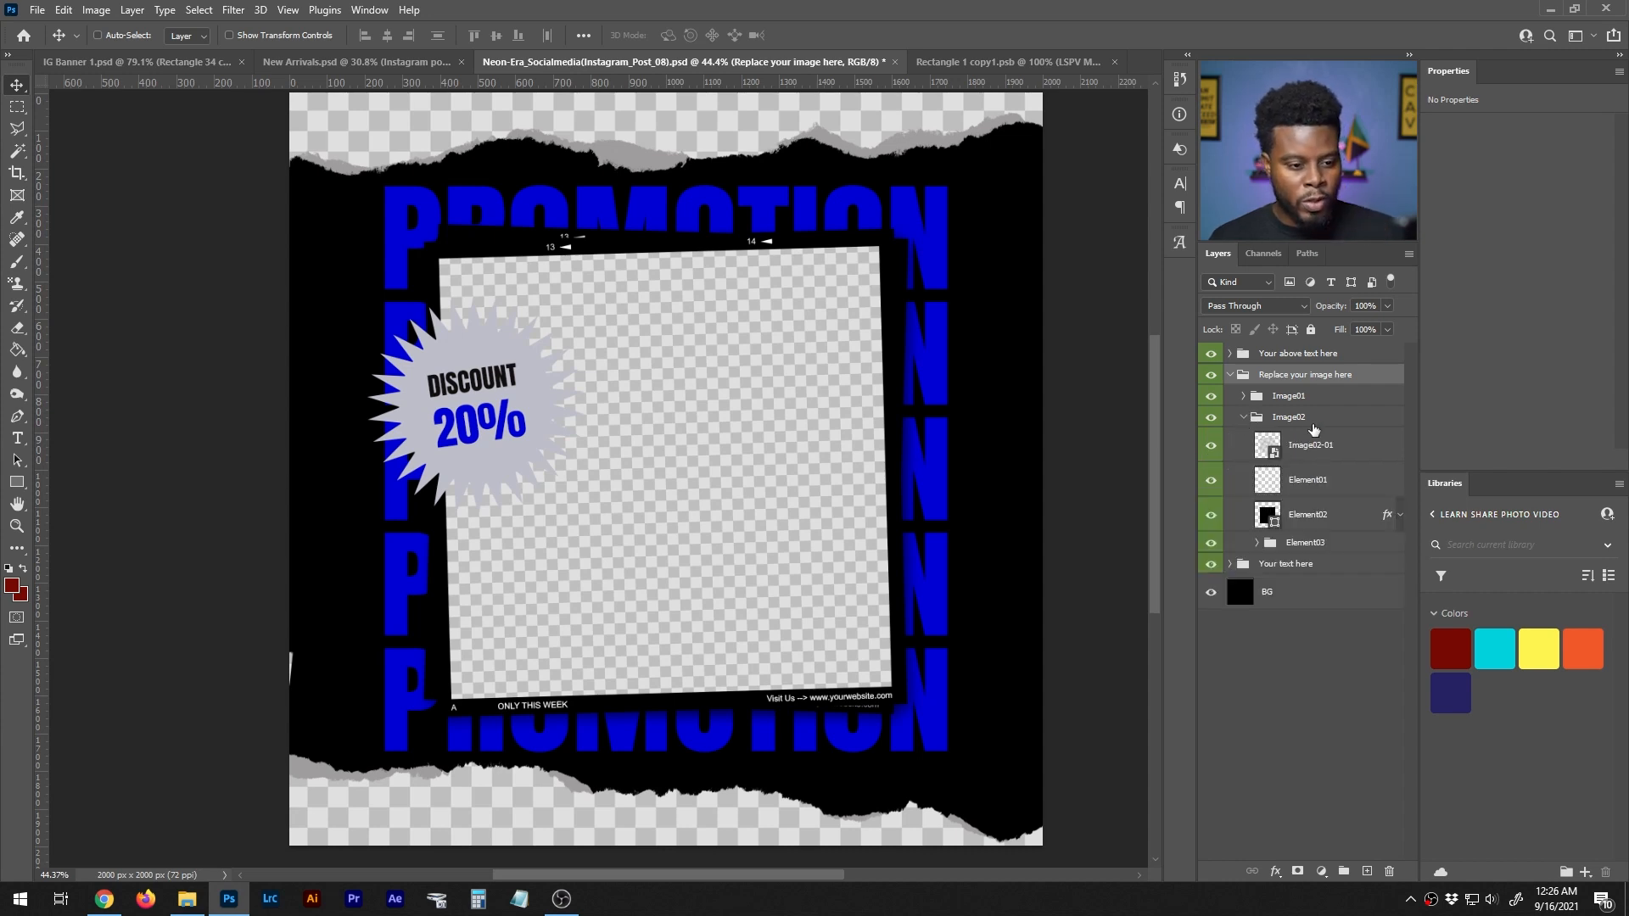
left_click(1304, 451)
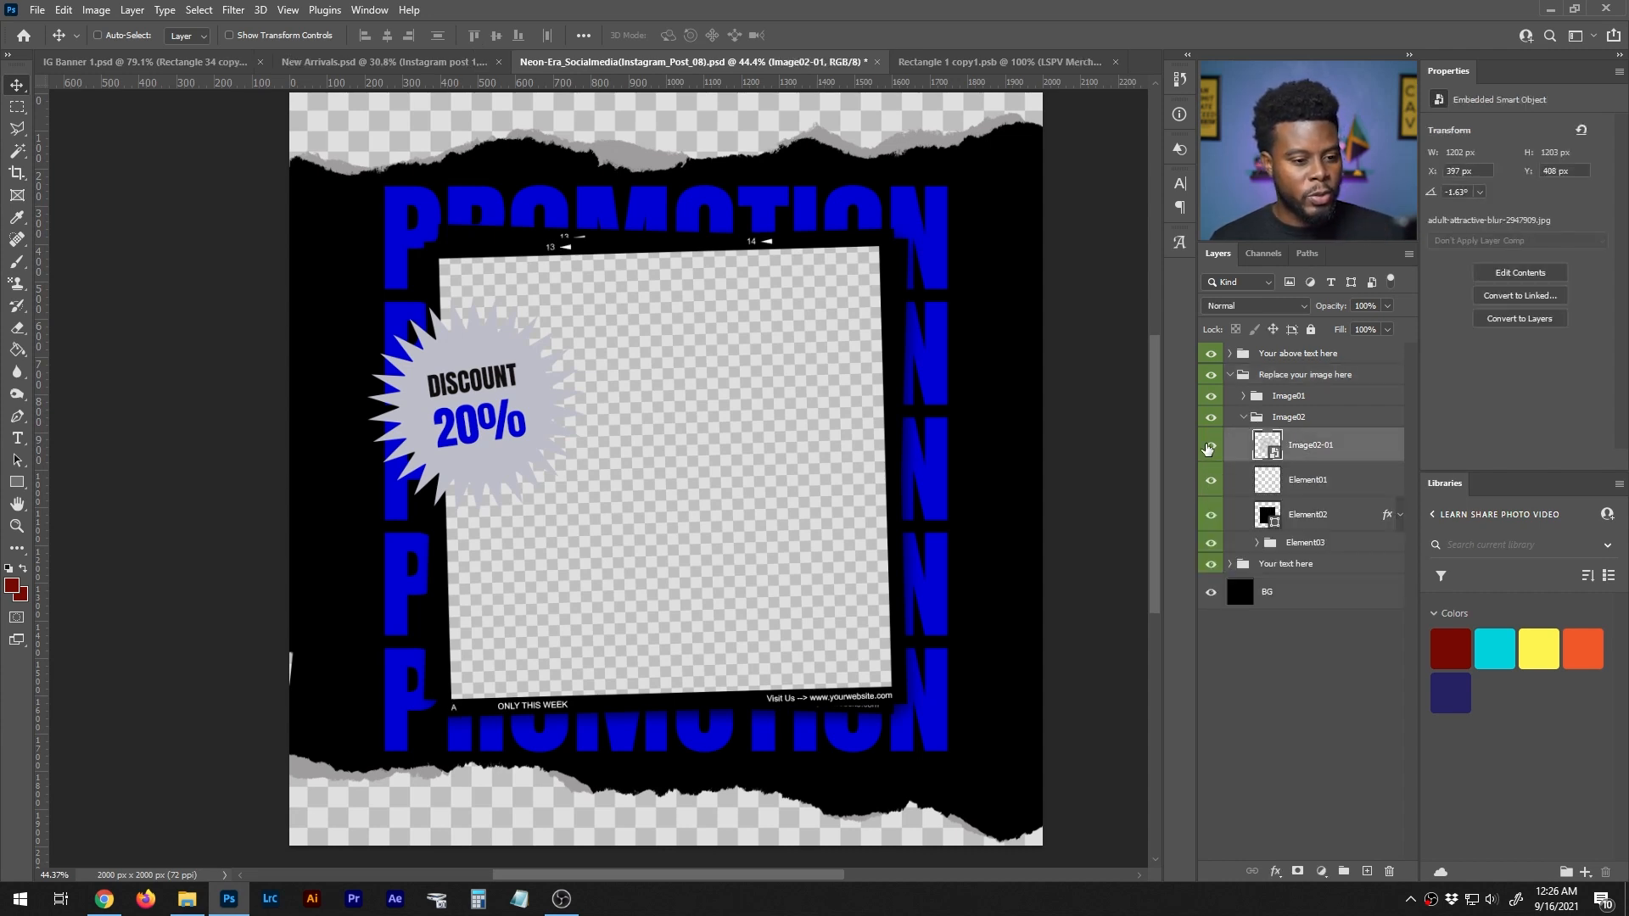
left_click(1212, 447)
left_click(1210, 480)
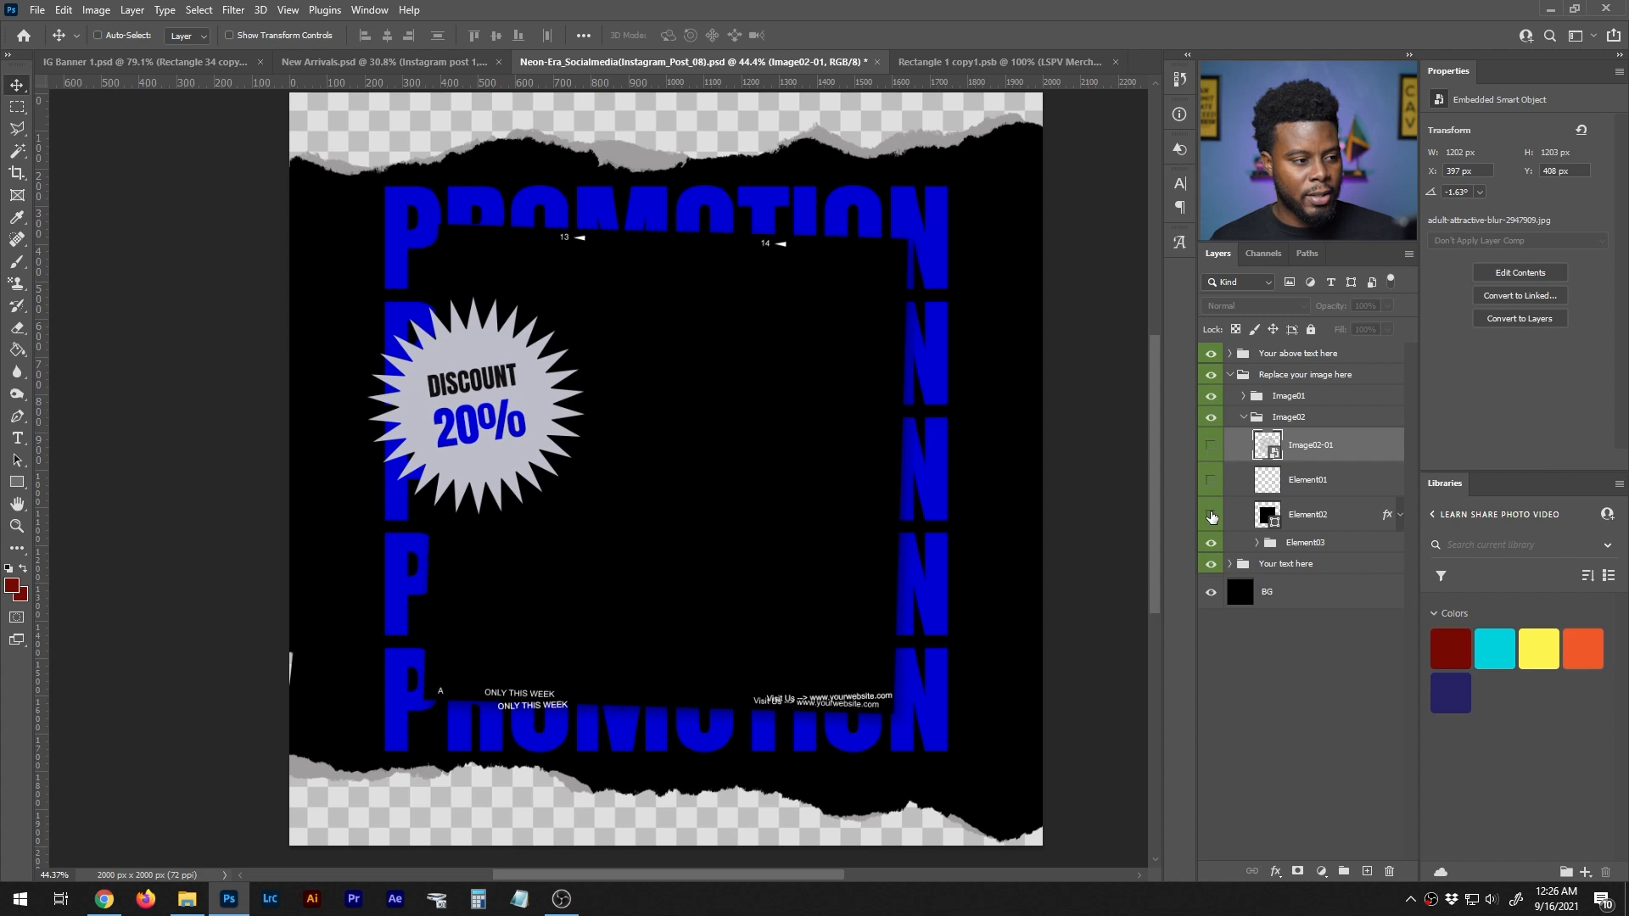
left_click(1211, 520)
left_click(1210, 514)
left_click(1212, 488)
left_click(1213, 452)
left_click(1214, 452)
left_click(1214, 452)
left_click(1208, 452)
left_click(1206, 452)
left_click(1212, 453)
left_click(1212, 453)
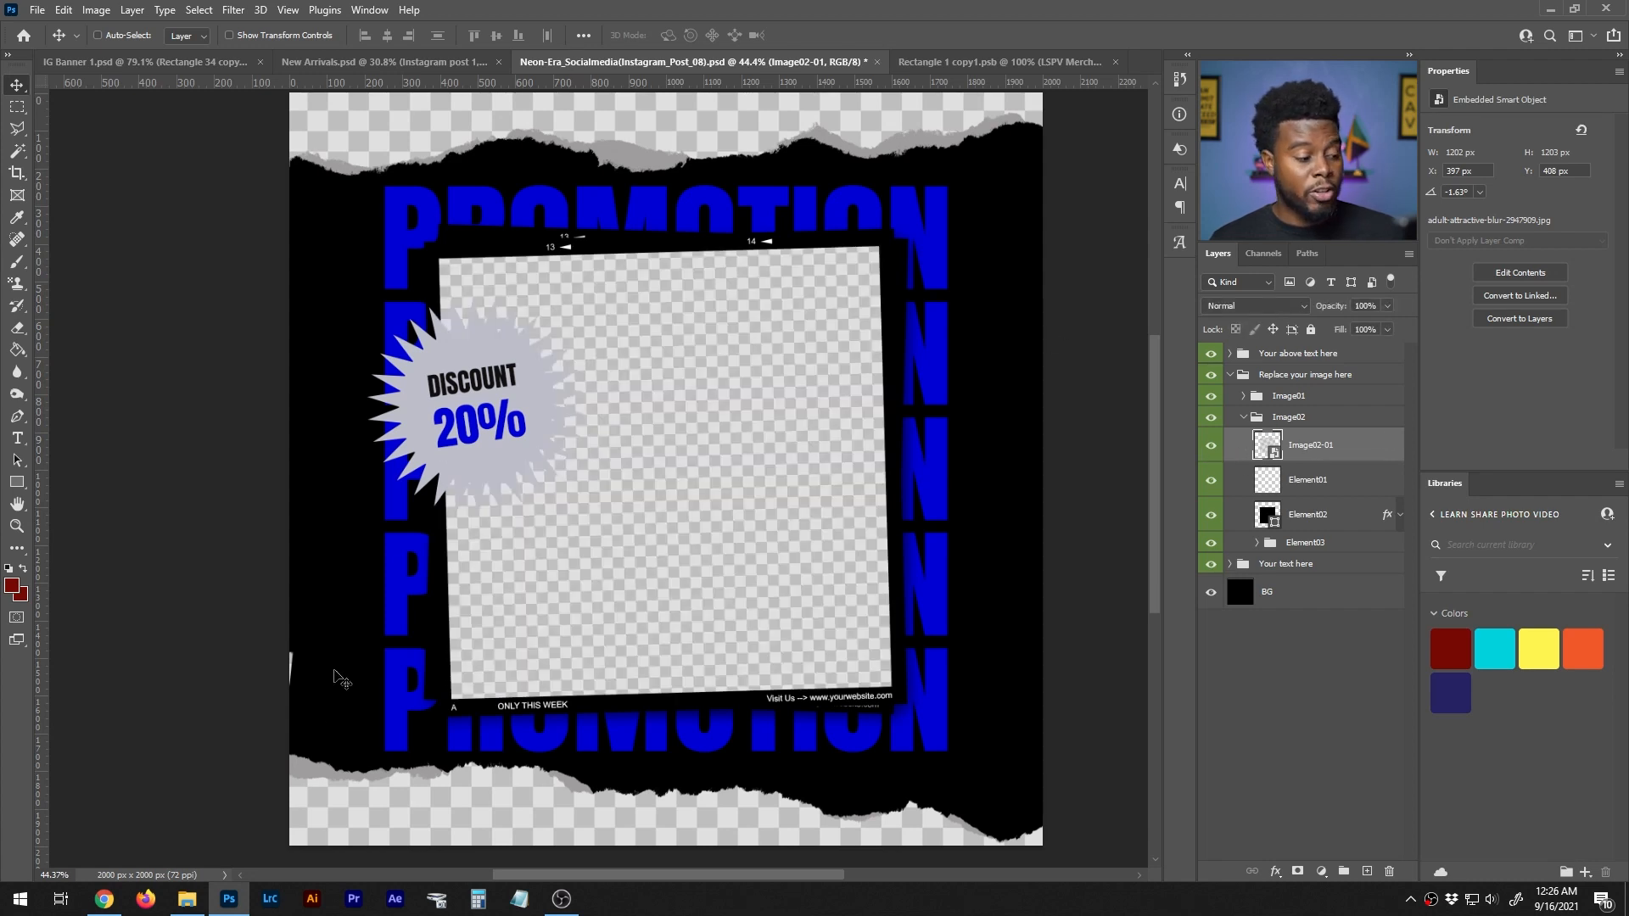
- Place the LSPV Merch Graphic Designer Tee 017 photo above Image02-01 and scale it proportionally to 140%
left_click(187, 899)
left_click_drag(709, 394, 832, 724)
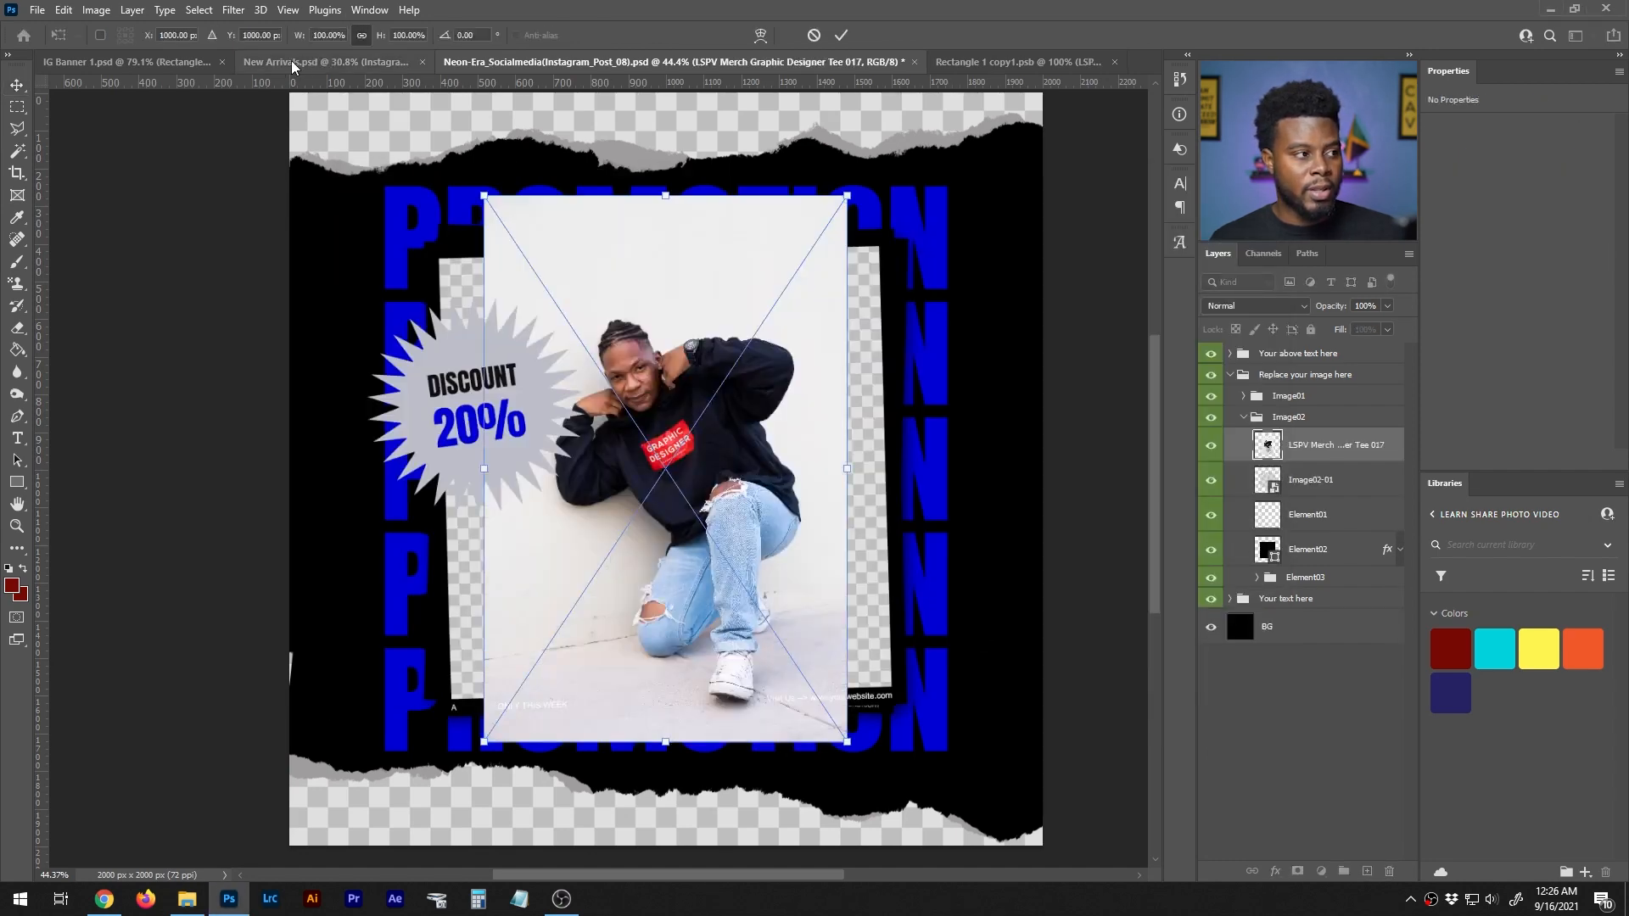
left_click(329, 38)
key("shift+Up")
key("shift+Up")
key("shift+Up")
key("shift+Up")
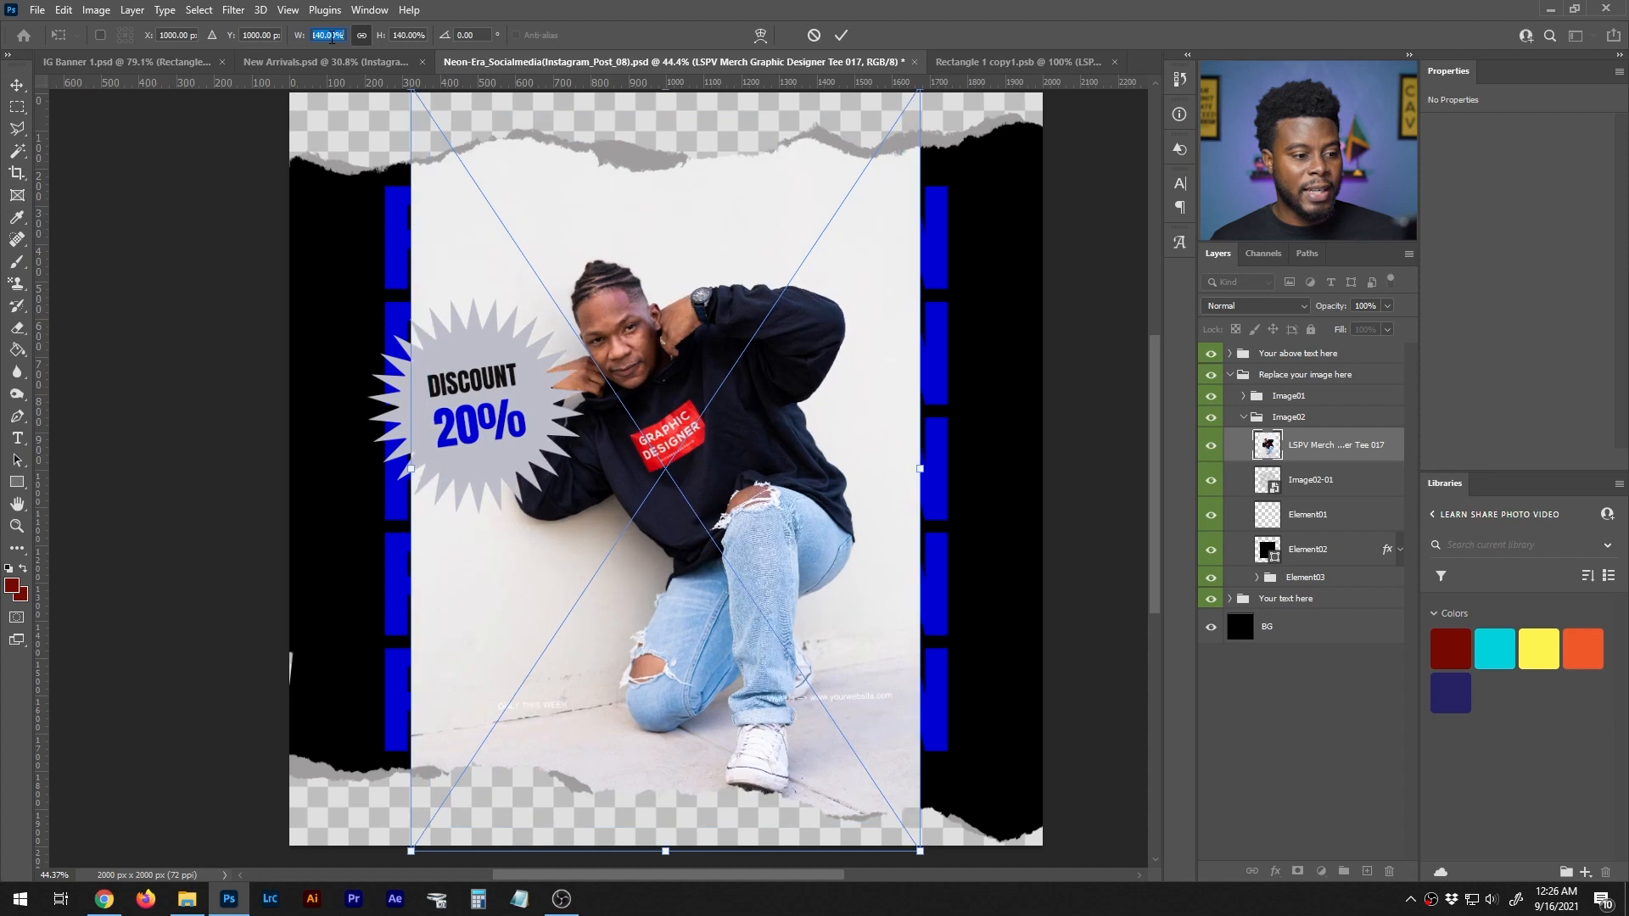
key("Return")
key("Return")
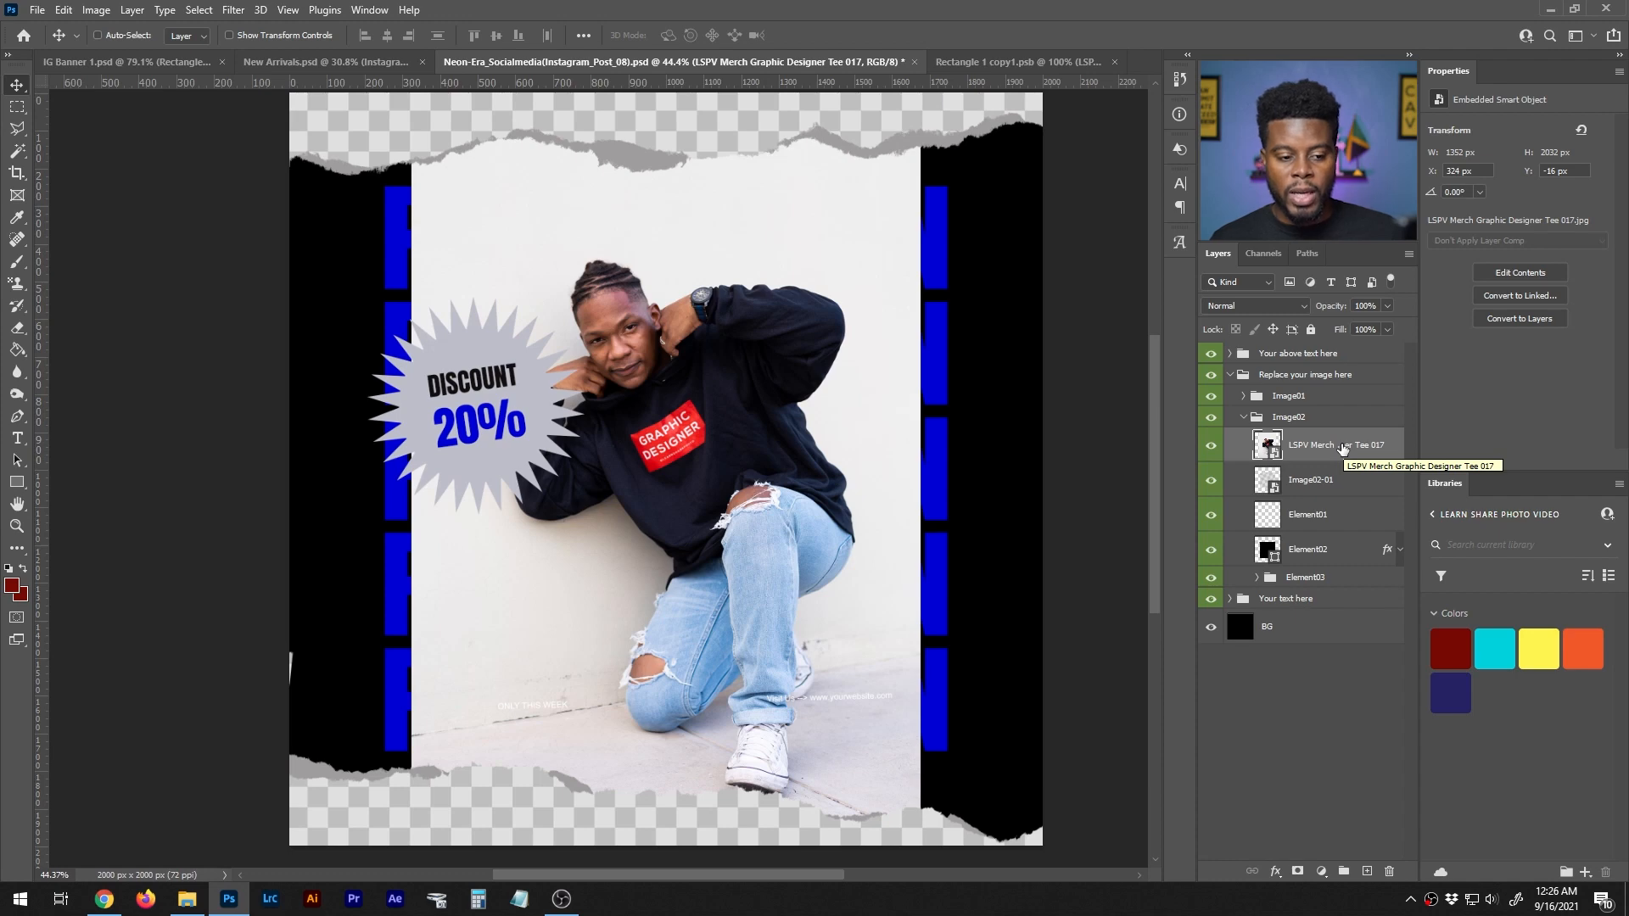
- Clip the placed merch photo to the Image02-01 placeholder layer with a clipping mask
left_click(1212, 447)
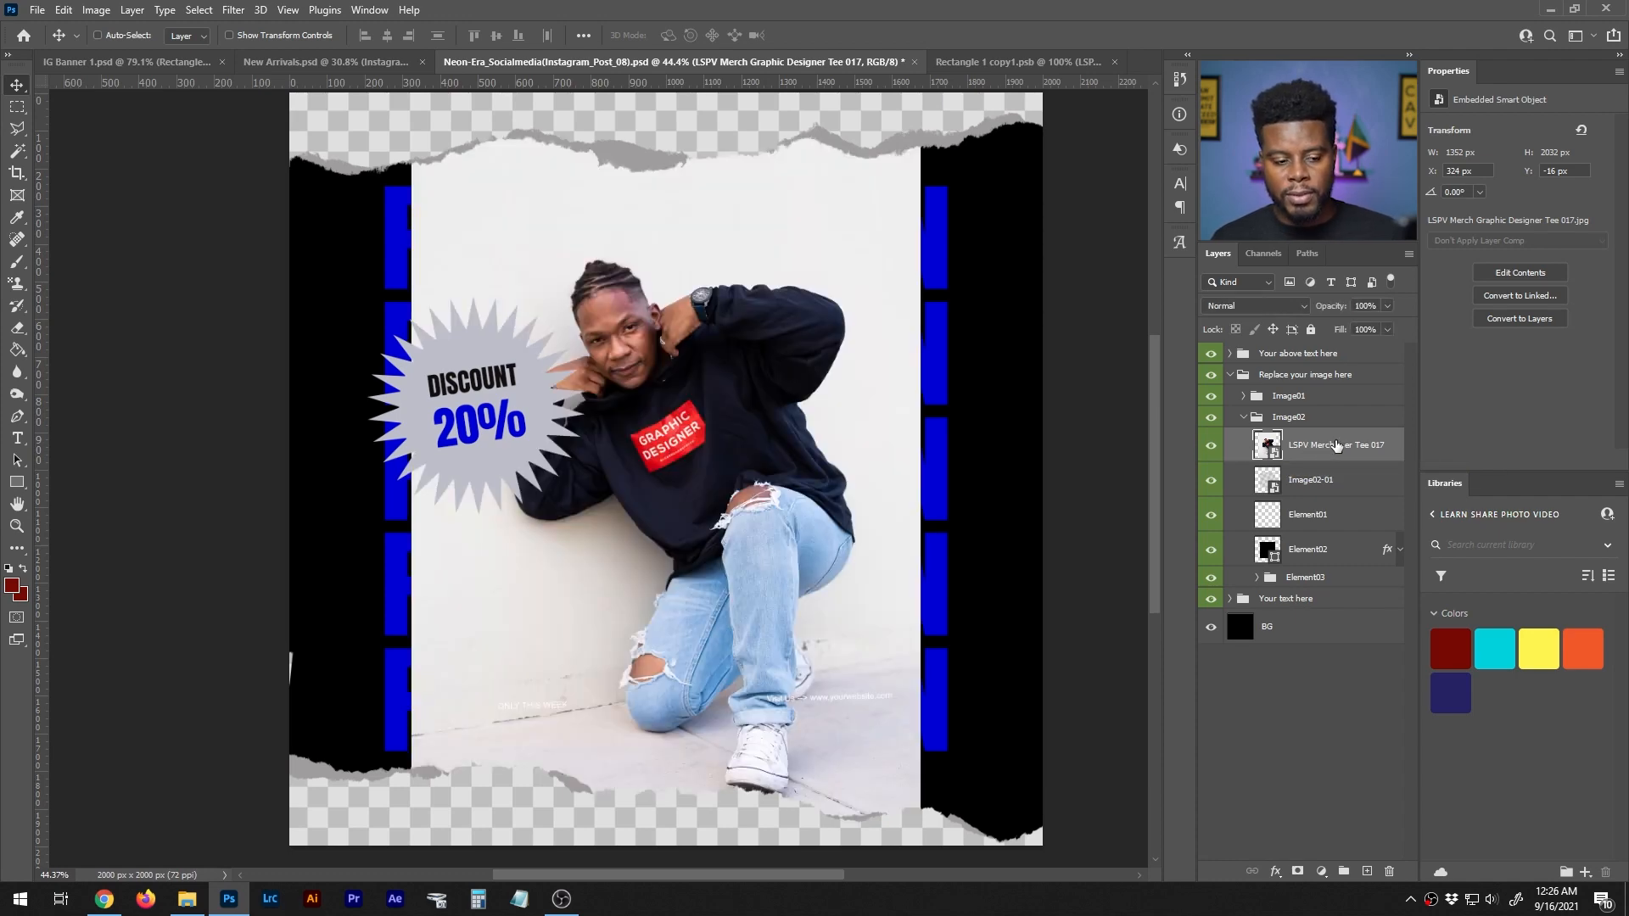
right_click(1337, 445)
left_click(1451, 532)
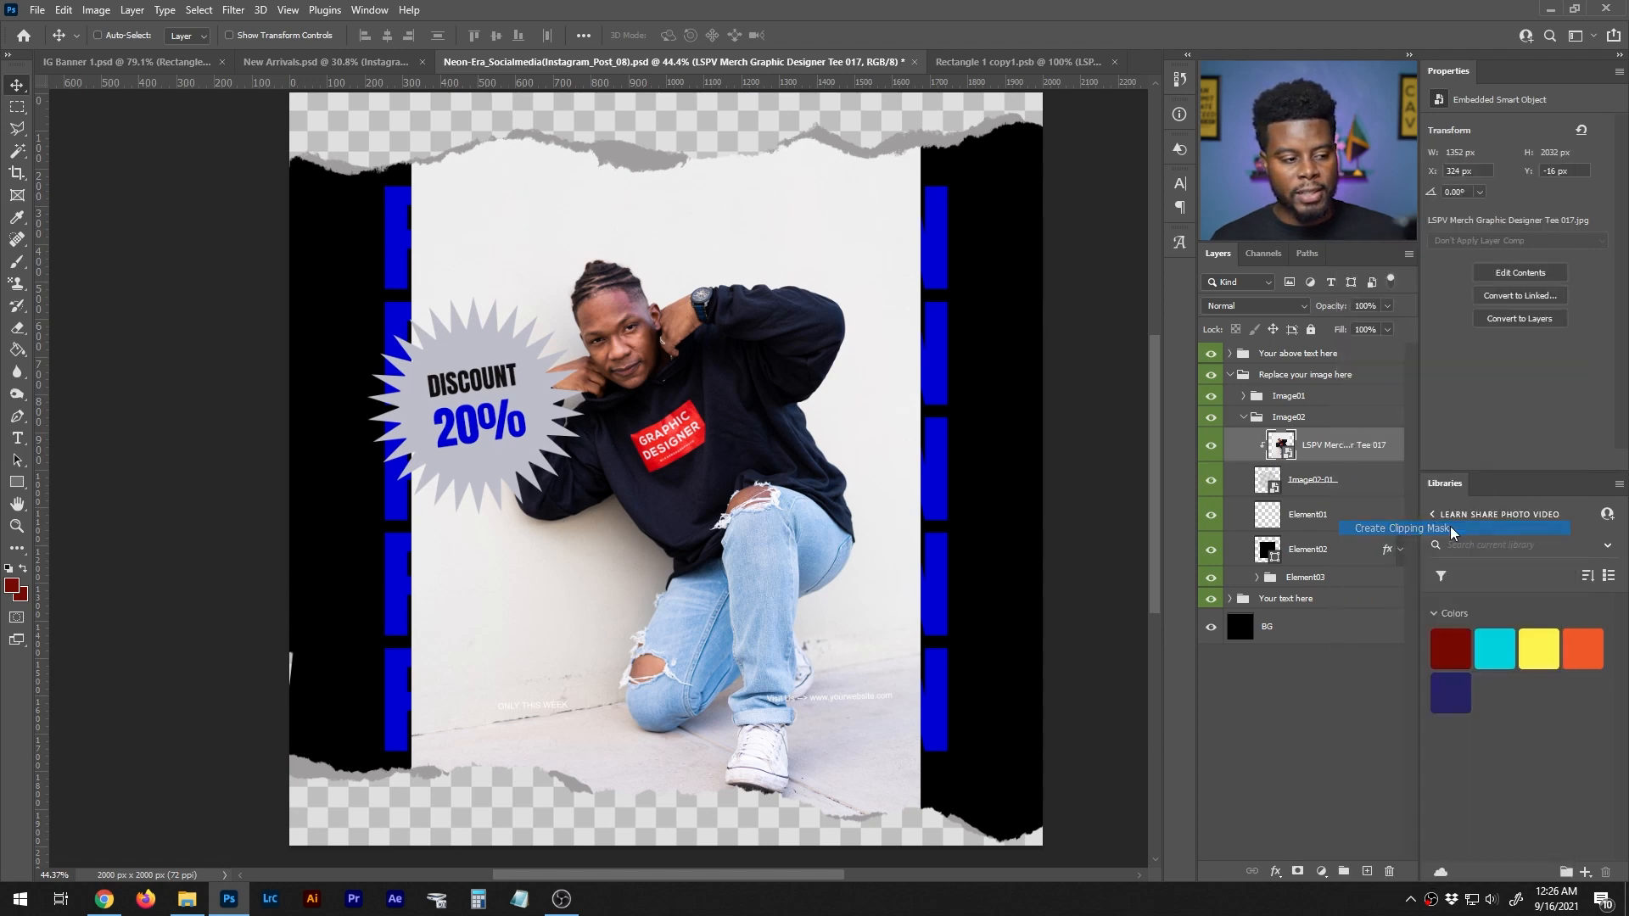
left_click(1213, 450)
left_click(1216, 454)
- Scale the clipped merch photo down proportionally to 137%
key("ctrl+t")
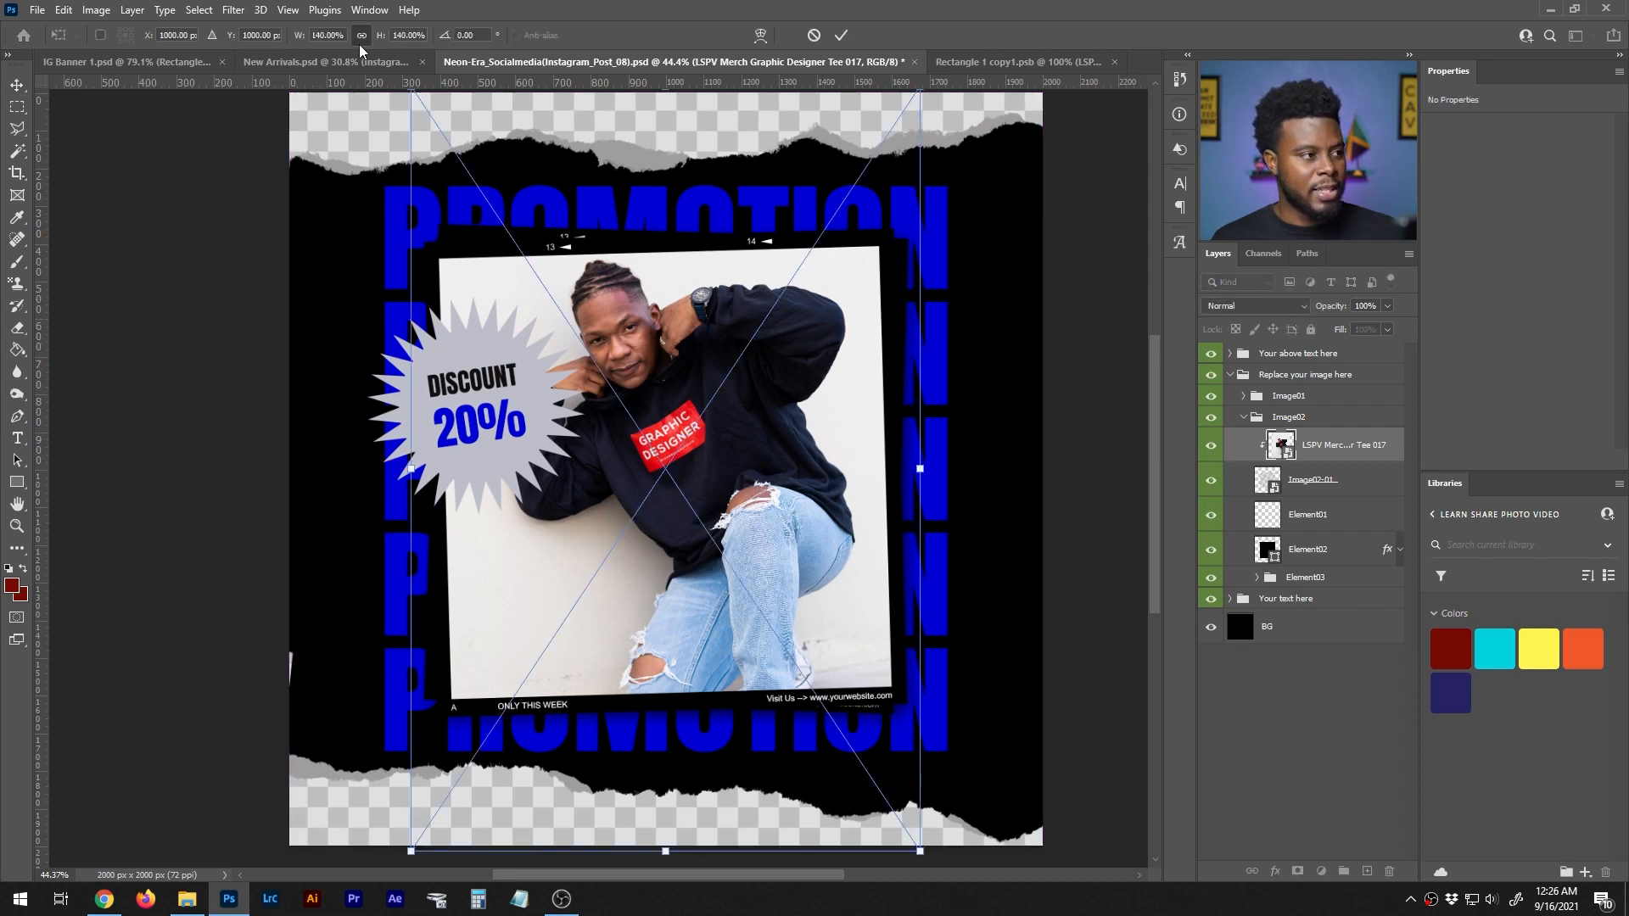
key("Down")
key("Down")
key("Down")
key("space")
left_click(678, 442)
key("Return")
key("Return")
- Switch to full-screen display with the menu bar and examine how the photo fits the tilted frame
key("f")
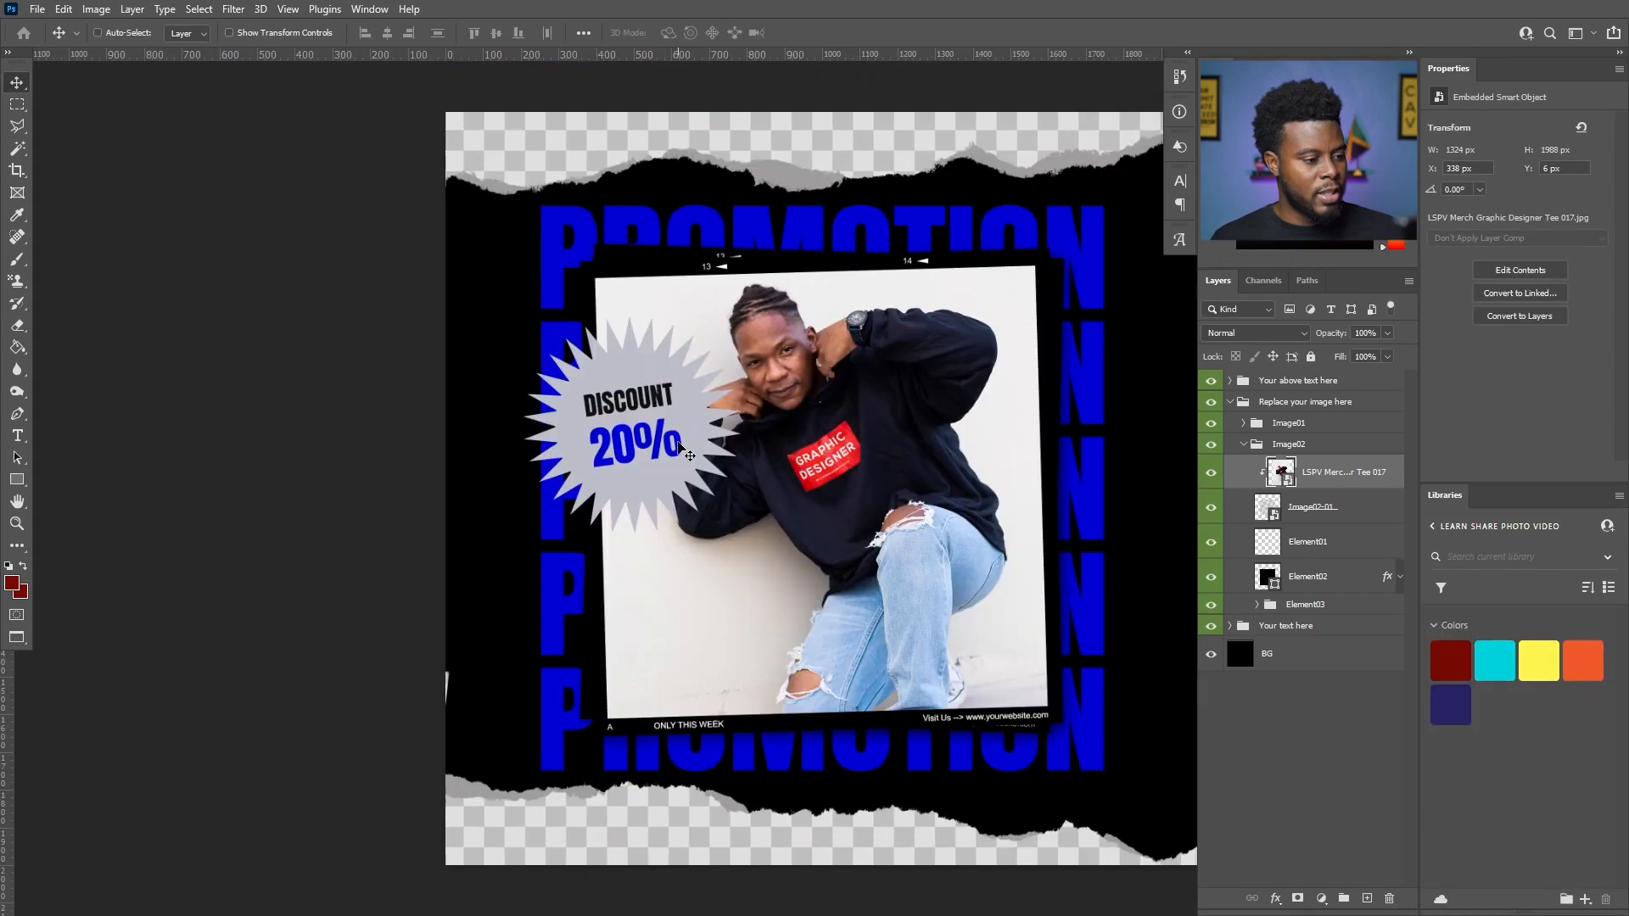
scroll(886, 454, "up", 2)
left_click_drag(838, 436, 838, 435)
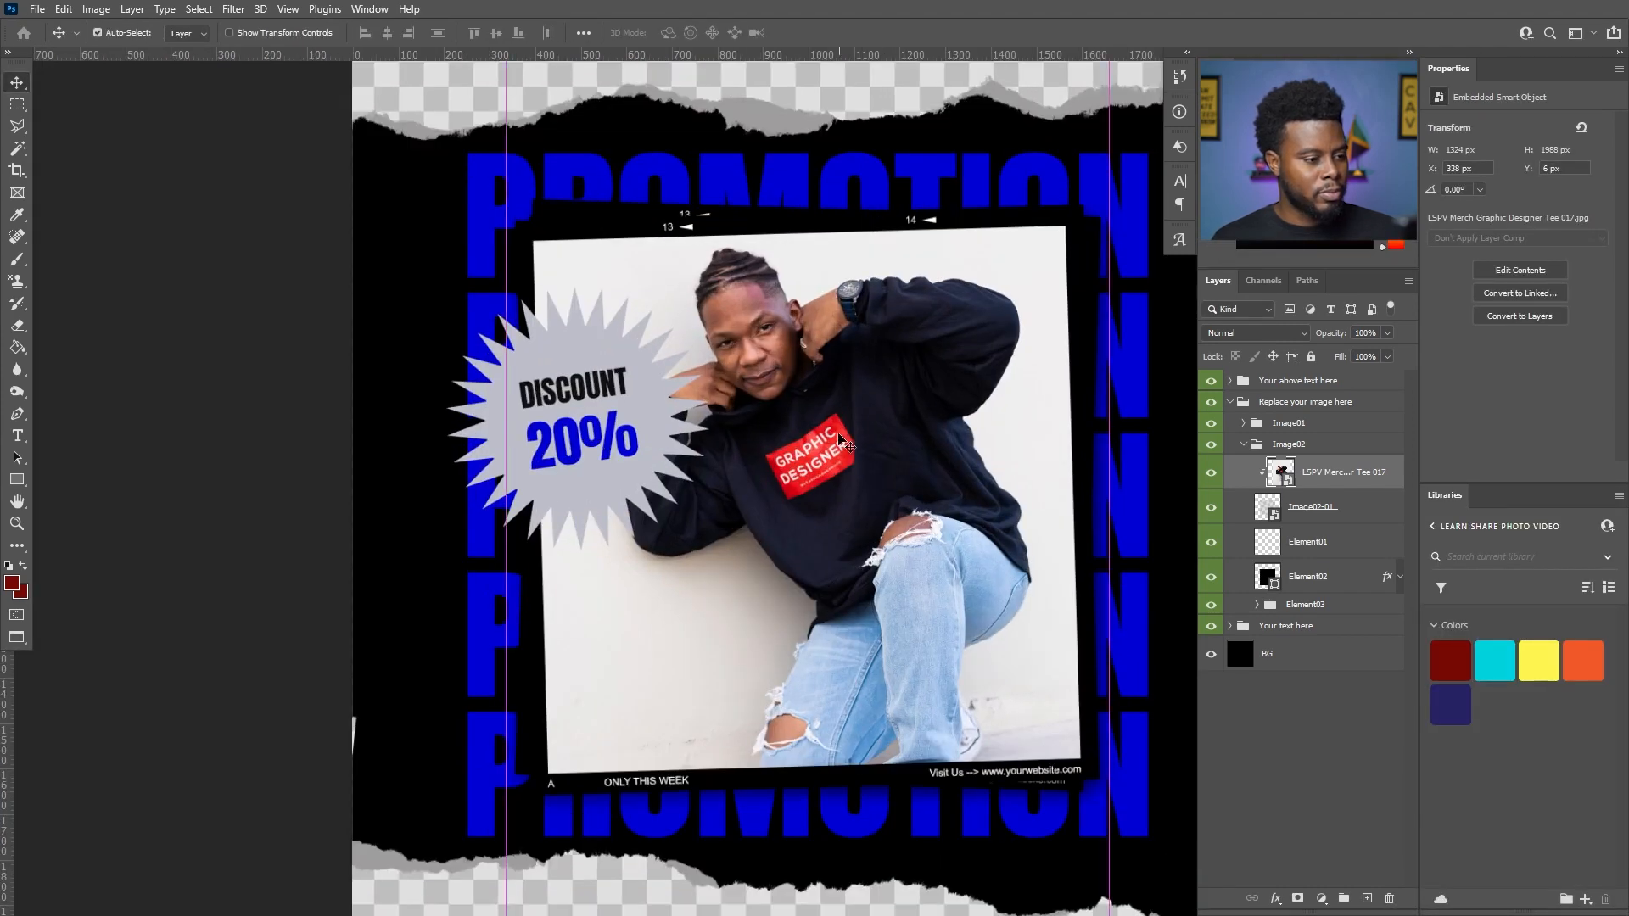
scroll(837, 429, "down", 3)
scroll(837, 426, "up", 2)
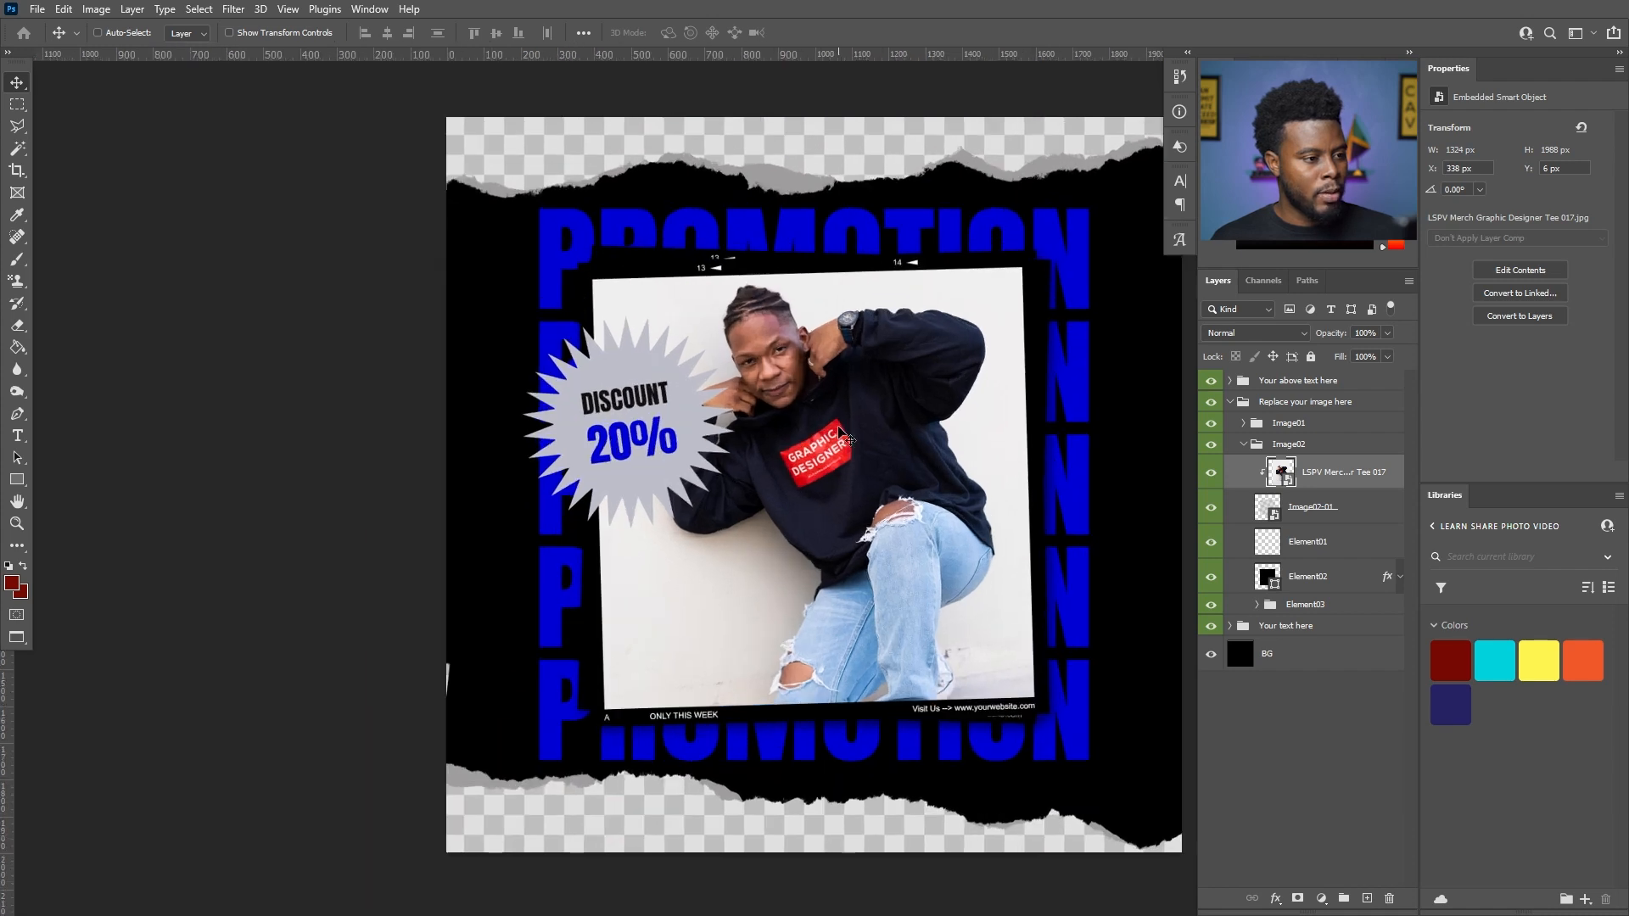
scroll(837, 425, "down", 3)
scroll(840, 422, "right", 3)
scroll(840, 422, "right", 3)
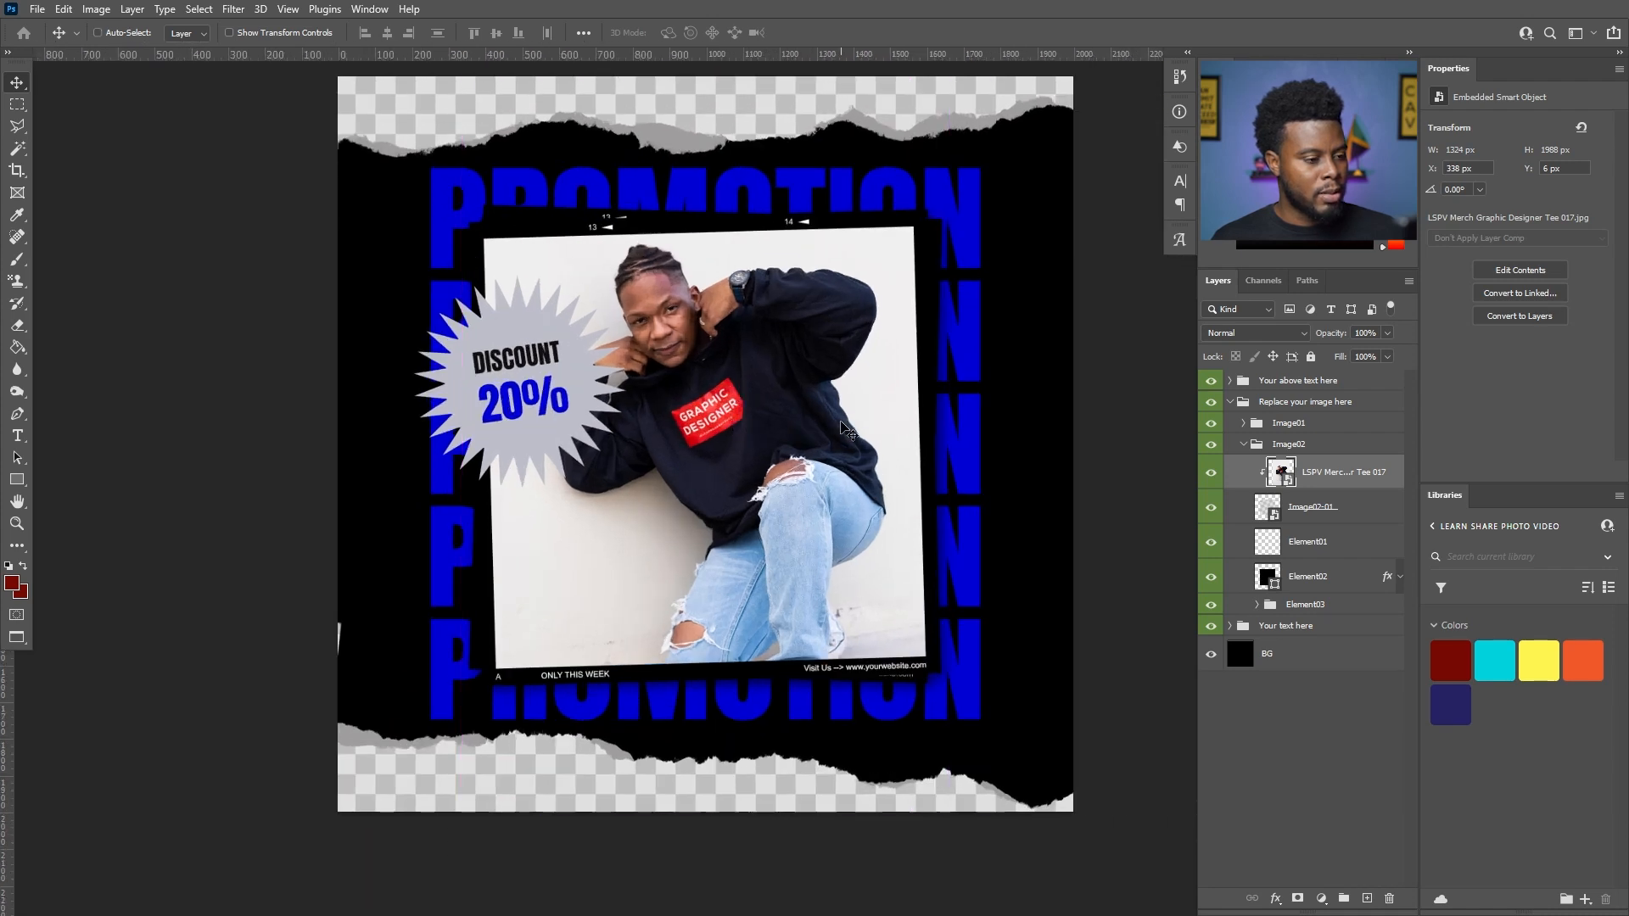
scroll(842, 429, "up", 2)
scroll(849, 433, "up", 1)
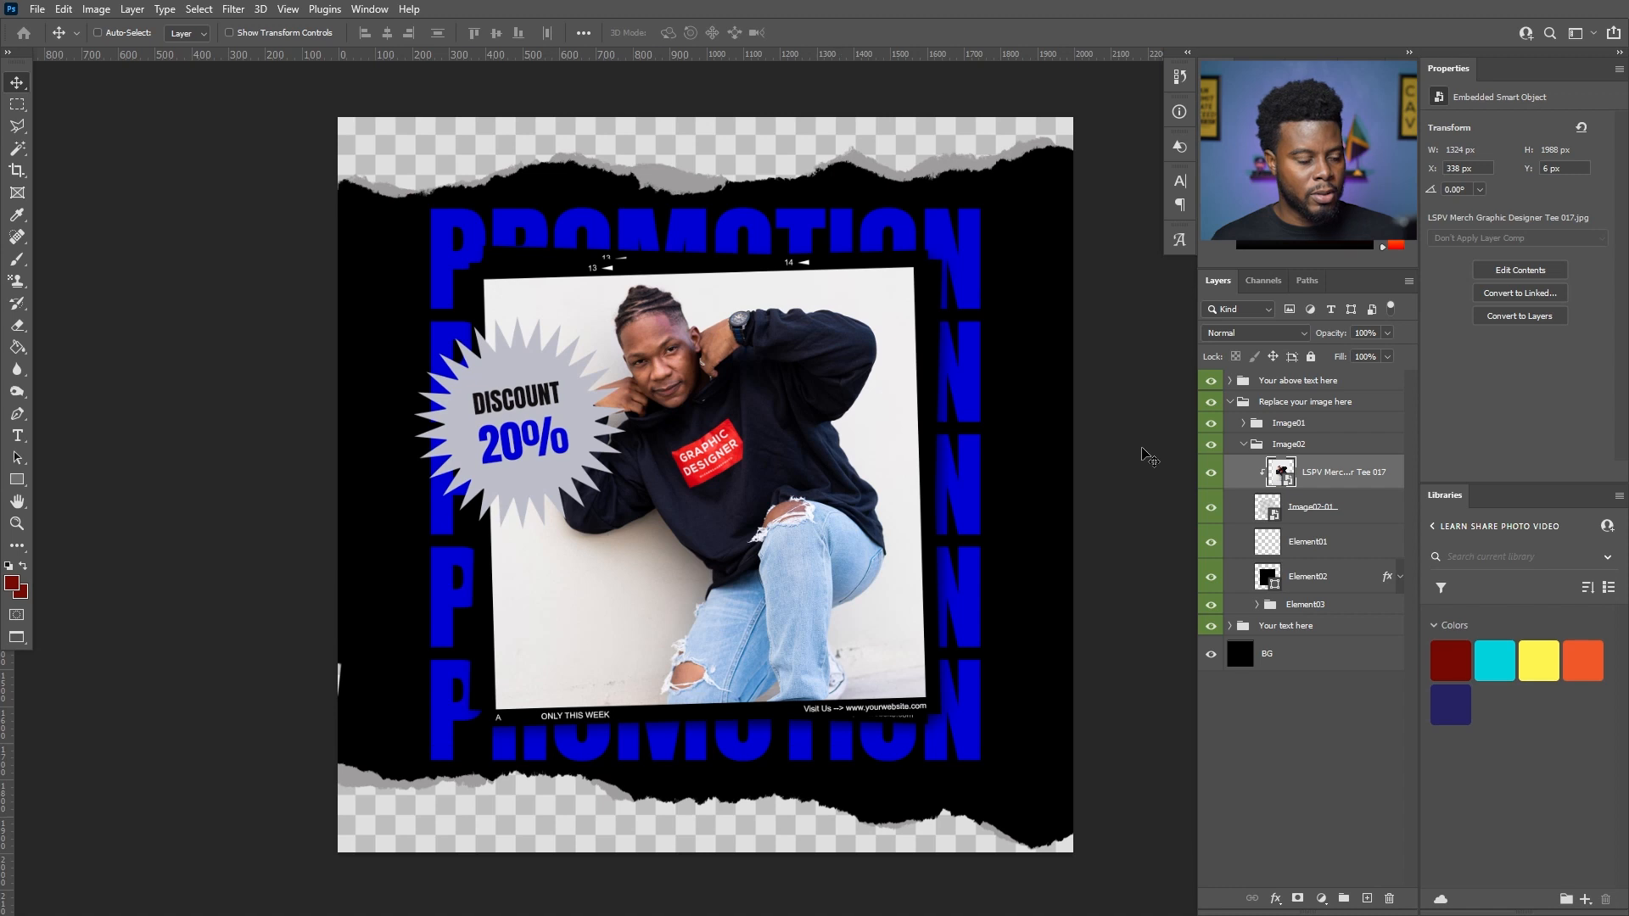
- Shift the clipped photo slightly down inside the frame, to about X 999.5 px and Y 1014.5 px
key("ctrl+t")
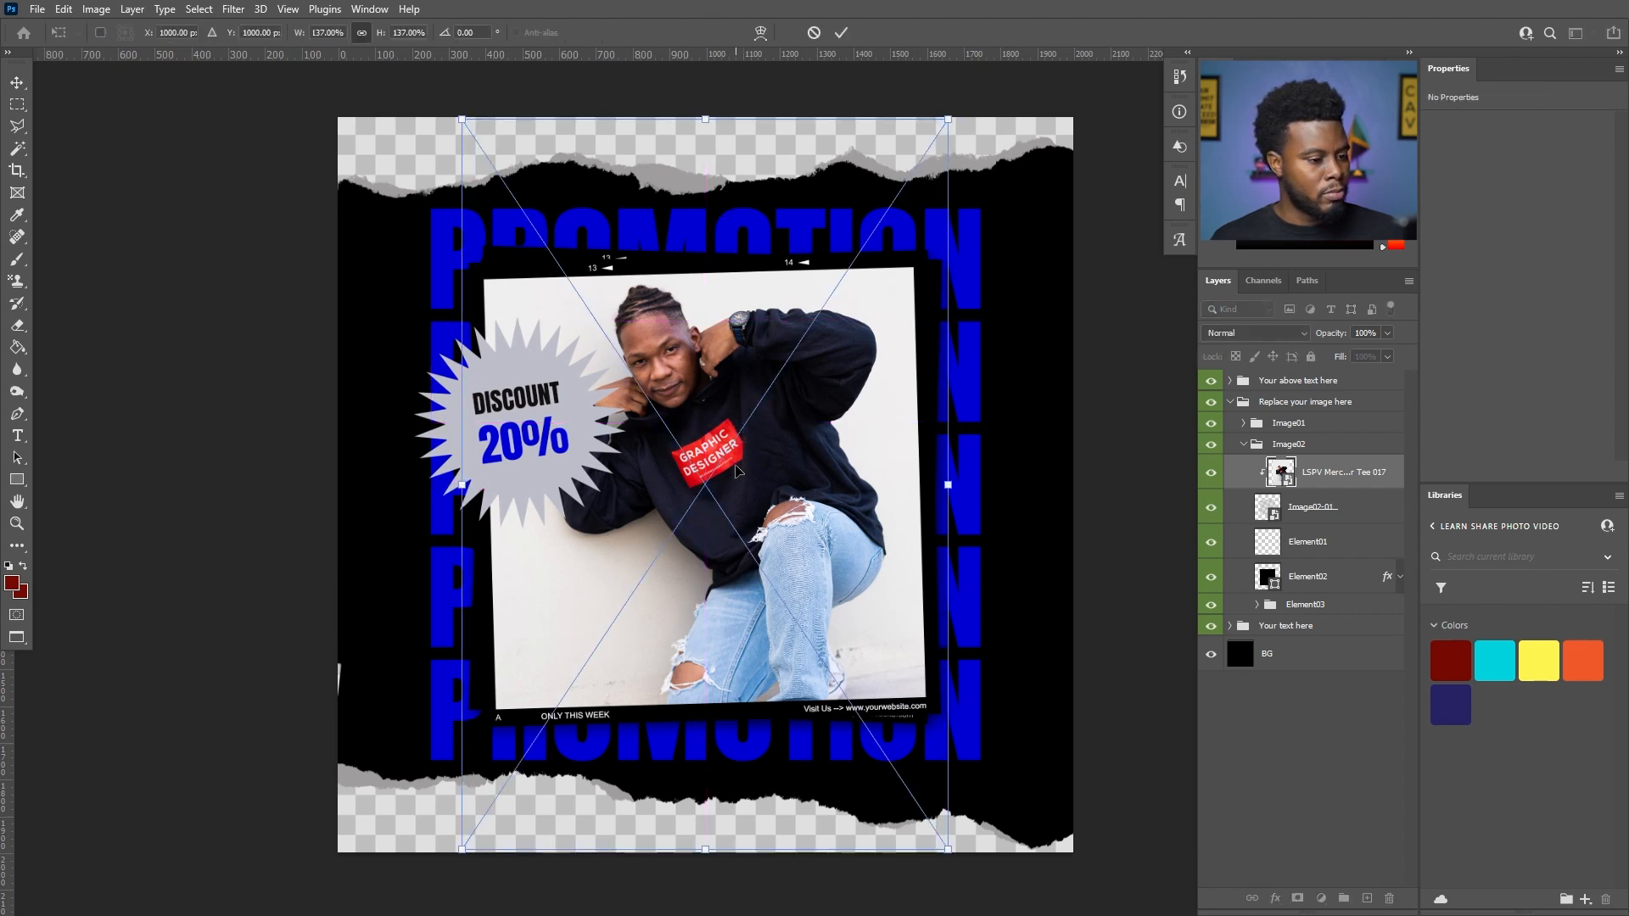
mouse_move(744, 461)
left_mouse_down()
mouse_move(744, 407)
mouse_move(741, 472)
left_mouse_up()
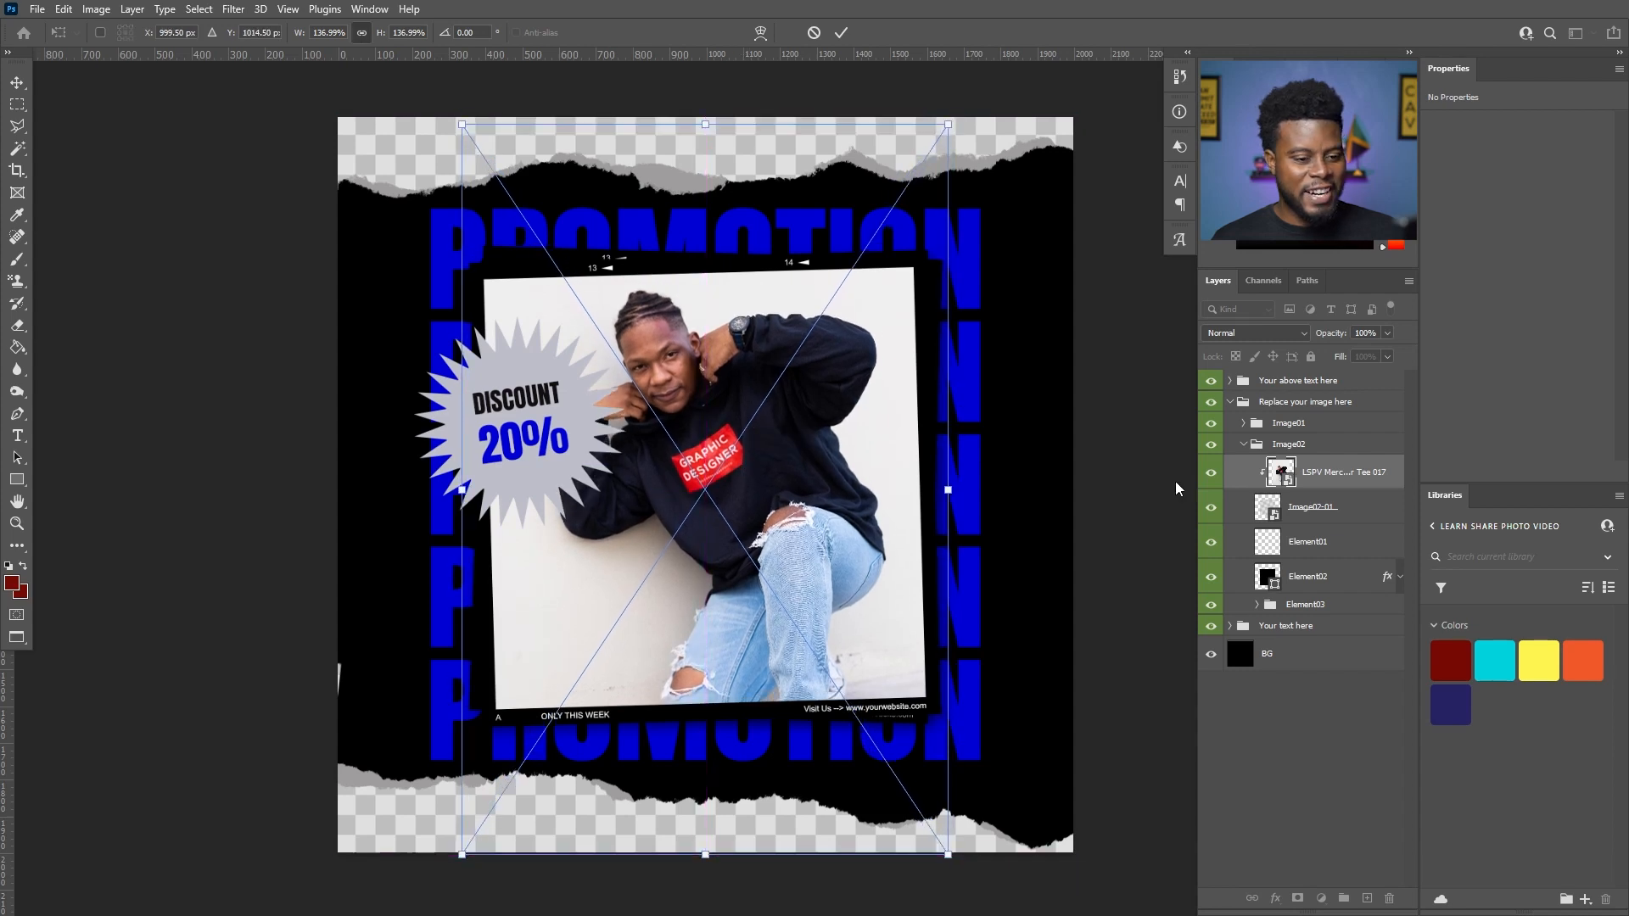
key("Return")
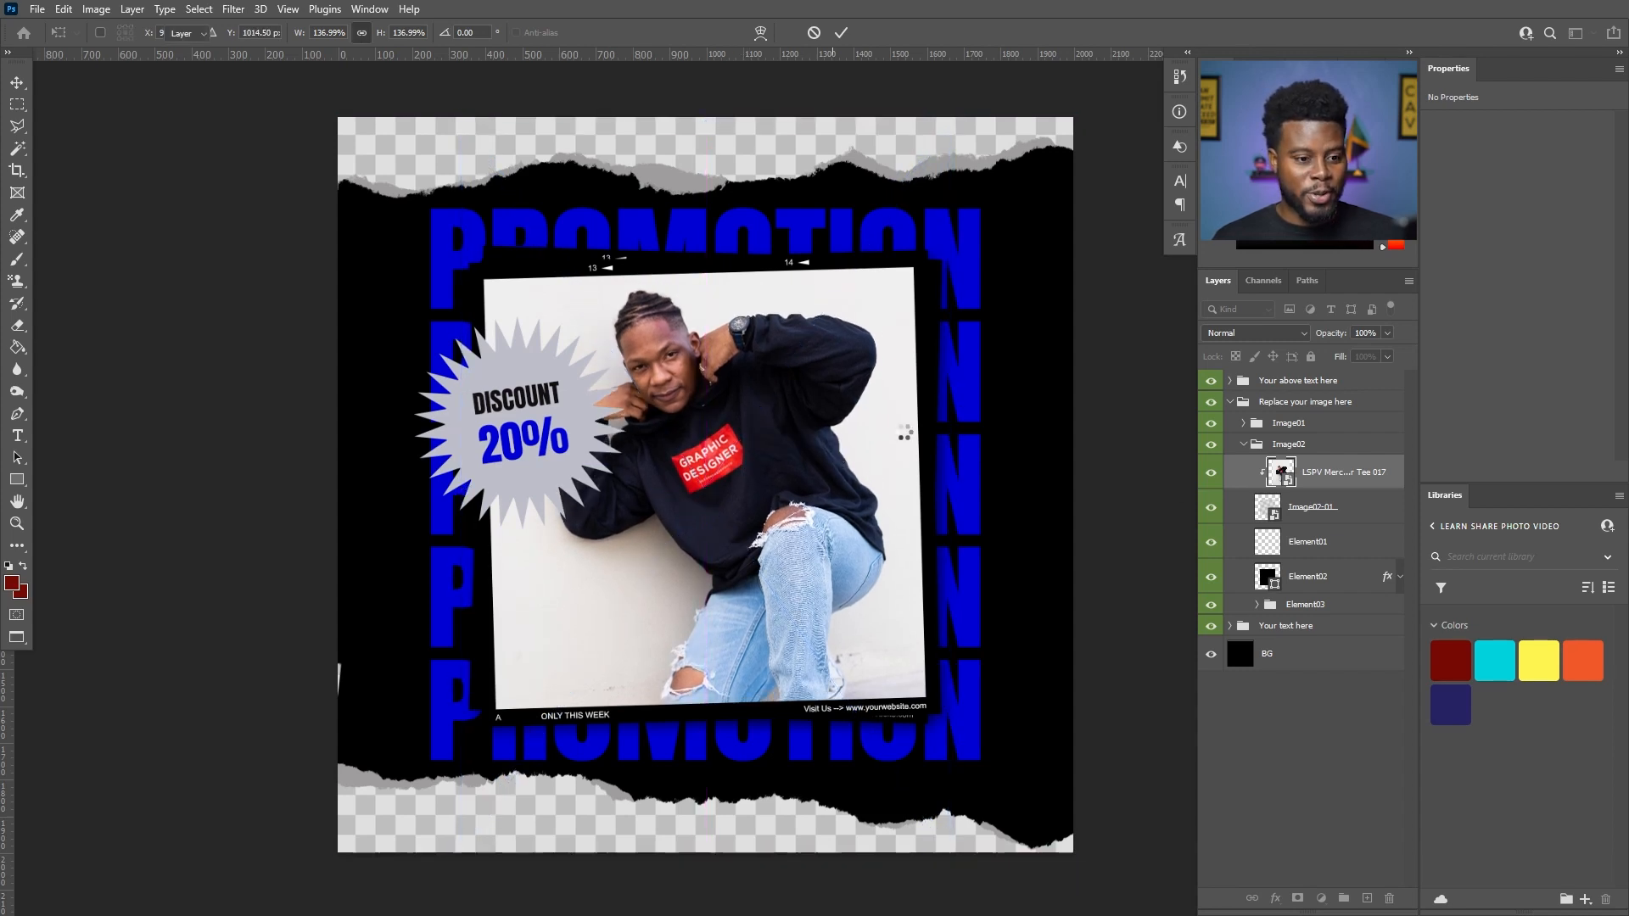
- Hide the Your above text here group with the discount badge and select that group
left_click(1208, 382)
left_click(1208, 382)
left_click(1206, 383)
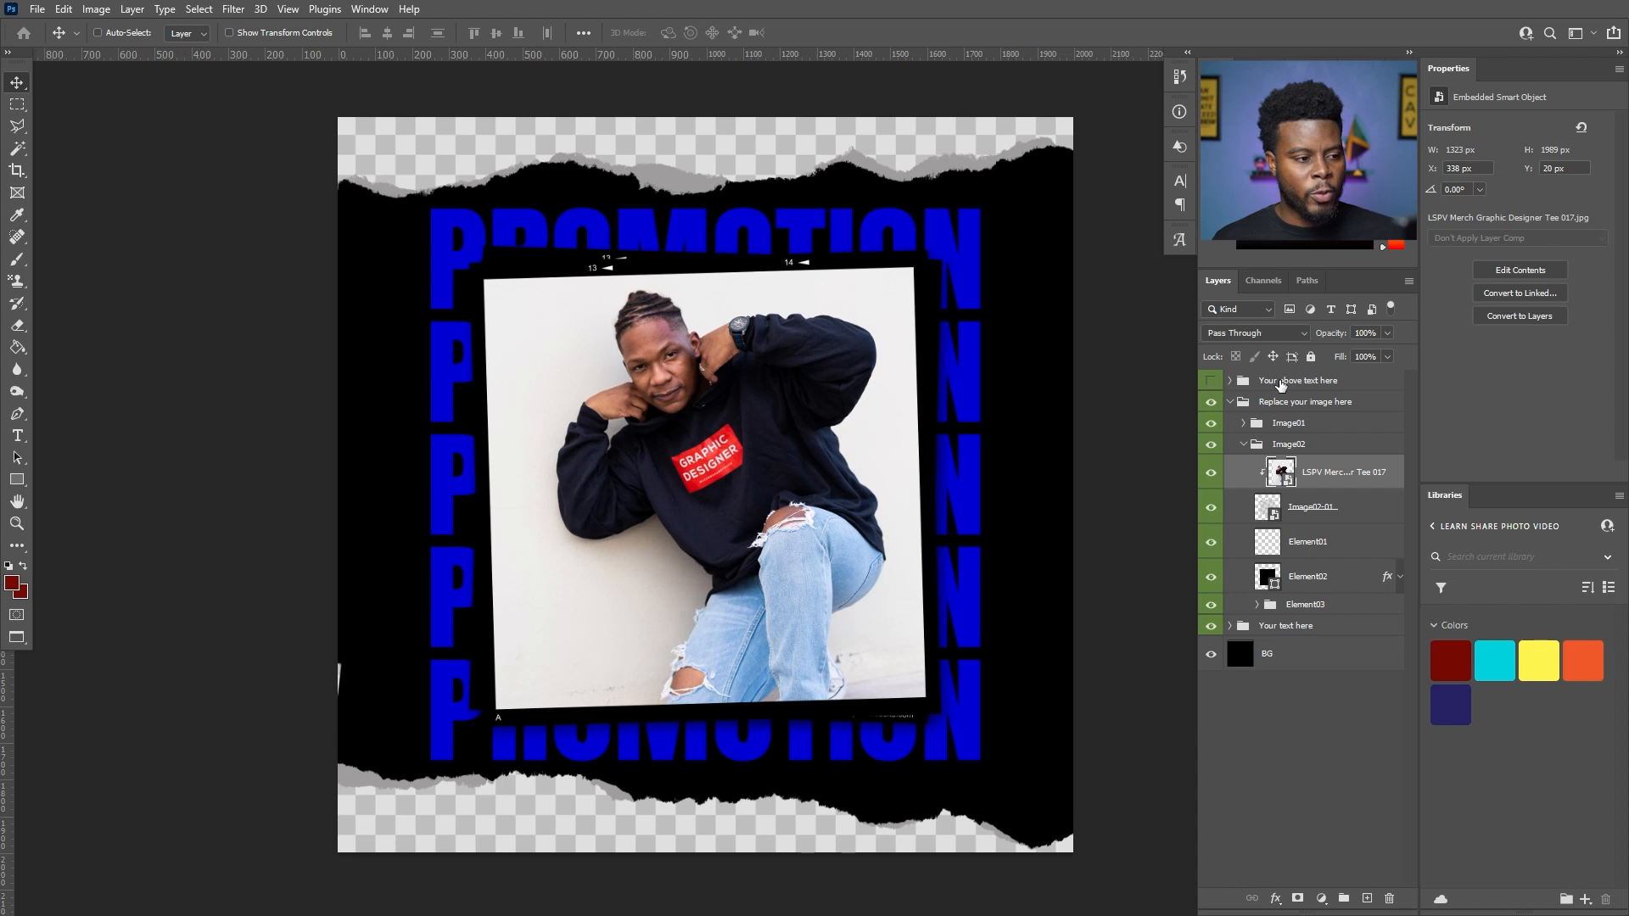
left_click(1237, 386)
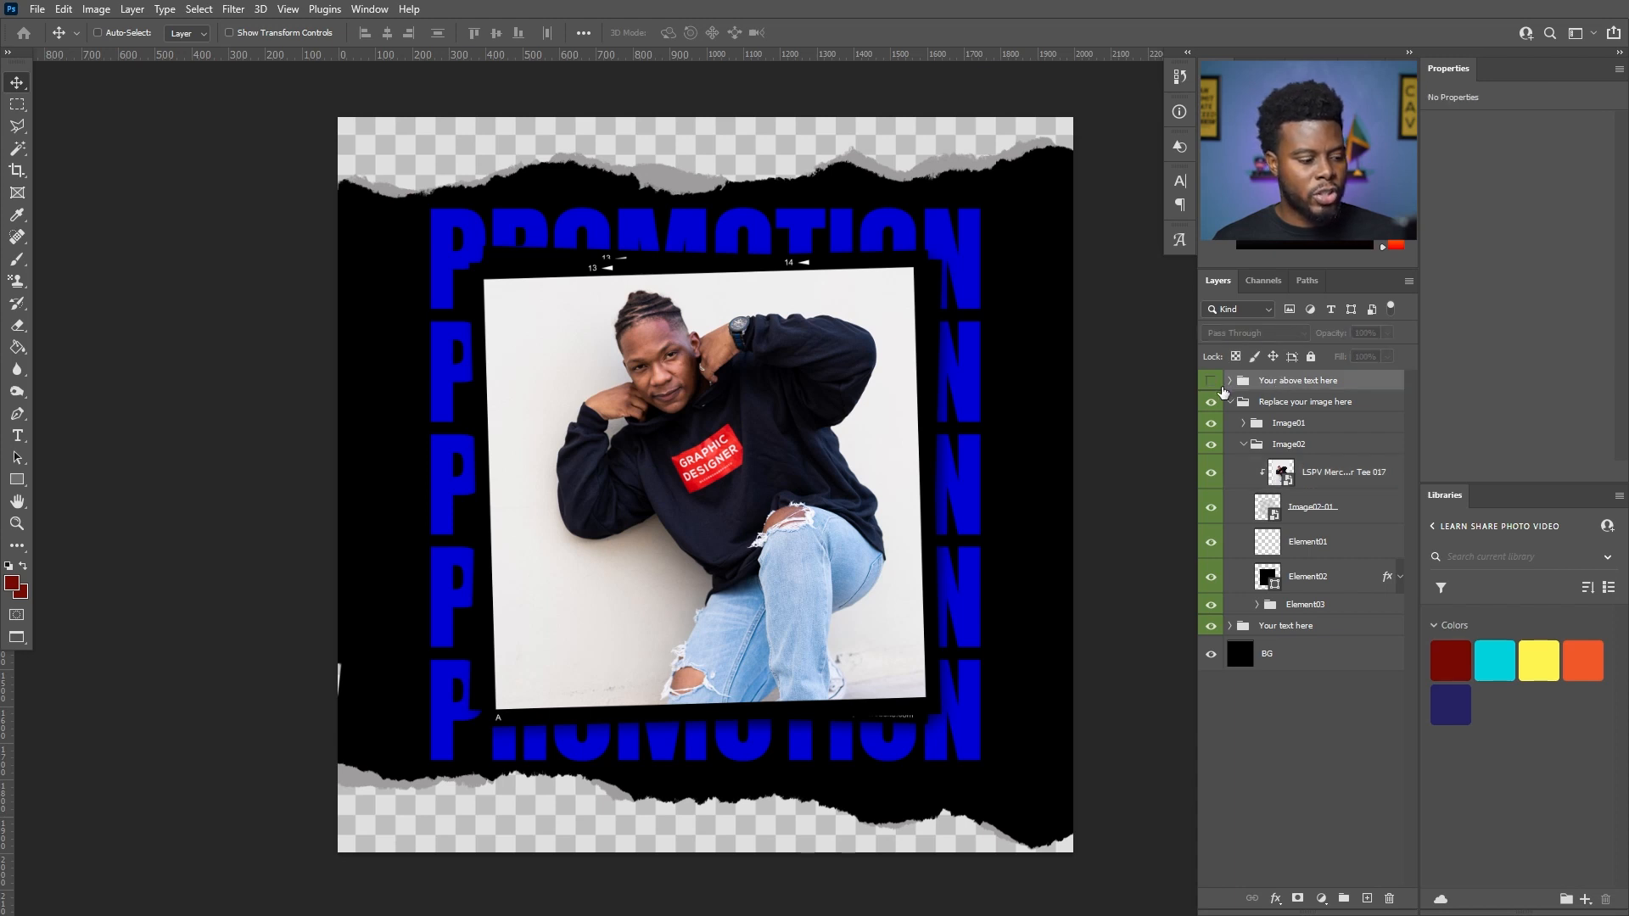
- Duplicate the merch photo layer and move the copy into the Image01 group, directly beneath the Image01 layer
left_click(1321, 485)
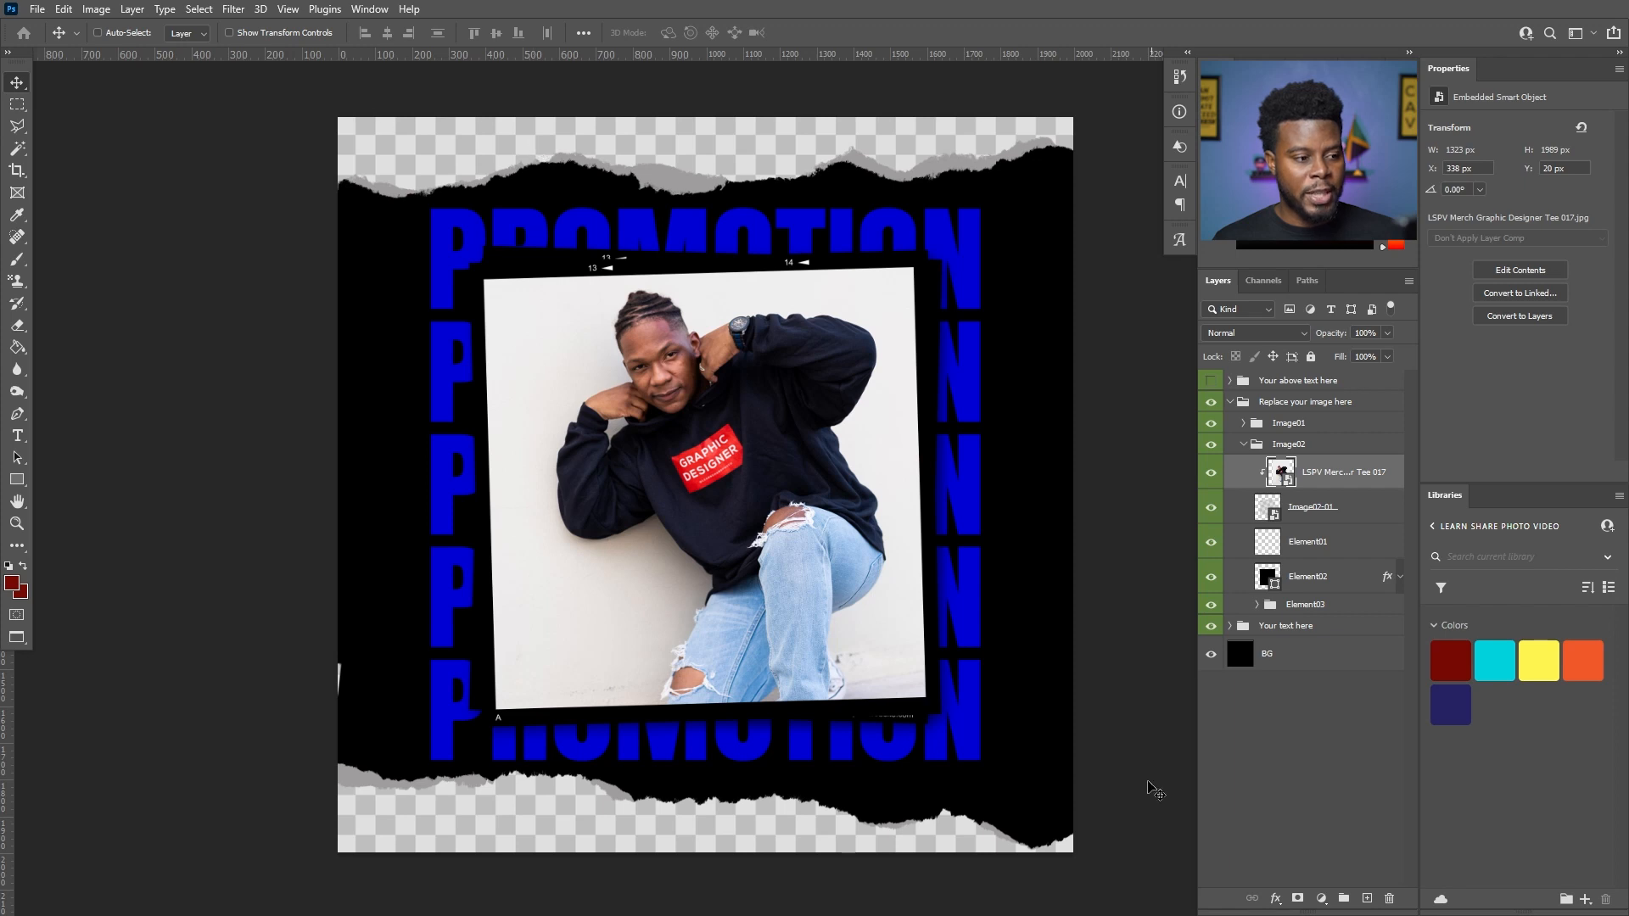
key("ctrl")
key("ctrl+j")
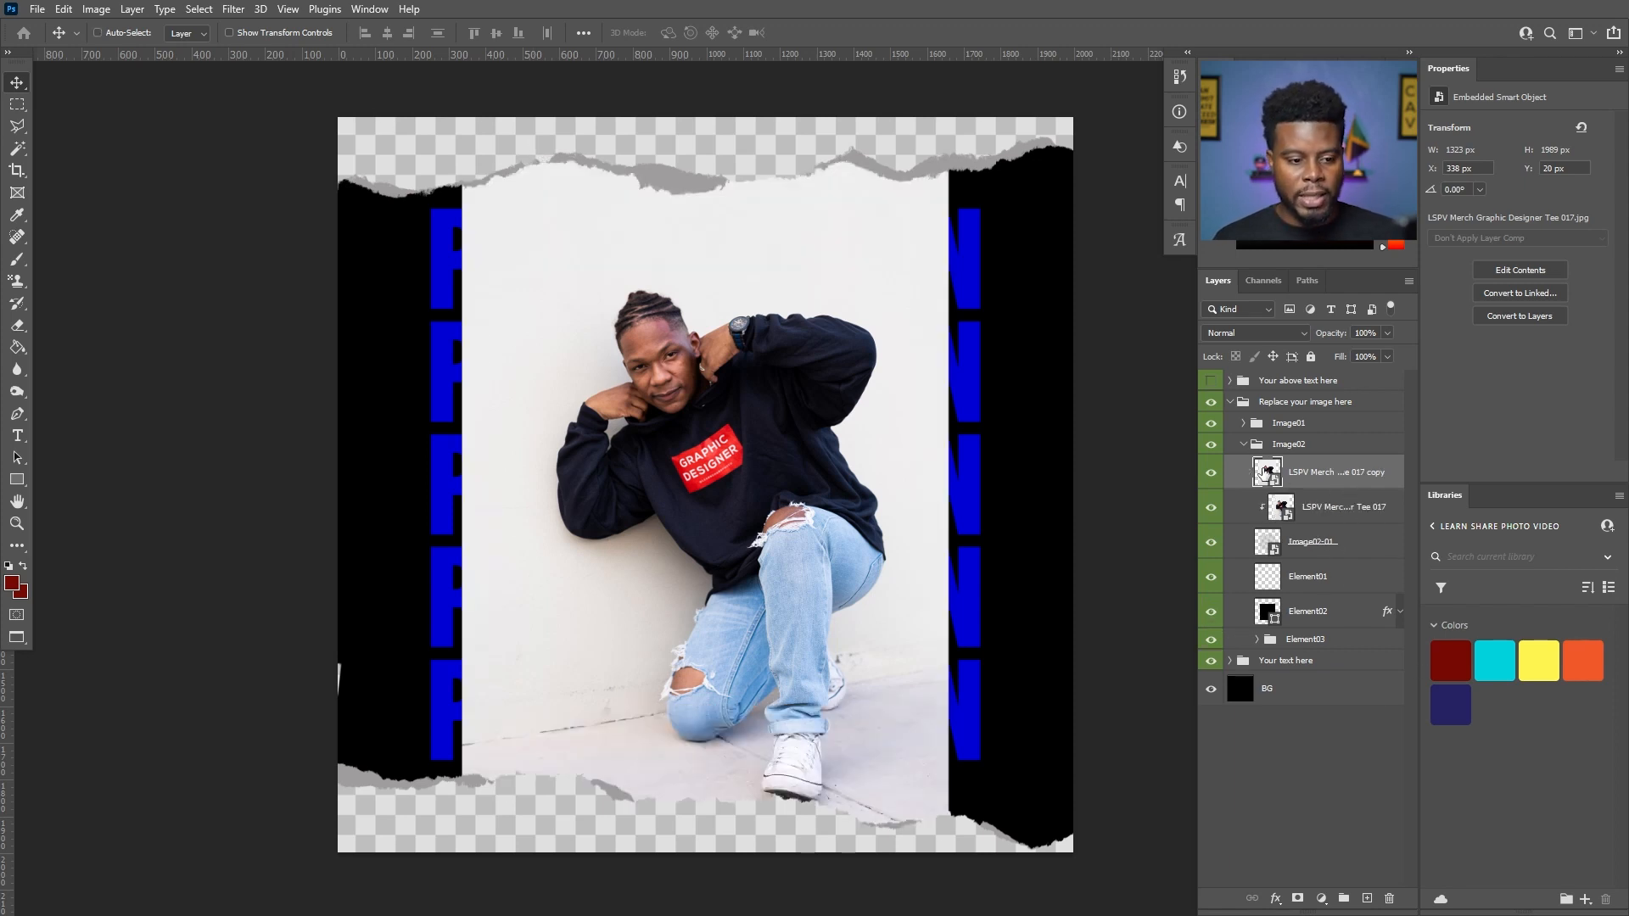
left_click(1210, 423)
left_click(1210, 424)
left_click(1243, 425)
left_click_drag(1311, 551, 1299, 478)
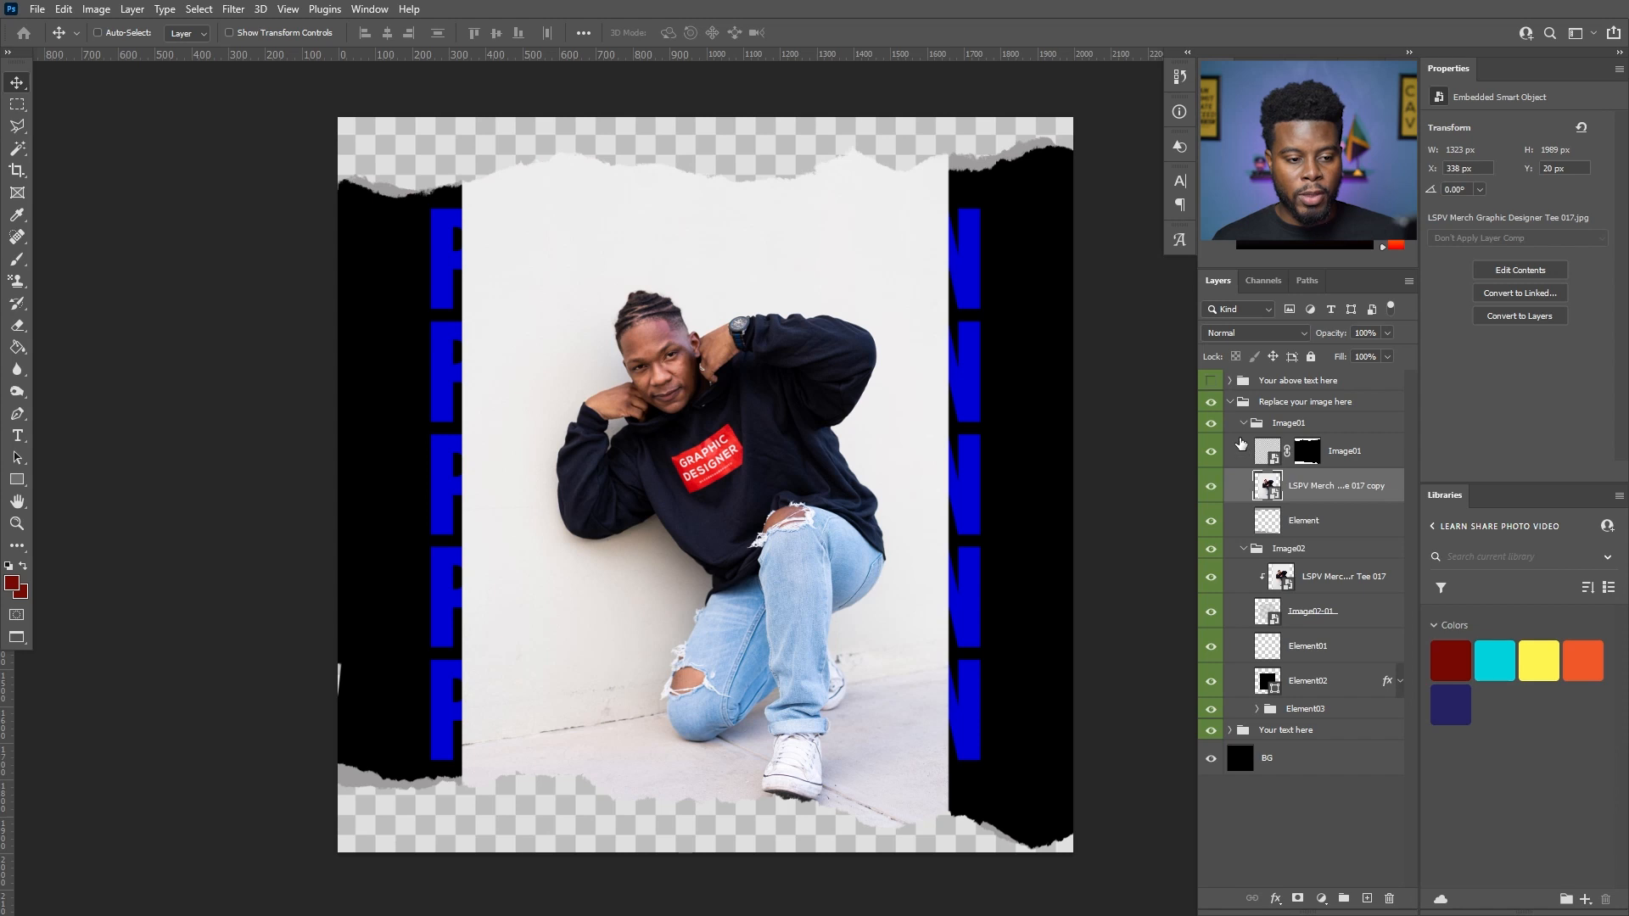
- Enlarge the photo copy proportionally to about 2869 x 4313 px so it covers the whole canvas
left_click(1211, 487)
left_click(1211, 486)
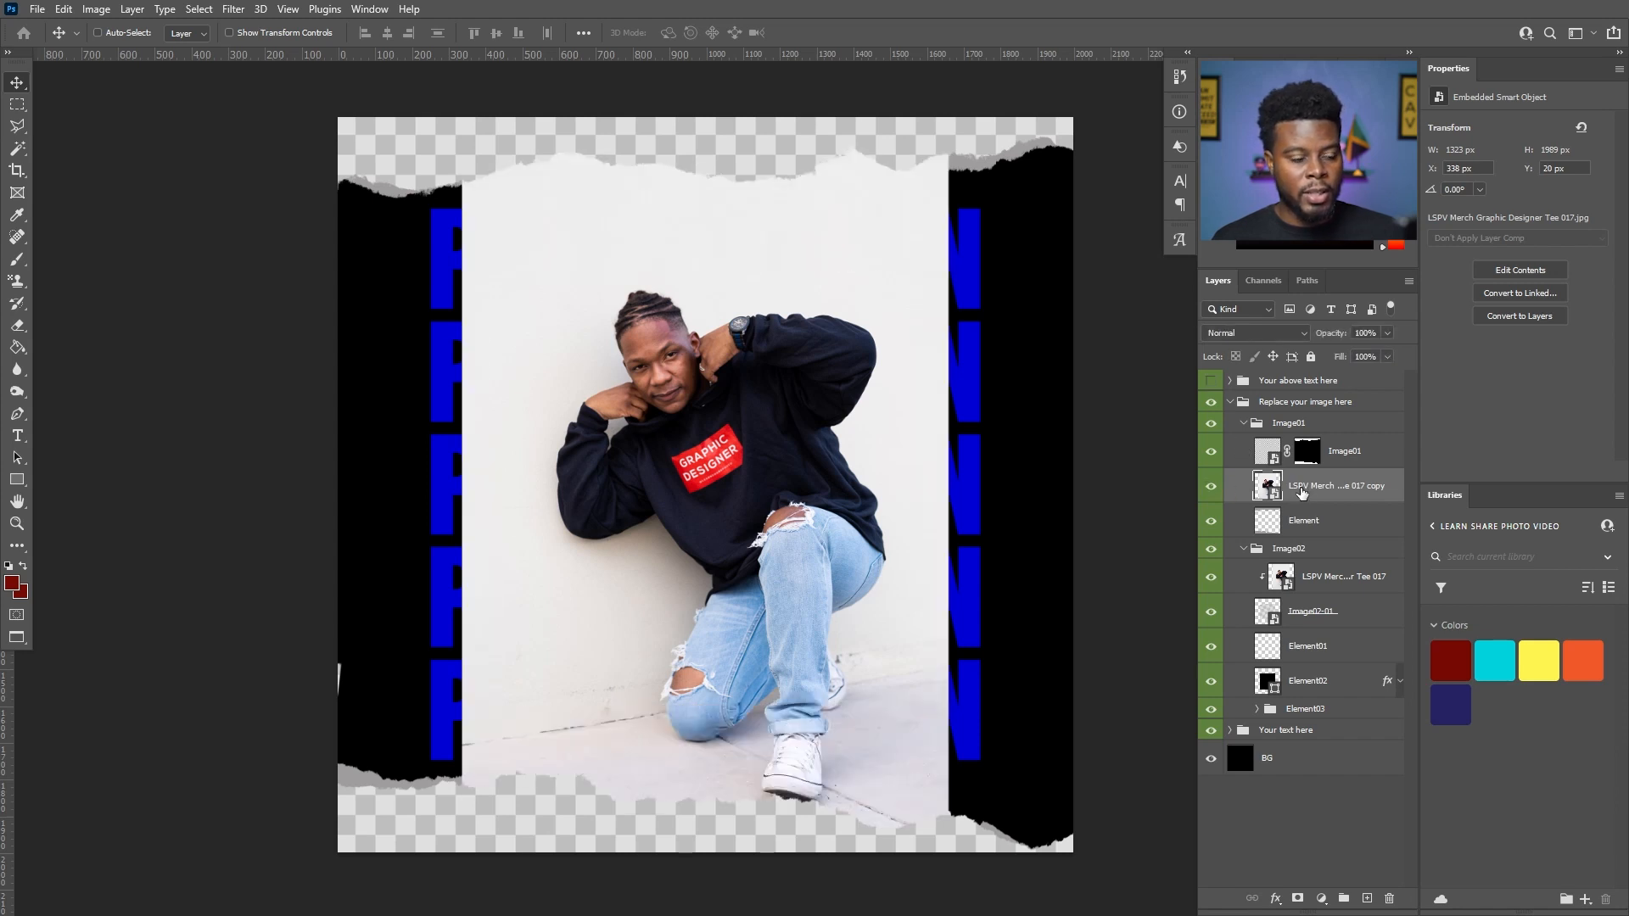
key("ctrl+t")
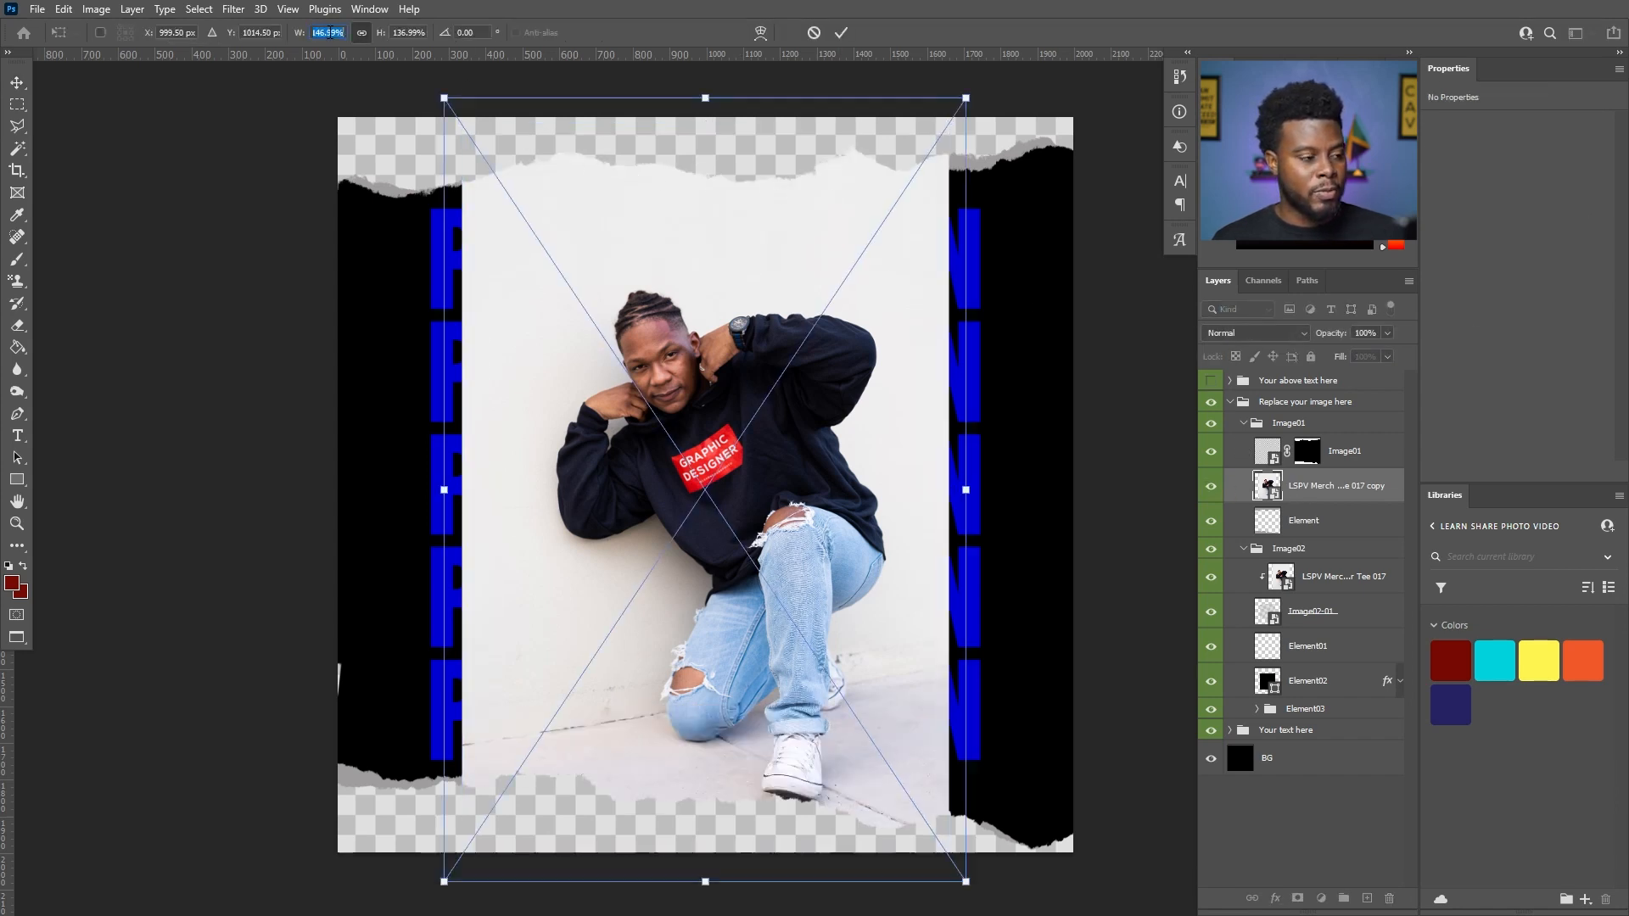
scroll(330, 33, "up", 14)
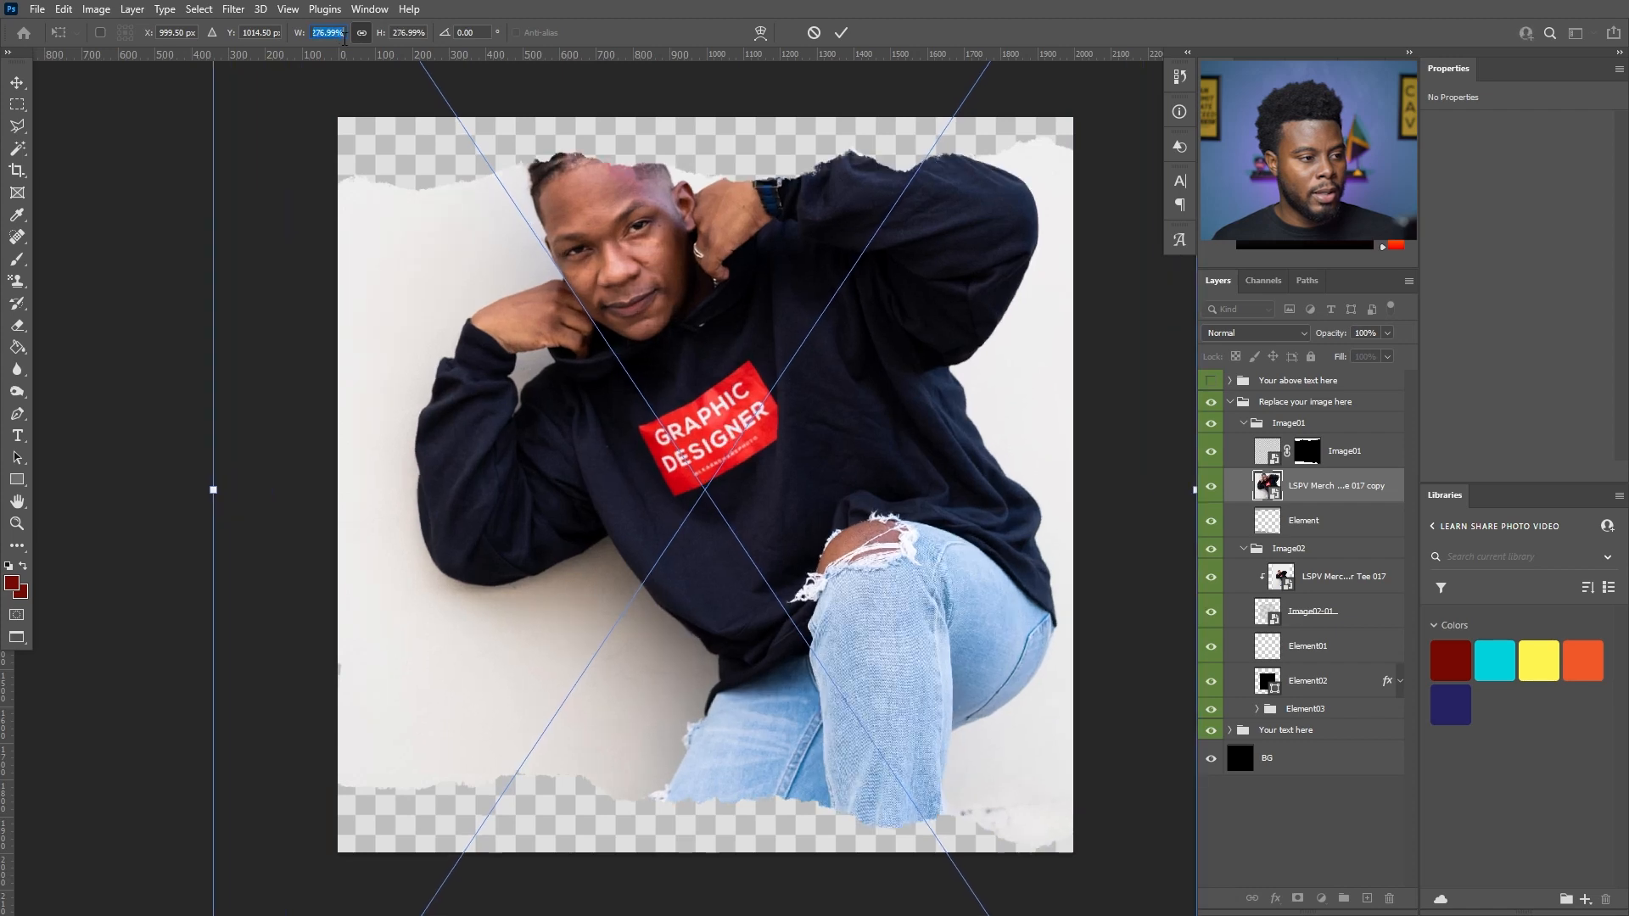
scroll(330, 33, "up", 4)
key("Return")
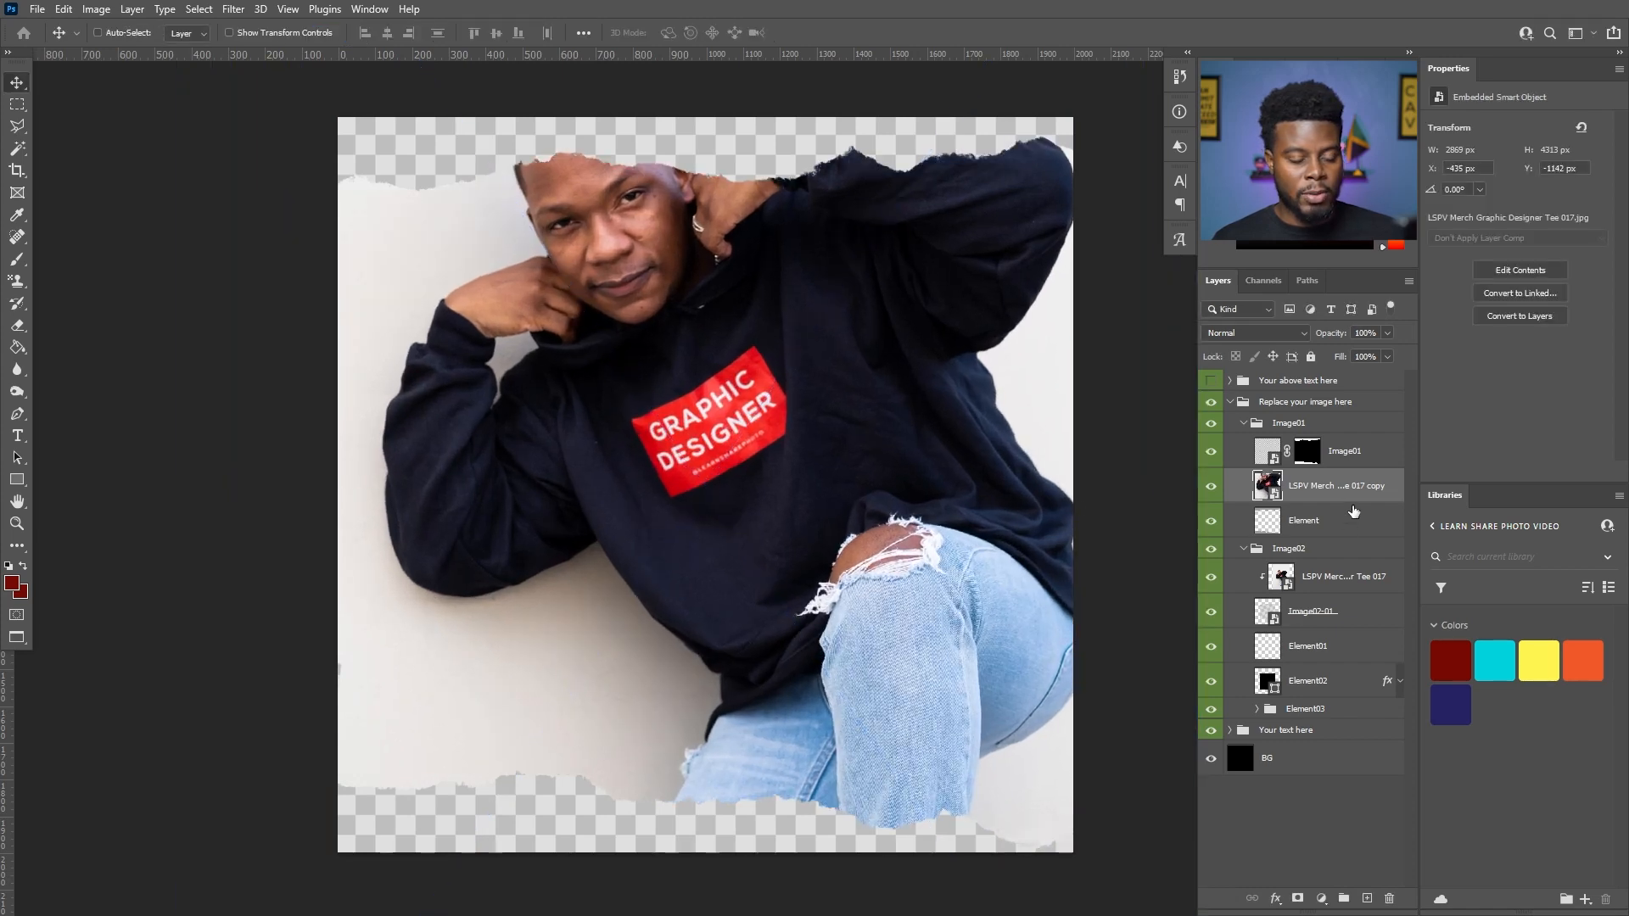
- Move the enlarged photo copy above the Image01 layer in its group and toggle its visibility to check it
right_click(1353, 511)
left_click(1313, 509)
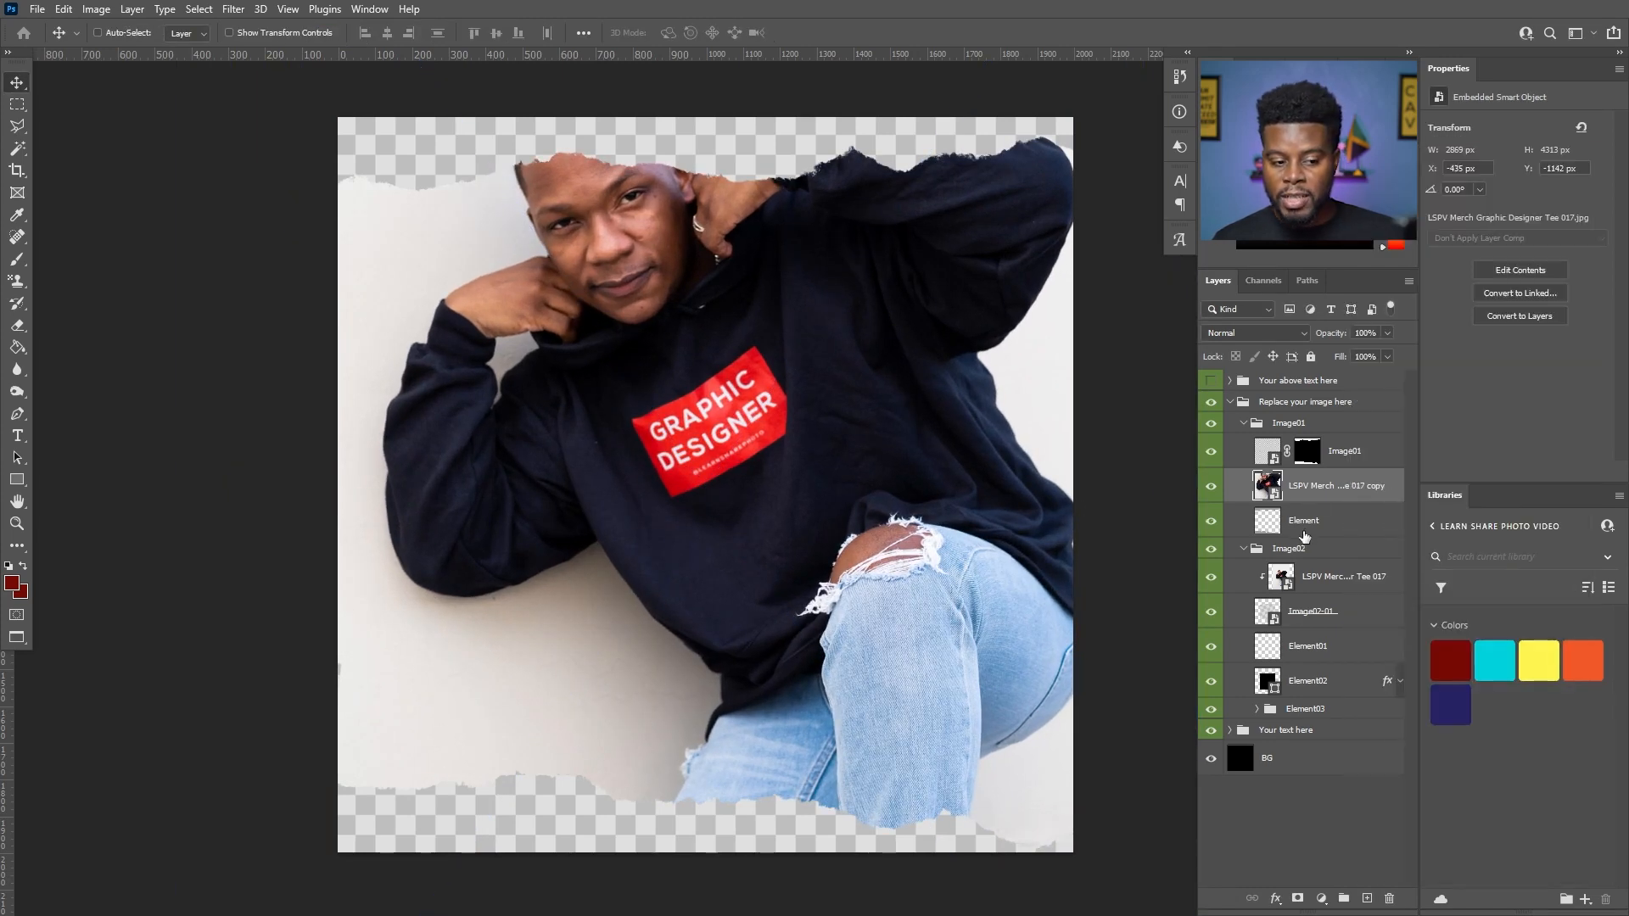
left_click(1211, 491)
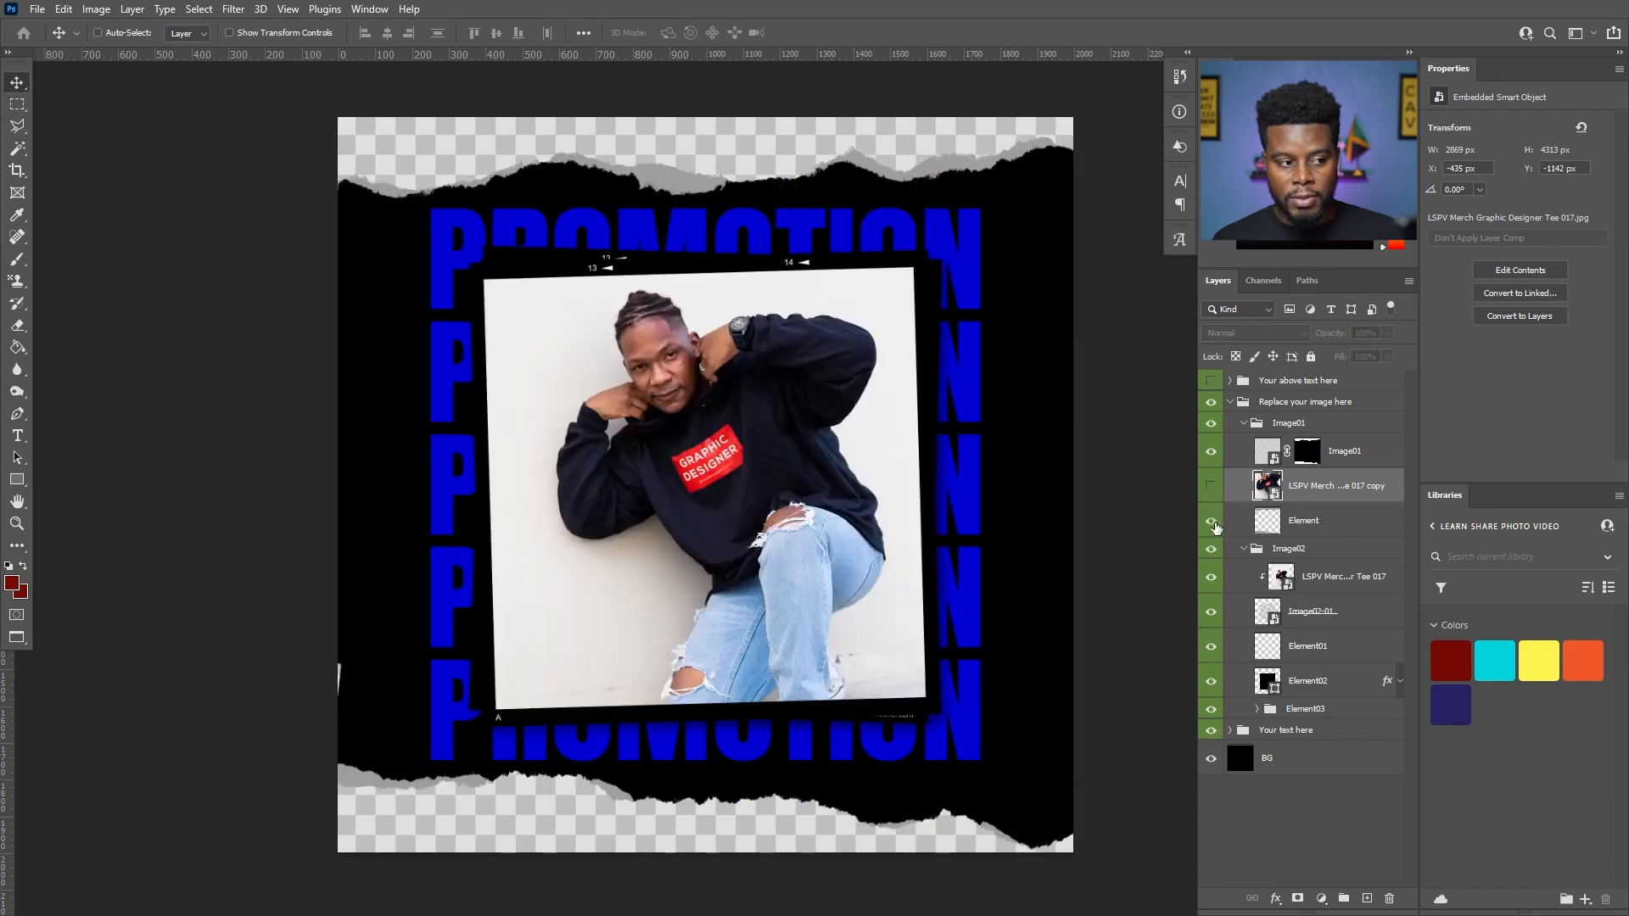
left_click_drag(1304, 490, 1272, 448)
left_click(1212, 452)
left_click(1217, 458)
left_click(1219, 459)
left_click(1222, 462)
- Clip the enlarged photo copy to the masked Image01 layer with a clipping mask
right_click(1302, 454)
left_click(1215, 459)
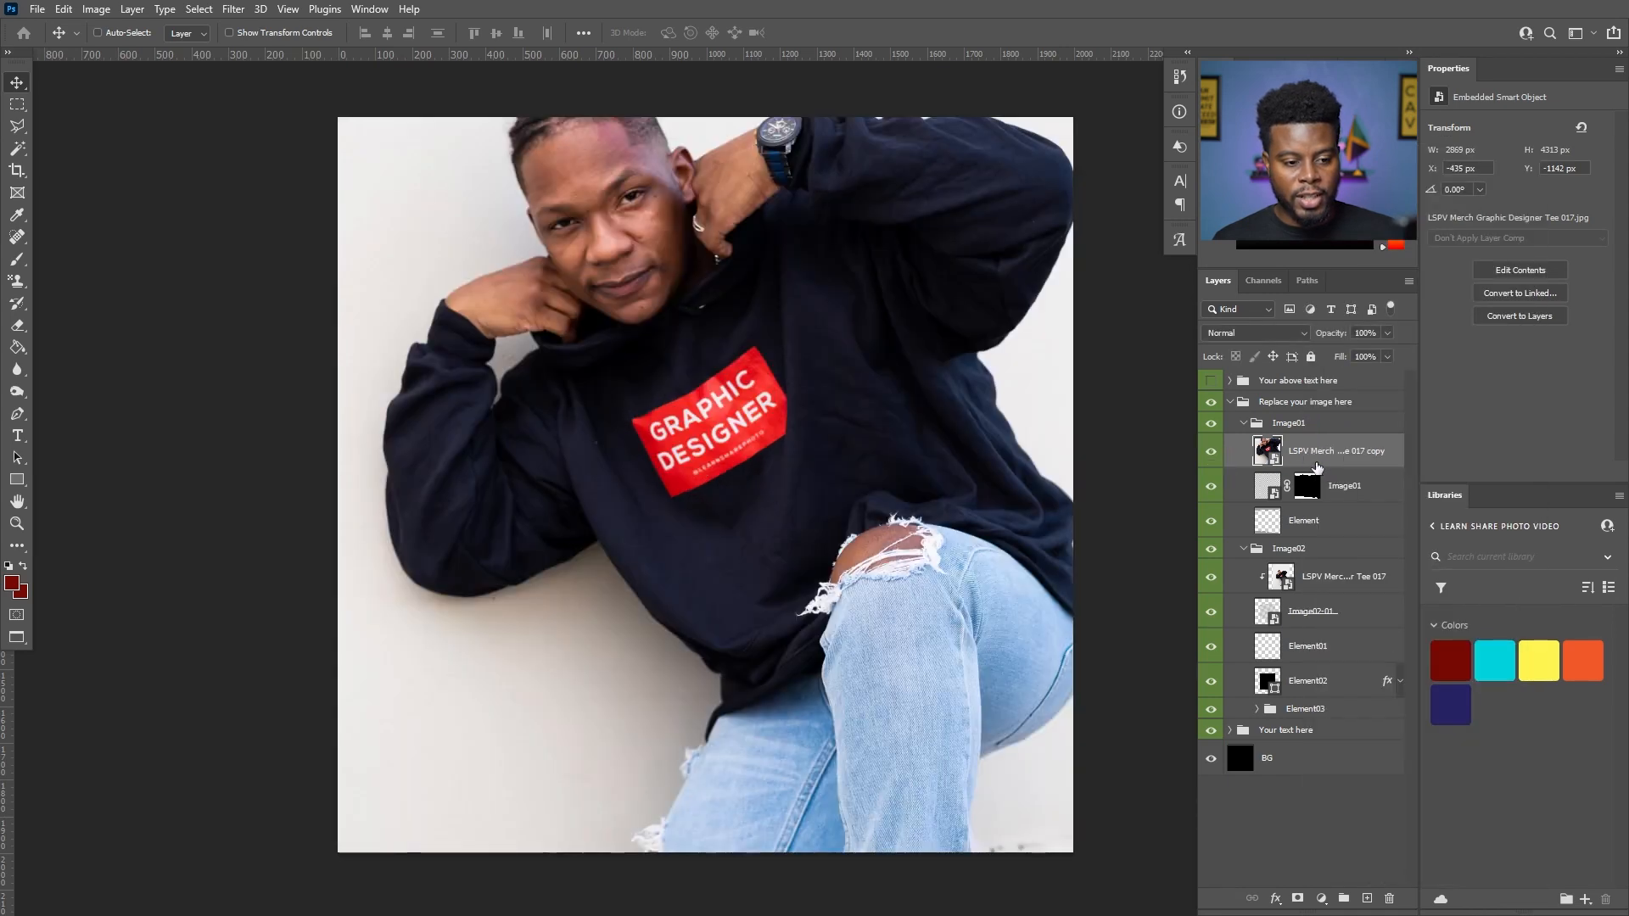
right_click(1315, 463)
left_click(1374, 526)
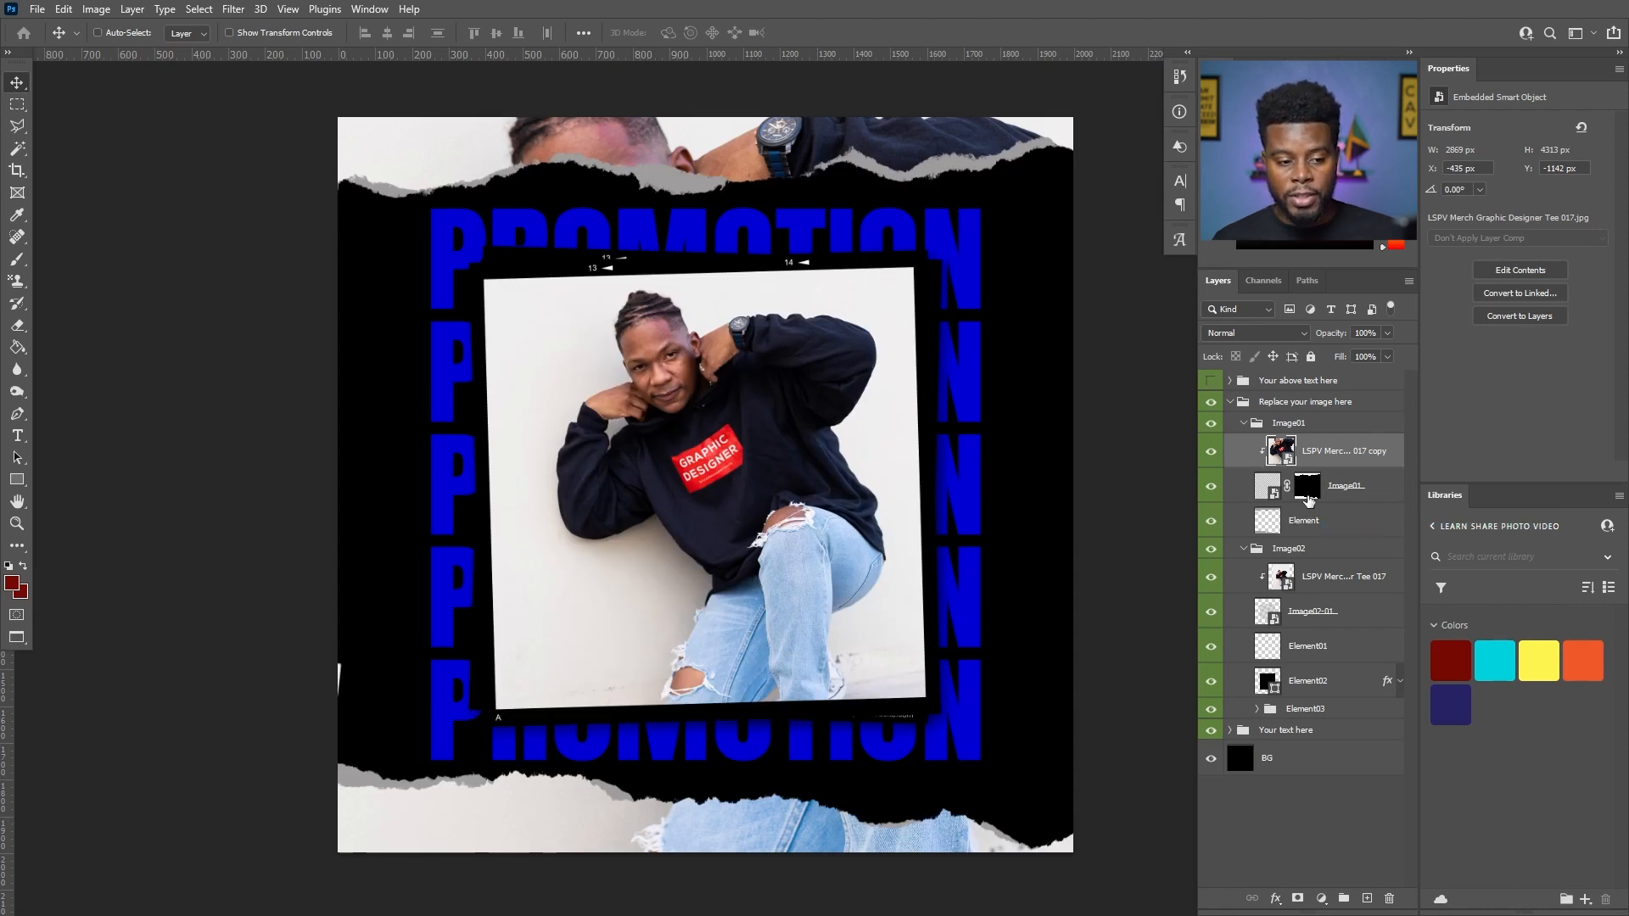
- Open the Image01 smart object's contents to inspect them, return to the post and toggle the enlarged photo copy's visibility
right_click(1352, 494)
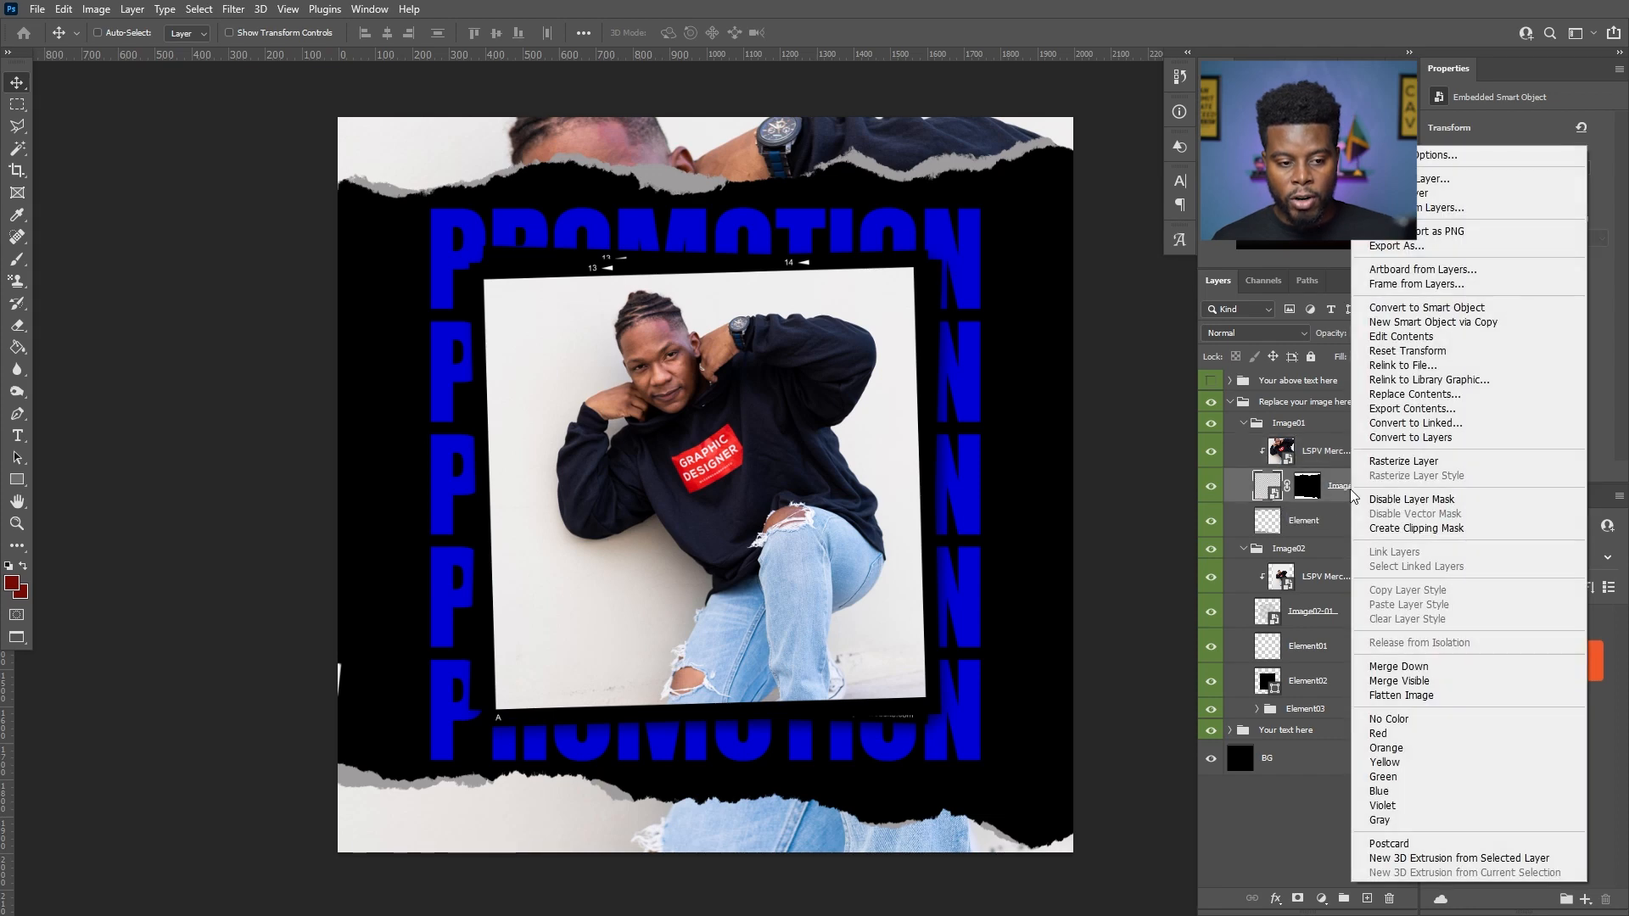
left_click(1401, 337)
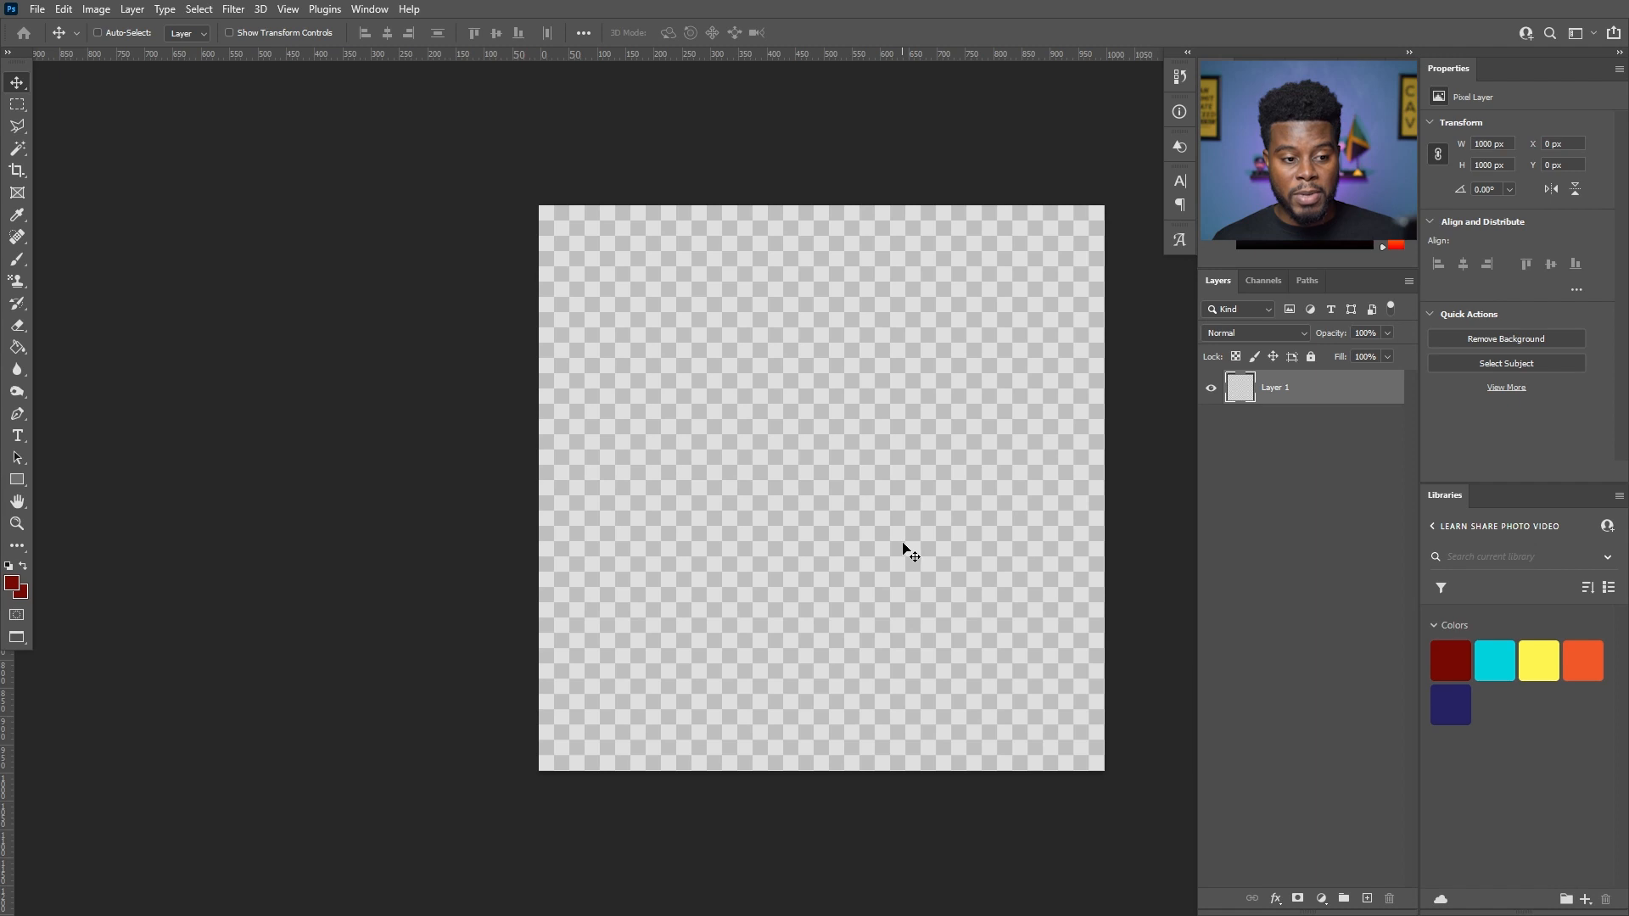
key("ctrl+a")
key("w")
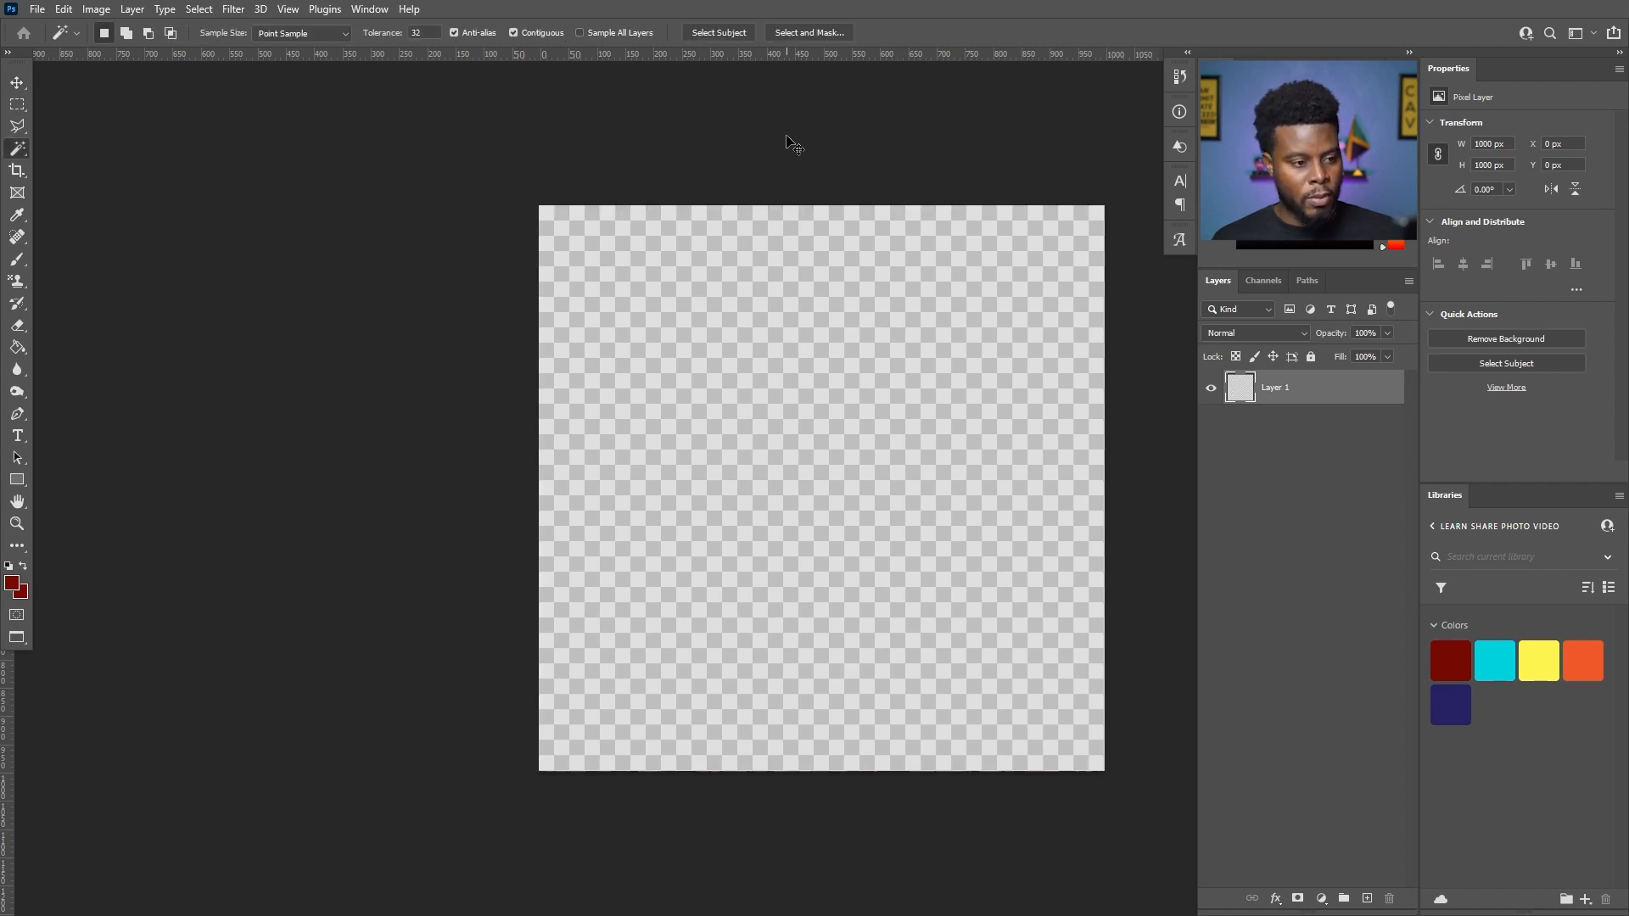
key("f")
key("f")
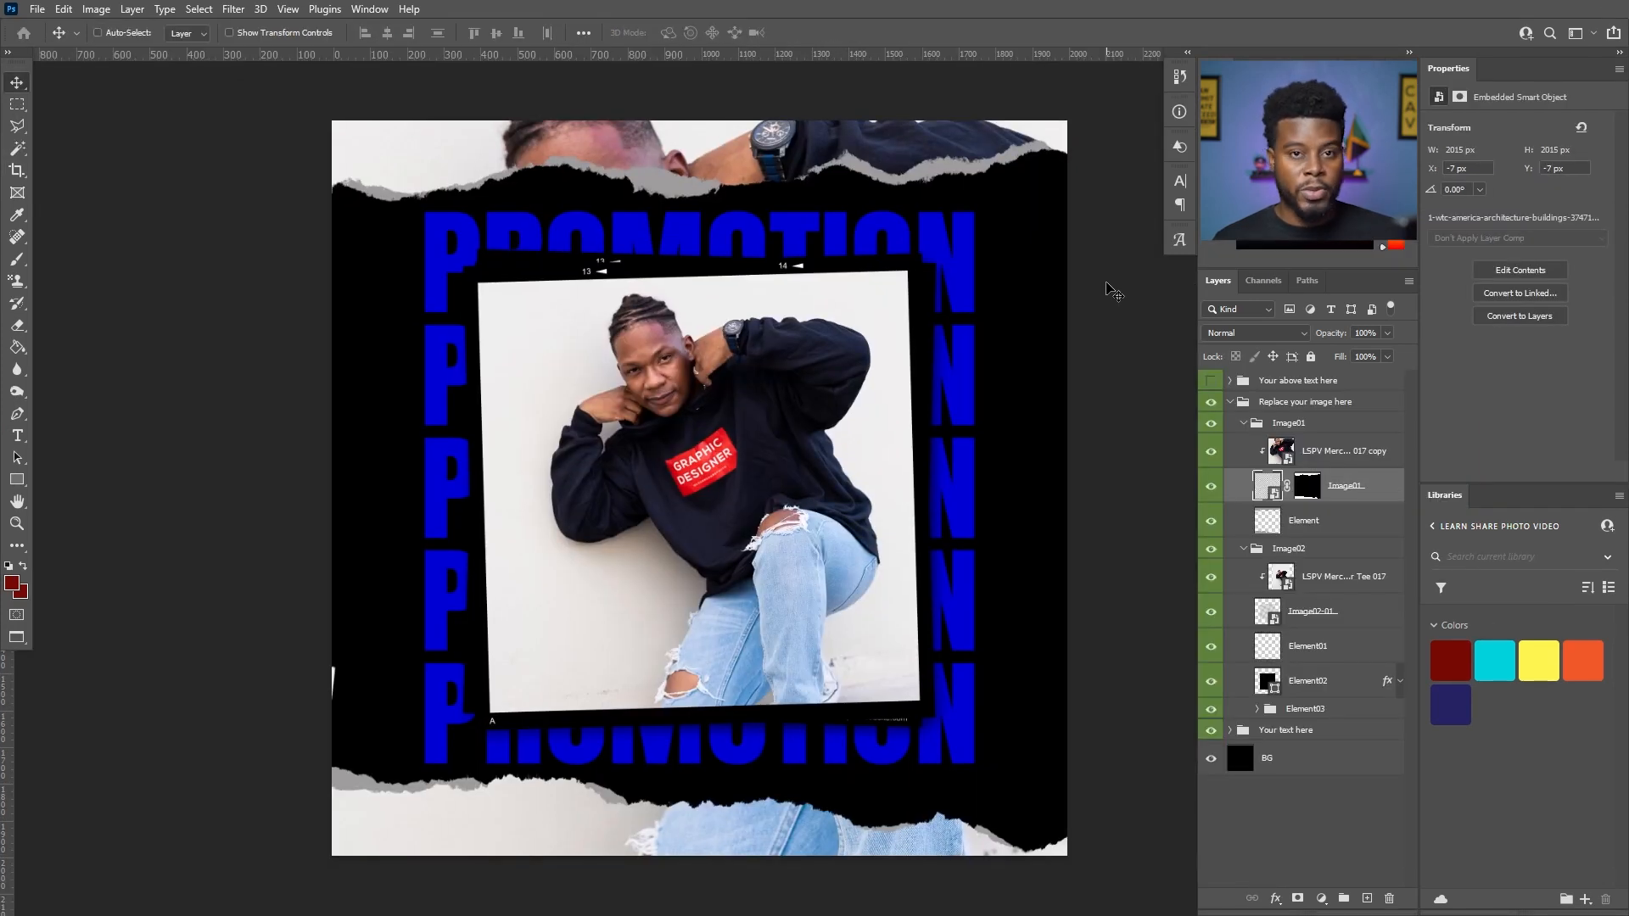
left_click(1212, 452)
left_click(1212, 454)
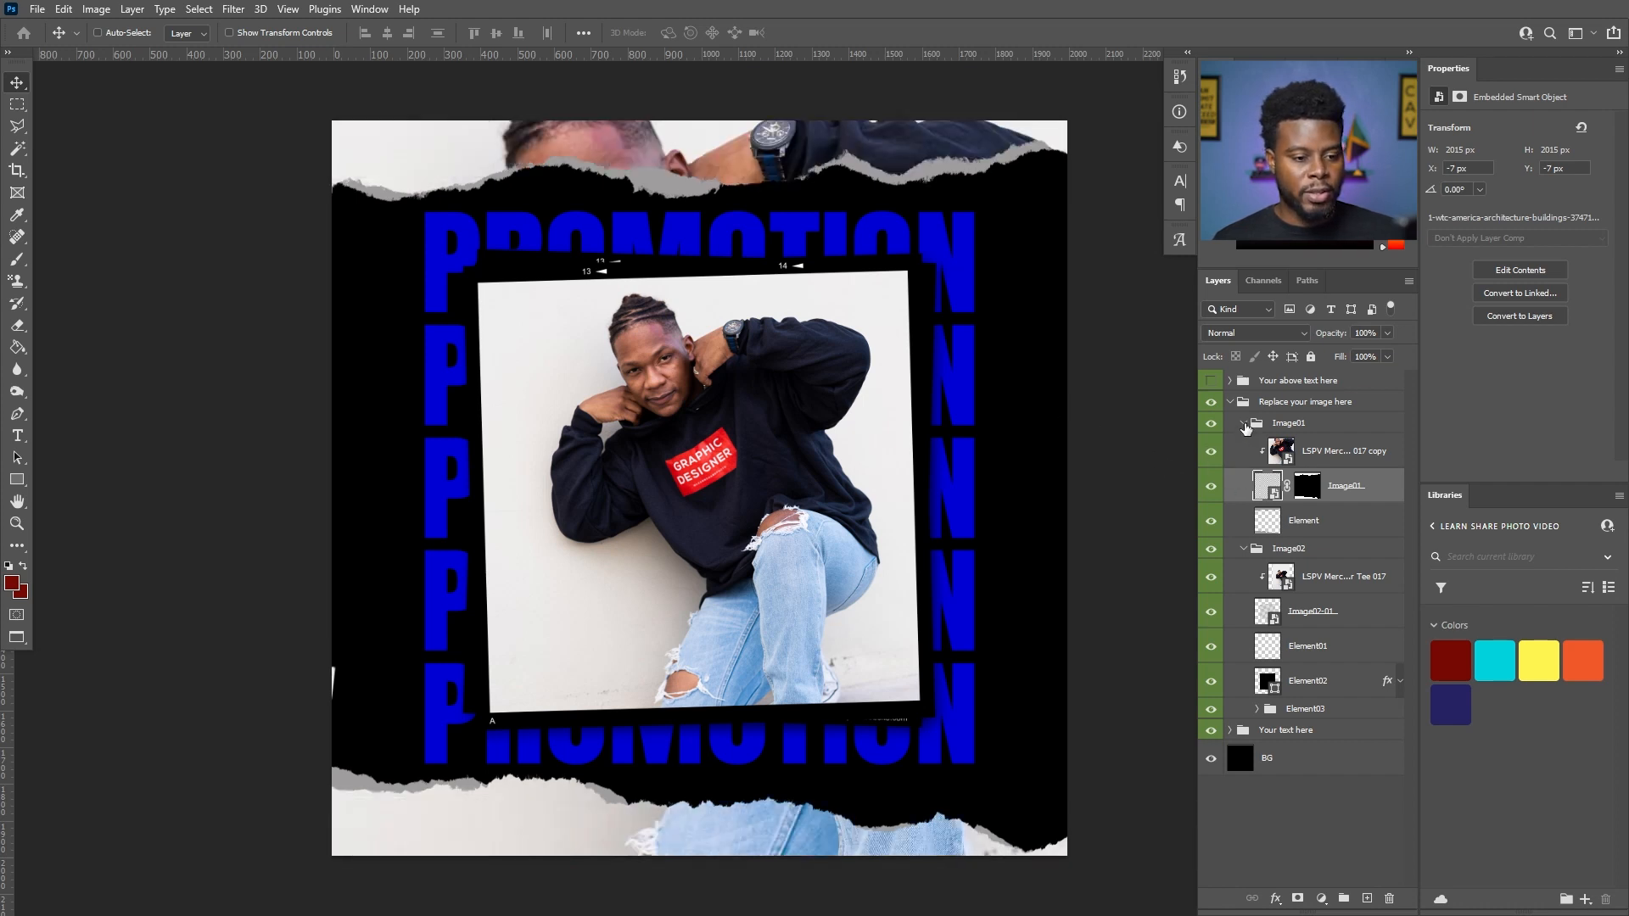
- Collapse the Image01, Image02 and "Replace your image here" groups and hide the whole image group
left_click(1244, 424)
left_click(1244, 446)
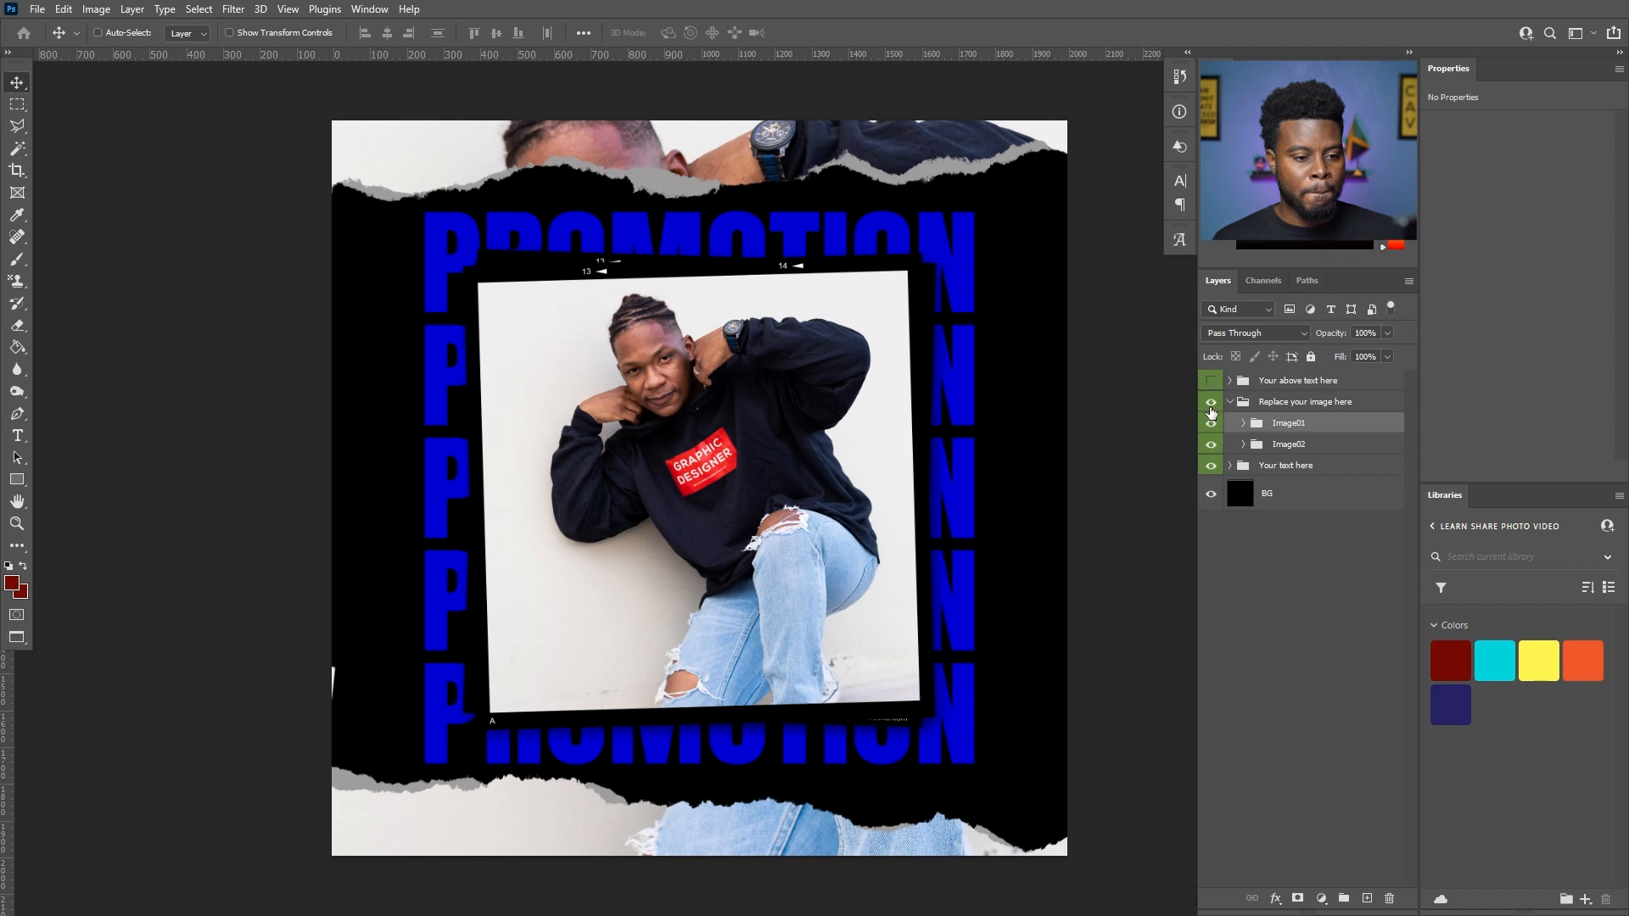
left_click(1220, 406)
left_click(1231, 404)
left_click(1211, 403)
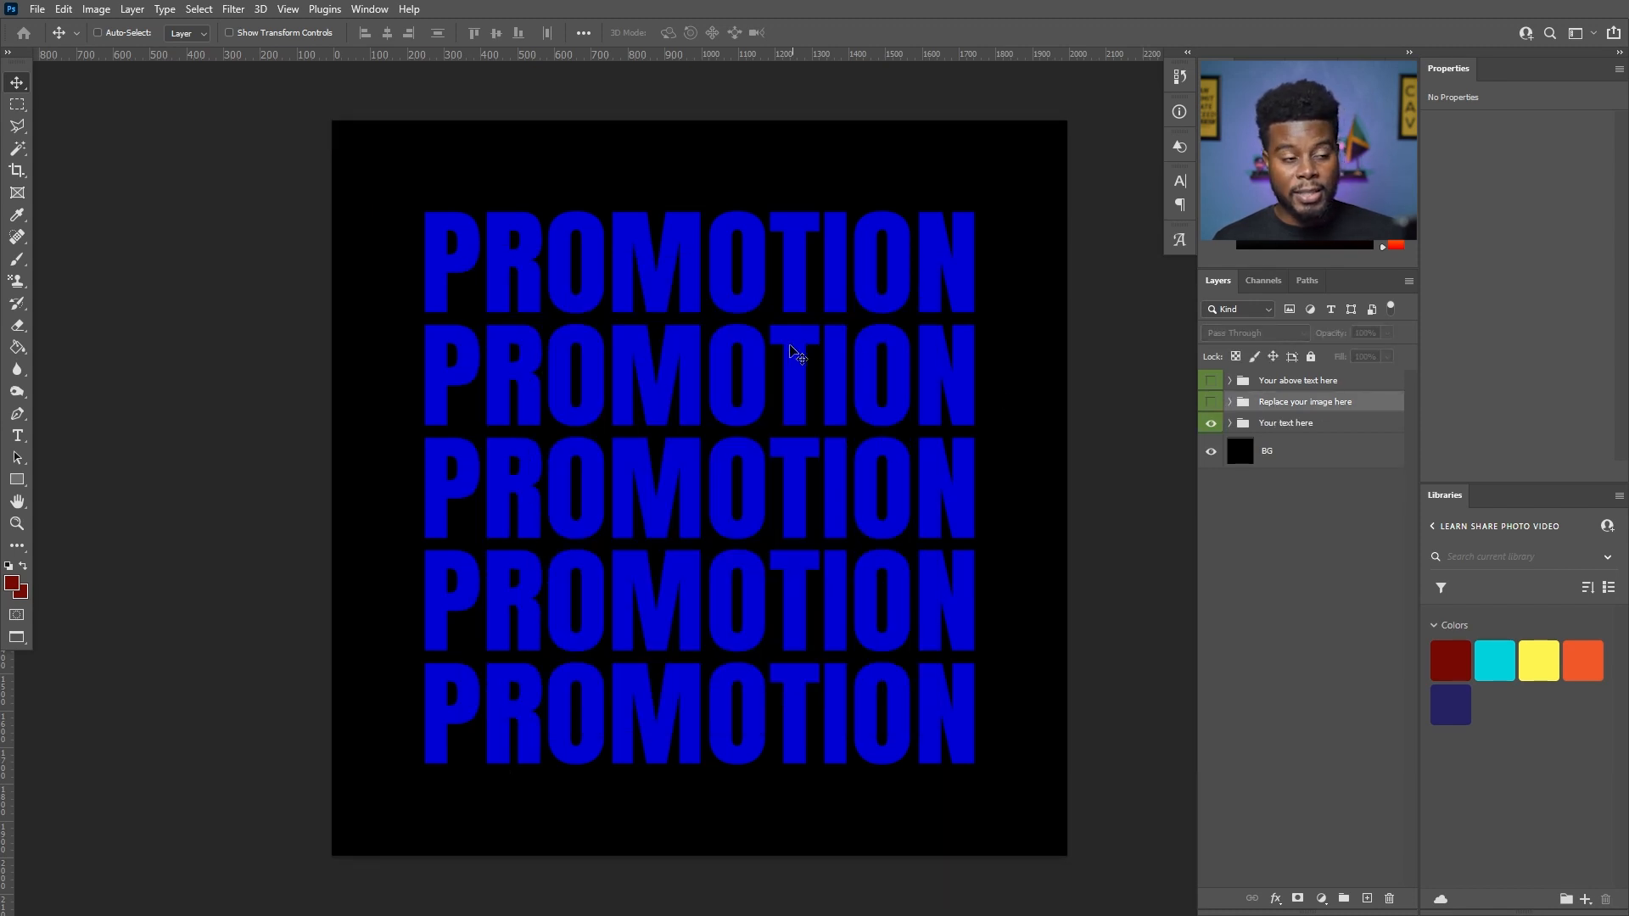
- Replace the first PROMOTION line with the text NEWNEWNEW
double_click(482, 258)
key("ctrl+a")
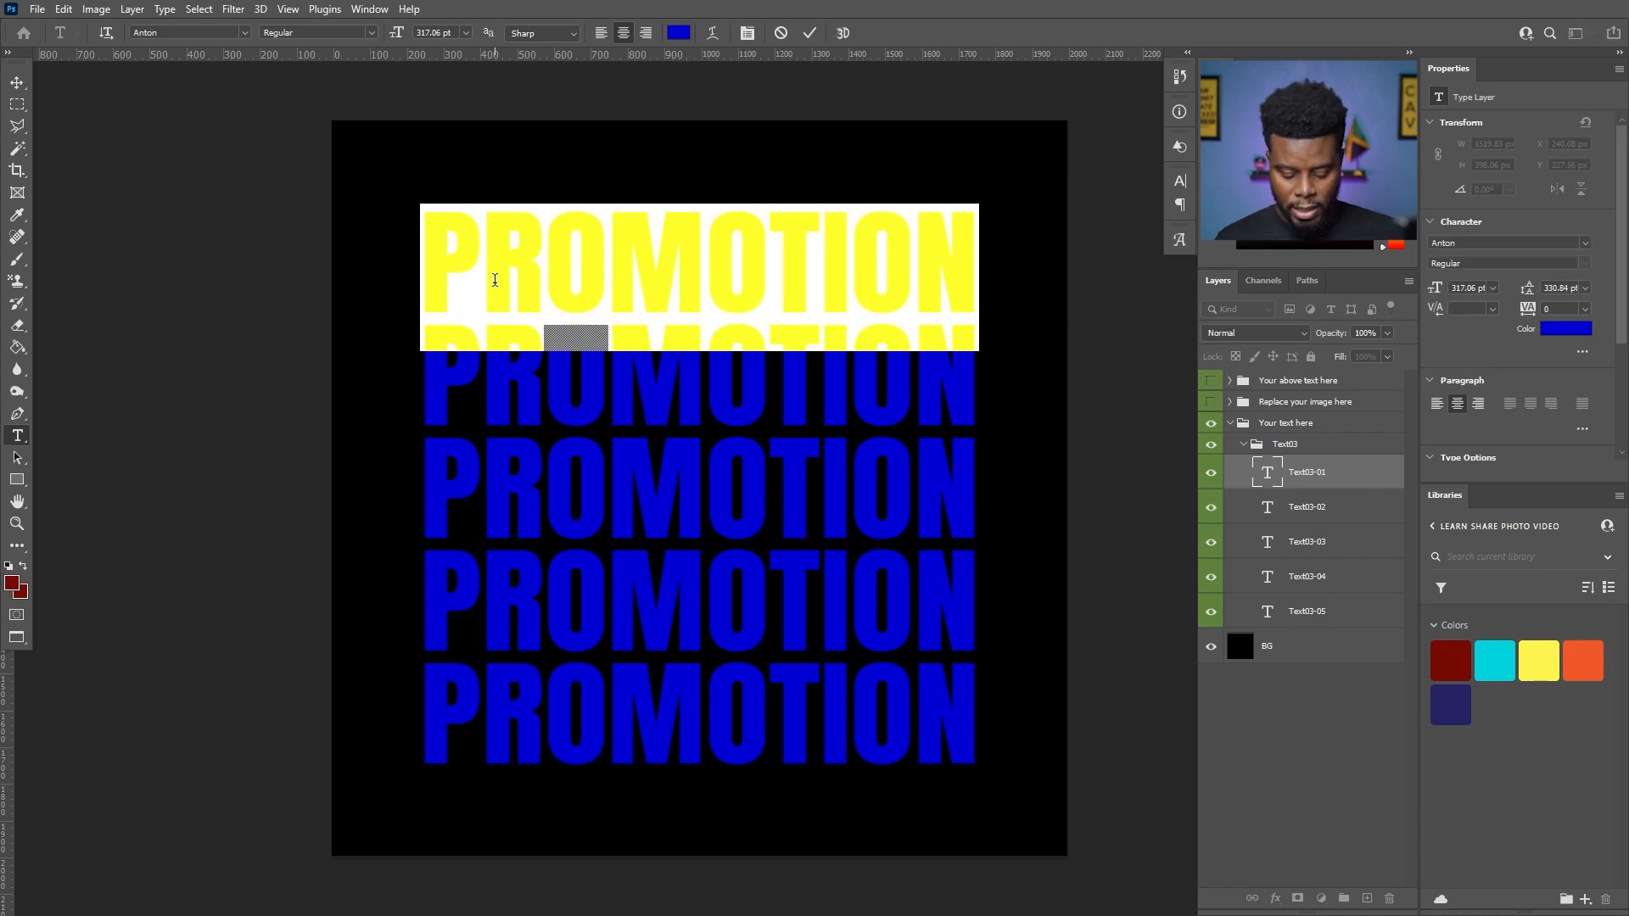
type("NEWNEWNEW")
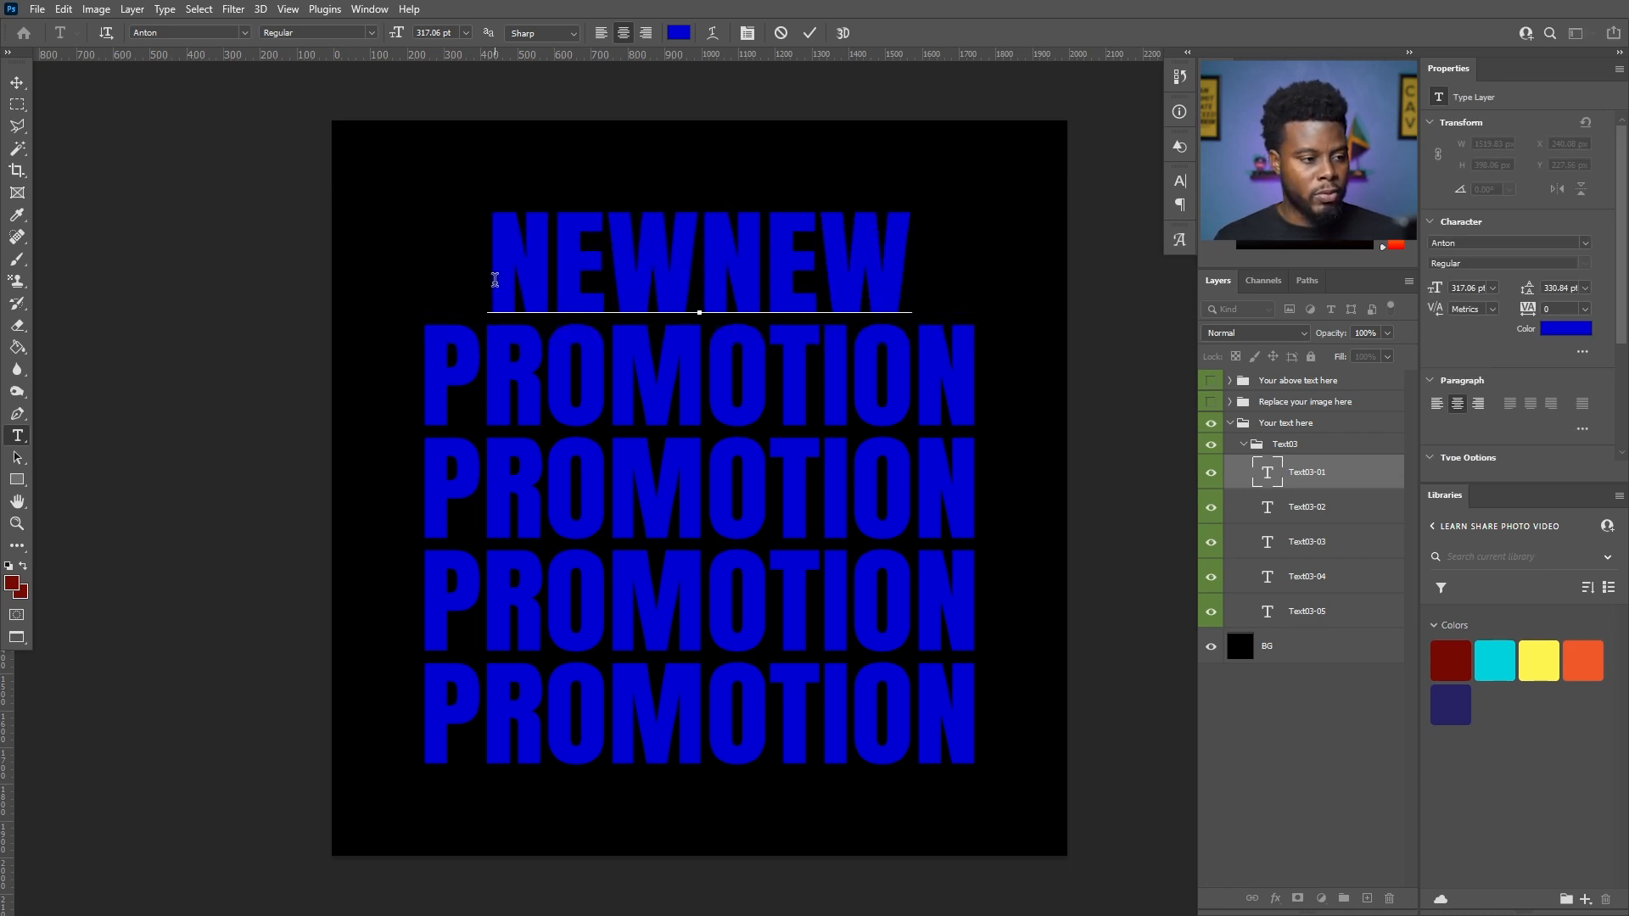
key("ctrl+Return")
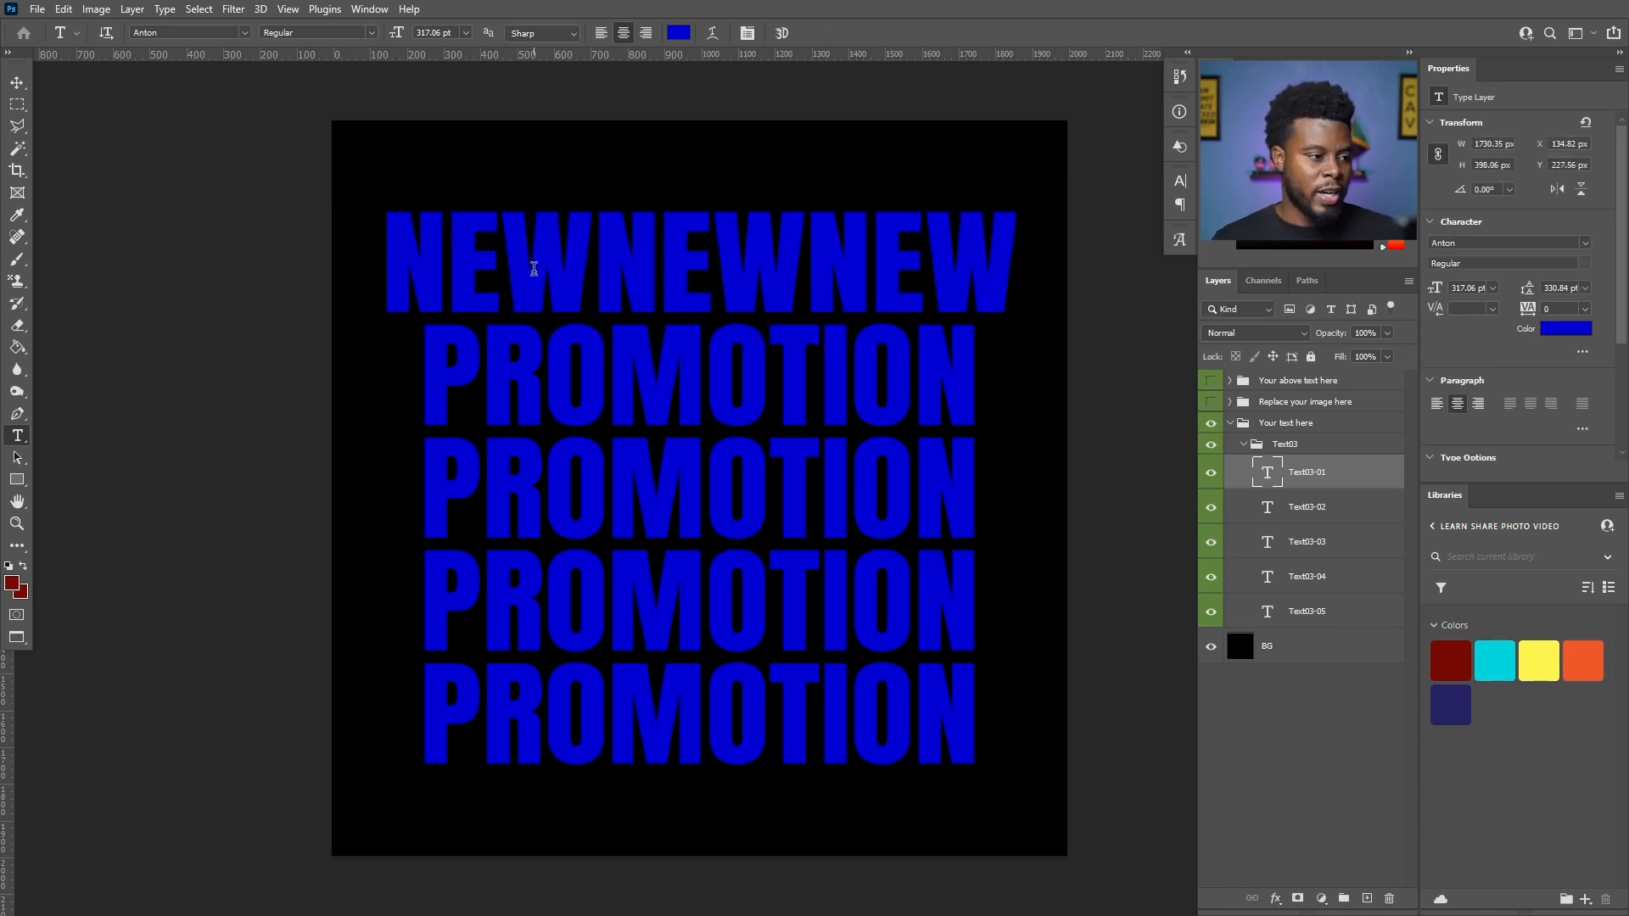
- Show the image group and recolour the first text line with the red sampled from the hoodie's label, #df0717
left_click(1450, 658)
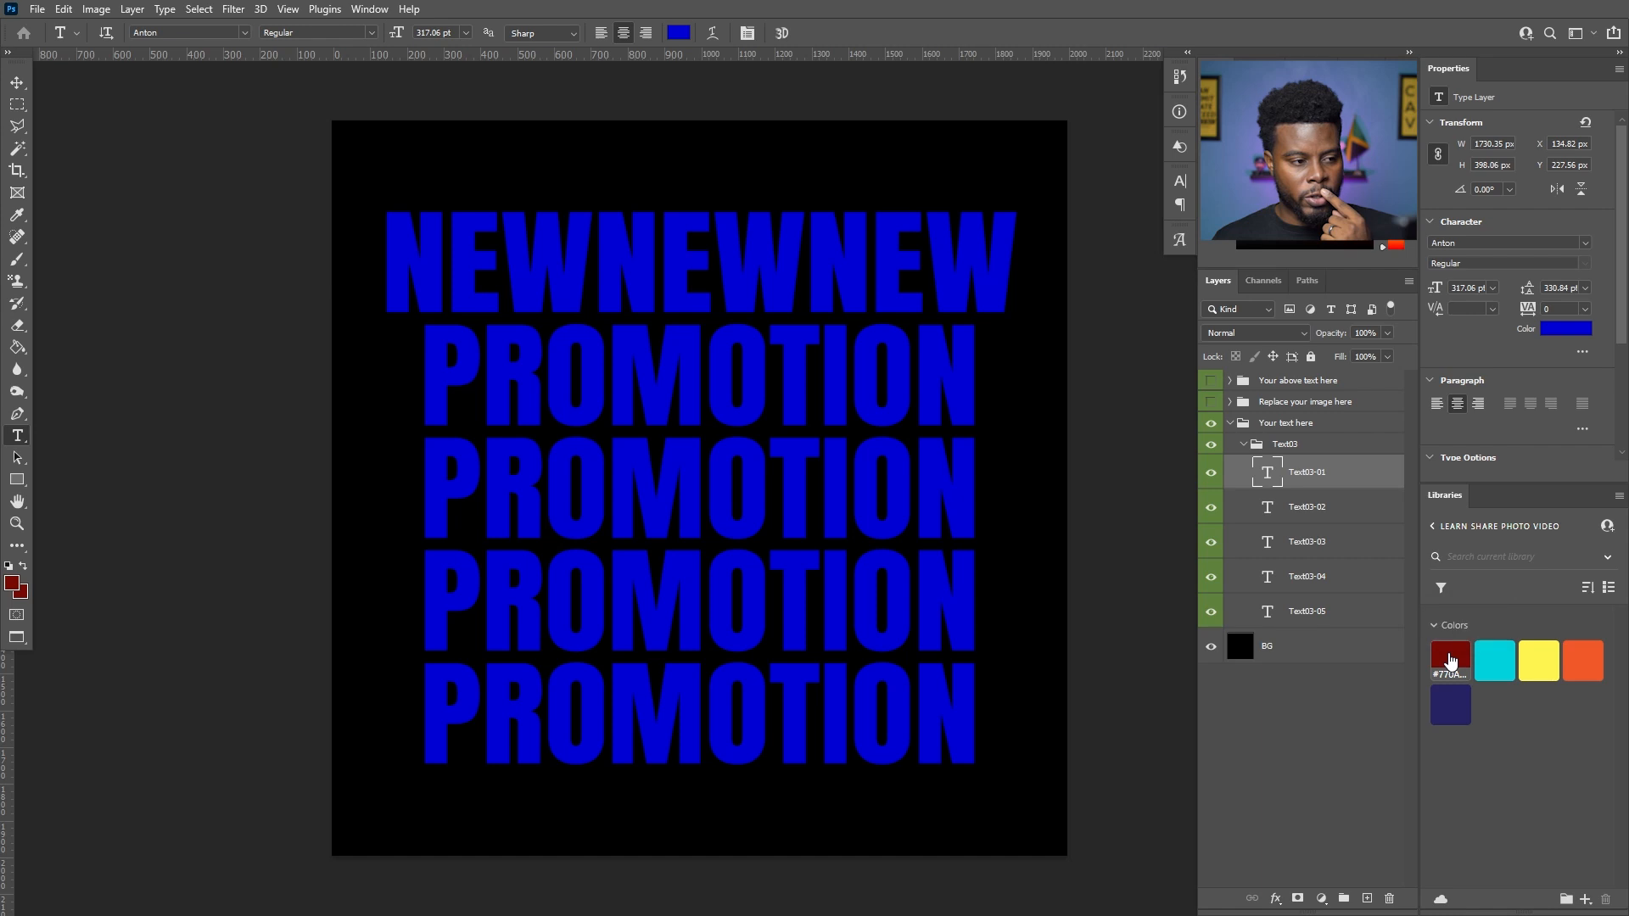
left_click(1211, 403)
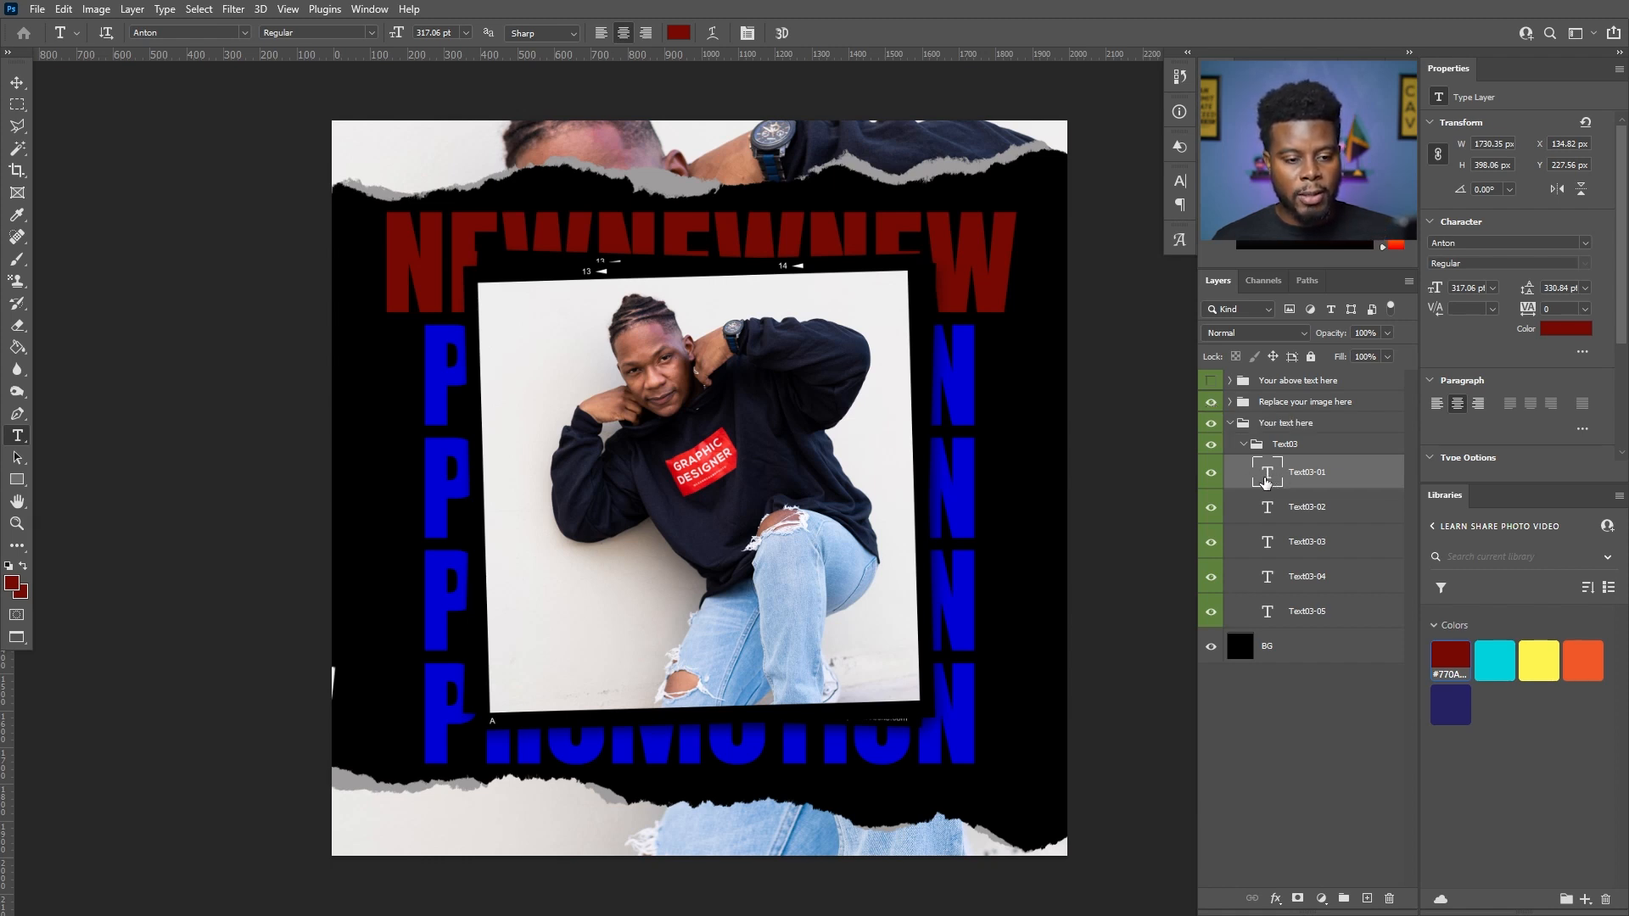
left_click(1212, 473)
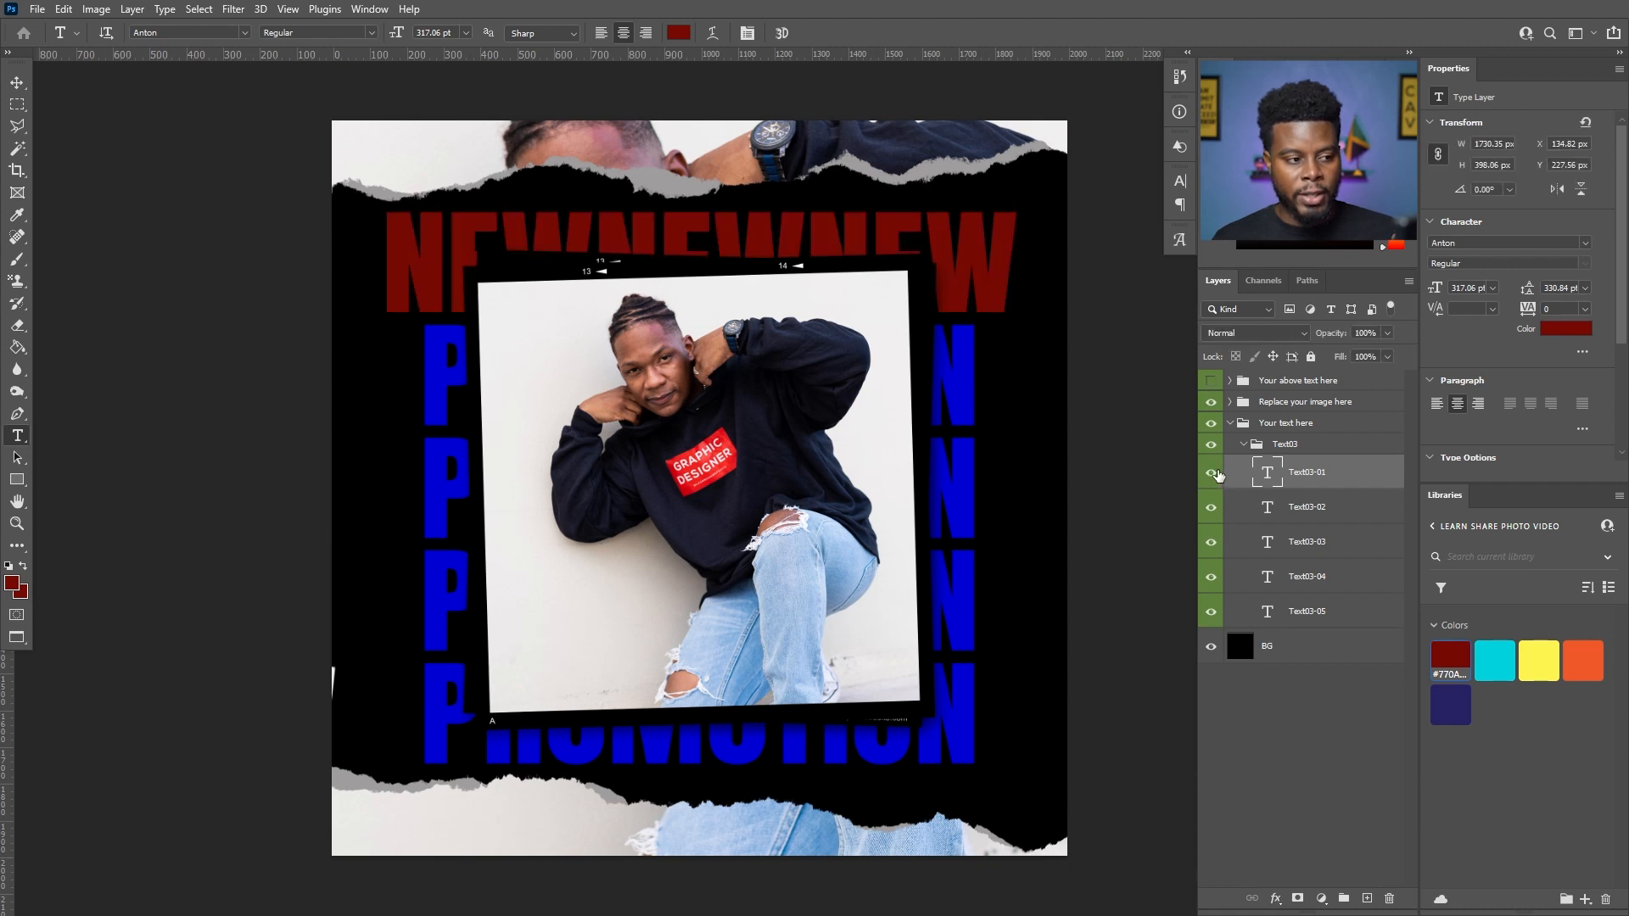
left_click(1559, 331)
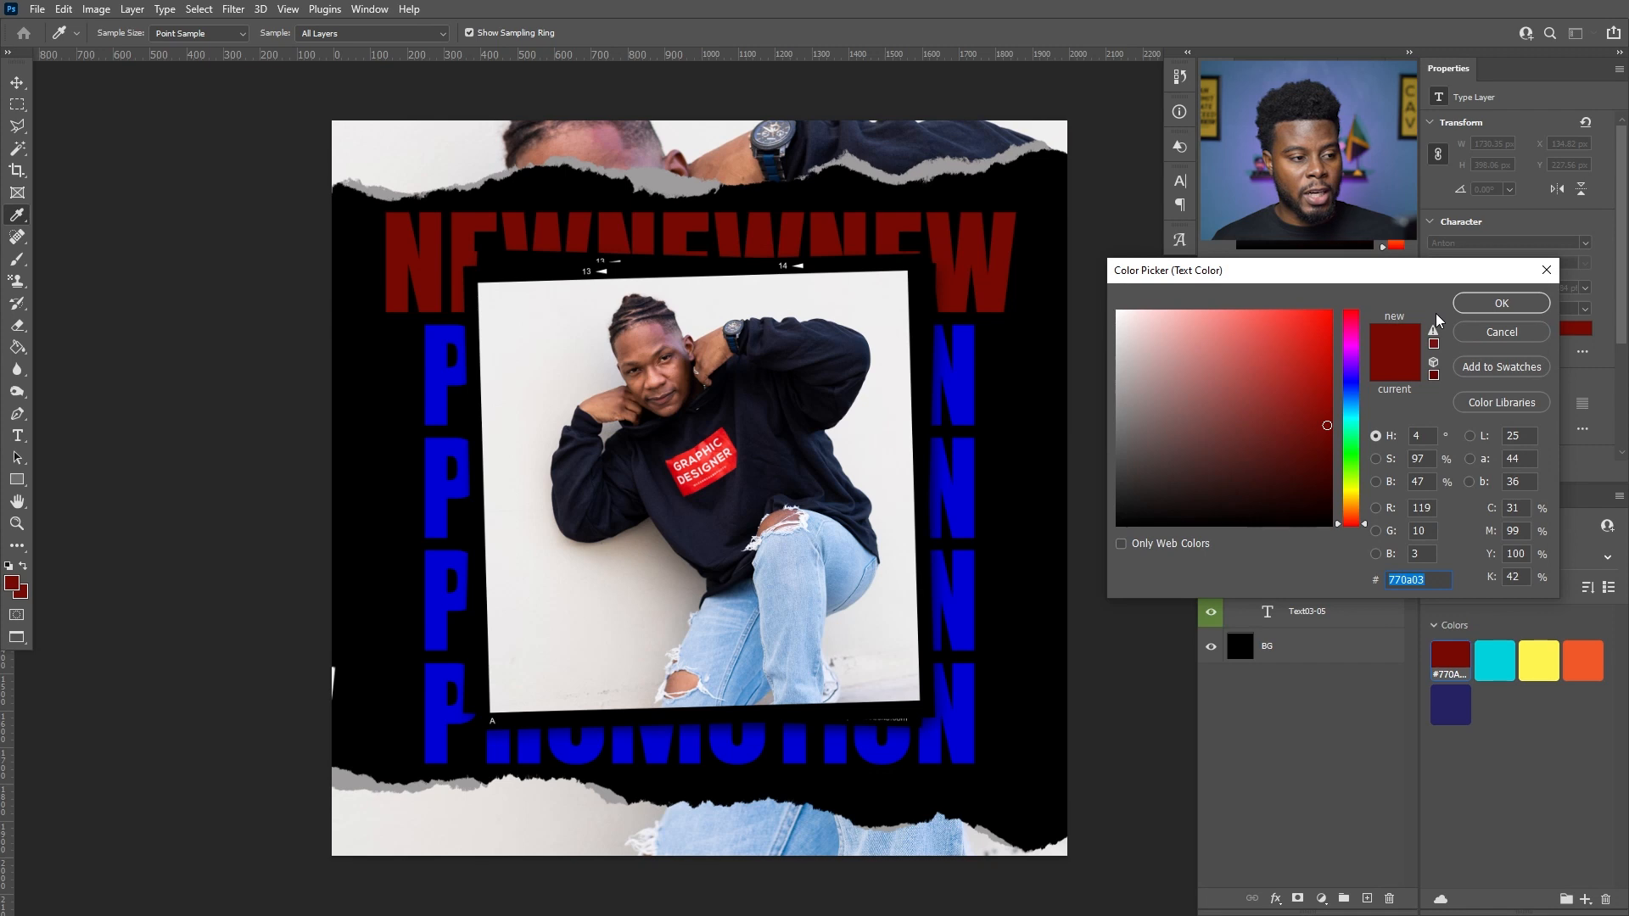
left_click(692, 481)
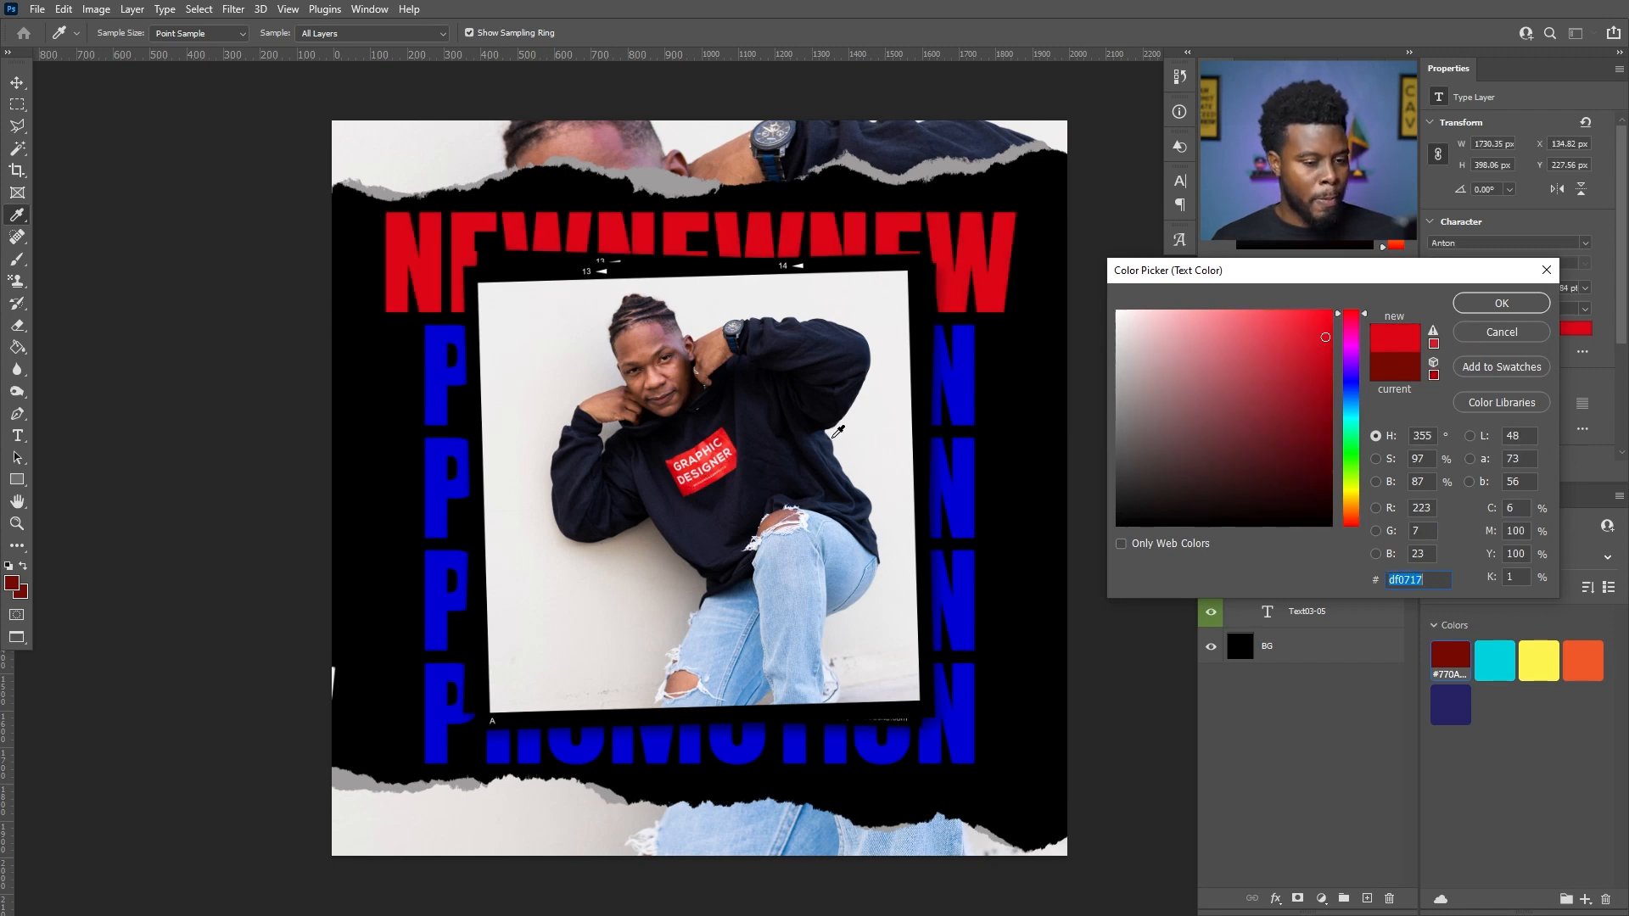
left_click(1520, 308)
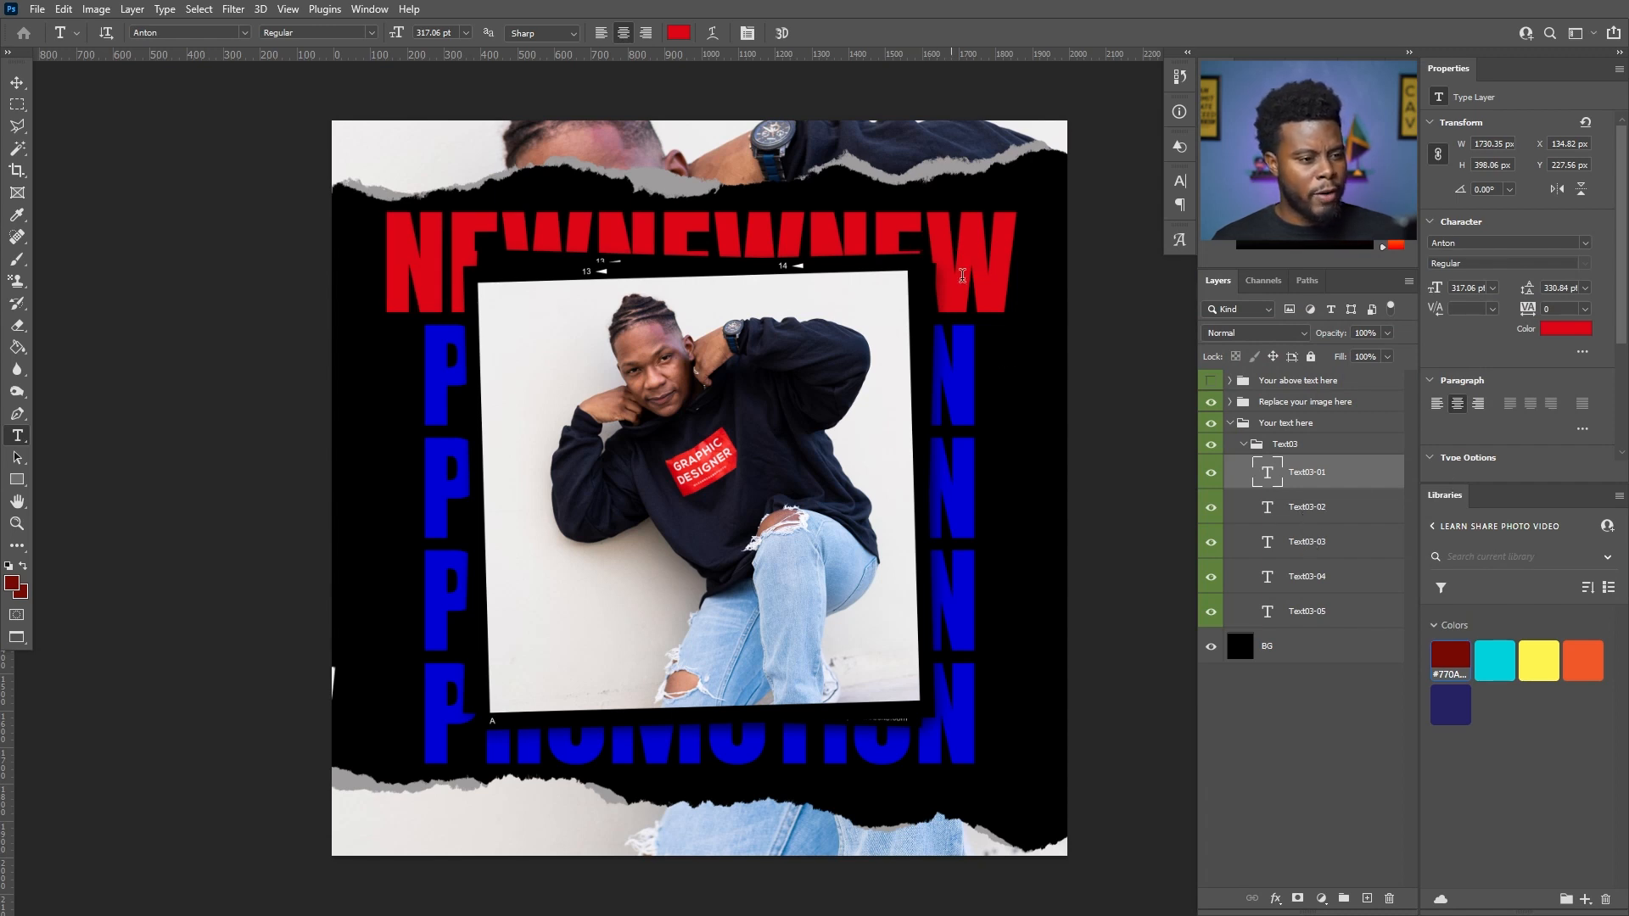
- Hide the image group and copy the NEWNEWNEW text of the first line
left_click(1309, 517)
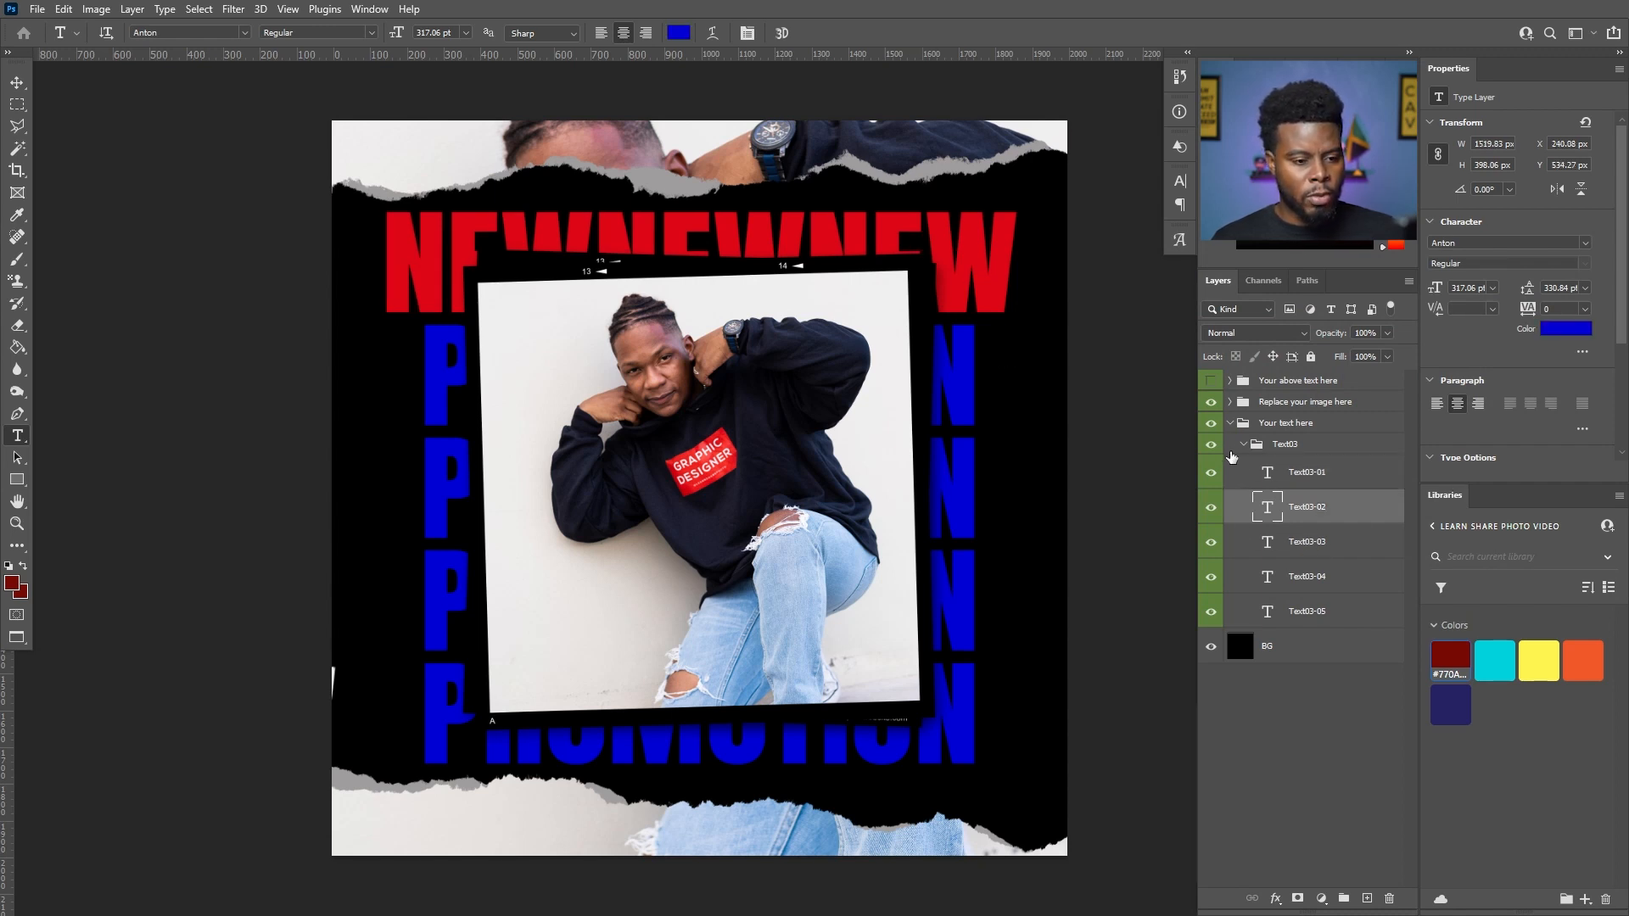
left_click(1212, 404)
left_click(859, 367)
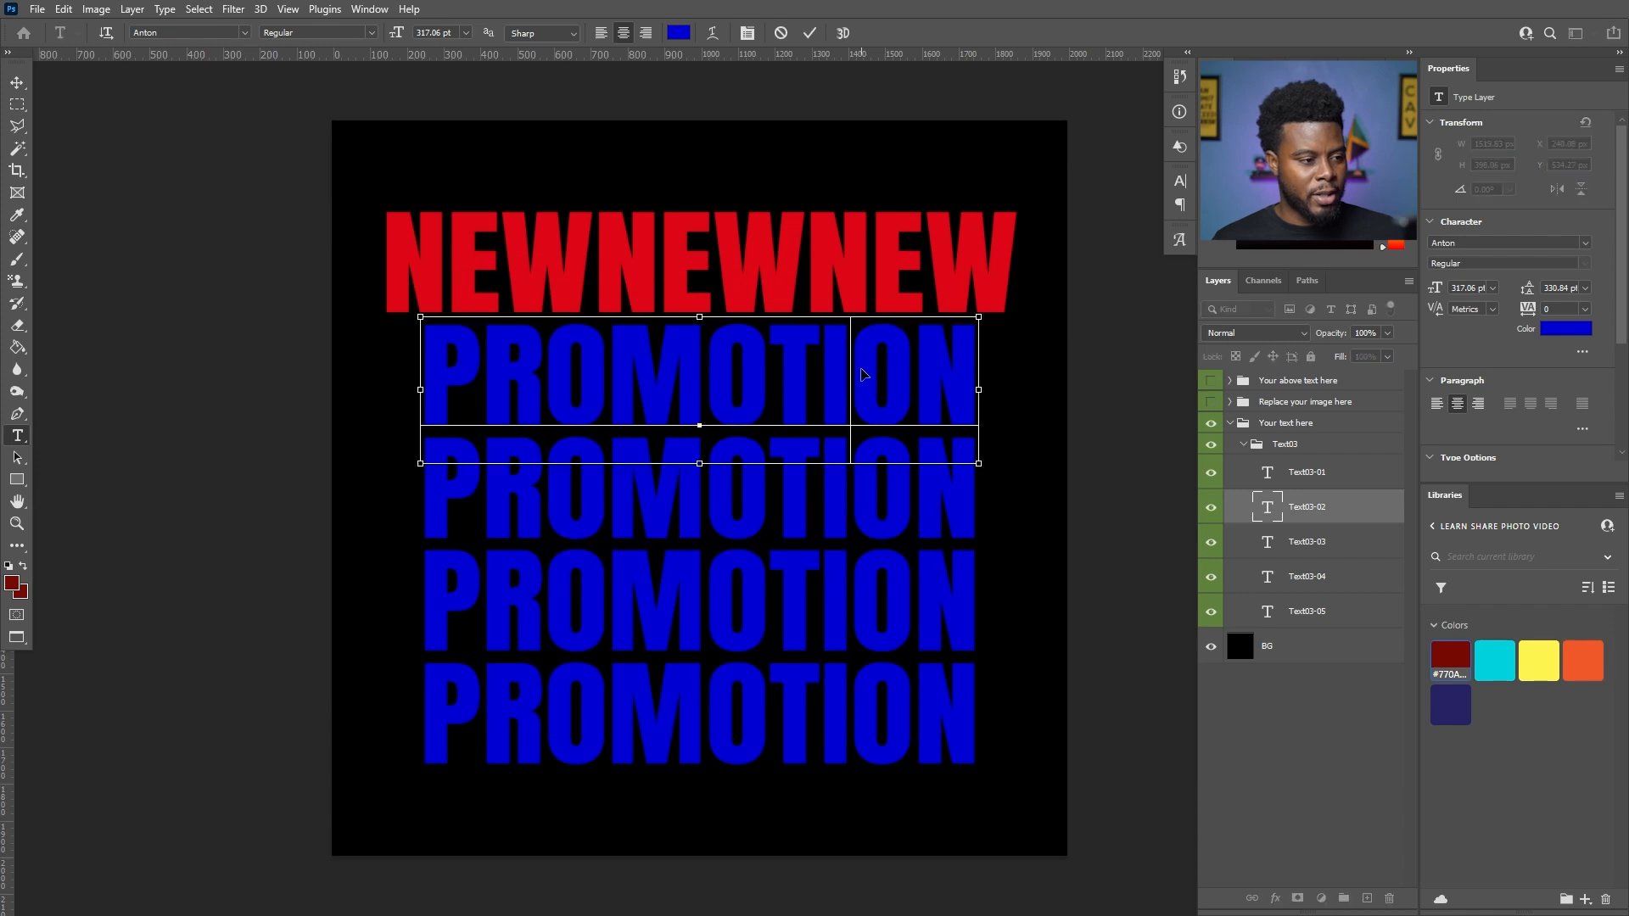
left_click(769, 268)
key("ctrl+a")
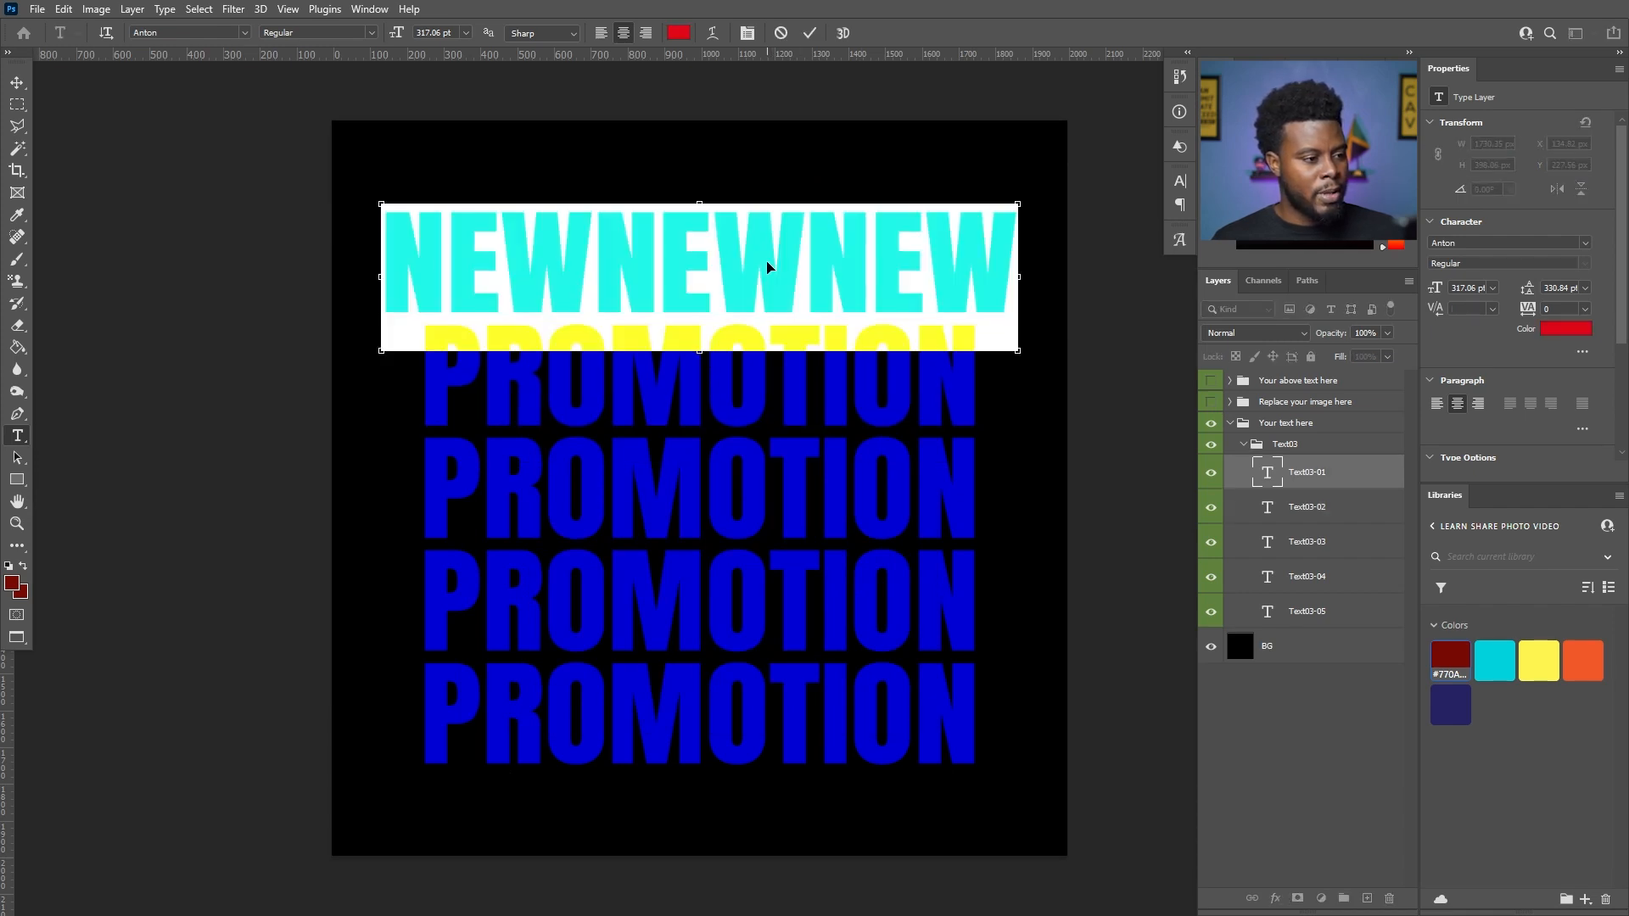
left_click(768, 259)
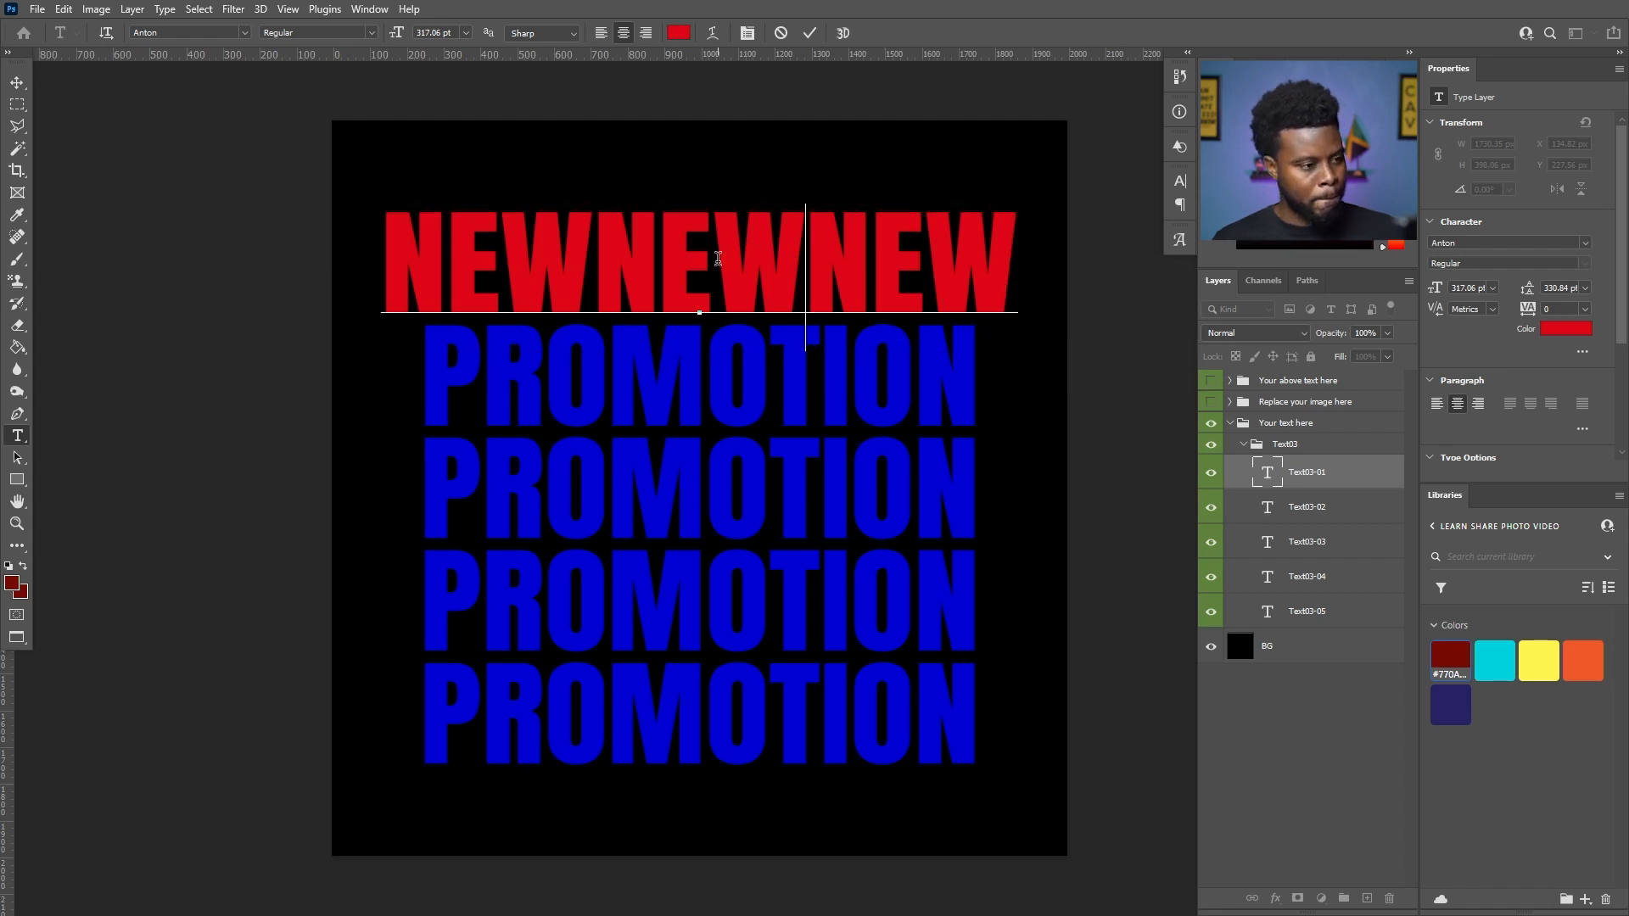
key("ctrl+Return")
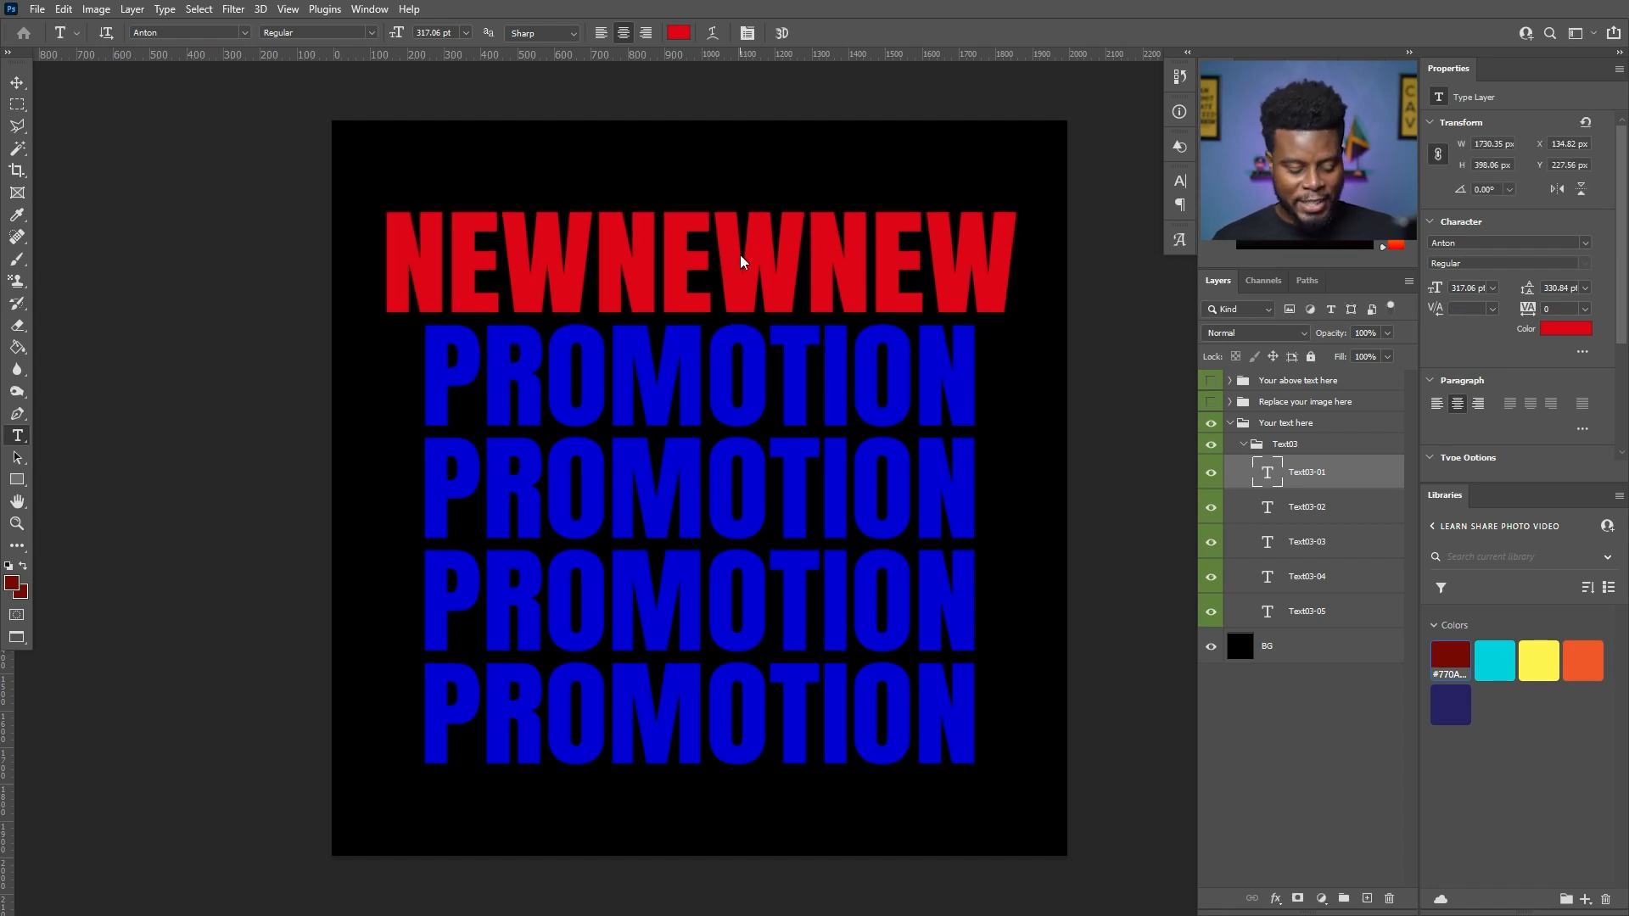
left_click(735, 251)
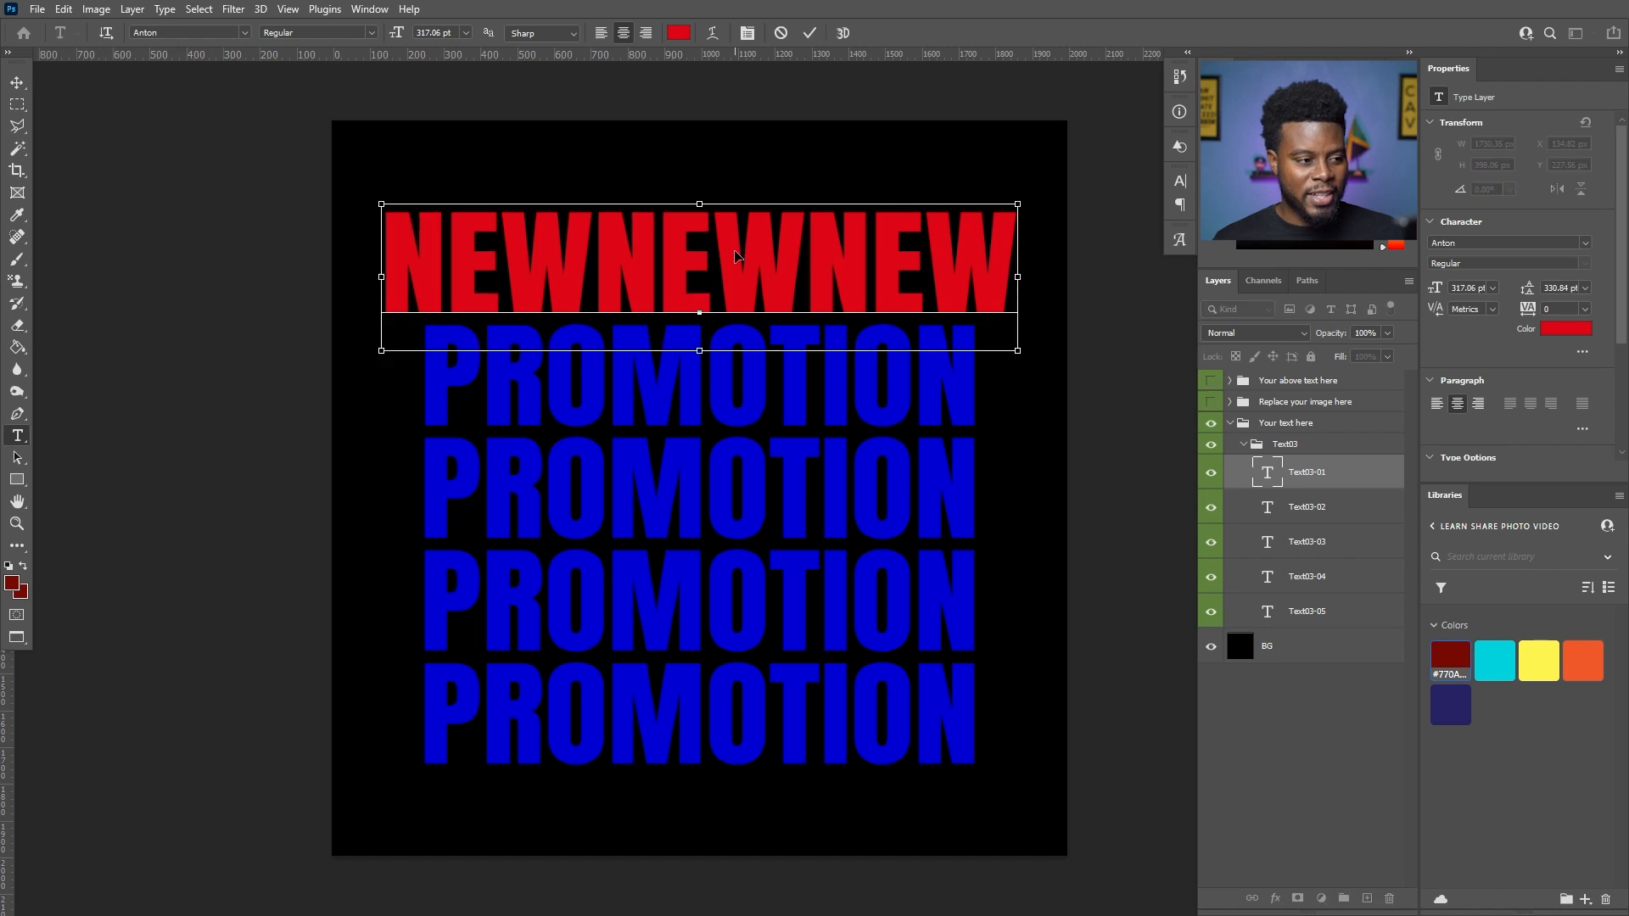
key("ctrl+a")
key("ctrl+c")
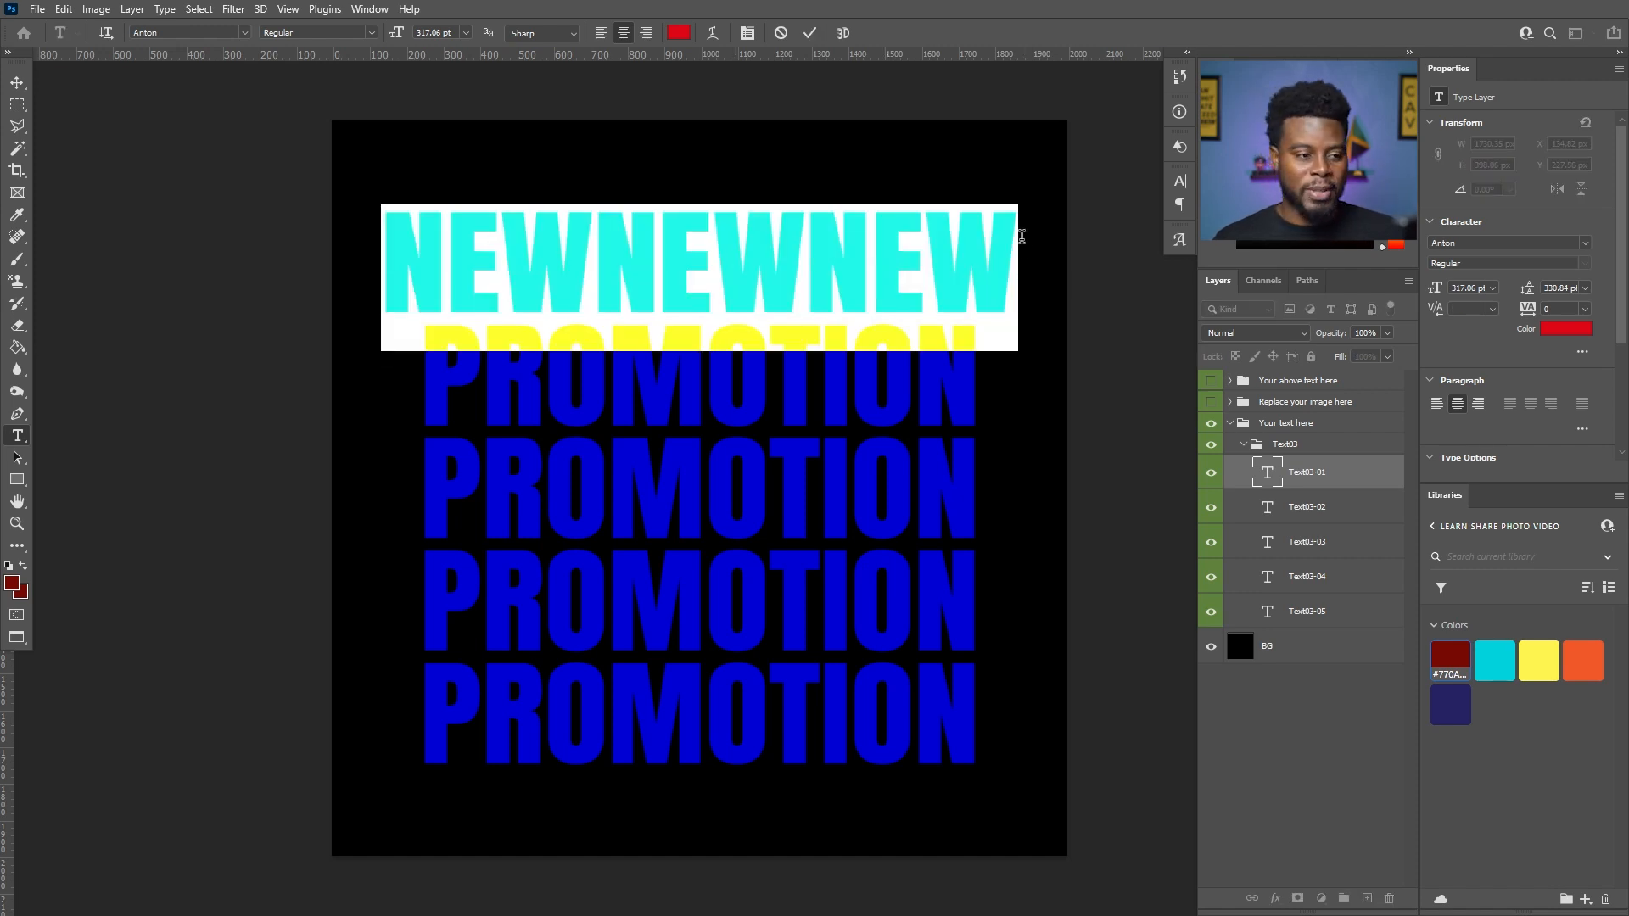
key("ctrl+Return")
- Replace the second and third PROMOTION lines with the copied red NEWNEWNEW text
left_click(734, 384)
key("ctrl+a")
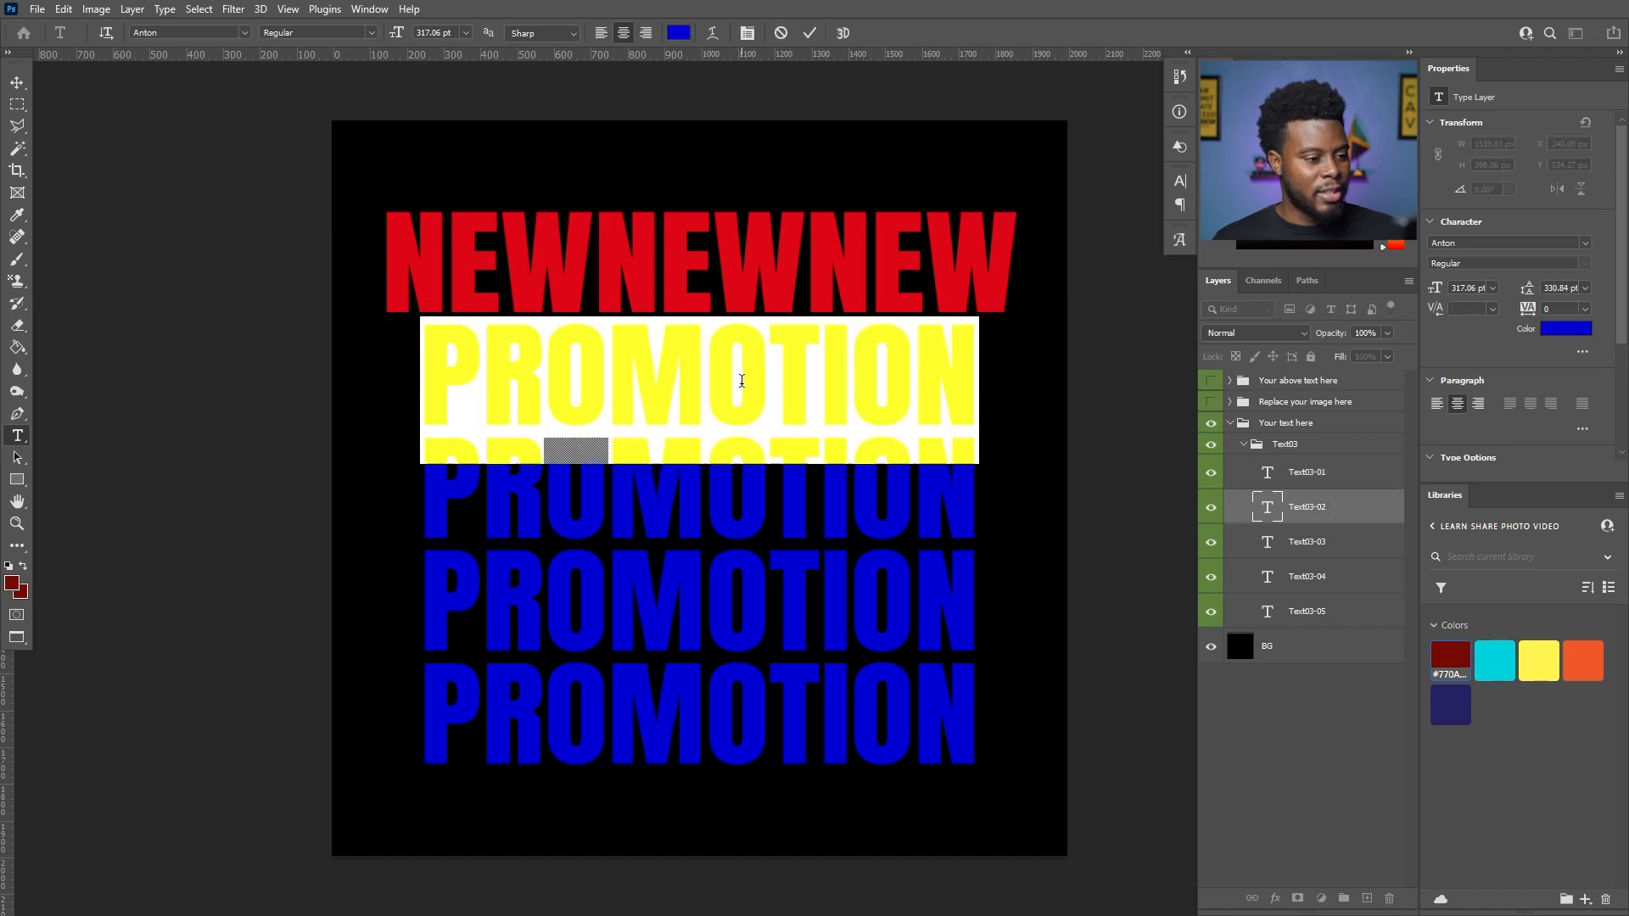
key("ctrl+v")
key("ctrl+Return")
left_click(806, 467)
key("ctrl+a")
key("ctrl+v")
key("ctrl+Return")
- Replace the fourth and fifth PROMOTION lines with the copied red NEWNEWNEW text
left_click(870, 603)
key("ctrl+a")
key("ctrl+v")
key("ctrl+Return")
left_click(879, 687)
key("ctrl+a")
key("ctrl+v")
key("ctrl+Return")
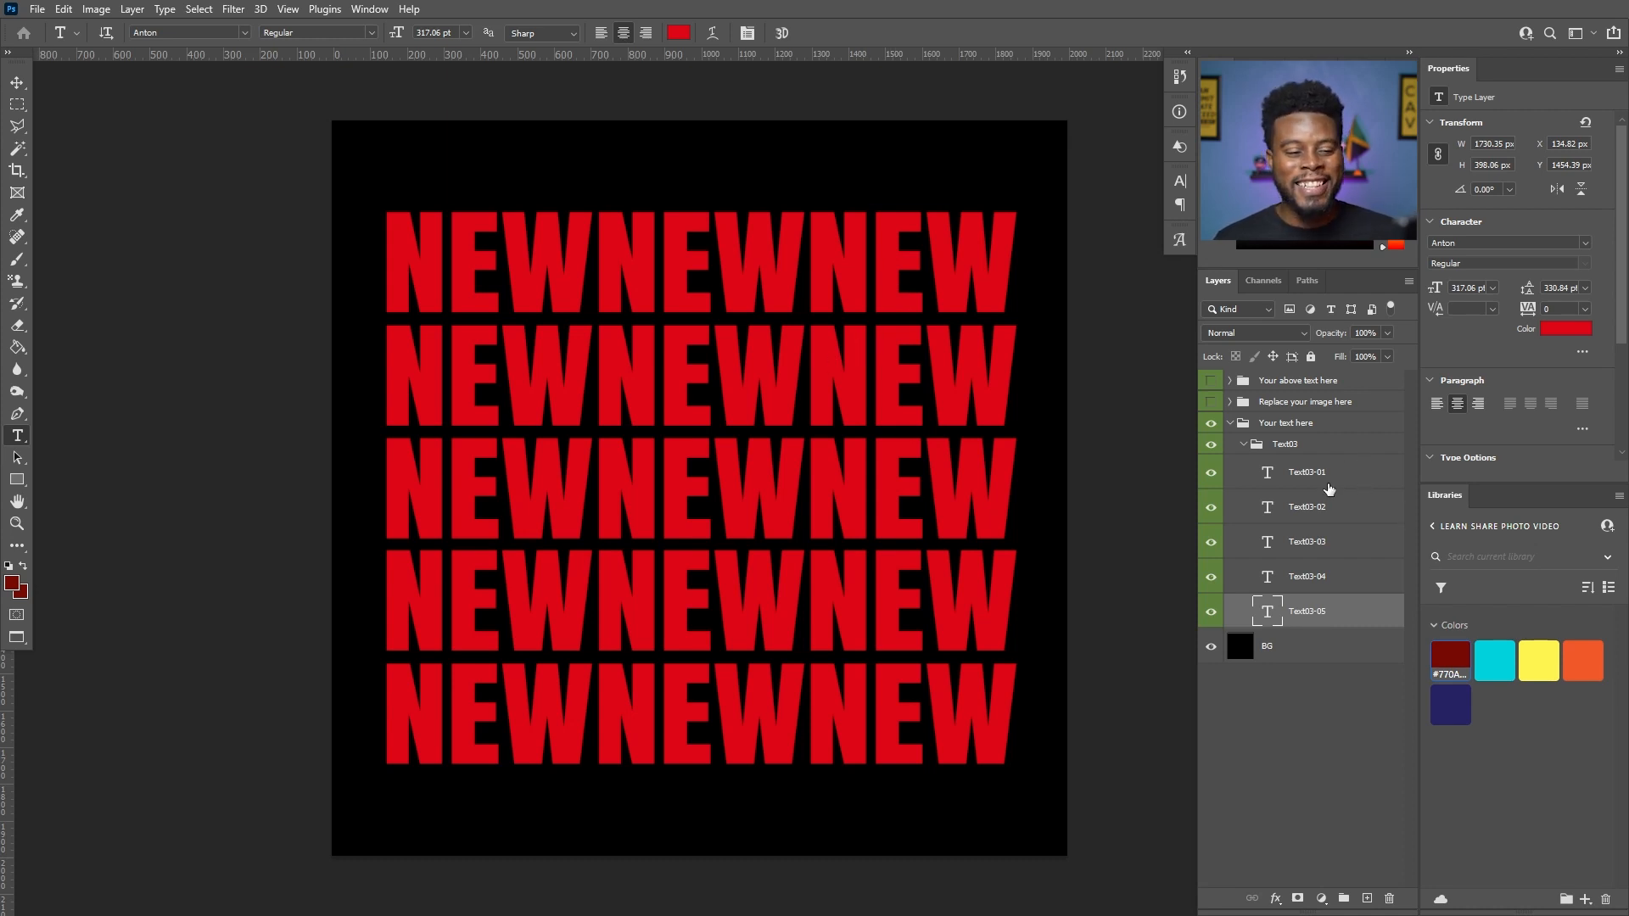
- Recolour the second and fourth text lines, Text03-02 and Text03-04, to white
left_click(1307, 473)
left_click(1211, 474)
left_click(1210, 473)
left_click(1302, 513)
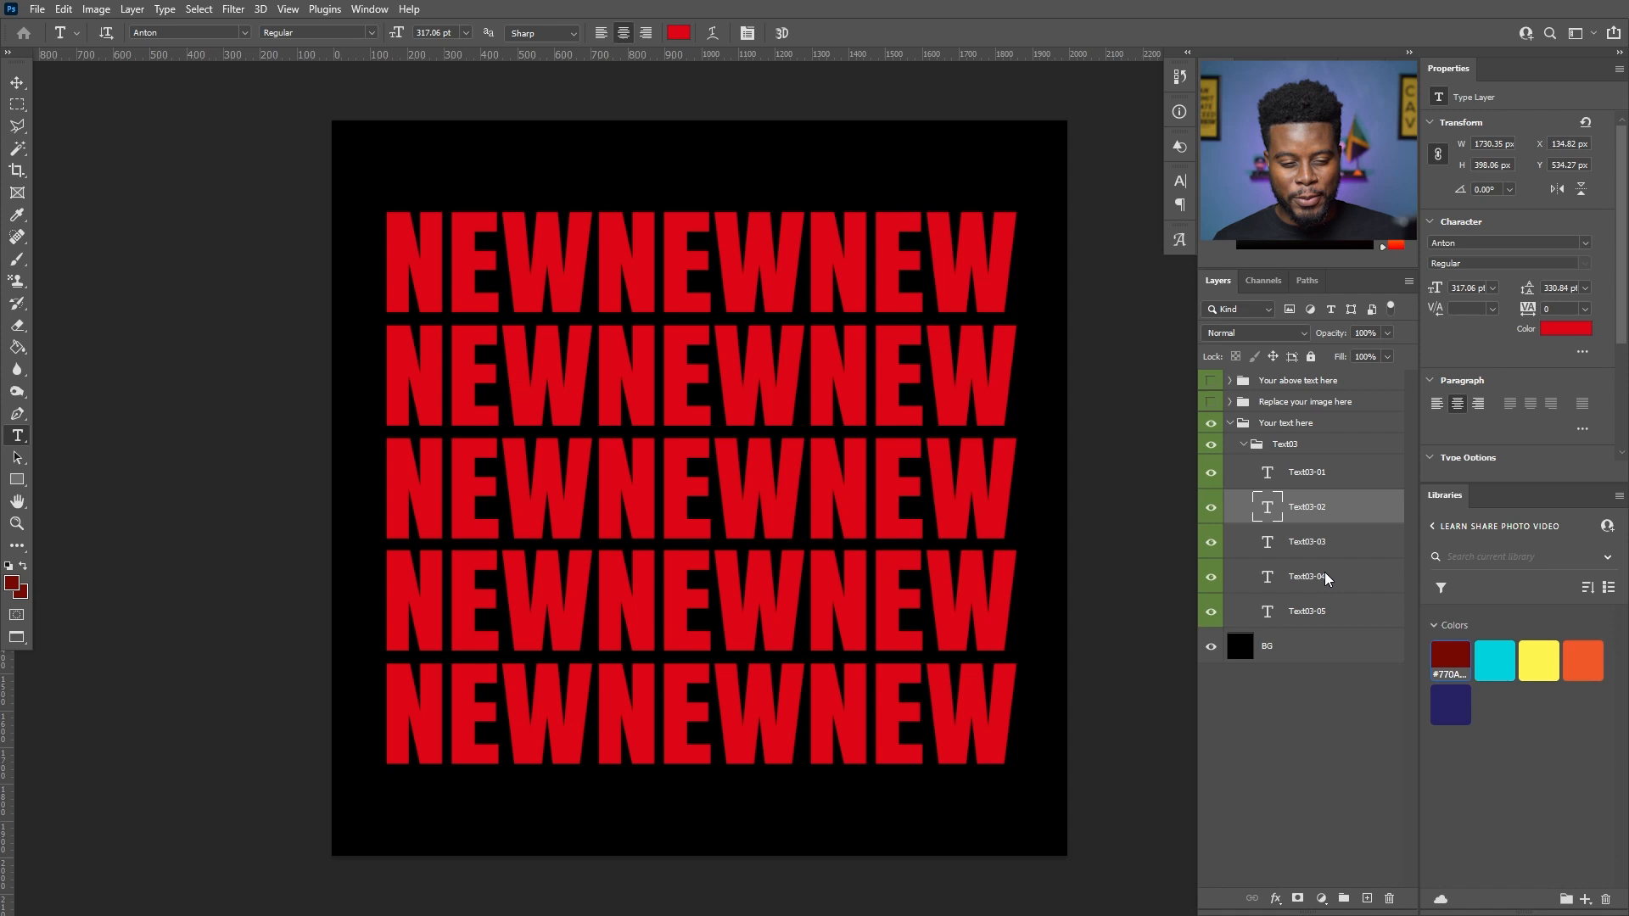
left_click(1325, 572, "ctrl")
left_click(1561, 324)
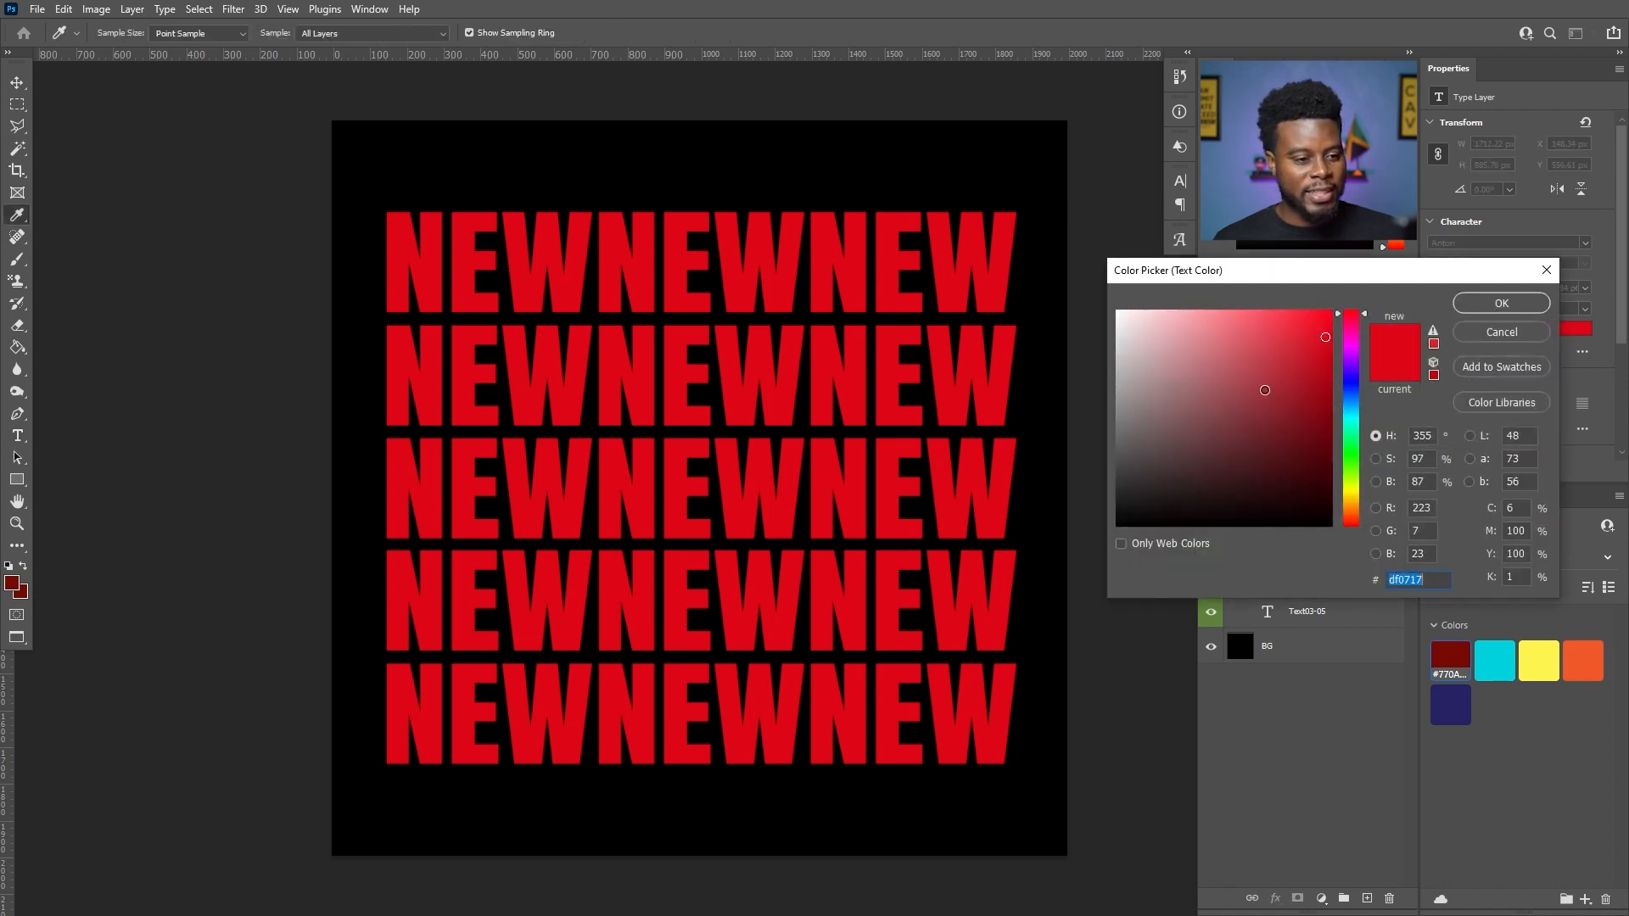
left_click_drag(1264, 390, 1096, 280)
left_click(1485, 306)
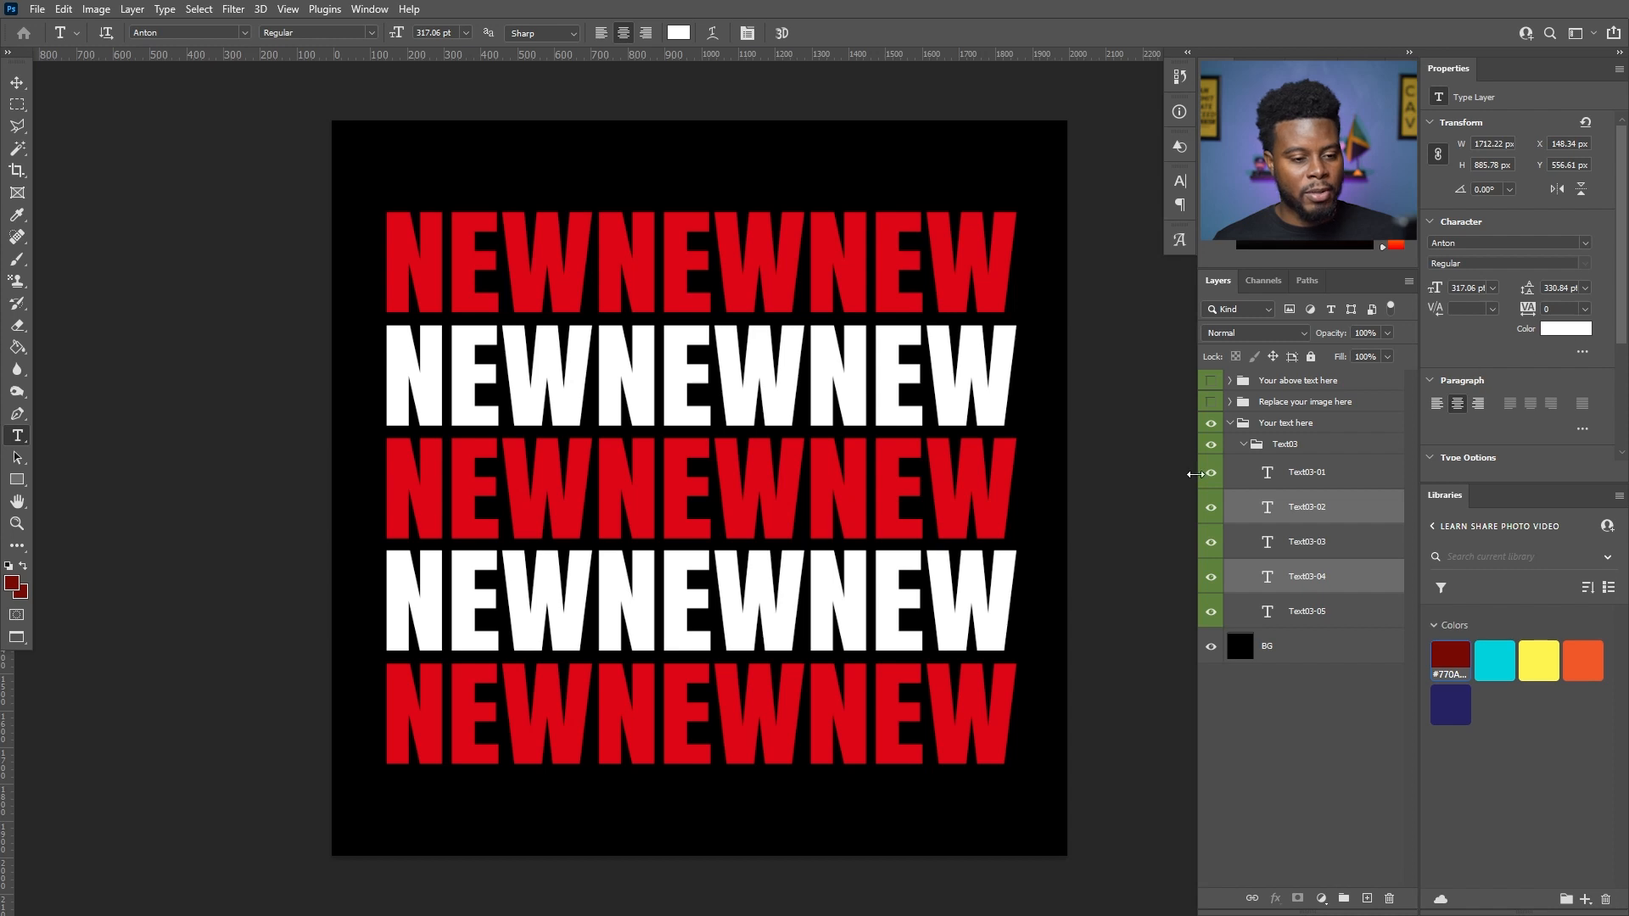
- Show the "Replace your image here" group and collapse the "Your text here" group
left_click(1212, 402)
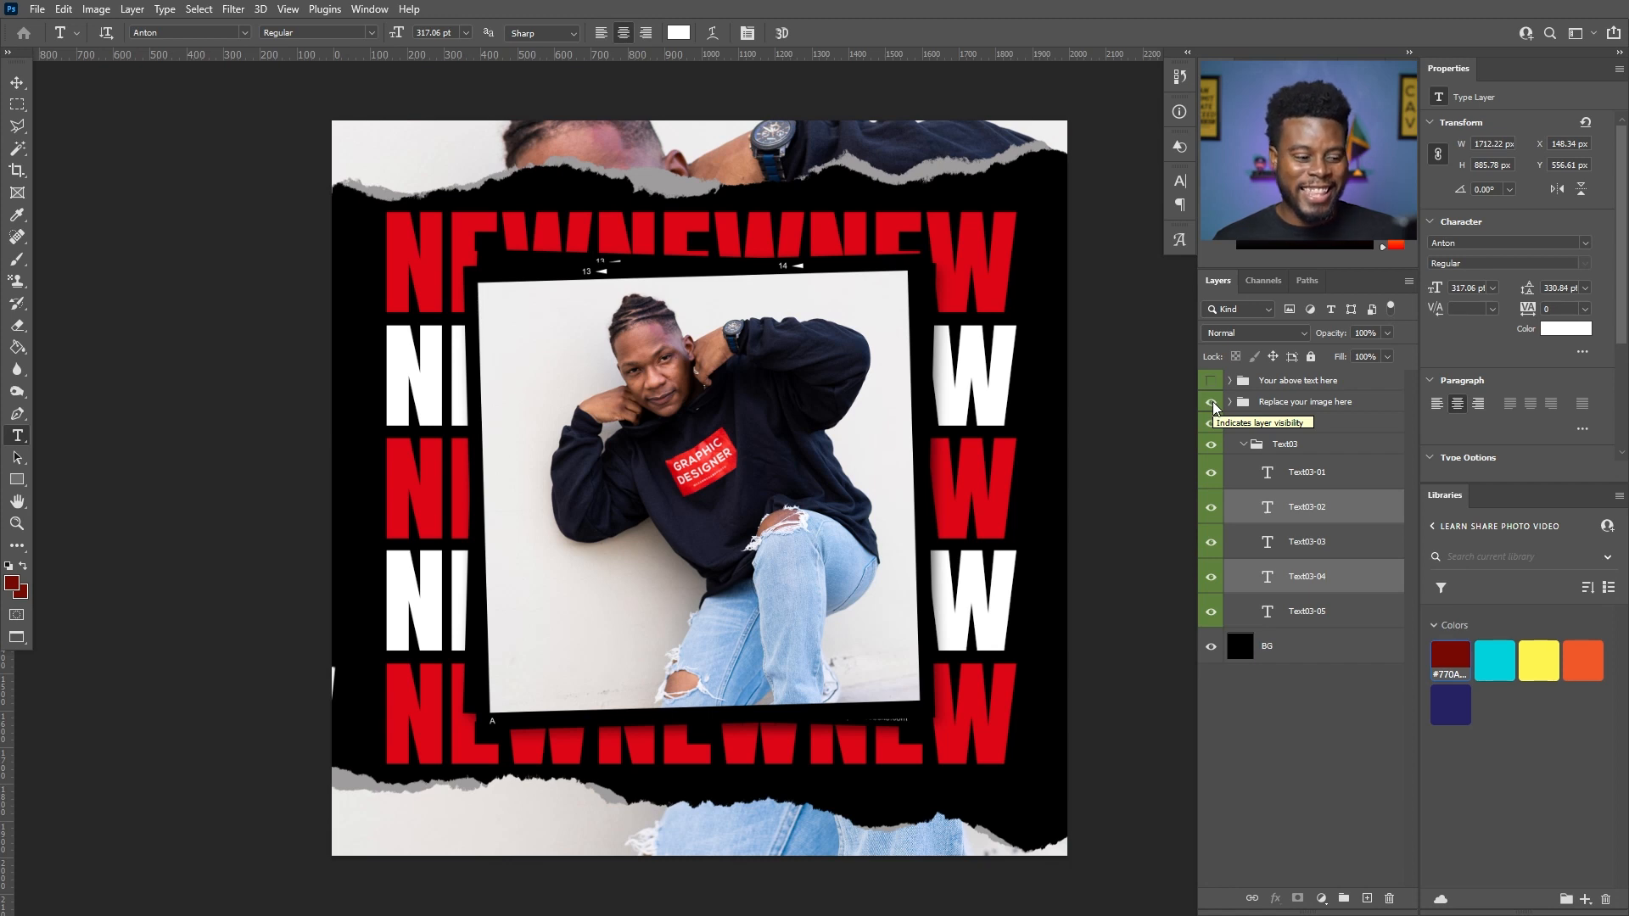
left_click(1231, 424)
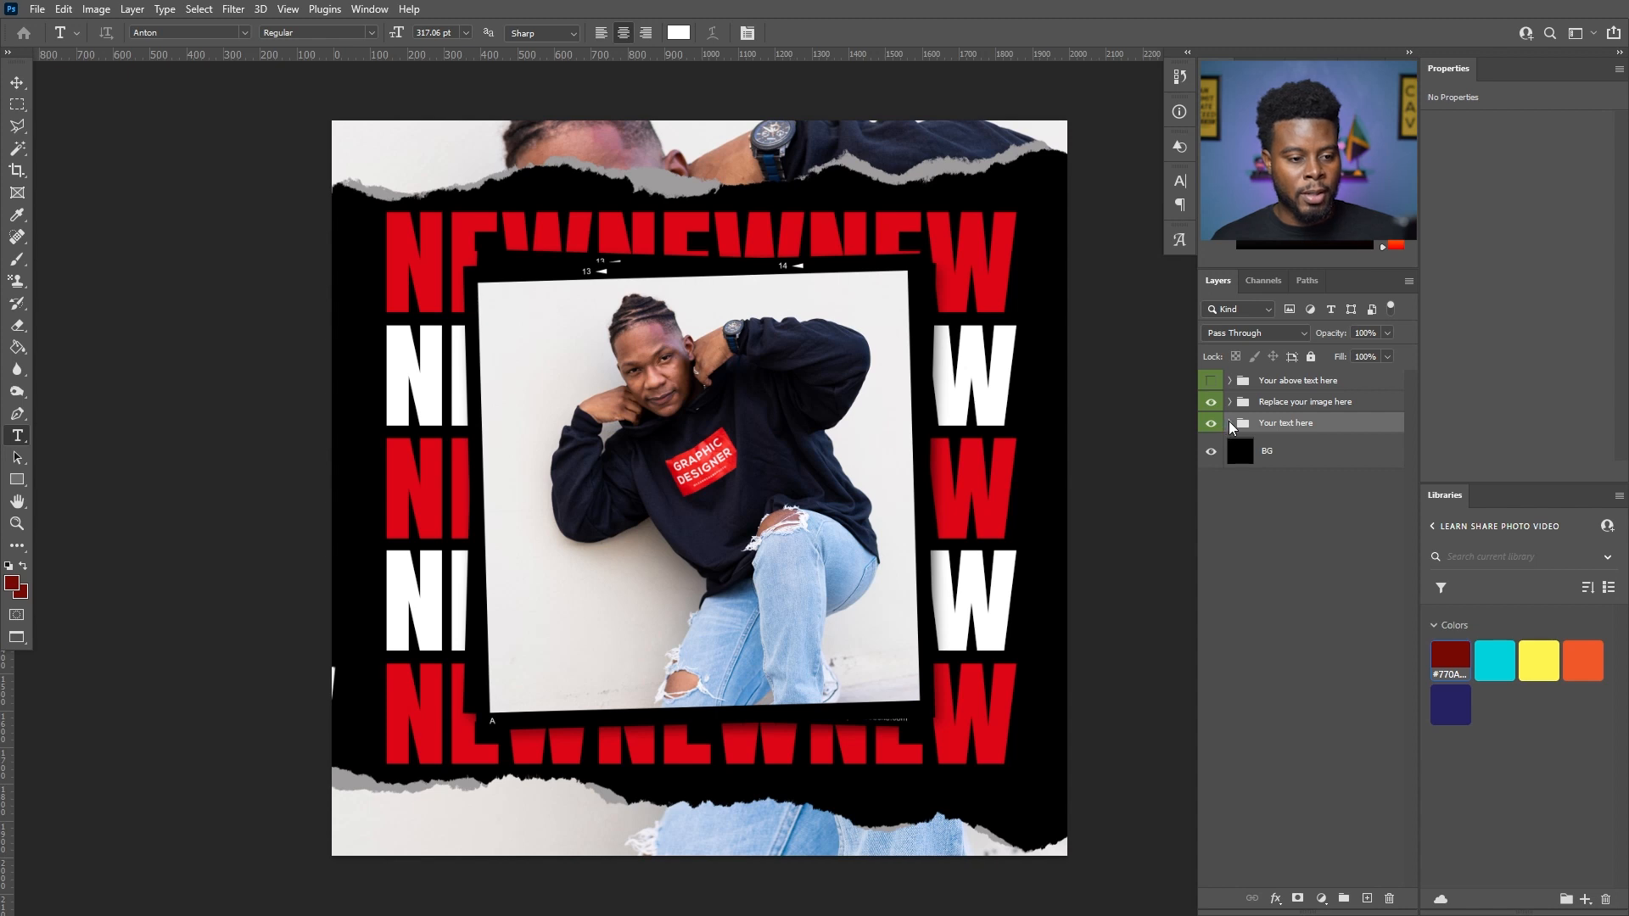
left_click(1231, 423)
left_click(1230, 422)
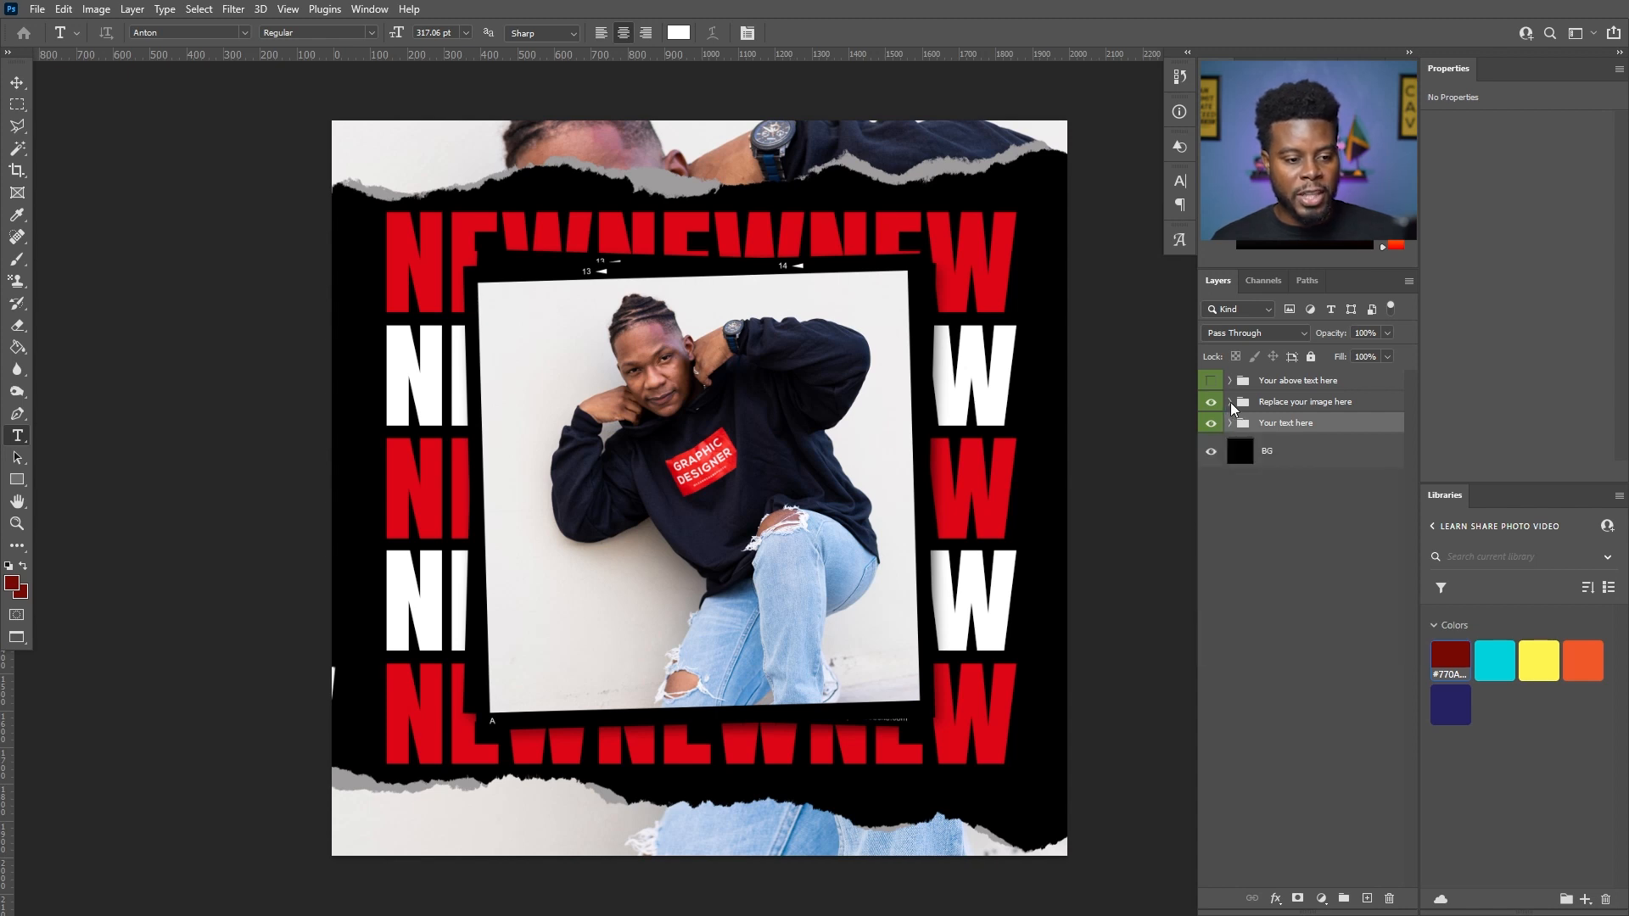
- Expand the image group down to Image01, select the enlarged photo copy and toggle its visibility to check it
left_click(1230, 402)
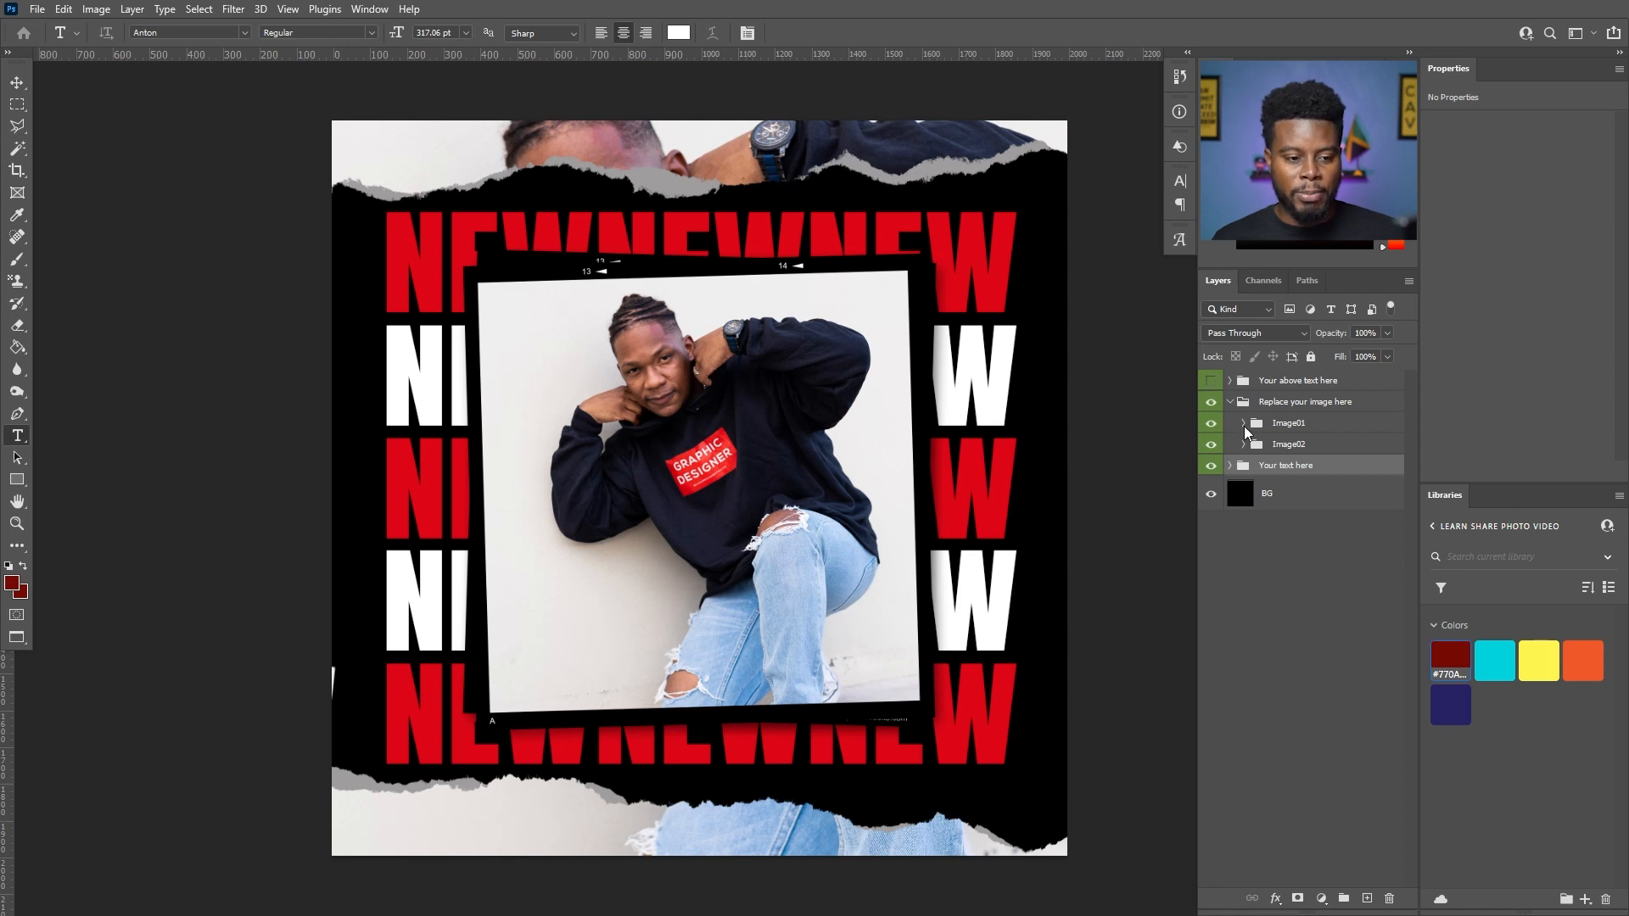
left_click(1244, 423)
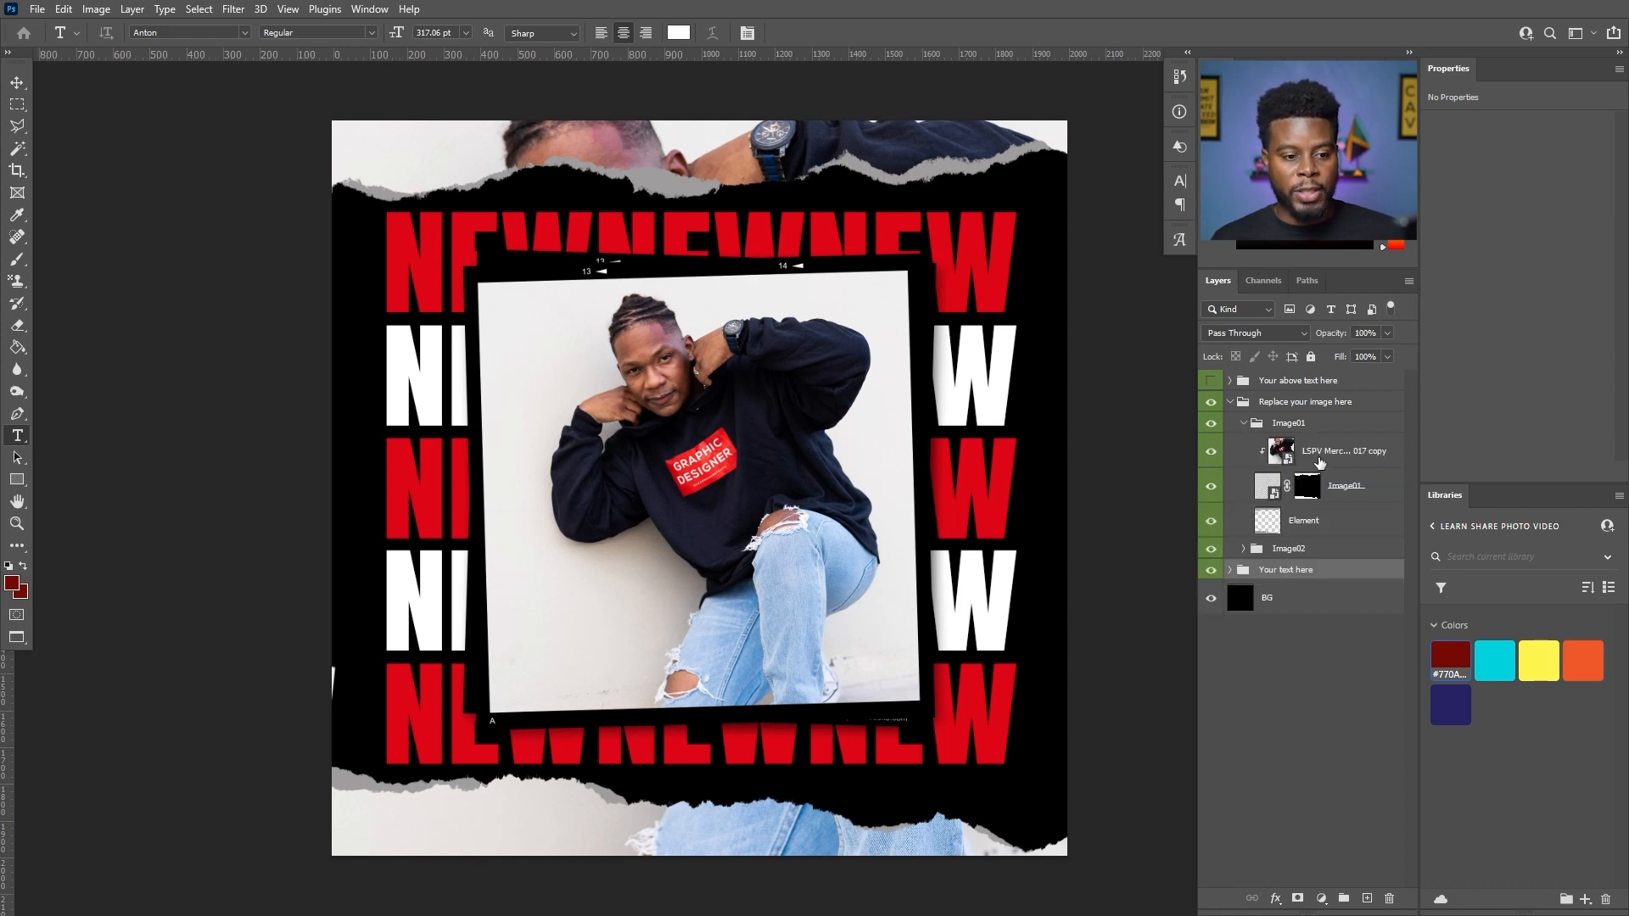
left_click(1318, 464)
left_click(1213, 452)
left_click(1213, 452)
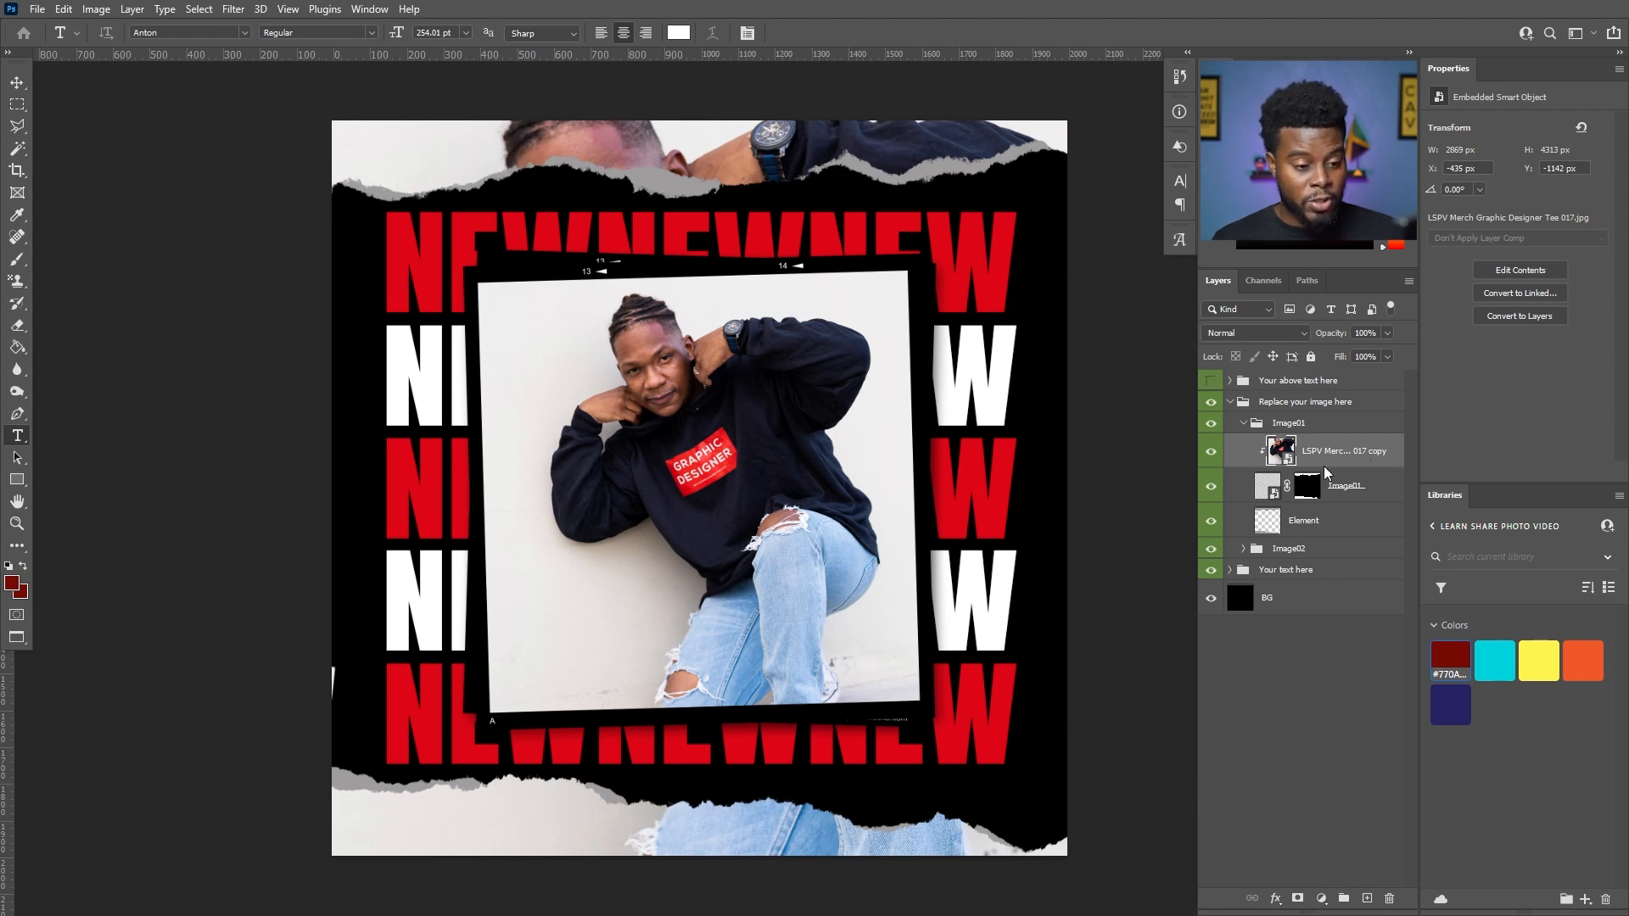
double_click(1282, 454)
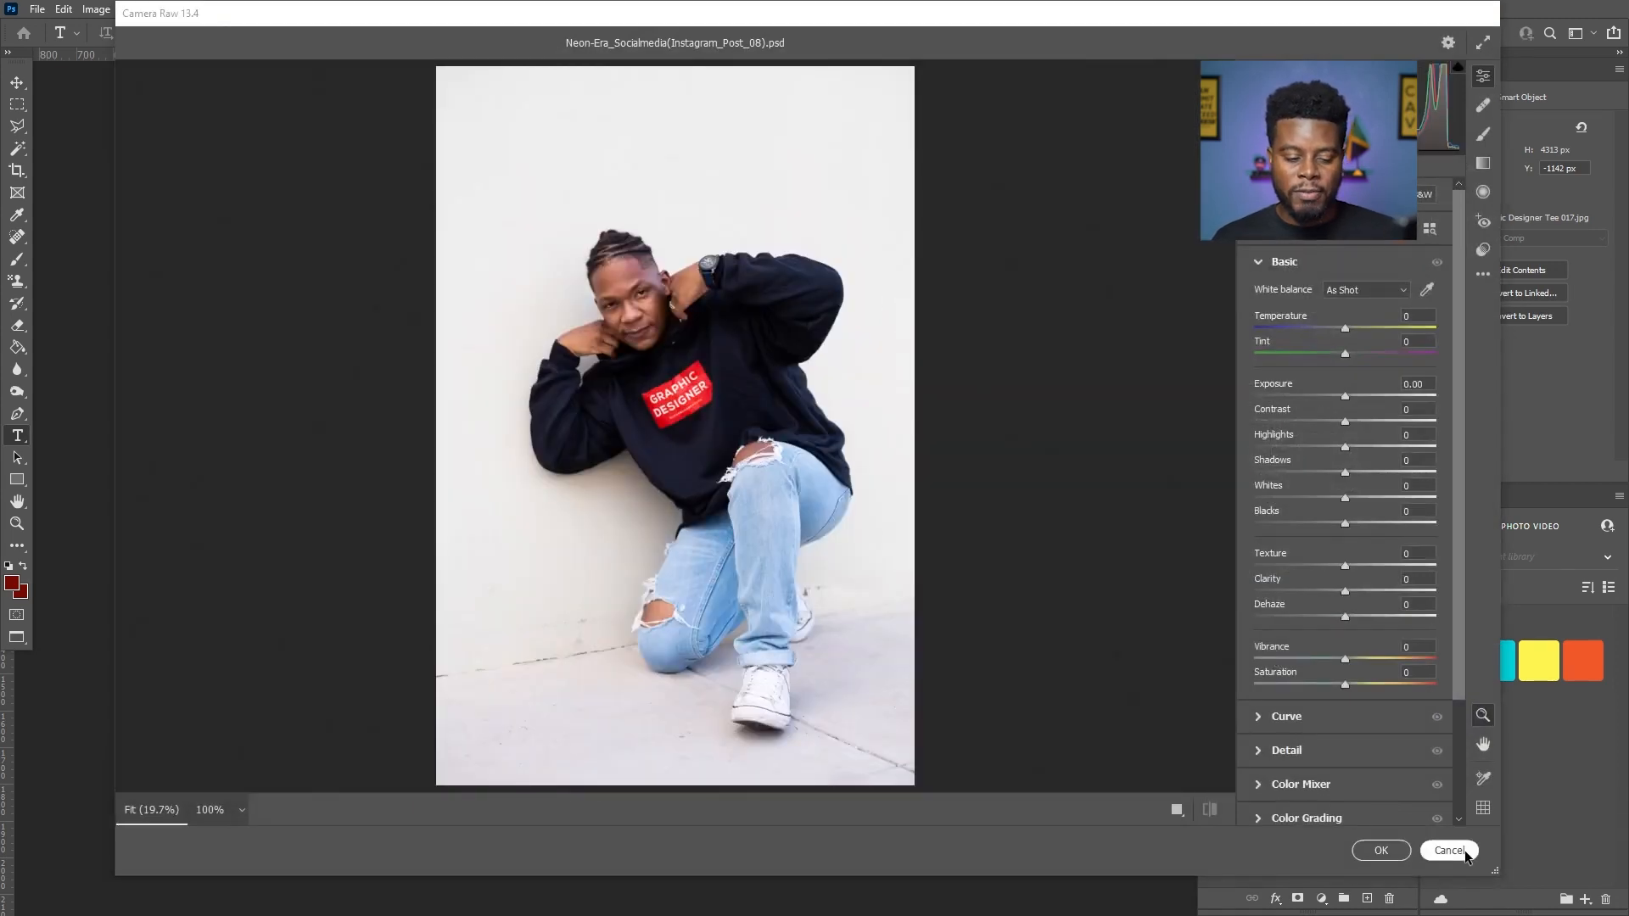
left_click(1449, 850)
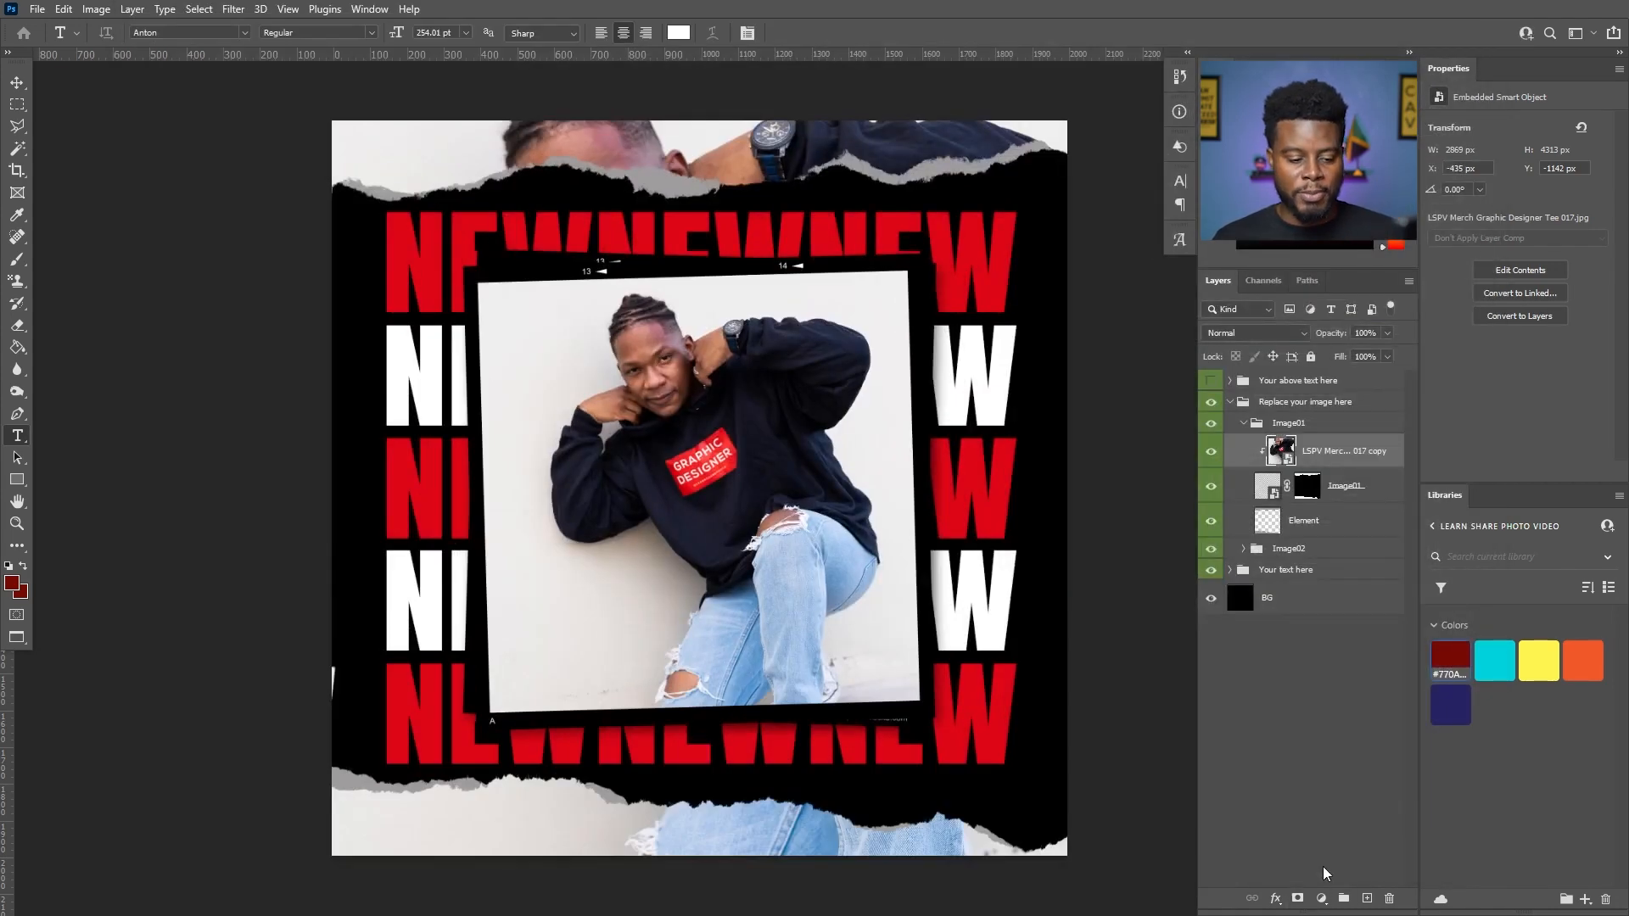
- Add a Hue/Saturation adjustment clipped to the enlarged photo copy and set its saturation to -100
left_click(1322, 899)
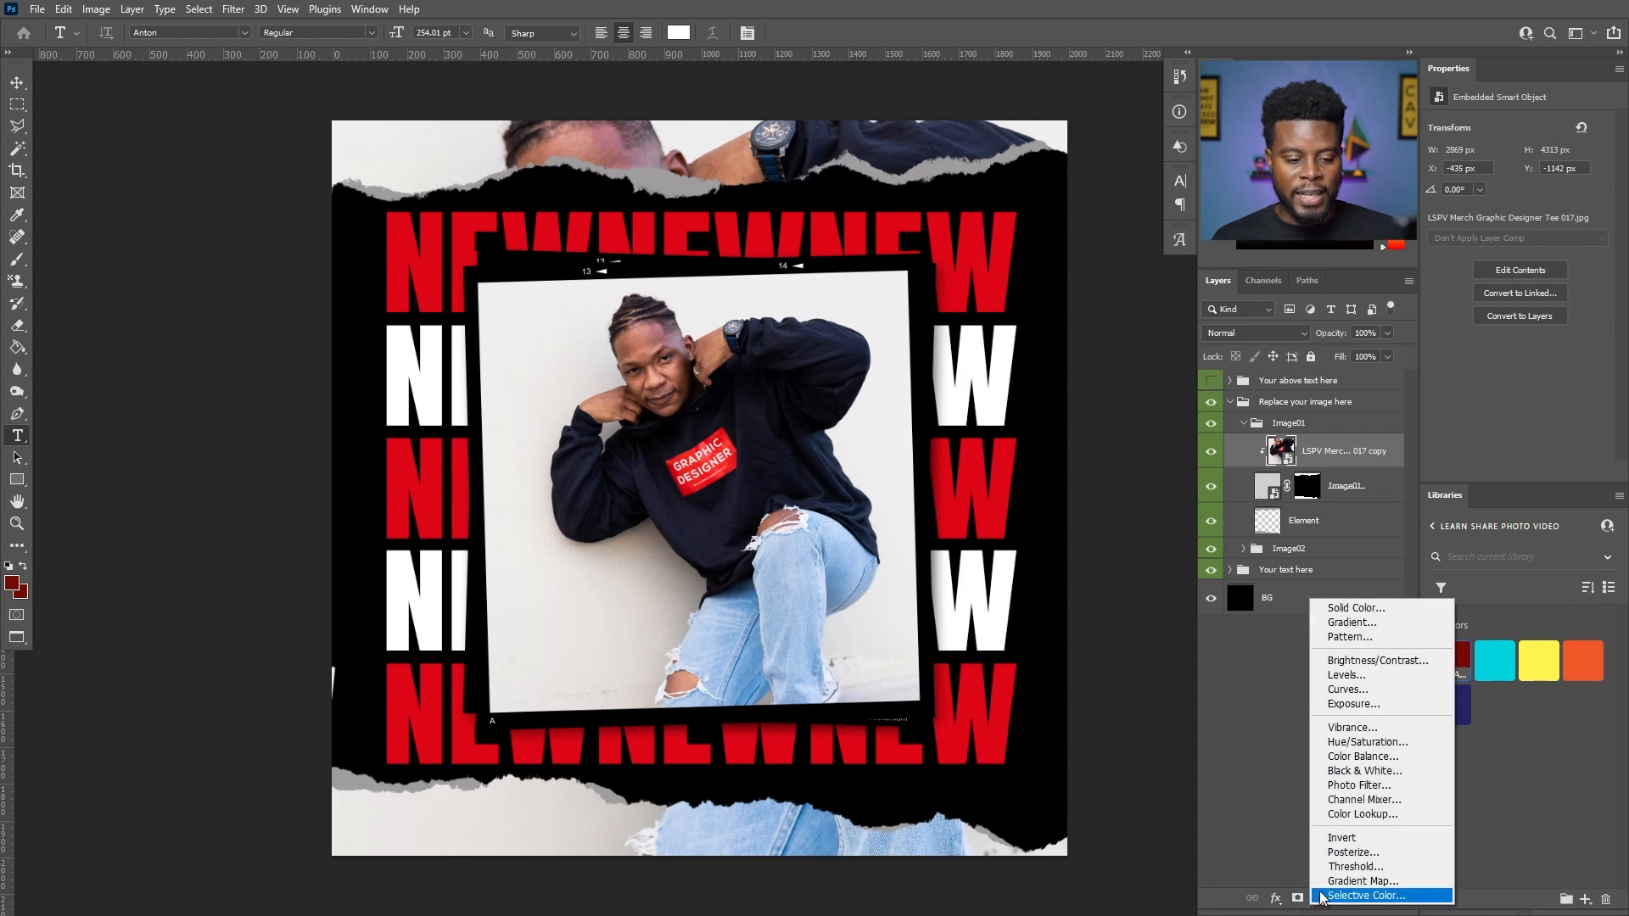
left_click(1411, 742)
right_click(1368, 454)
left_click(1422, 492)
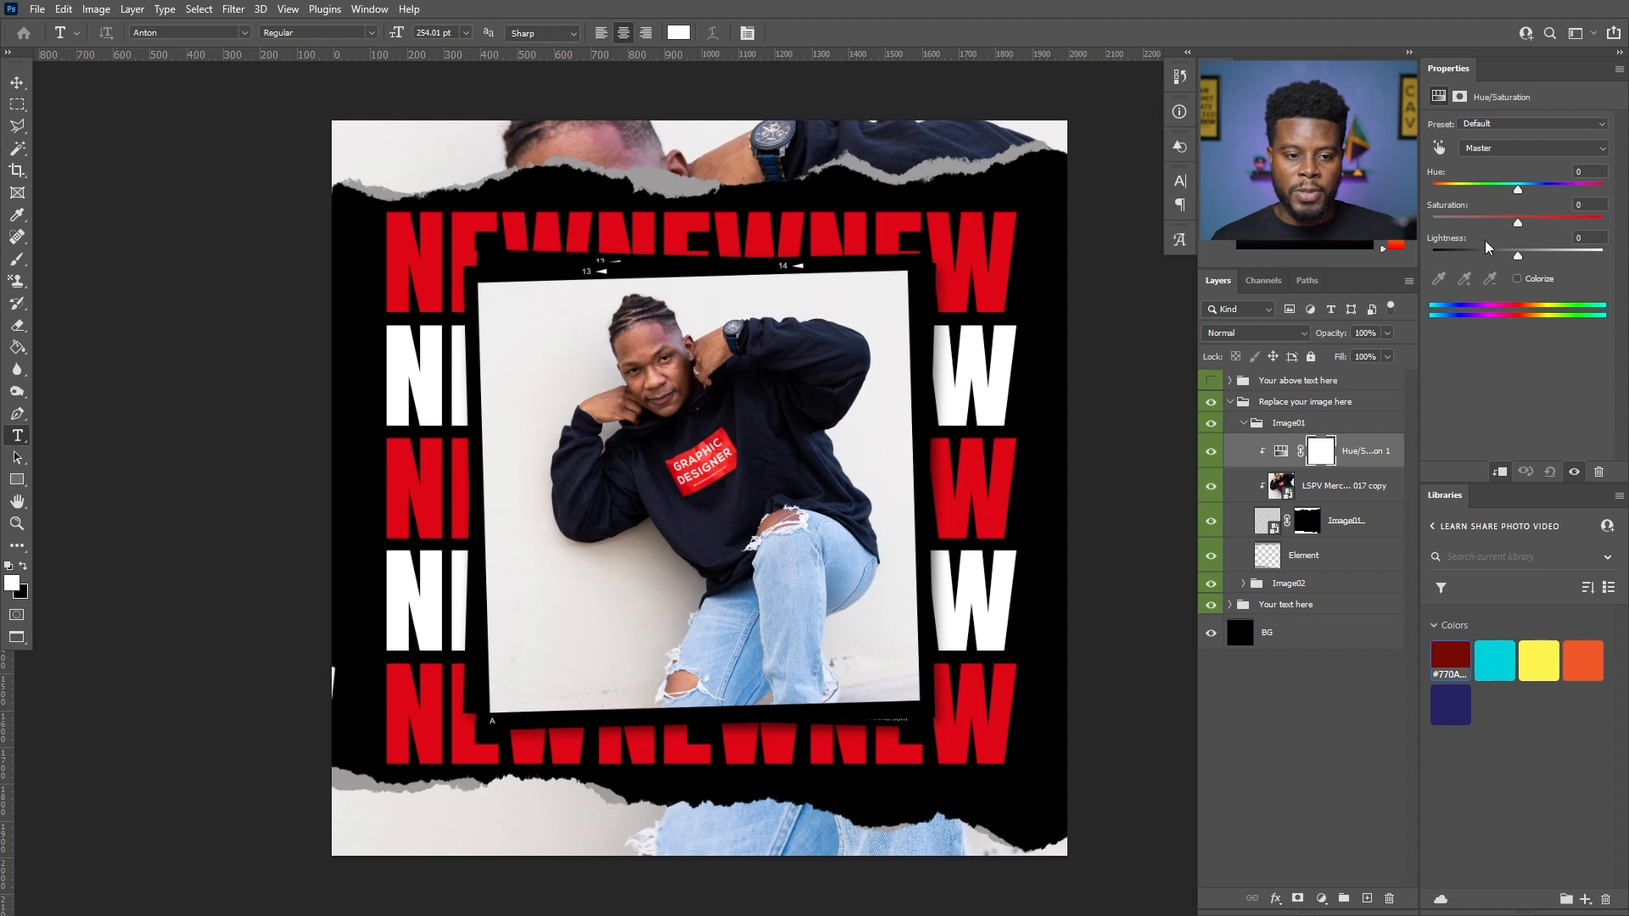
left_click_drag(1519, 225, 1432, 225)
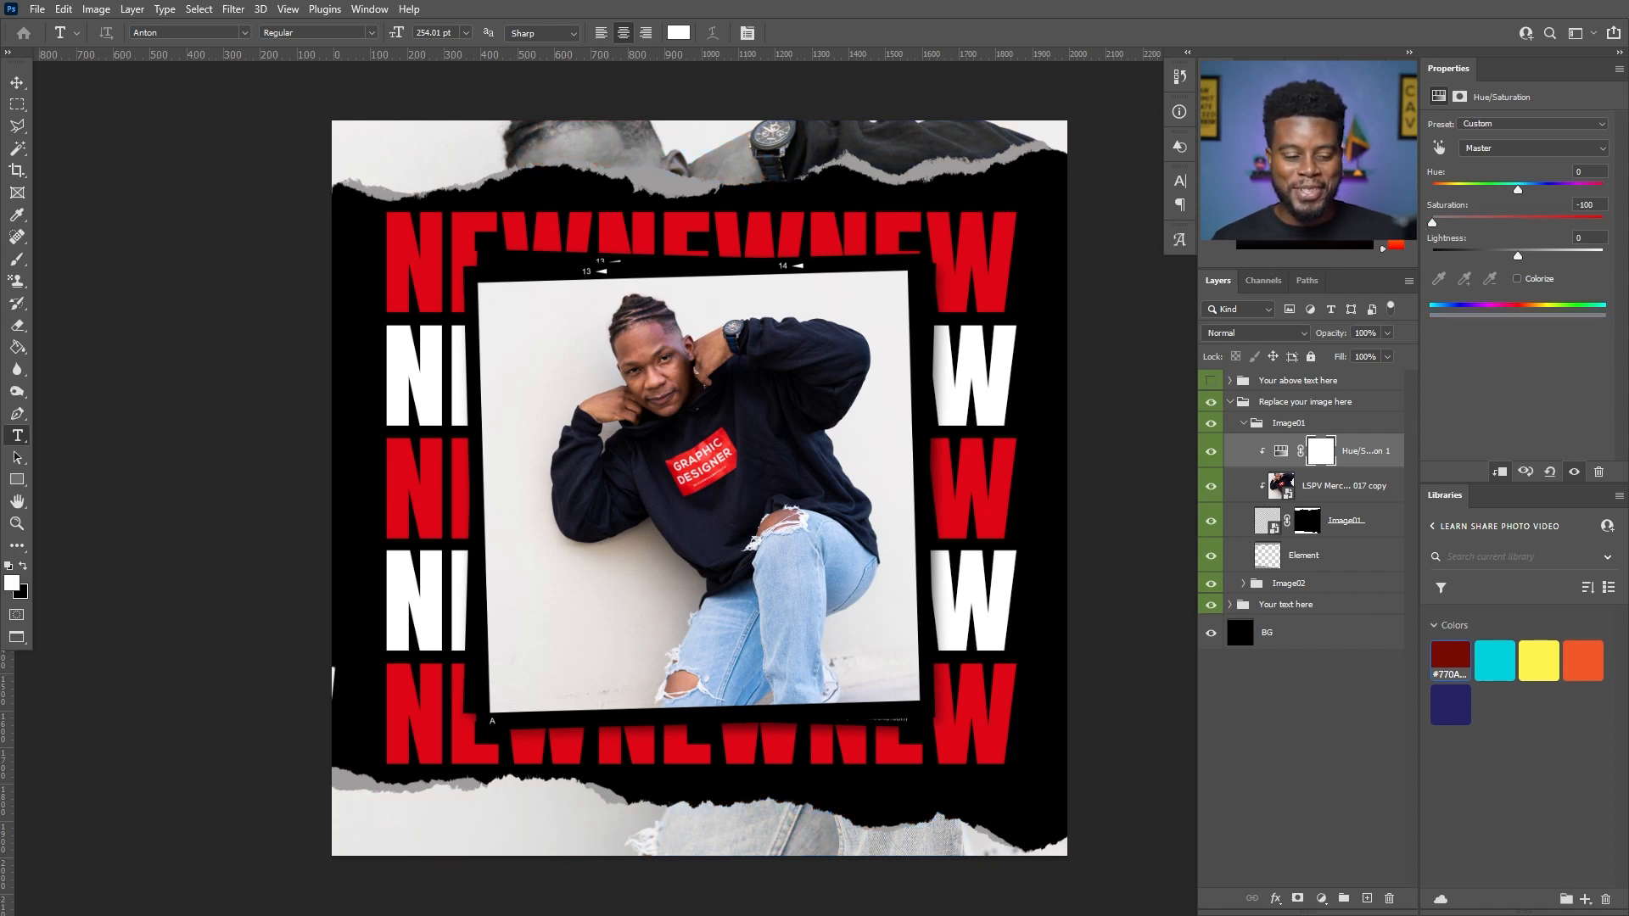
key("v")
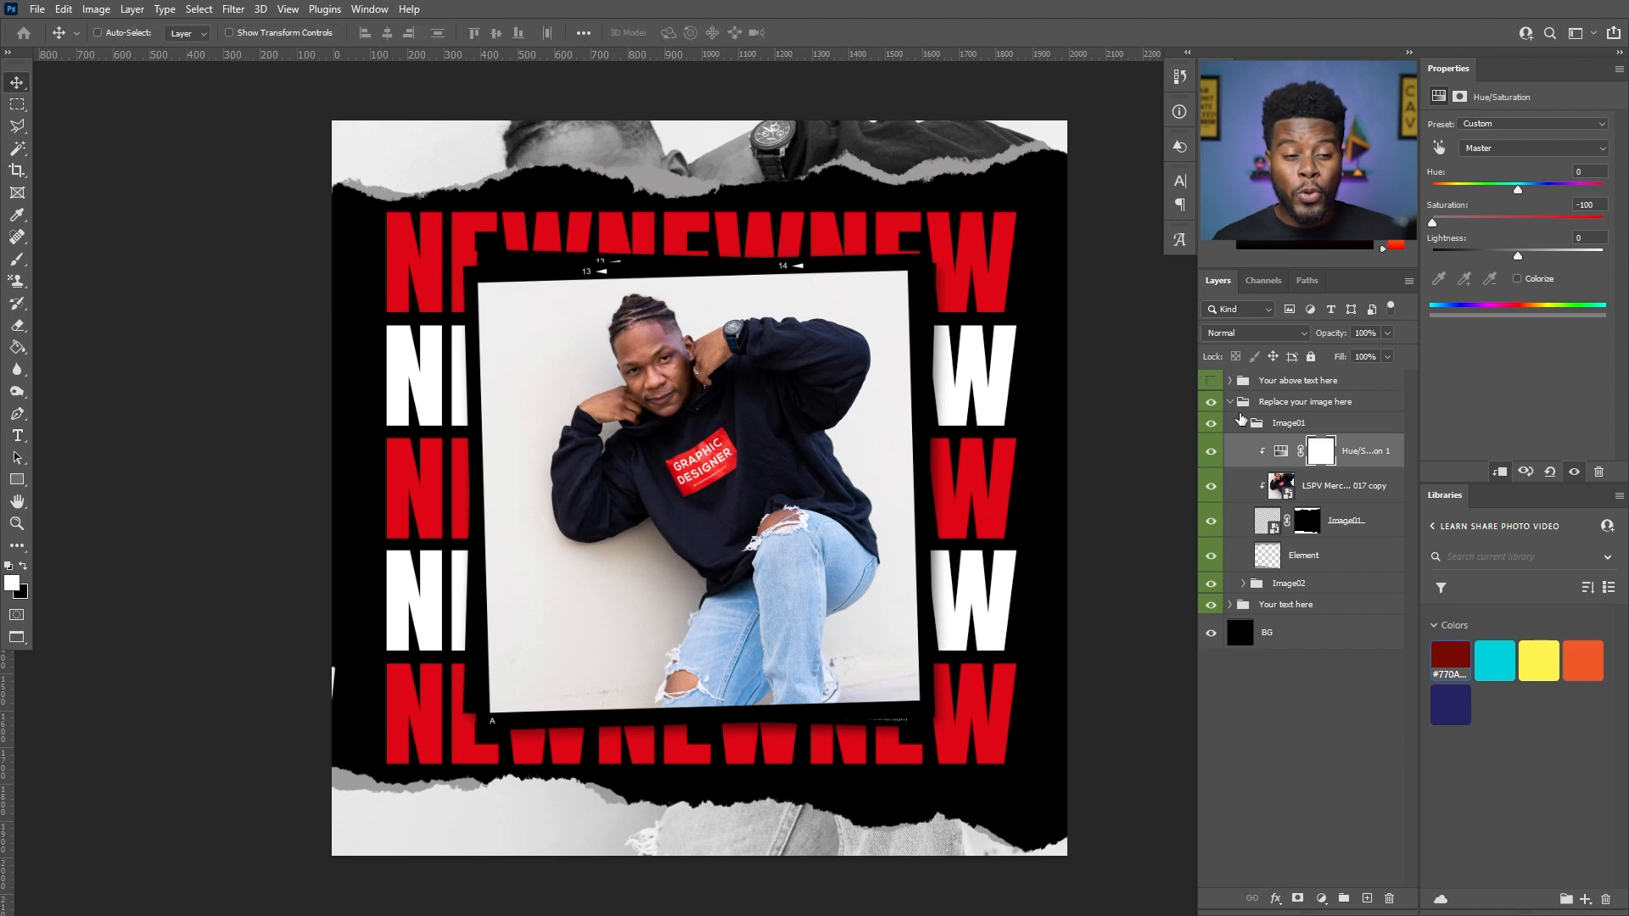